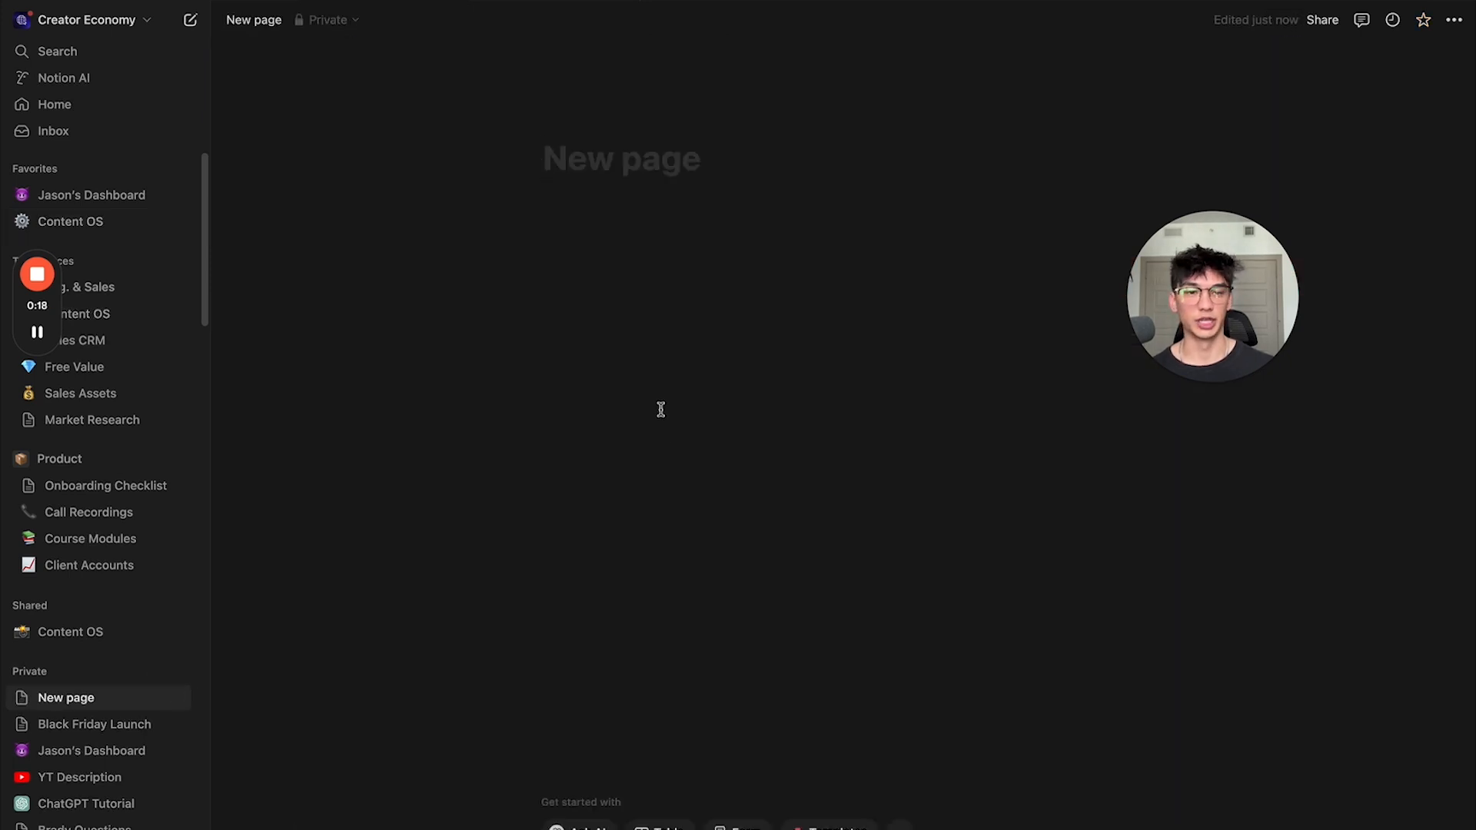
# Step: Title the new page "Content OS" and set it to full width
pyautogui.write('Content OS')
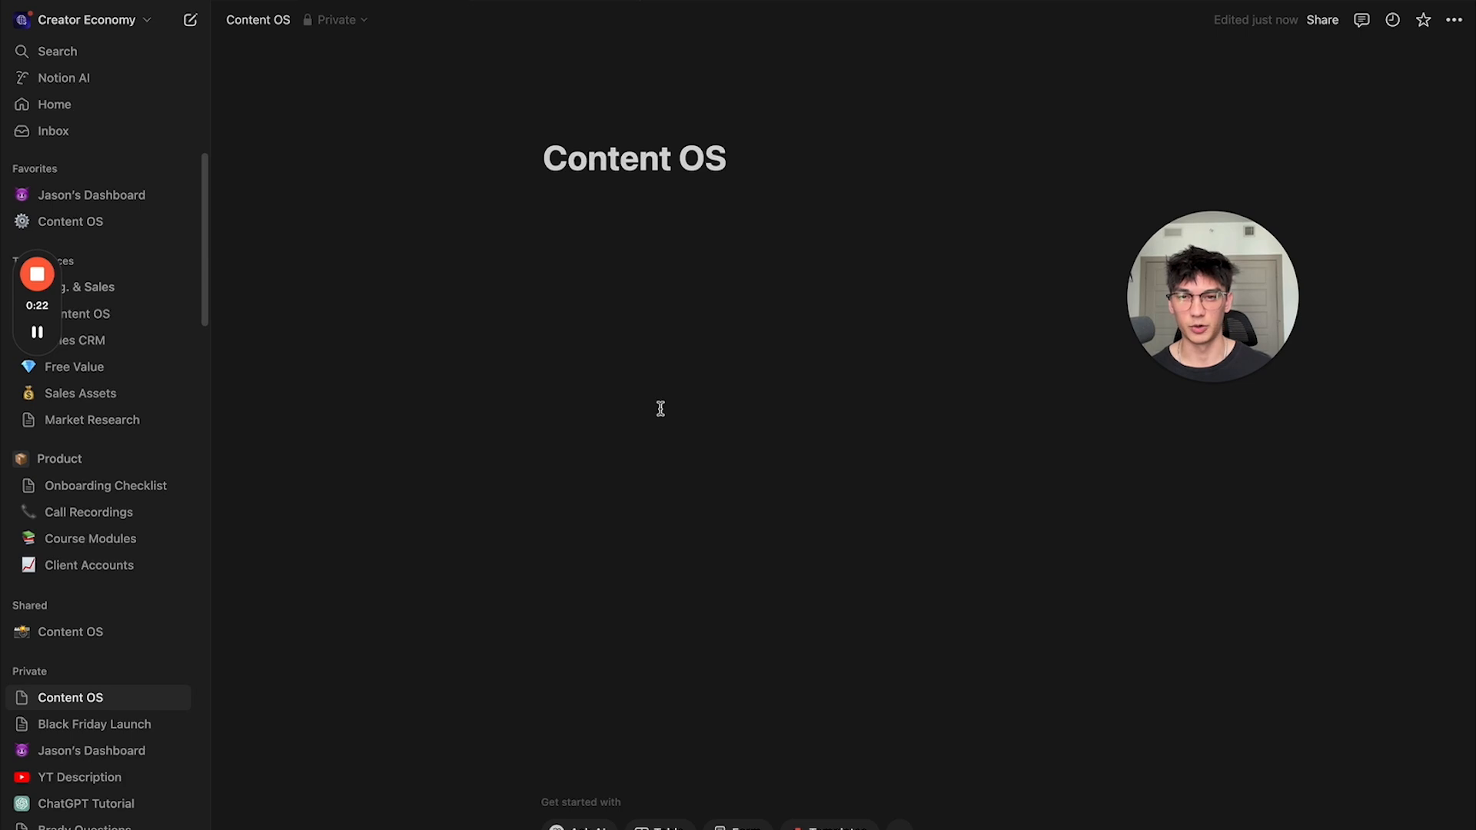
pyautogui.press('Return')
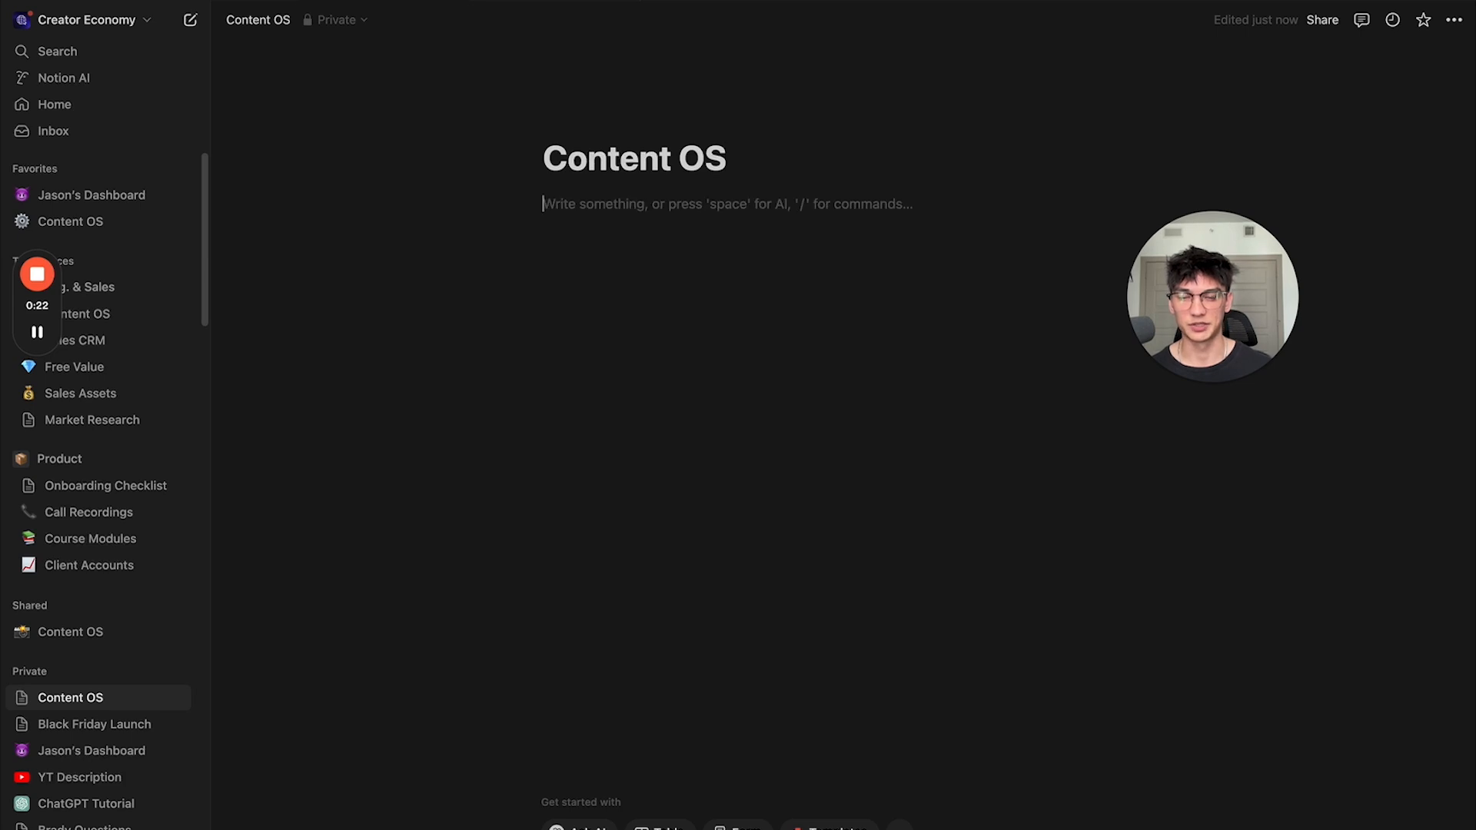
pyautogui.click(1454, 19)
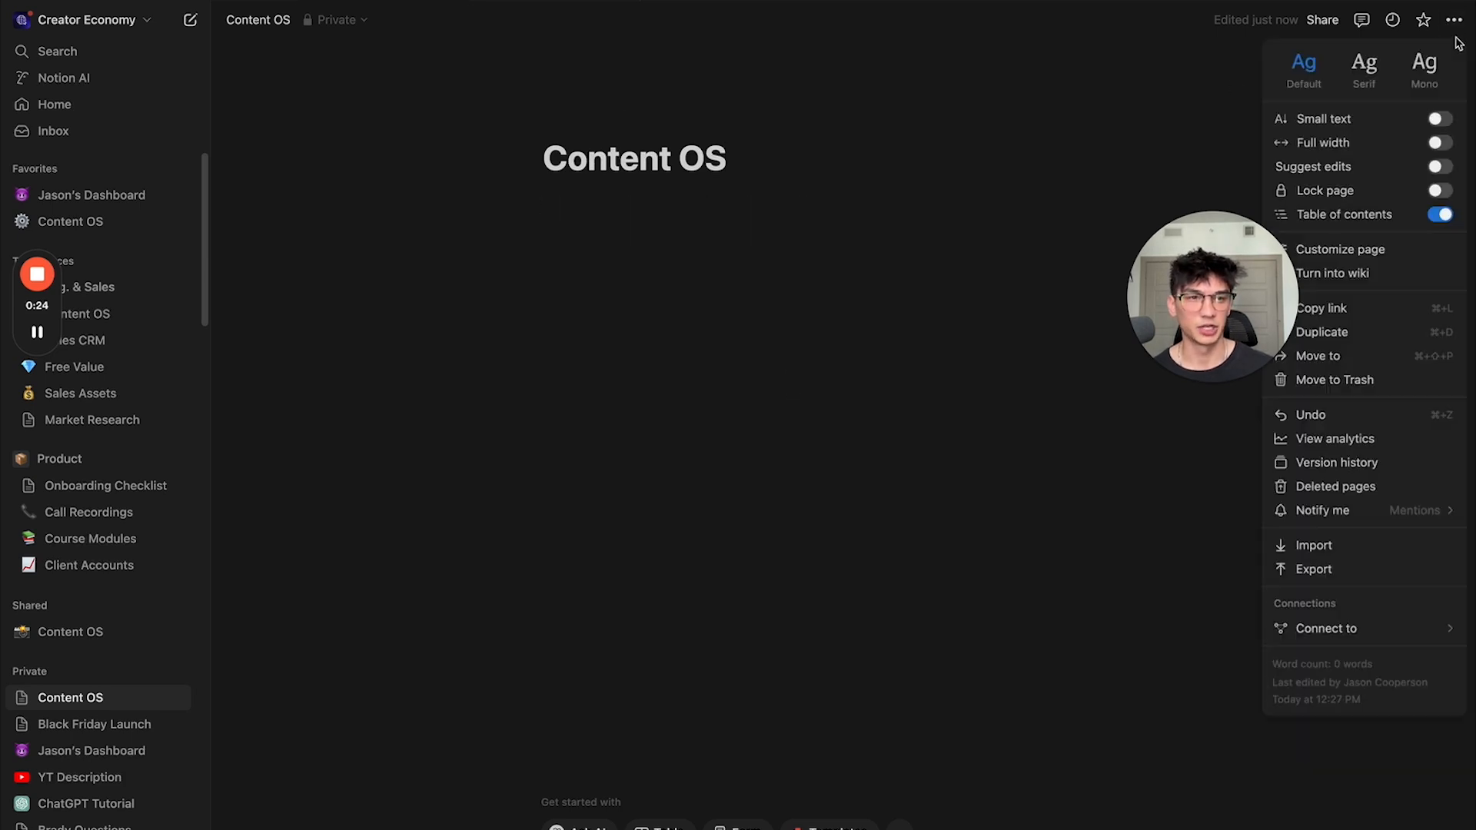
pyautogui.click(1444, 144)
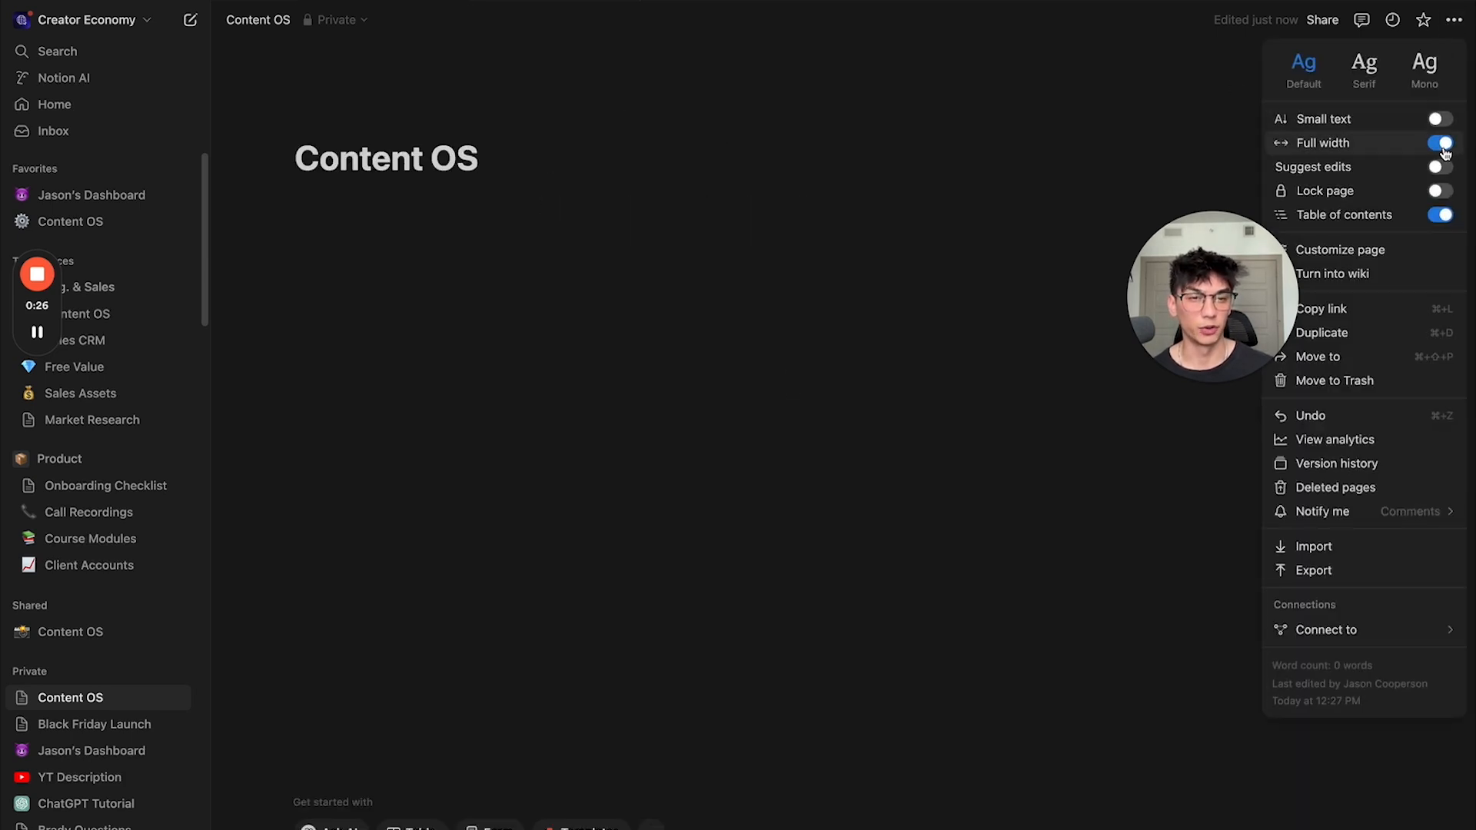
# Step: Insert a full-page database in the body of the Content OS page
pyautogui.click(475, 294)
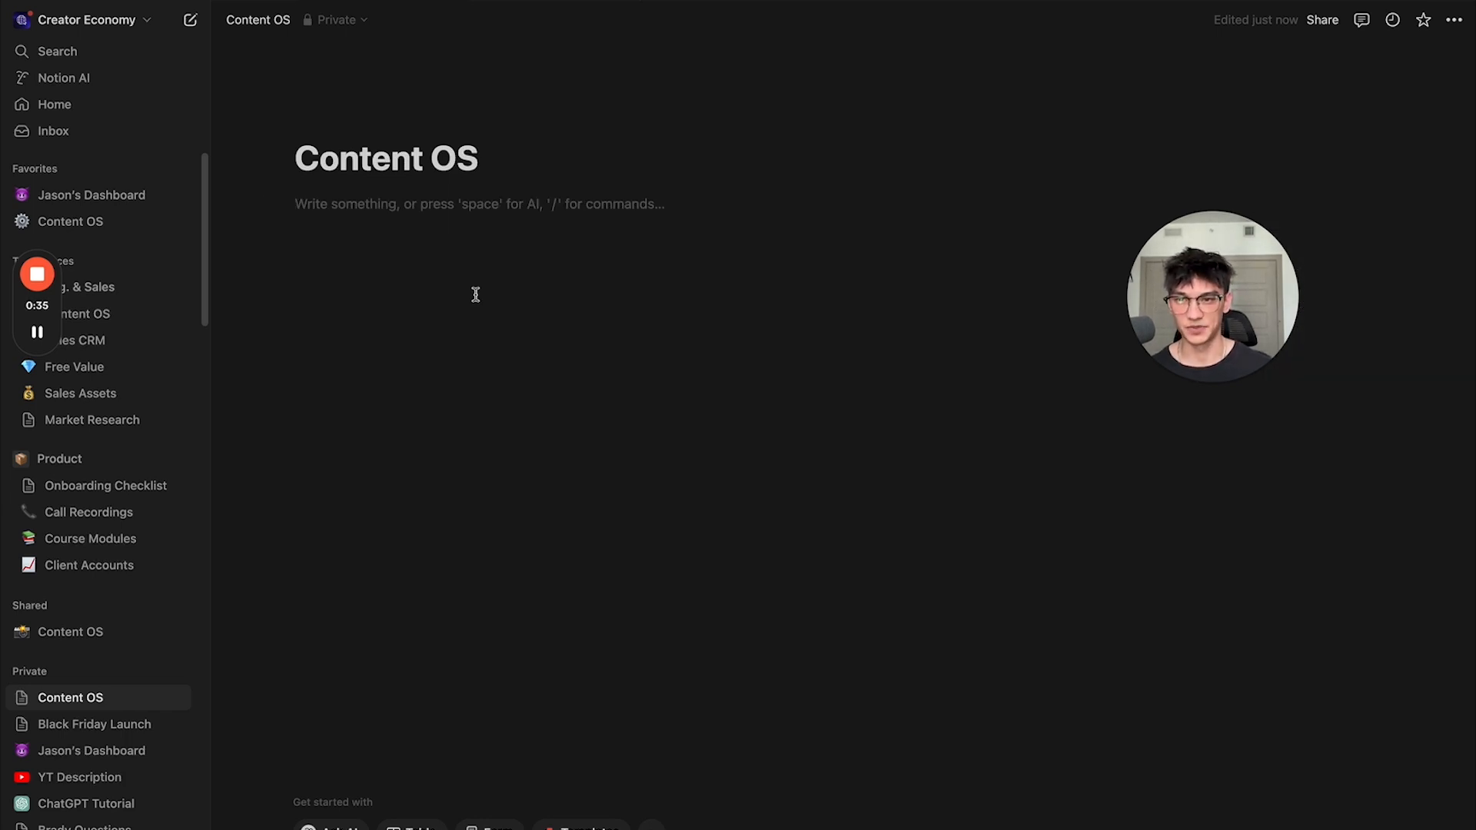
pyautogui.write('/data')
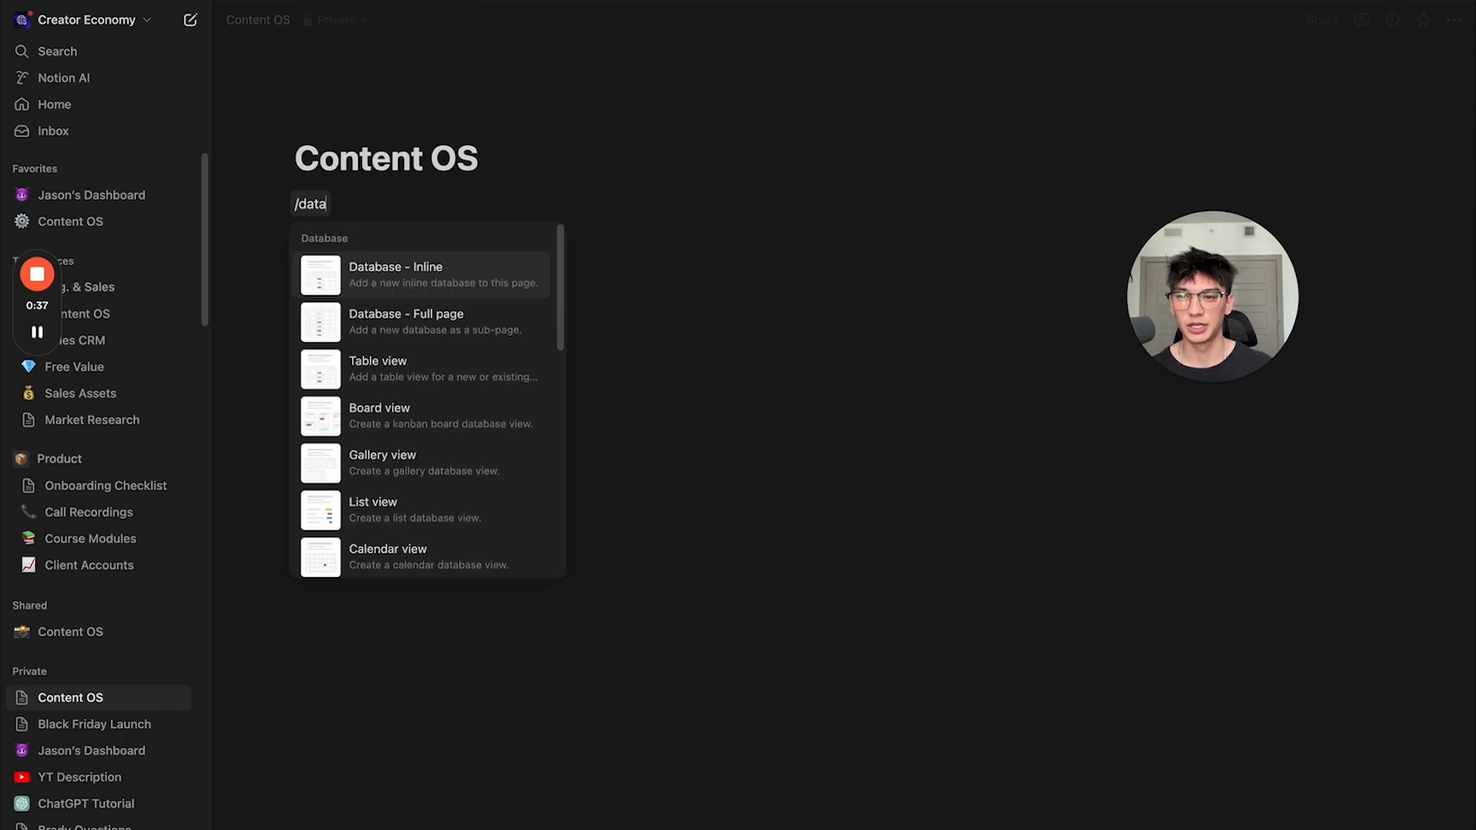
pyautogui.press('Down')
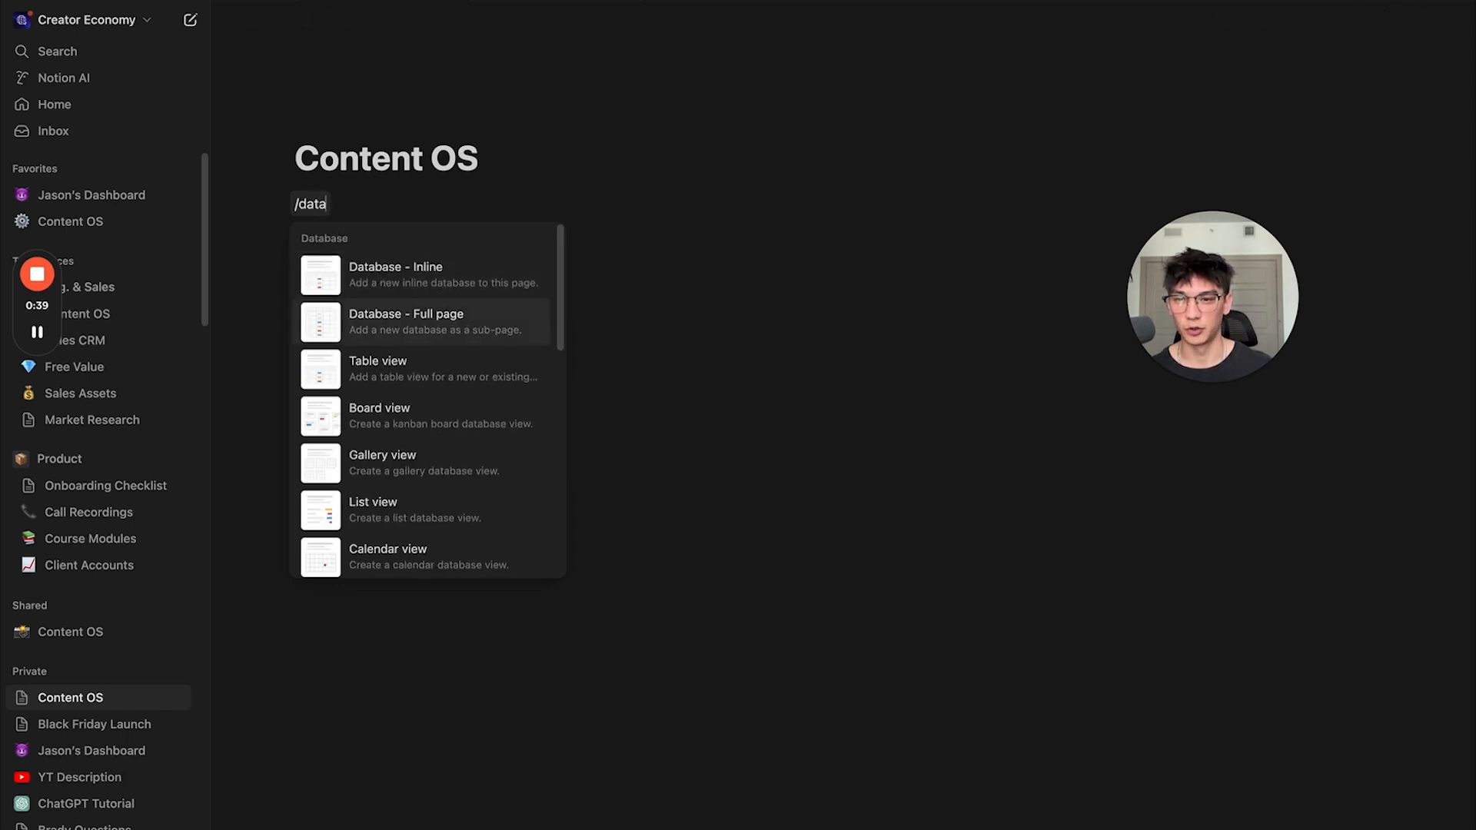
pyautogui.press('Return')
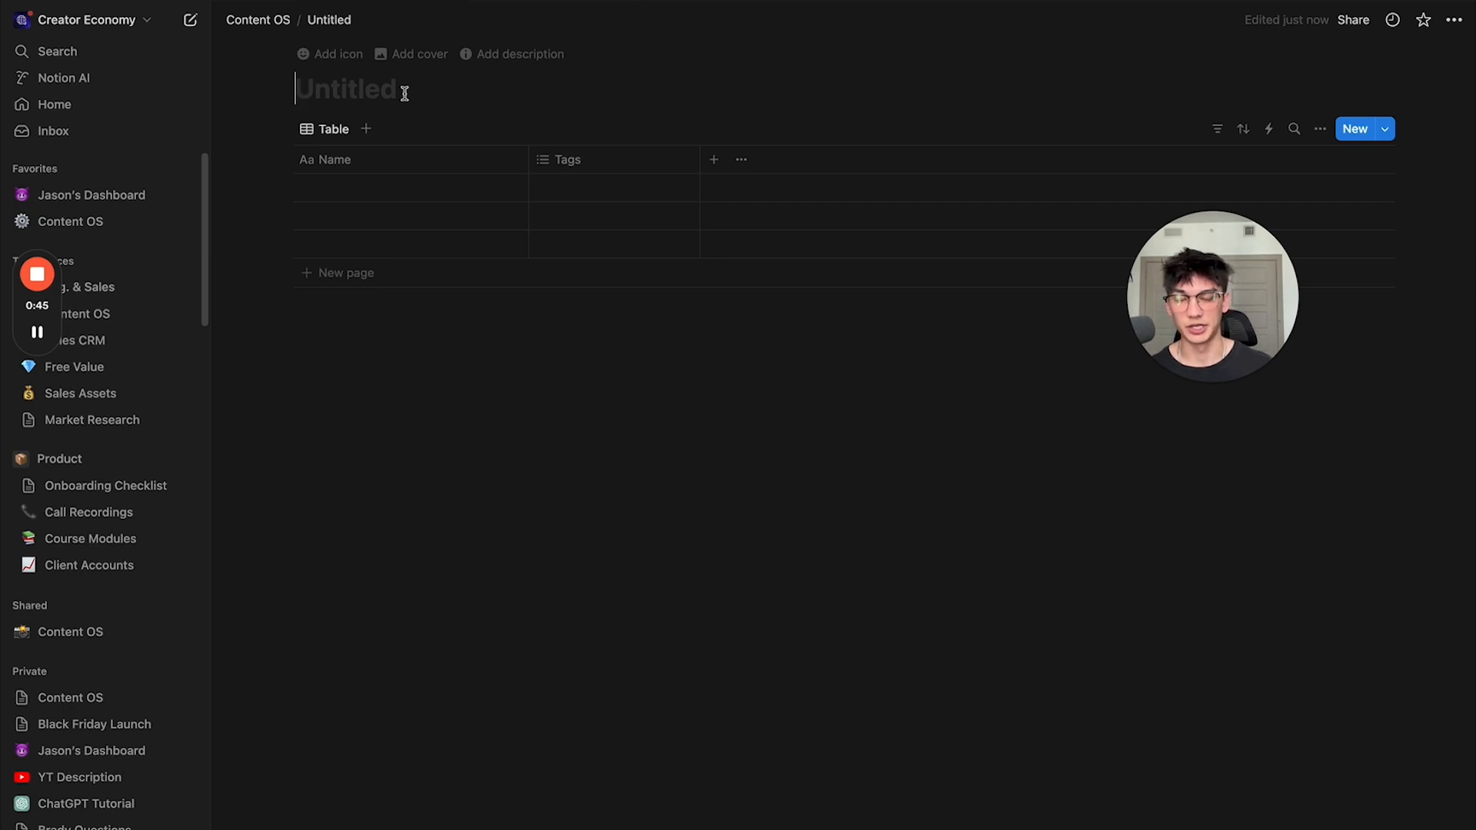
# Step: Title the new database "YouTube vids [OS]"
pyautogui.write('You')
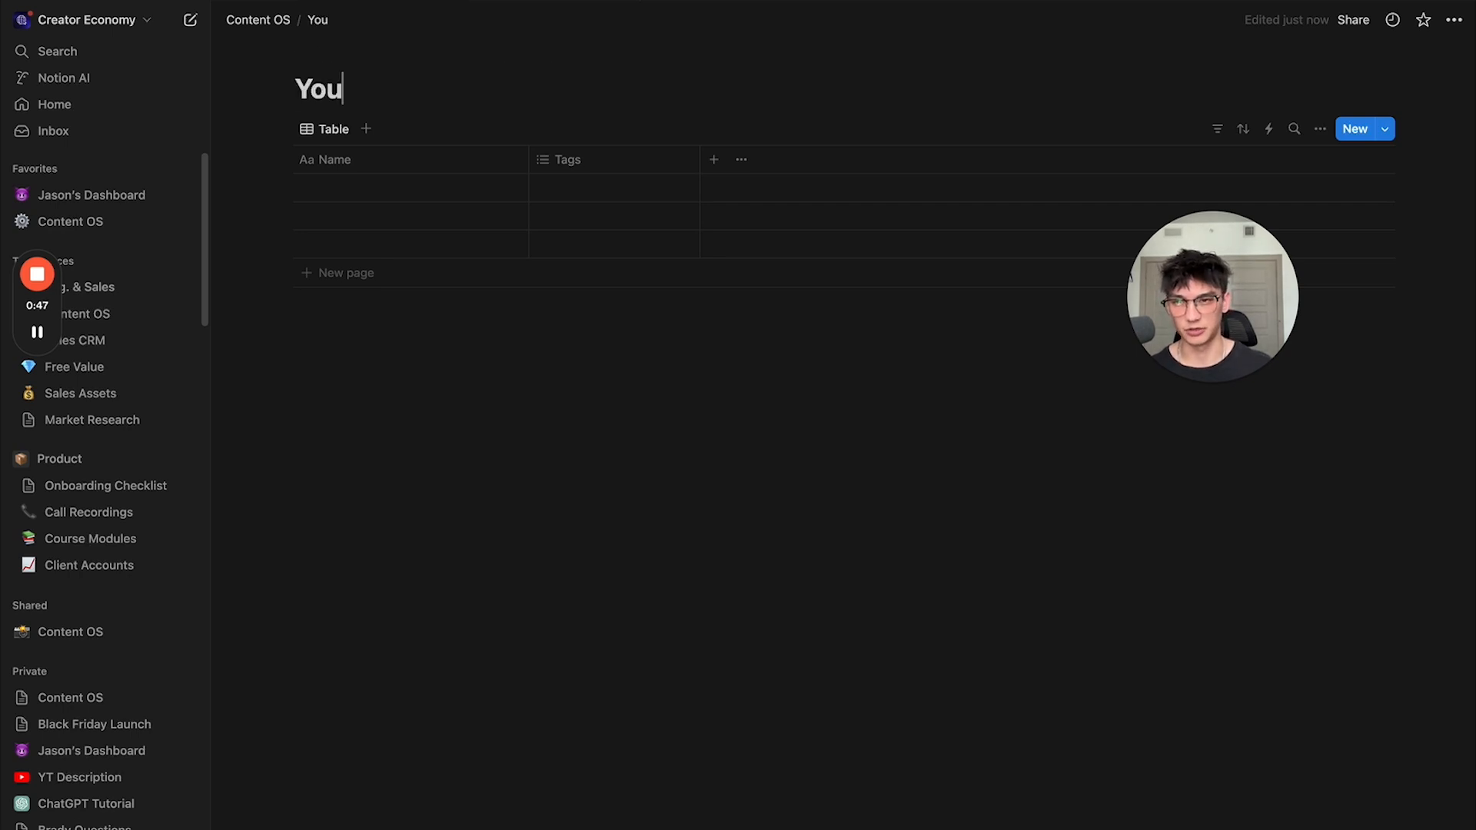
pyautogui.write('Tube vids')
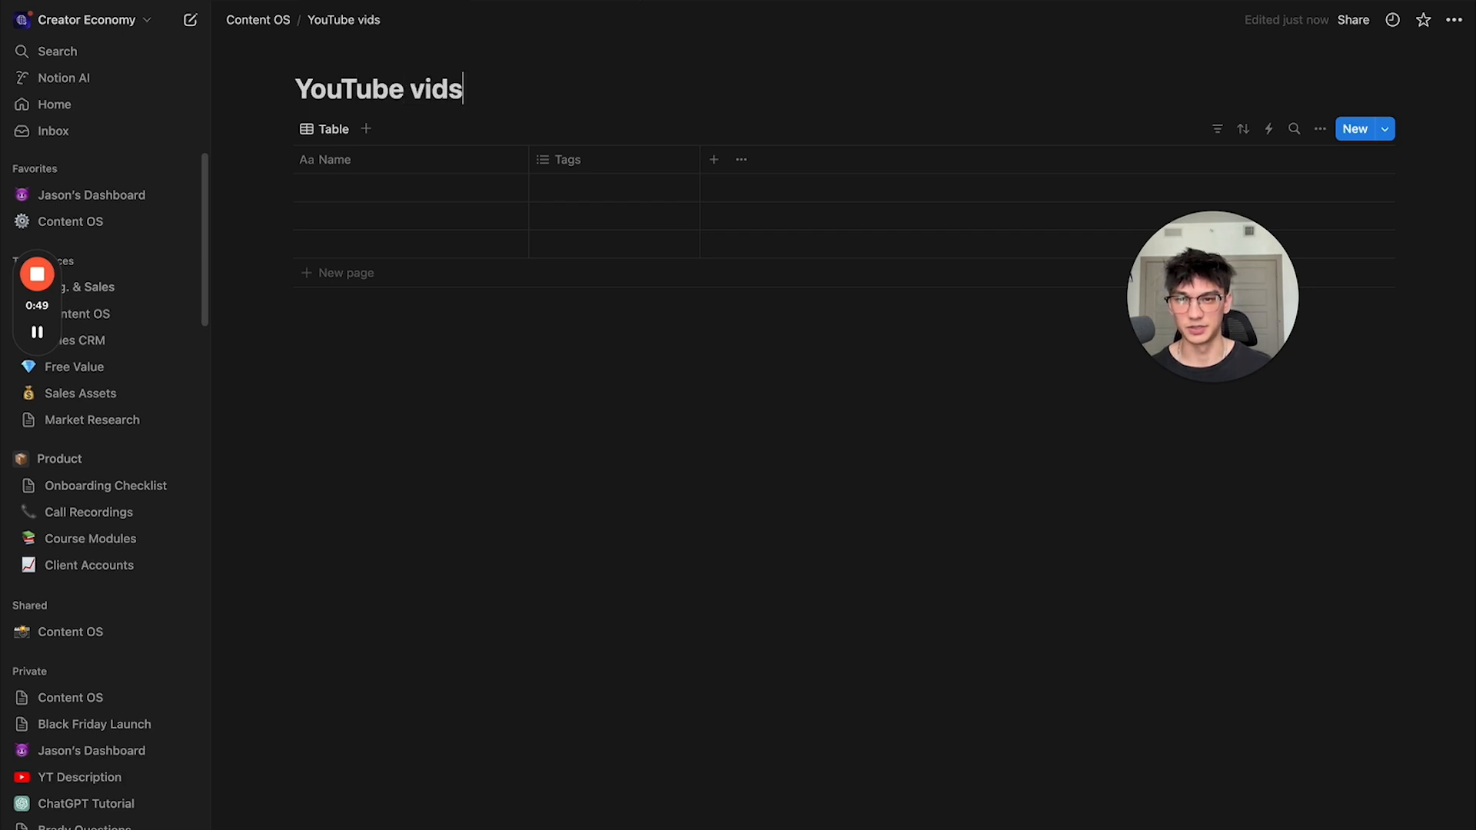
pyautogui.write(' [OS[')
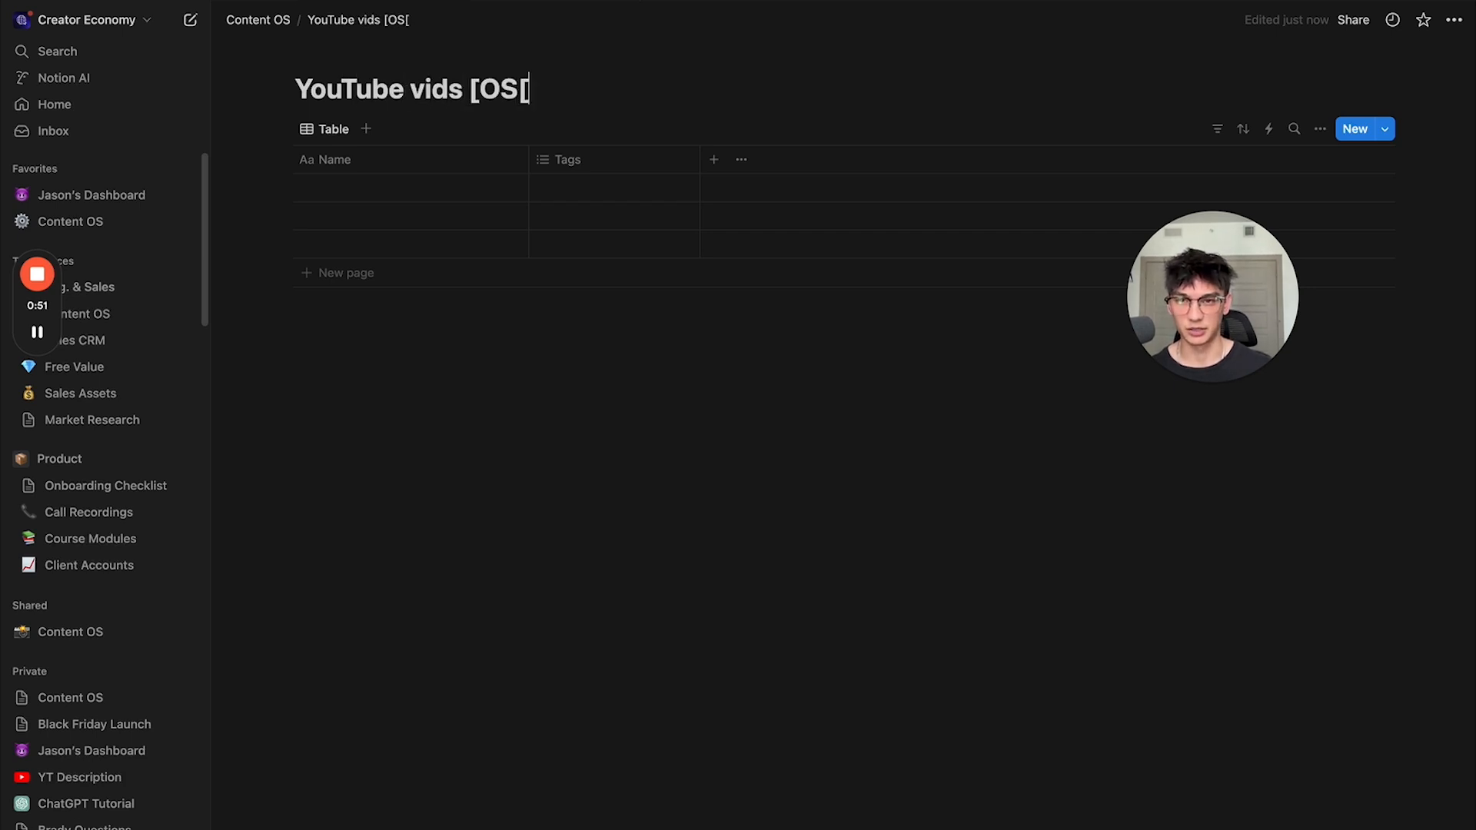
pyautogui.press('BackSpace')
pyautogui.write(']')
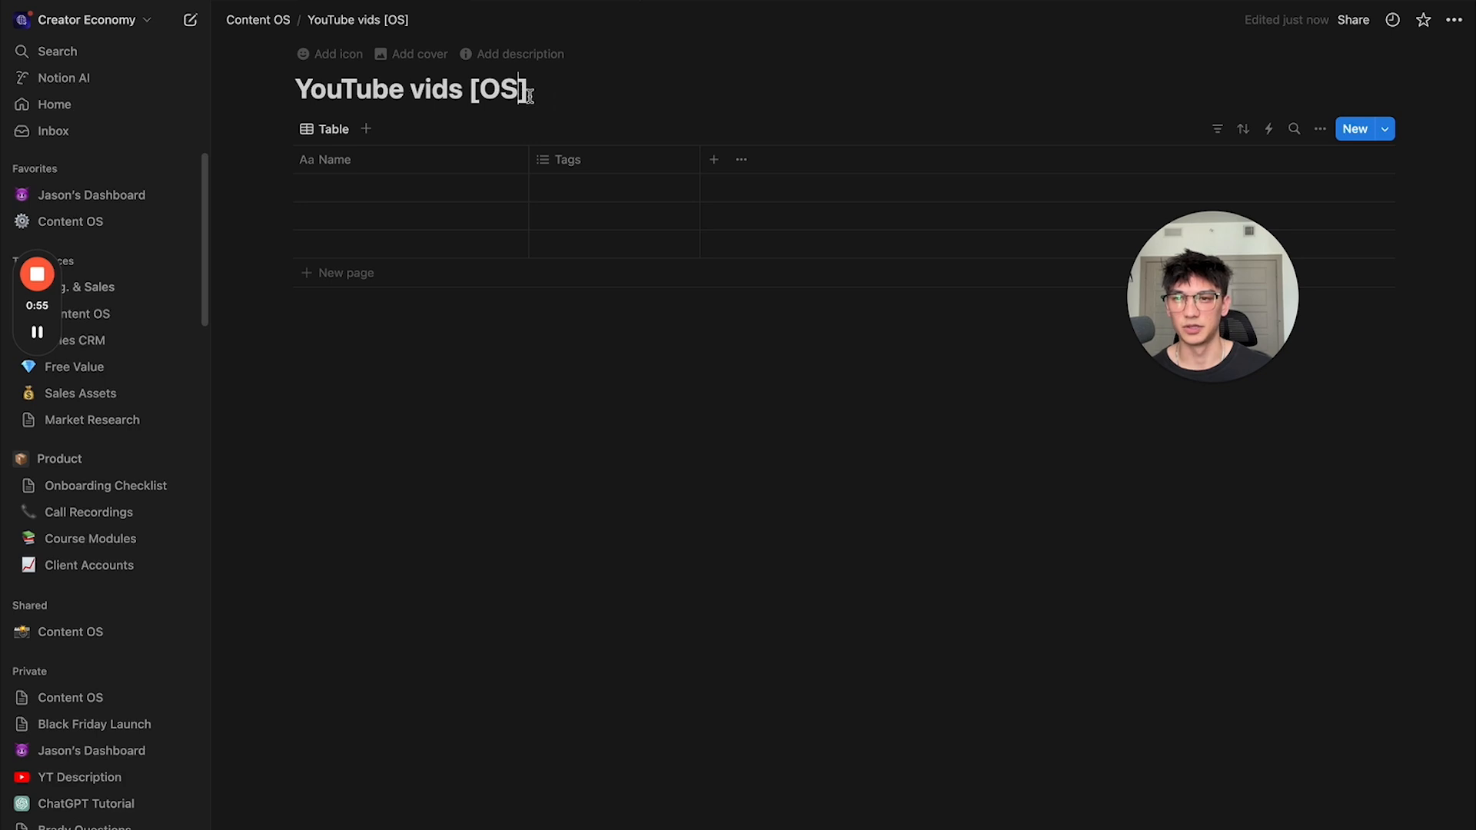
# Step: Give the YouTube vids database the table icon from the non-emoji icon set
pyautogui.click(525, 94)
pyautogui.click(328, 55)
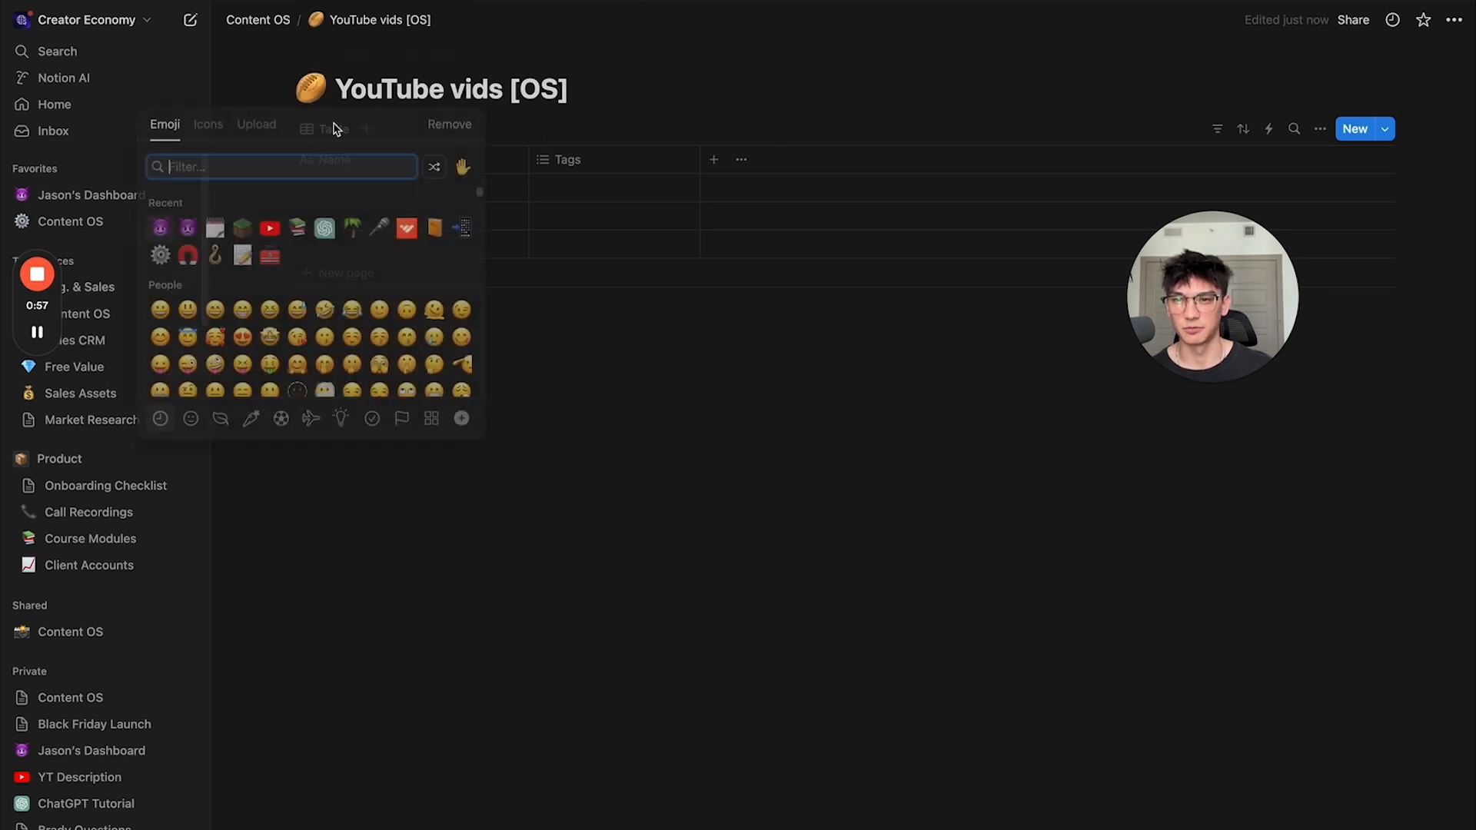
pyautogui.click(216, 130)
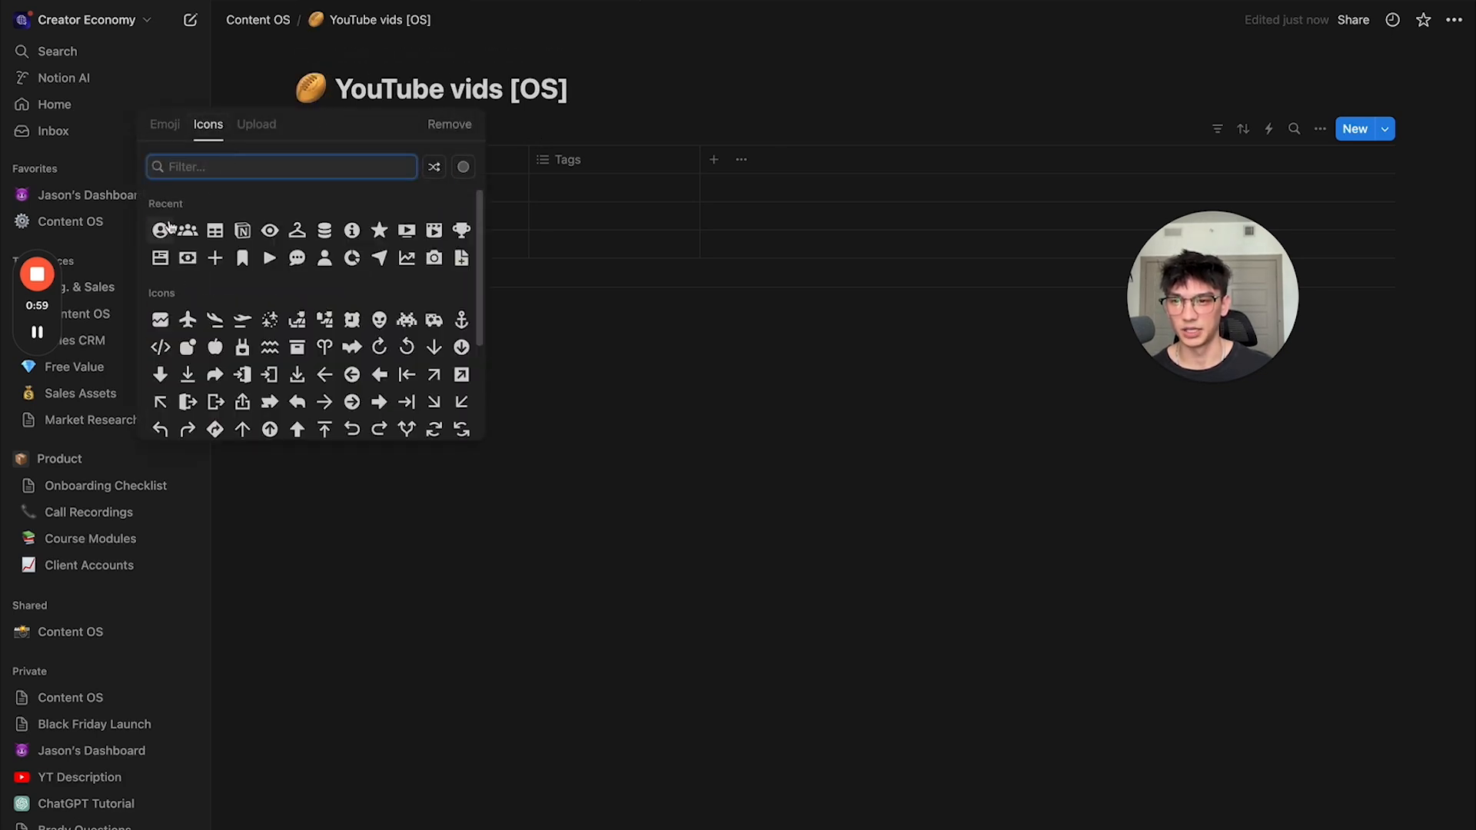
pyautogui.click(186, 265)
# Step: Name the first database entry "example video"
pyautogui.click(442, 189)
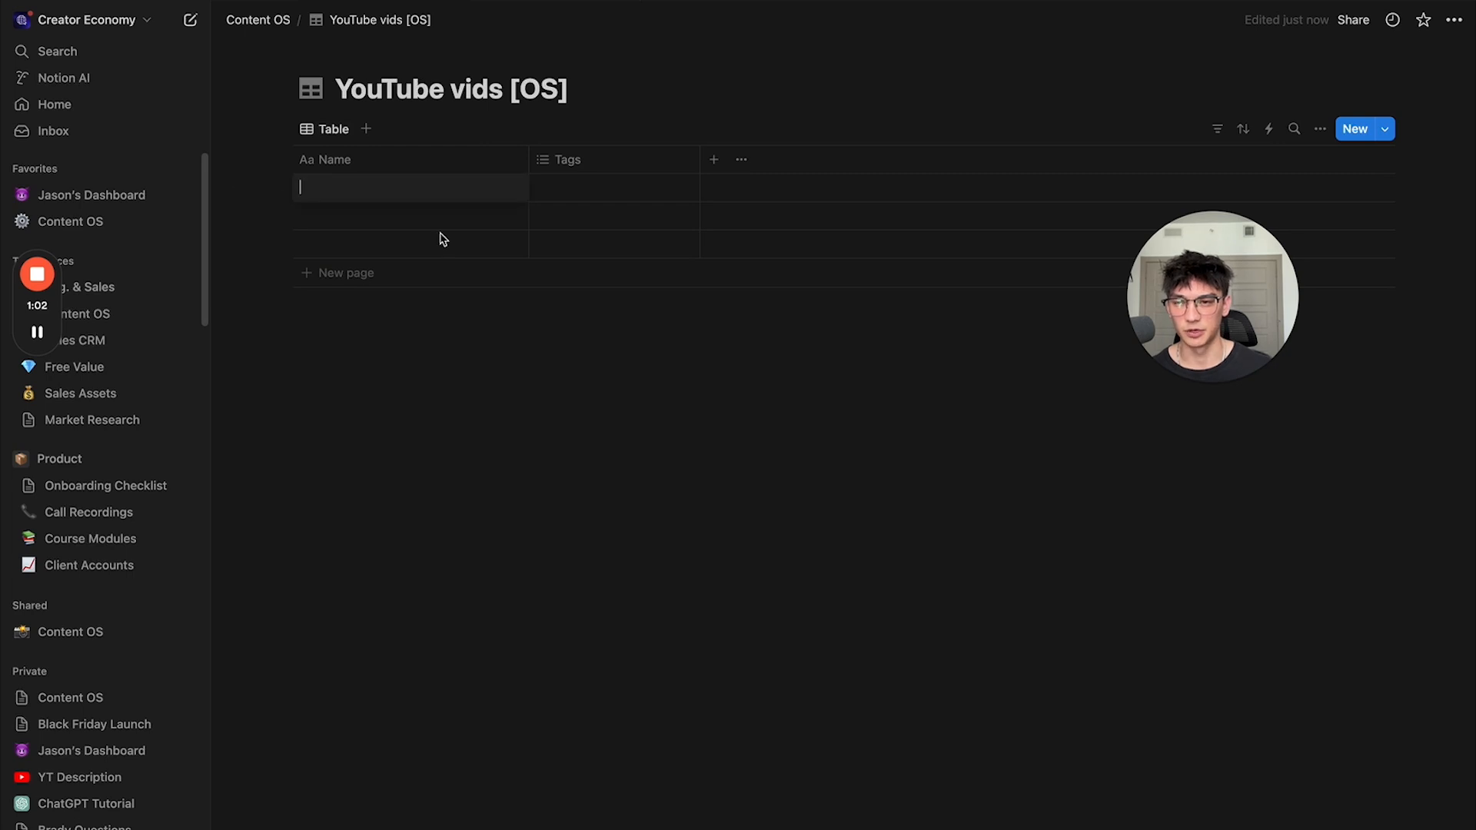
pyautogui.write('exa')
pyautogui.write('mple video')
pyautogui.press('Return')
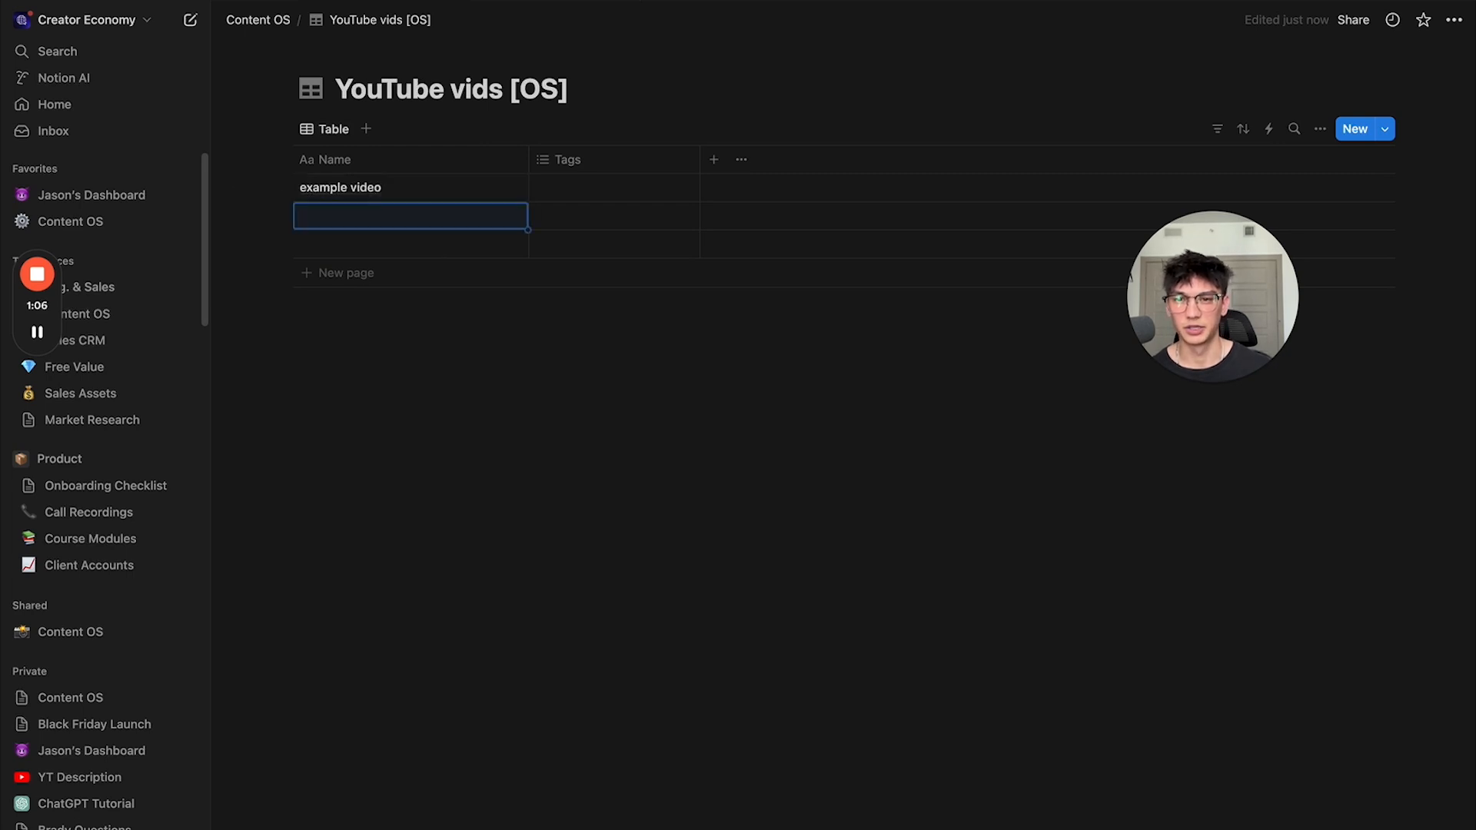
# Step: Delete the Tags property from the database
pyautogui.click(607, 161)
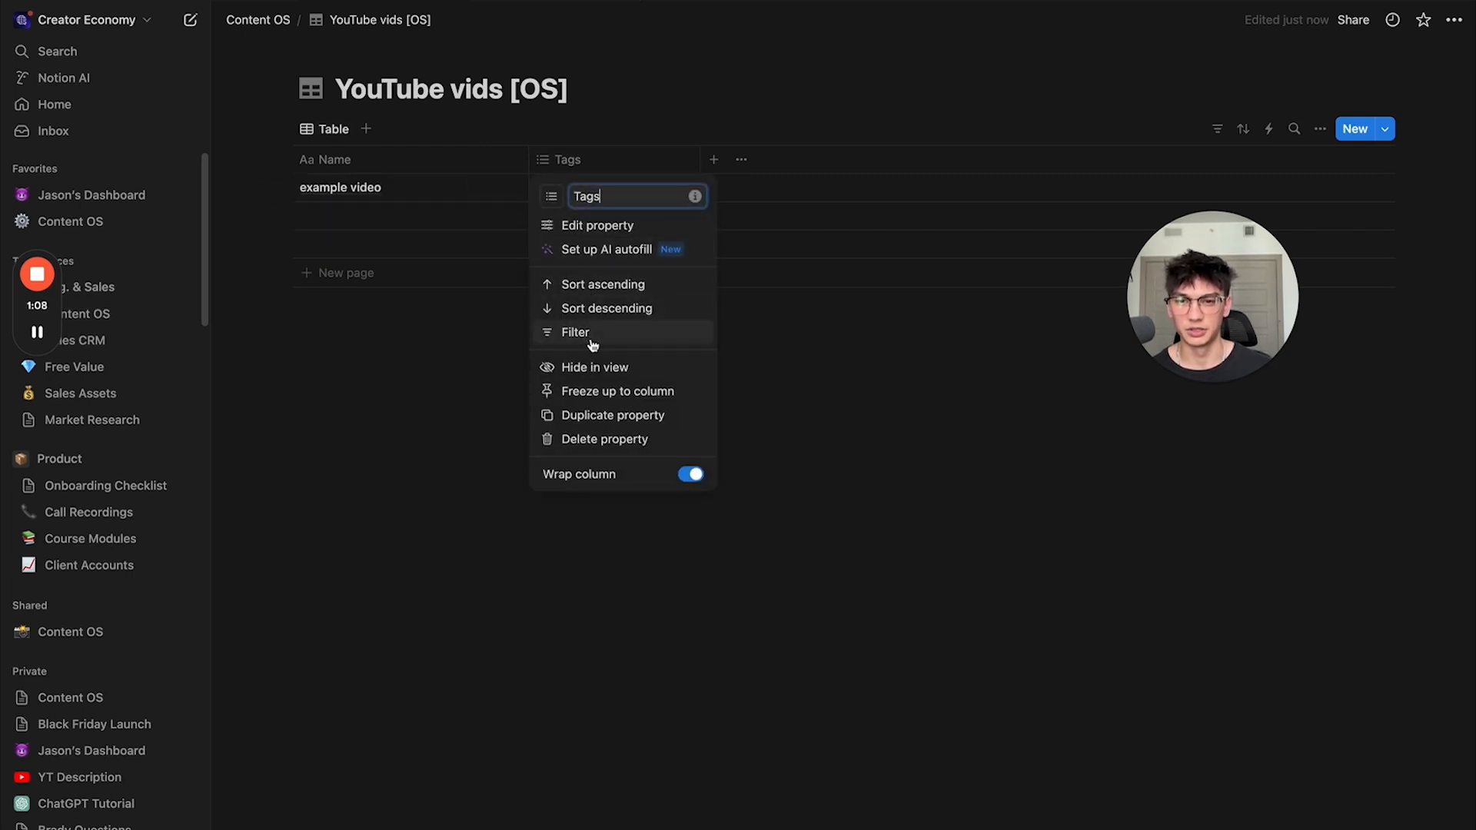
pyautogui.click(581, 439)
pyautogui.click(652, 446)
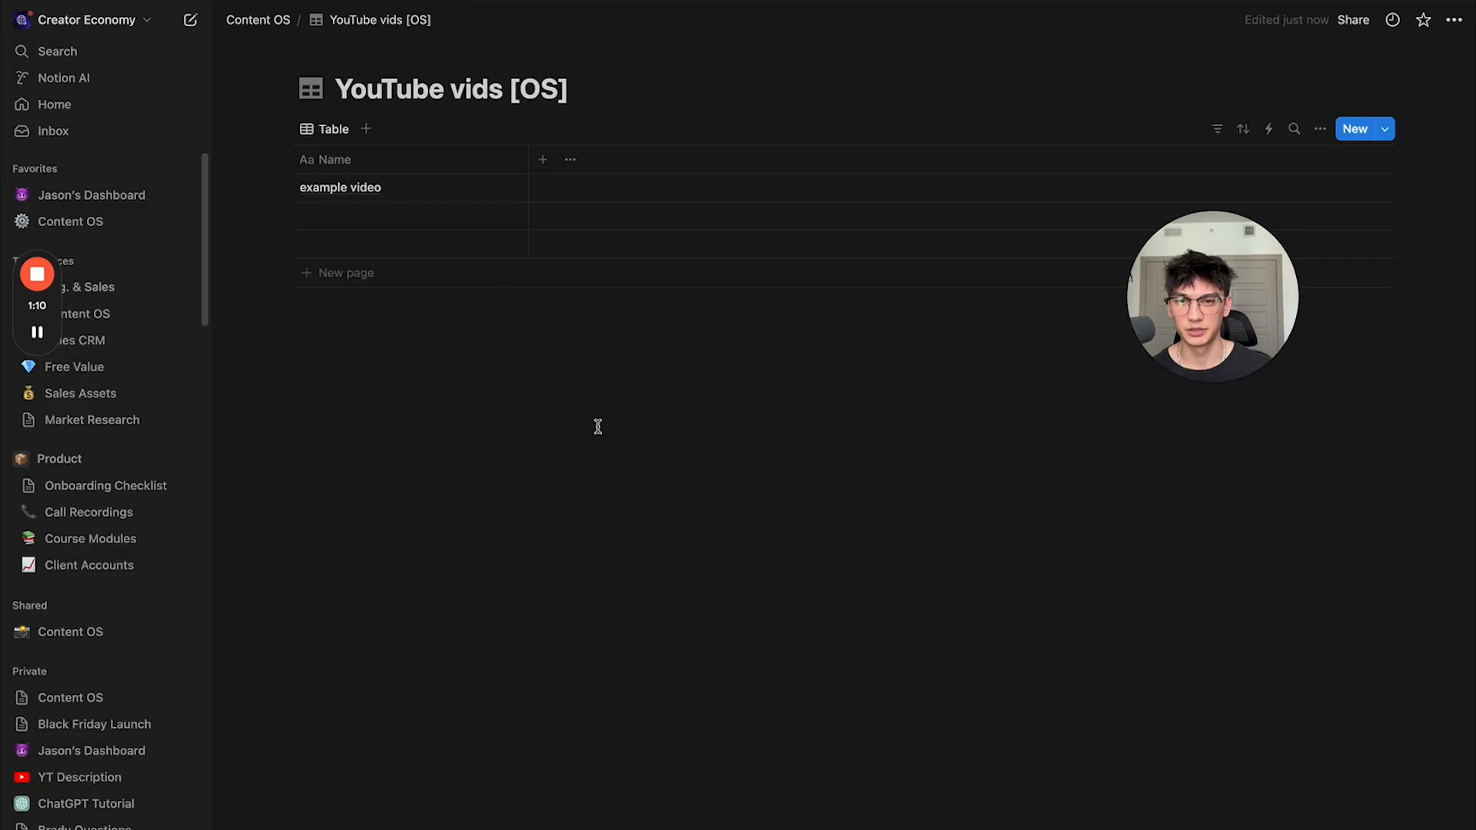
# Step: Add a Status-type property to the database
pyautogui.click(542, 160)
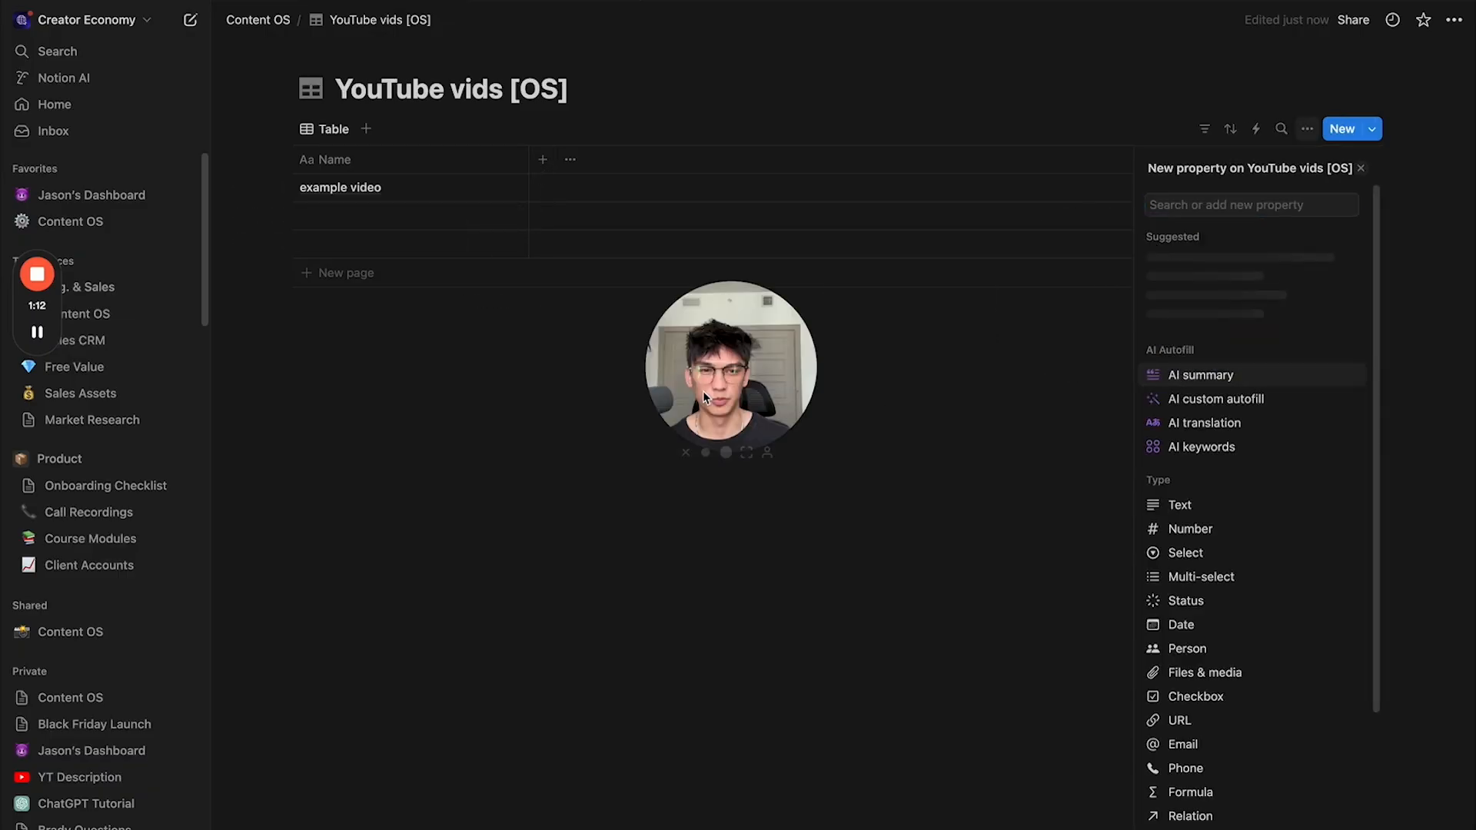
pyautogui.click(1188, 205)
pyautogui.write('stat')
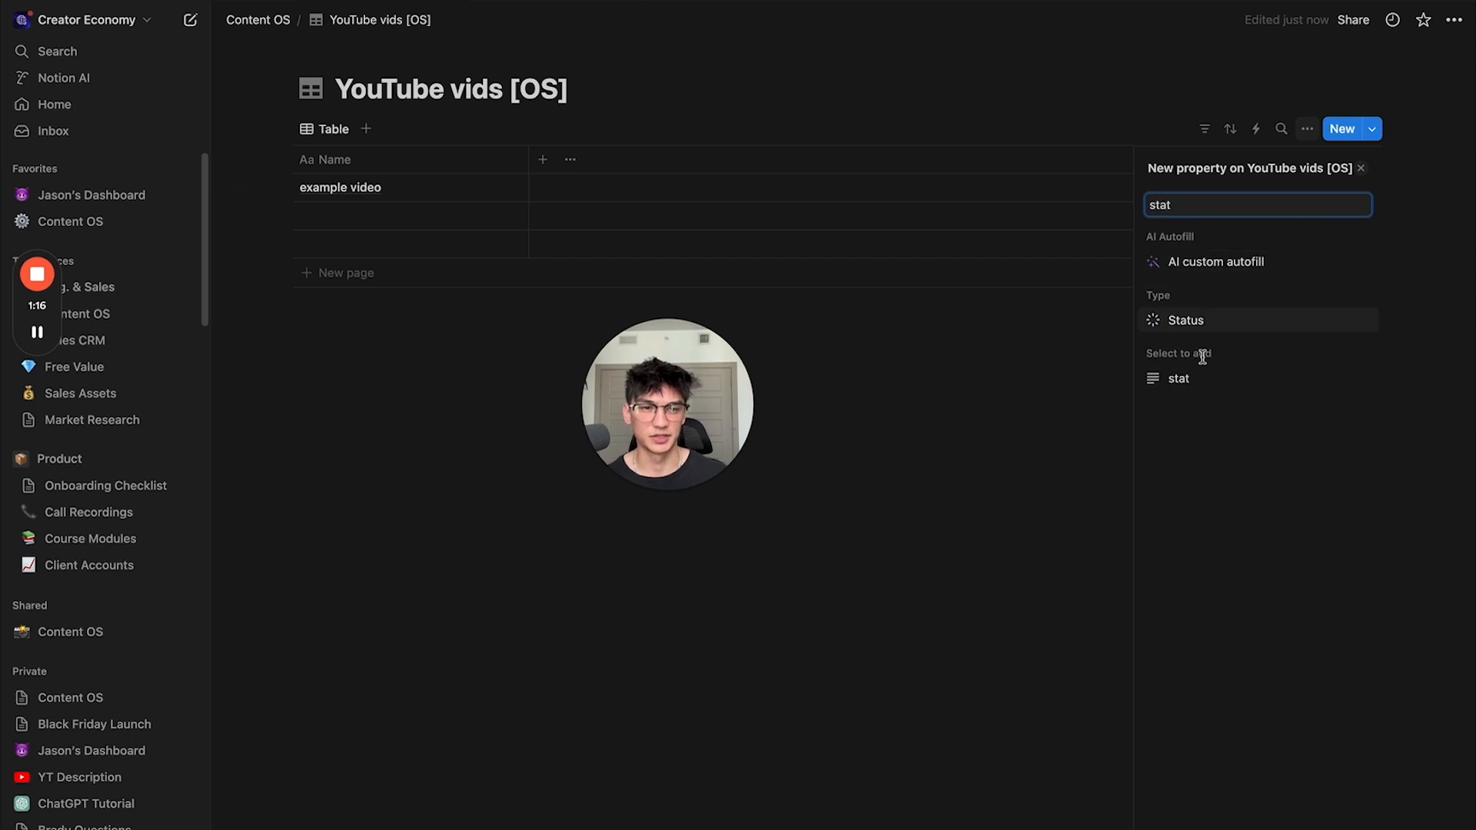
pyautogui.click(1187, 323)
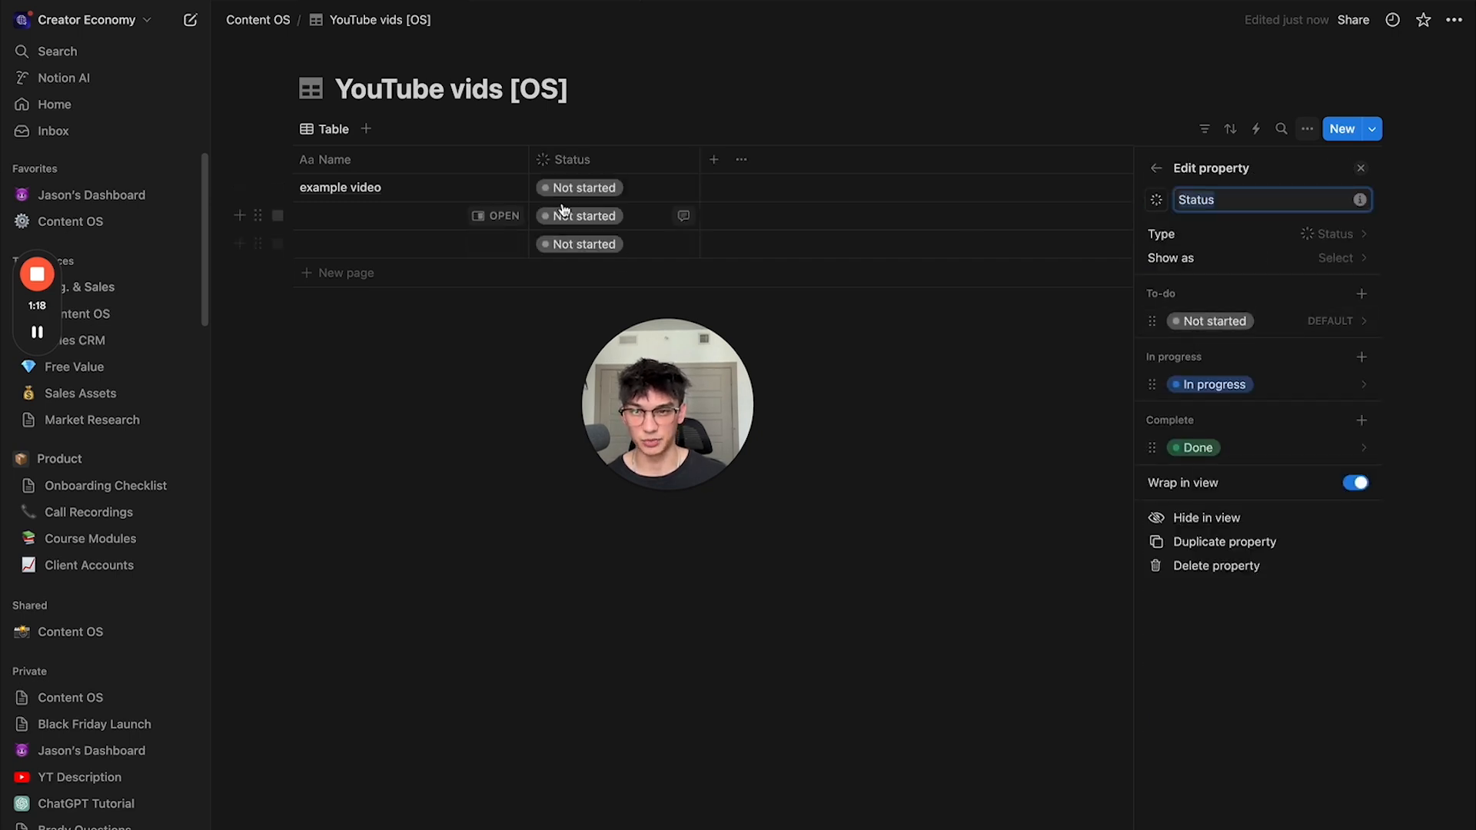
# Step: Rename the "Not started" status option to "Idea" and the "In progress" option to "Scripting"
pyautogui.click(1275, 321)
pyautogui.write('Idea')
pyautogui.press('Return')
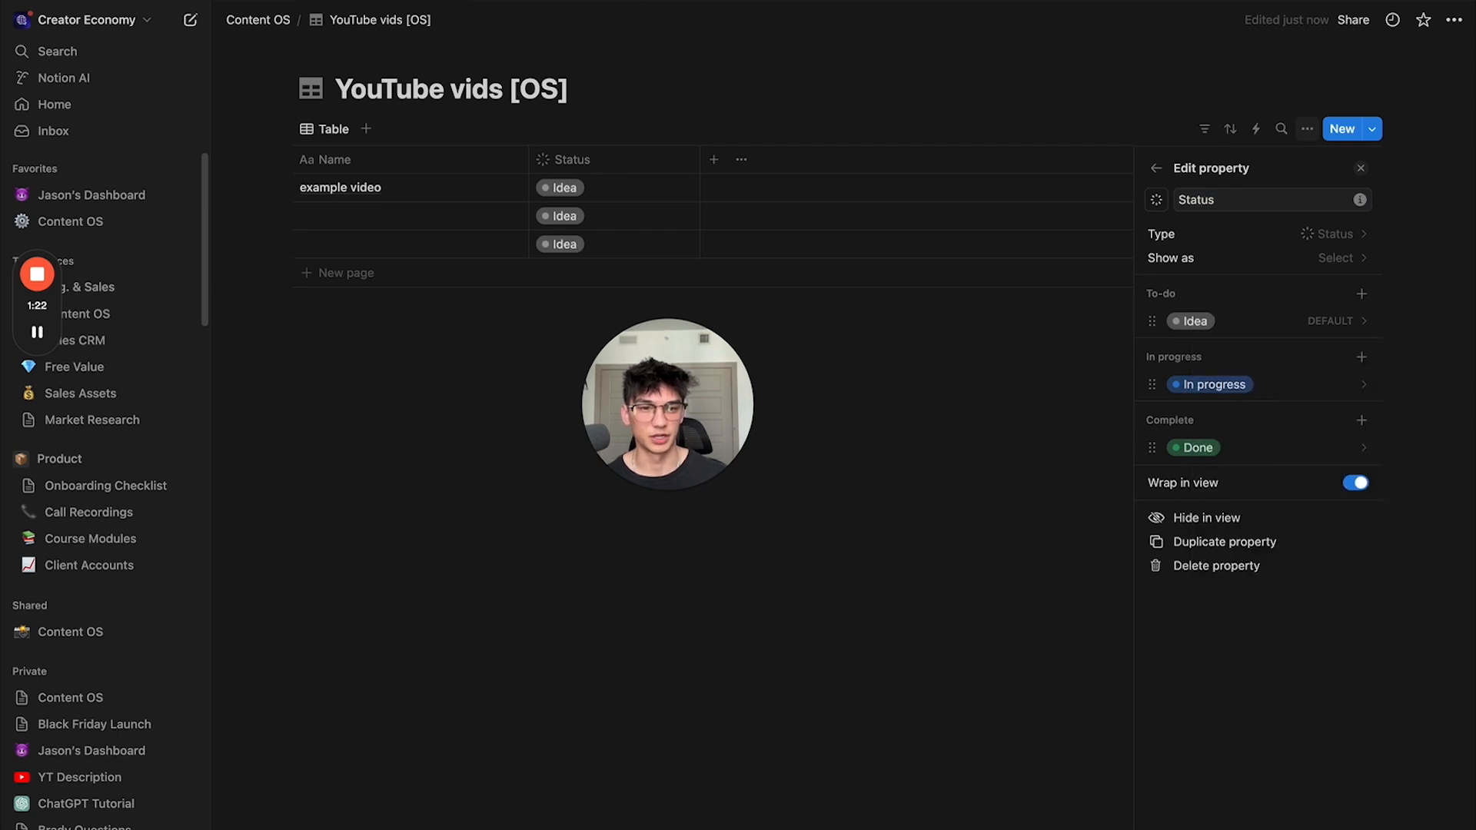
pyautogui.click(1319, 390)
pyautogui.write('Sc')
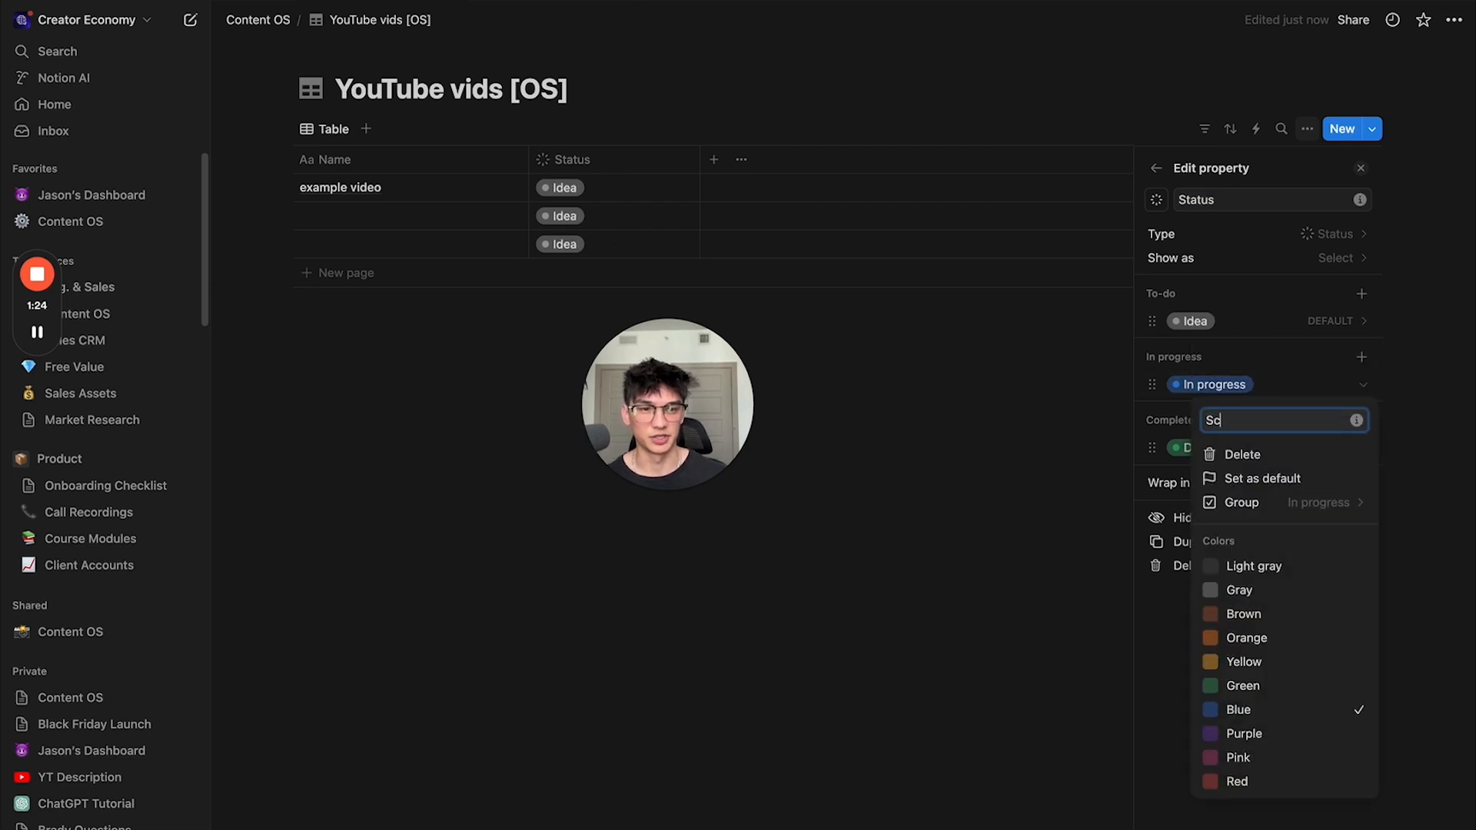
pyautogui.press('Return')
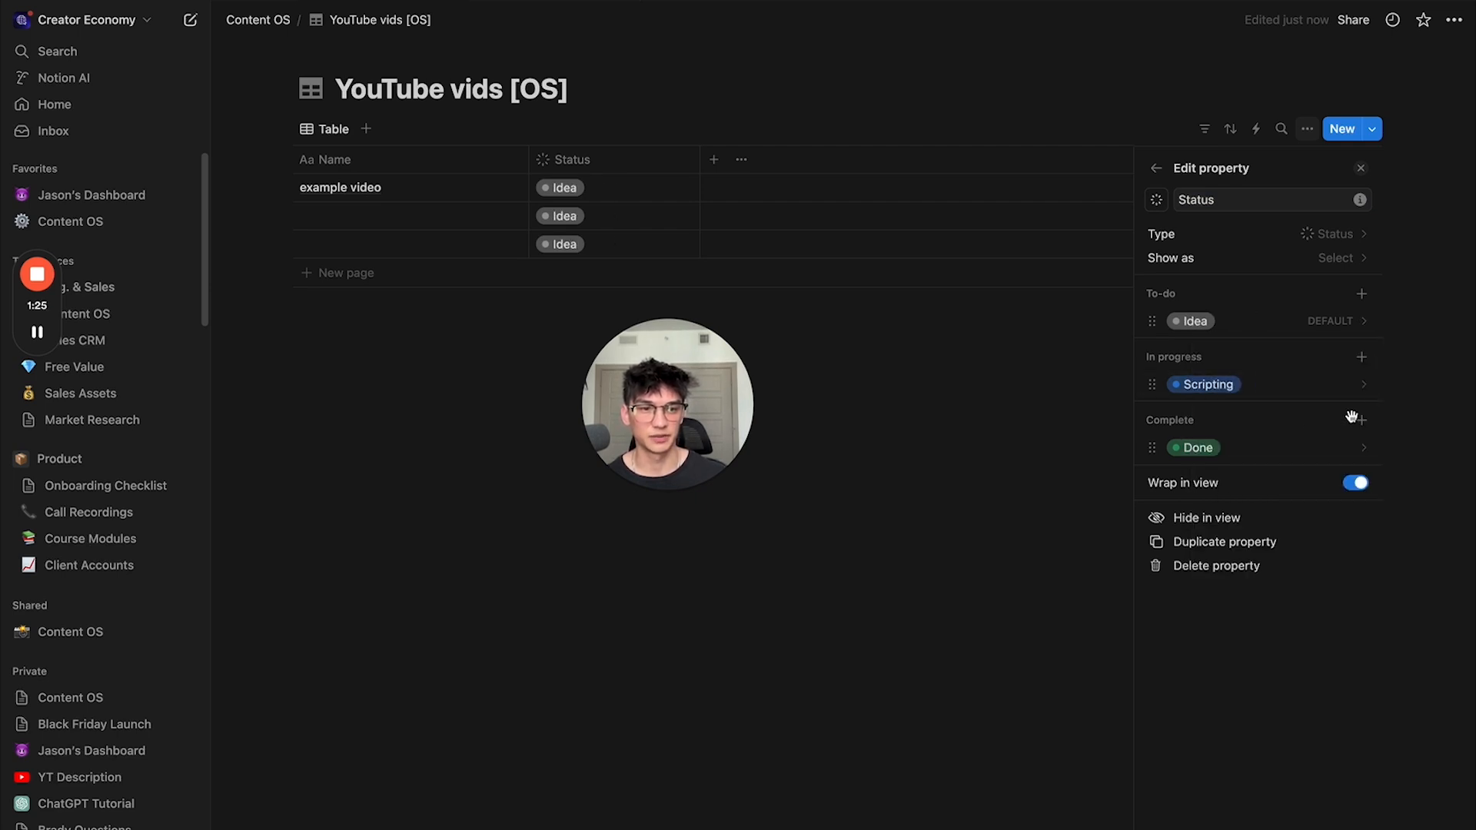
# Step: Add the options "To Film", "To Edit" and "To Post" to the status property's In progress group
pyautogui.click(1360, 358)
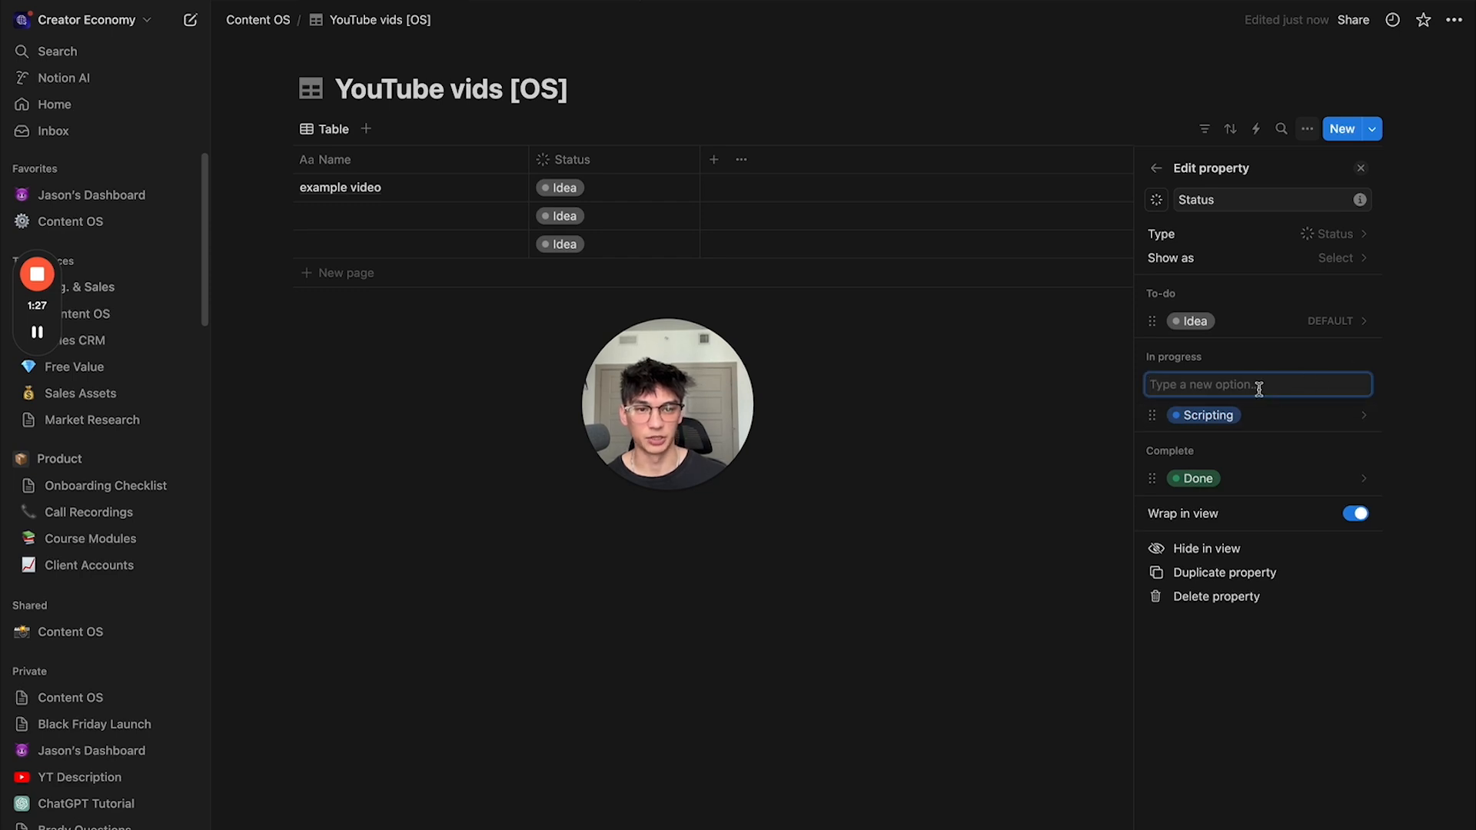
pyautogui.write('To Film')
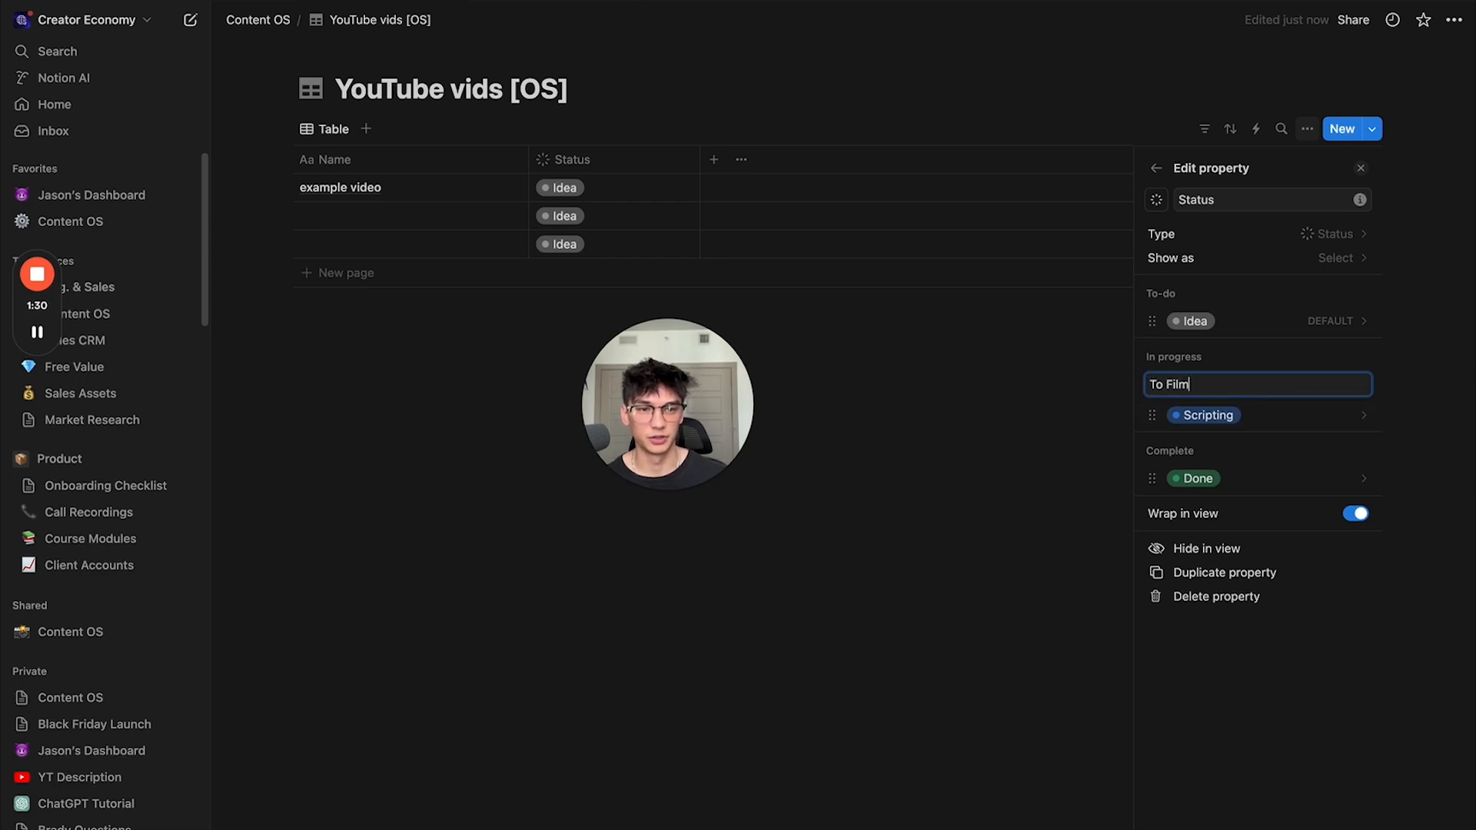
pyautogui.press('Return')
pyautogui.write('To Edit')
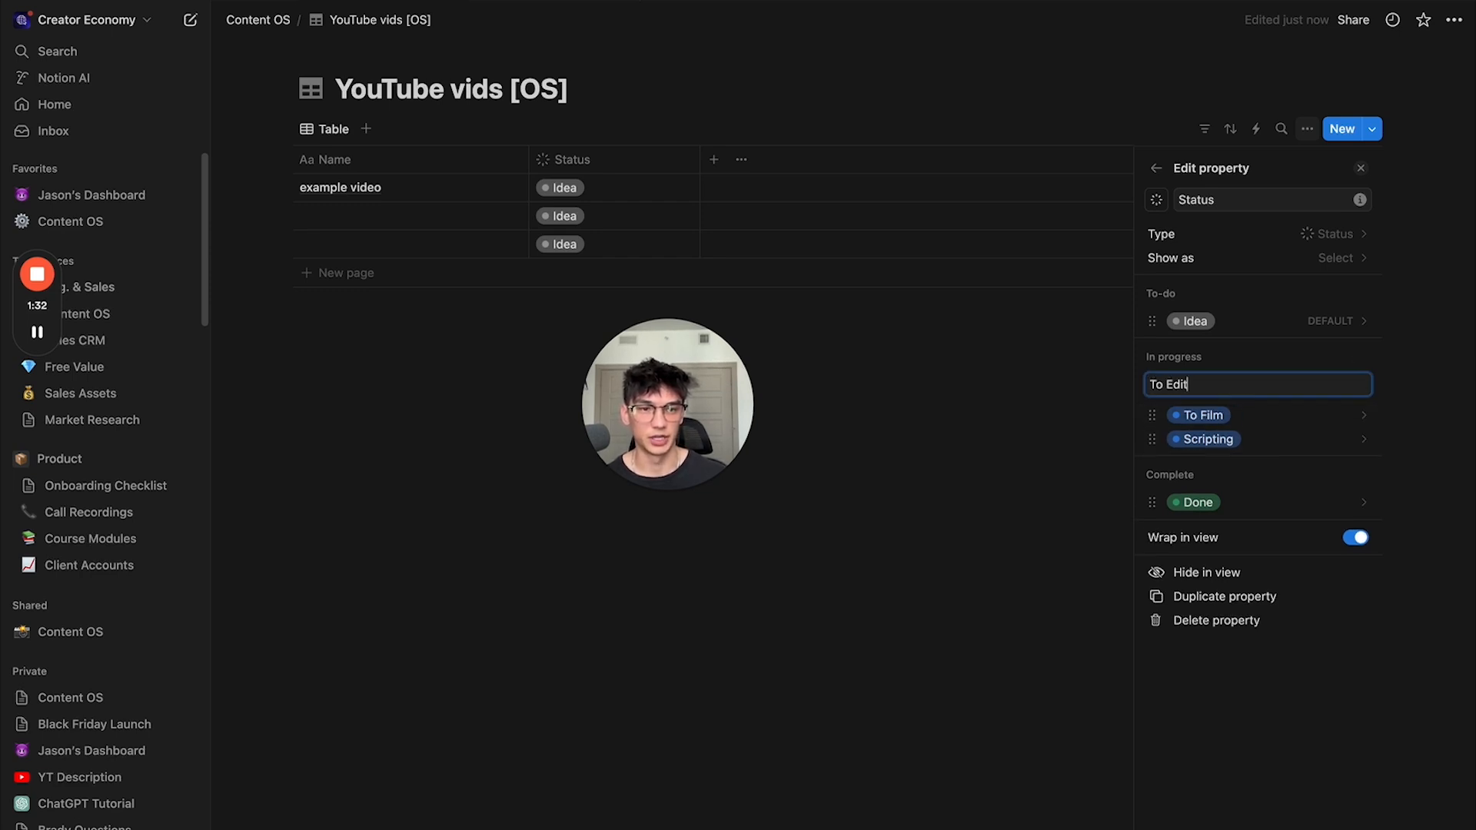
pyautogui.press('Return')
pyautogui.write('To Post')
pyautogui.press('Return')
# Step: Rename the "Done" option to "Posted" and order the In progress options as Scripting, To Film, To Edit, To Post
pyautogui.click(1307, 550)
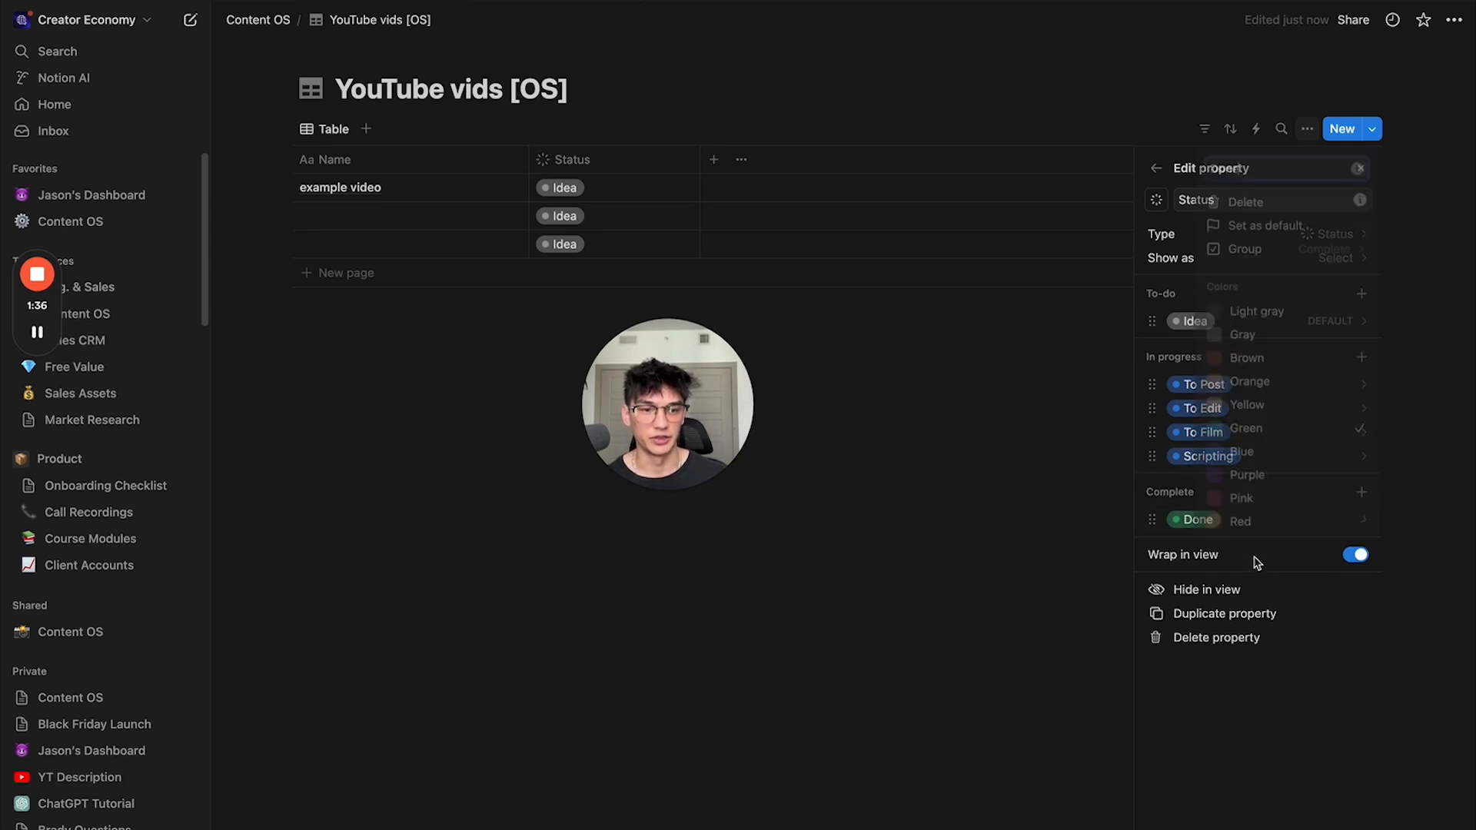
pyautogui.write('Post')
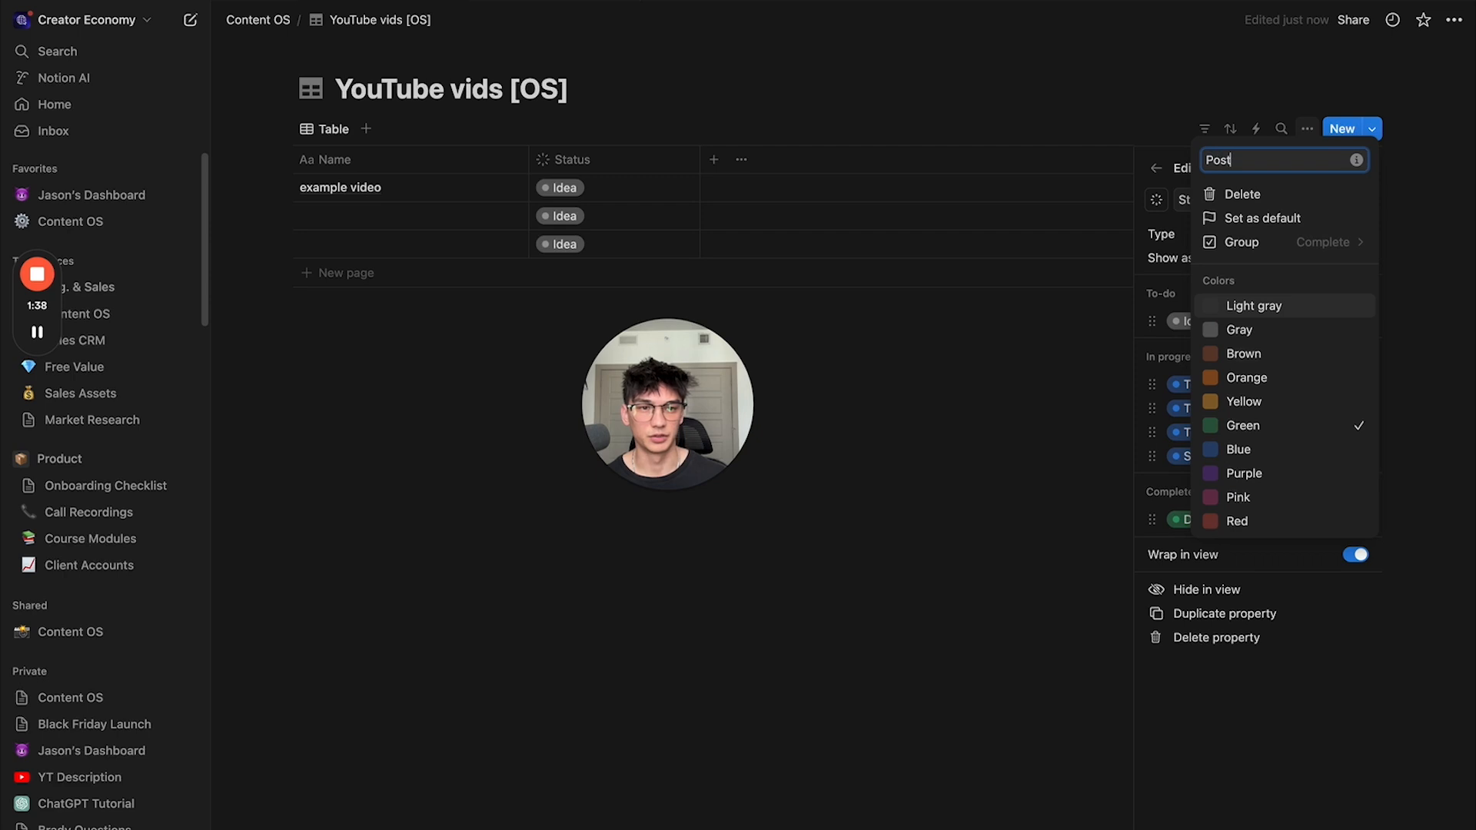
pyautogui.write('ed')
pyautogui.press('Return')
pyautogui.moveTo(1152, 453)
pyautogui.mouseDown()
pyautogui.moveTo(1149, 356)
pyautogui.moveTo(1151, 432)
pyautogui.mouseUp()
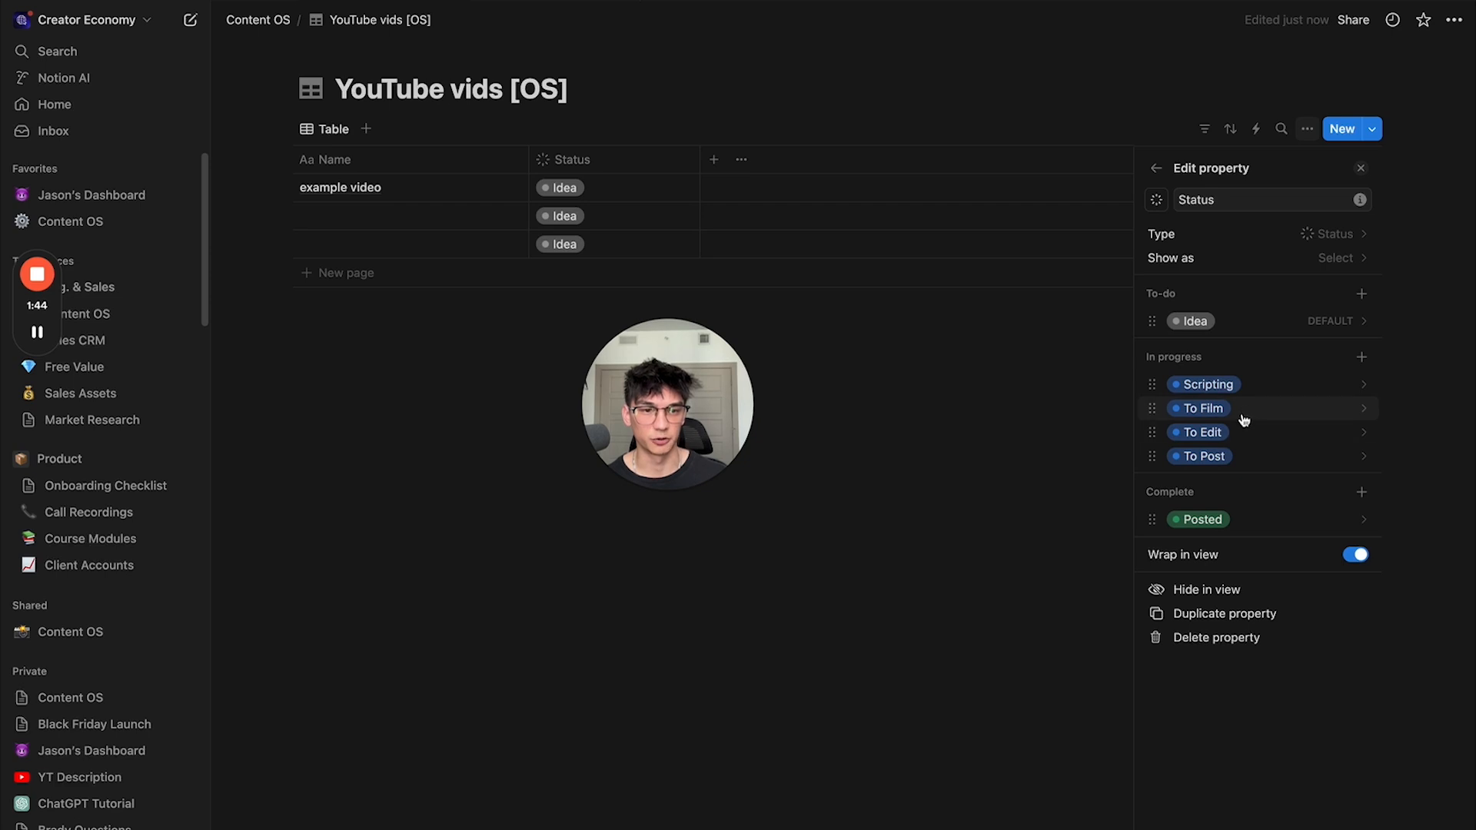
# Step: Set the color of the To Film status to red and the To Edit status to pink
pyautogui.click(1214, 416)
pyautogui.click(1262, 804)
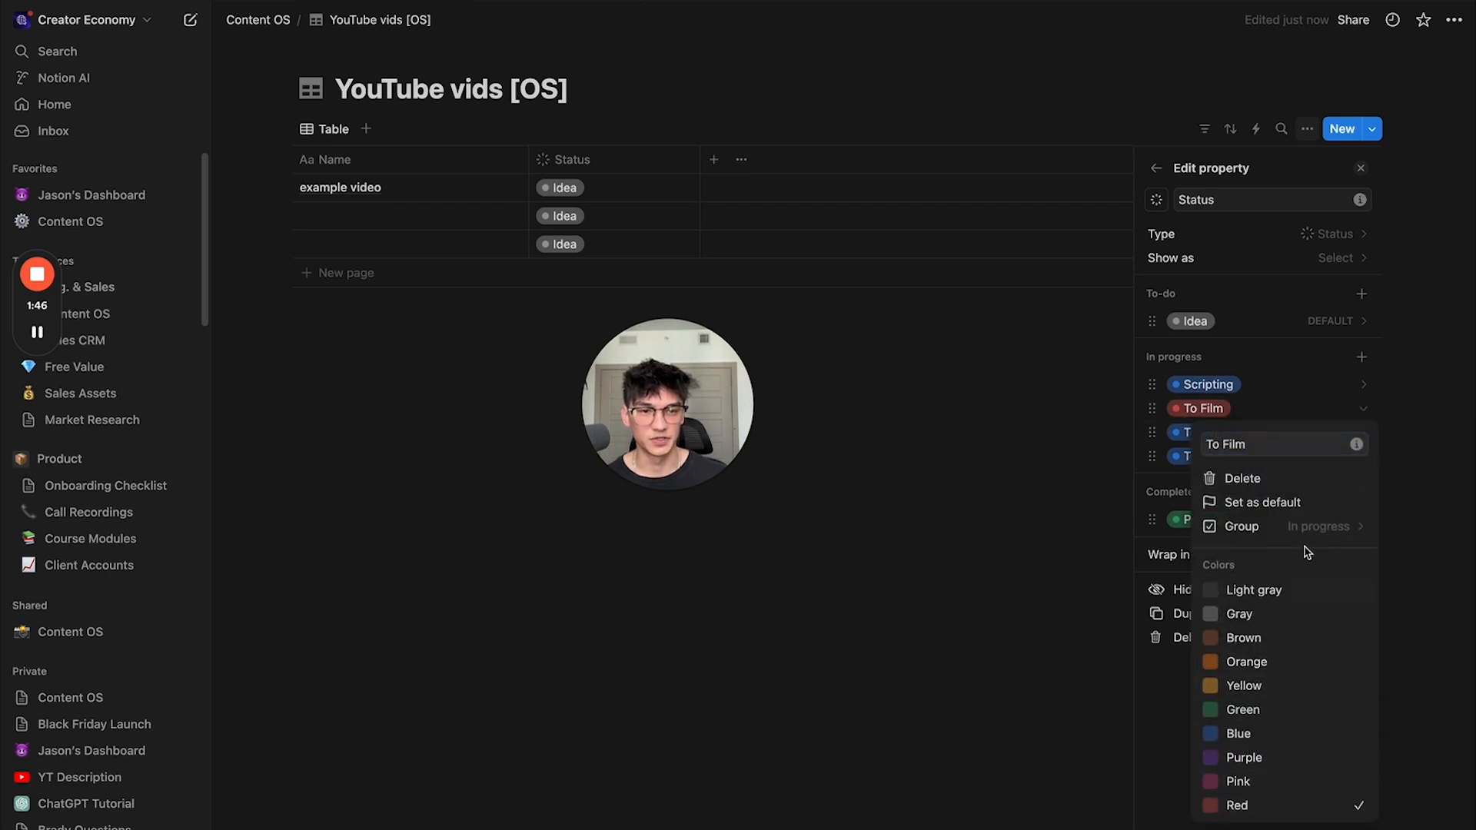
pyautogui.click(1205, 432)
pyautogui.click(1205, 432)
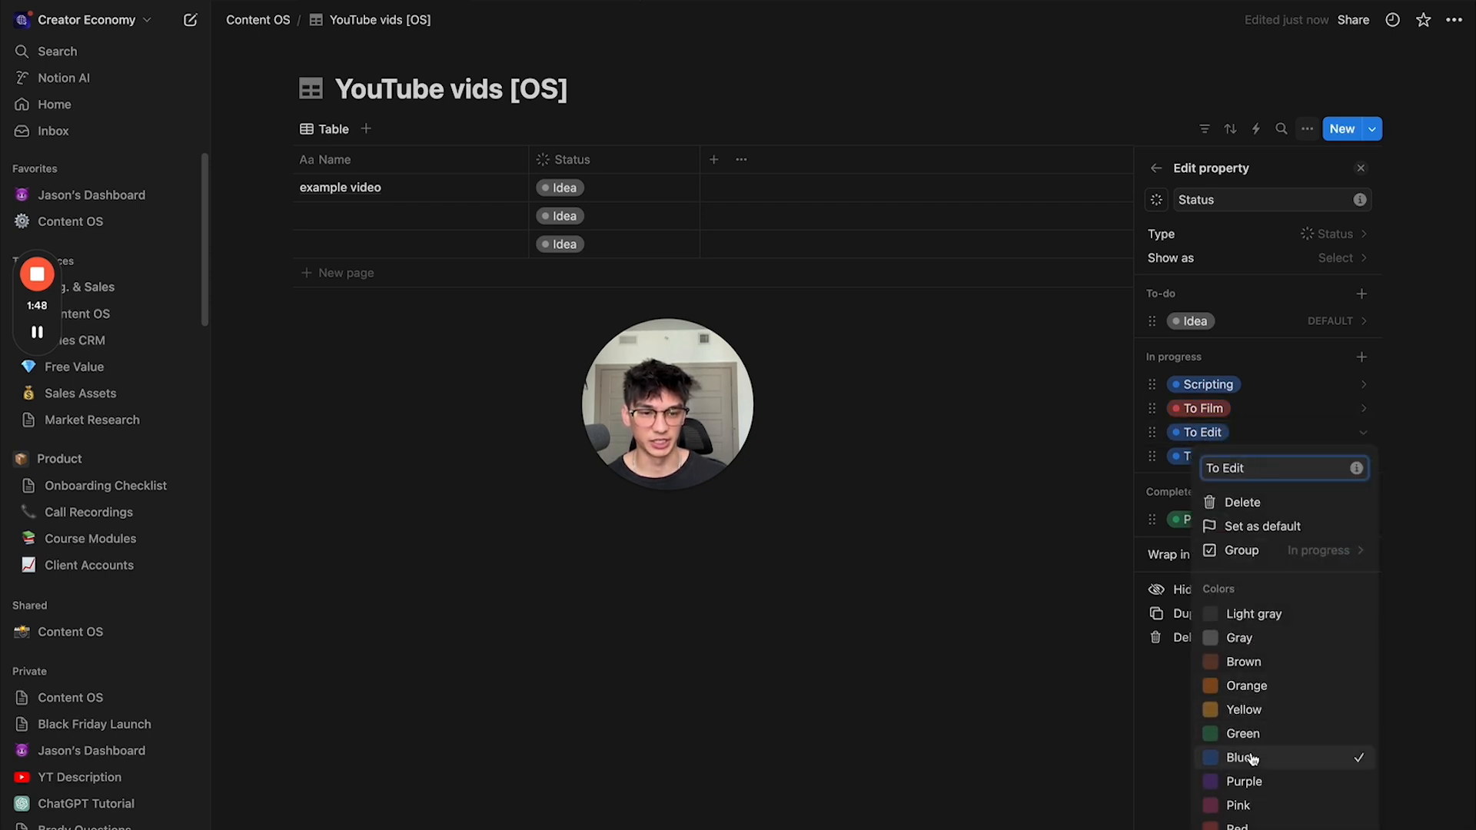
pyautogui.click(1247, 781)
pyautogui.click(1249, 801)
# Step: Set the color of the To Post status to yellow and finish editing the Status property
pyautogui.click(1199, 456)
pyautogui.click(1199, 456)
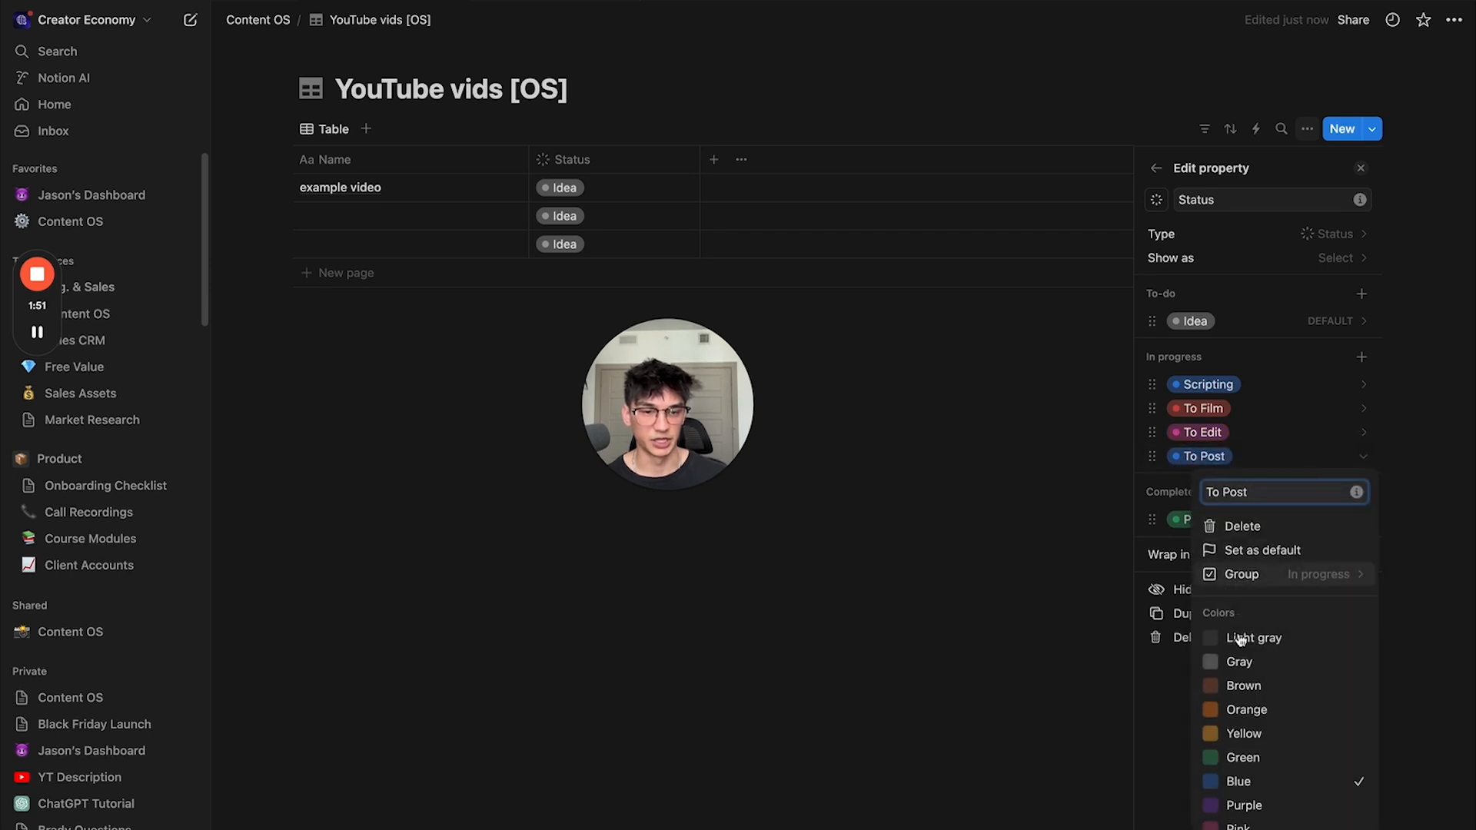
pyautogui.click(1278, 734)
pyautogui.press('Escape')
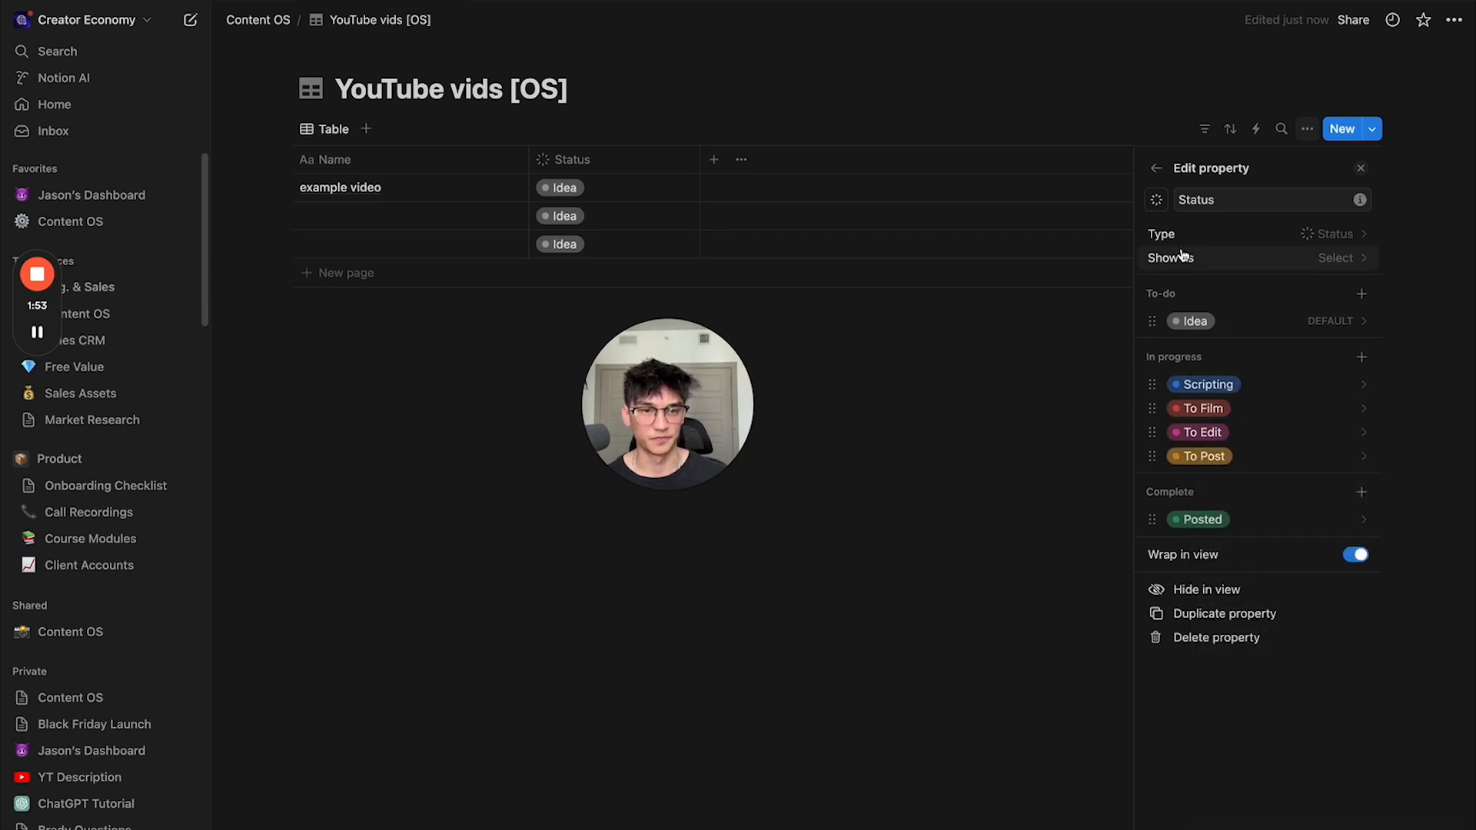
pyautogui.click(1360, 171)
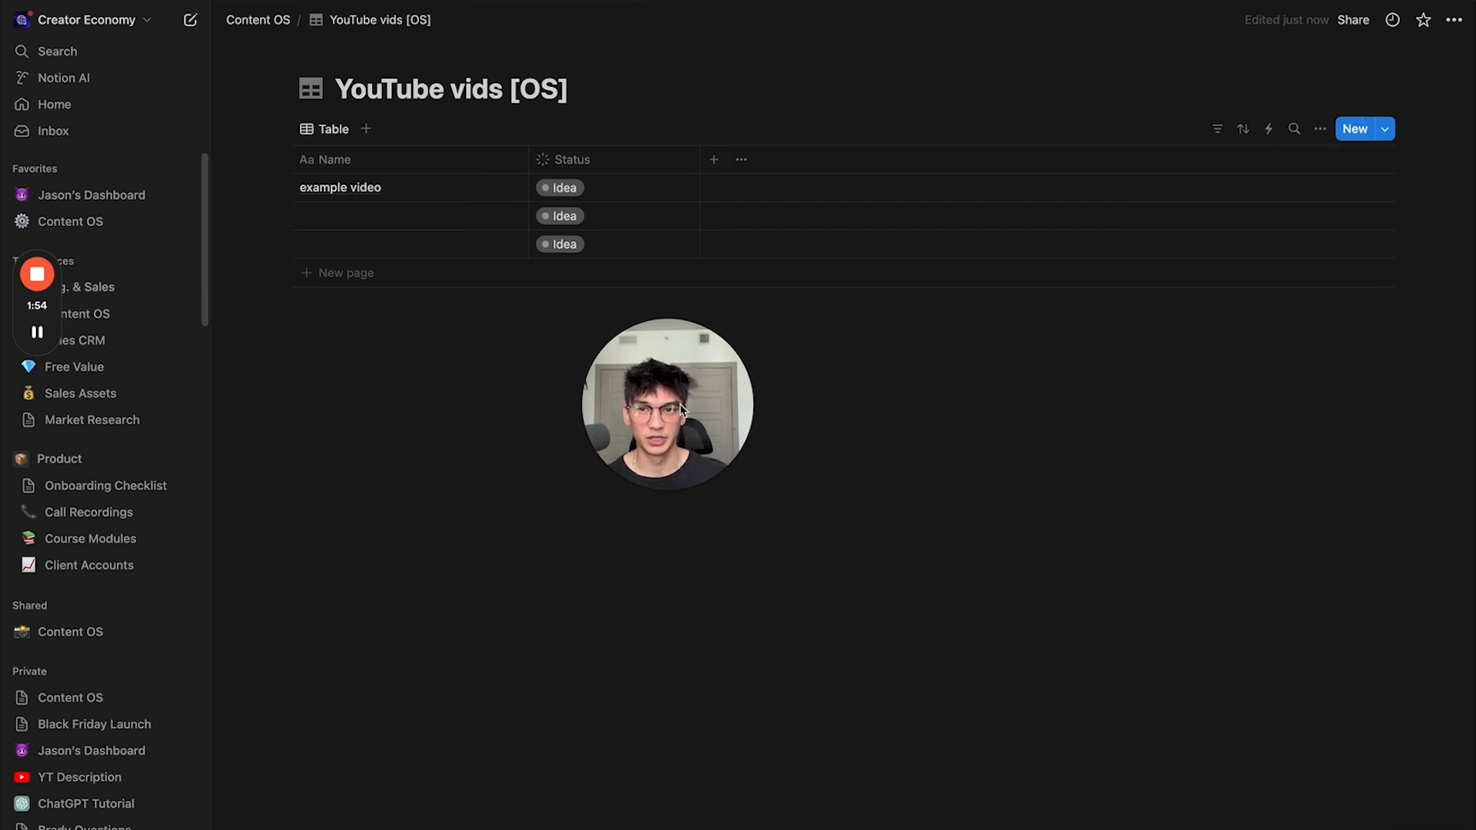
# Step: Add a linked view of the YouTube vids [OS] database at the start of the Content OS page, using its existing Table view
pyautogui.click(260, 21)
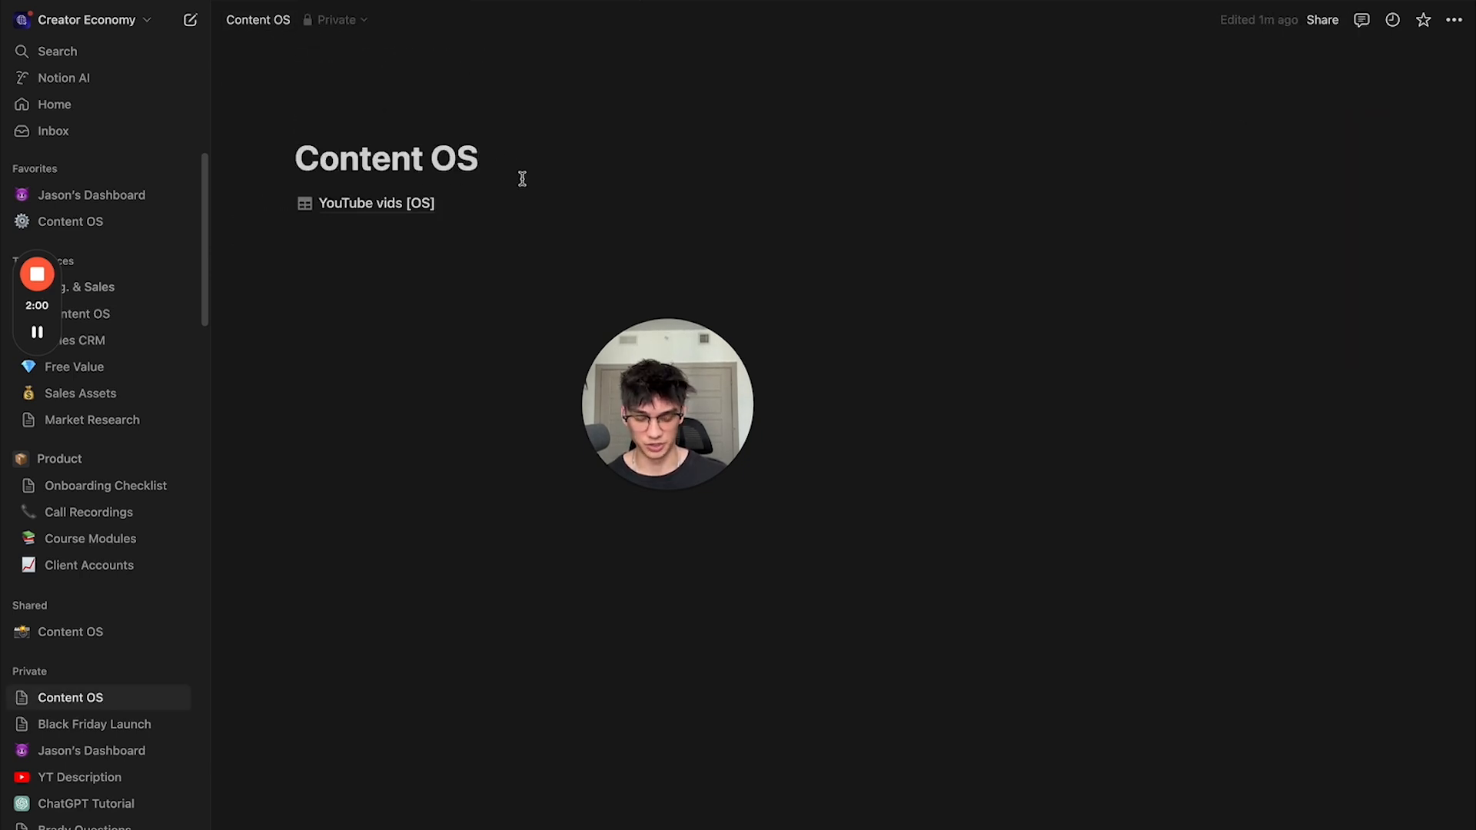
pyautogui.press('Return')
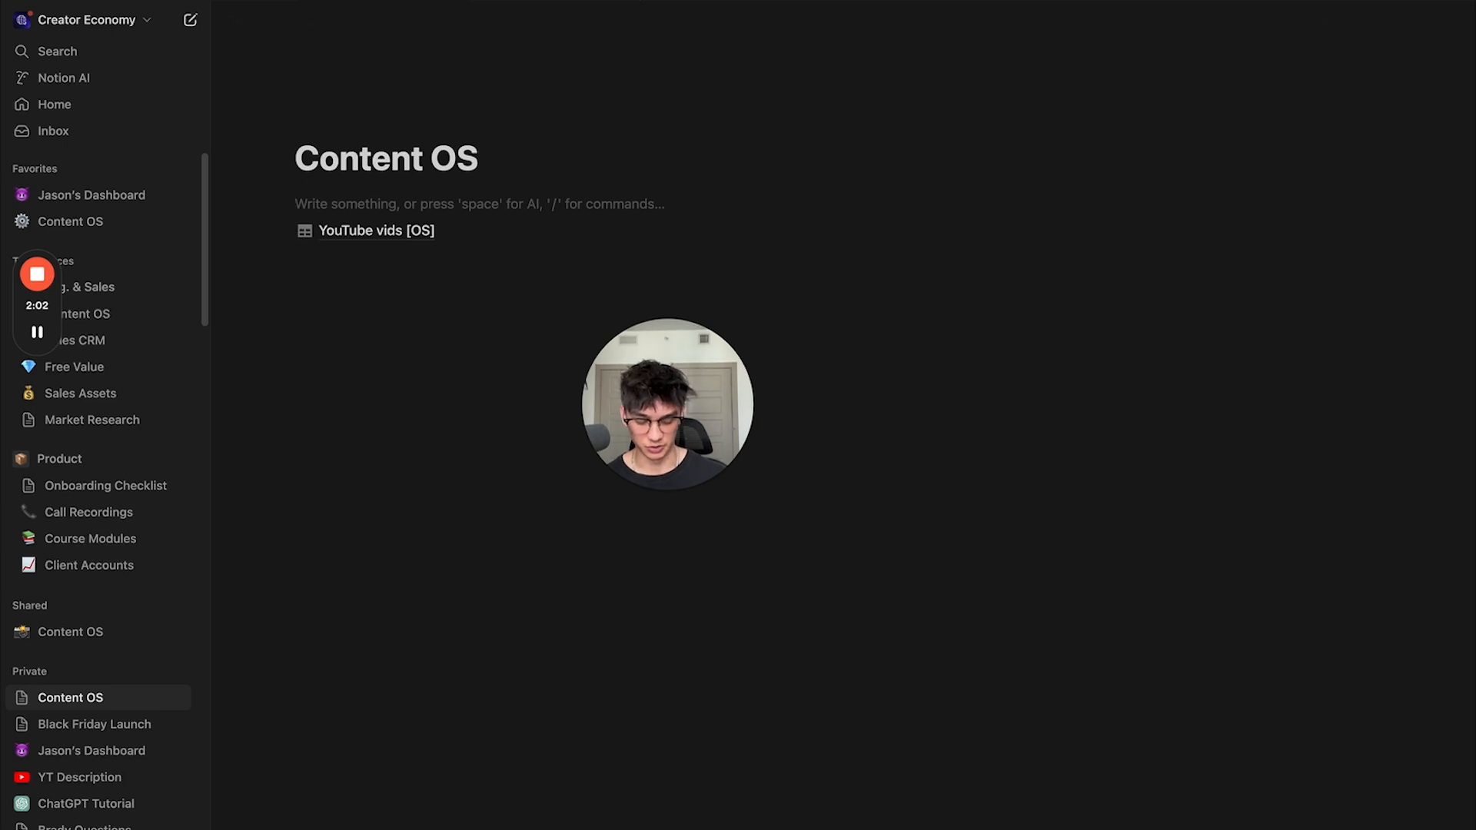
pyautogui.write('/linked')
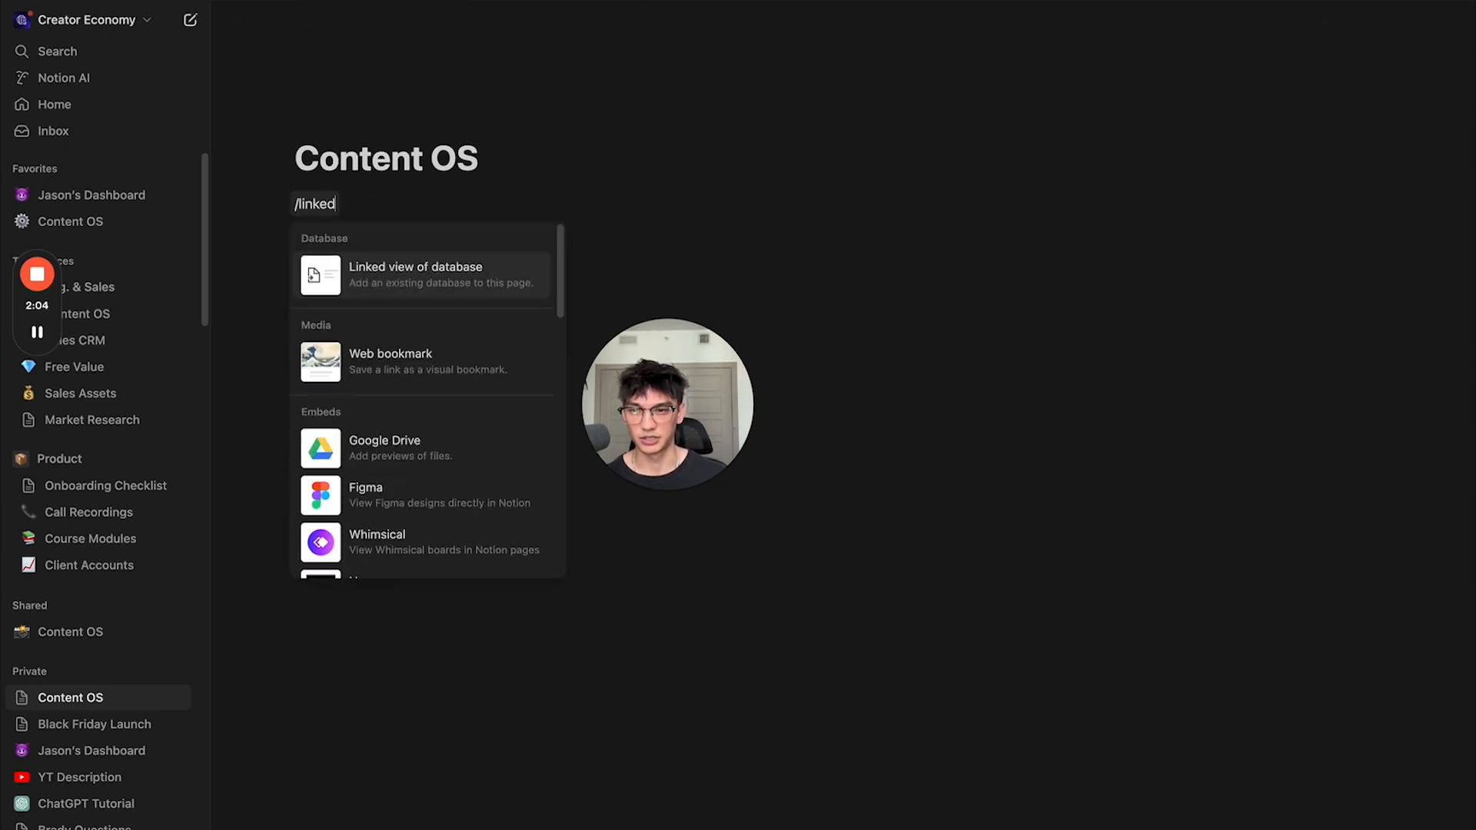
pyautogui.press('Return')
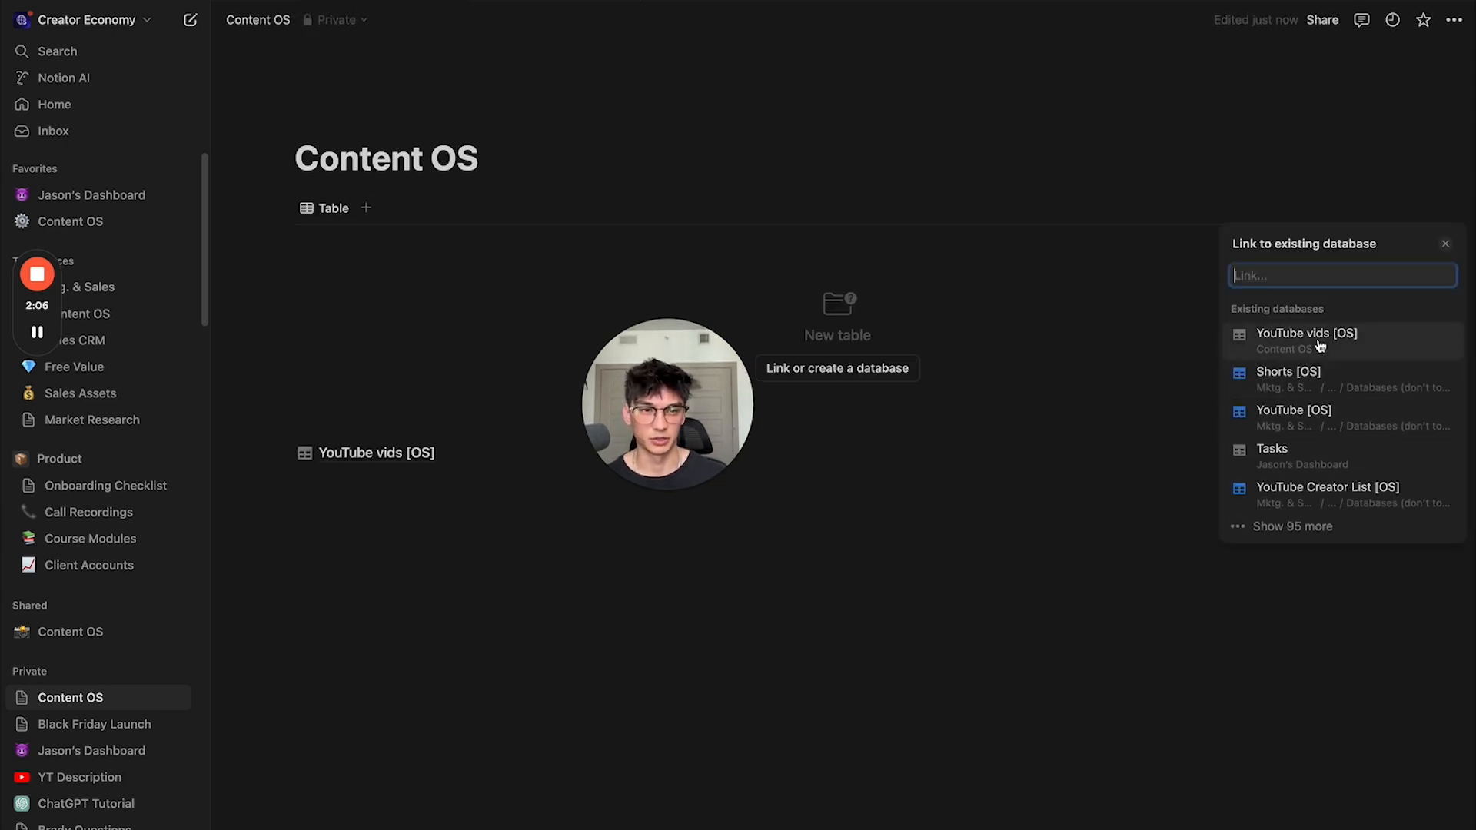
pyautogui.click(1319, 347)
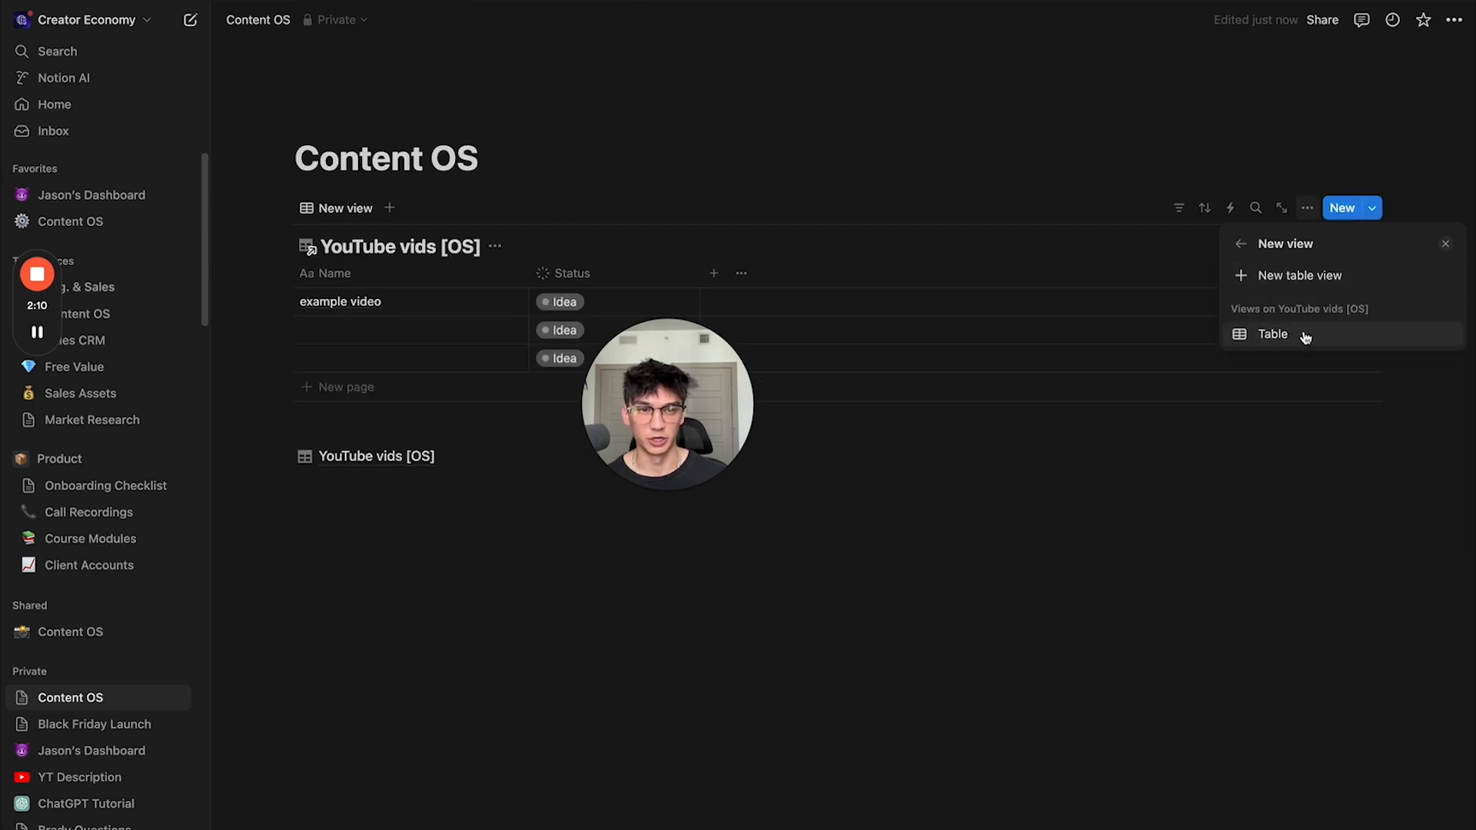
# Step: Hide the linked view's database title and change its layout from Table to Board
pyautogui.click(495, 247)
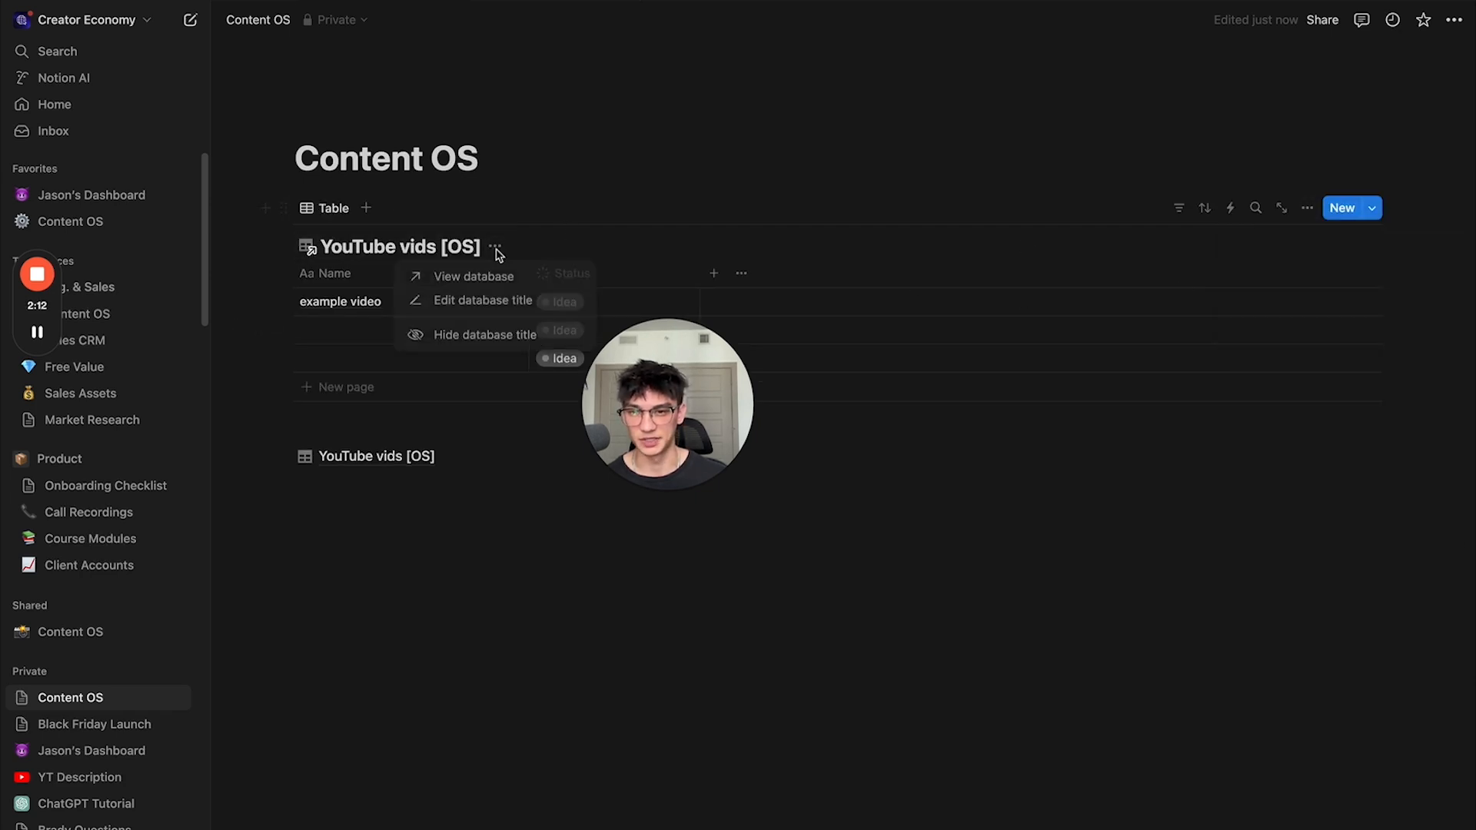
pyautogui.click(486, 336)
pyautogui.click(326, 208)
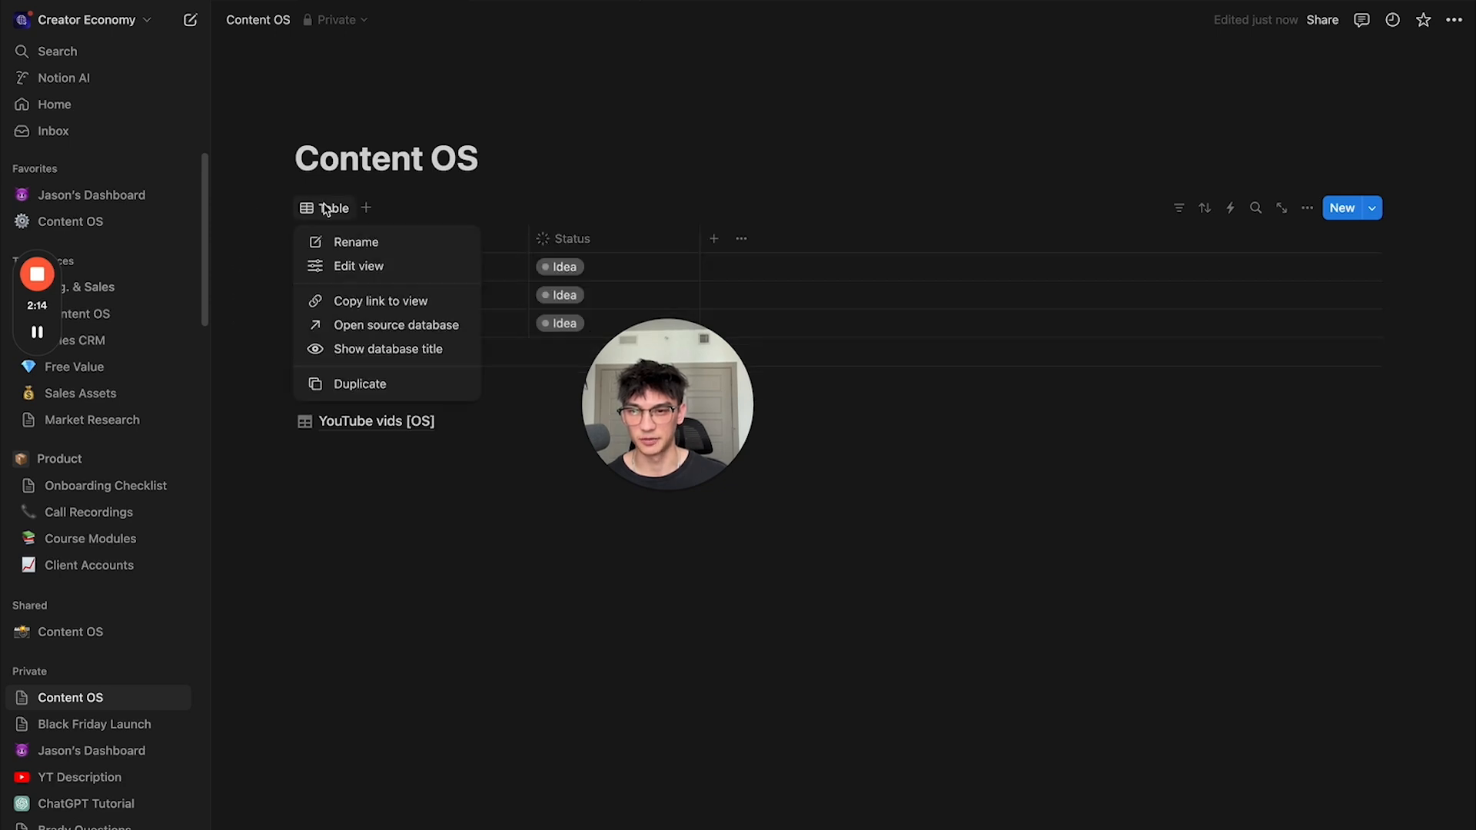
pyautogui.click(349, 267)
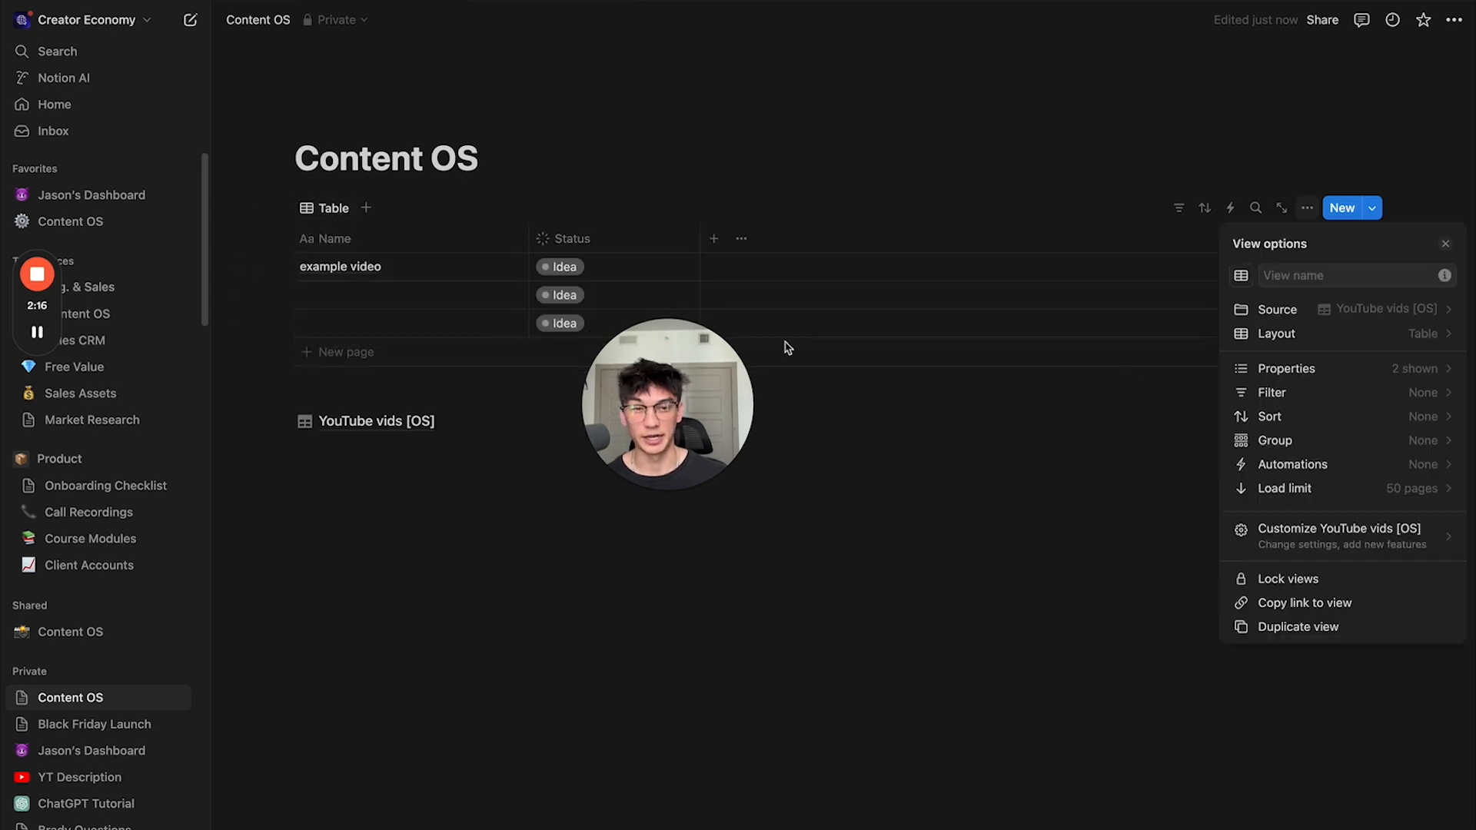
pyautogui.click(1339, 346)
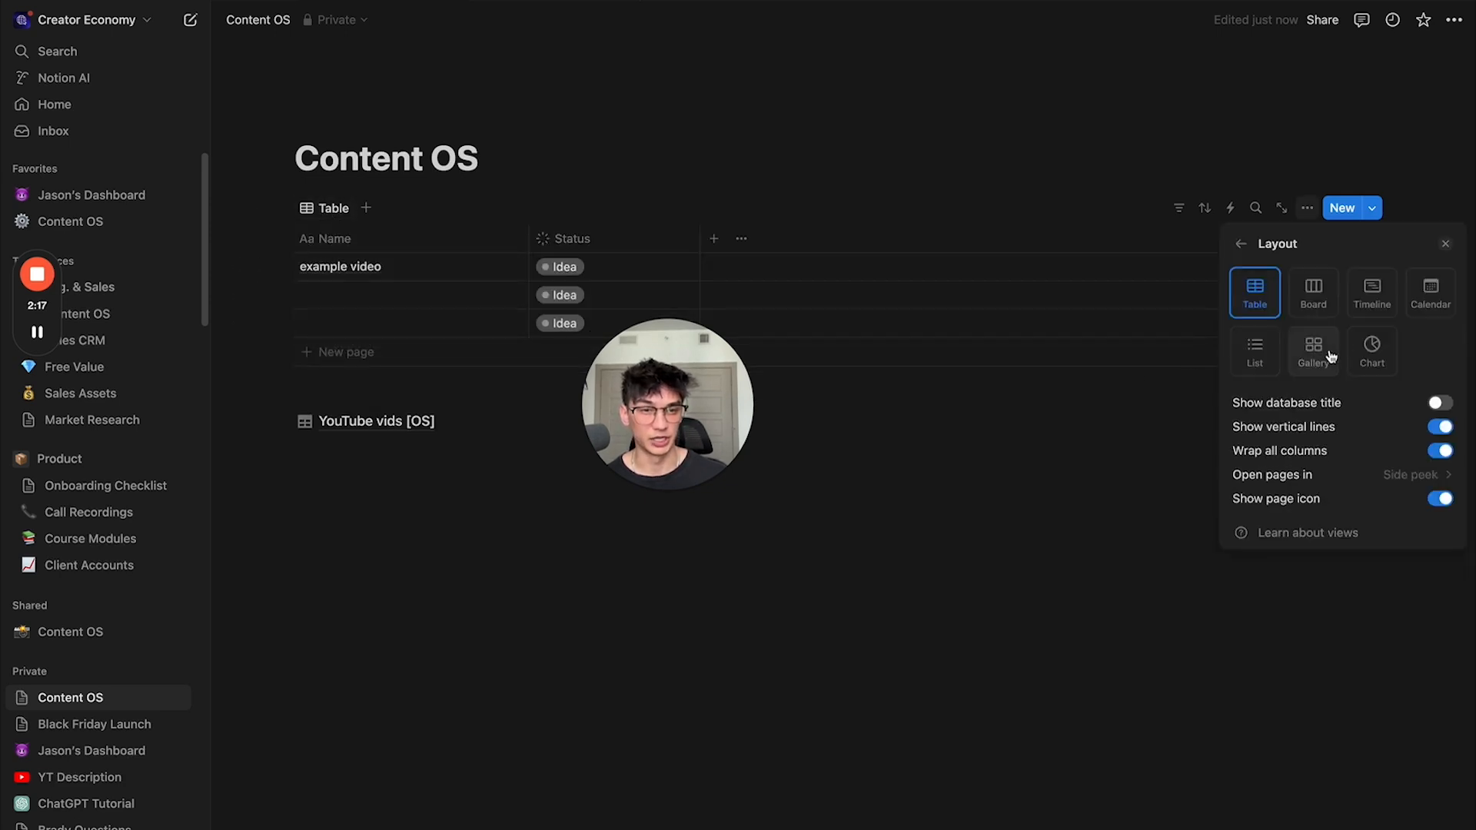
pyautogui.click(1326, 279)
pyautogui.click(886, 398)
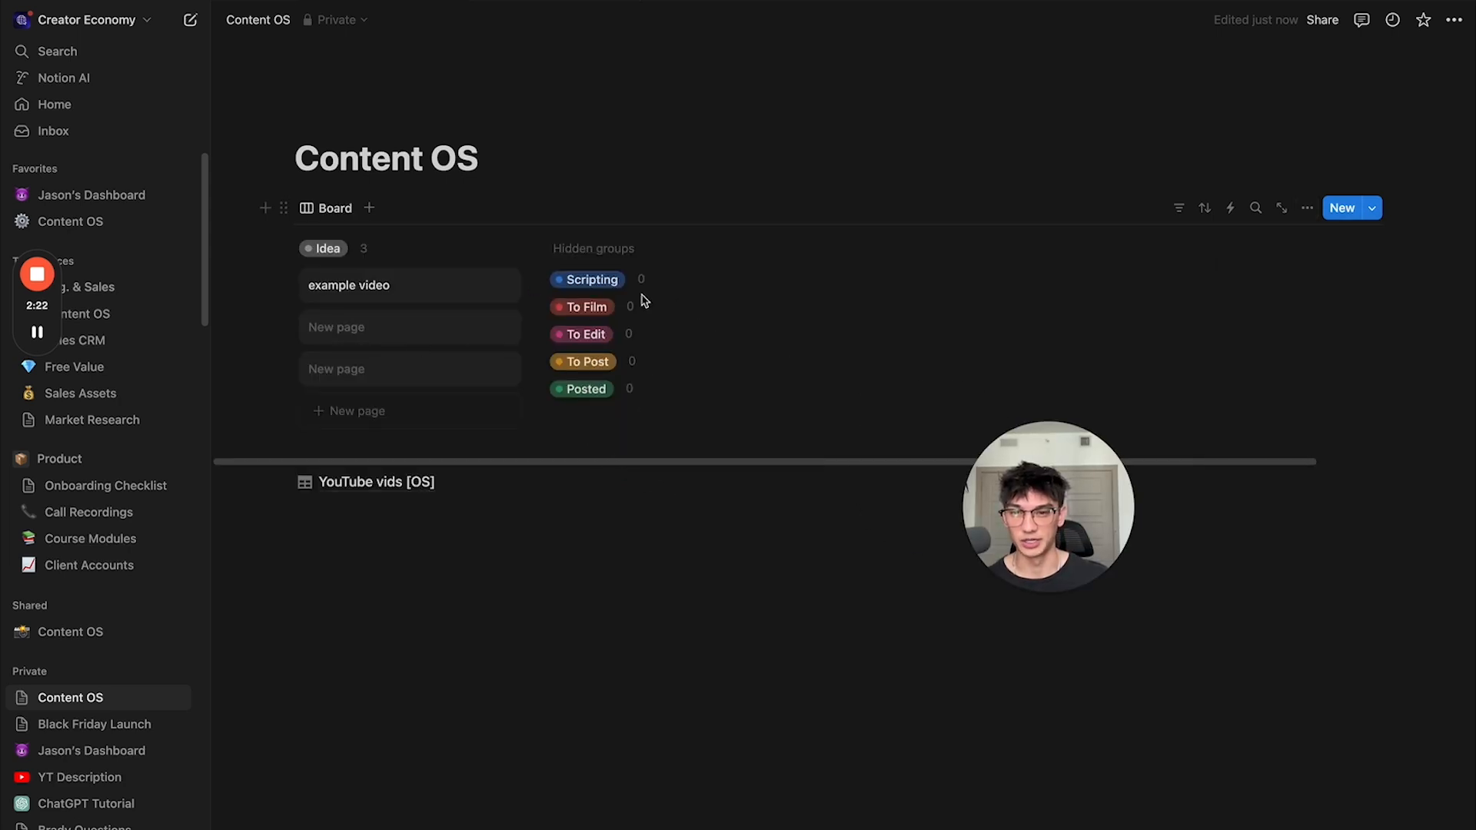
# Step: Set the board's card size to Small and turn on colored columns
pyautogui.click(336, 209)
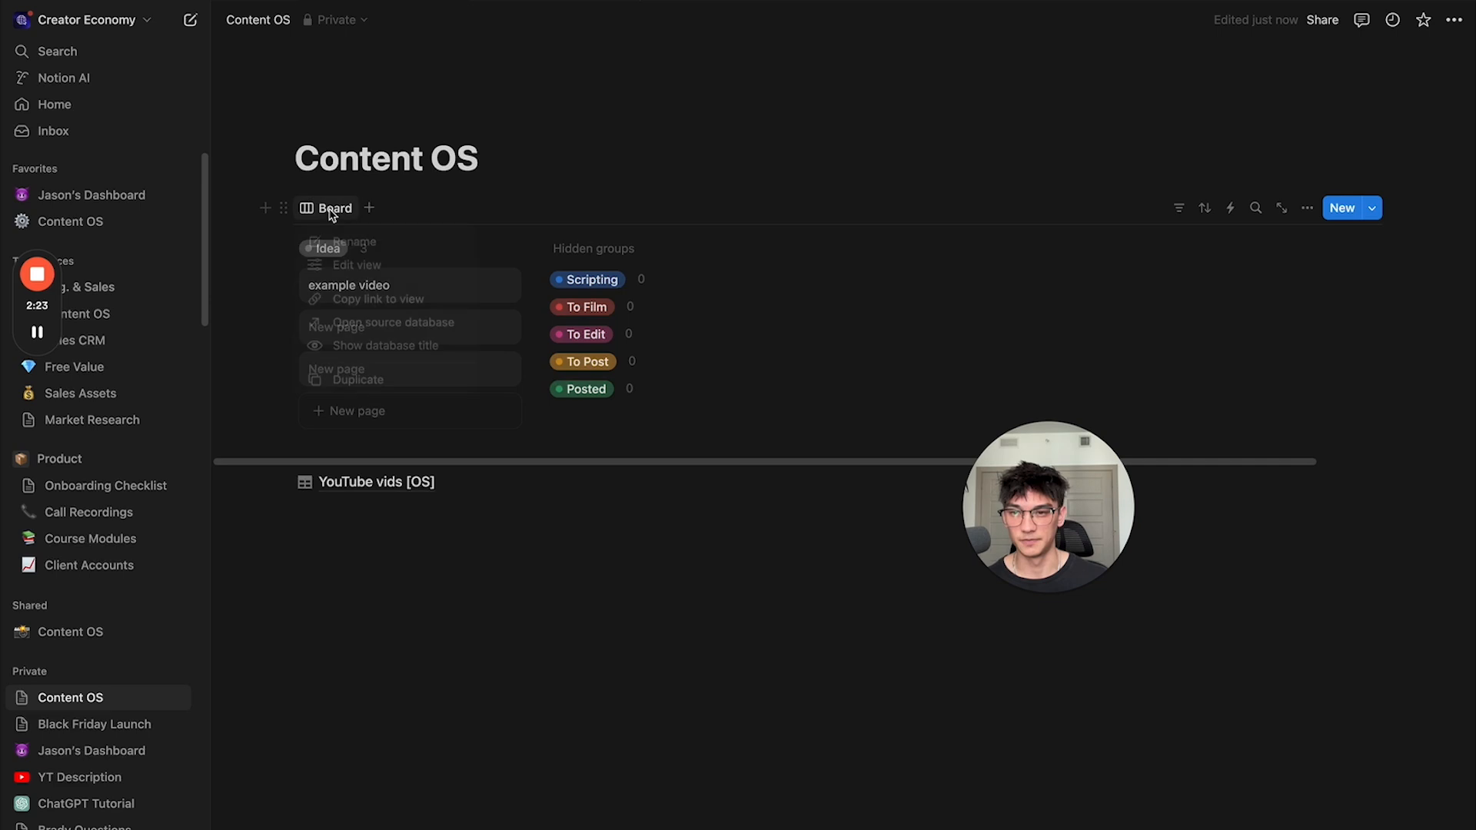
pyautogui.click(355, 267)
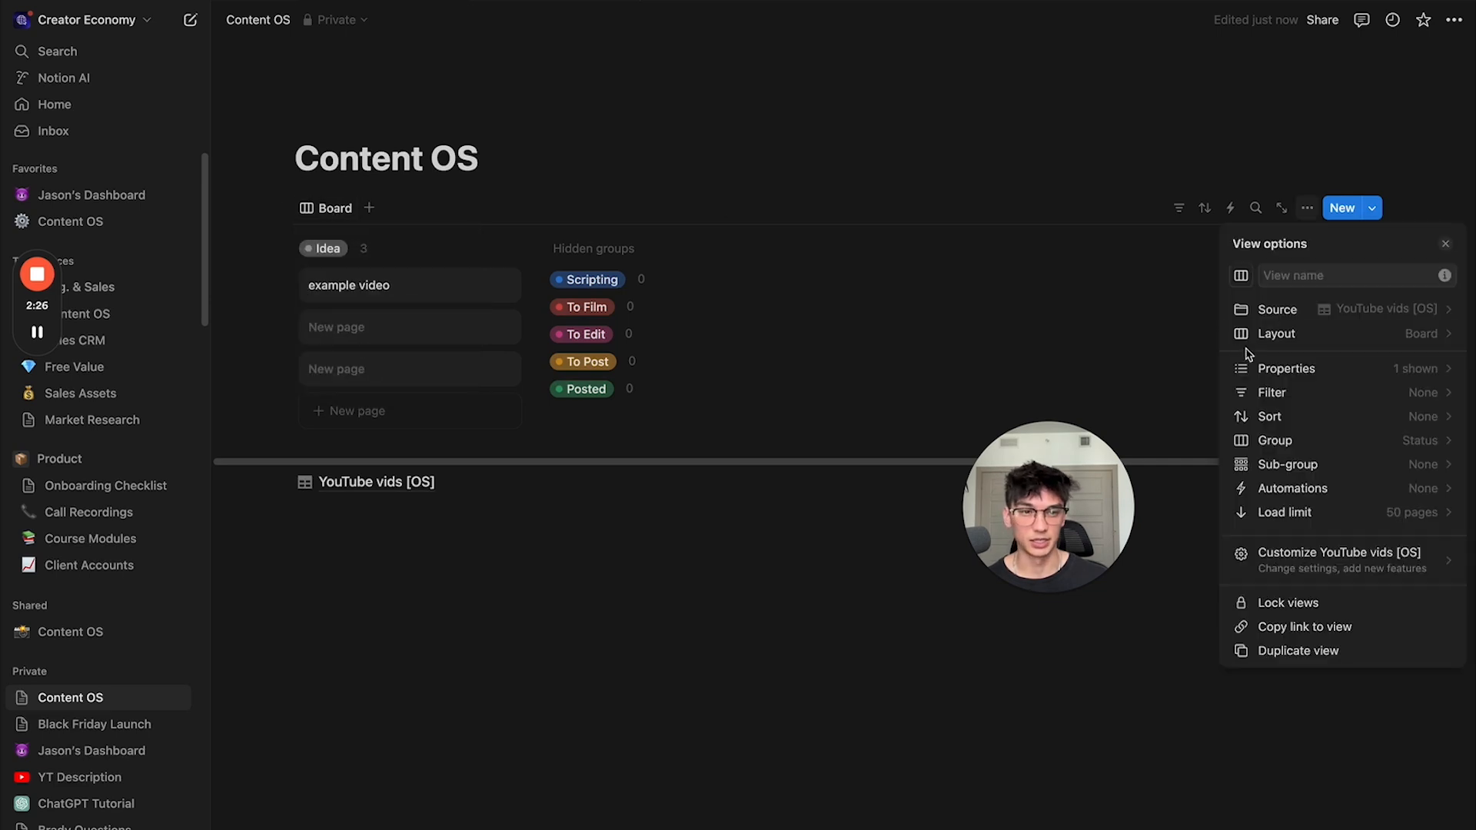
pyautogui.click(1423, 336)
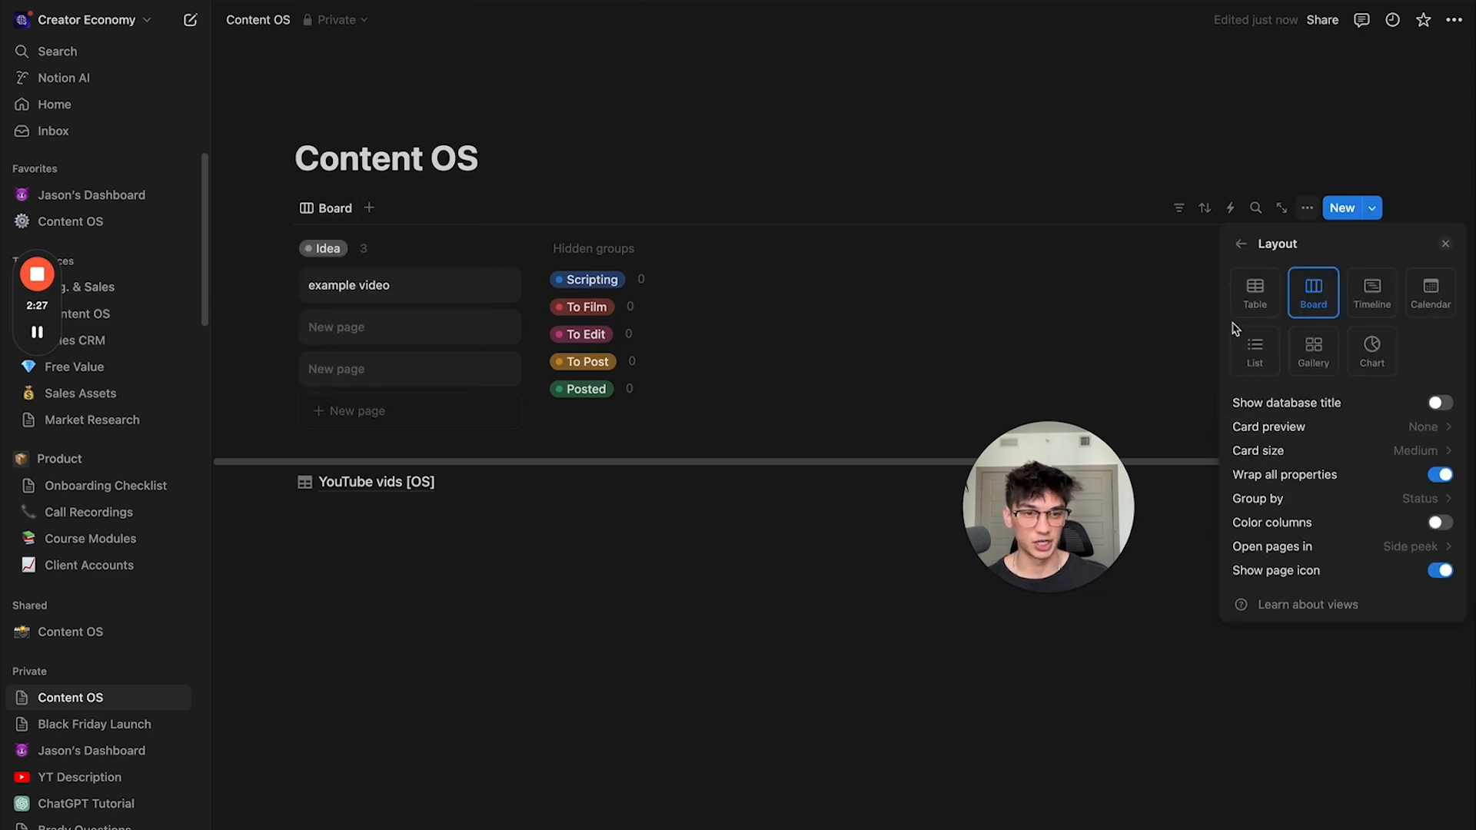
pyautogui.click(1347, 454)
pyautogui.click(1330, 483)
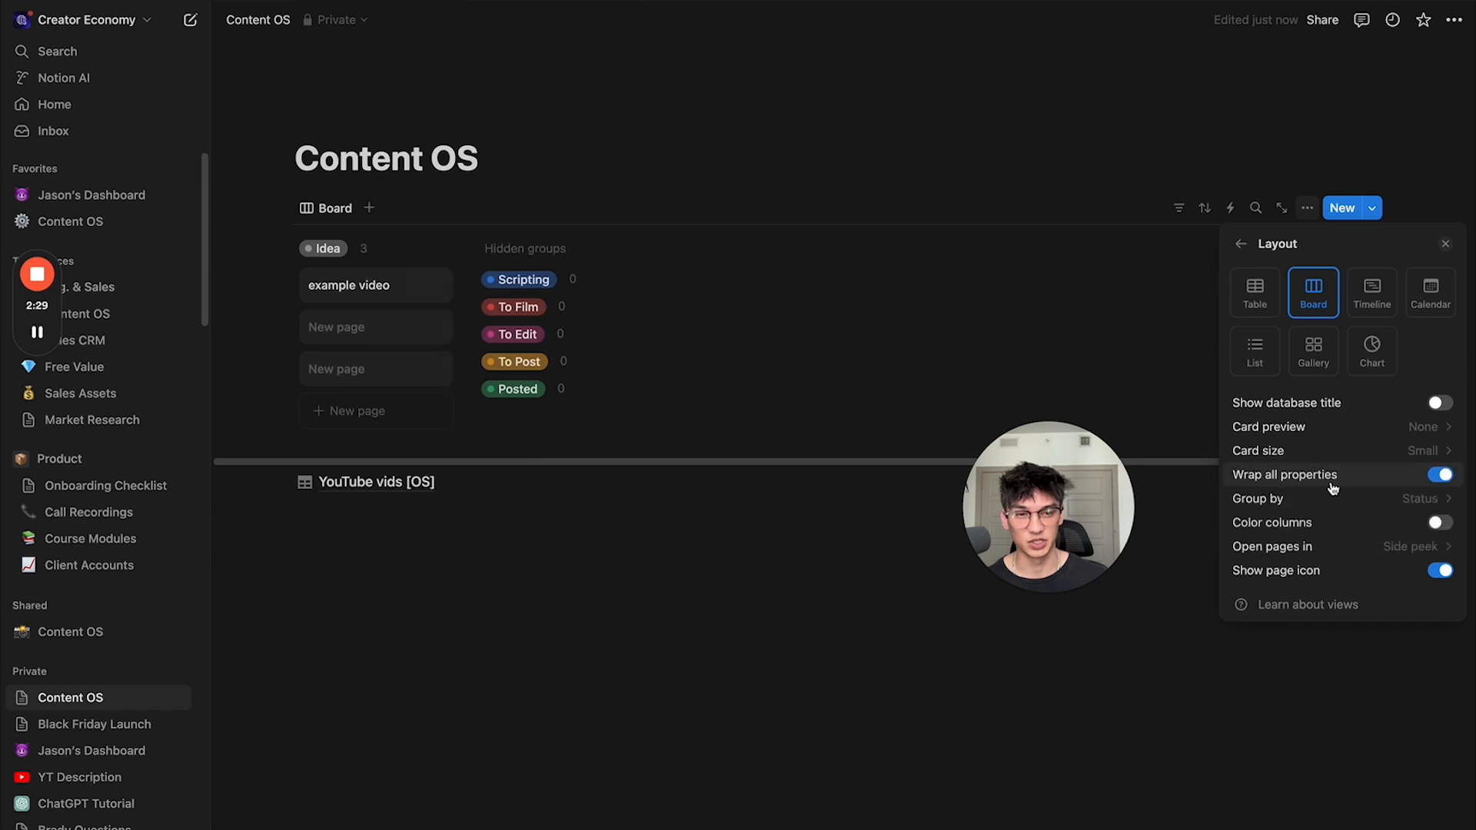
pyautogui.click(1437, 524)
# Step: Show empty groups on the board, but hide the Posted group
pyautogui.click(1236, 244)
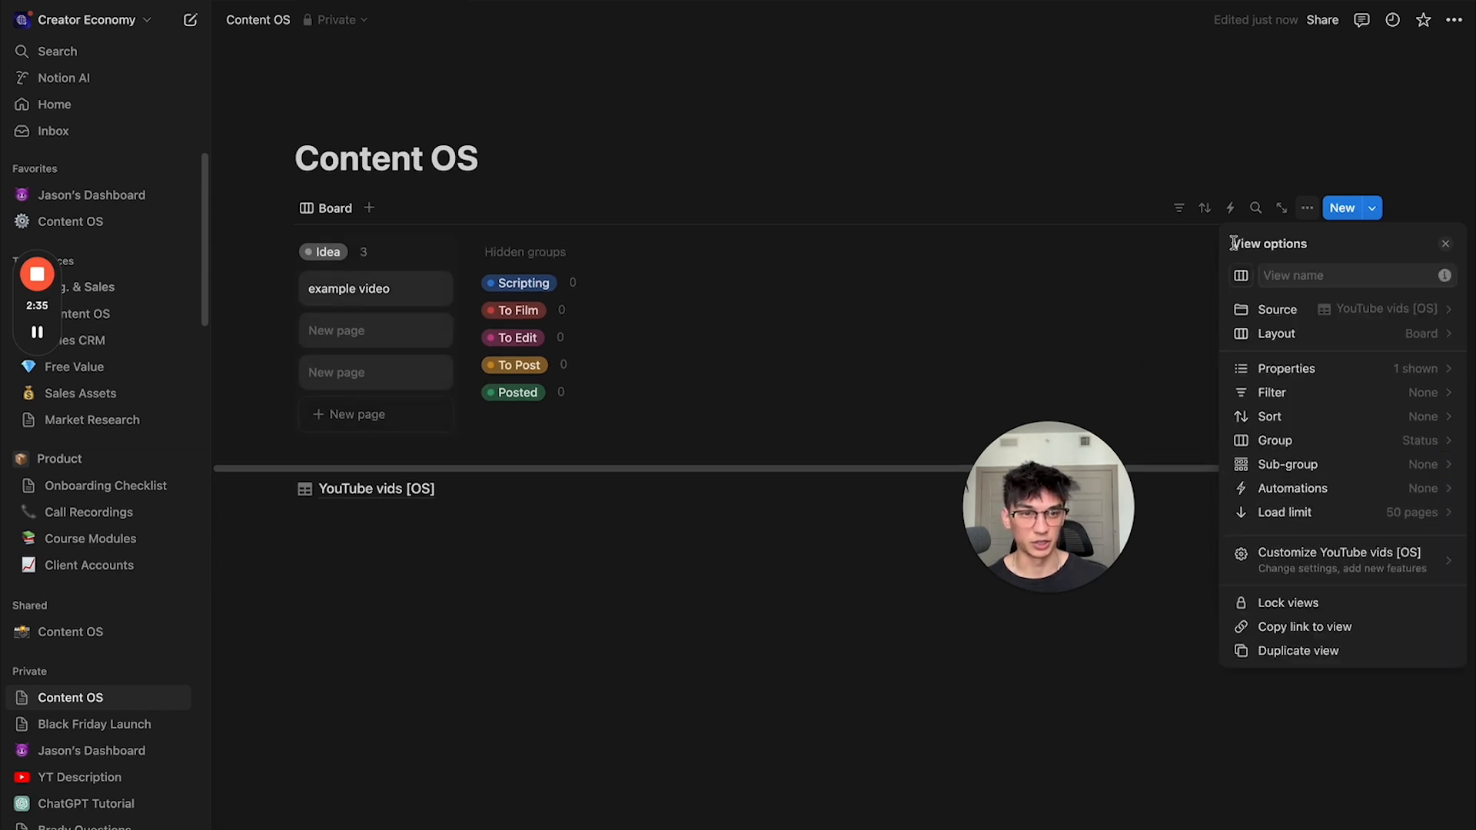
pyautogui.click(1301, 439)
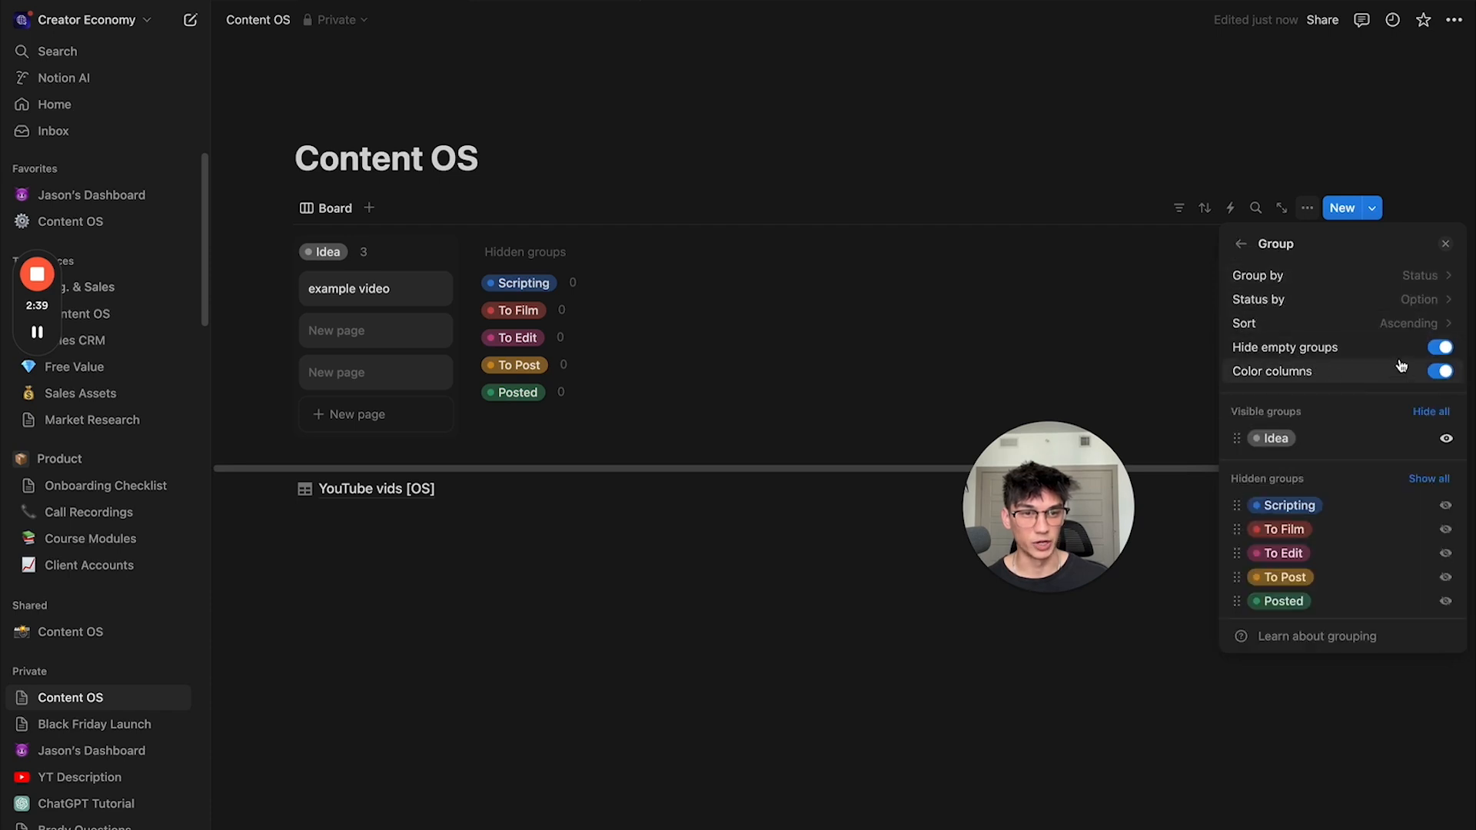
pyautogui.click(1441, 349)
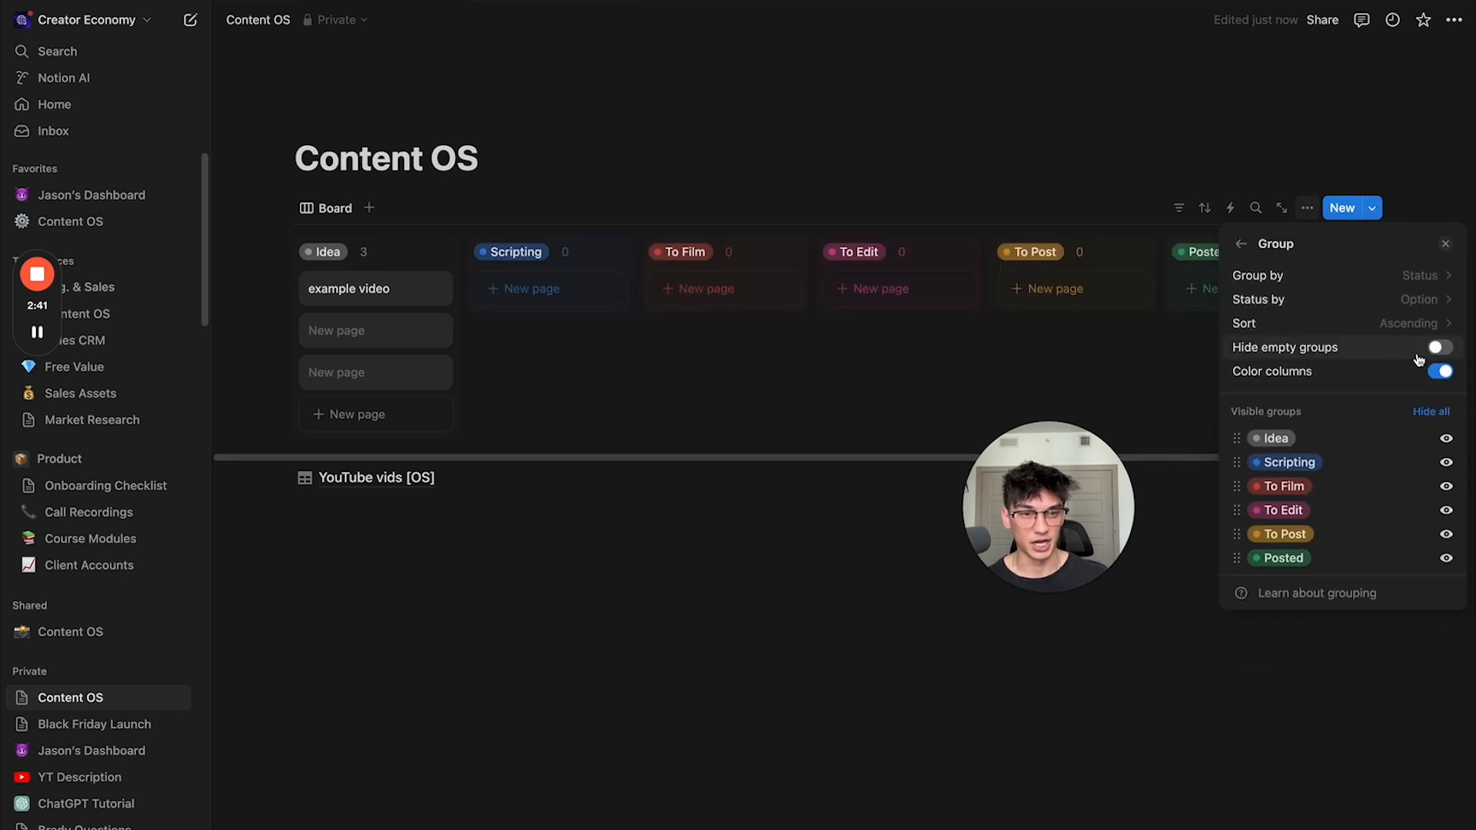
pyautogui.click(1047, 352)
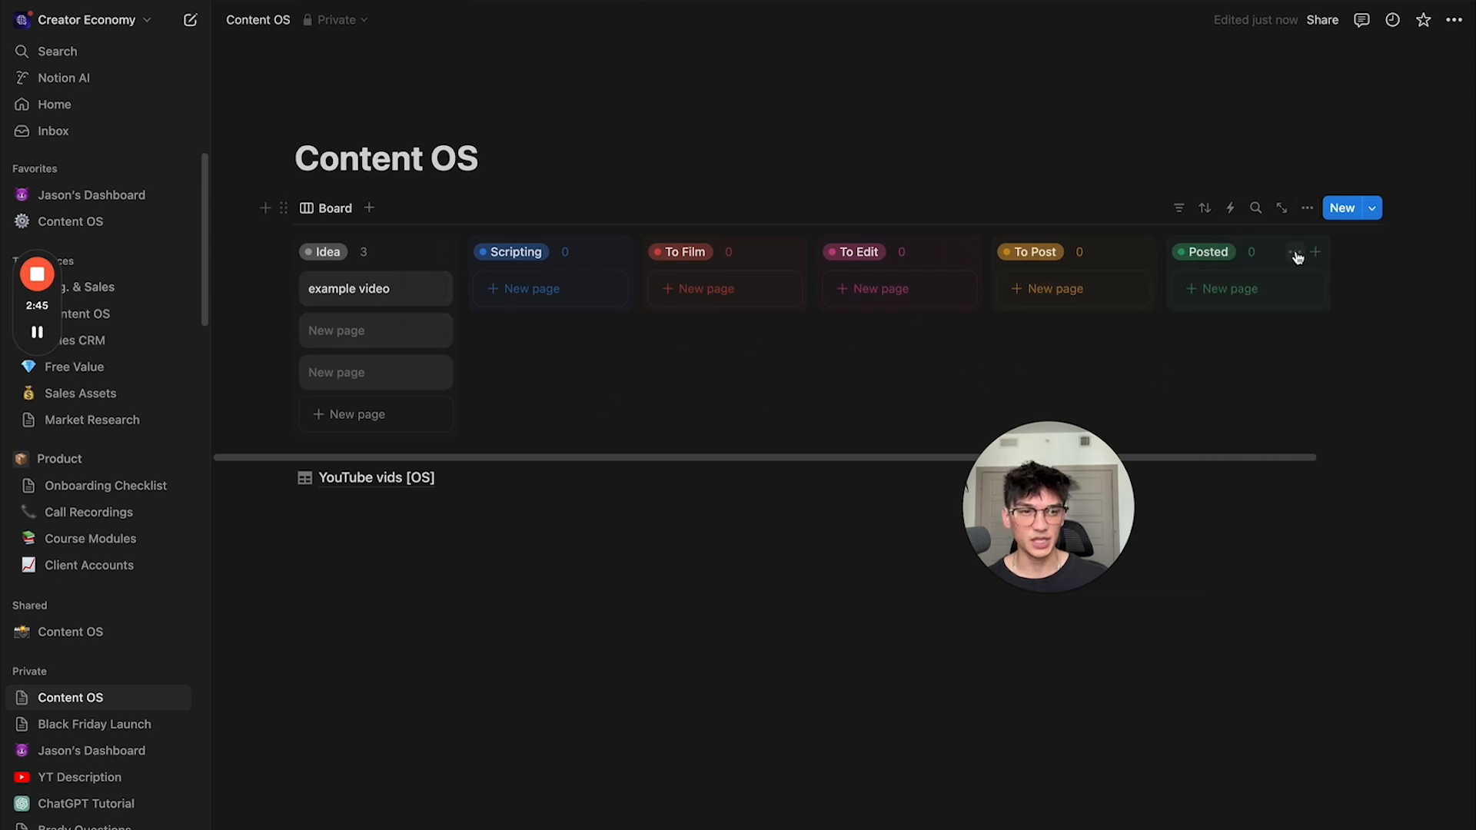
pyautogui.click(1294, 254)
pyautogui.click(1285, 286)
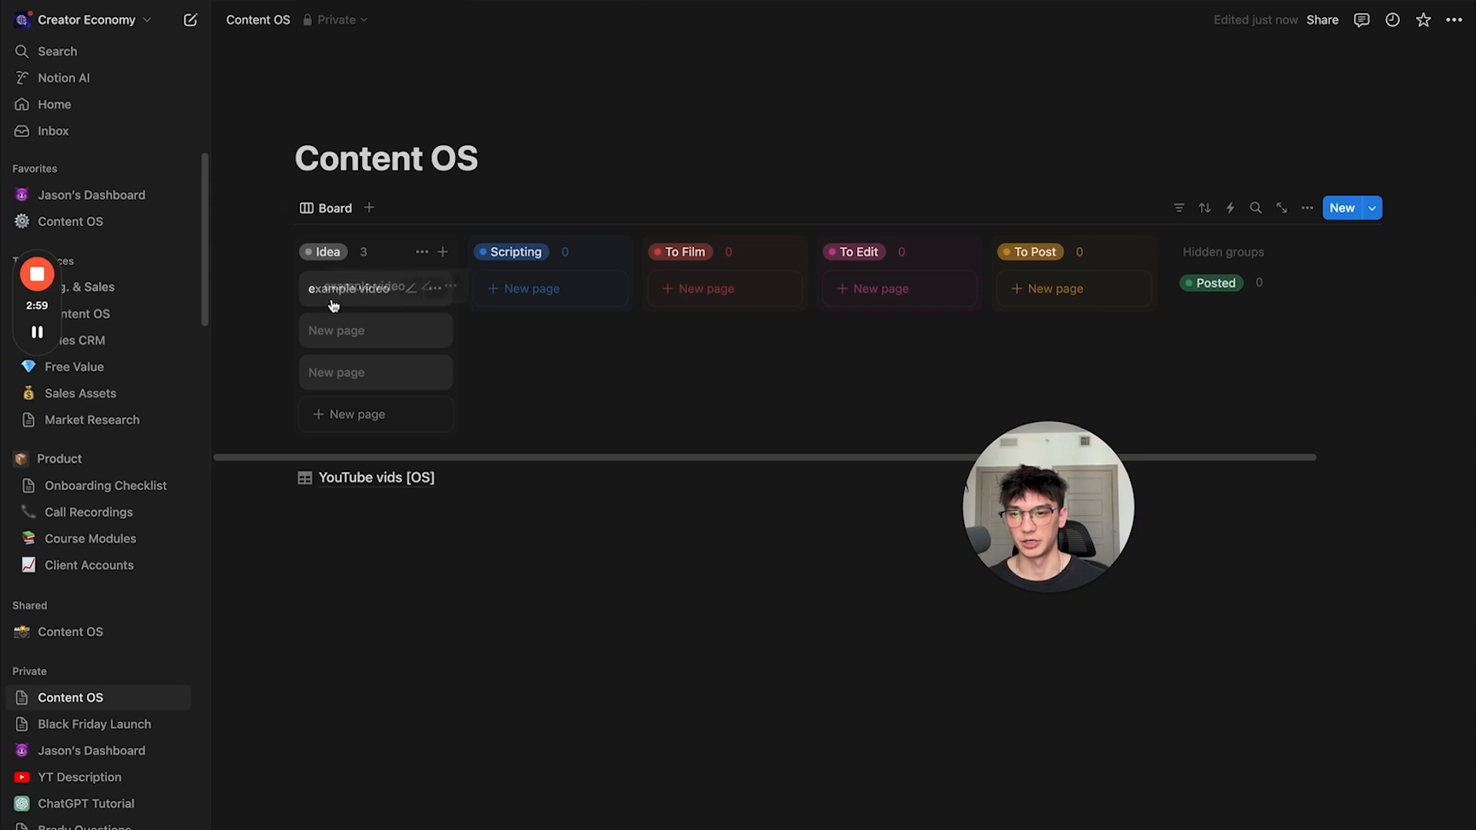
# Step: Move the example video card through Scripting and To Film into the Posted group, and check its status in the source database
pyautogui.moveTo(350, 292); pyautogui.dragTo(586, 365)
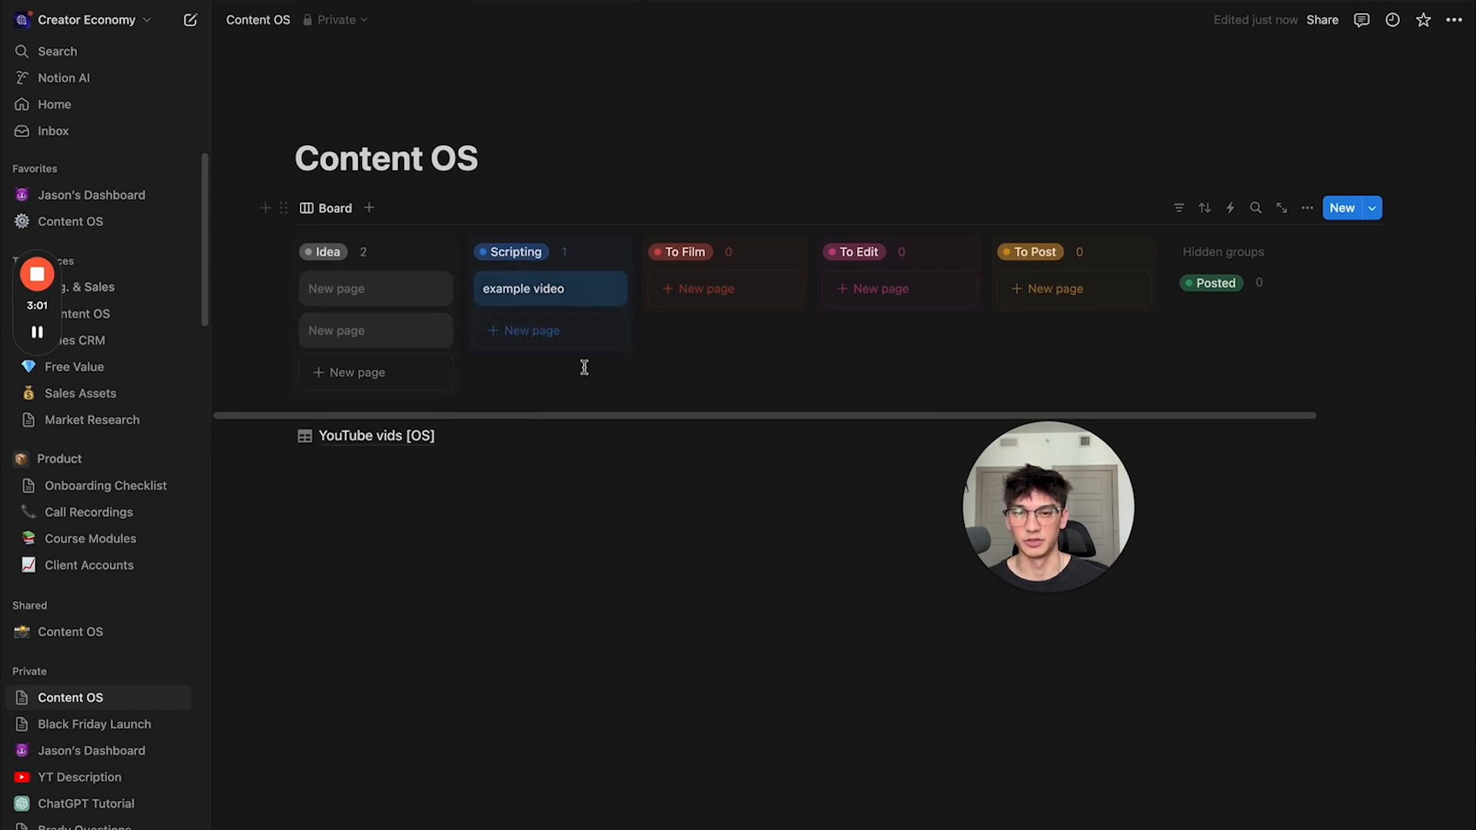
pyautogui.moveTo(560, 300); pyautogui.dragTo(740, 376)
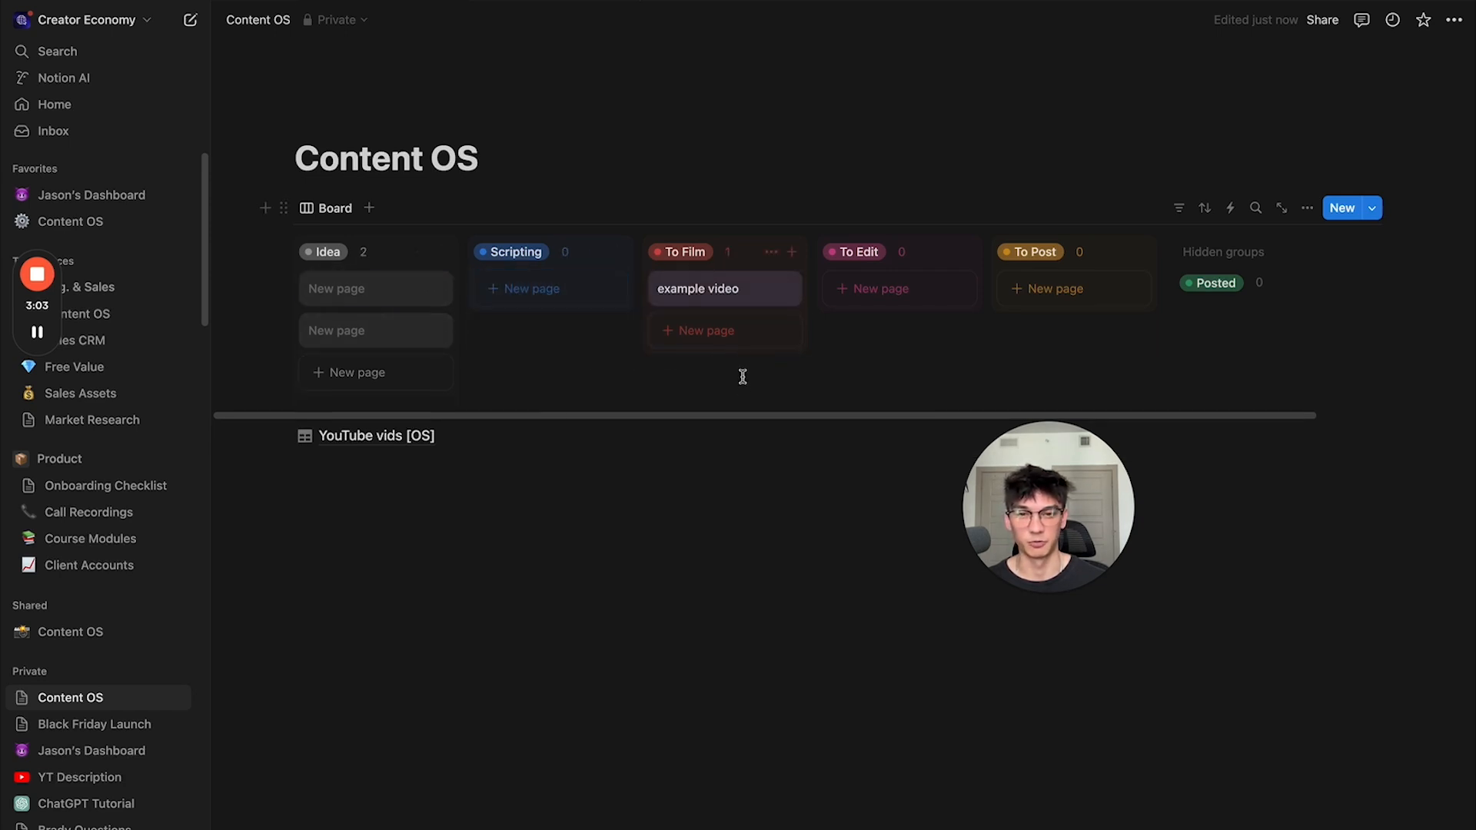
pyautogui.moveTo(731, 303); pyautogui.dragTo(1253, 254)
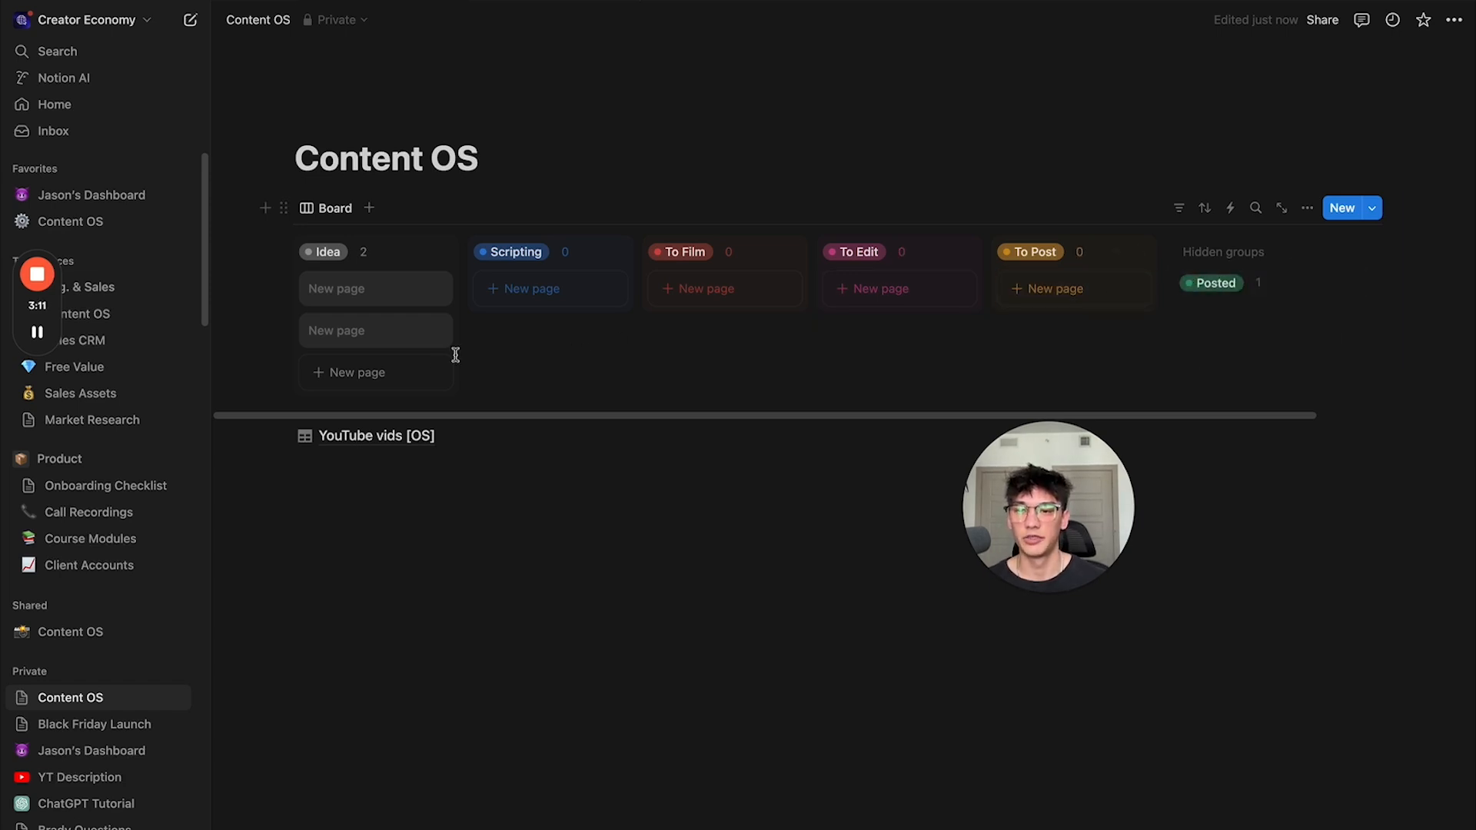
pyautogui.click(375, 436)
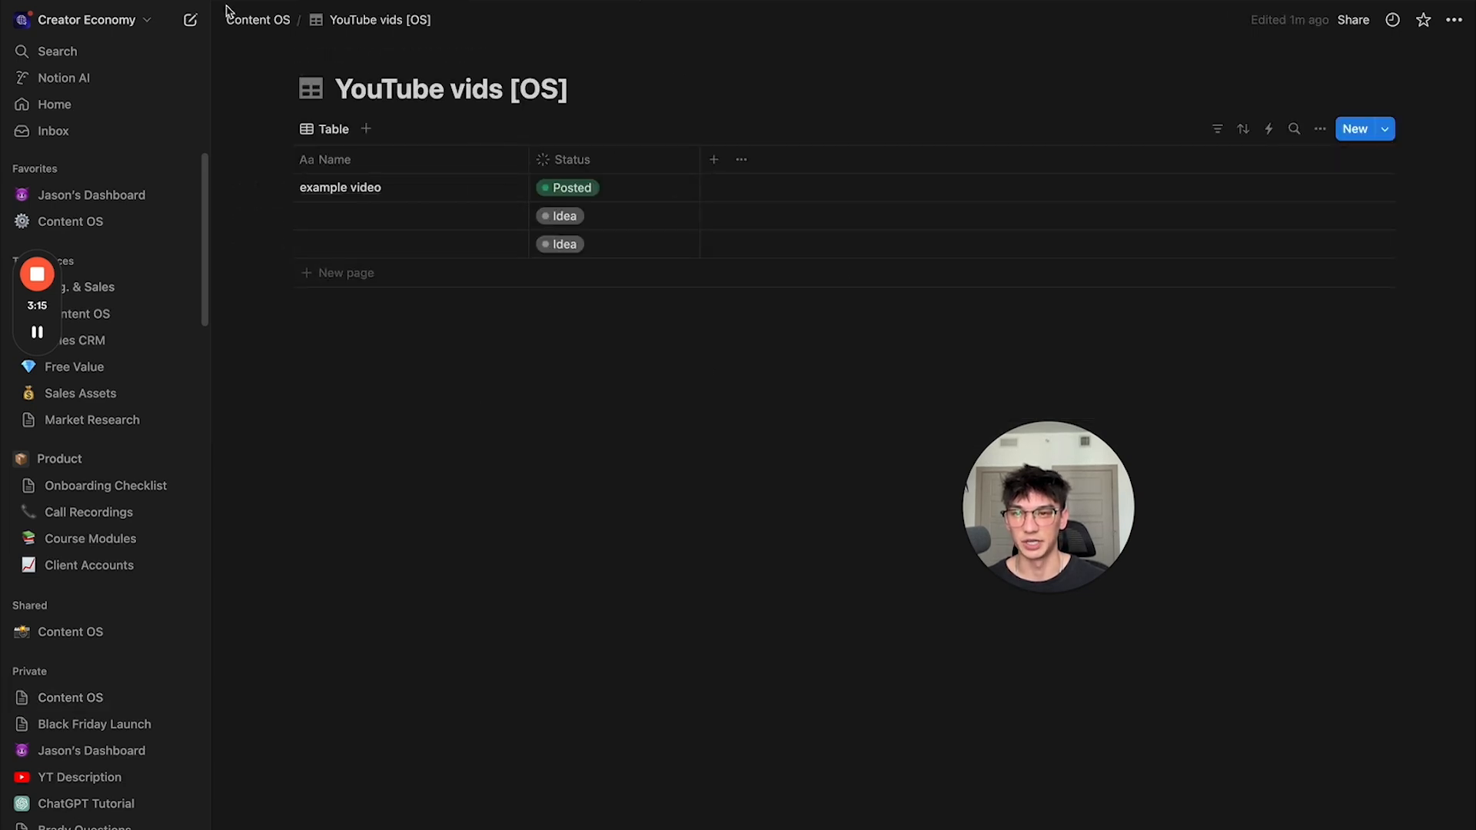
pyautogui.click(257, 19)
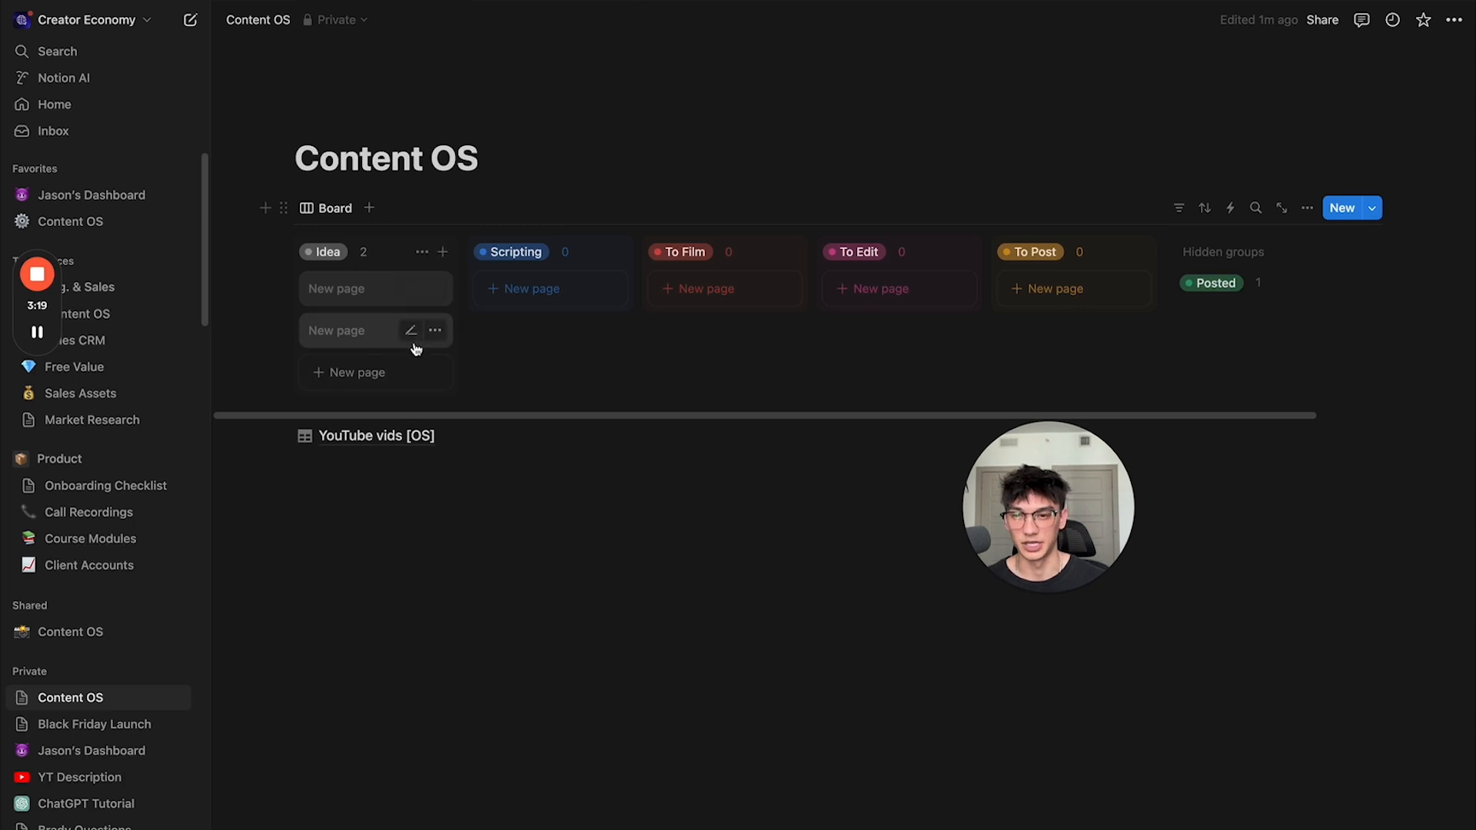
# Step: Create a full-page database below the YouTube vids [OS] link and title it "YouTube Creator List [OS]"
pyautogui.click(415, 468)
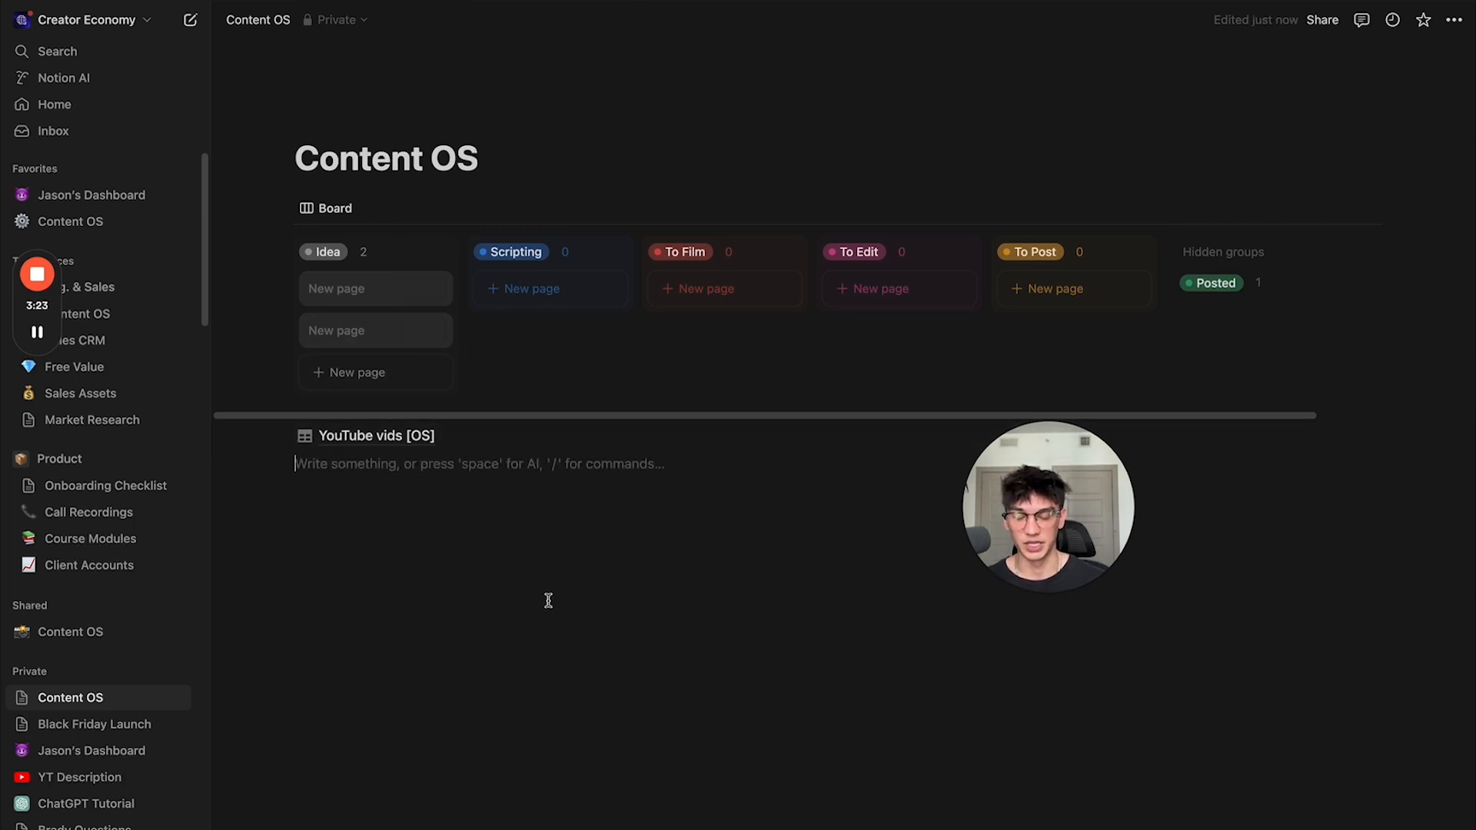
pyautogui.write('/data')
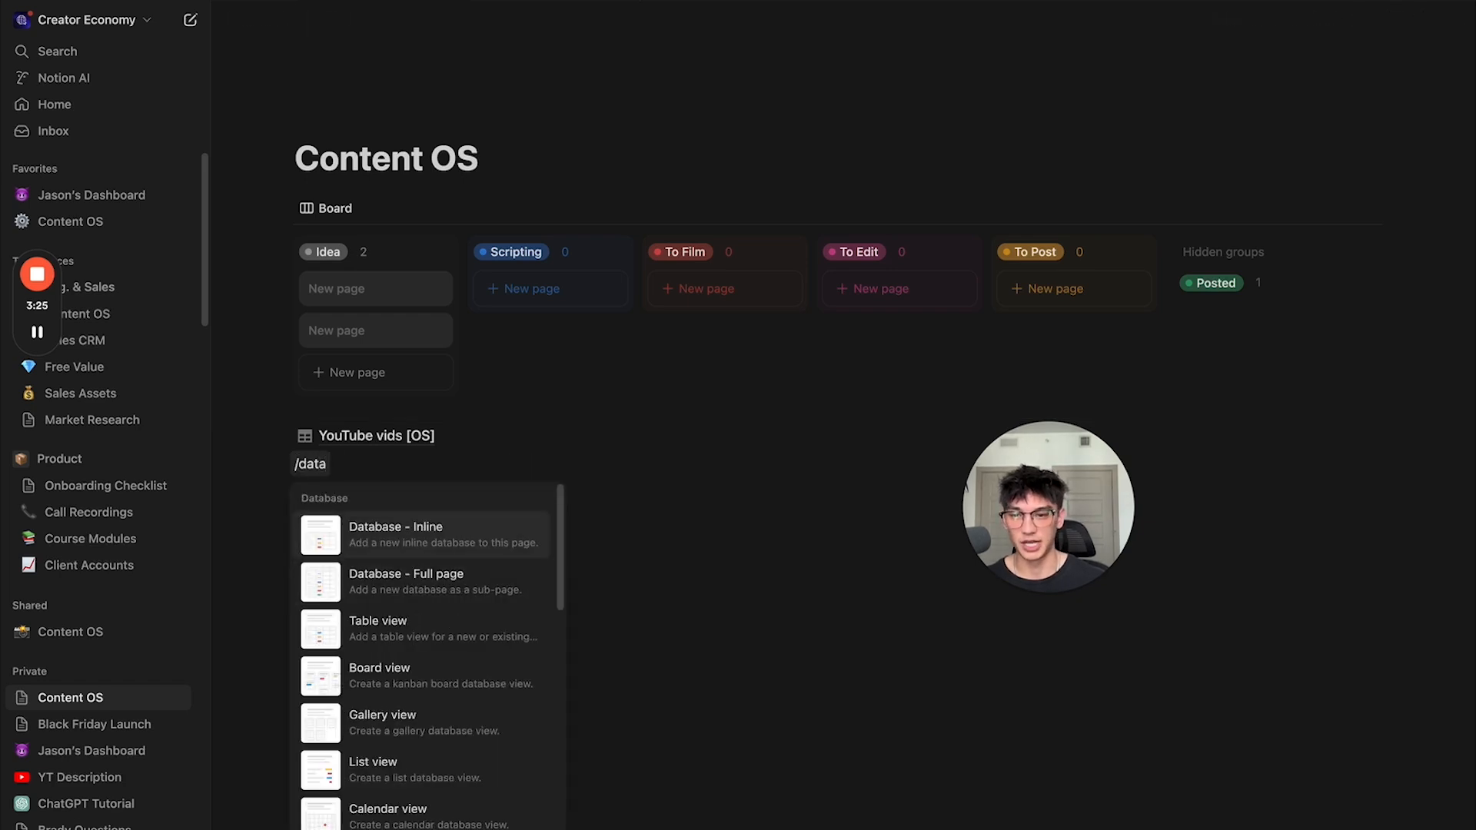
pyautogui.click(547, 600)
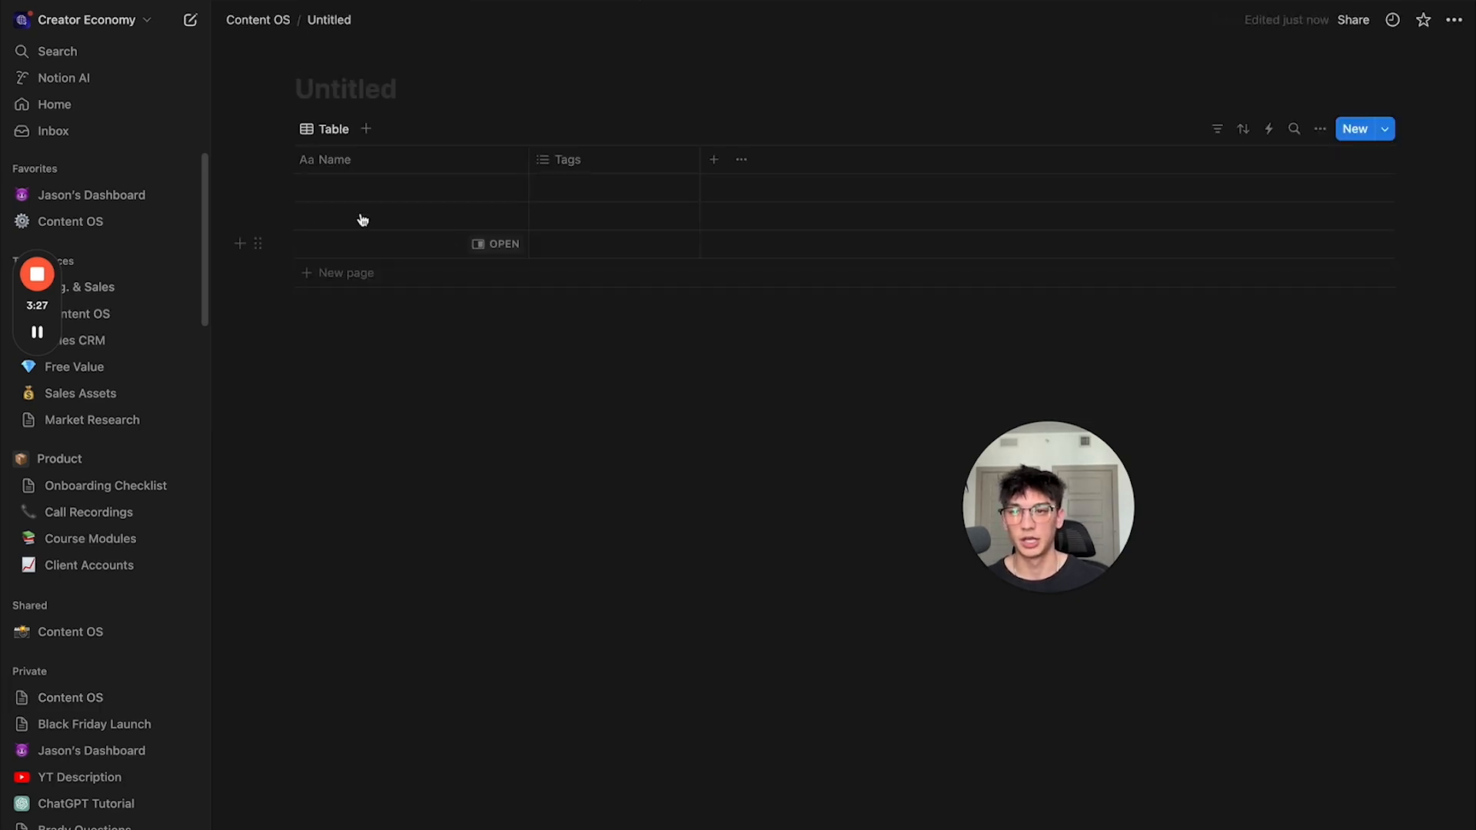
pyautogui.write('YouTube Creator List [OS')
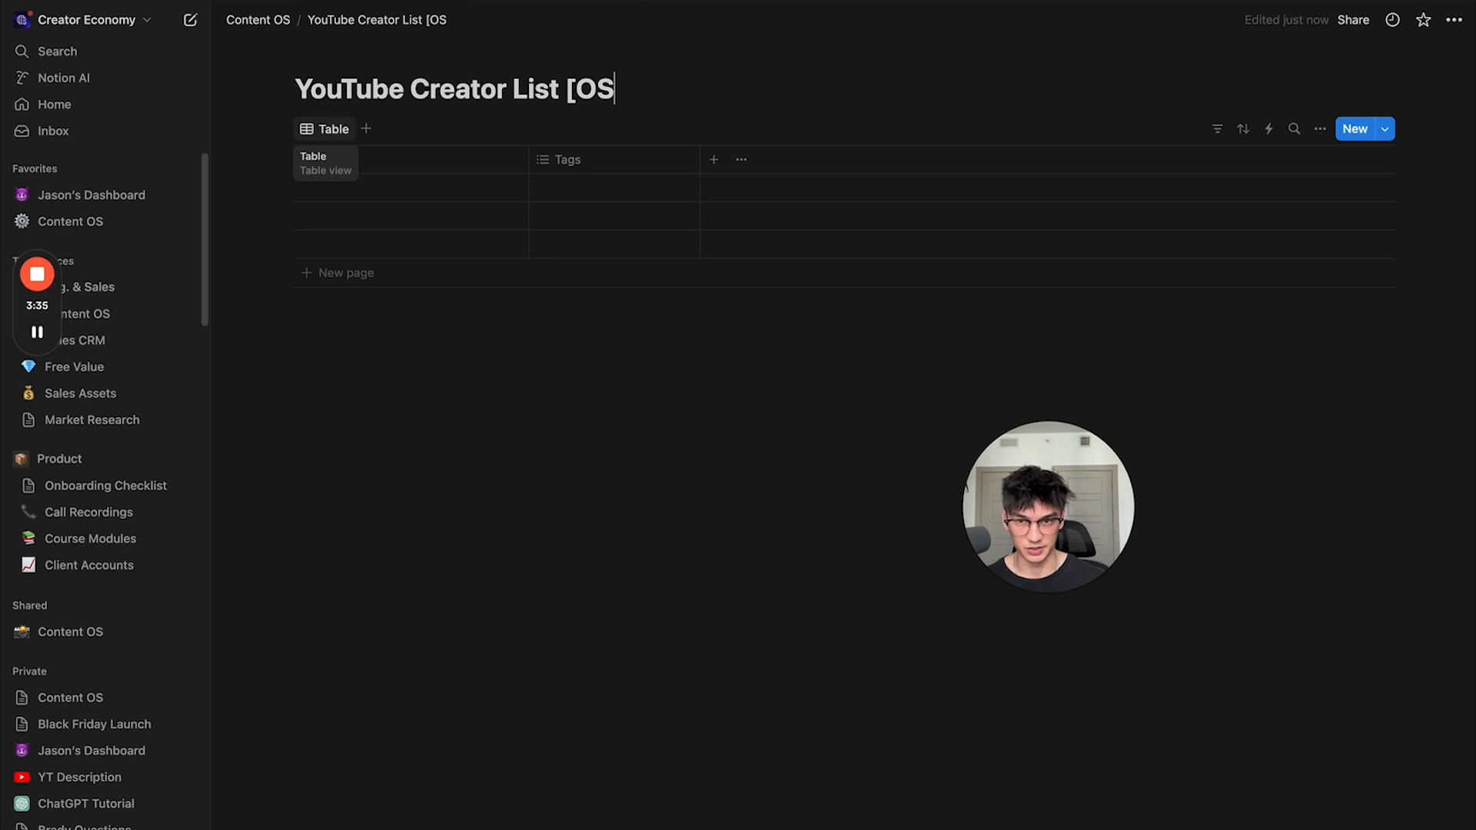
pyautogui.write(']')
# Step: Give the YouTube Creator List [OS] database the gray table icon
pyautogui.click(323, 54)
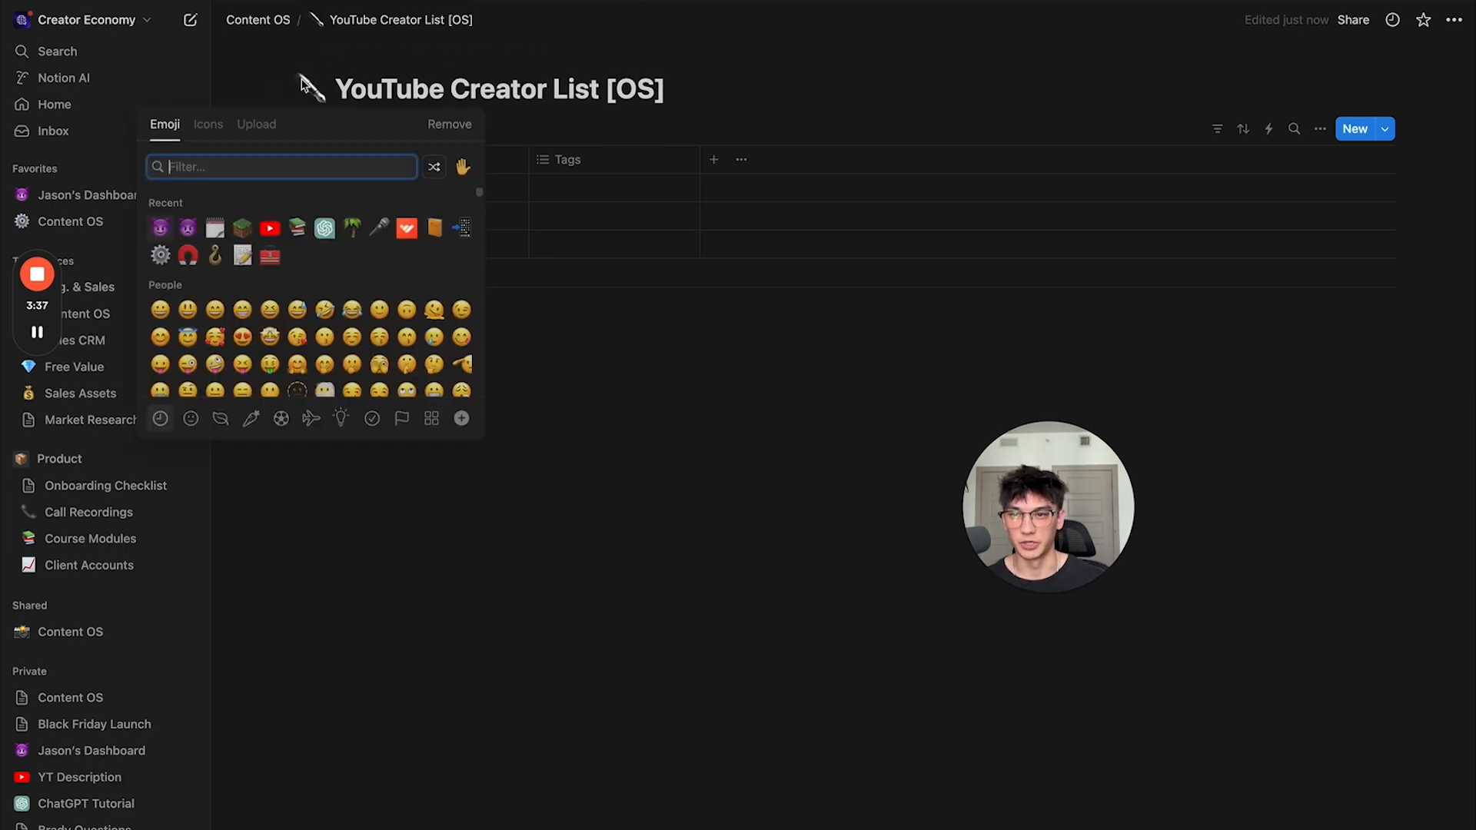
pyautogui.click(311, 100)
pyautogui.click(311, 98)
pyautogui.click(208, 124)
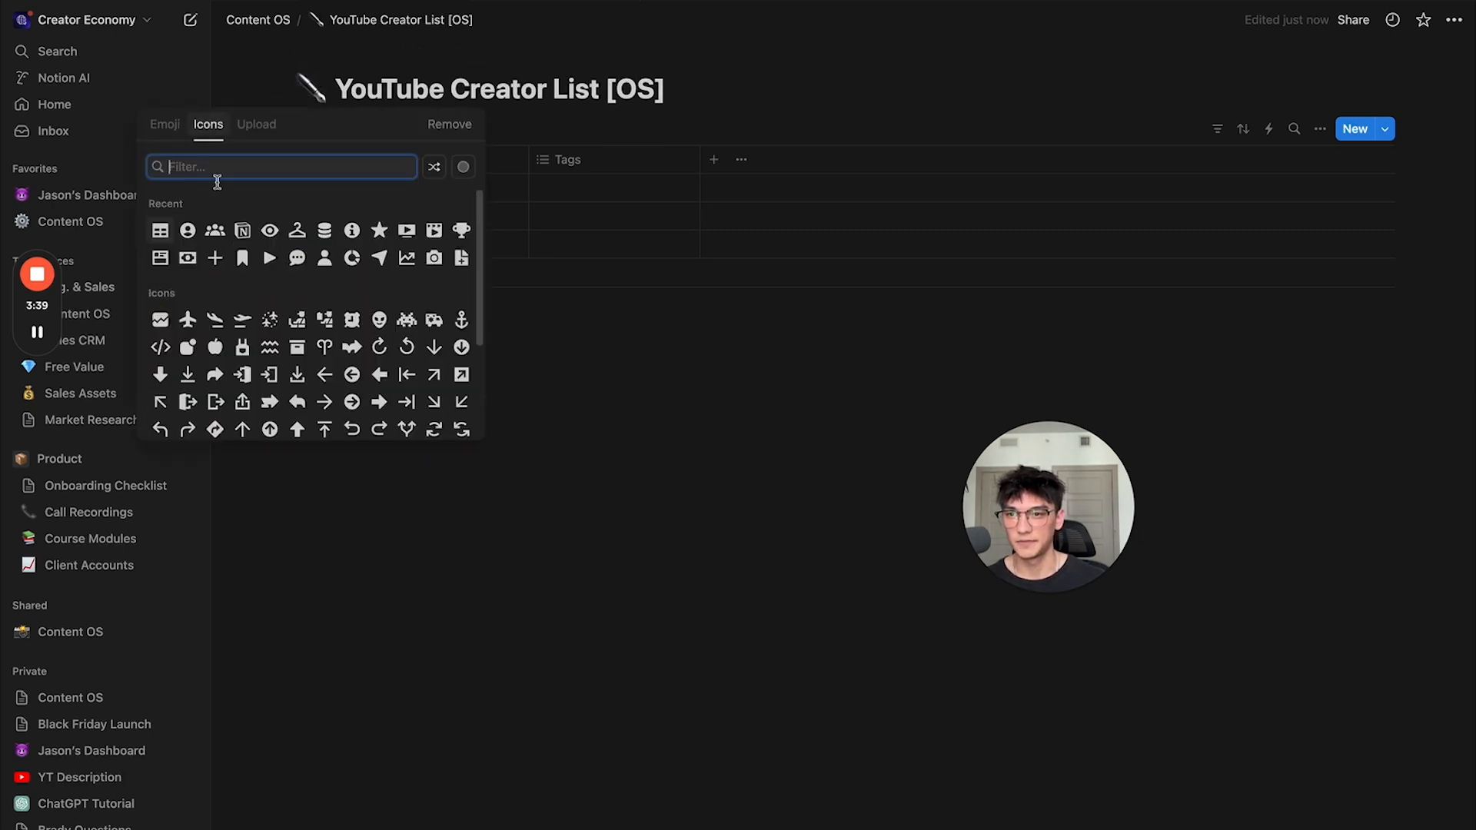
pyautogui.click(161, 231)
pyautogui.click(136, 263)
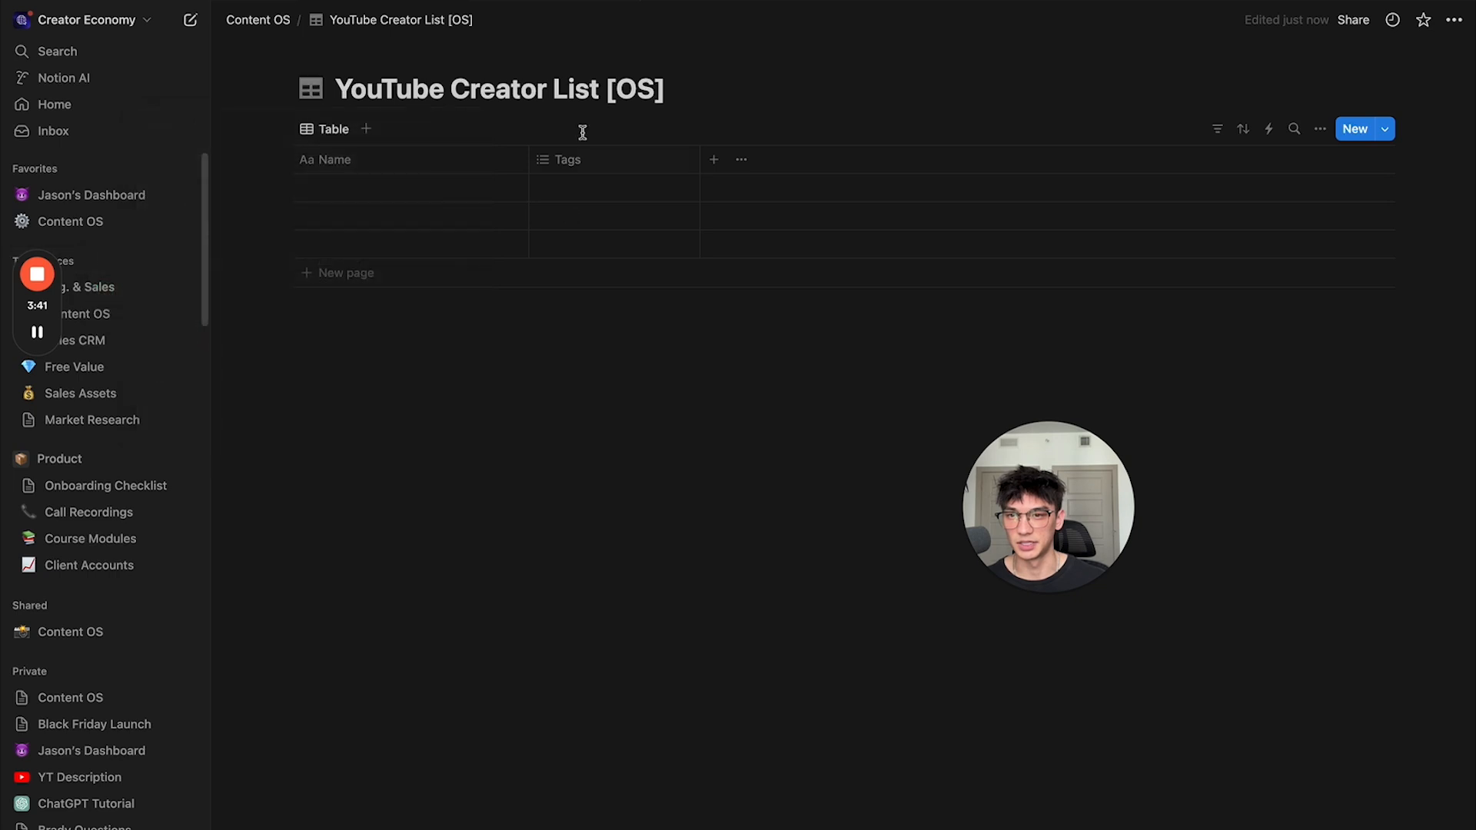
# Step: Rename the Name property to "Creator" and give it the circled person icon
pyautogui.click(369, 159)
pyautogui.doubleClick(379, 197)
pyautogui.write('Creator')
pyautogui.click(361, 225)
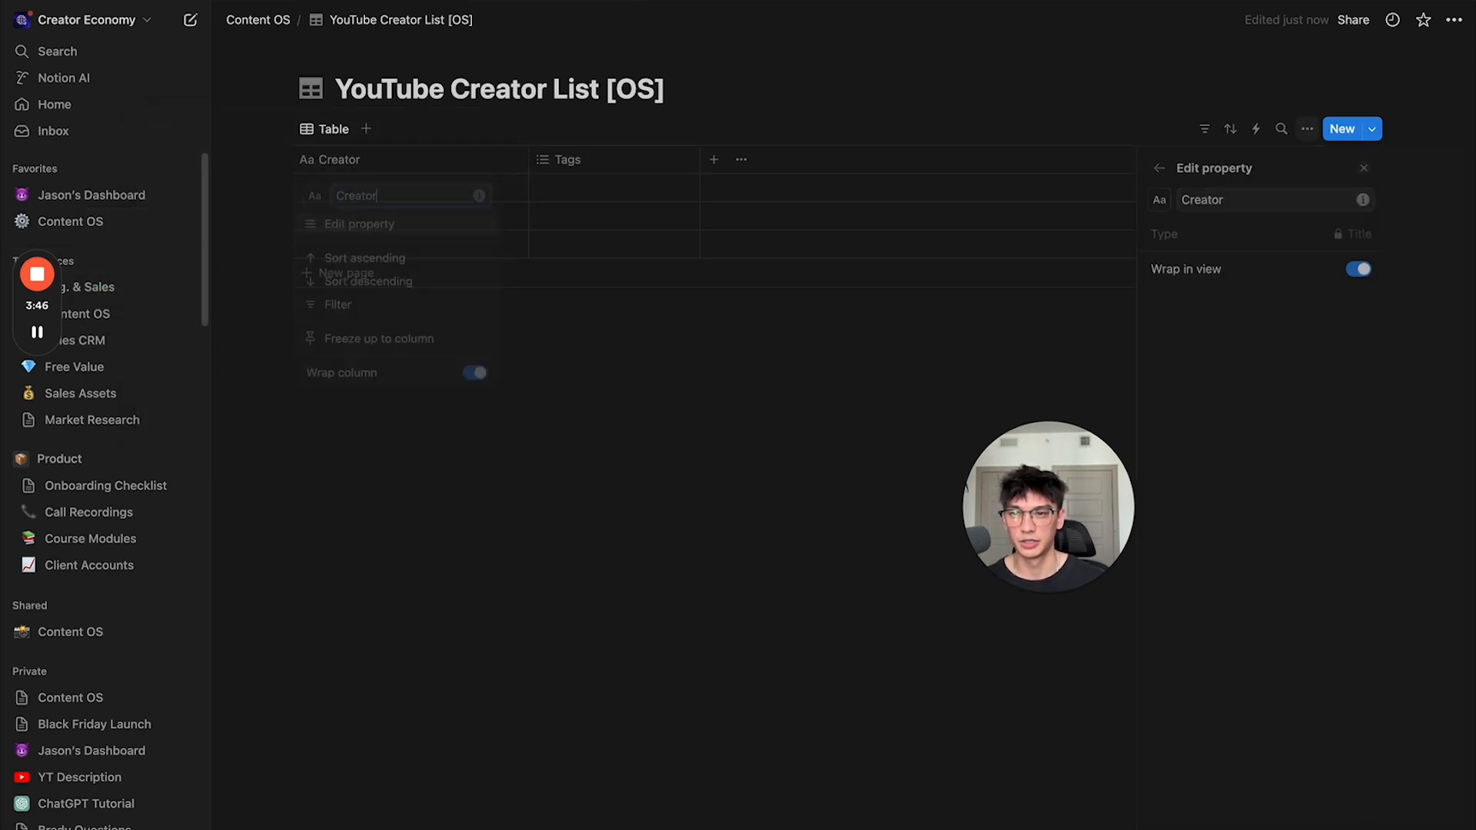
pyautogui.click(1155, 202)
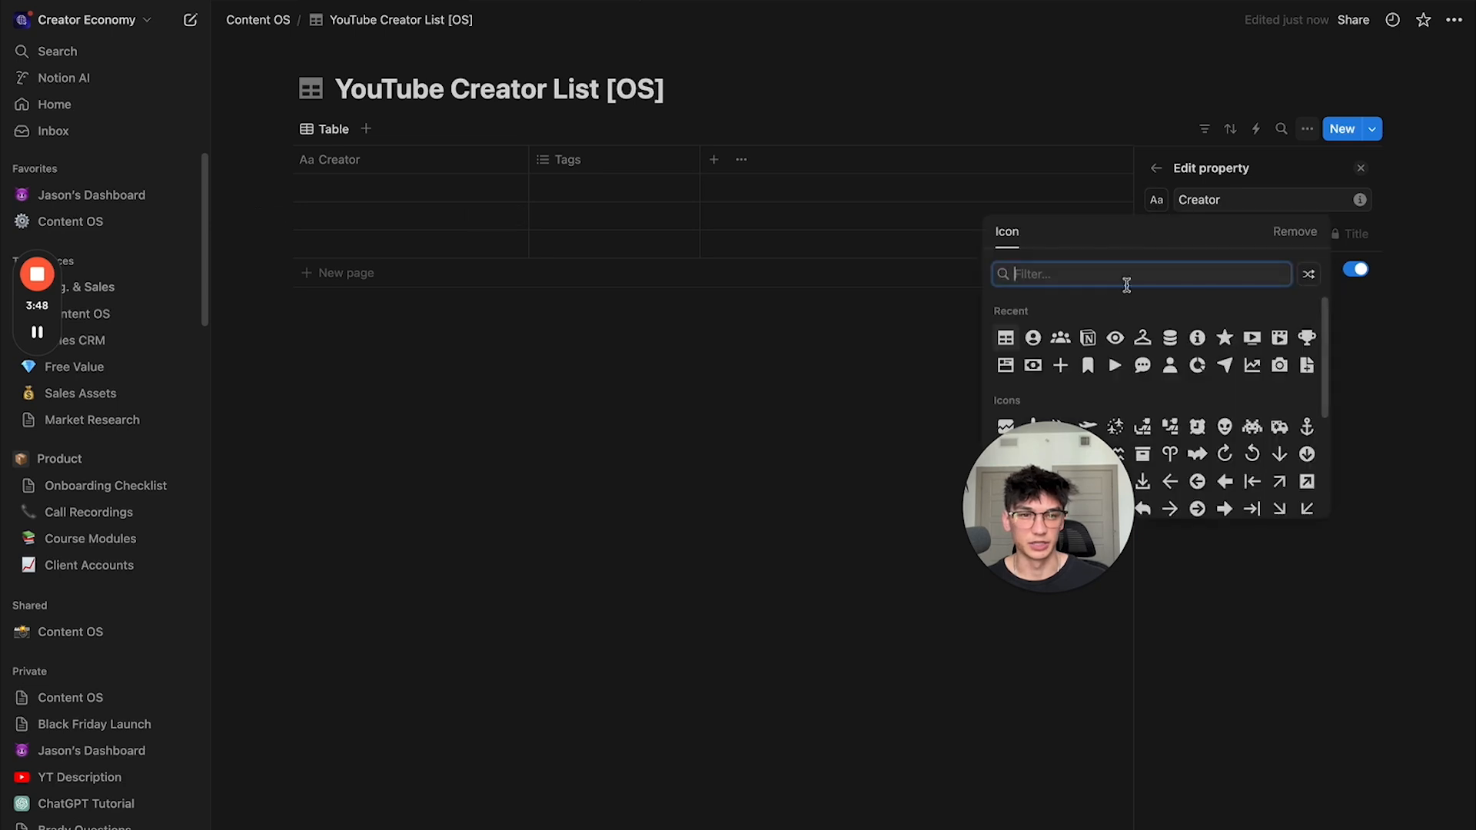
pyautogui.click(1032, 339)
pyautogui.click(492, 163)
# Step: Delete the Tags property from the creator list database
pyautogui.click(530, 174)
pyautogui.click(615, 163)
pyautogui.click(607, 165)
pyautogui.click(589, 163)
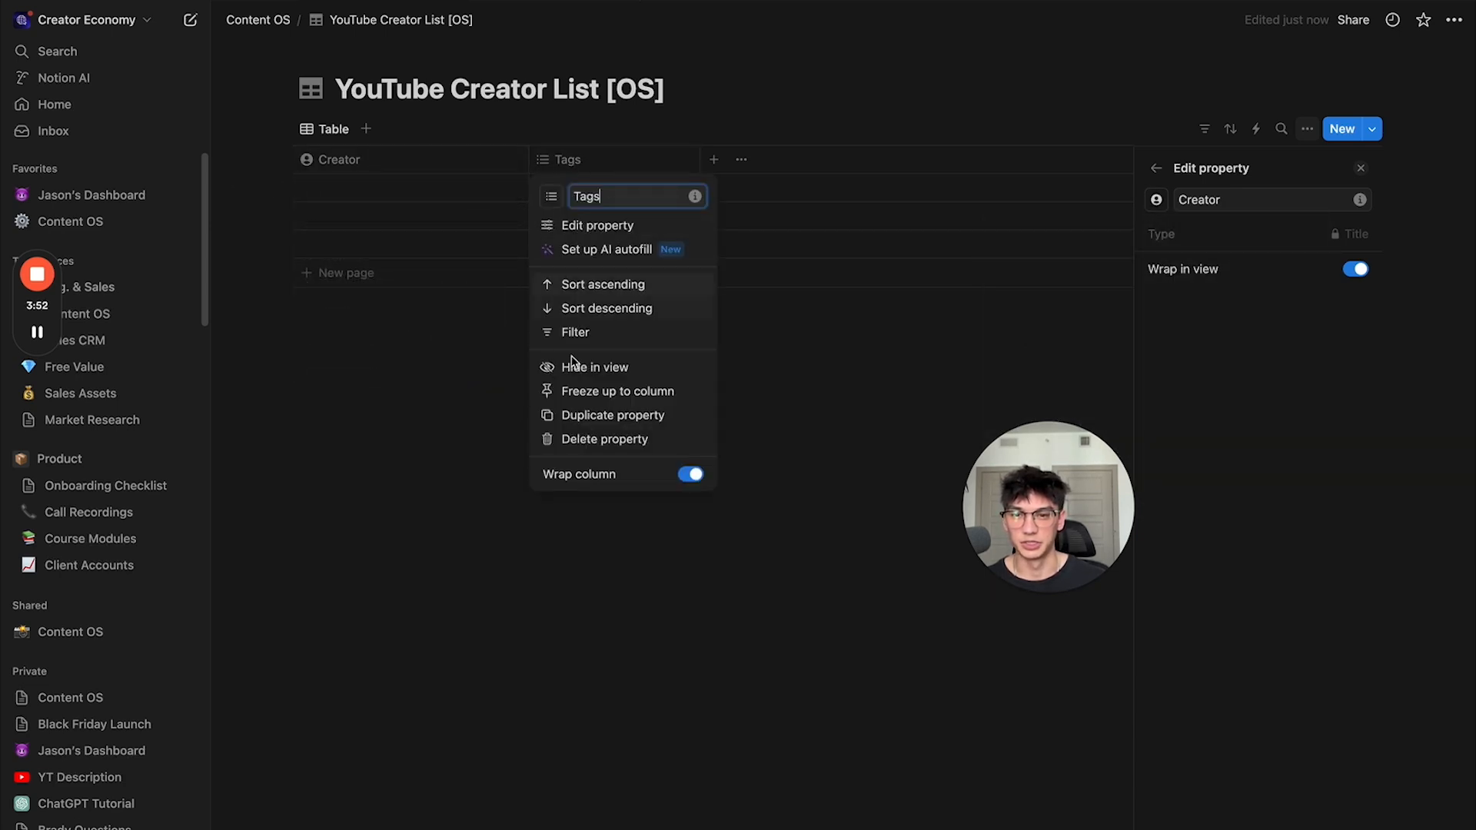
pyautogui.click(603, 440)
pyautogui.click(698, 455)
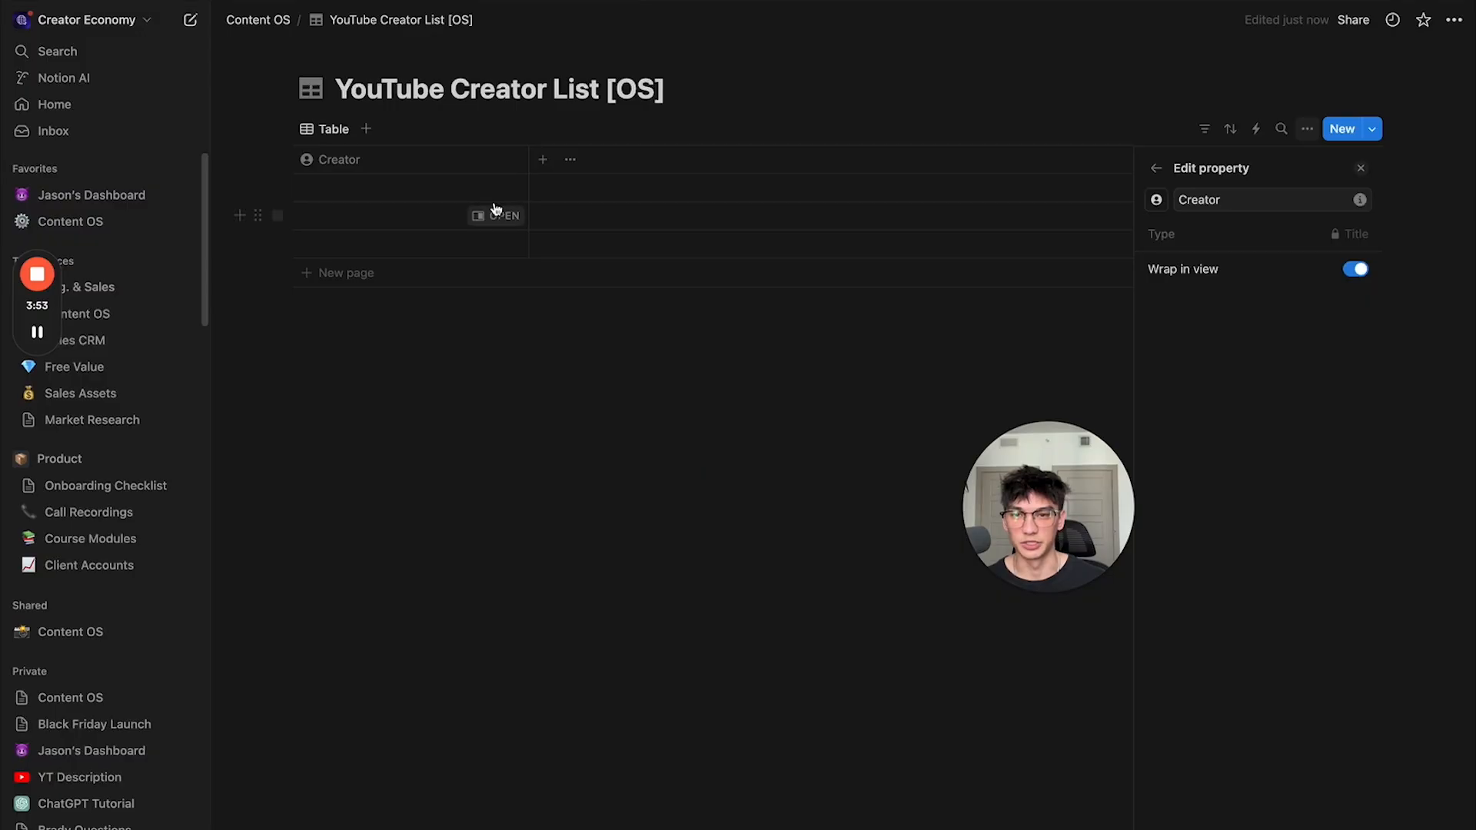
# Step: Add a Number property to the creator list database and format it as number with commas
pyautogui.press('Escape')
pyautogui.click(543, 160)
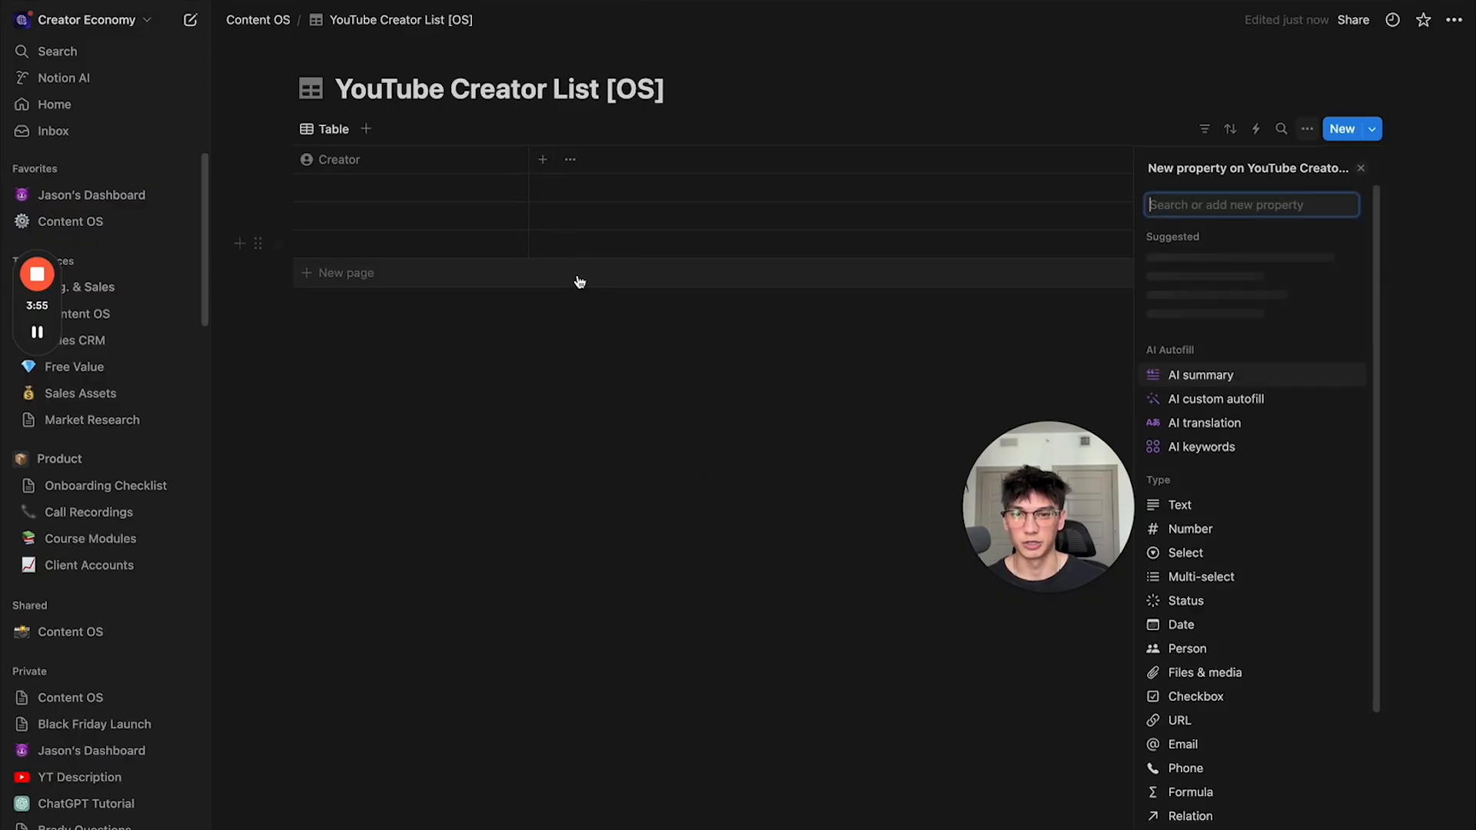
pyautogui.click(1217, 535)
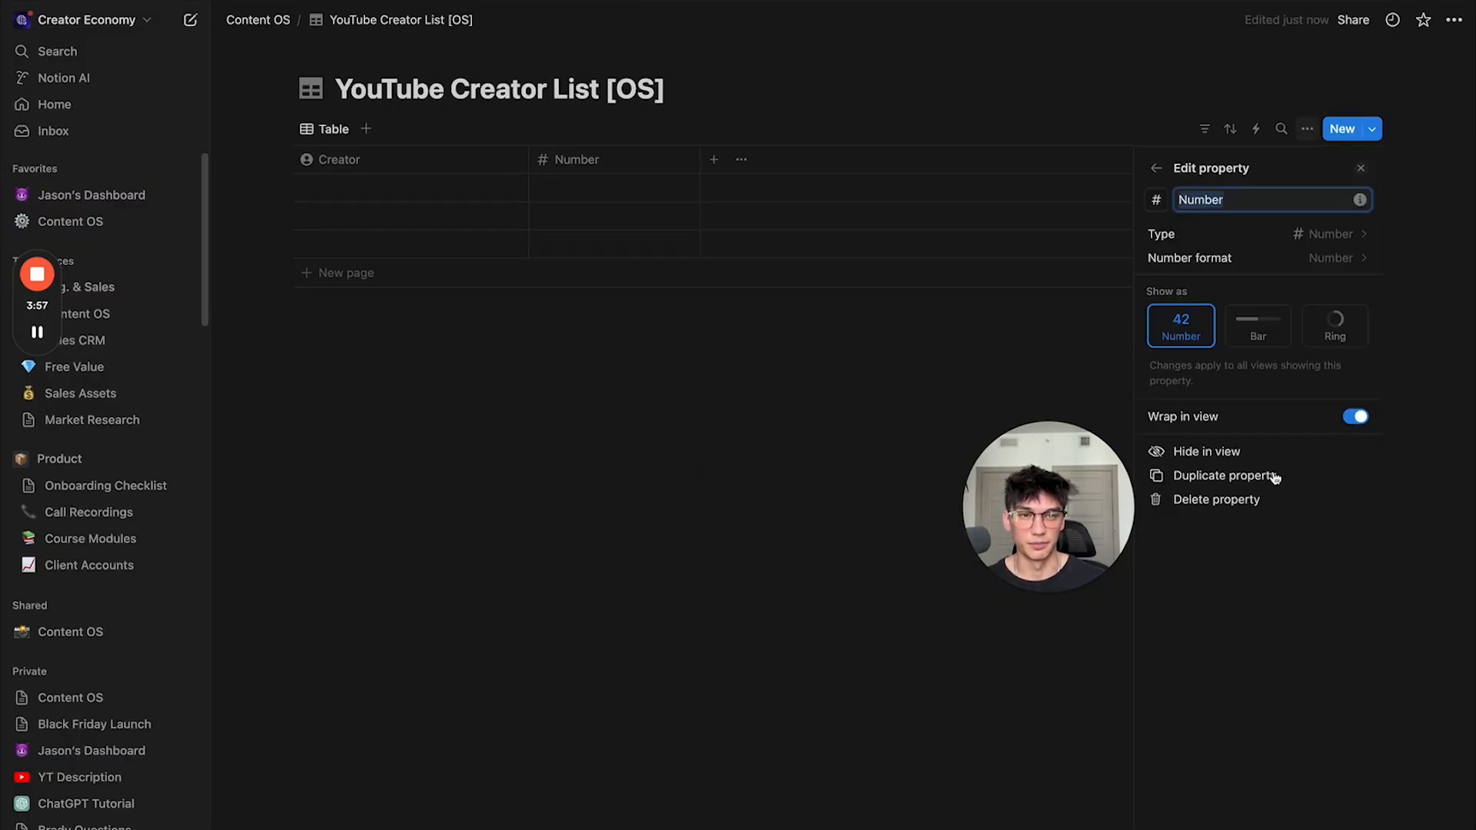
pyautogui.click(1244, 261)
pyautogui.click(1269, 337)
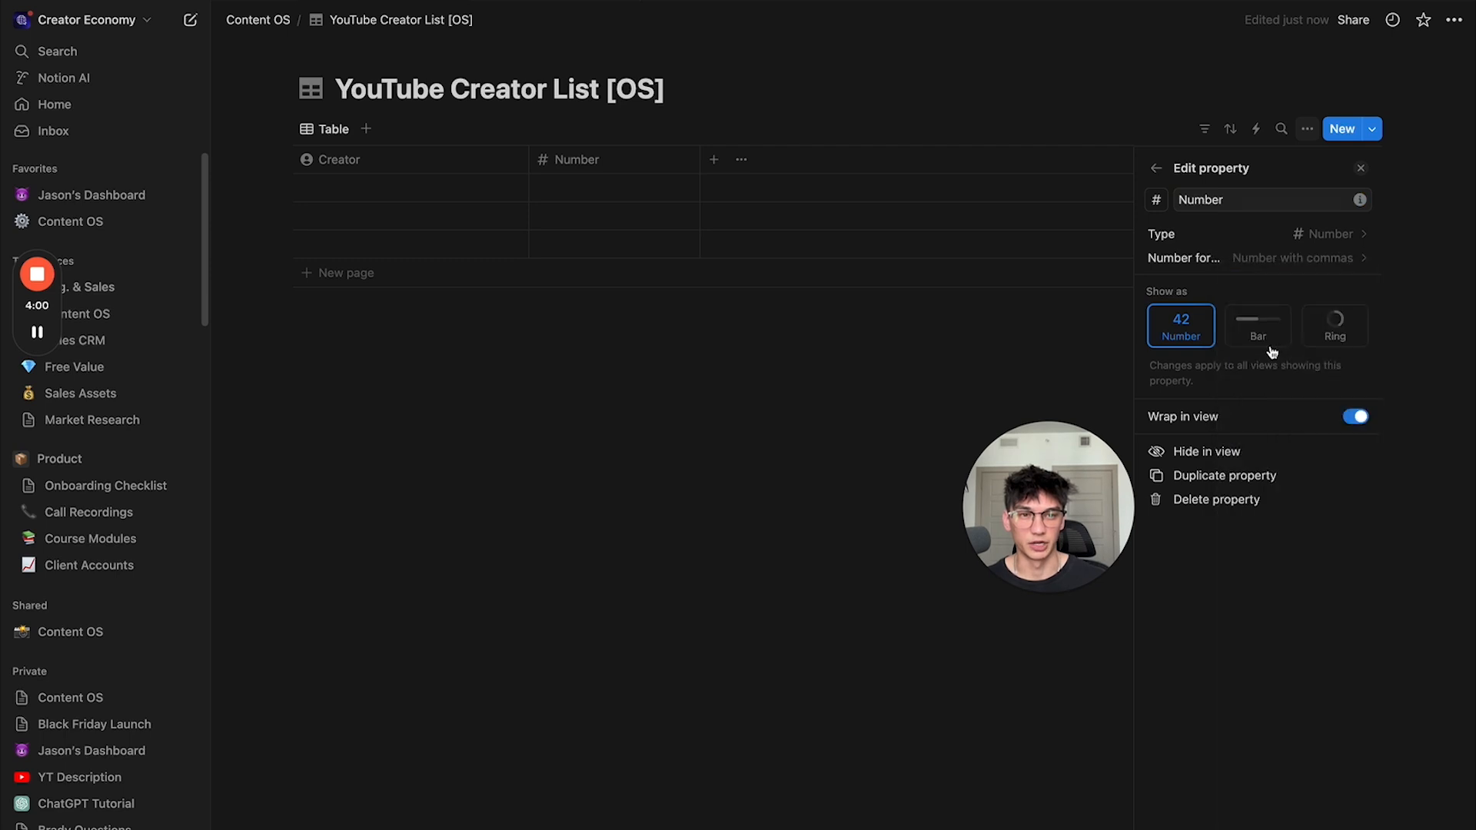
# Step: Rename the number property to "Subs" and give it the group of people icon
pyautogui.doubleClick(1235, 200)
pyautogui.write('Subs')
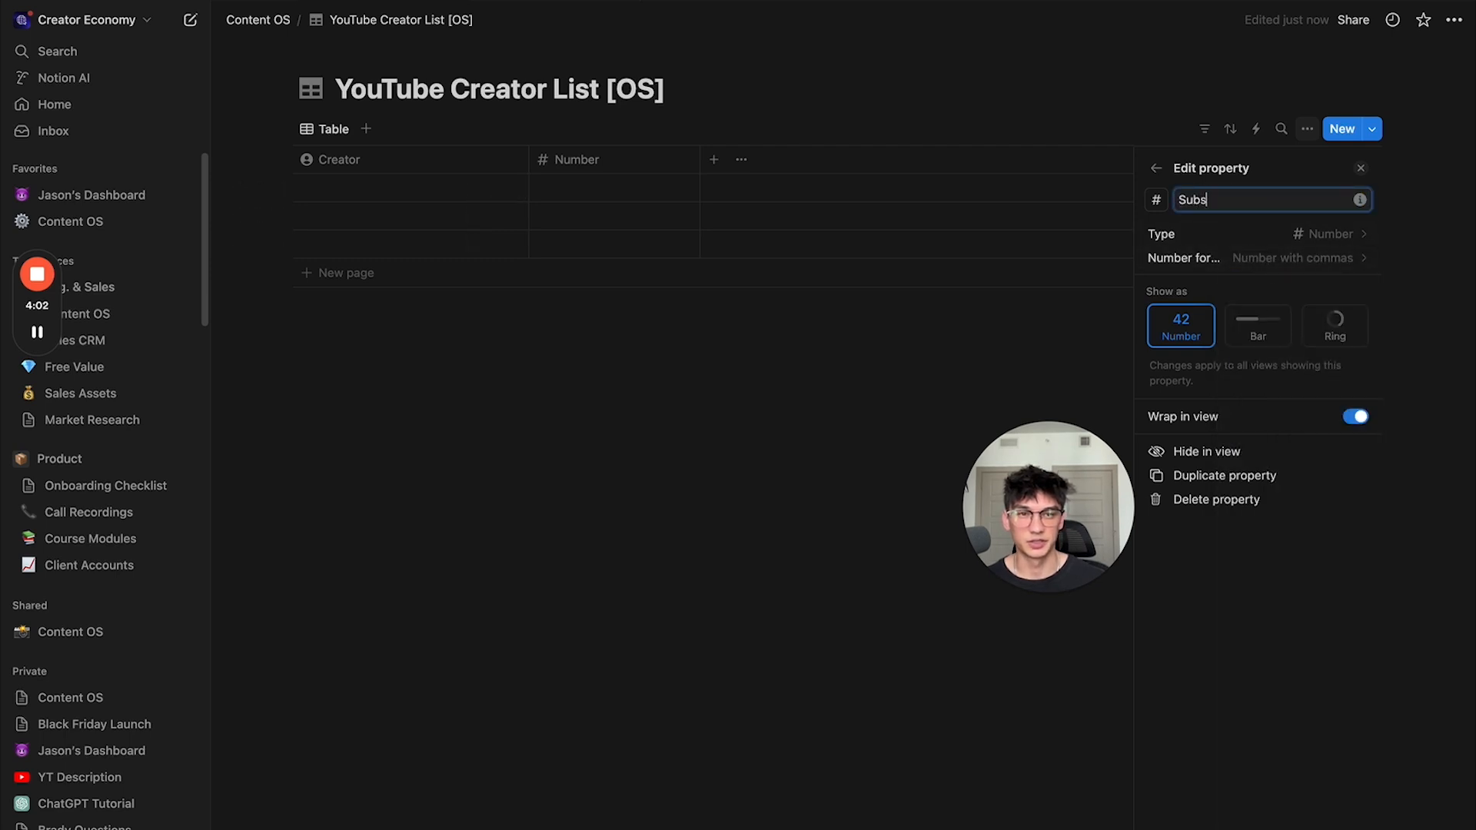
pyautogui.click(1155, 200)
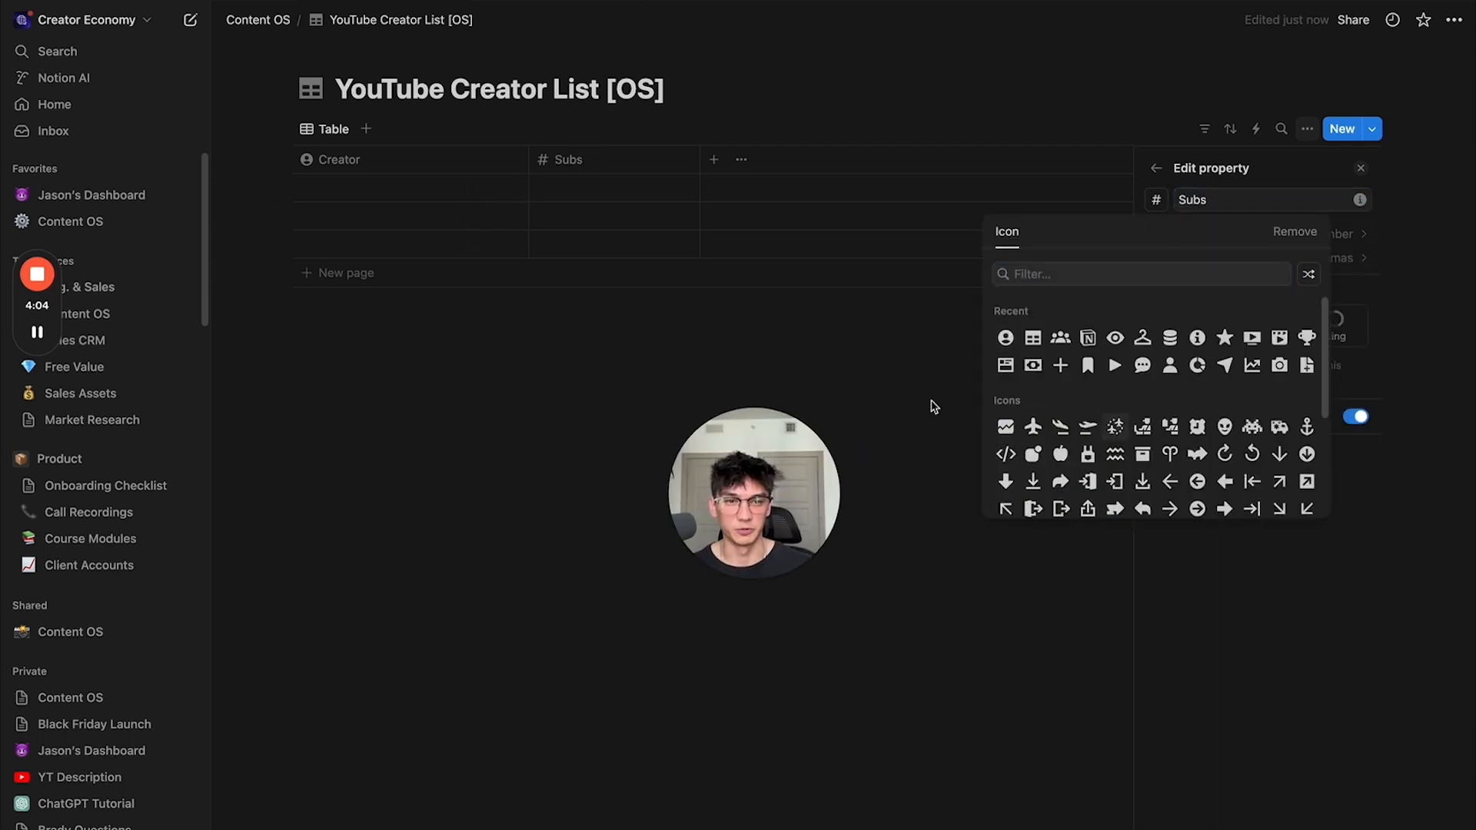
pyautogui.click(1059, 338)
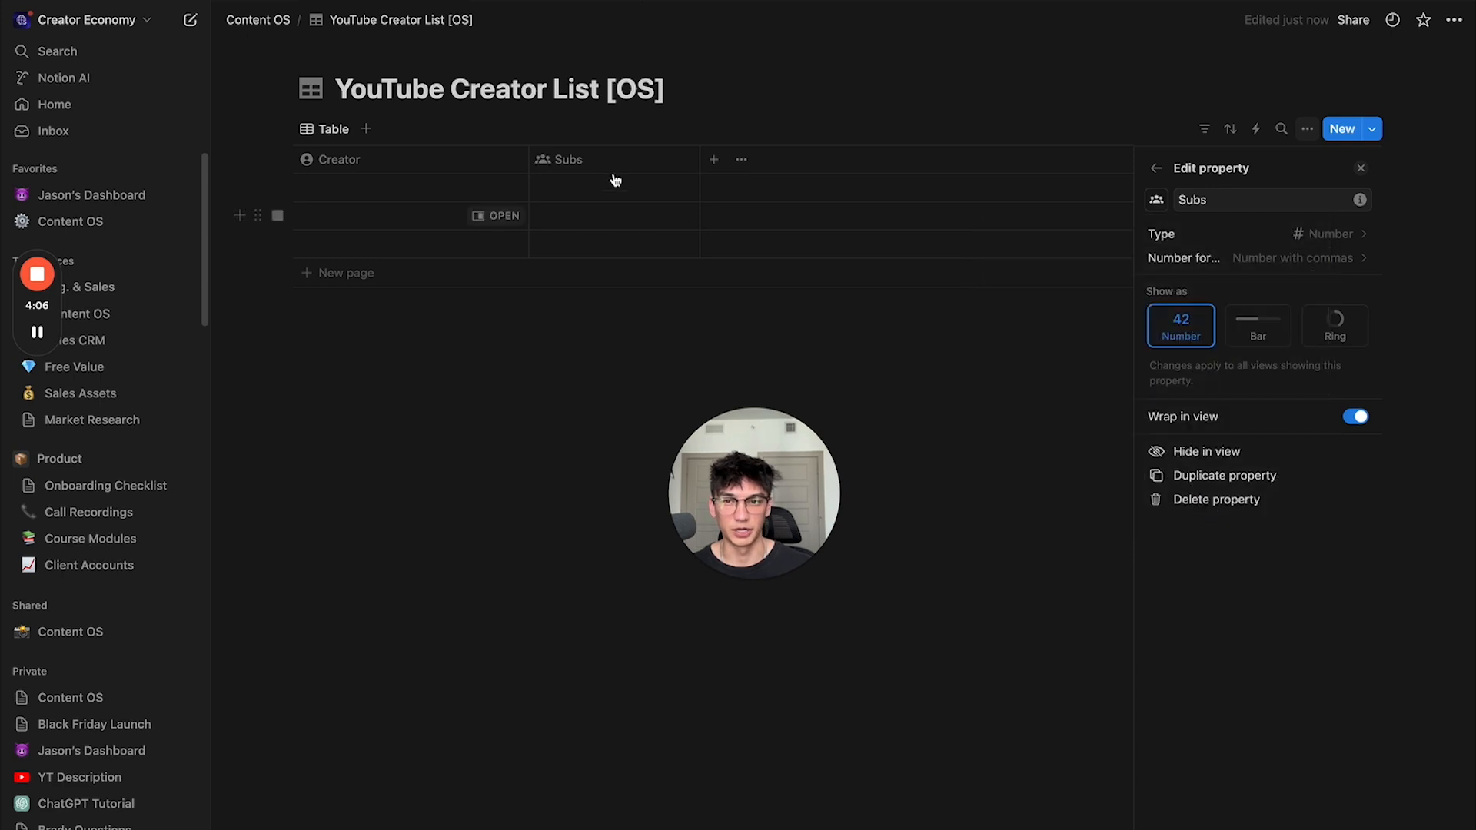
# Step: Add the suggested "Channel URL" property to the creator list database
pyautogui.click(714, 160)
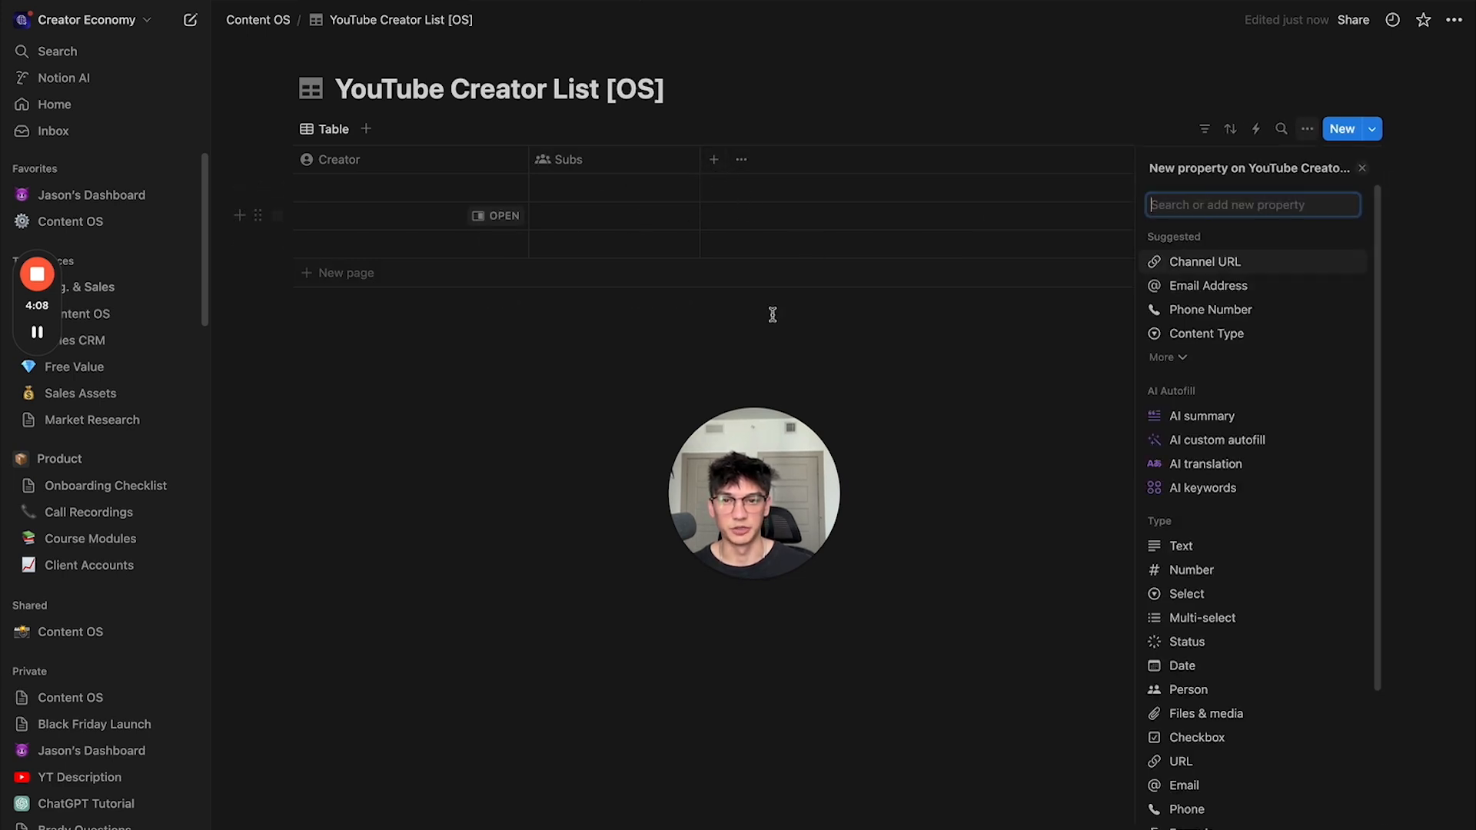
pyautogui.write('url')
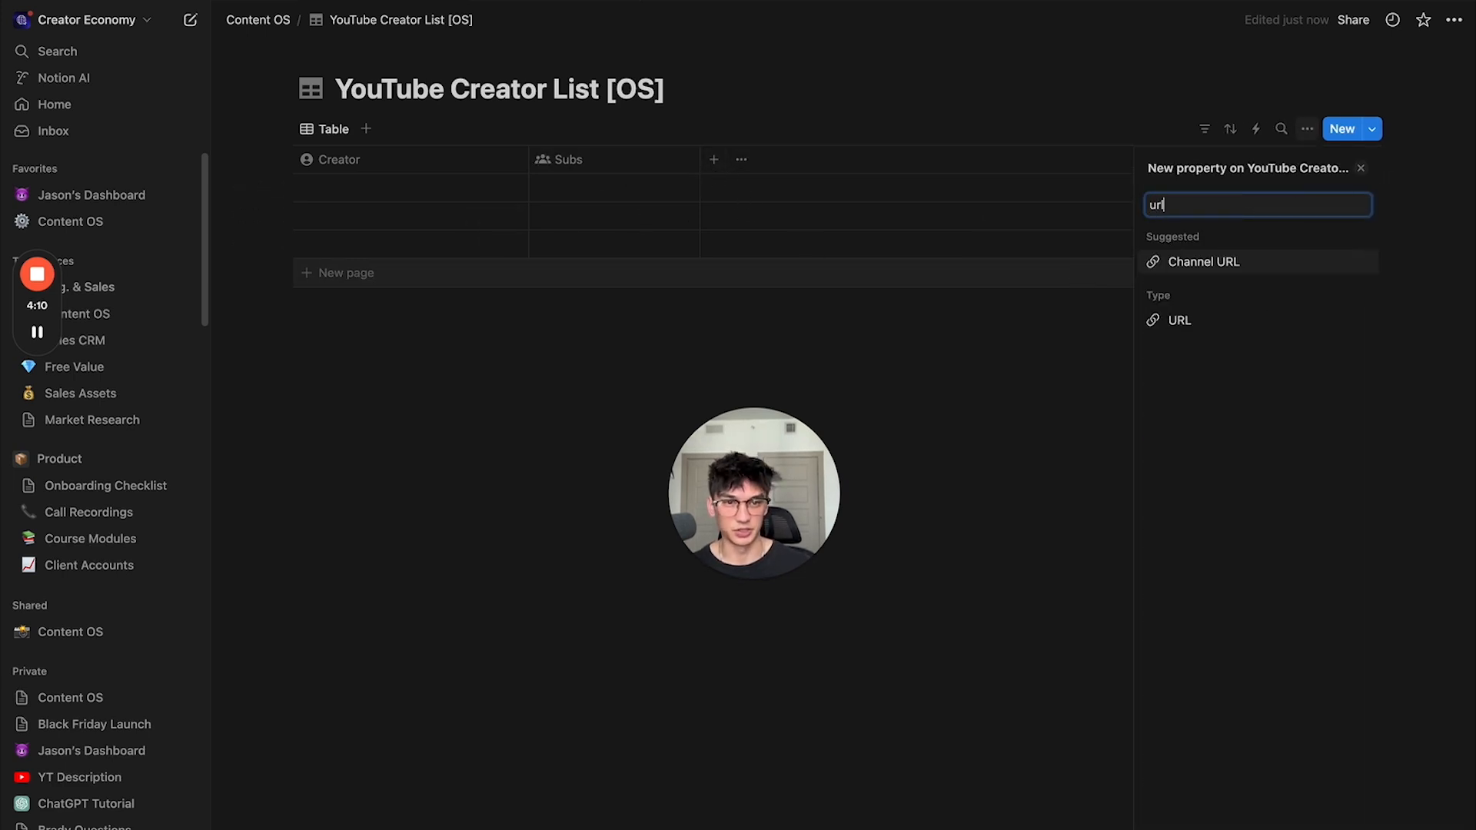
pyautogui.click(1201, 264)
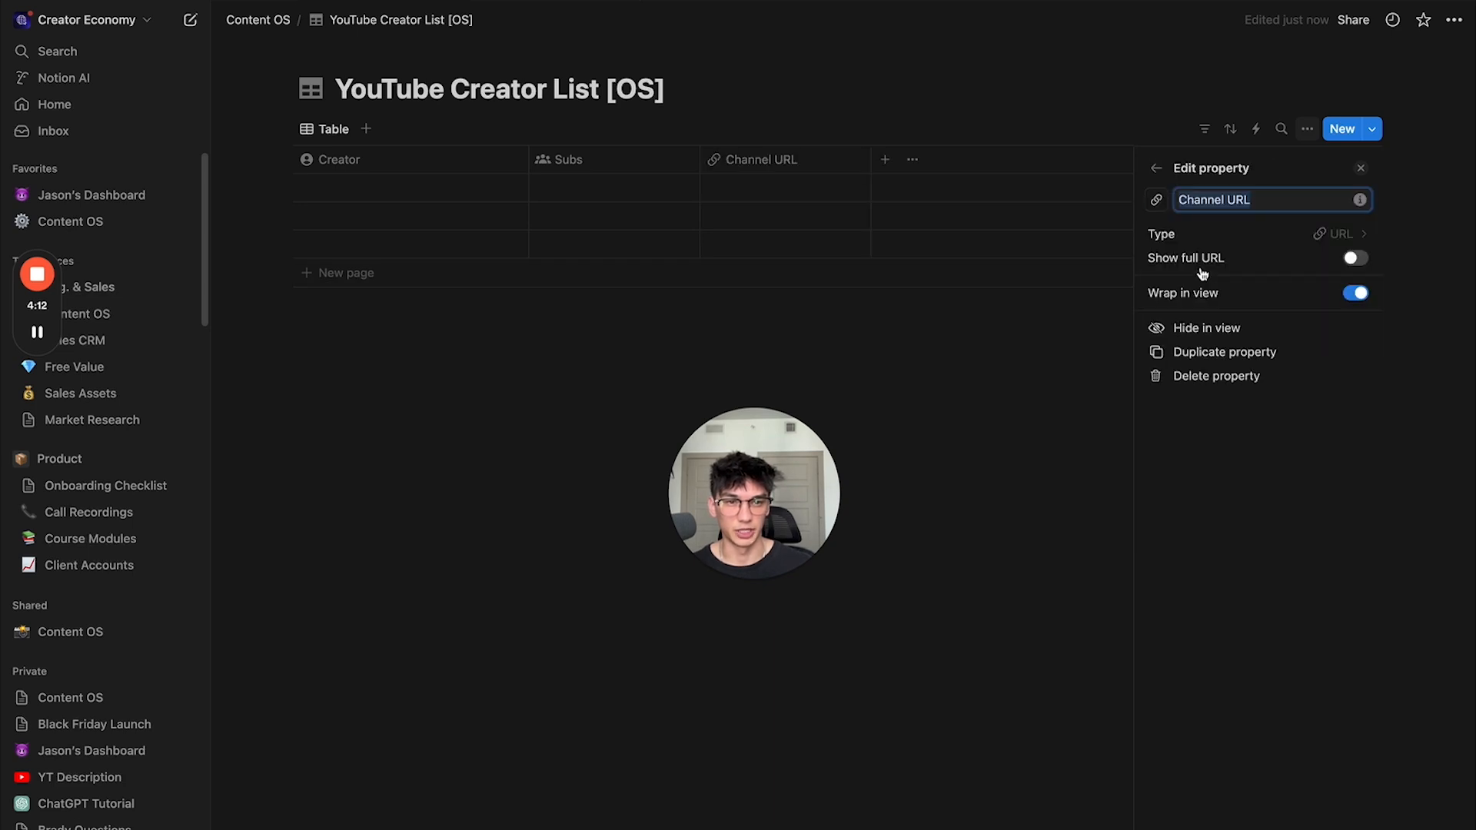
pyautogui.click(789, 191)
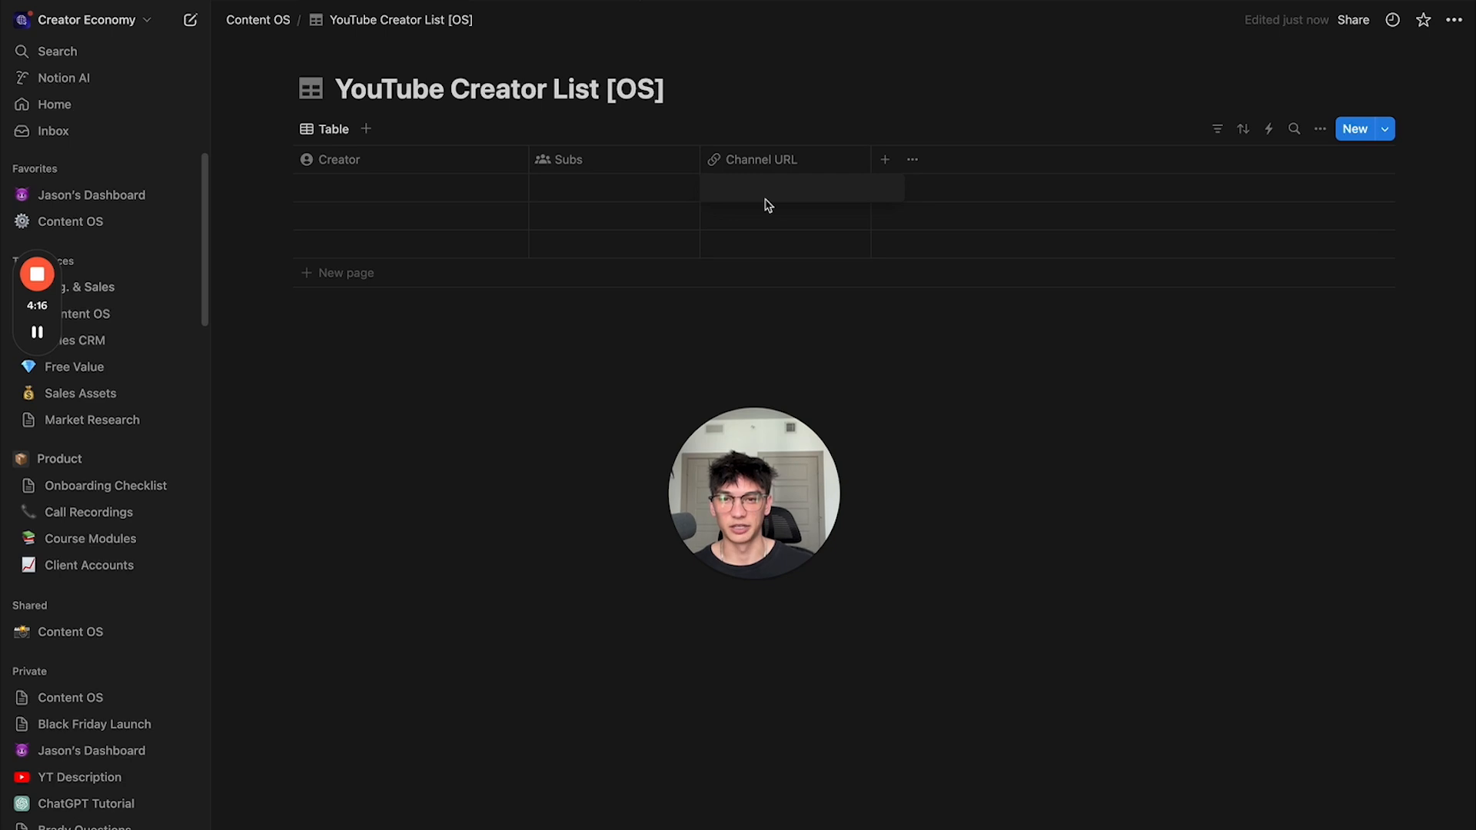
pyautogui.press('Escape')
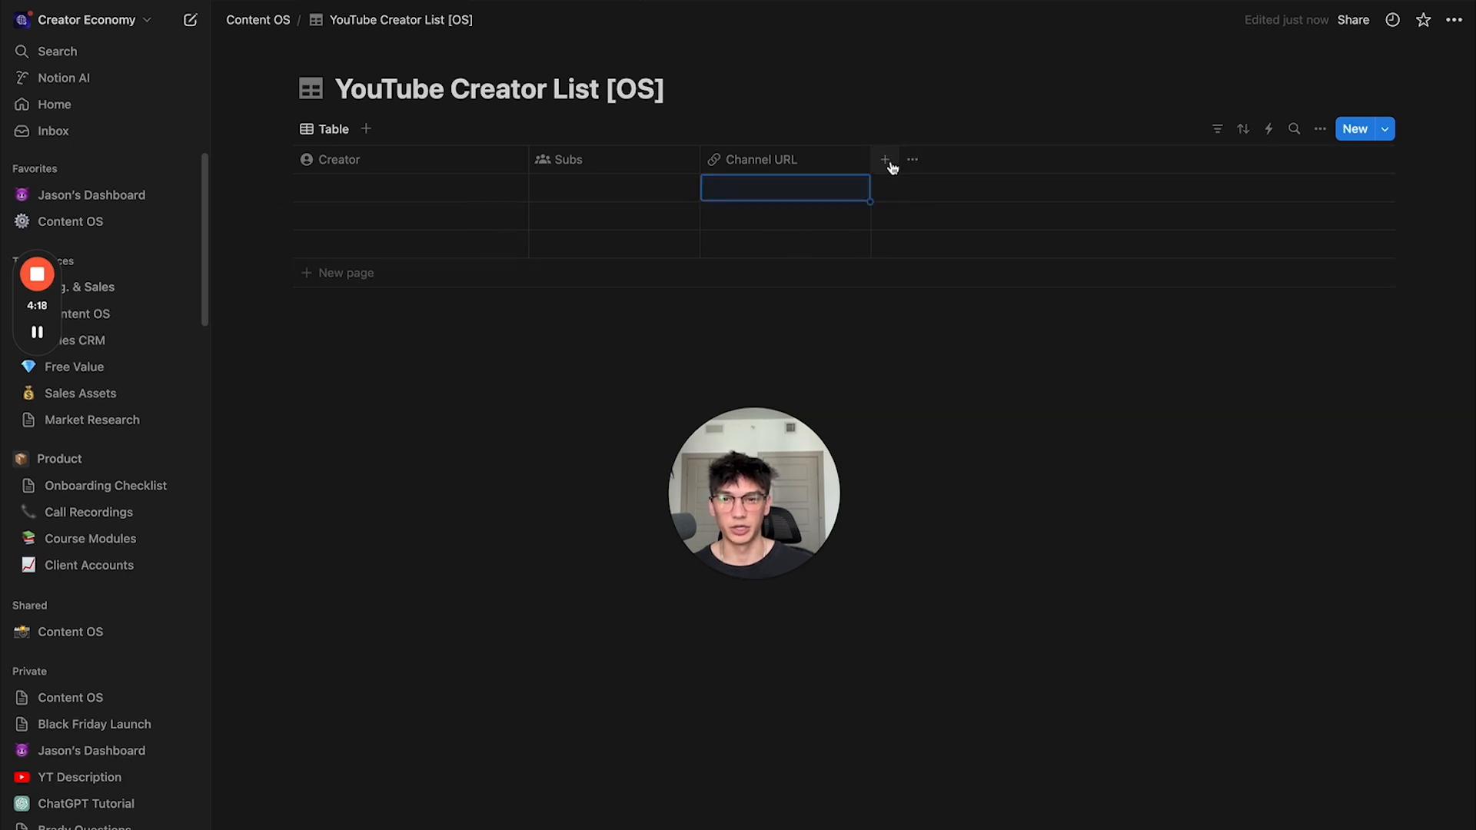
# Step: Add a Select property named "Rating" with the star icon and place it directly after the Creator column
pyautogui.click(890, 164)
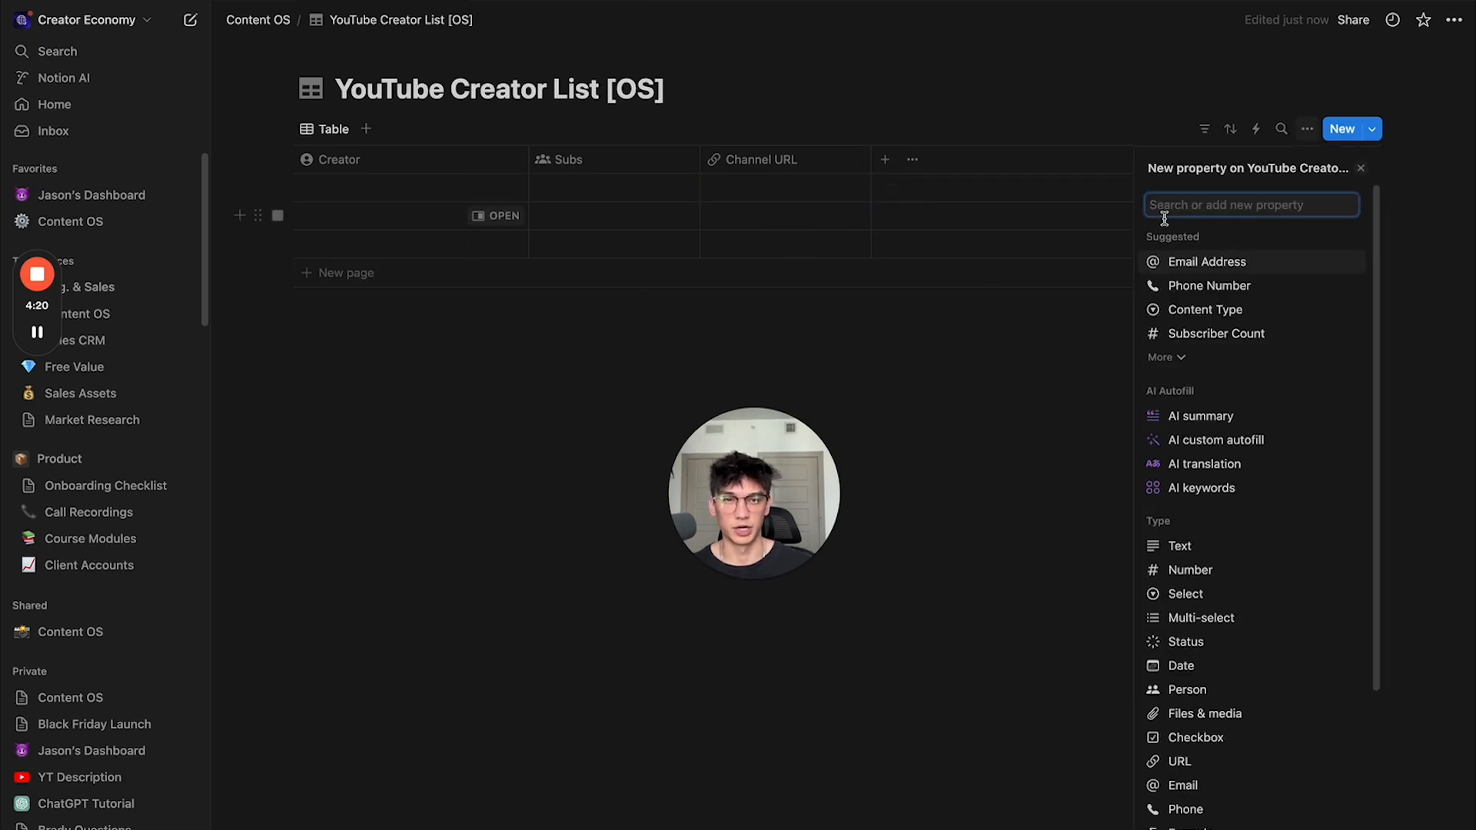
pyautogui.write('Sele')
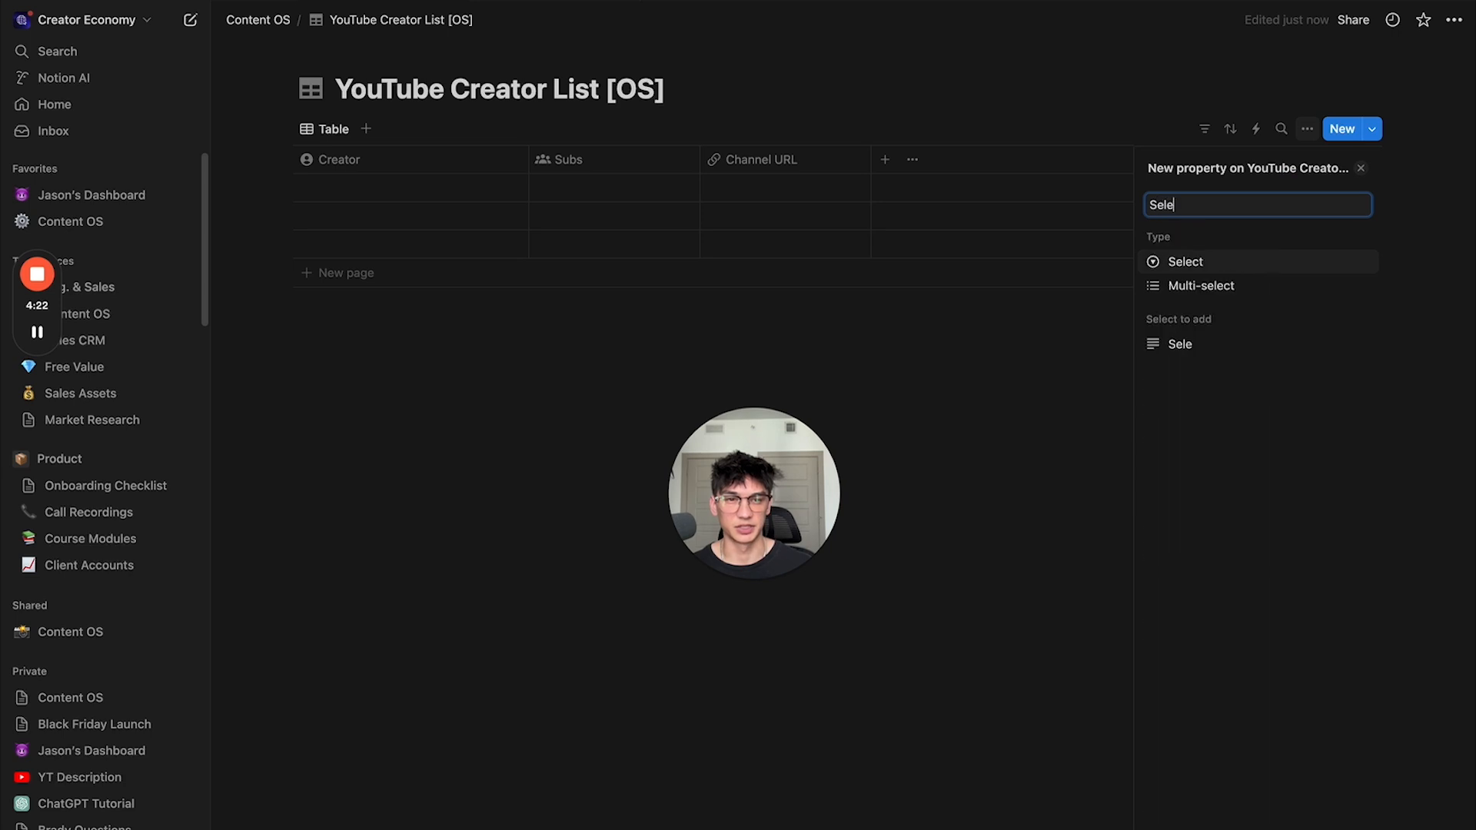
pyautogui.click(1189, 265)
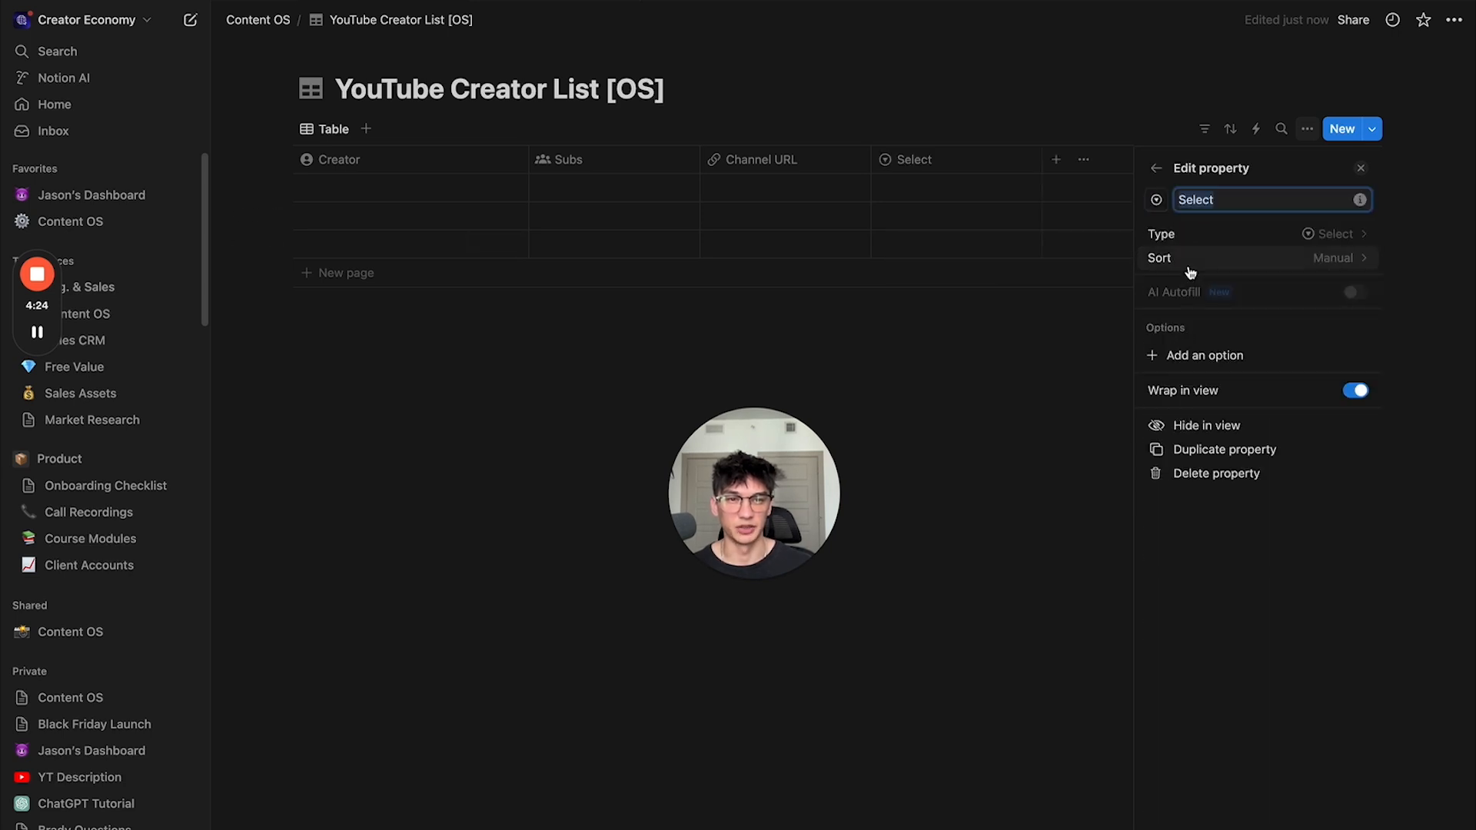
pyautogui.write('Rating')
pyautogui.click(1156, 200)
pyautogui.write('star')
pyautogui.click(1006, 307)
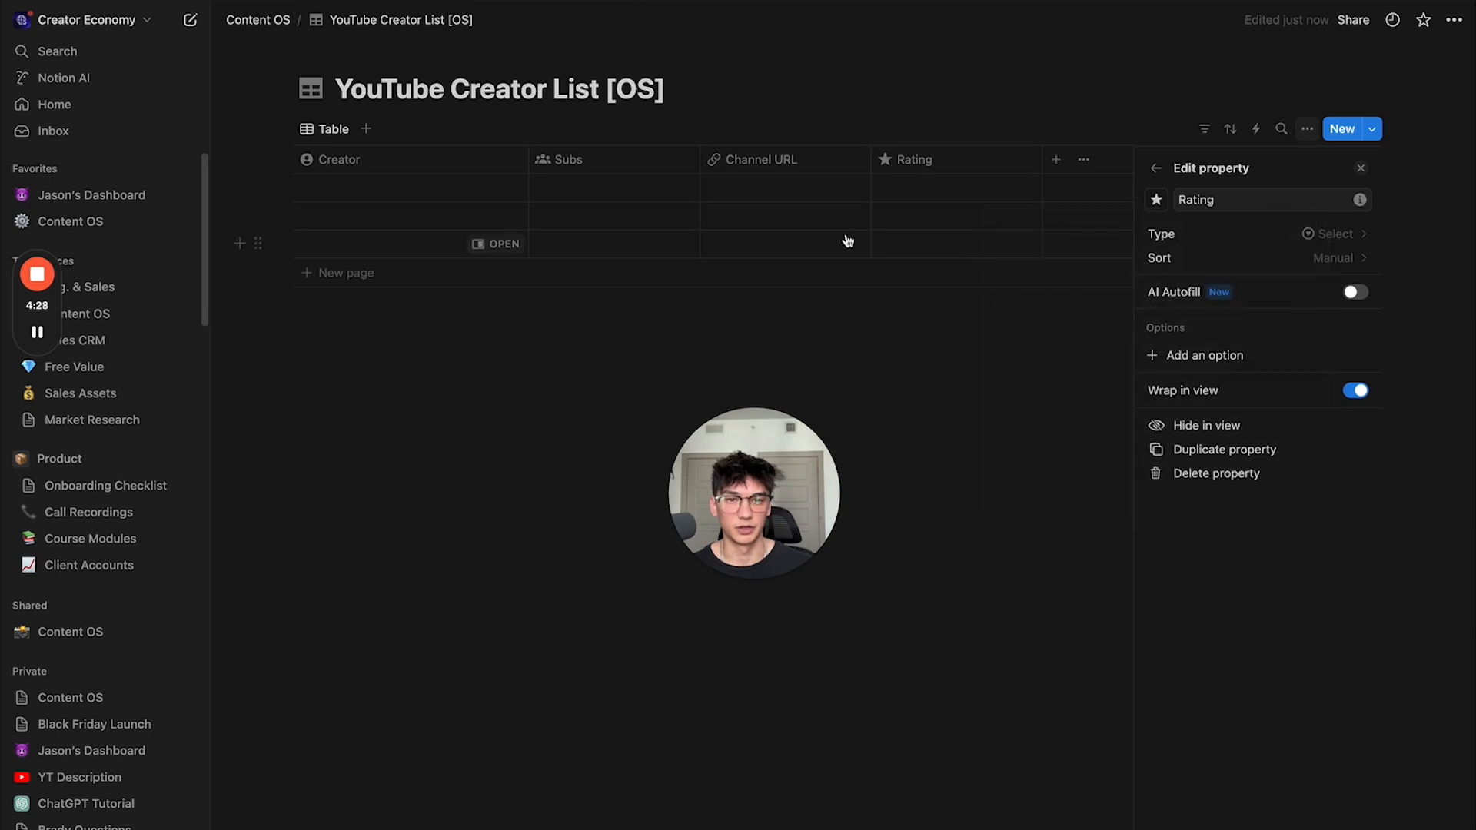
pyautogui.click(846, 240)
pyautogui.moveTo(914, 159); pyautogui.dragTo(535, 163)
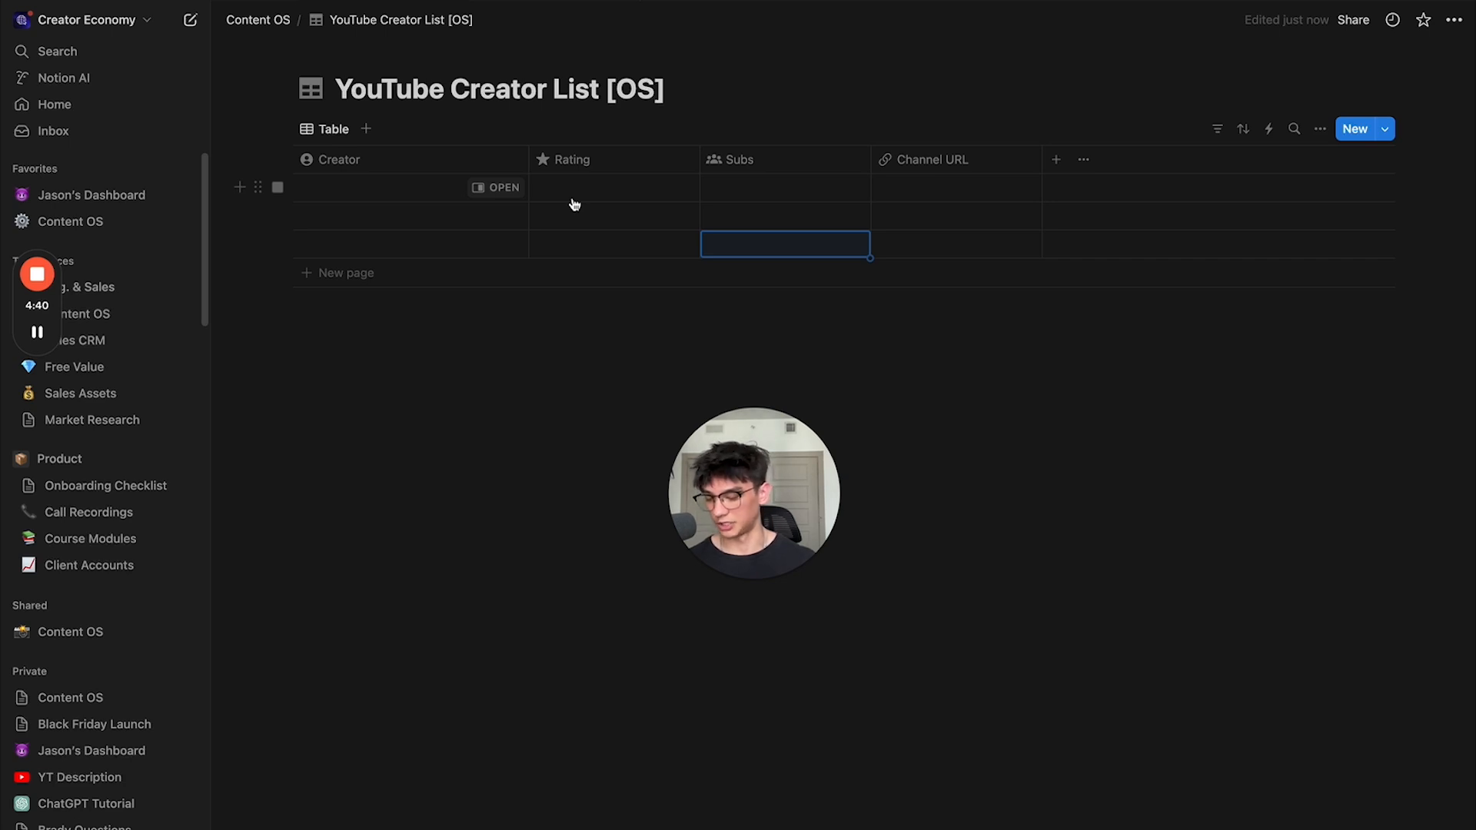
pyautogui.press('super+Tab')
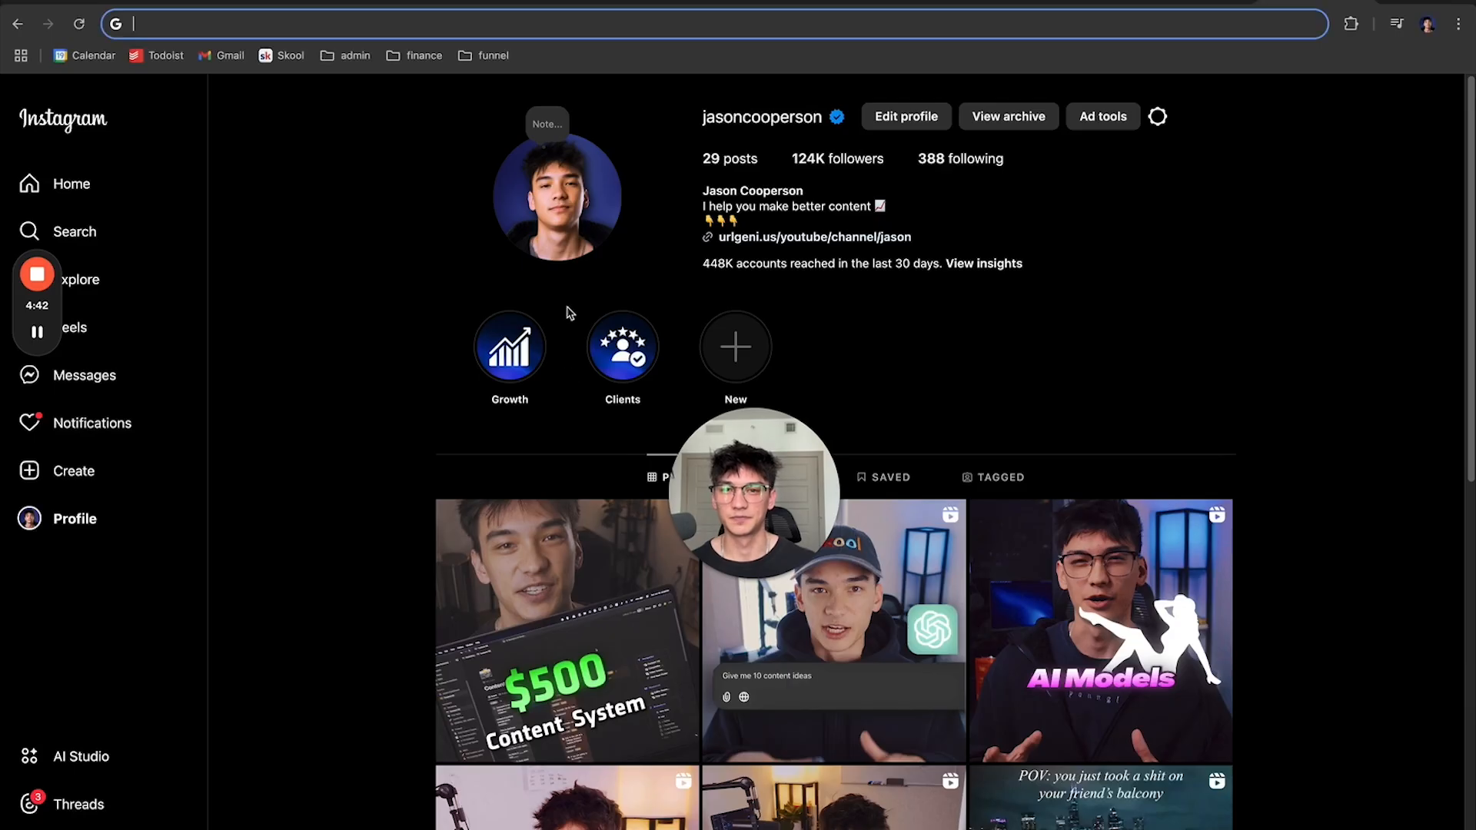
pyautogui.write('youtube.com/@JeffSu')
pyautogui.press('Return')
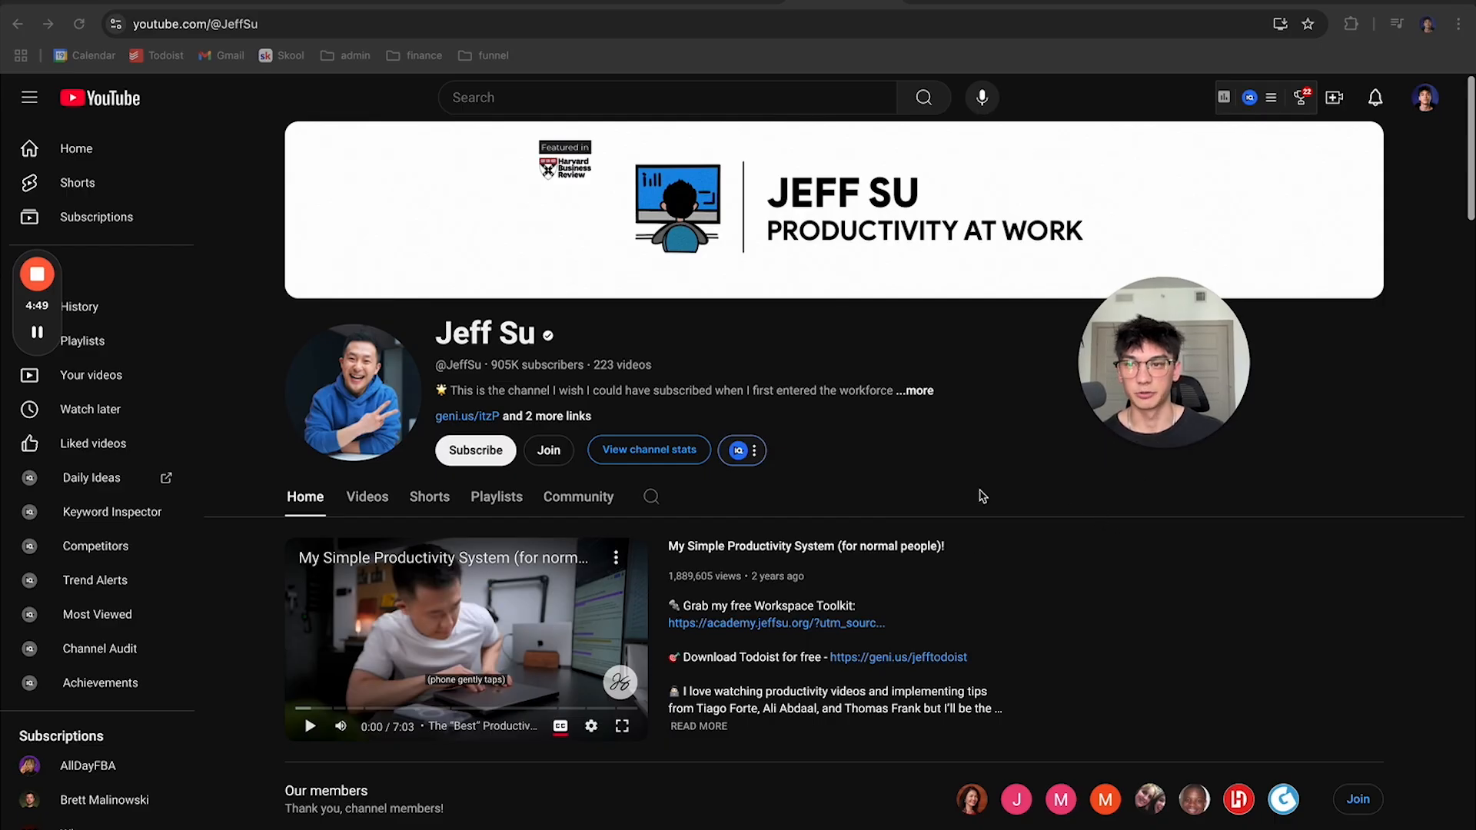
pyautogui.scroll(-8, 984, 481)
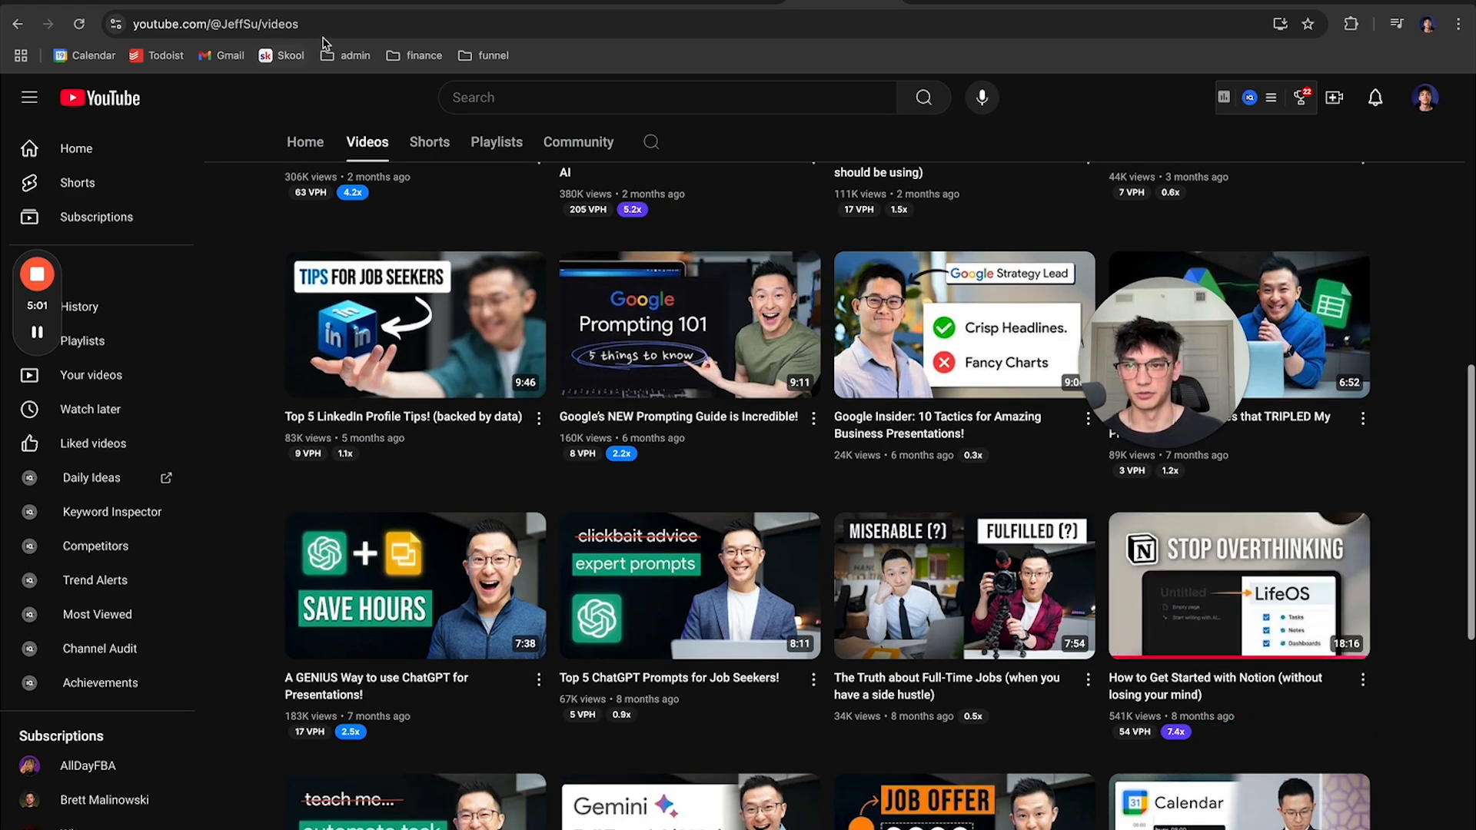
pyautogui.click(306, 141)
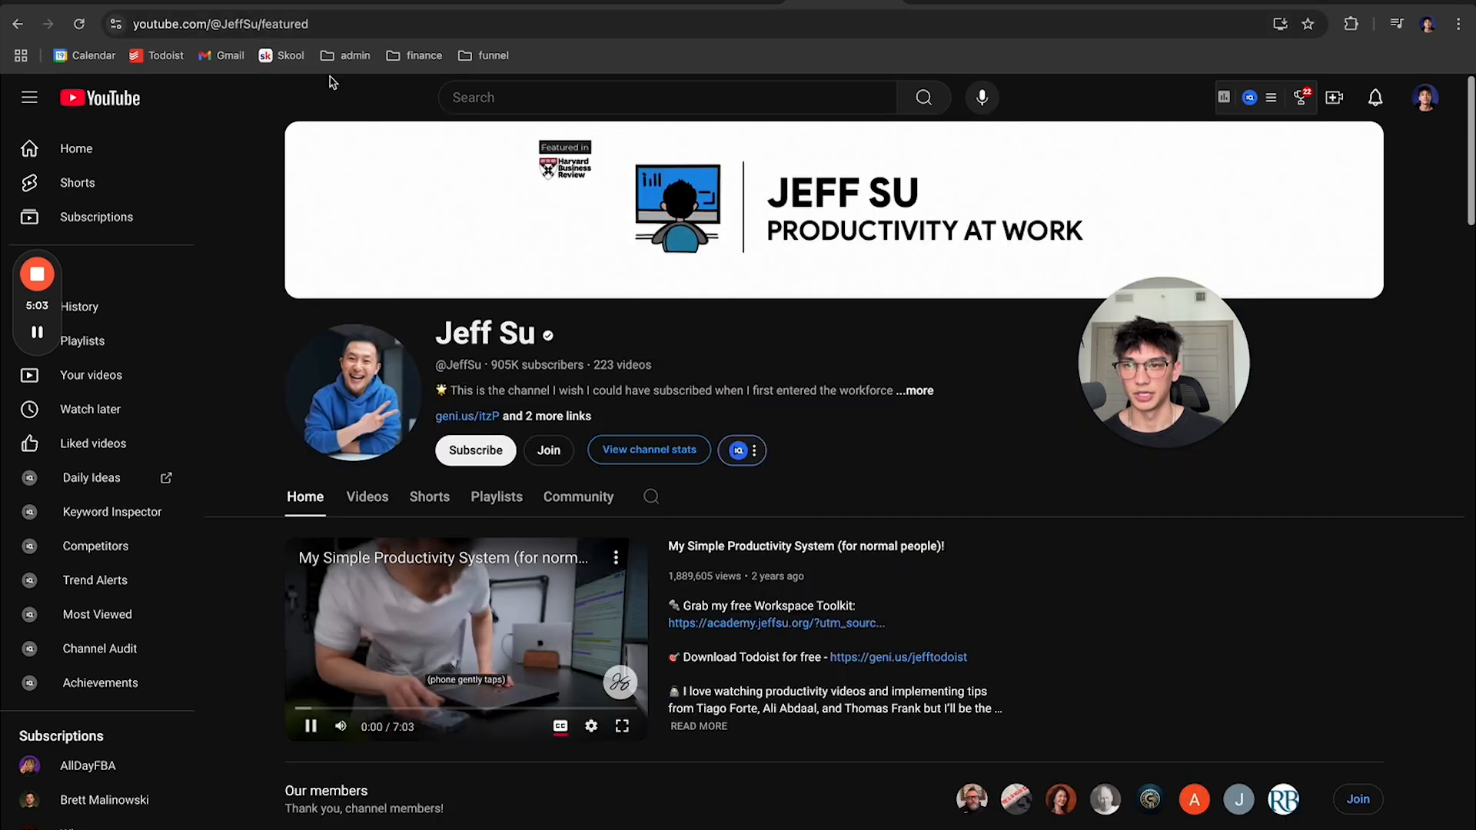
pyautogui.doubleClick(350, 24)
pyautogui.press('BackSpace')
pyautogui.press('BackSpace')
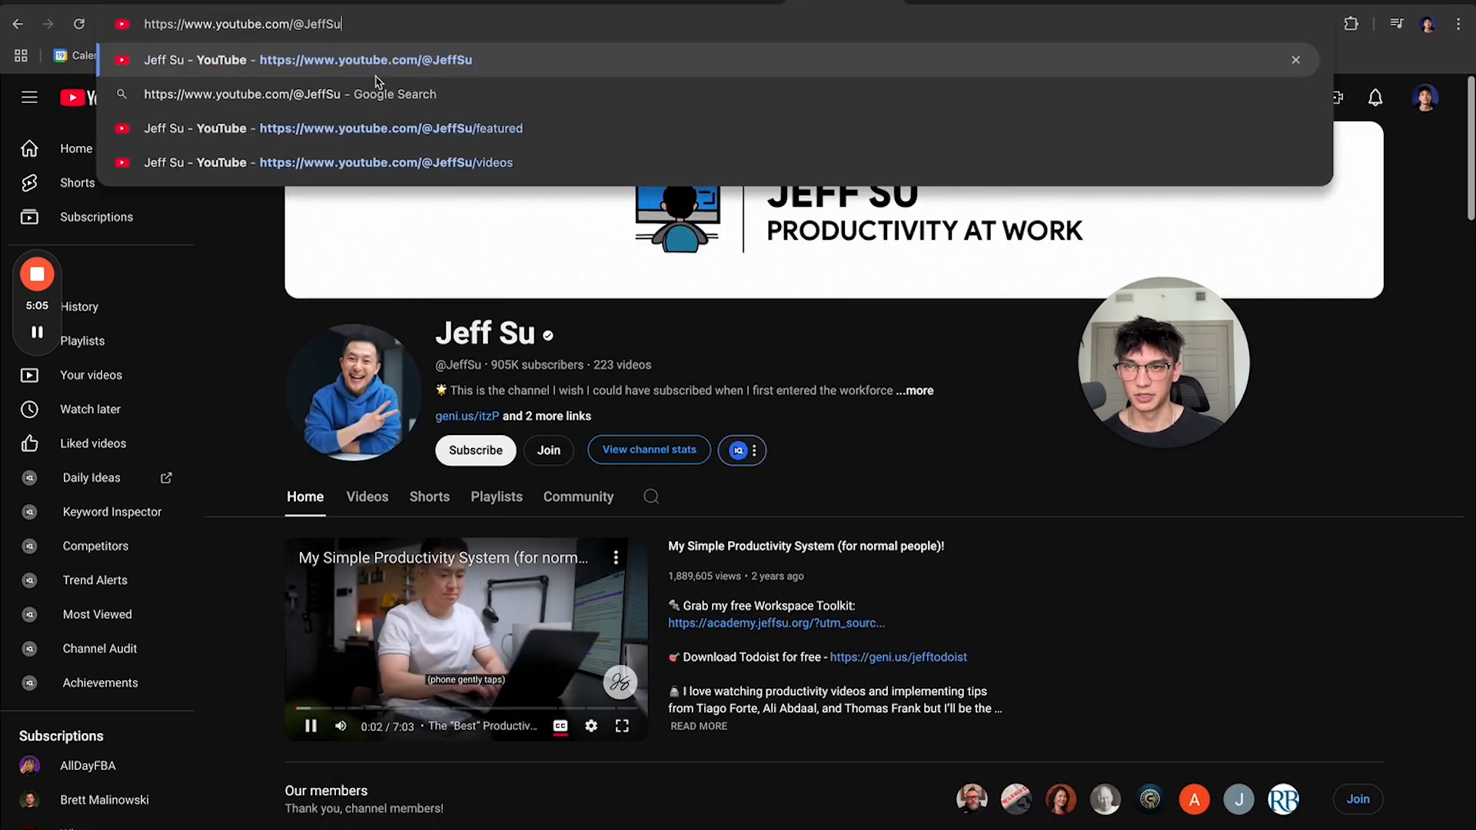
pyautogui.press('super+a')
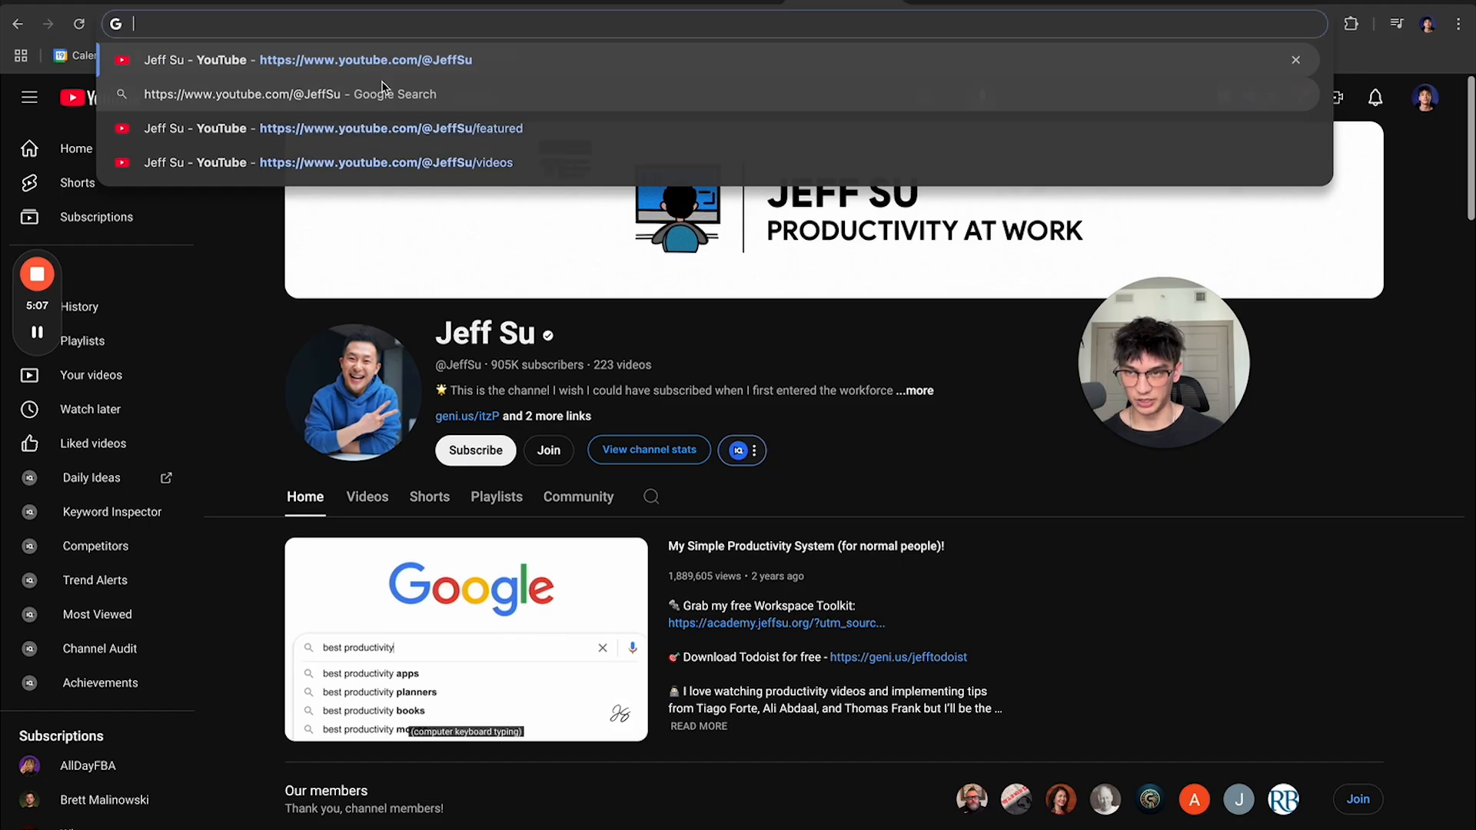
pyautogui.press('super+x')
# Step: Return to the Notion database and paste the channel address into the first row's Channel URL
pyautogui.press('super+Tab')
pyautogui.press('super+Tab')
pyautogui.press('super+Tab')
pyautogui.click(380, 191)
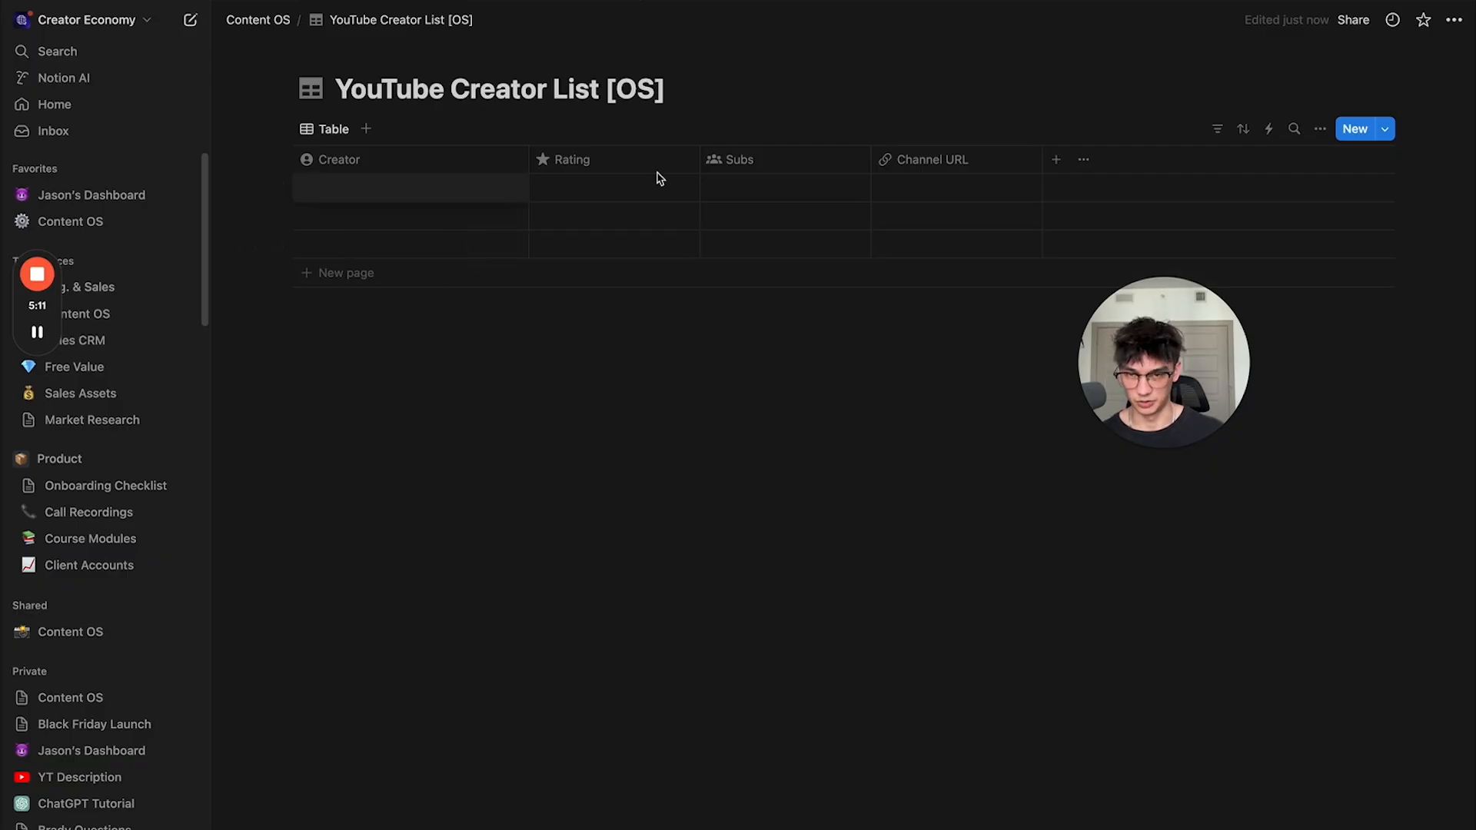
pyautogui.click(953, 168)
pyautogui.click(955, 169)
pyautogui.click(925, 169)
pyautogui.click(929, 190)
pyautogui.press('super+v')
pyautogui.click(942, 226)
# Step: Check the subscriber count through the channel link, enter 905,000 as the first row's Subs, and place Subs before Channel URL
pyautogui.click(933, 189)
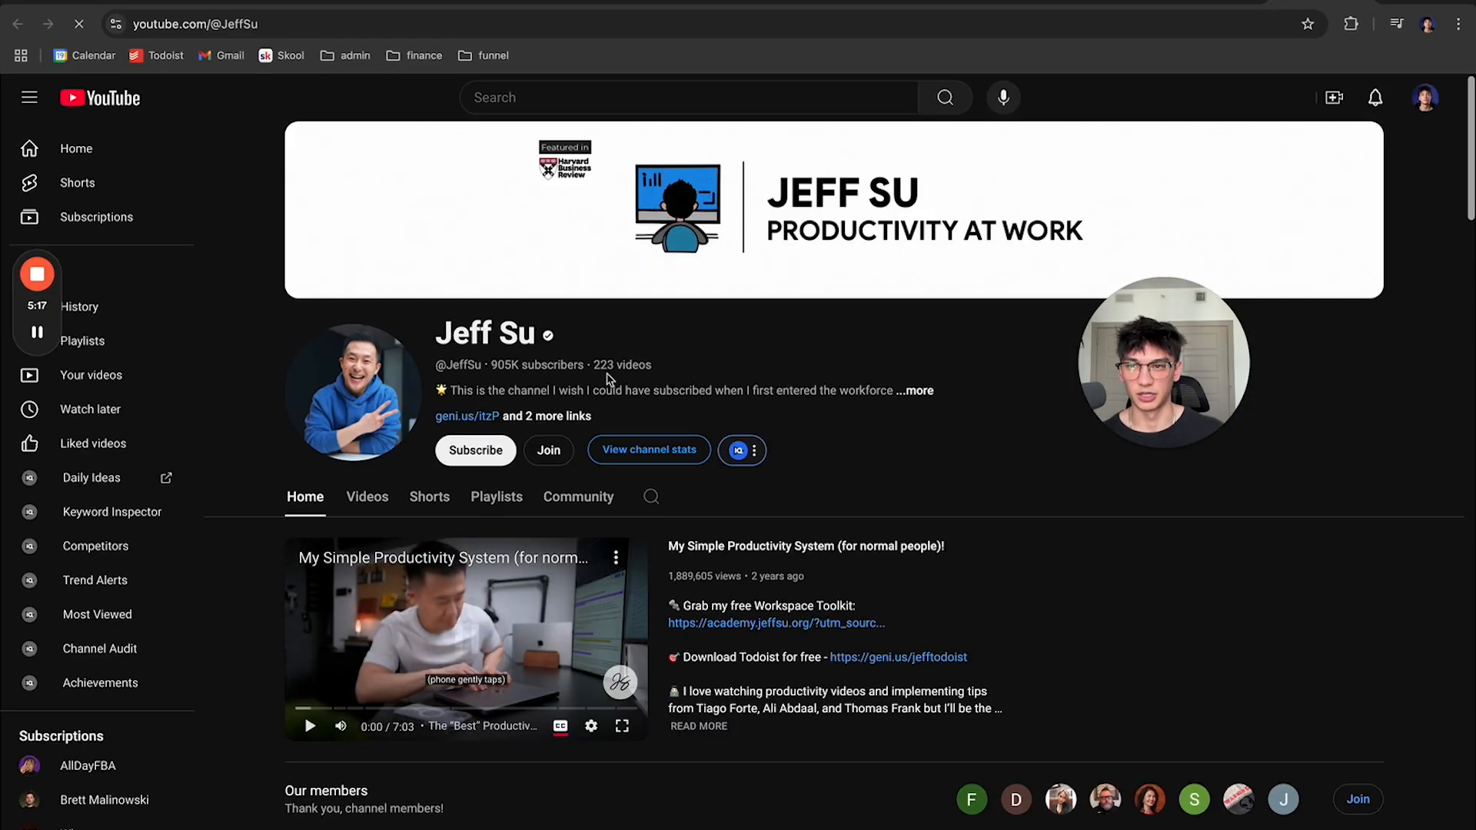
pyautogui.press('super+Tab')
pyautogui.moveTo(899, 170); pyautogui.dragTo(782, 173)
pyautogui.press('super+Tab')
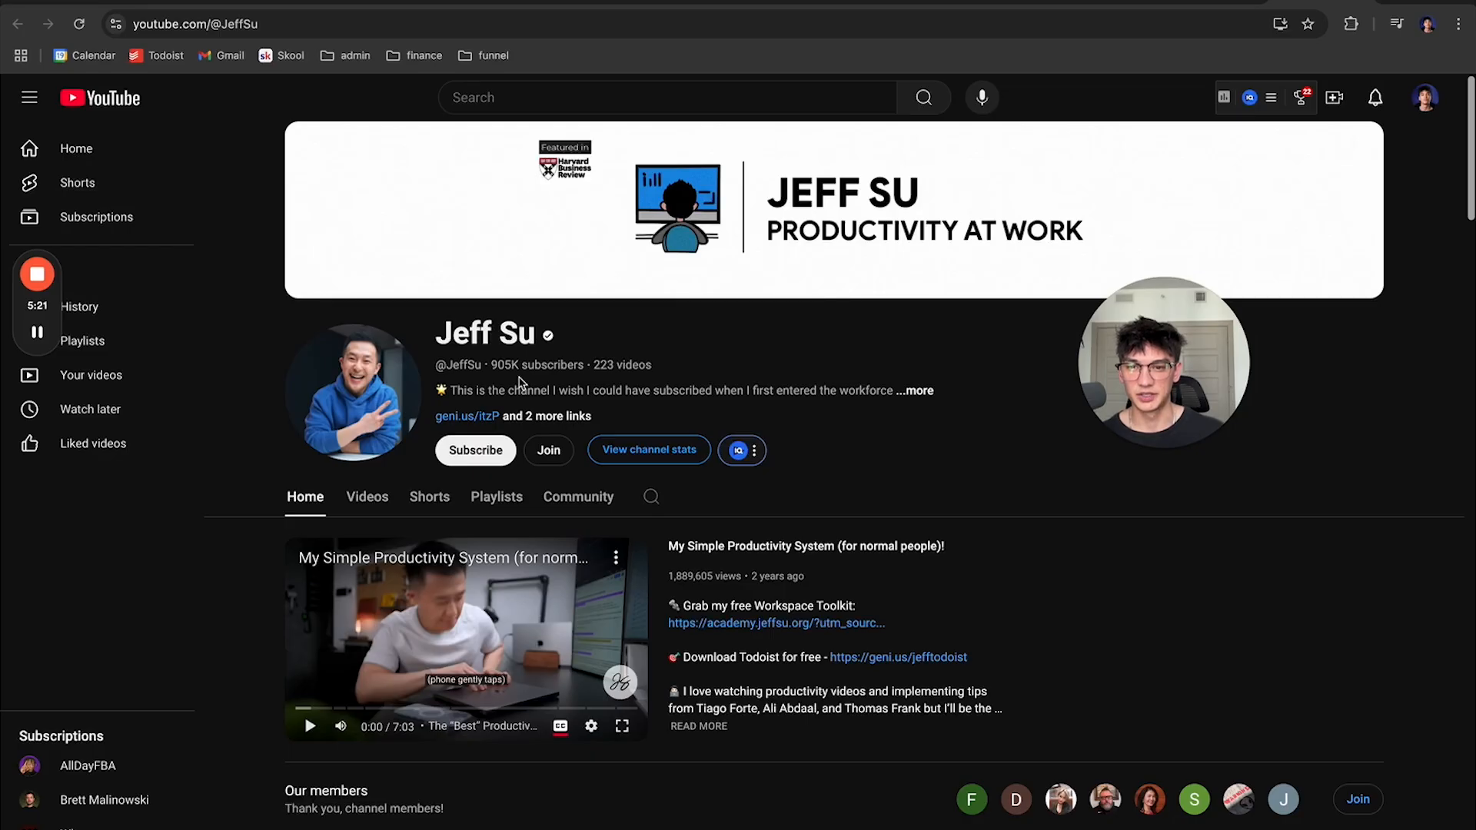
pyautogui.press('super+Tab')
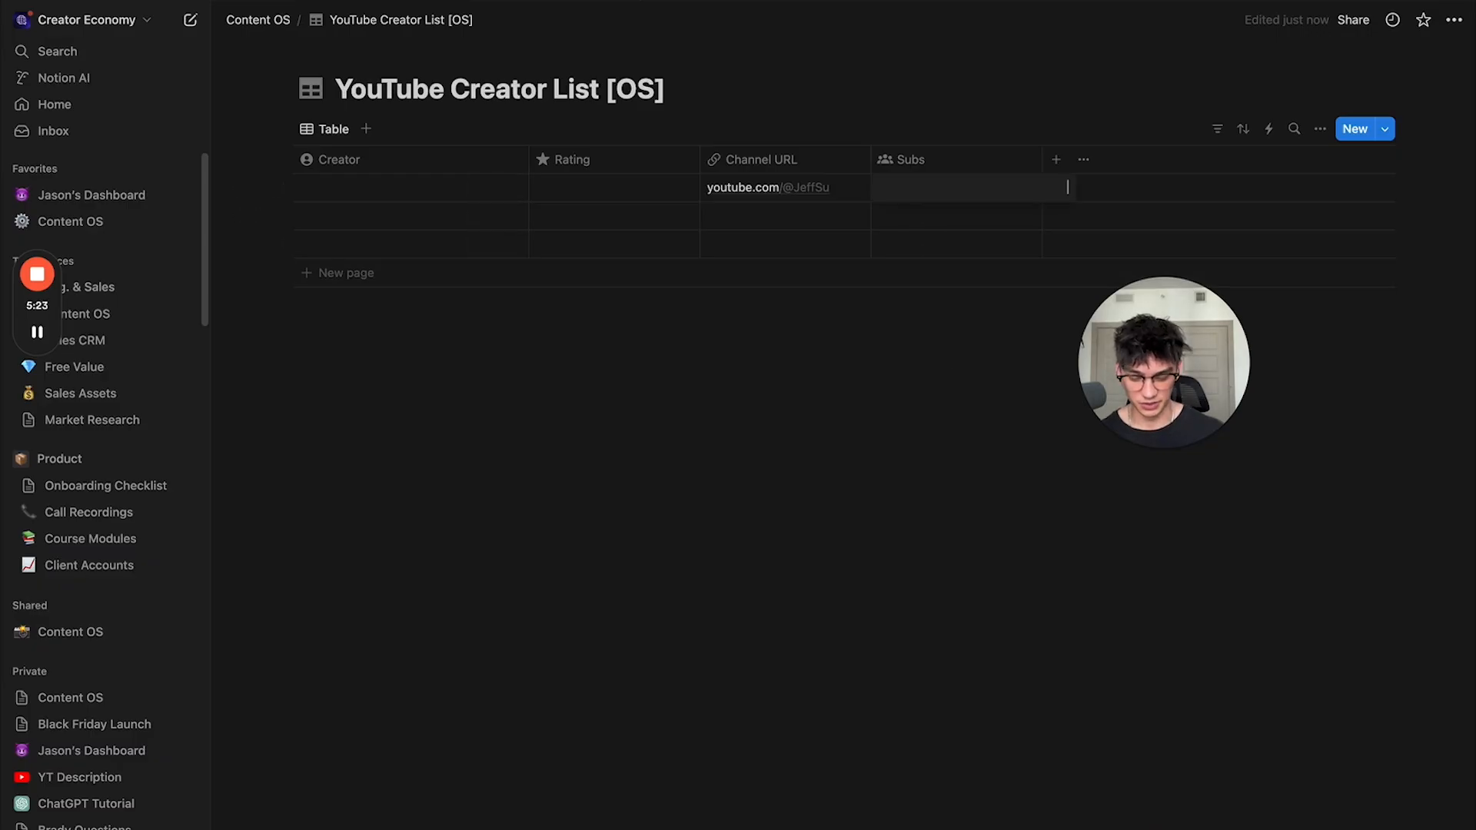
pyautogui.write('05,000')
pyautogui.press('Return')
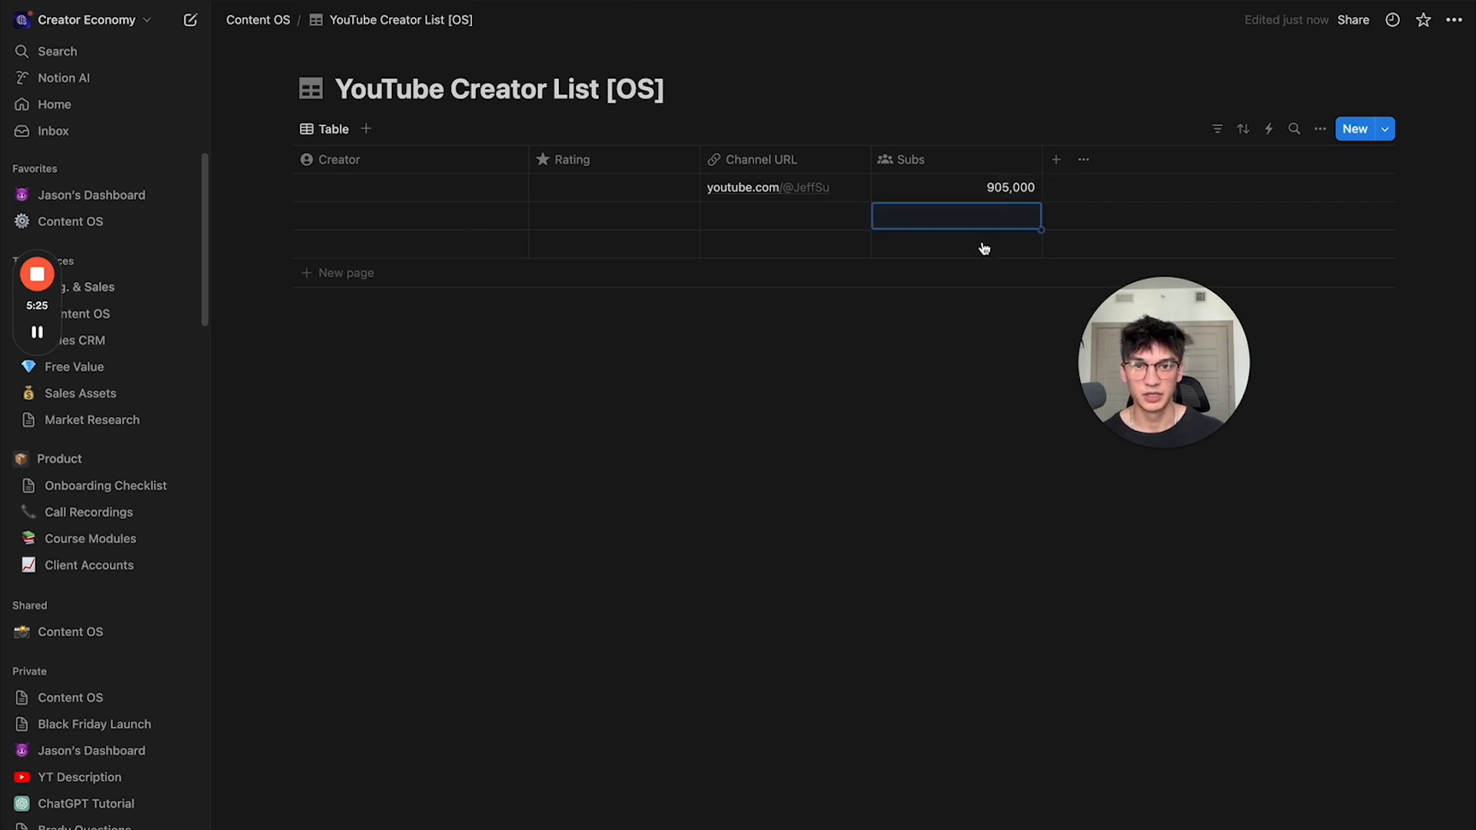
pyautogui.moveTo(1024, 163); pyautogui.dragTo(753, 177)
# Step: Create a three-star emoji option in the first row's Rating and assign it to that row
pyautogui.click(603, 188)
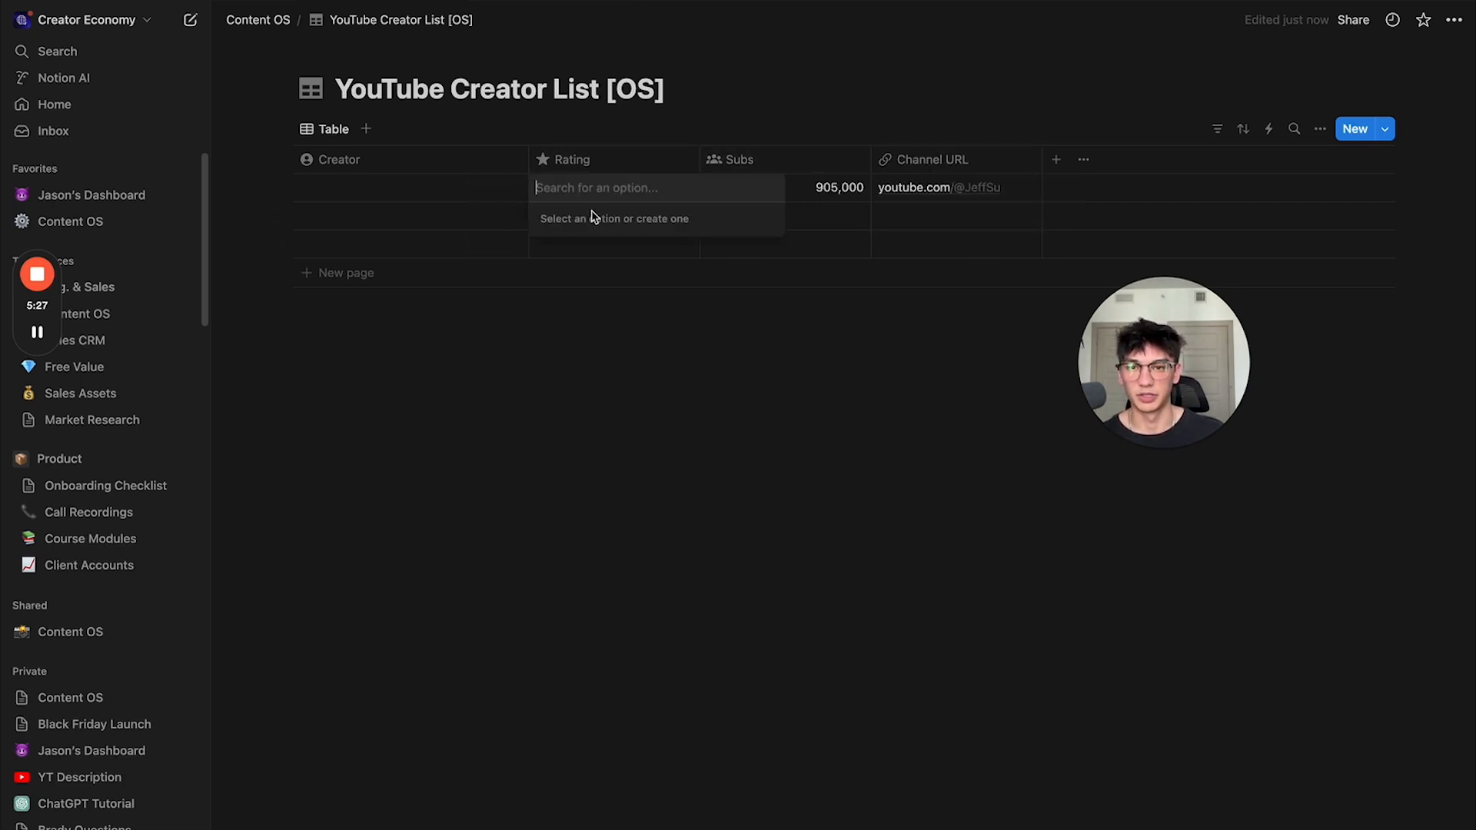
pyautogui.write(':sta')
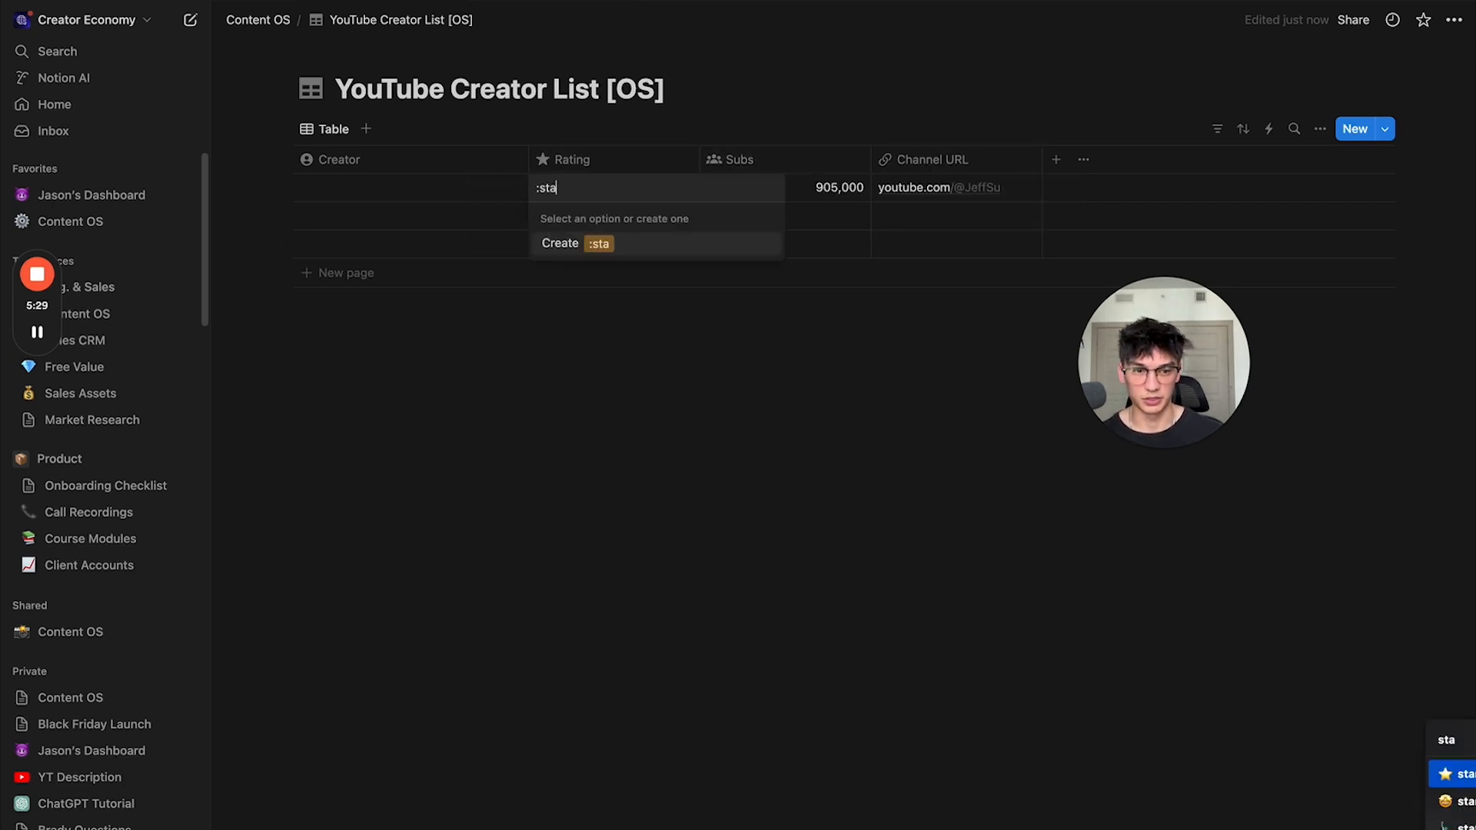
pyautogui.press('Return')
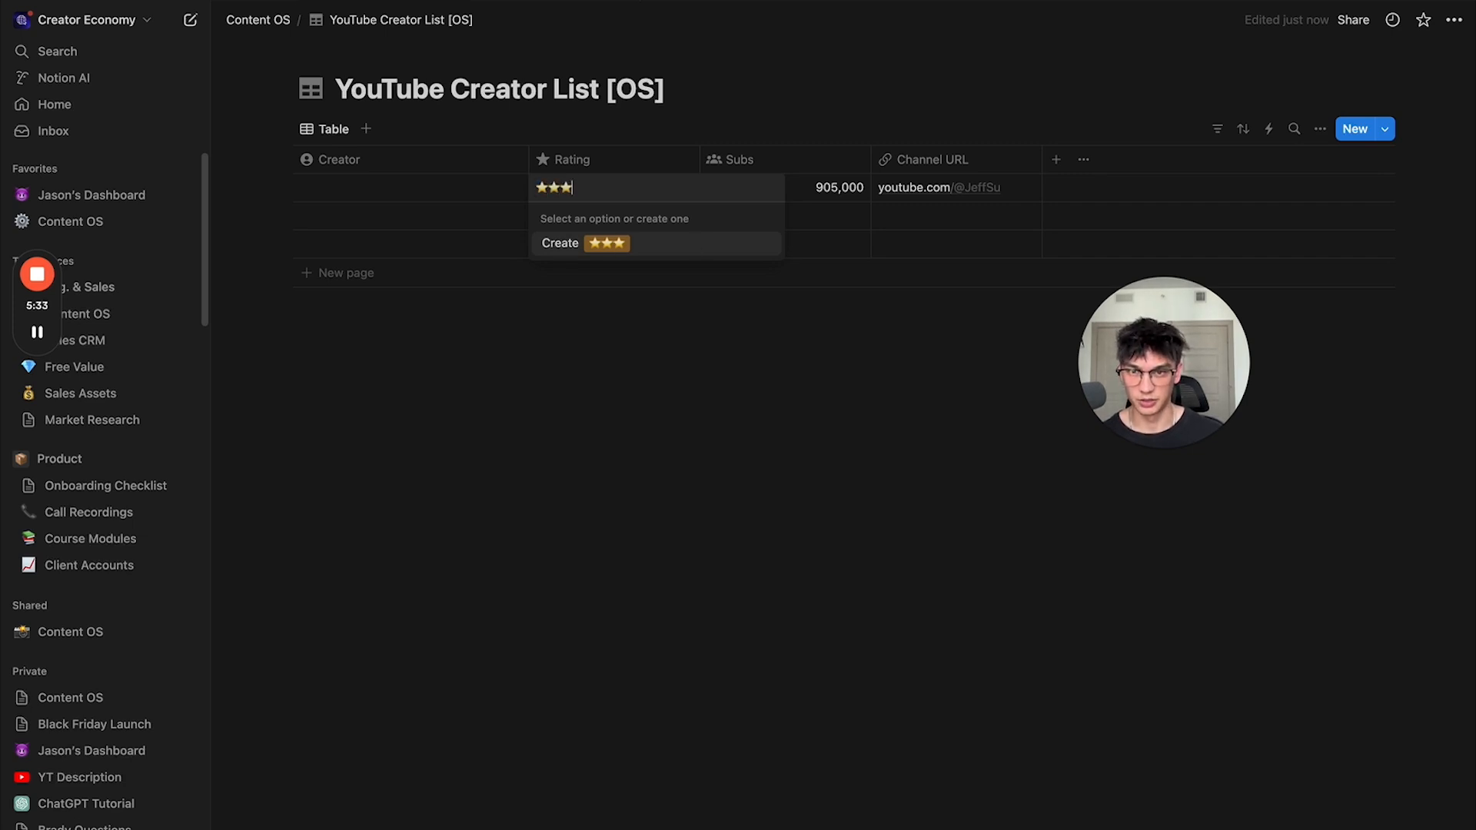
pyautogui.press('Return')
pyautogui.click(646, 188)
pyautogui.click(588, 191)
pyautogui.press('super+v')
pyautogui.press('super+v')
pyautogui.press('Return')
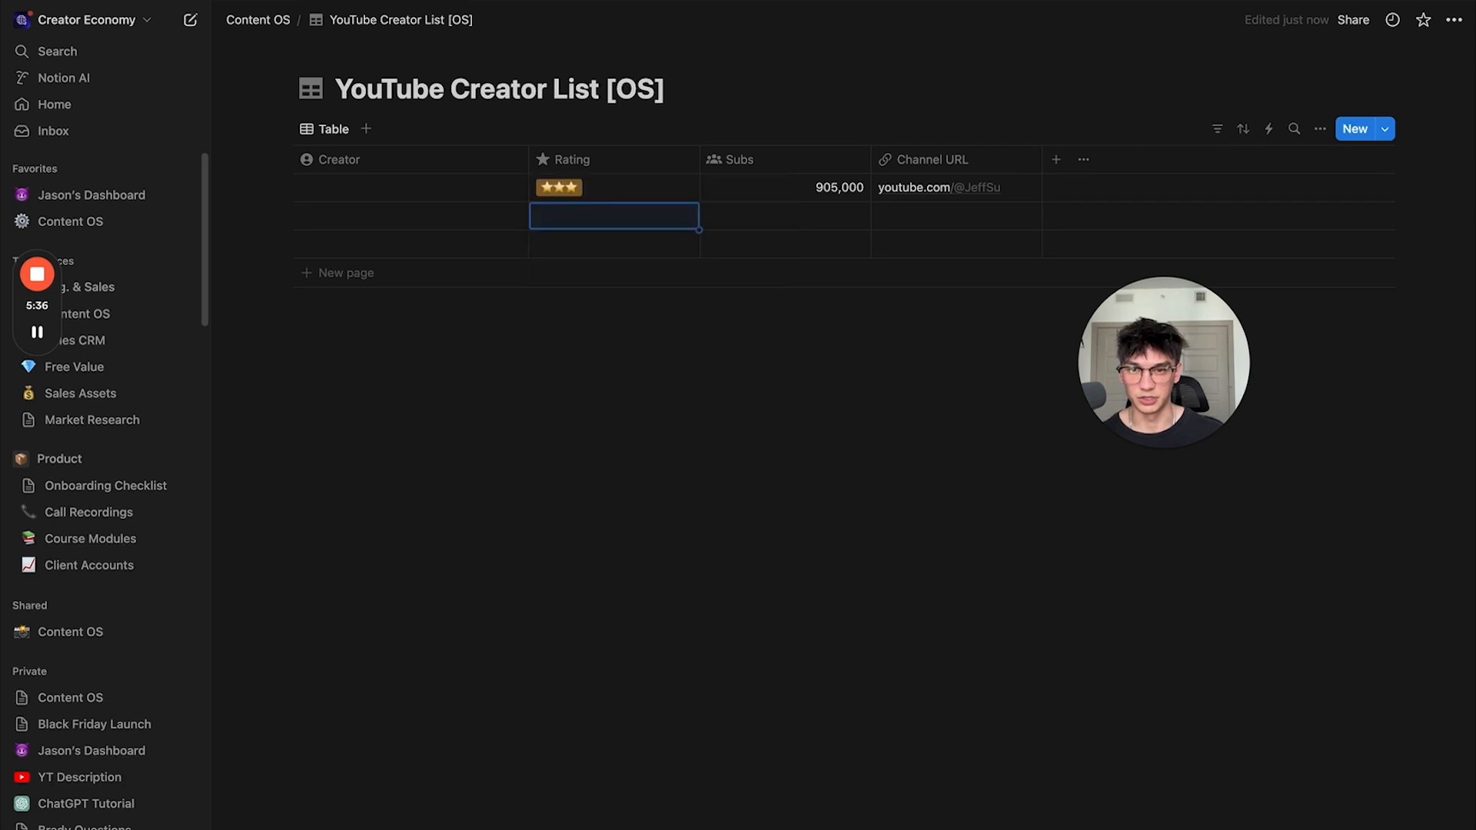
# Step: Clear the first row's rating and create a two-star emoji option
pyautogui.click(609, 193)
pyautogui.press('BackSpace')
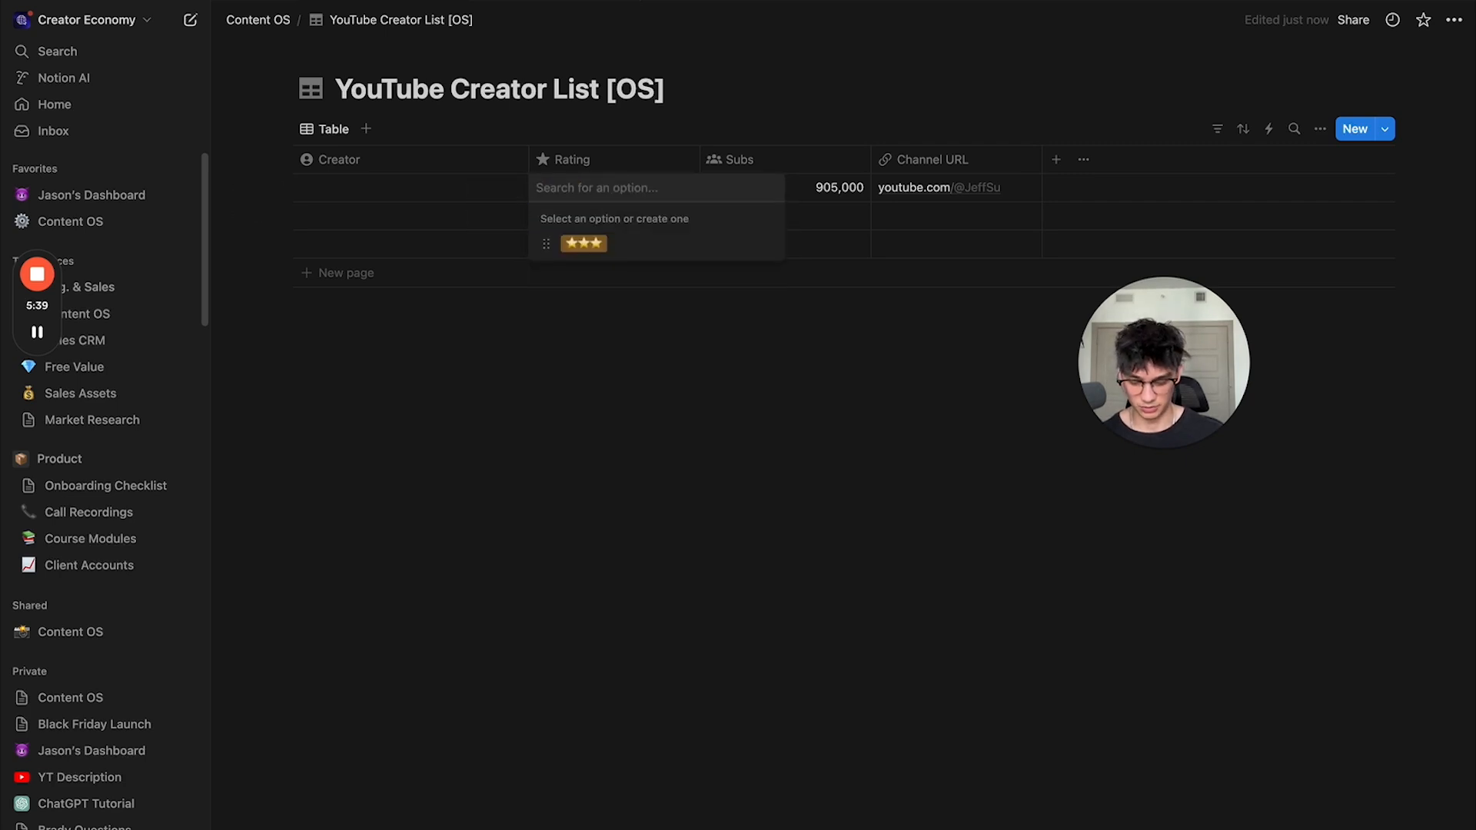
pyautogui.press('super+v')
pyautogui.press('super+v')
pyautogui.click(597, 265)
# Step: Create a one-star emoji option and set the first row's rating back to three stars
pyautogui.click(540, 189)
pyautogui.click(574, 190)
pyautogui.press('super+v')
pyautogui.click(598, 291)
pyautogui.click(567, 191)
pyautogui.click(599, 245)
# Step: Recolor the Rating options, making three stars green and two stars blue
pyautogui.click(576, 192)
pyautogui.click(767, 246)
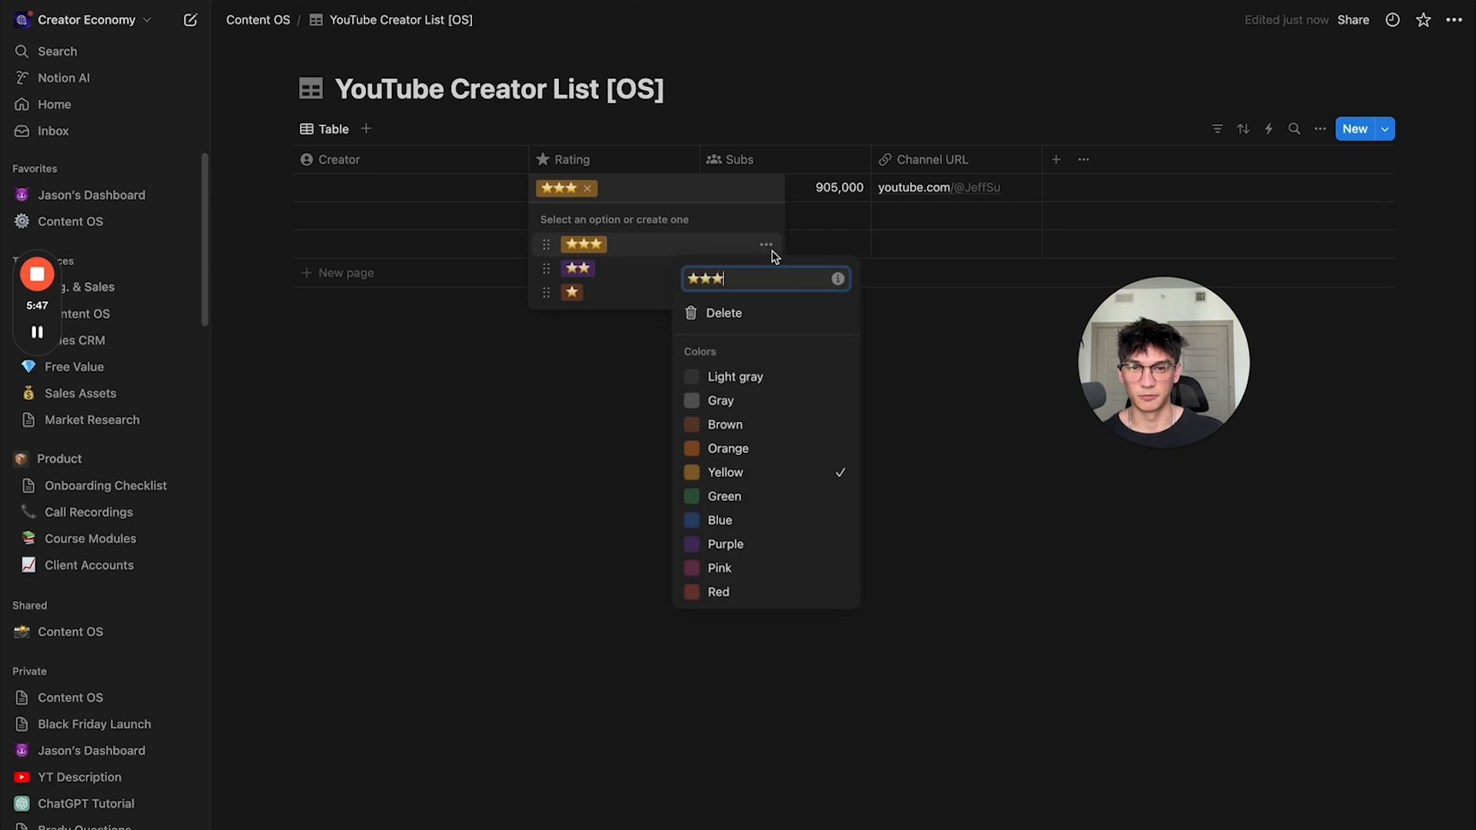
pyautogui.click(741, 496)
pyautogui.press('Escape')
pyautogui.click(765, 268)
pyautogui.click(751, 547)
pyautogui.press('Escape')
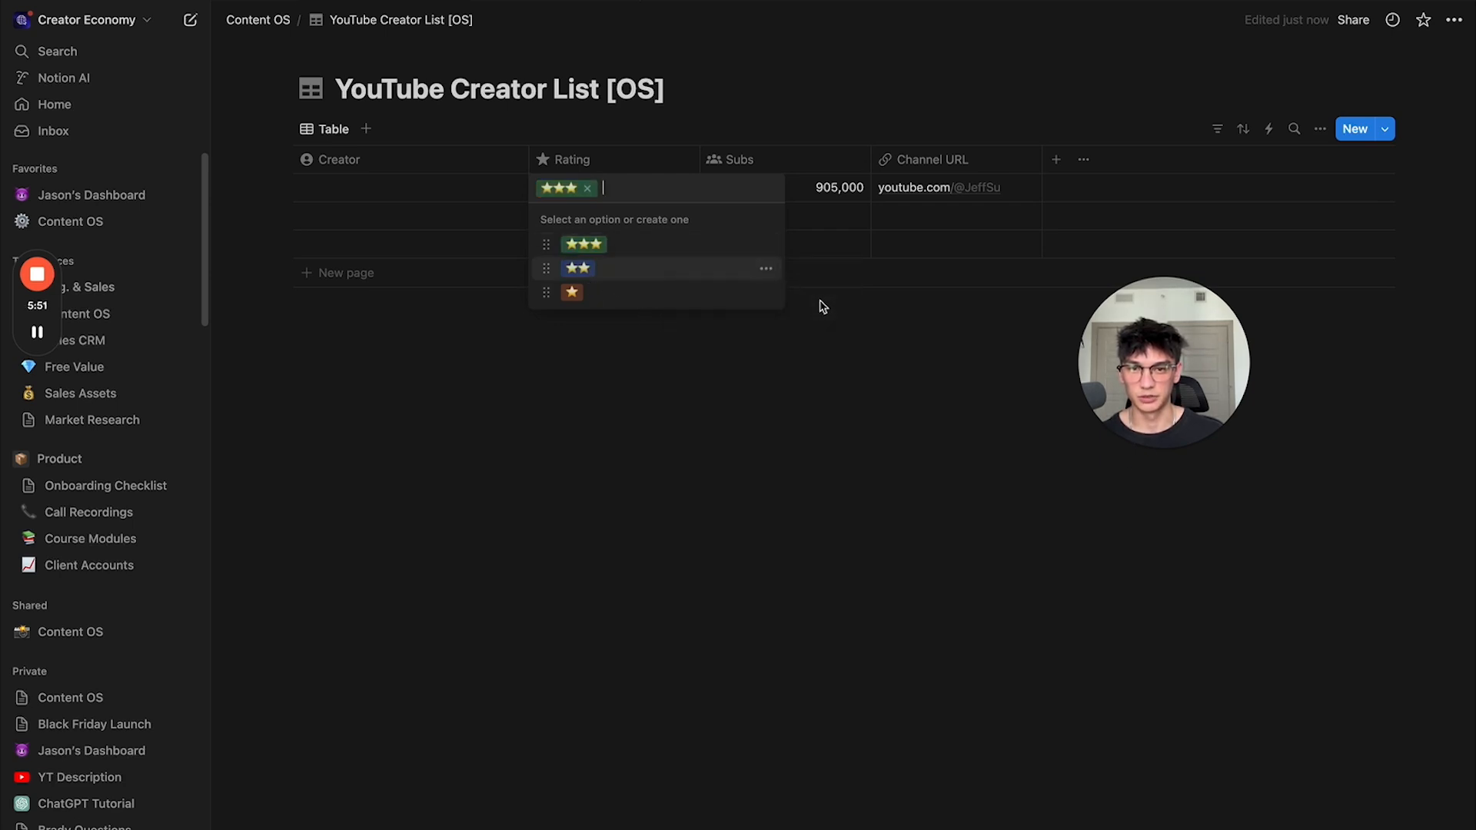
# Step: Try red and settle on orange for the one-star Rating option, and open the first row's Creator cell for editing
pyautogui.click(766, 292)
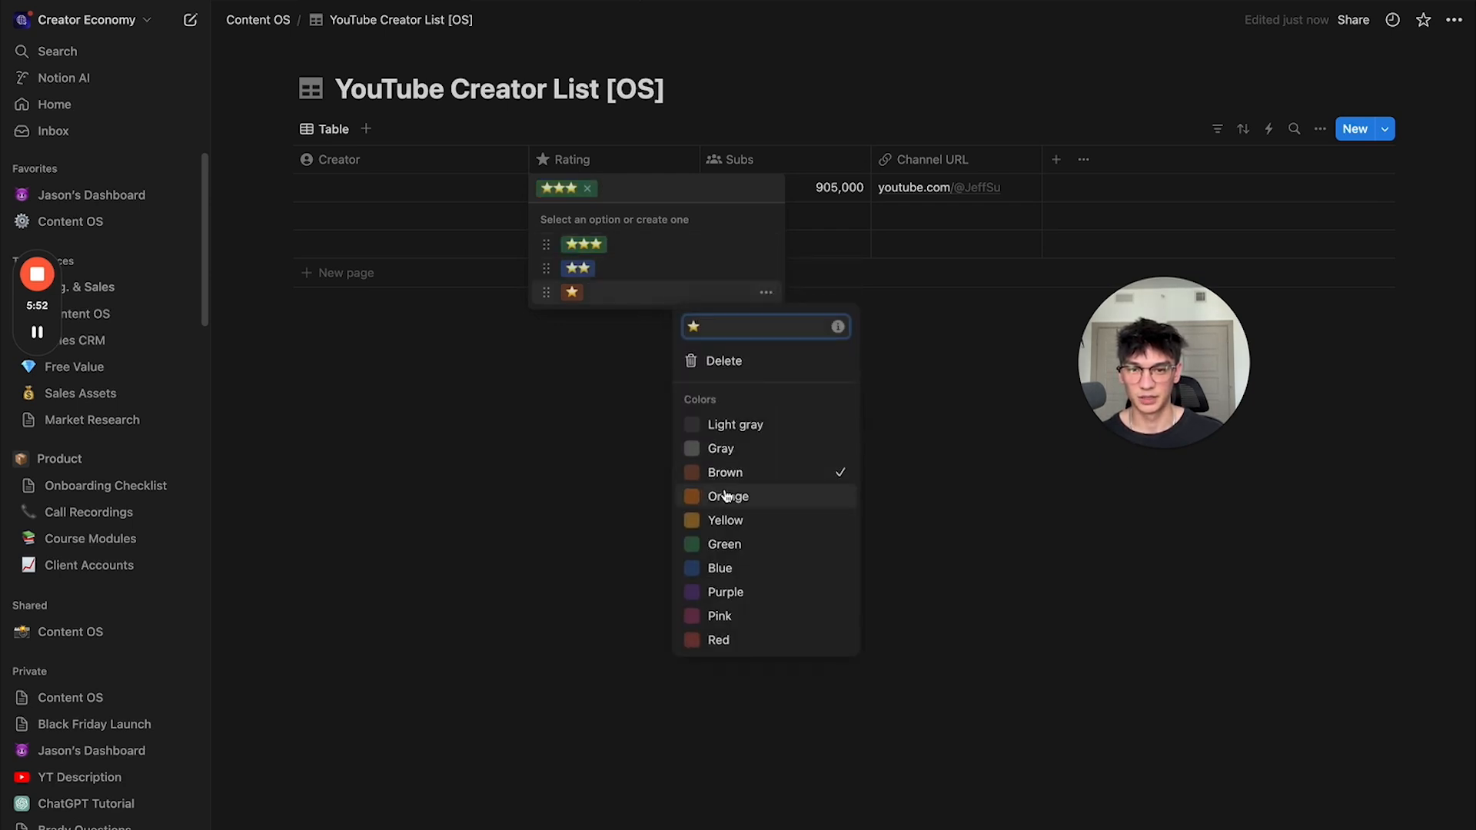
pyautogui.click(717, 644)
pyautogui.press('Escape')
pyautogui.click(765, 293)
pyautogui.click(751, 500)
pyautogui.press('Escape')
pyautogui.press('Escape')
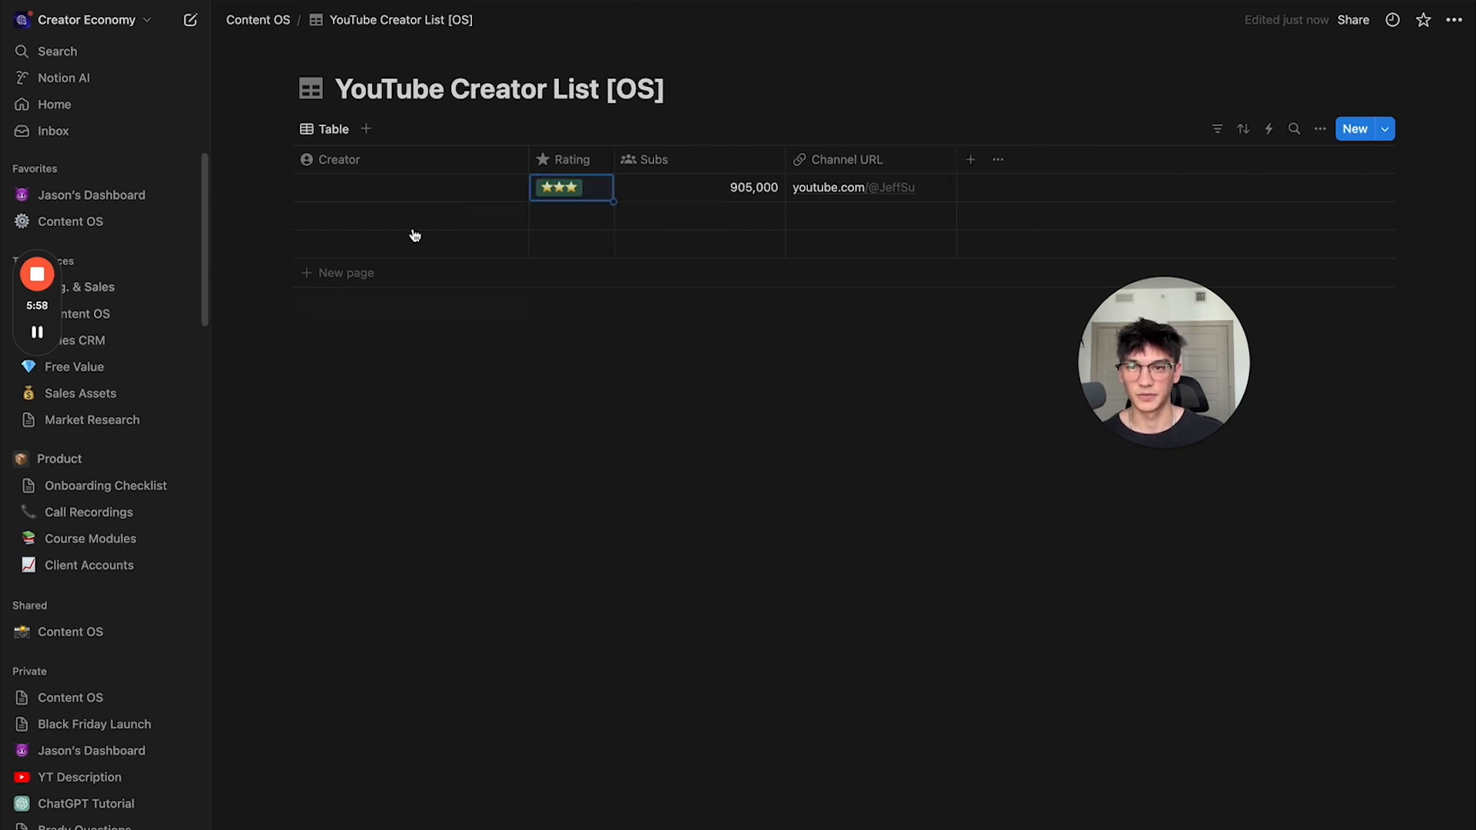
pyautogui.press('Left')
pyautogui.press('Return')
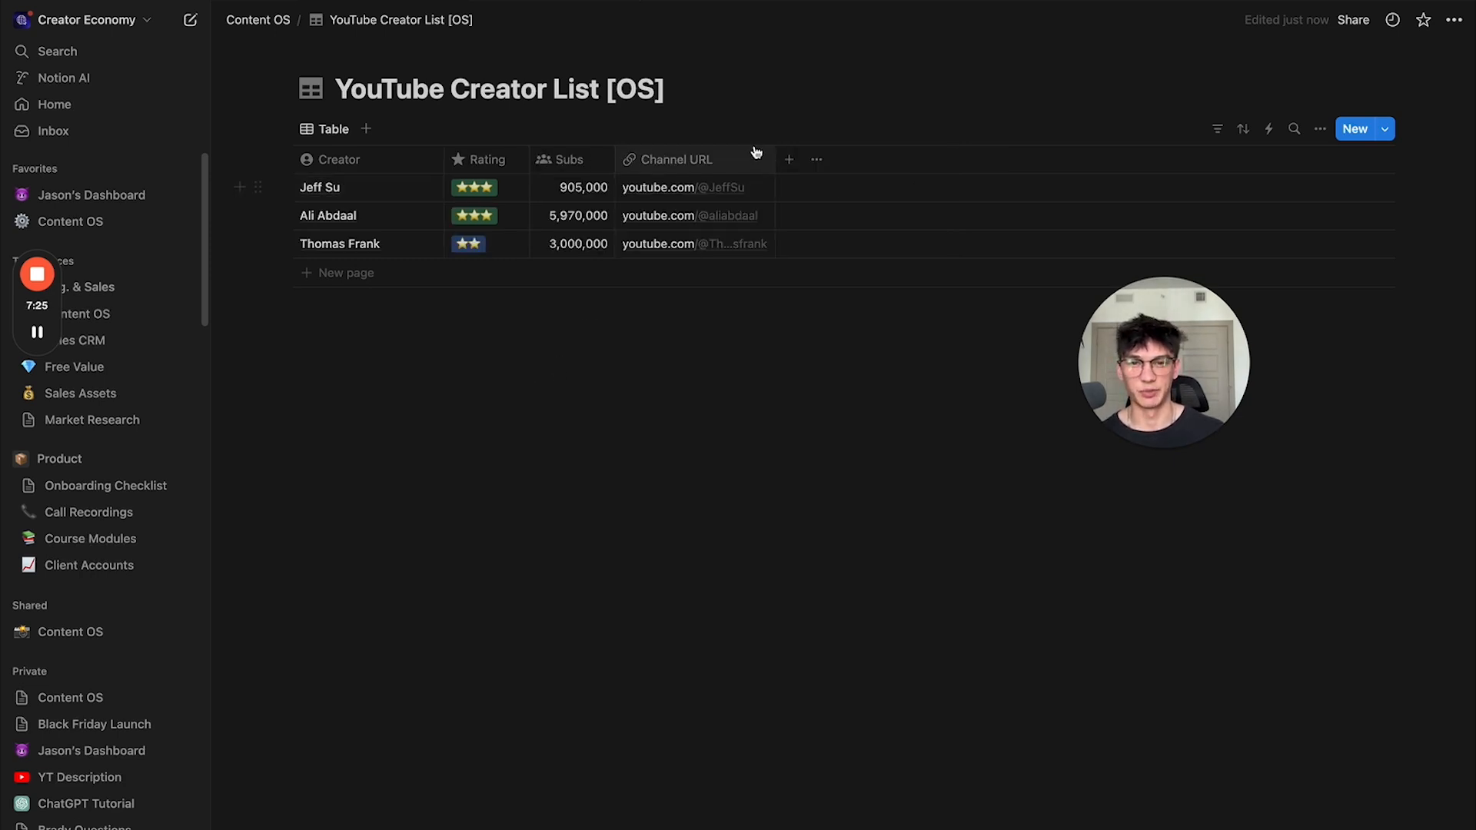
# Step: Add a Select property named Niche to the creator list
pyautogui.click(788, 159)
pyautogui.write('sele')
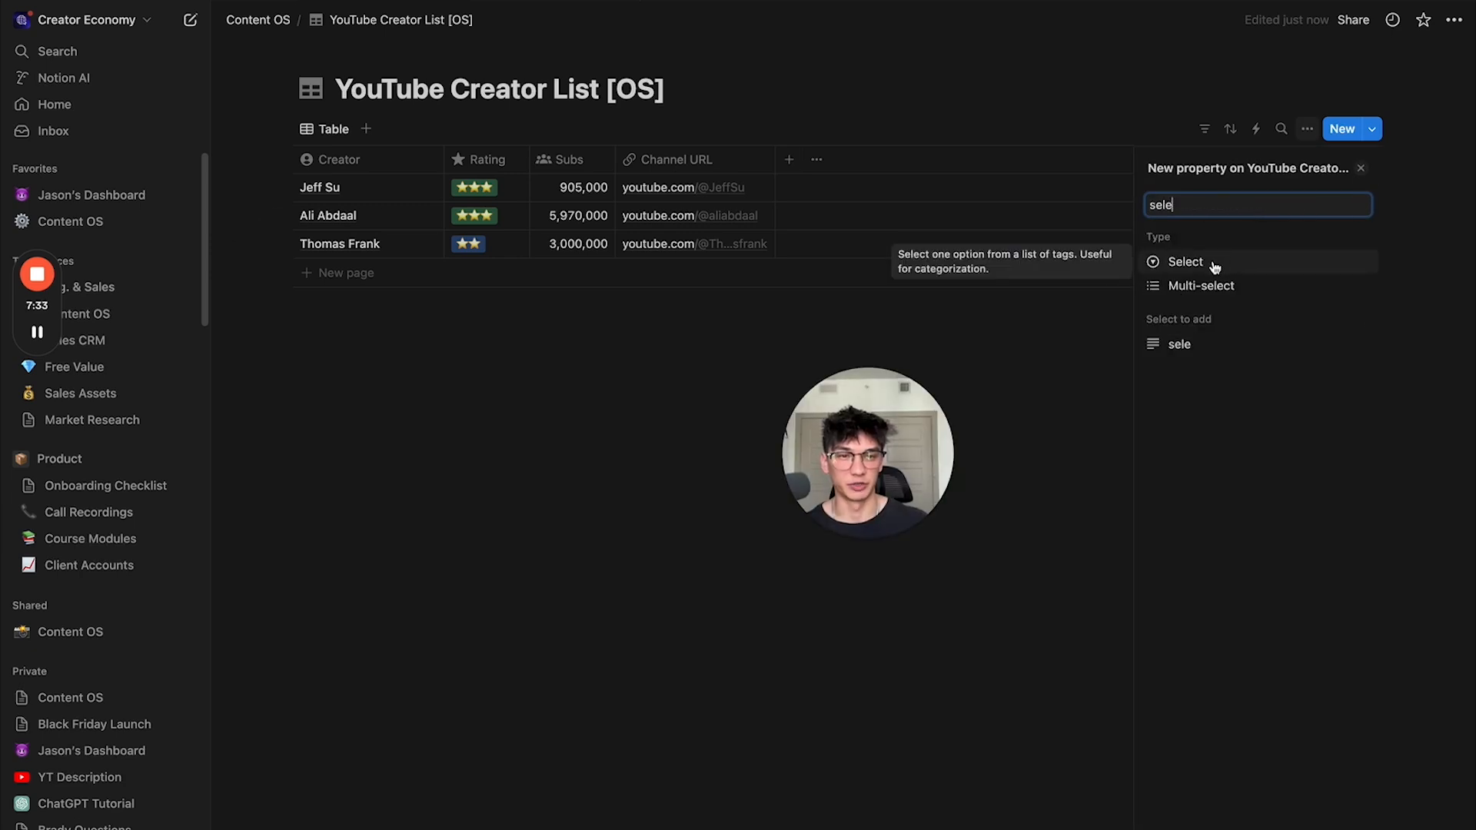
pyautogui.click(1214, 267)
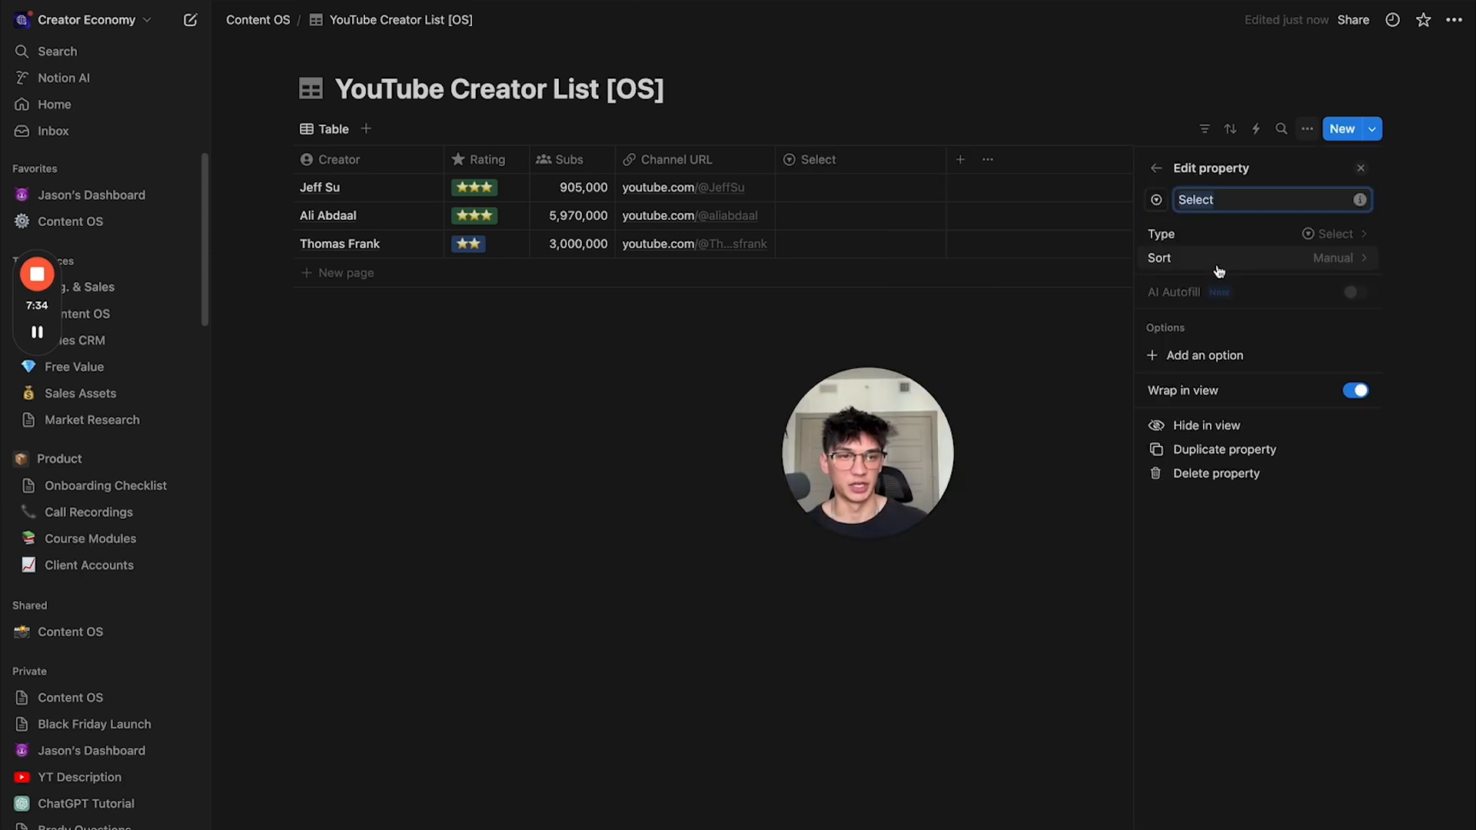
pyautogui.write('Niche')
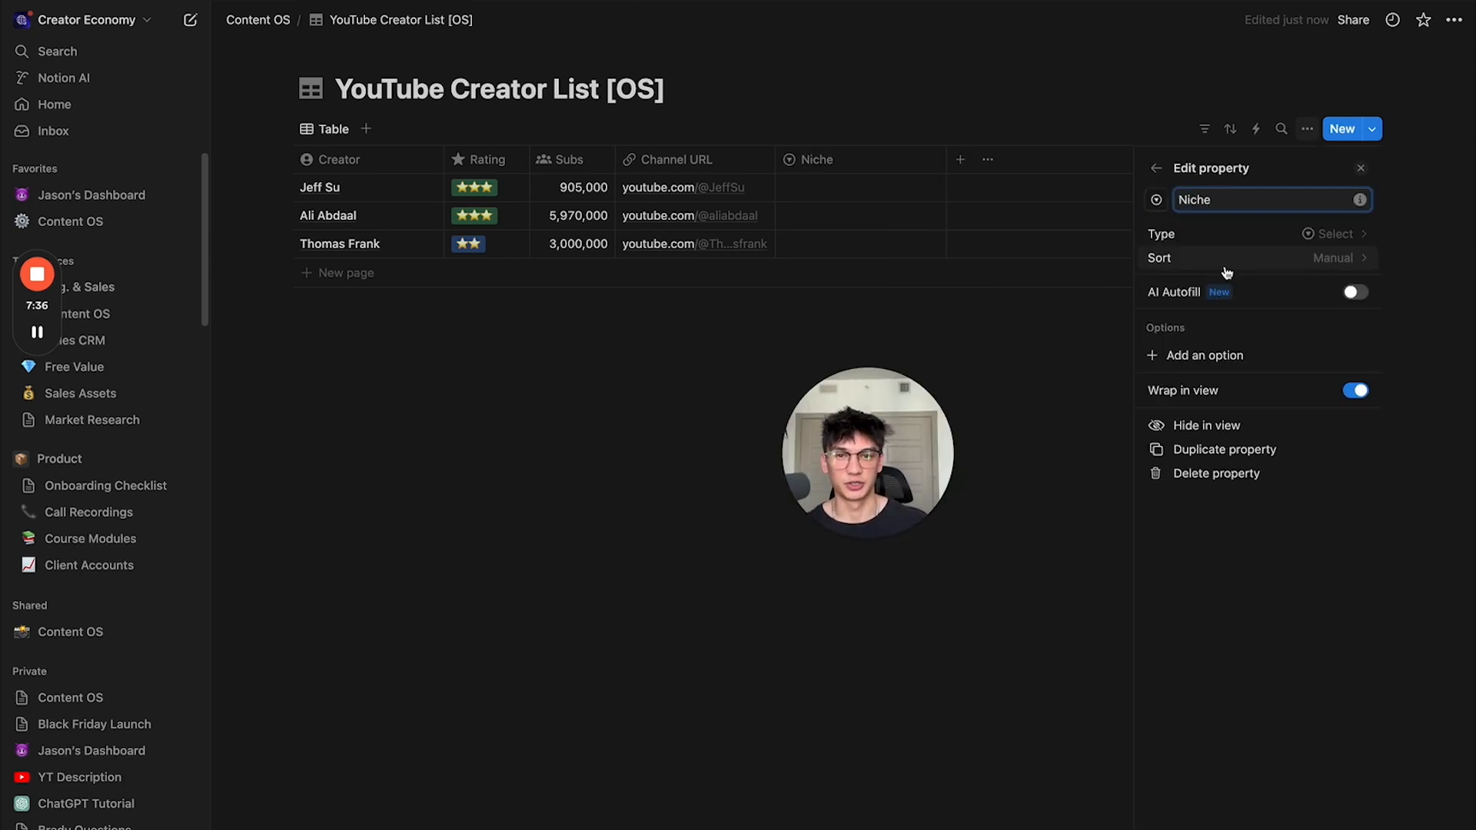
# Step: Create a Productivity option in the first row's Niche and color it yellow
pyautogui.click(816, 202)
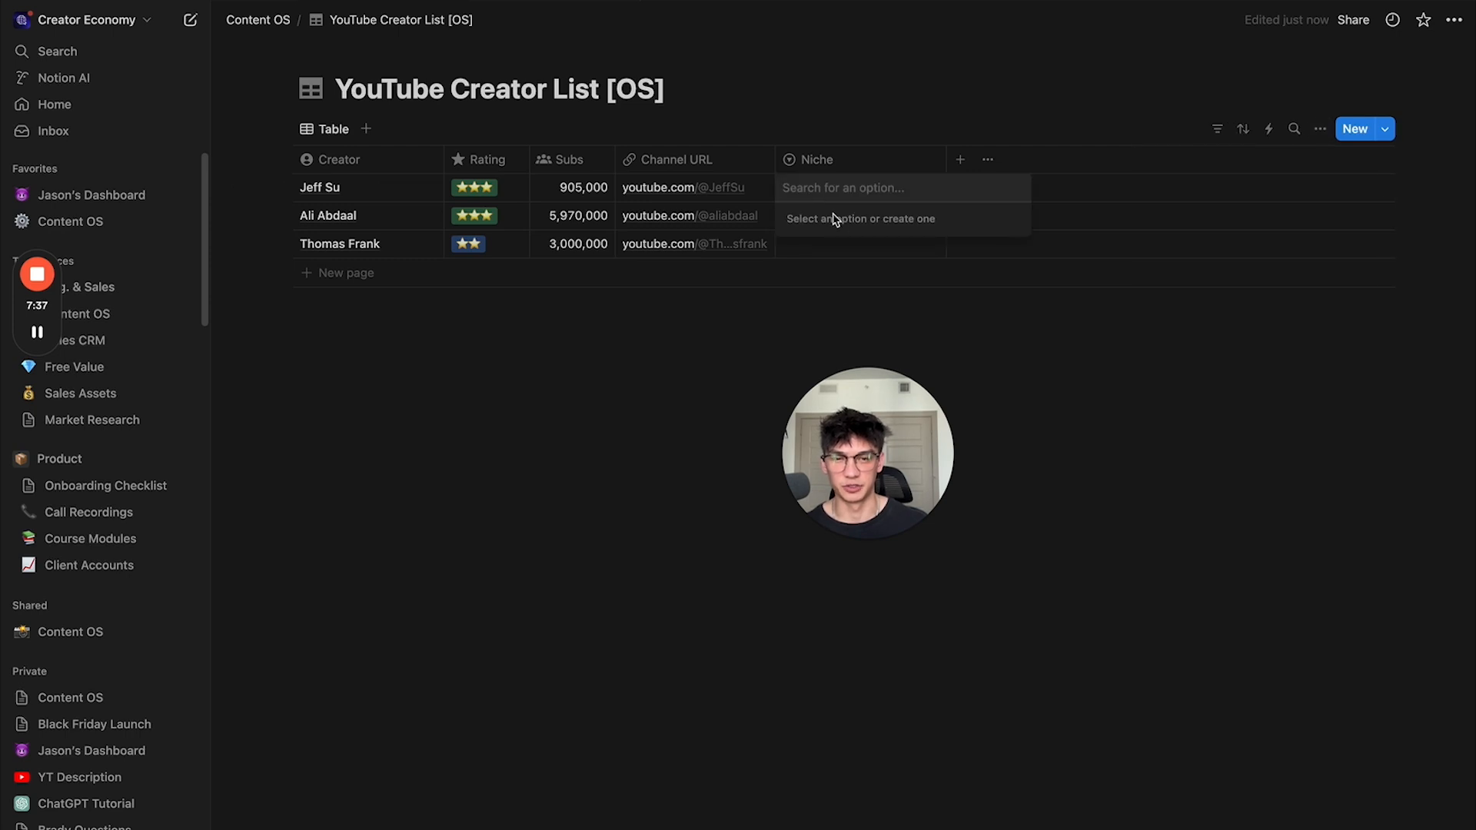
pyautogui.write('P{rooductivity')
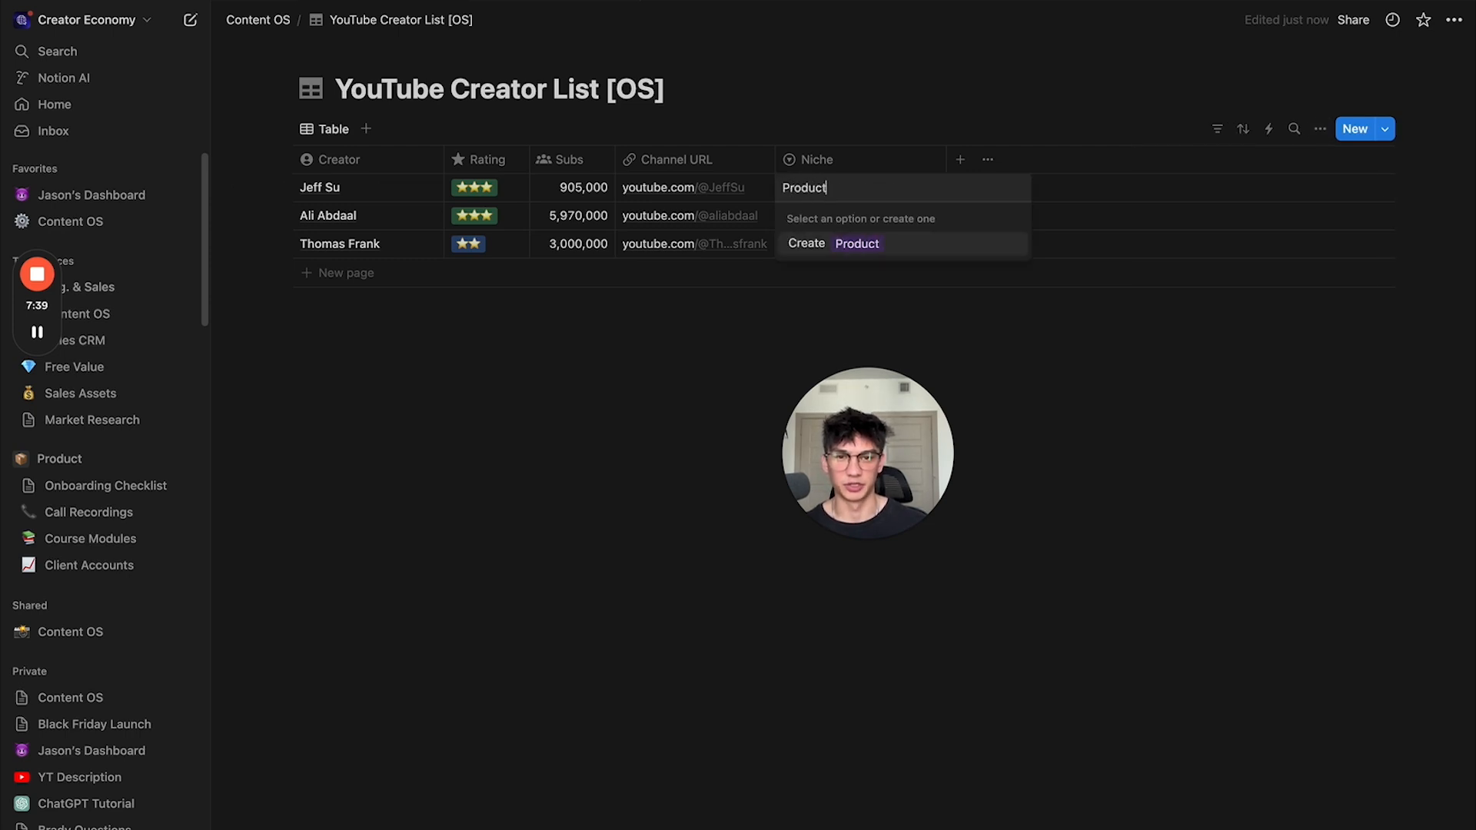
pyautogui.press('Return')
pyautogui.click(857, 192)
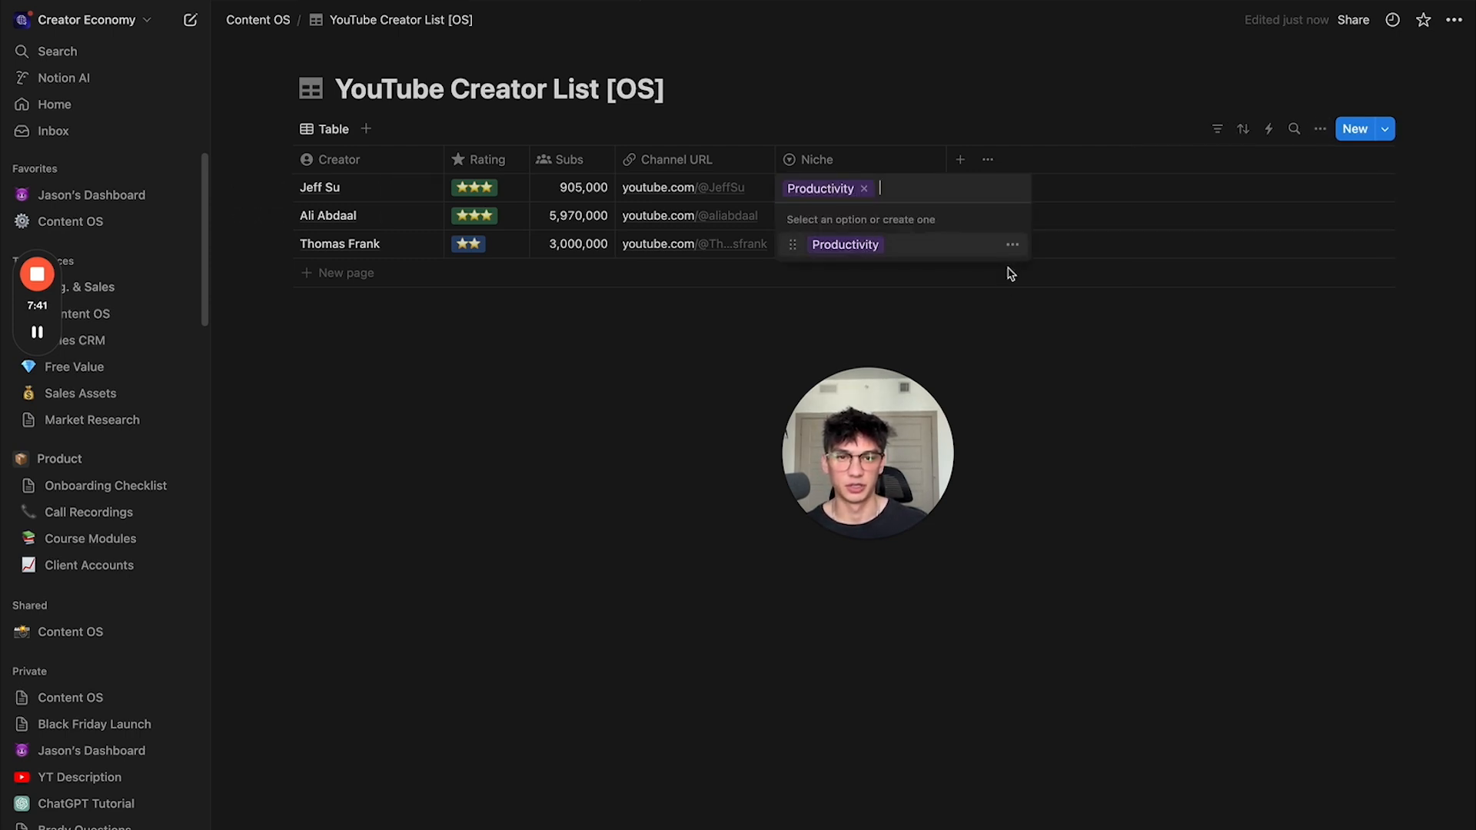
pyautogui.click(1011, 245)
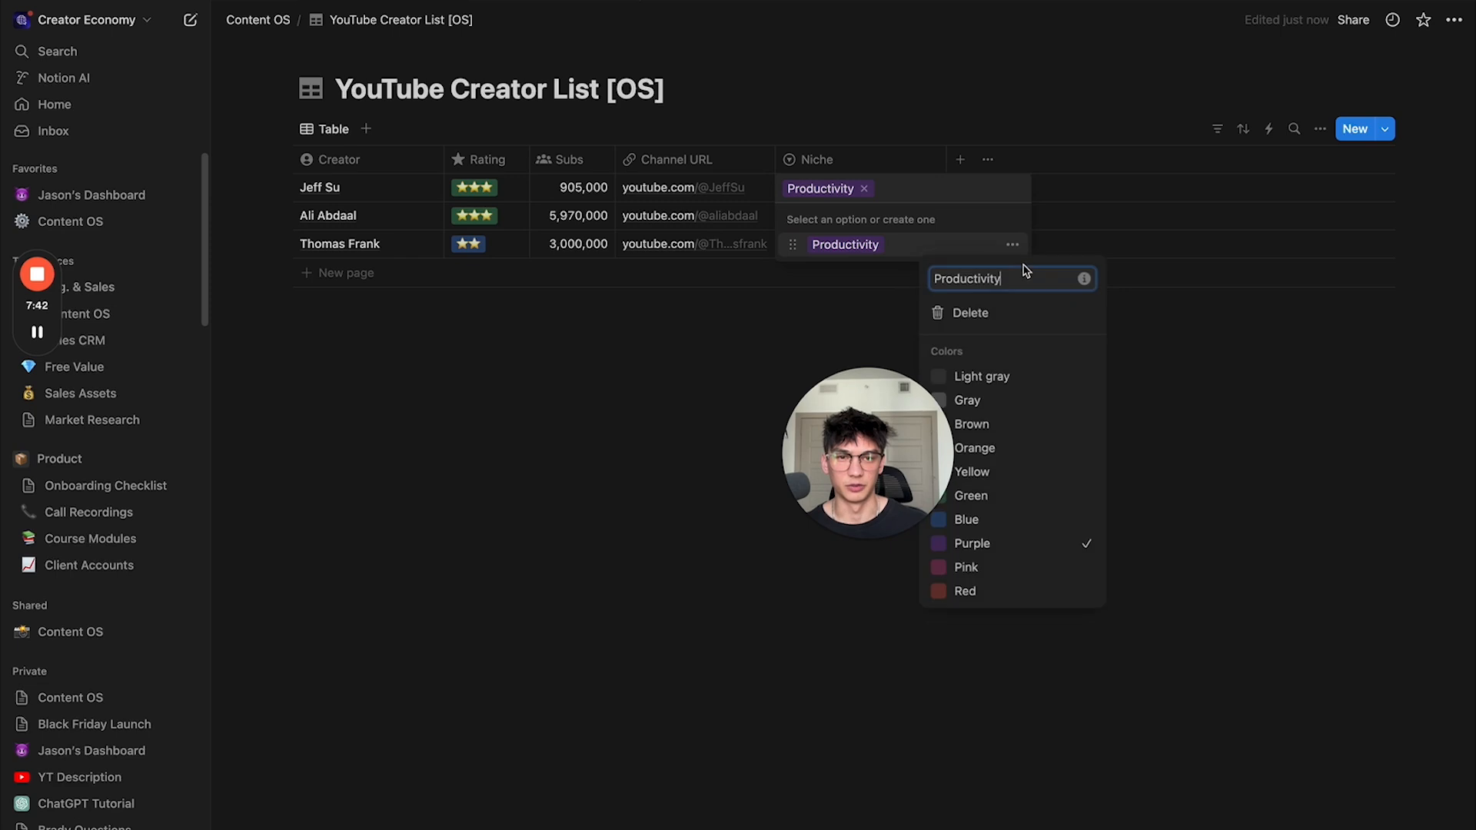
pyautogui.click(984, 472)
pyautogui.press('Escape')
pyautogui.press('Escape')
# Step: Create a purple Personal Brand niche for the second row and assign Productivity to the third row
pyautogui.click(836, 227)
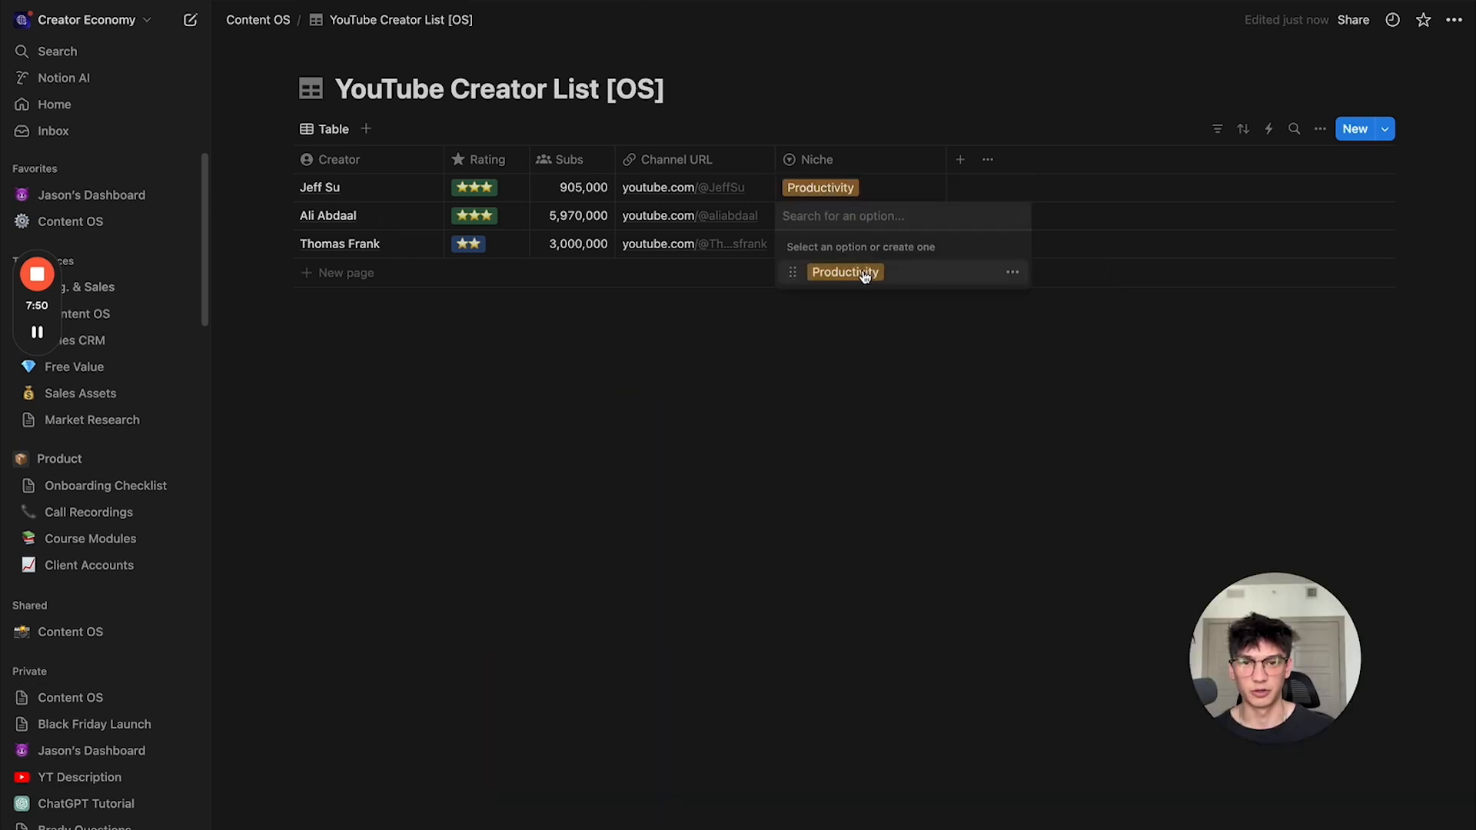
pyautogui.write('Person')
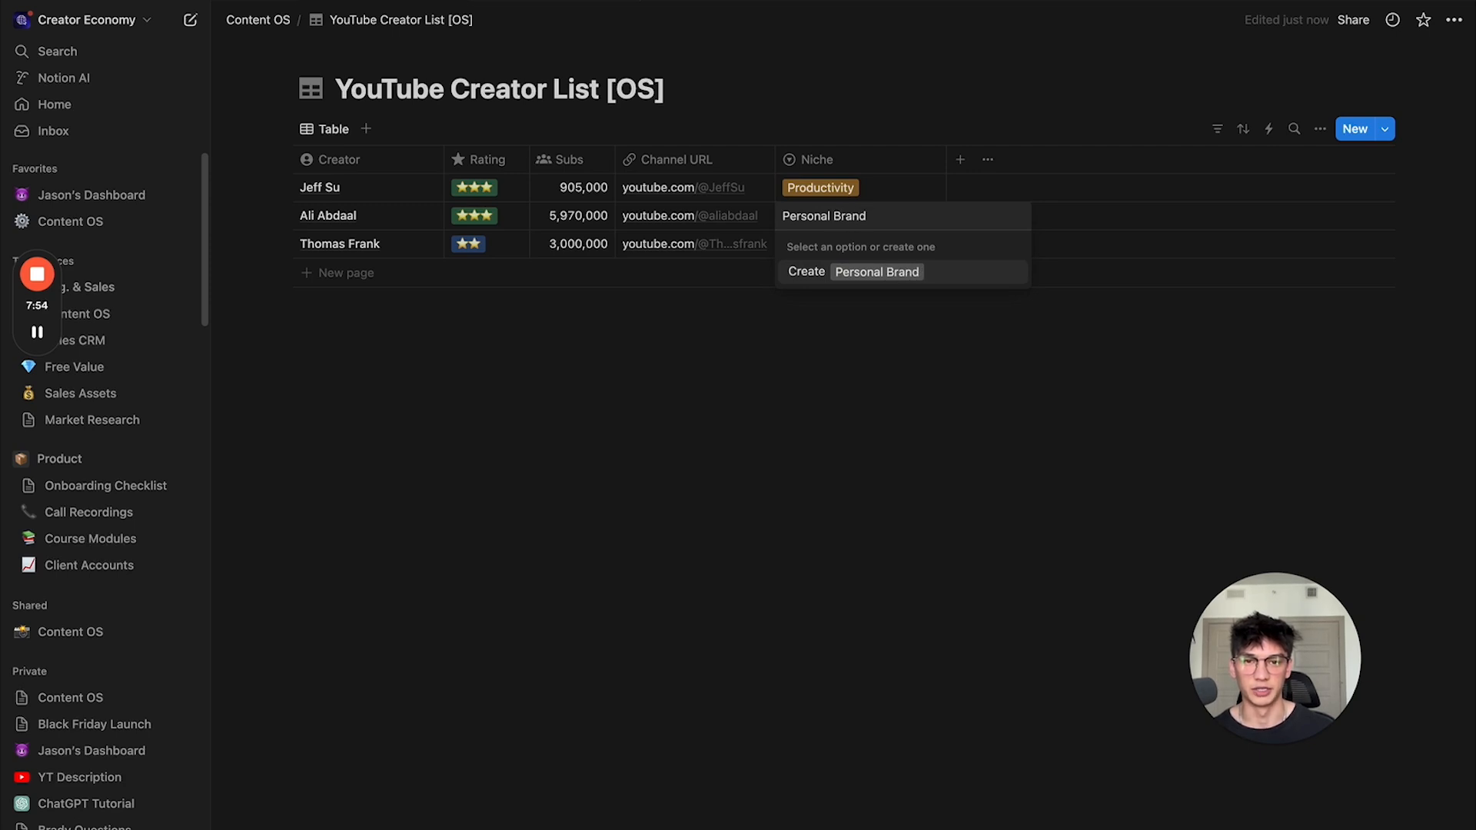
pyautogui.write('al Brand')
pyautogui.press('Return')
pyautogui.click(872, 225)
pyautogui.click(1017, 301)
pyautogui.click(997, 600)
pyautogui.press('Escape')
pyautogui.press('Escape')
pyautogui.click(844, 248)
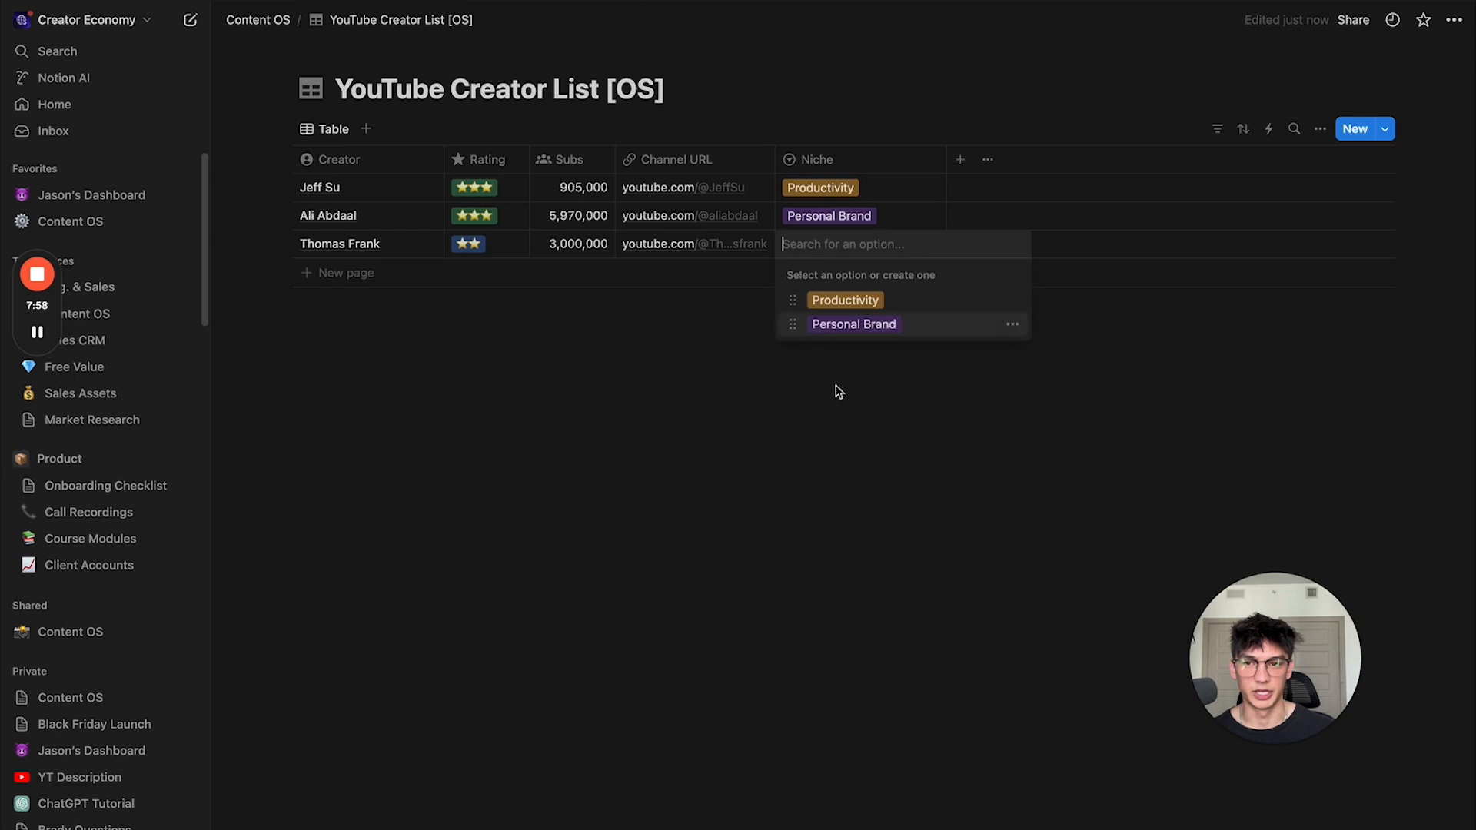
pyautogui.click(843, 299)
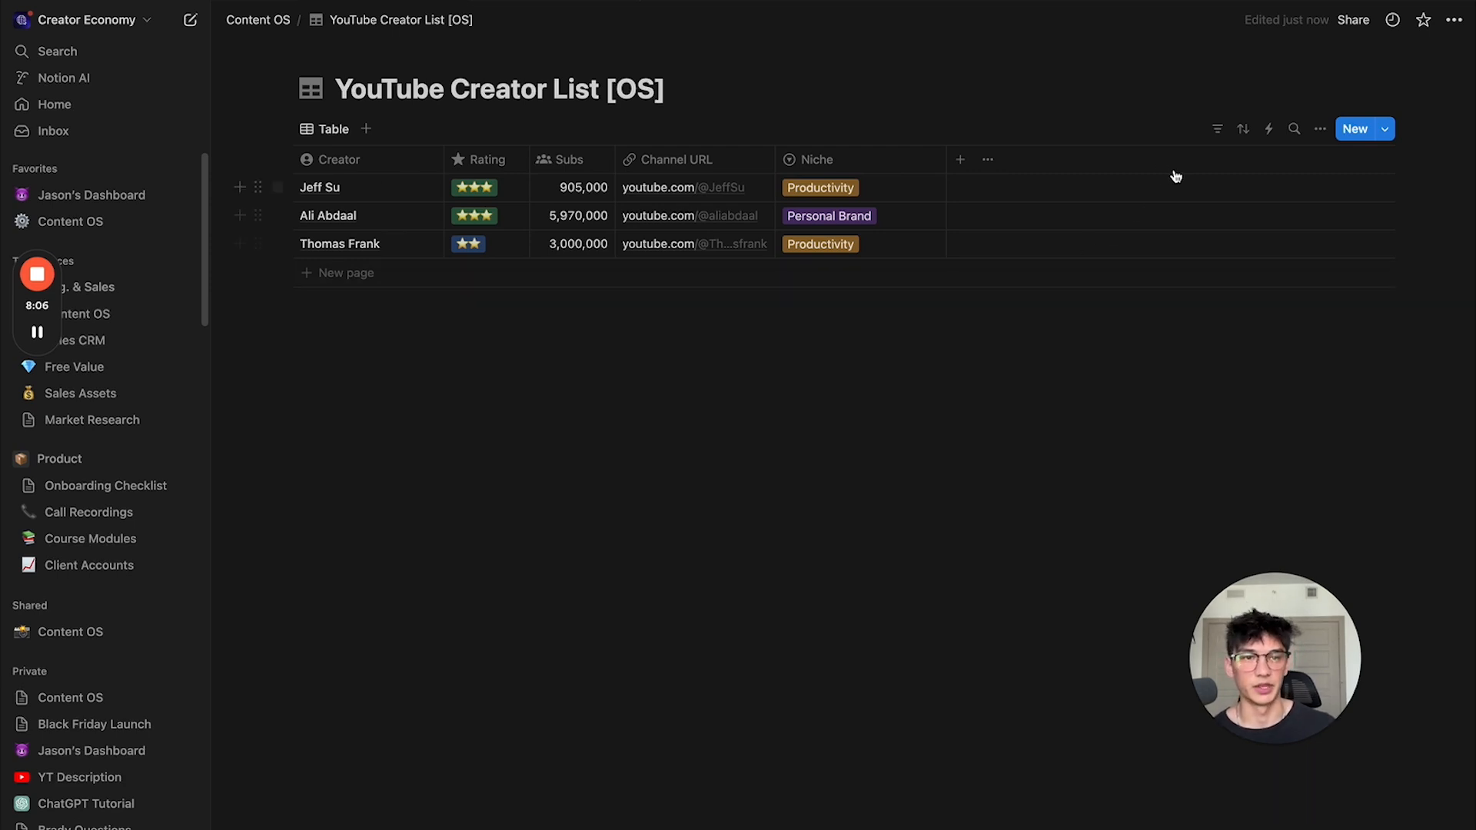
# Step: Sort the creator list by Subs in descending order and collapse the sort and filter bar
pyautogui.click(1245, 136)
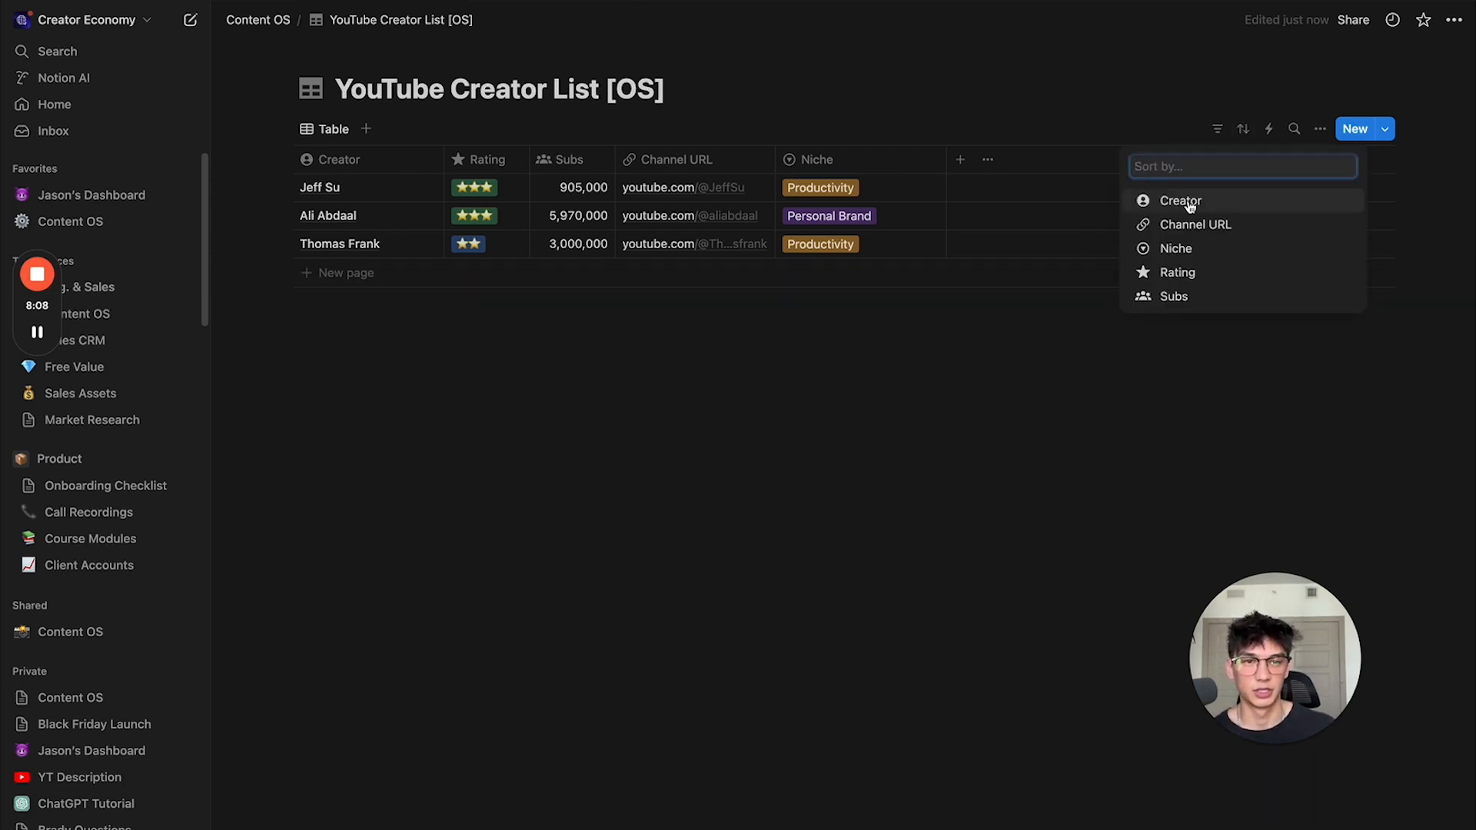
pyautogui.click(1188, 295)
pyautogui.click(361, 206)
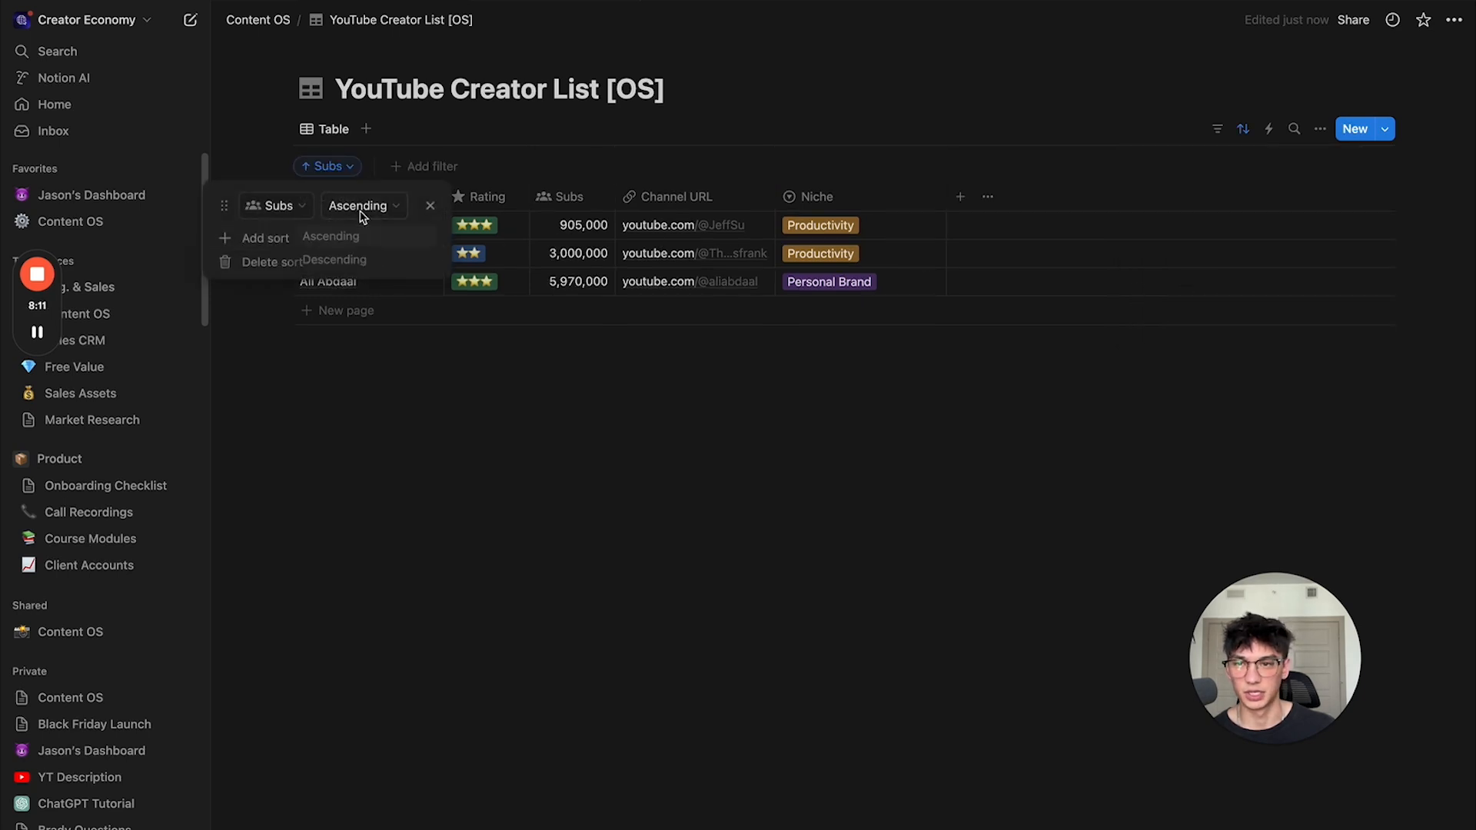
pyautogui.click(356, 262)
pyautogui.click(1003, 182)
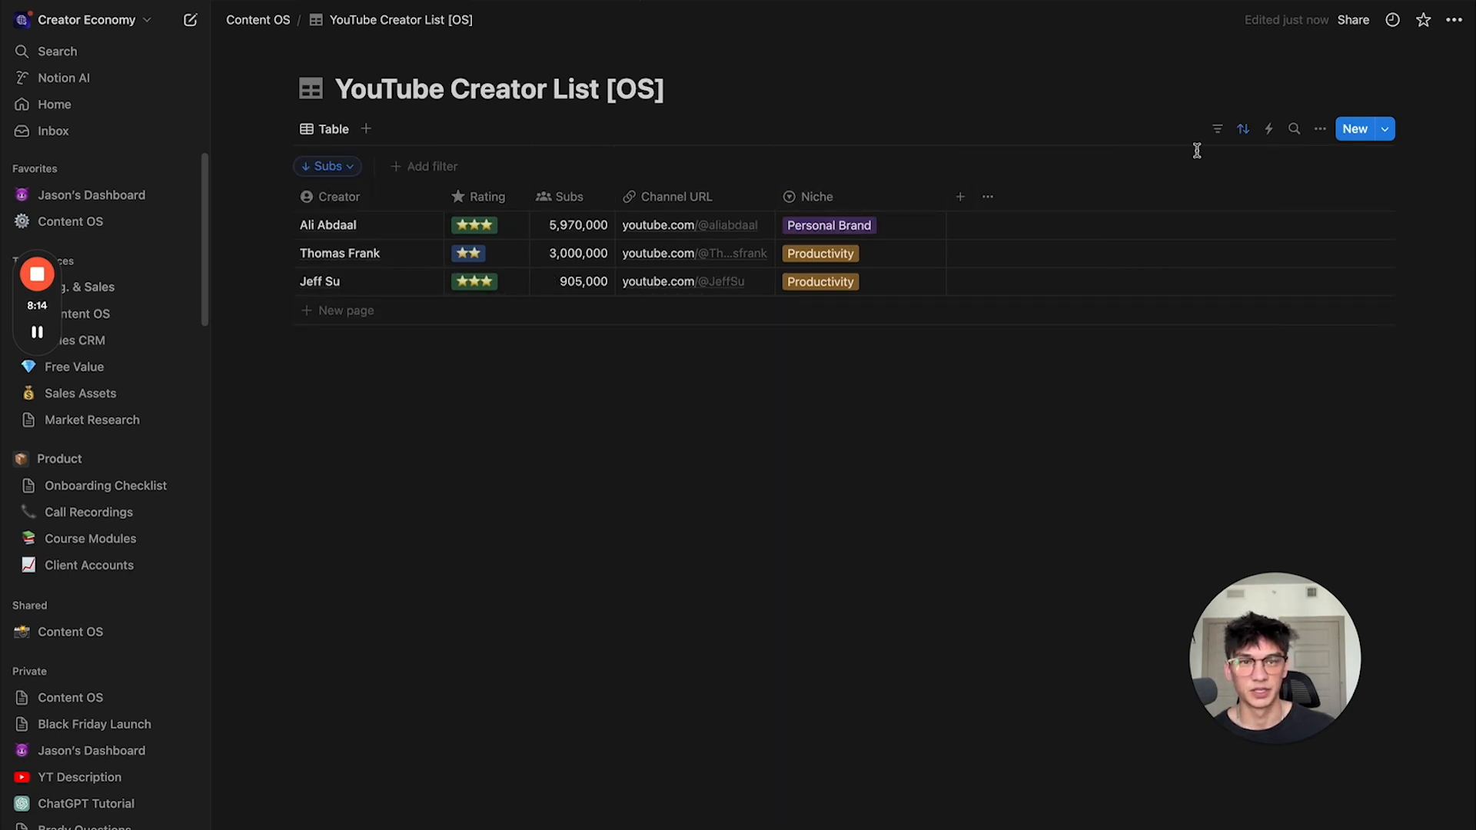
pyautogui.click(1219, 132)
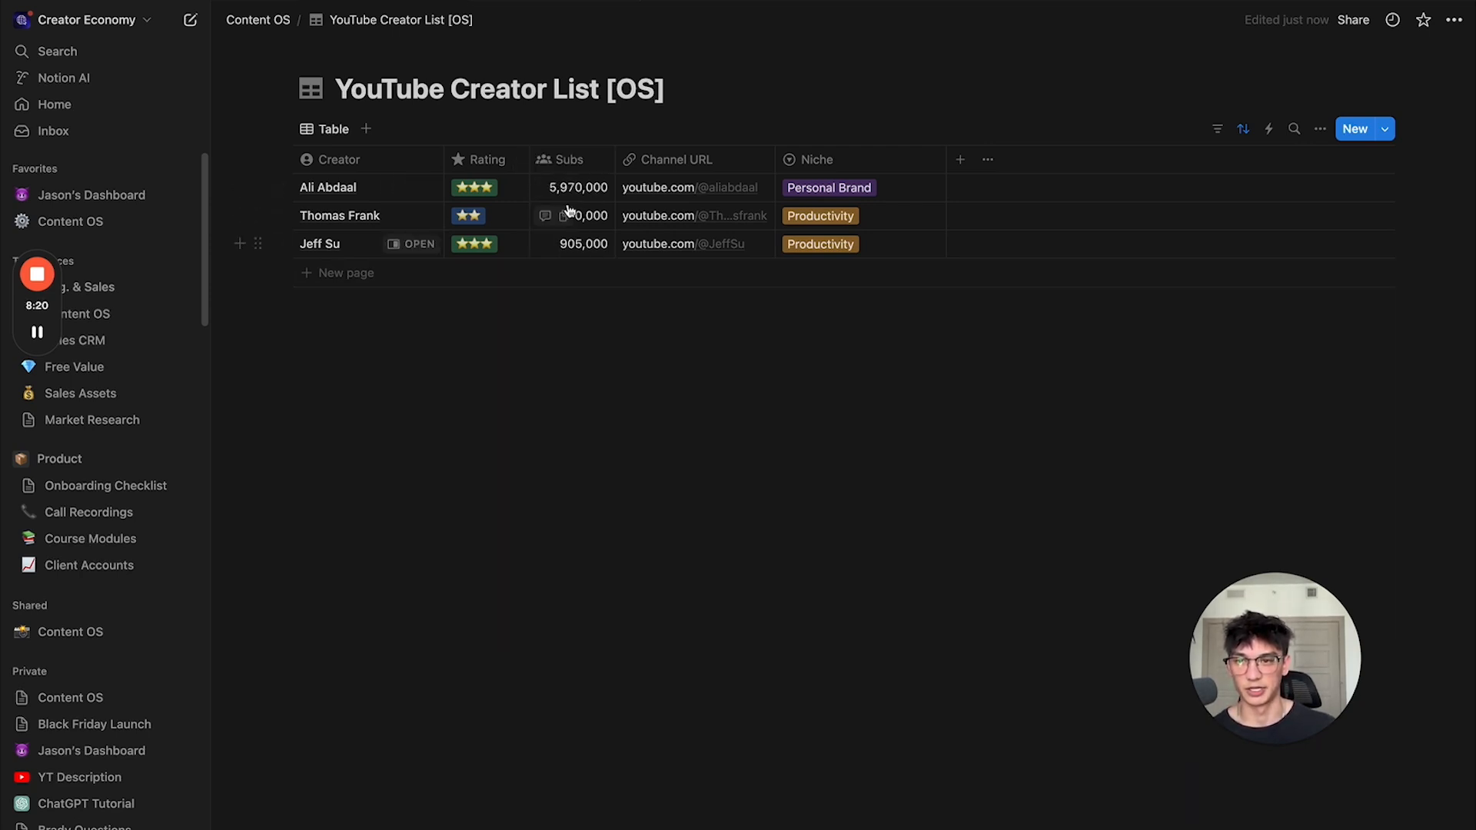
# Step: Add a view linked to YouTube Creator List [OS] beside the Board view on the Content OS page and hide its database title
pyautogui.click(278, 30)
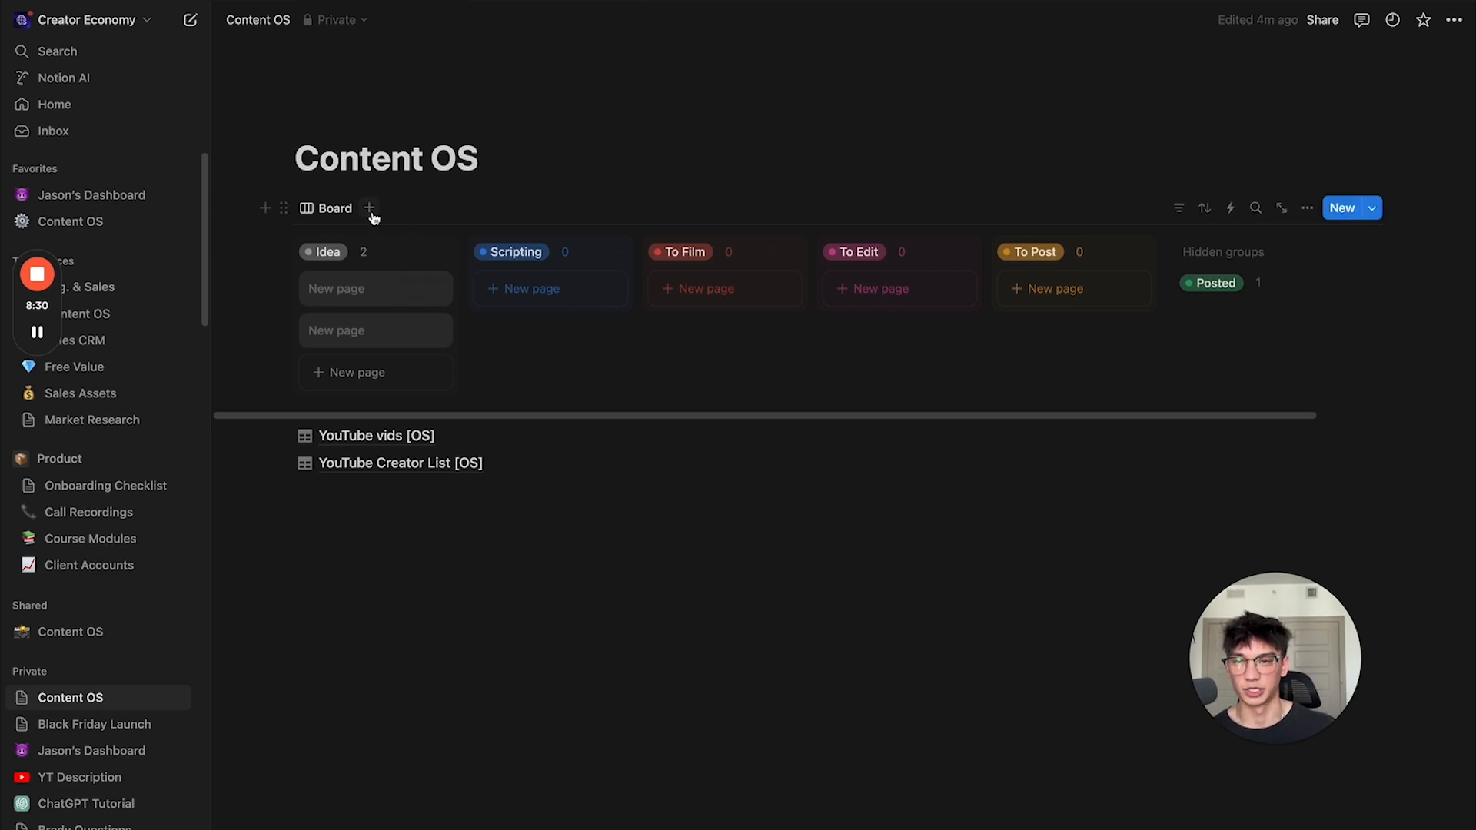
pyautogui.click(371, 209)
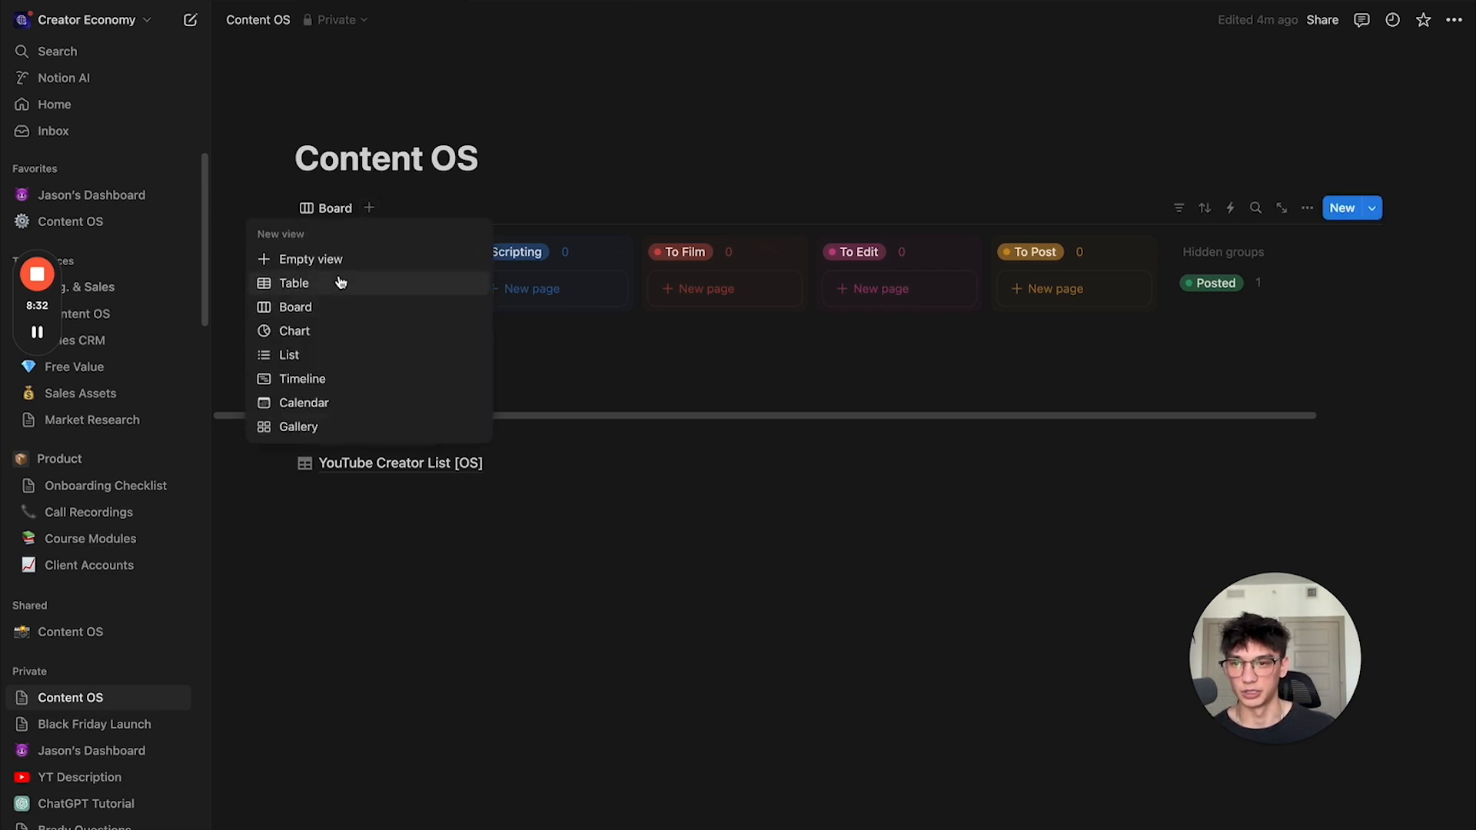
pyautogui.click(380, 260)
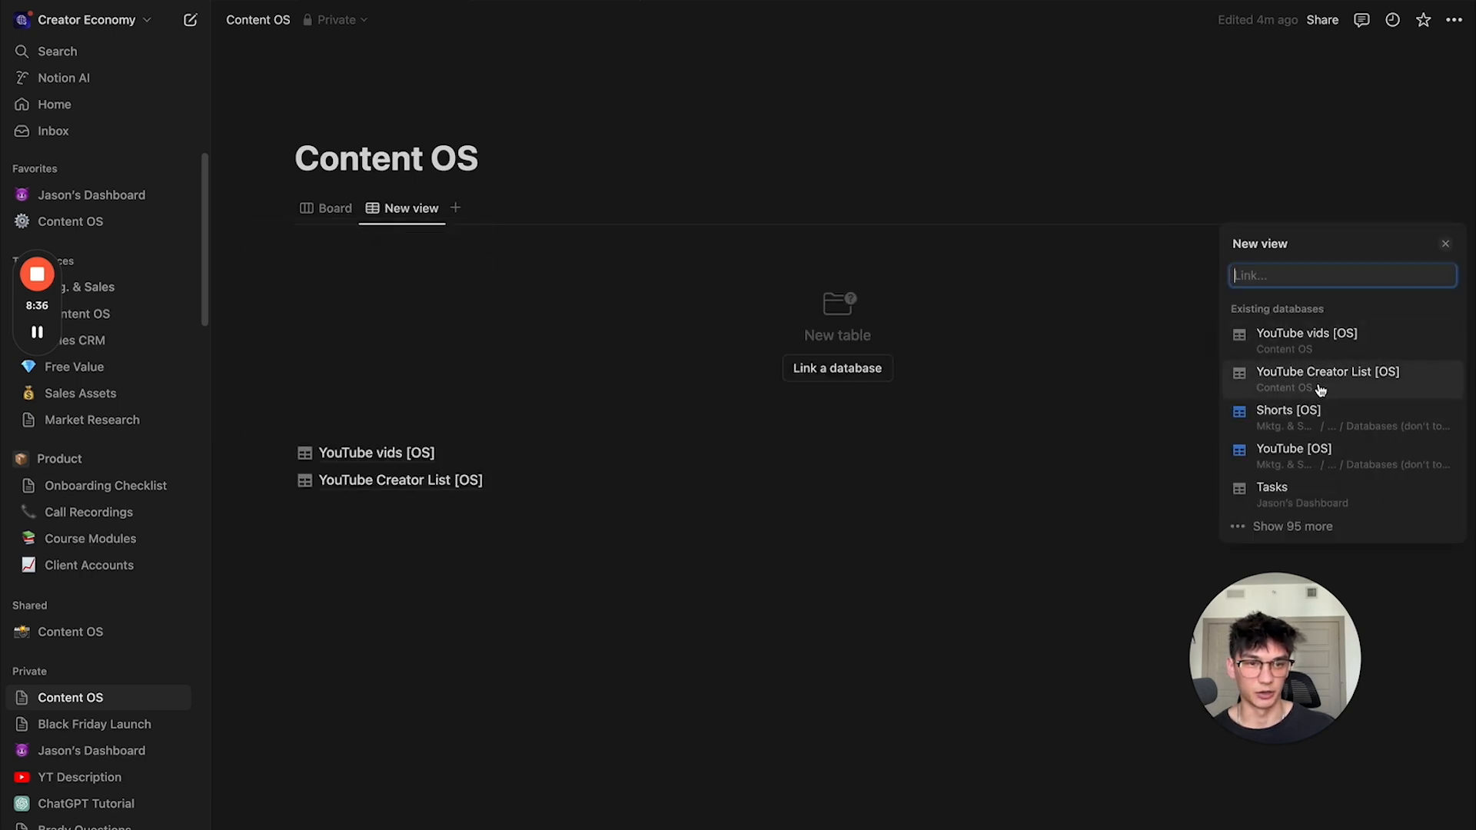
pyautogui.click(1320, 389)
pyautogui.click(669, 500)
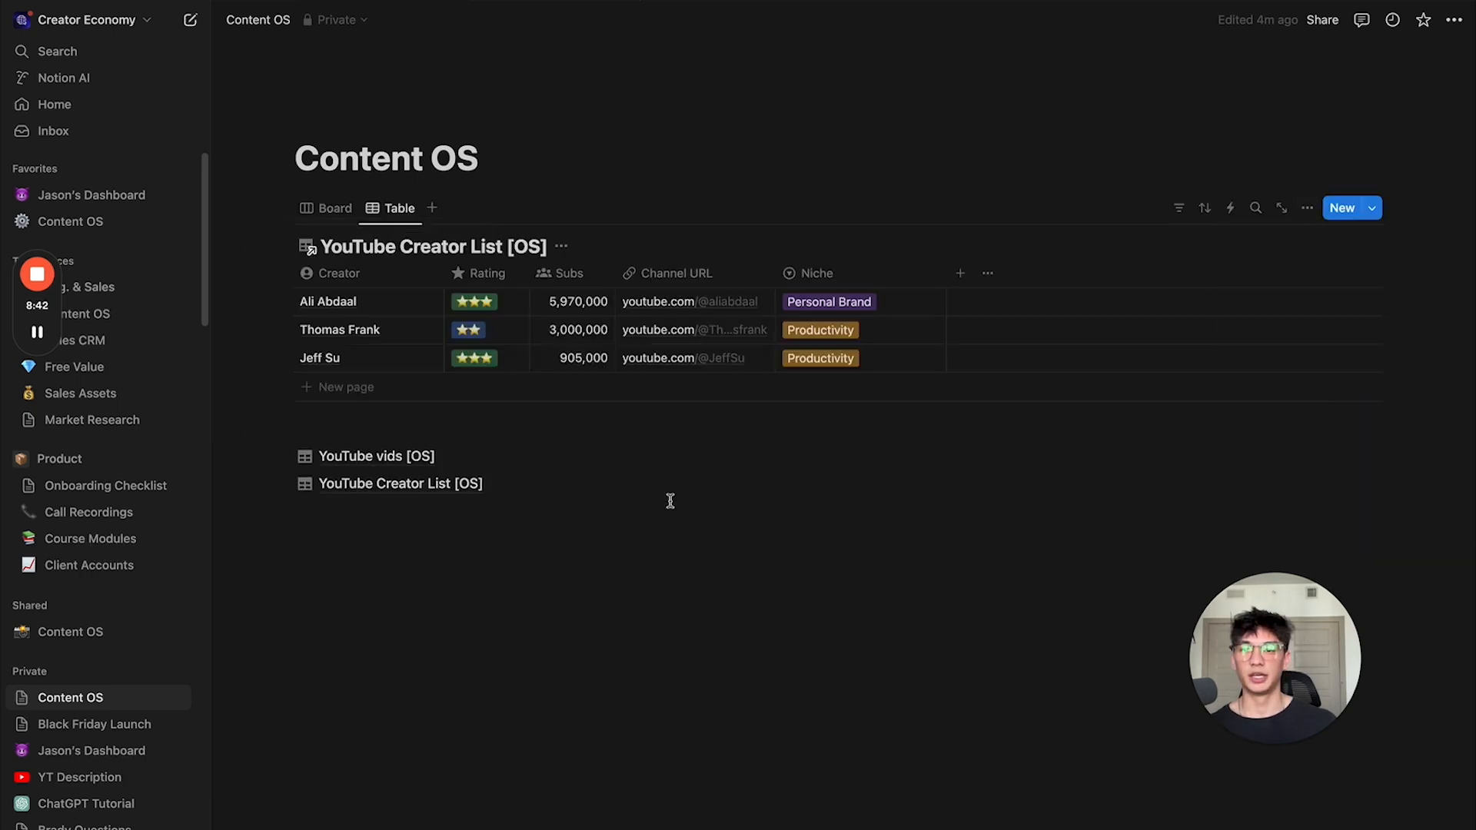
pyautogui.click(562, 246)
pyautogui.click(590, 334)
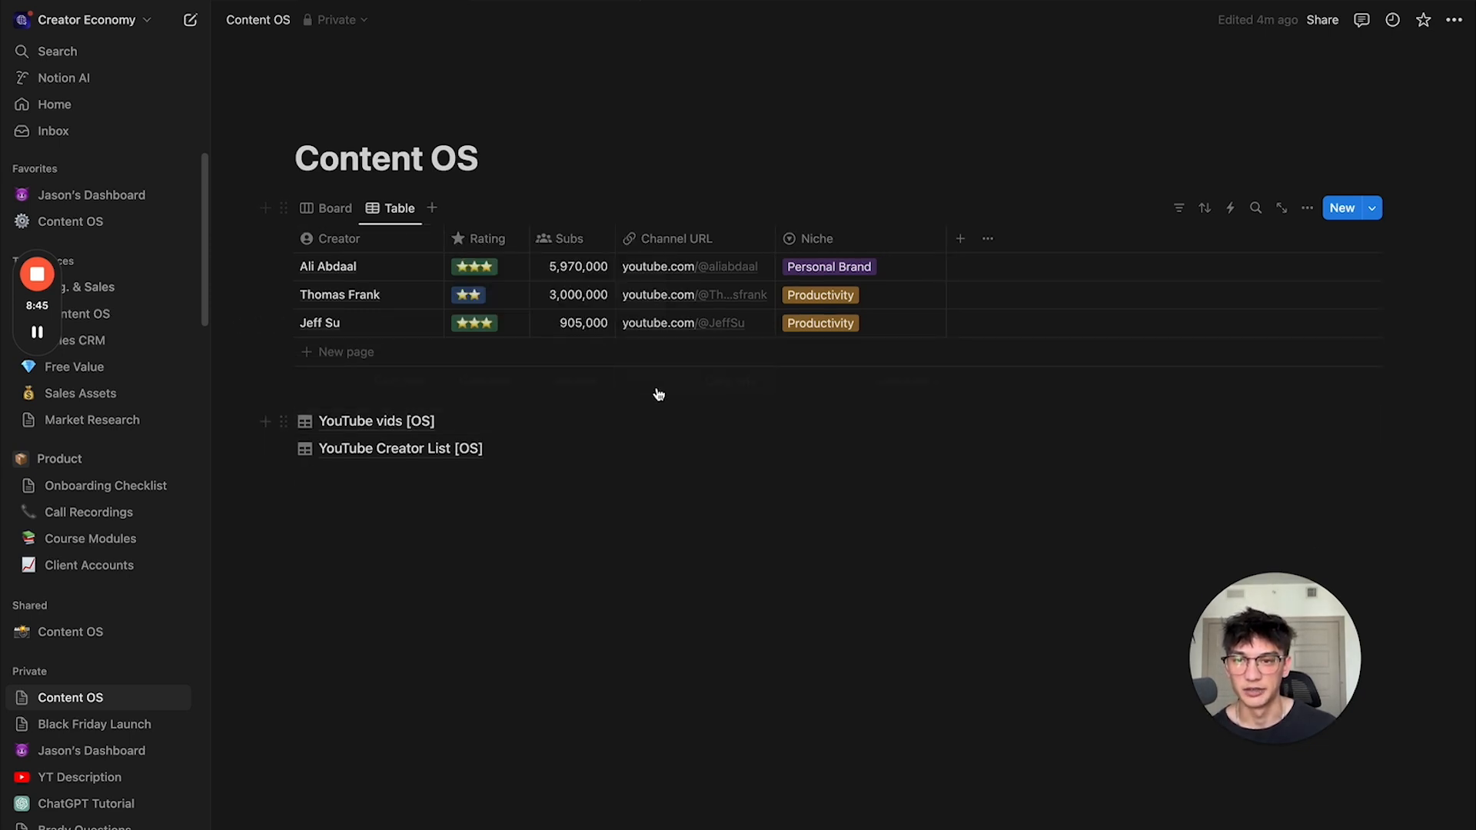
# Step: Rename the linked table view Creator List with a circled person icon, and check it against the Board view
pyautogui.click(392, 222)
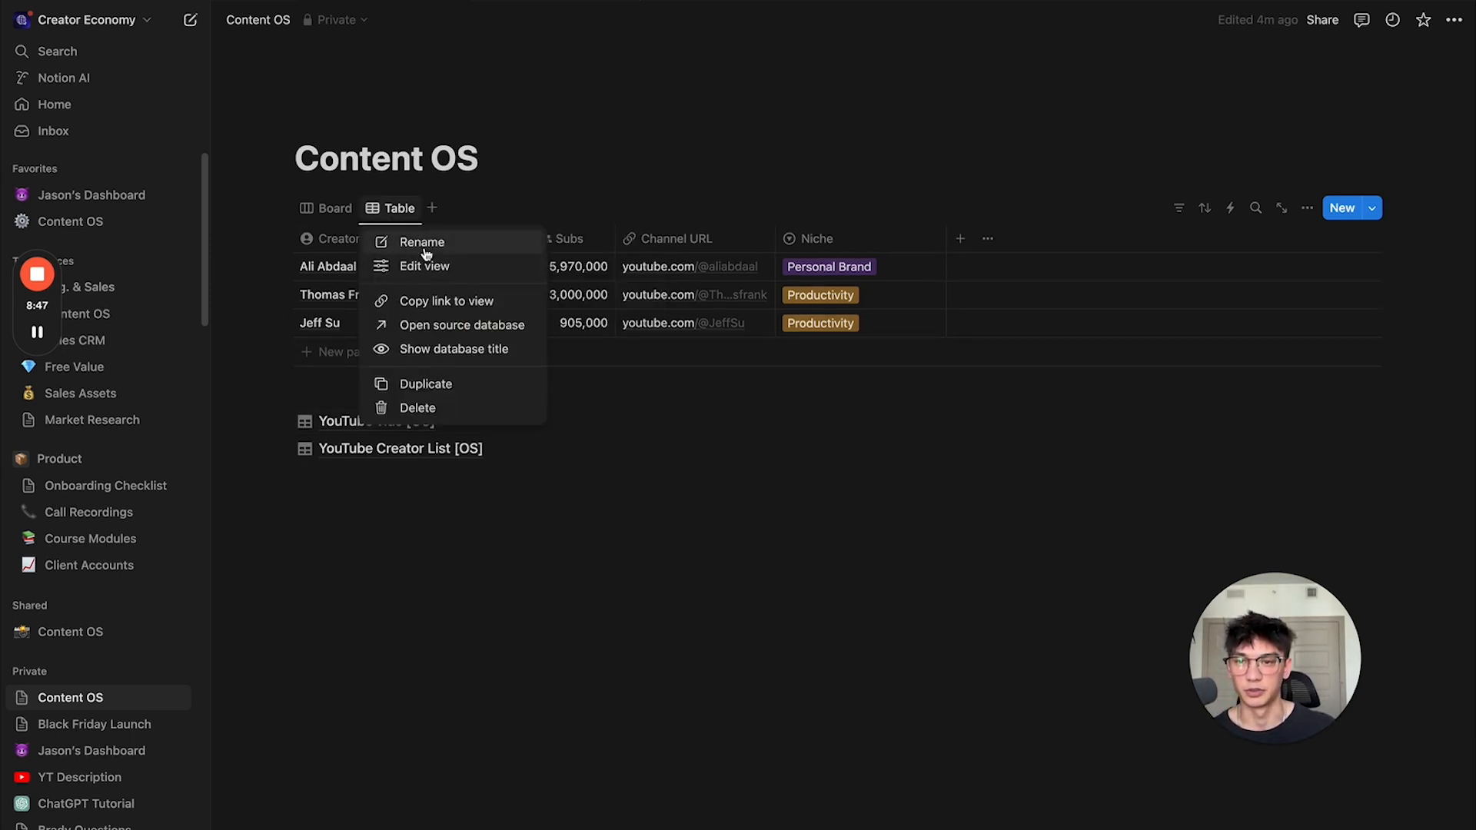
pyautogui.click(407, 263)
pyautogui.write('Creator List')
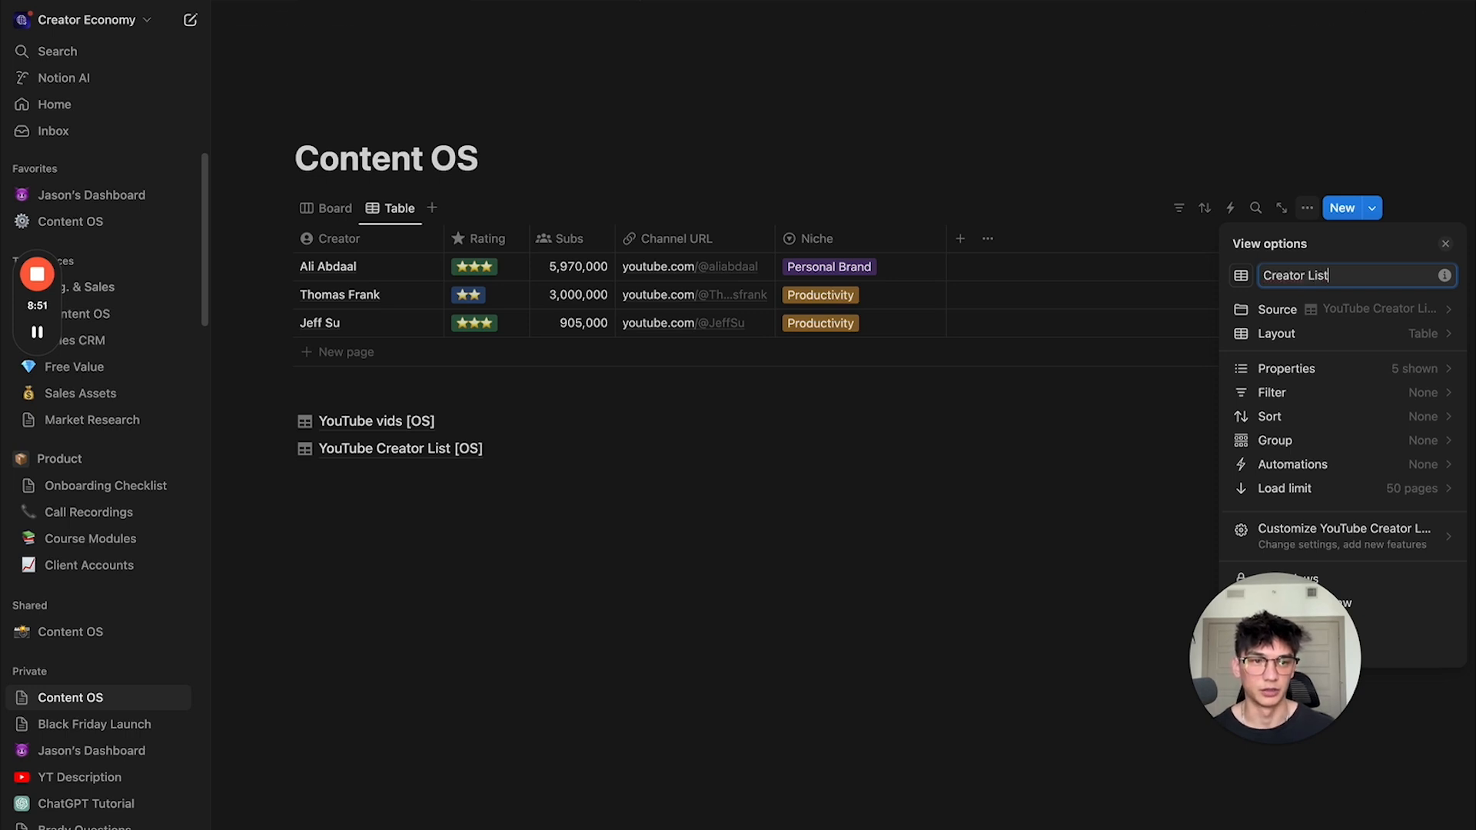
pyautogui.click(1240, 275)
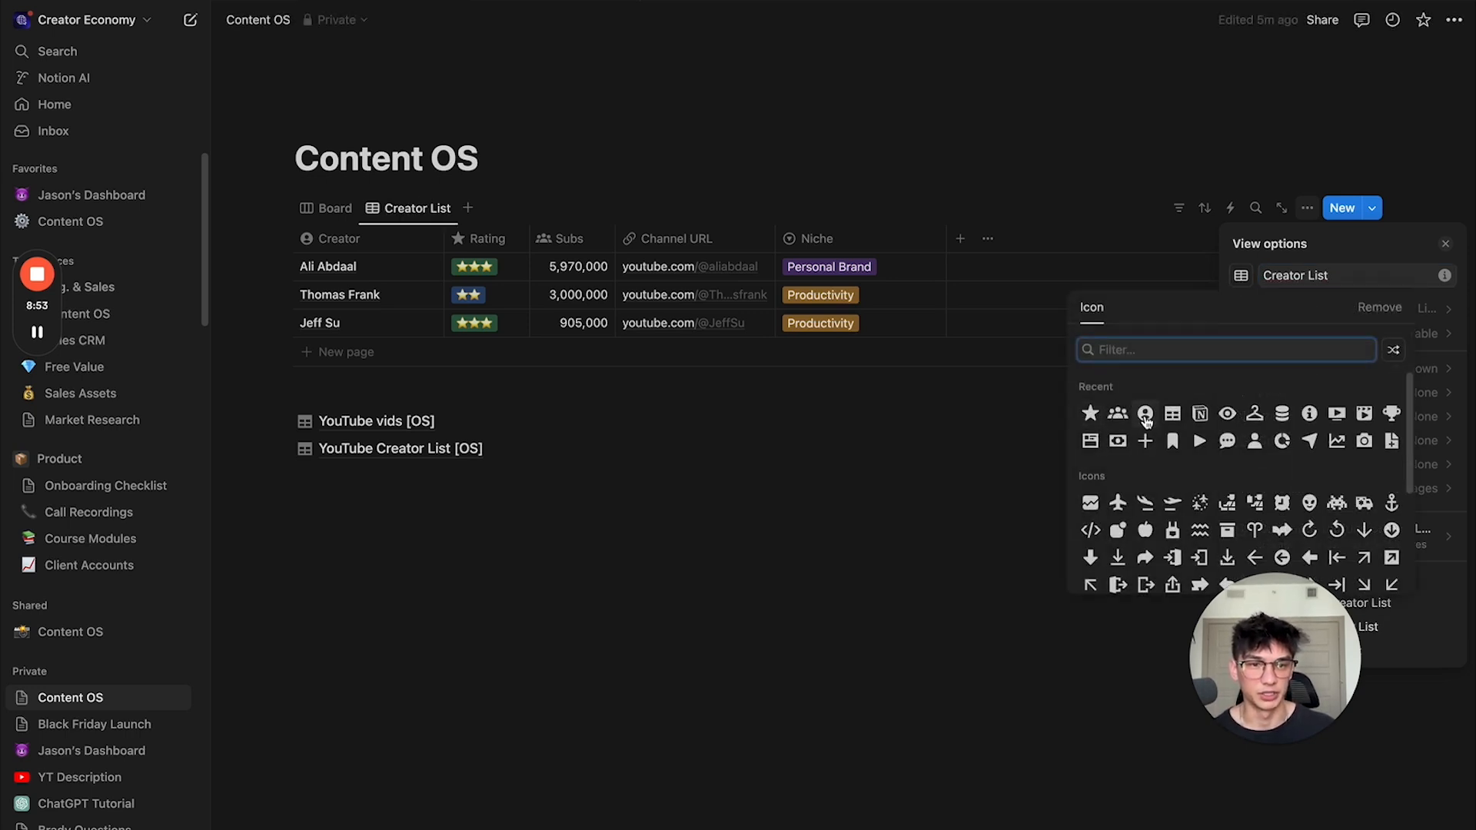
pyautogui.click(1145, 414)
pyautogui.click(771, 532)
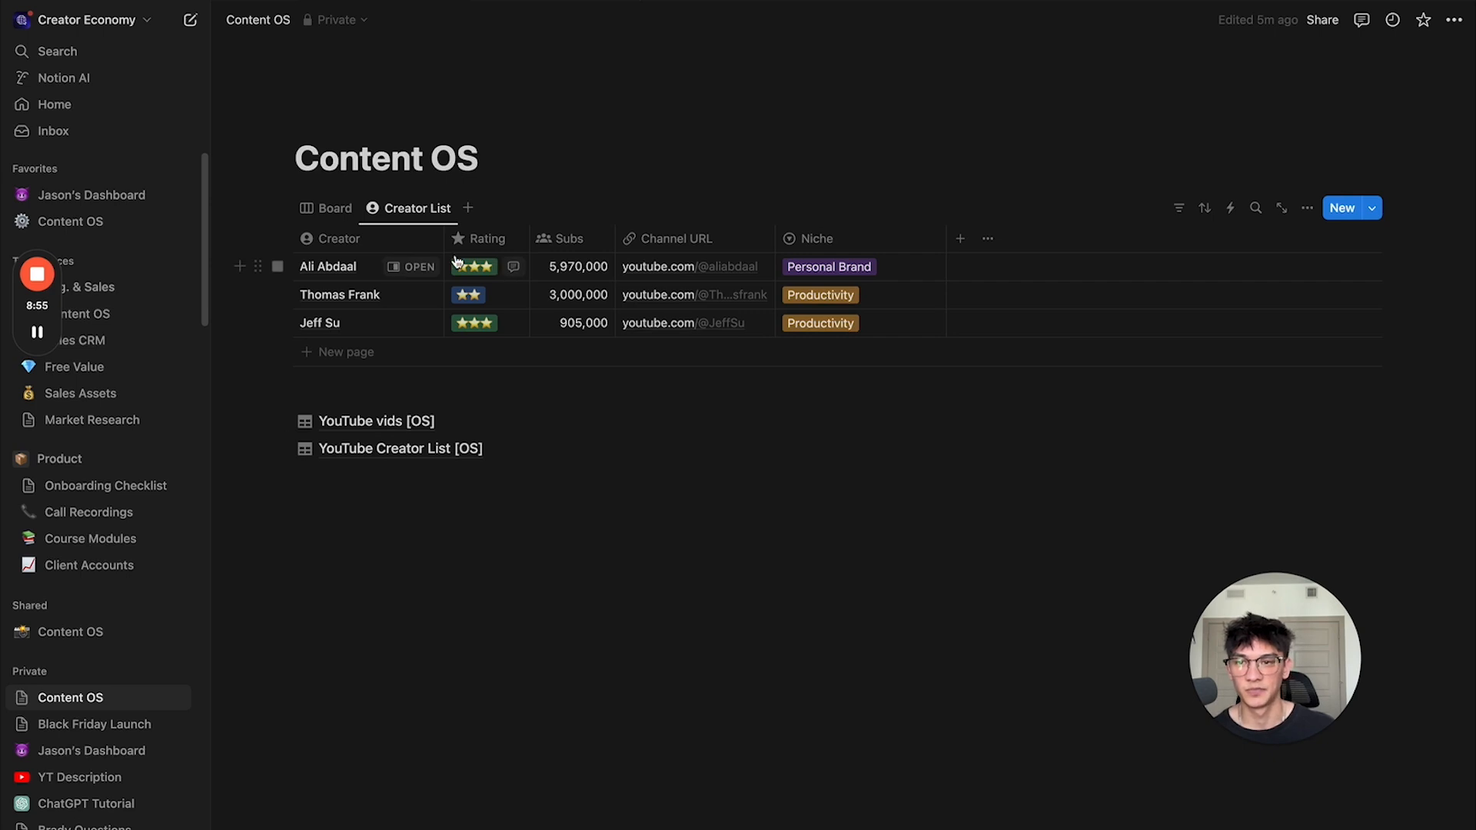
pyautogui.click(339, 210)
pyautogui.click(401, 209)
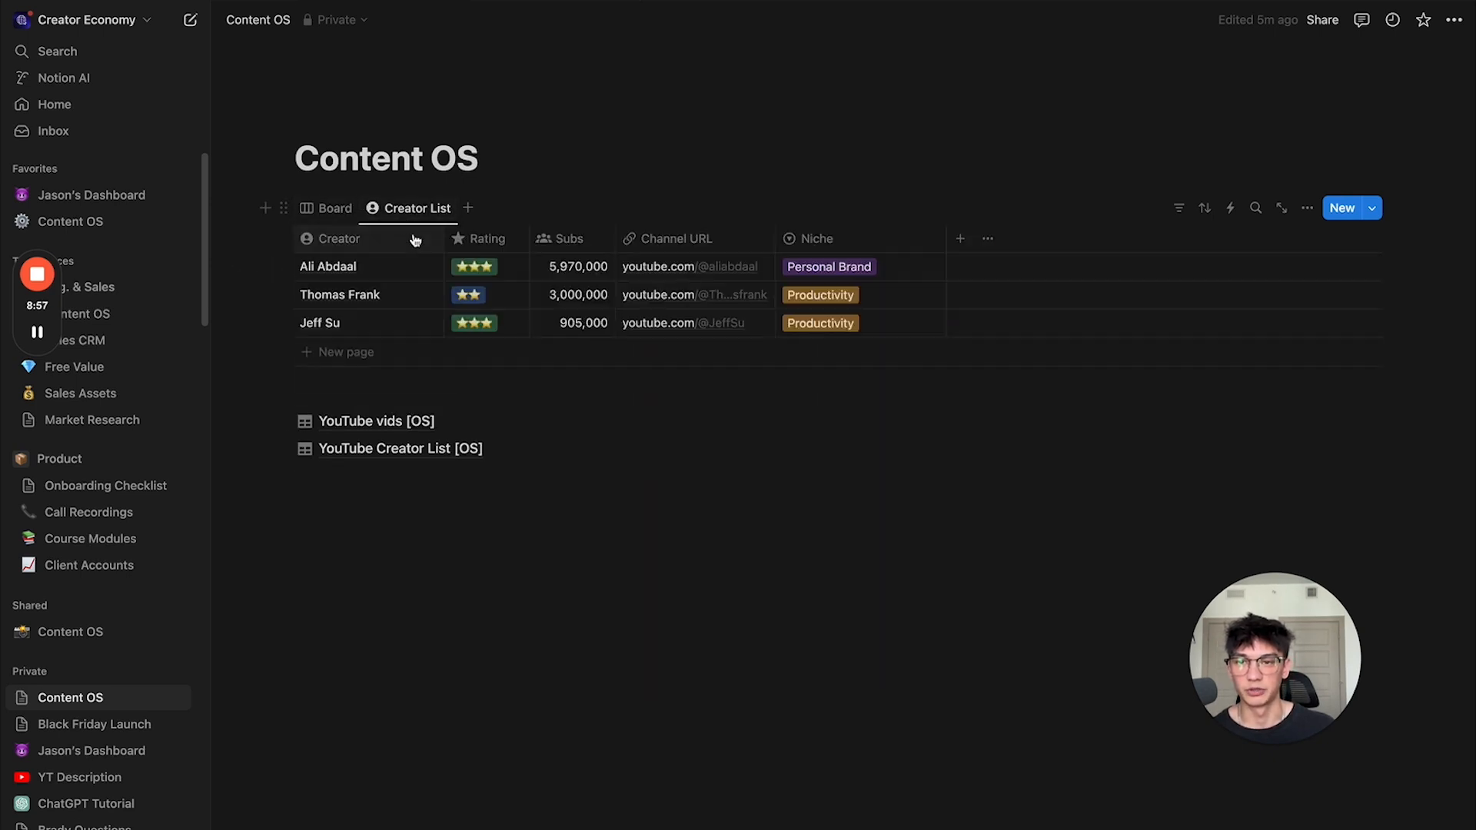
# Step: Add a Calendar view linked to YouTube vids [OS] beside the Creator List view and hide its database title
pyautogui.click(470, 209)
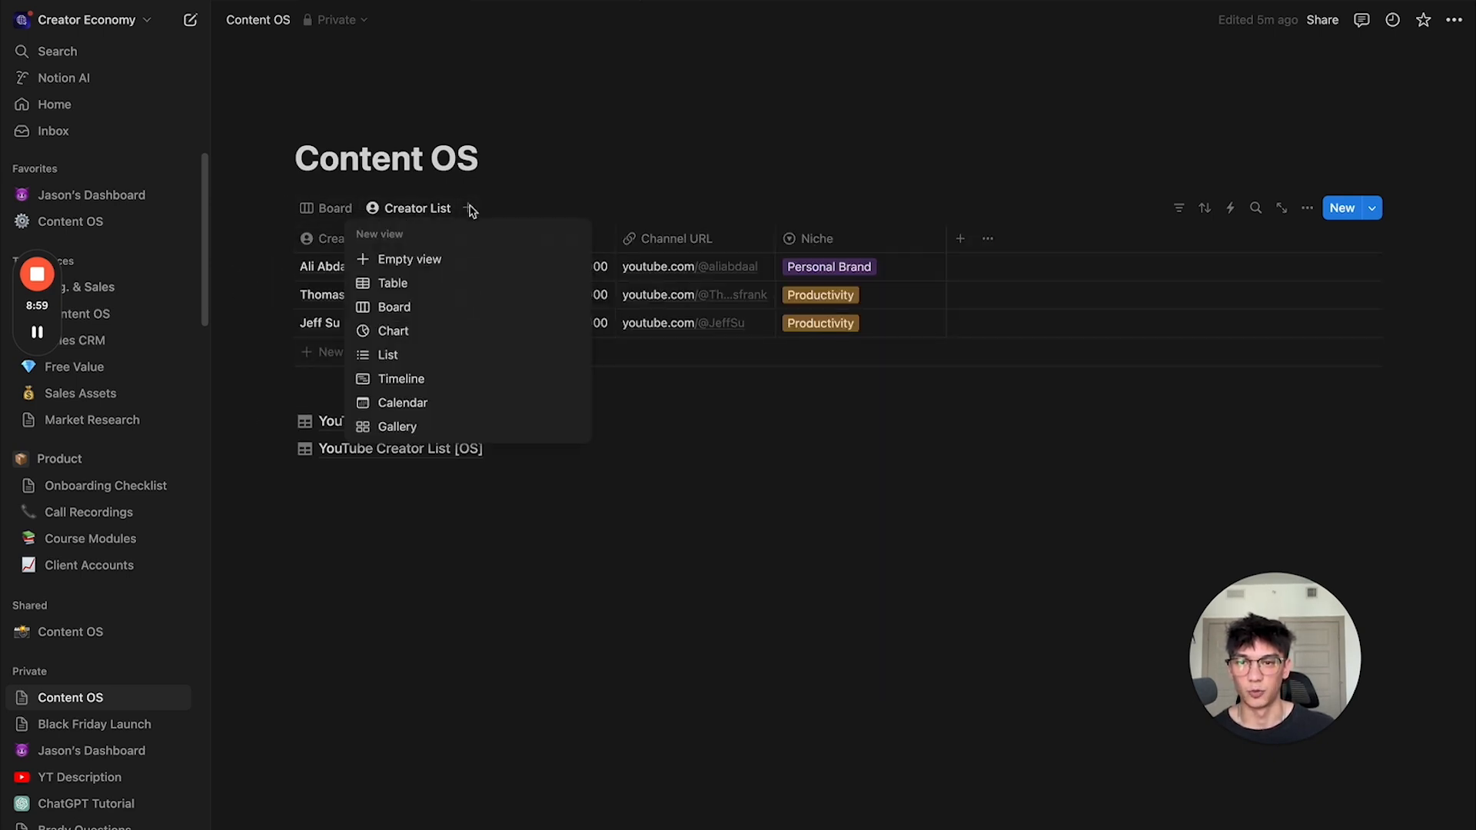
pyautogui.click(433, 400)
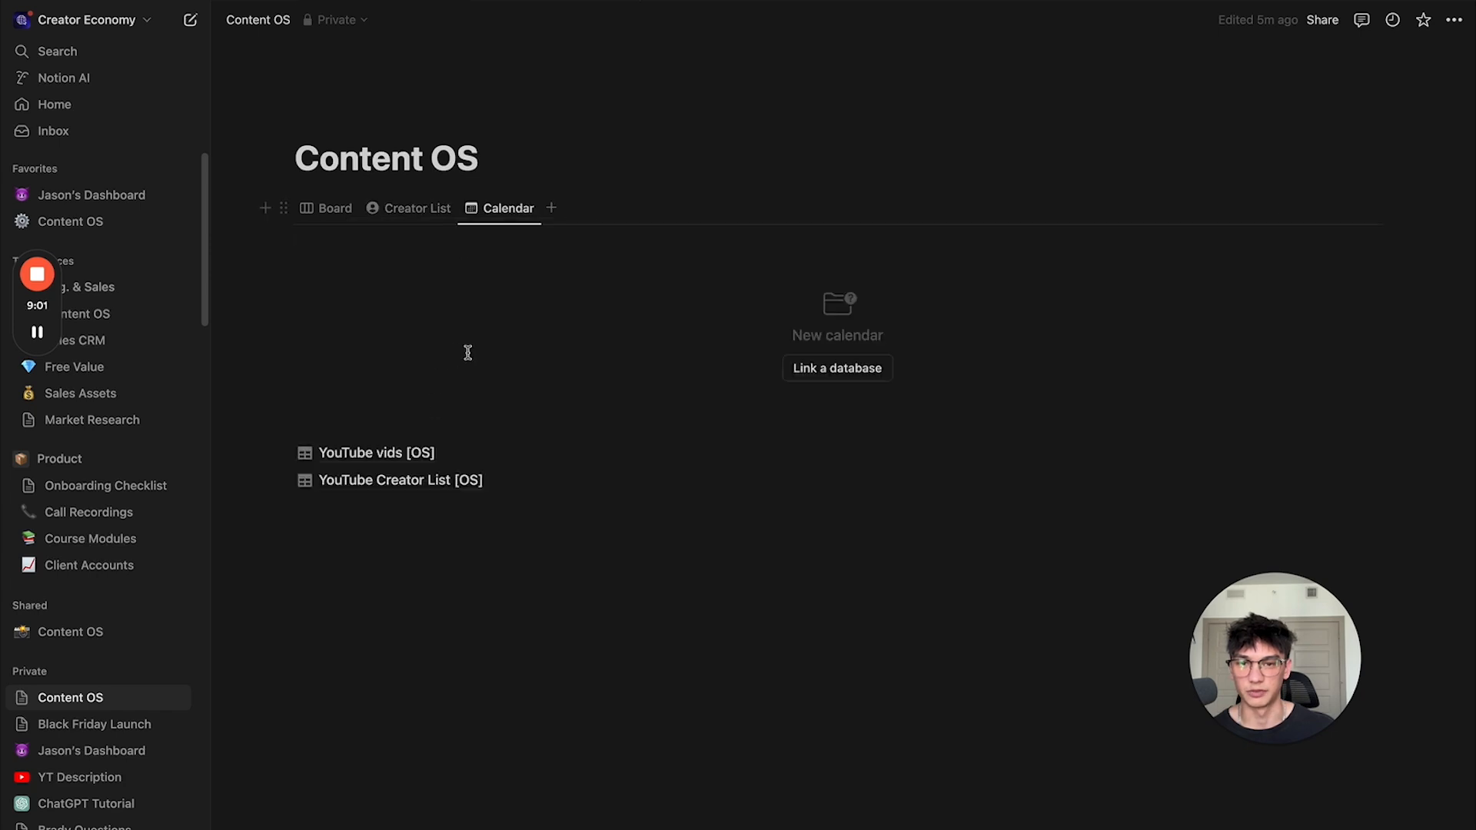
pyautogui.click(827, 377)
pyautogui.click(1330, 355)
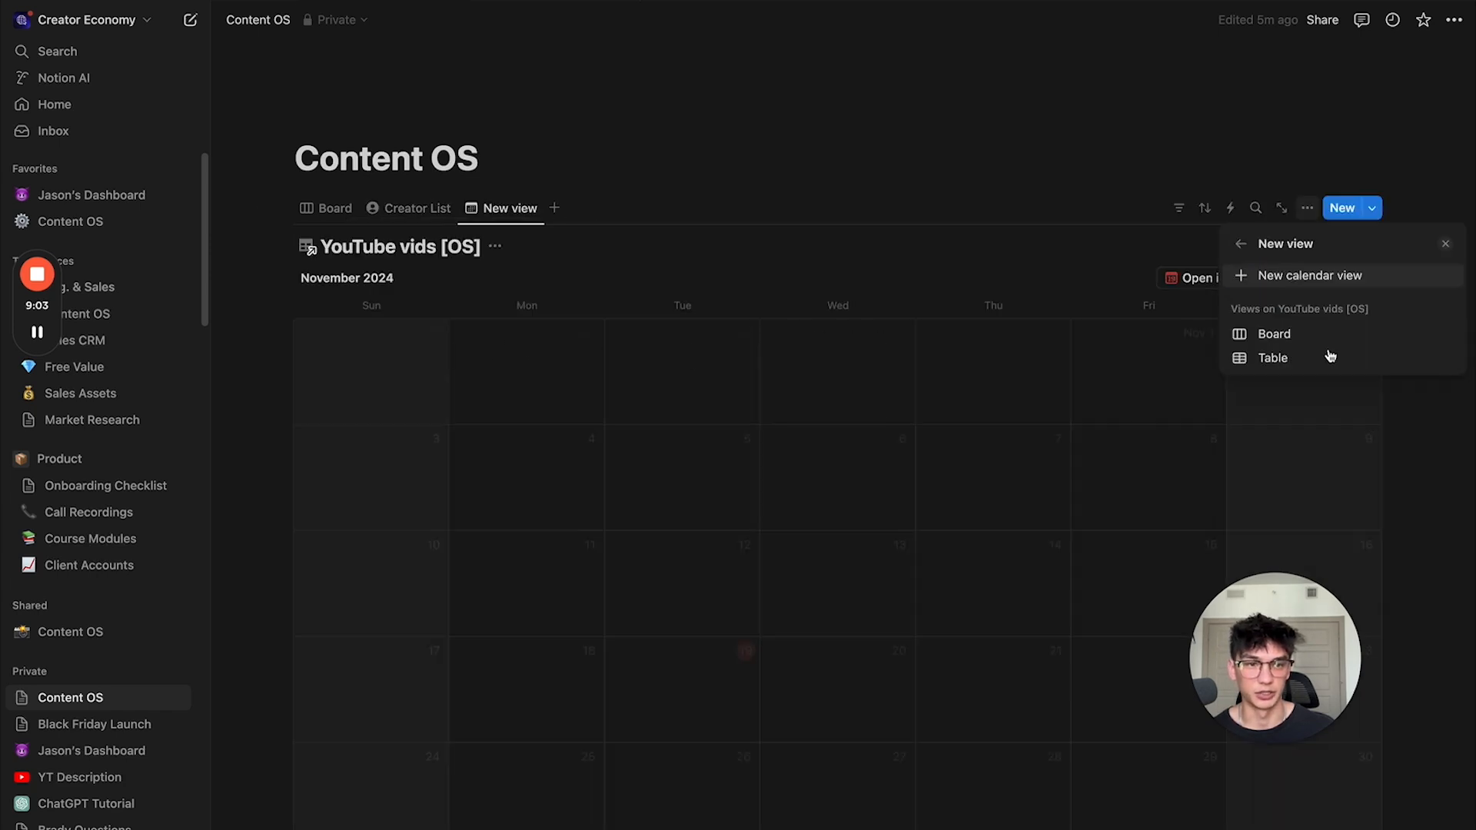
pyautogui.click(1273, 334)
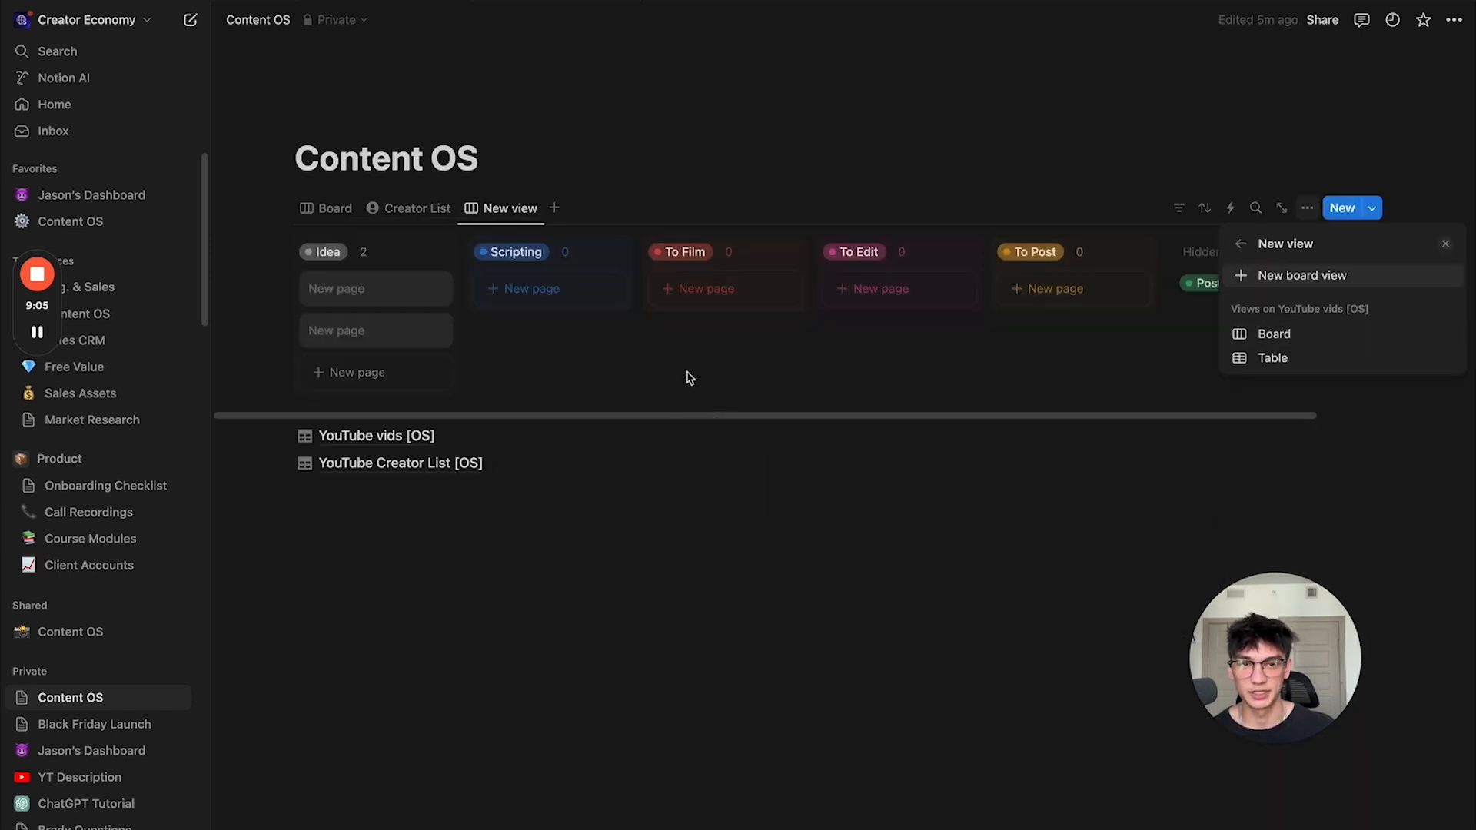
pyautogui.click(1291, 359)
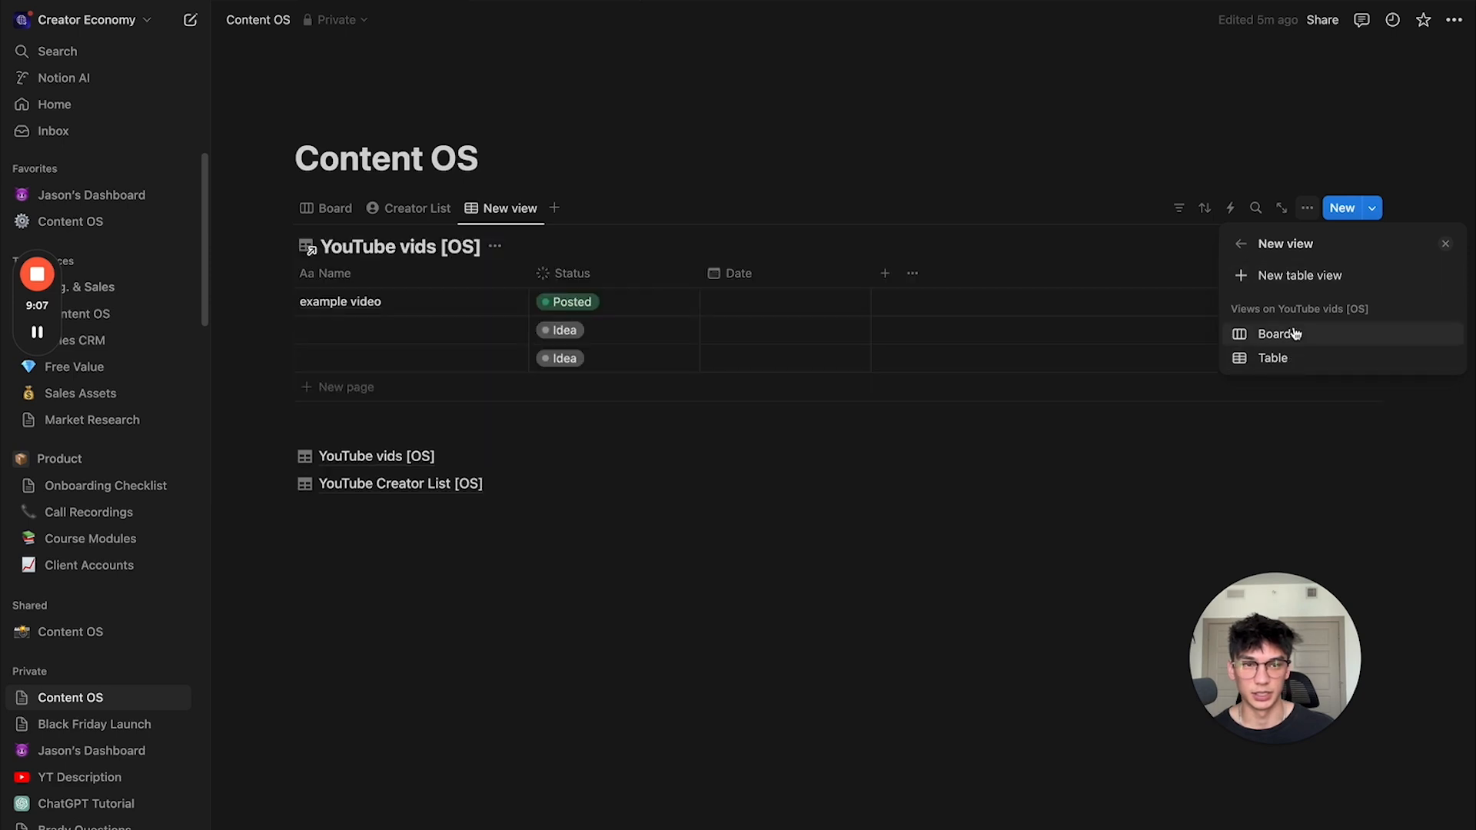
pyautogui.click(1285, 276)
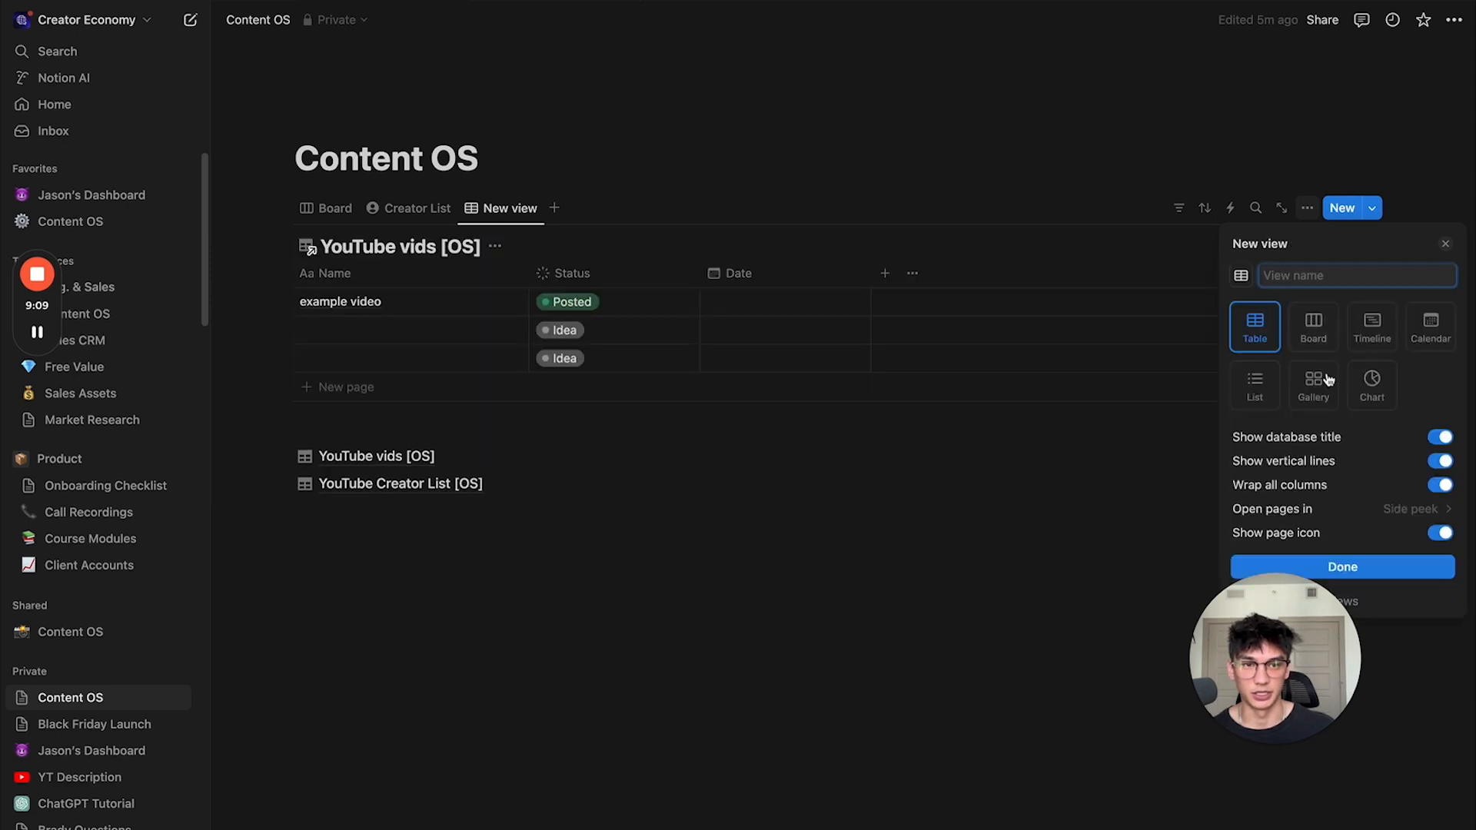
pyautogui.click(1423, 332)
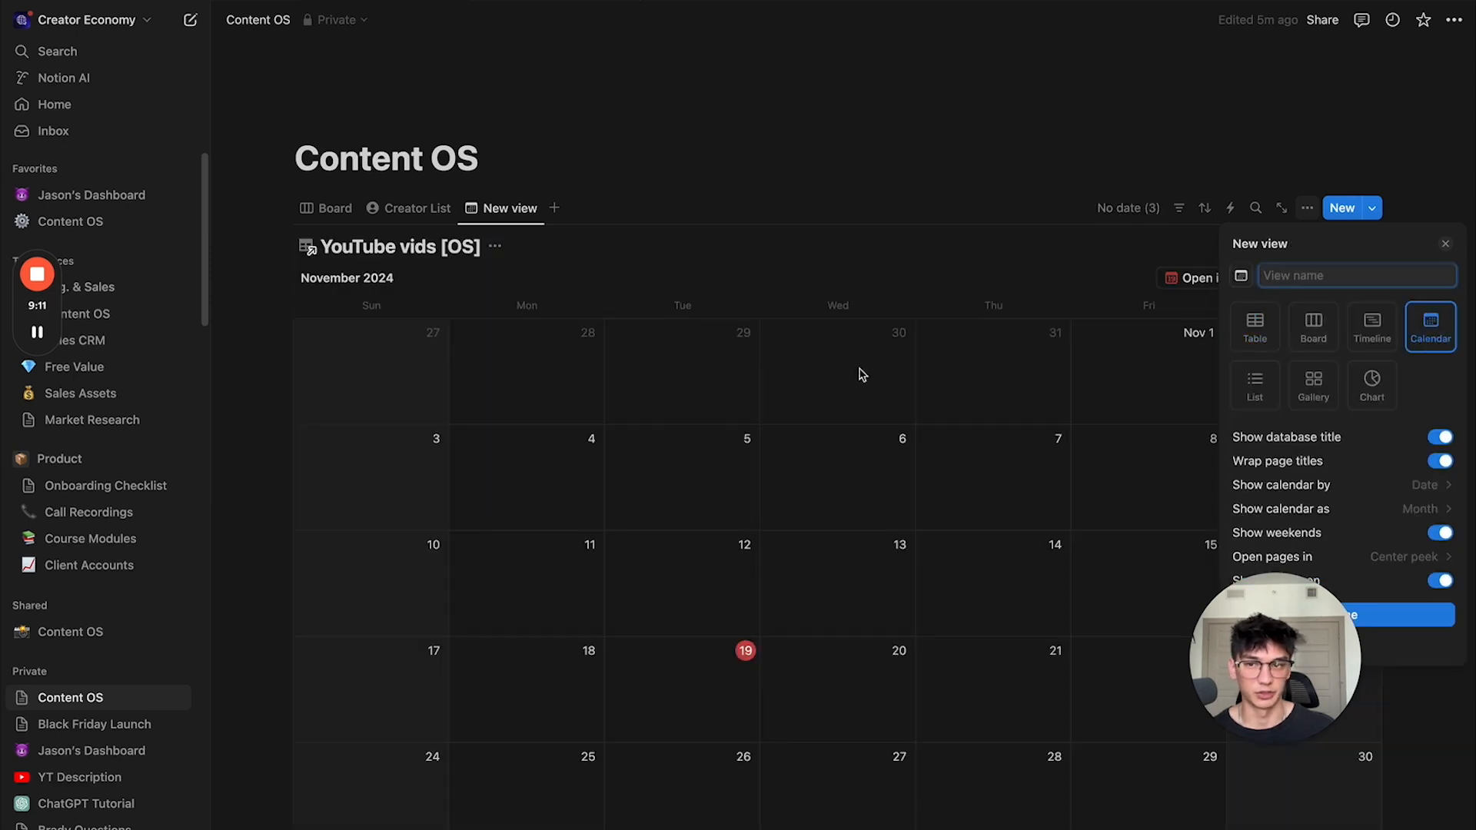
pyautogui.click(653, 423)
pyautogui.click(493, 253)
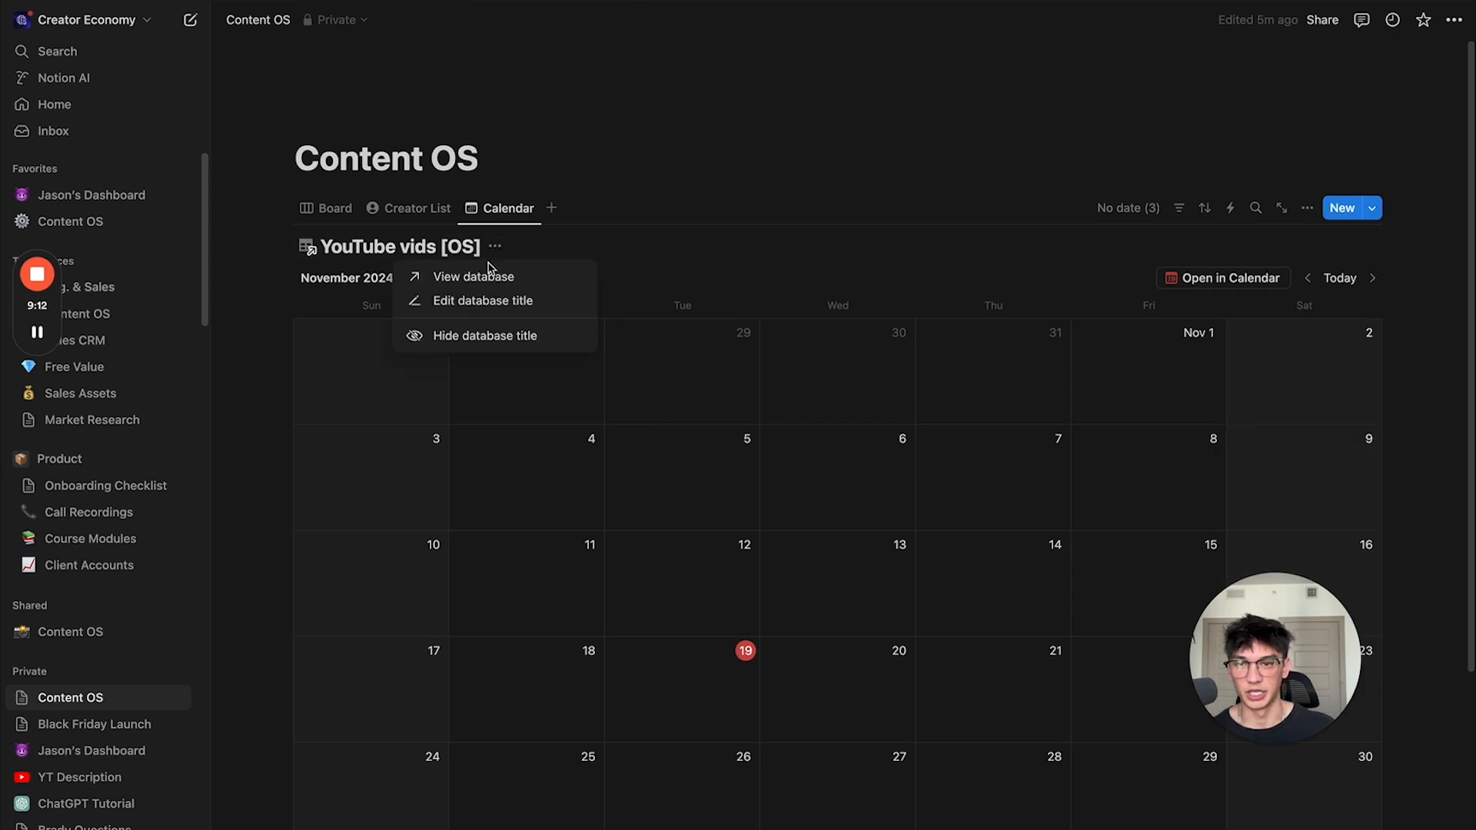
pyautogui.click(476, 336)
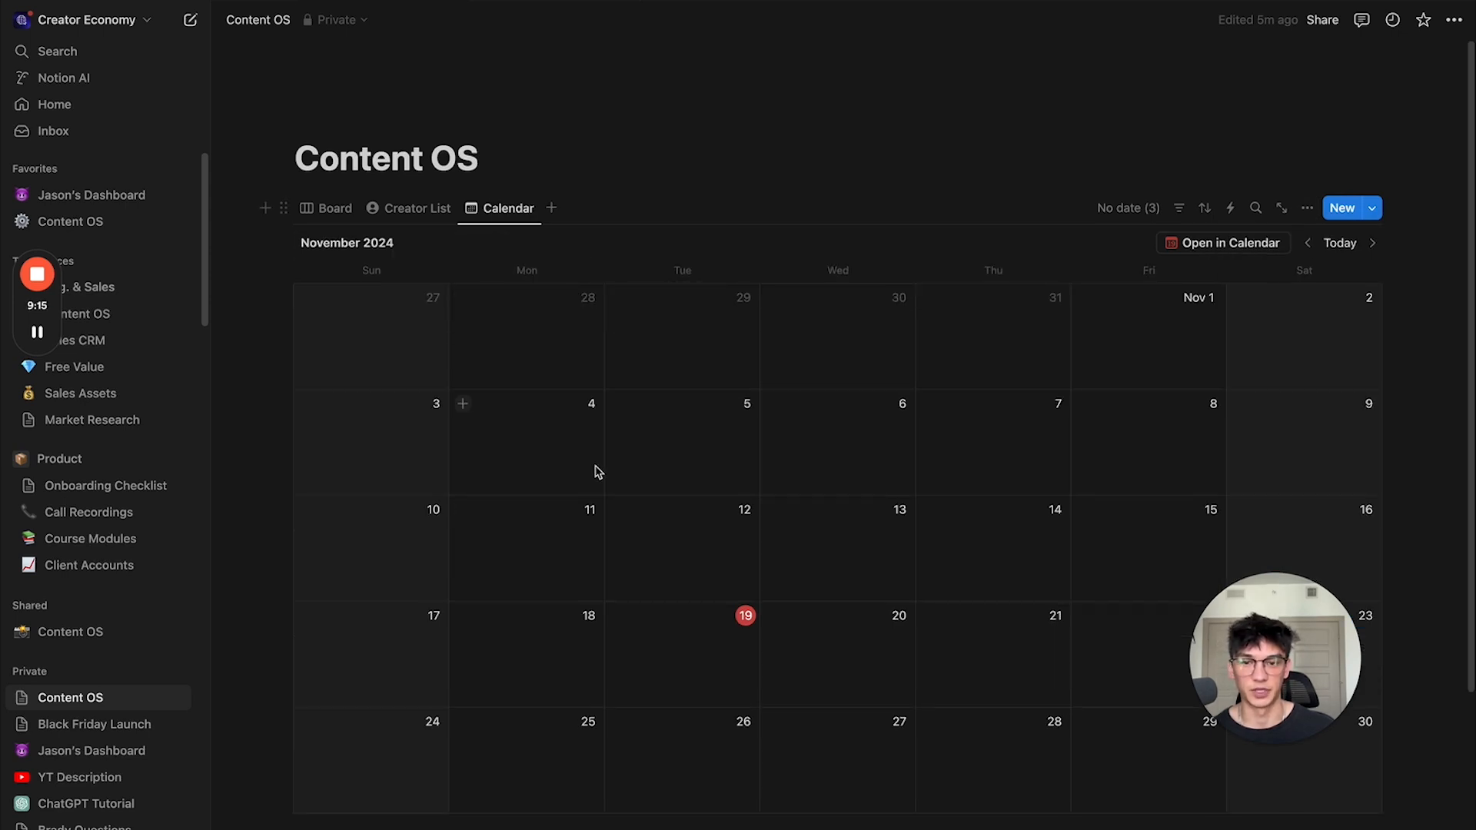
# Step: Open the first Idea card on the Board view and rename its Date property to Post Date
pyautogui.click(329, 209)
pyautogui.click(384, 295)
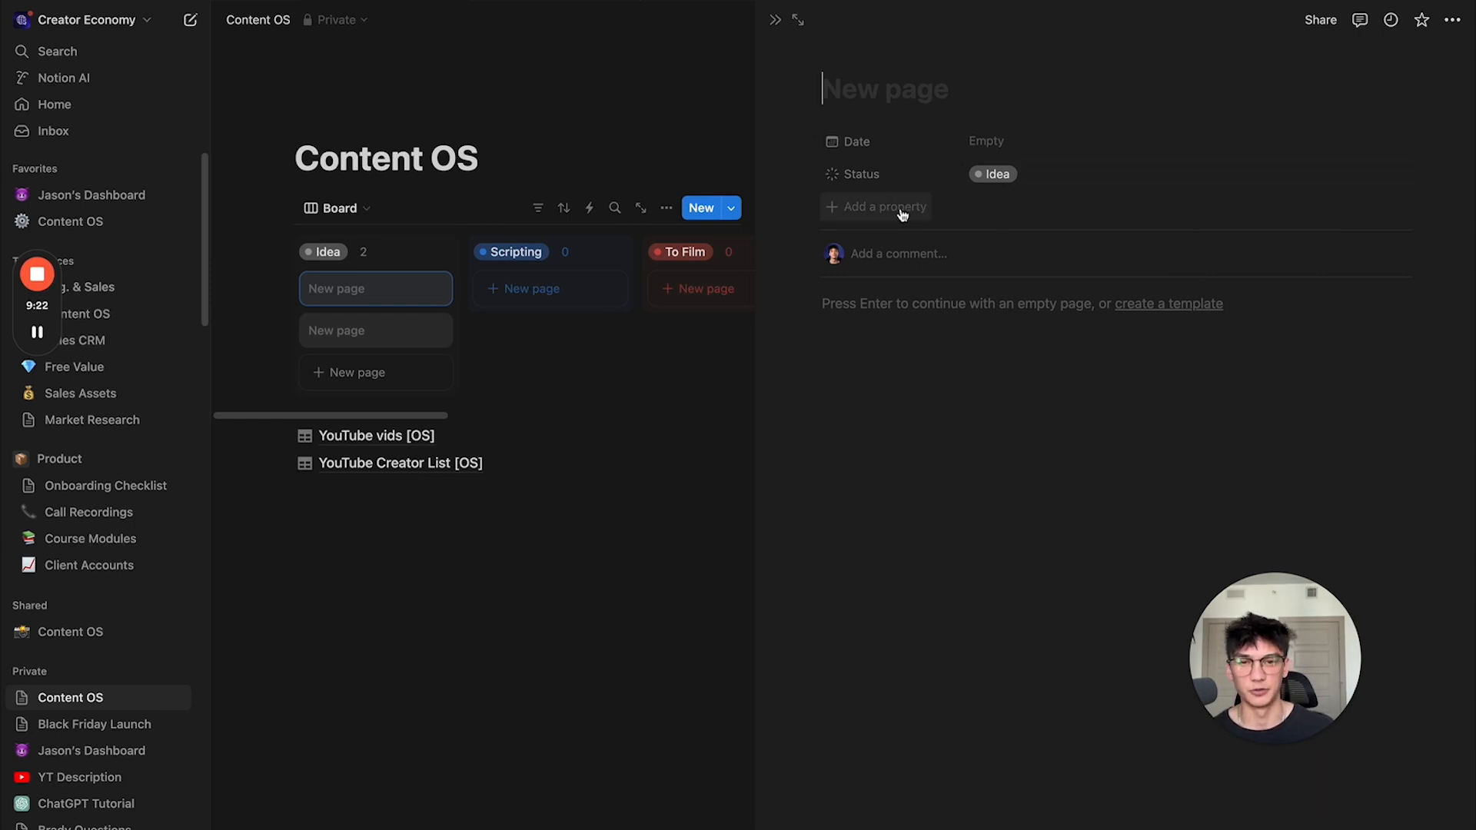
pyautogui.click(999, 144)
pyautogui.press('Escape')
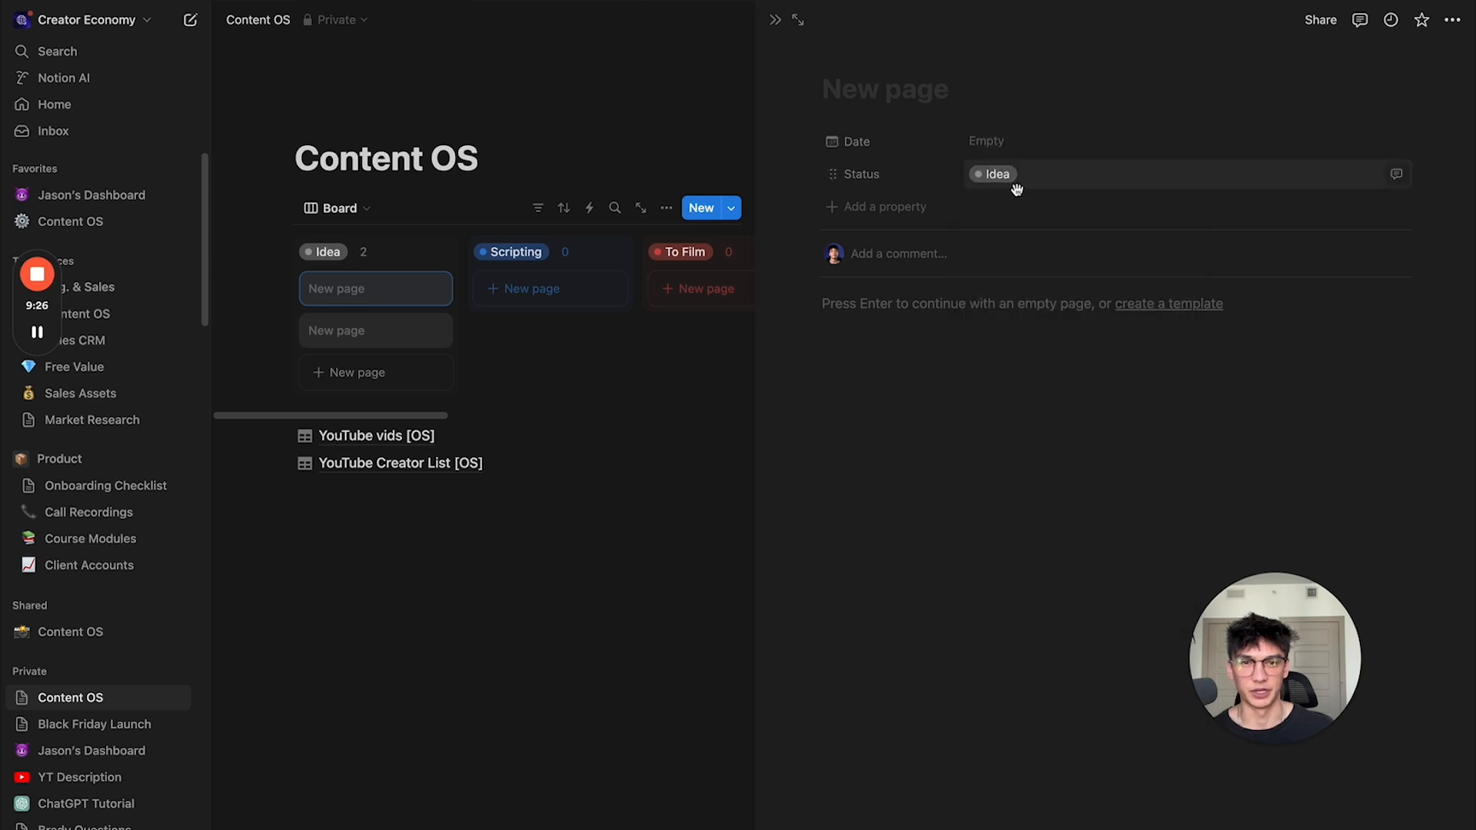
pyautogui.click(370, 216)
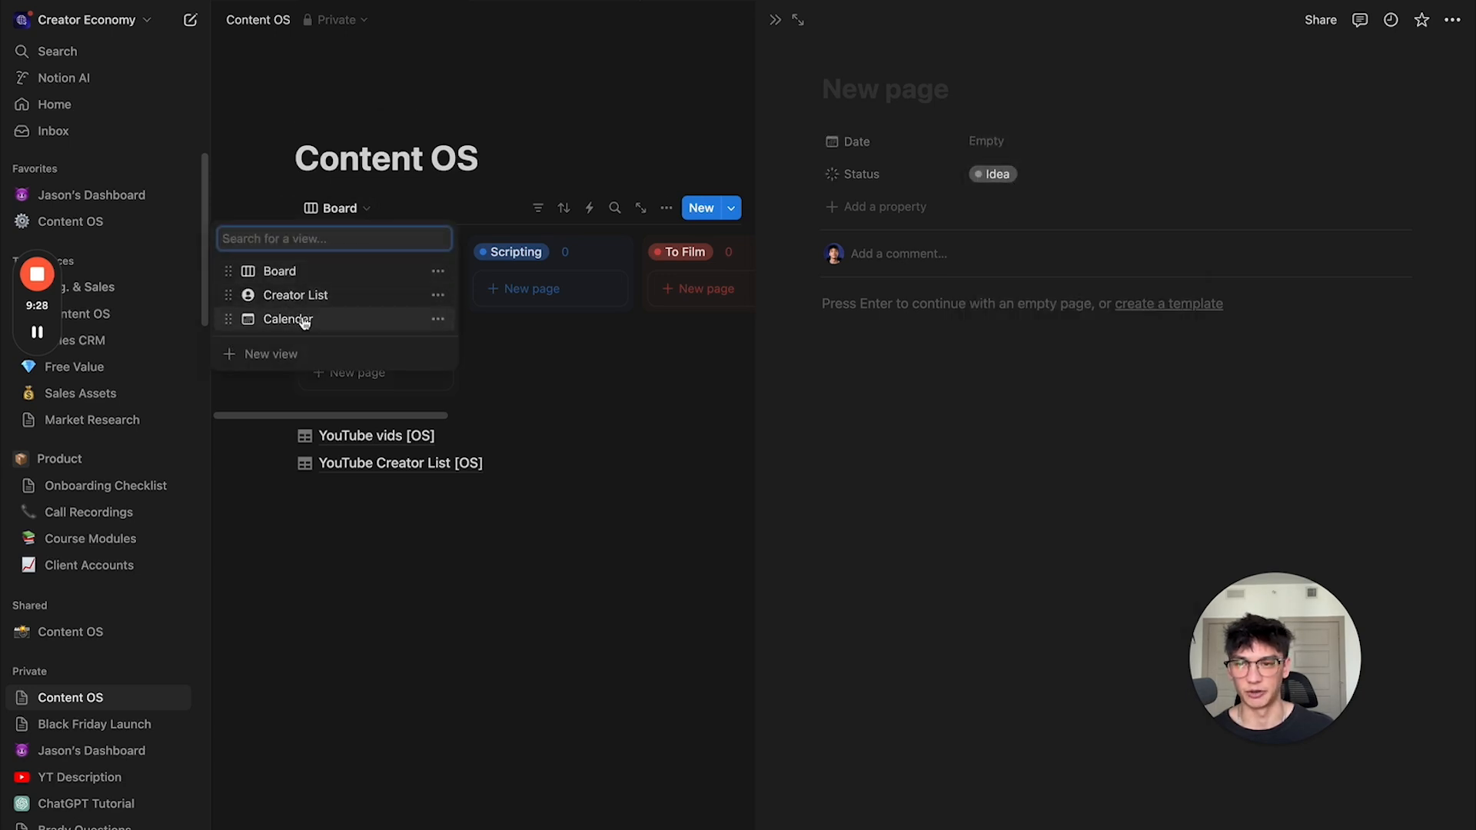
pyautogui.press('Escape')
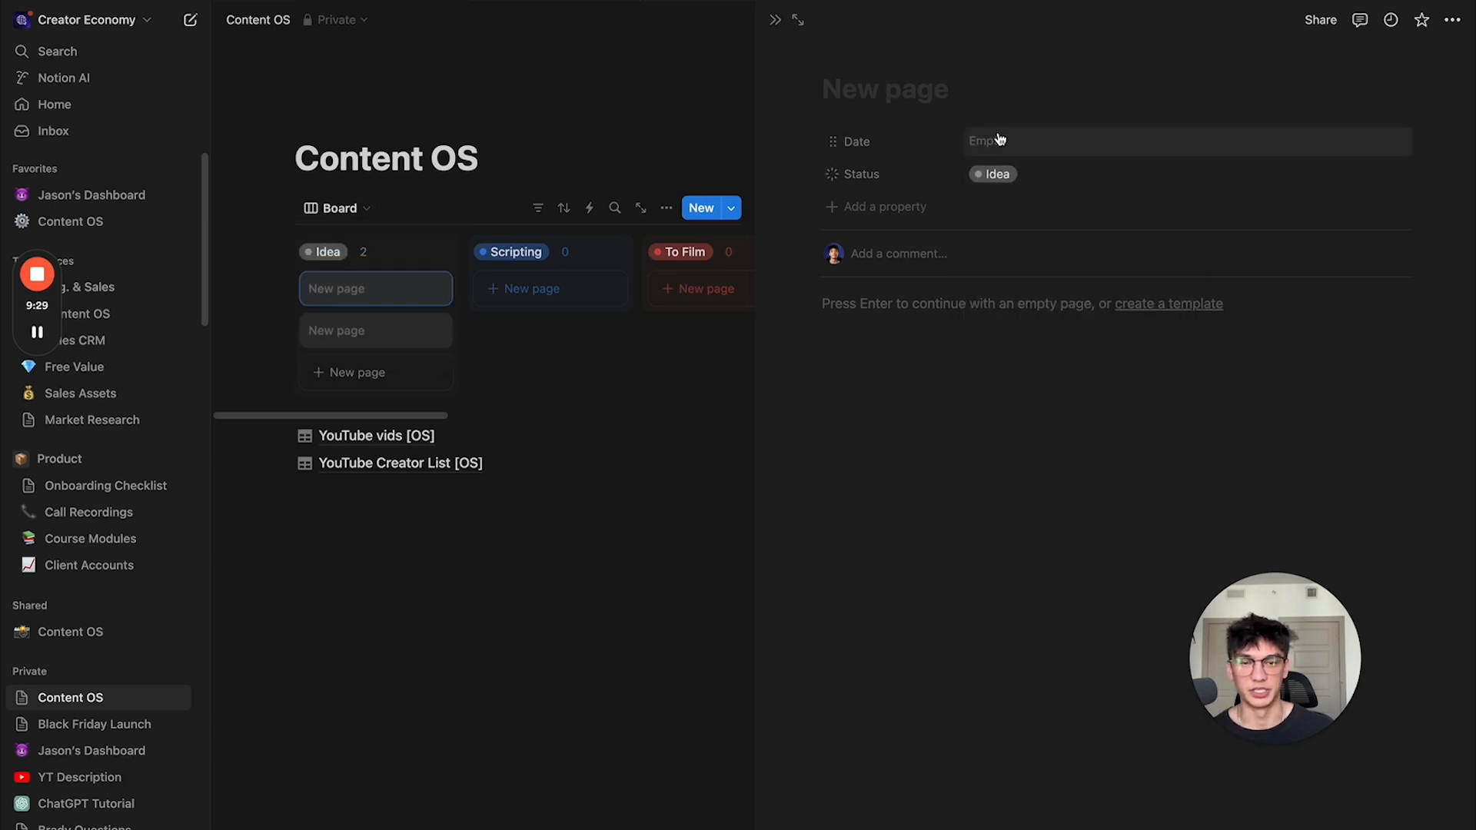
pyautogui.click(880, 148)
pyautogui.click(880, 181)
pyautogui.write('Post Date')
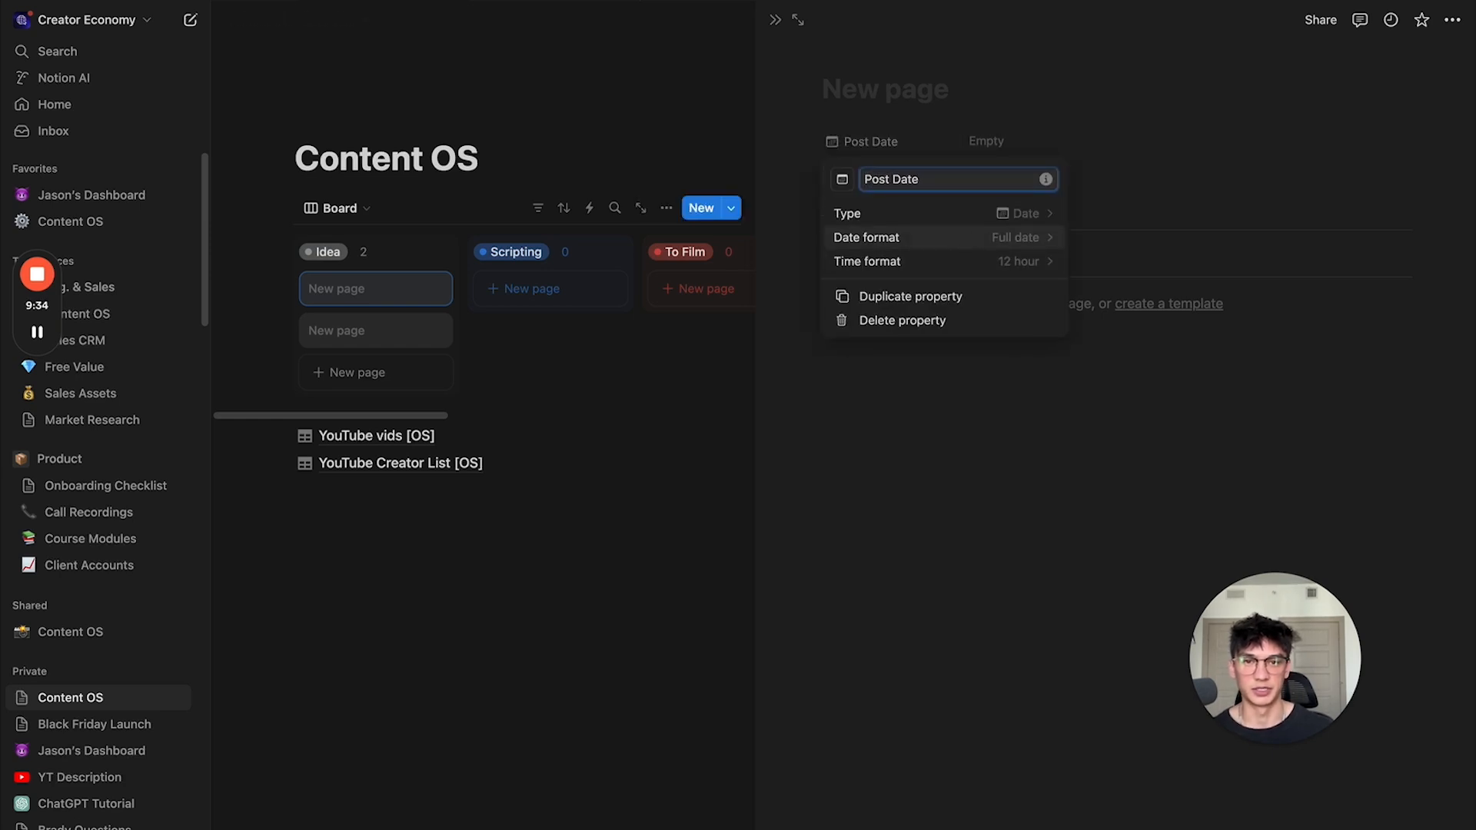
pyautogui.click(1012, 147)
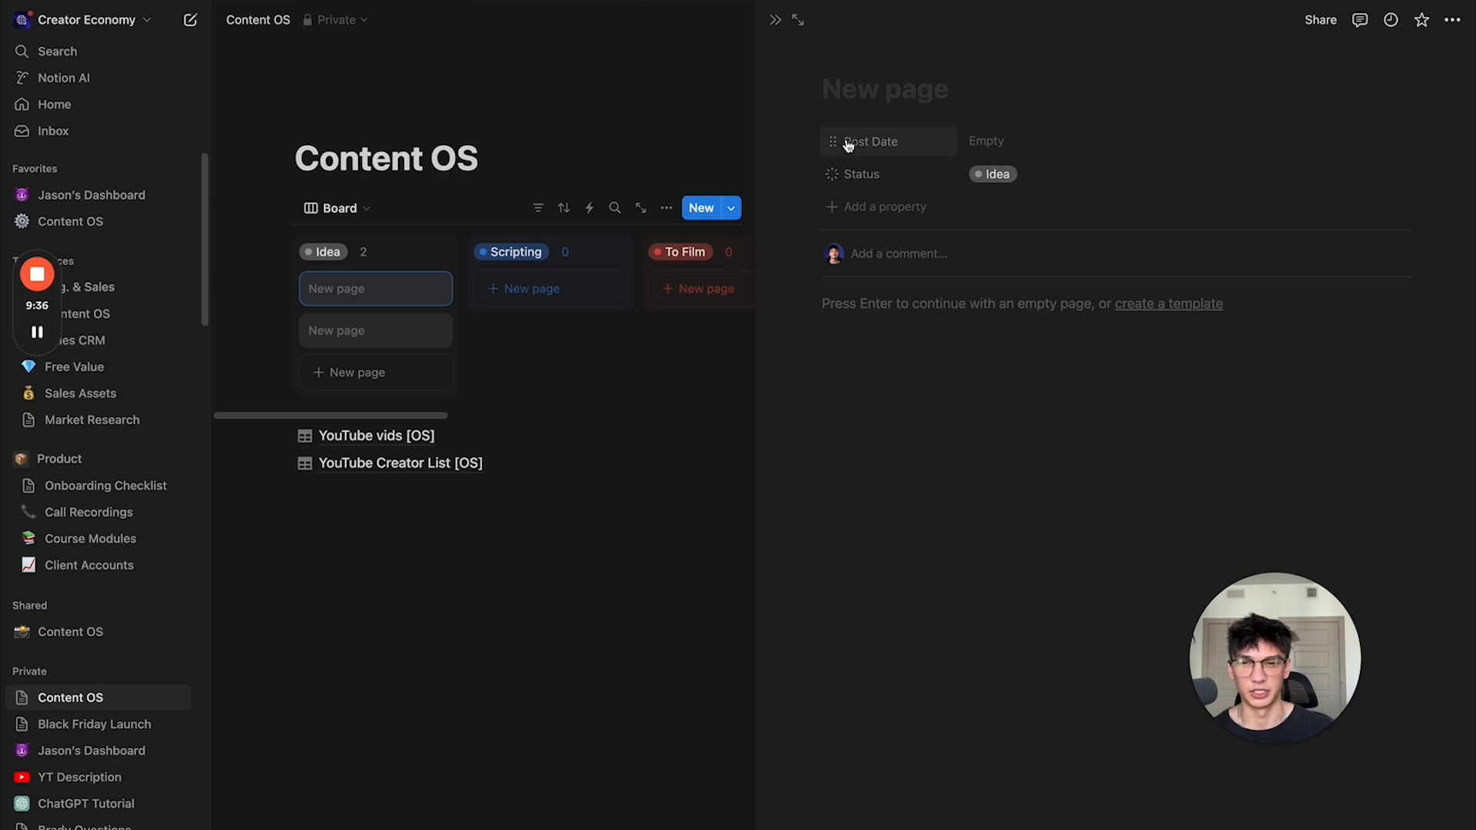
# Step: Add a URL property named Original Video to the card and place it below Status
pyautogui.click(894, 216)
pyautogui.write('url')
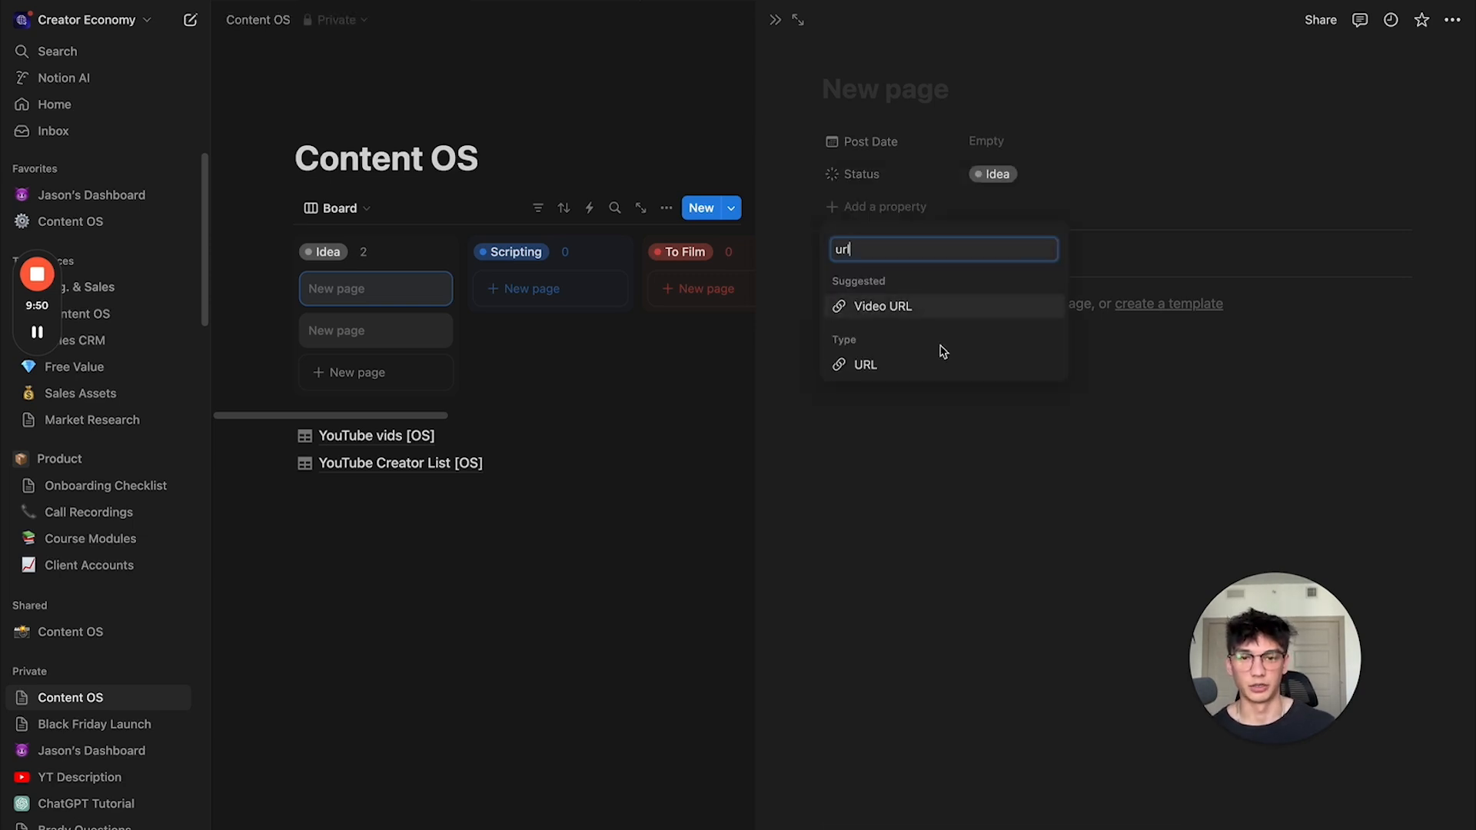
pyautogui.click(892, 366)
pyautogui.write('Origin')
pyautogui.press('BackSpace')
pyautogui.write('inal Video')
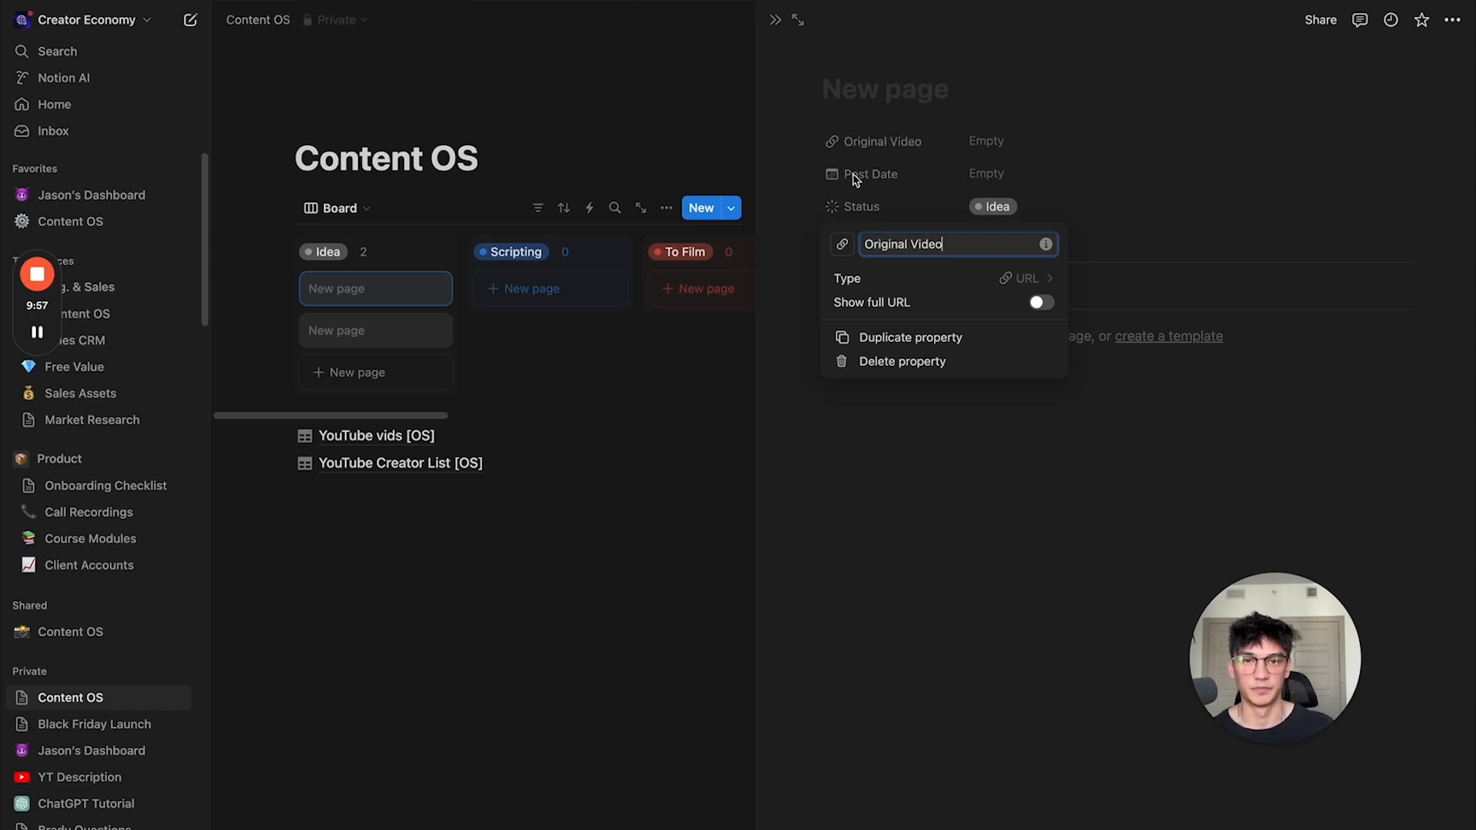
pyautogui.click(876, 151)
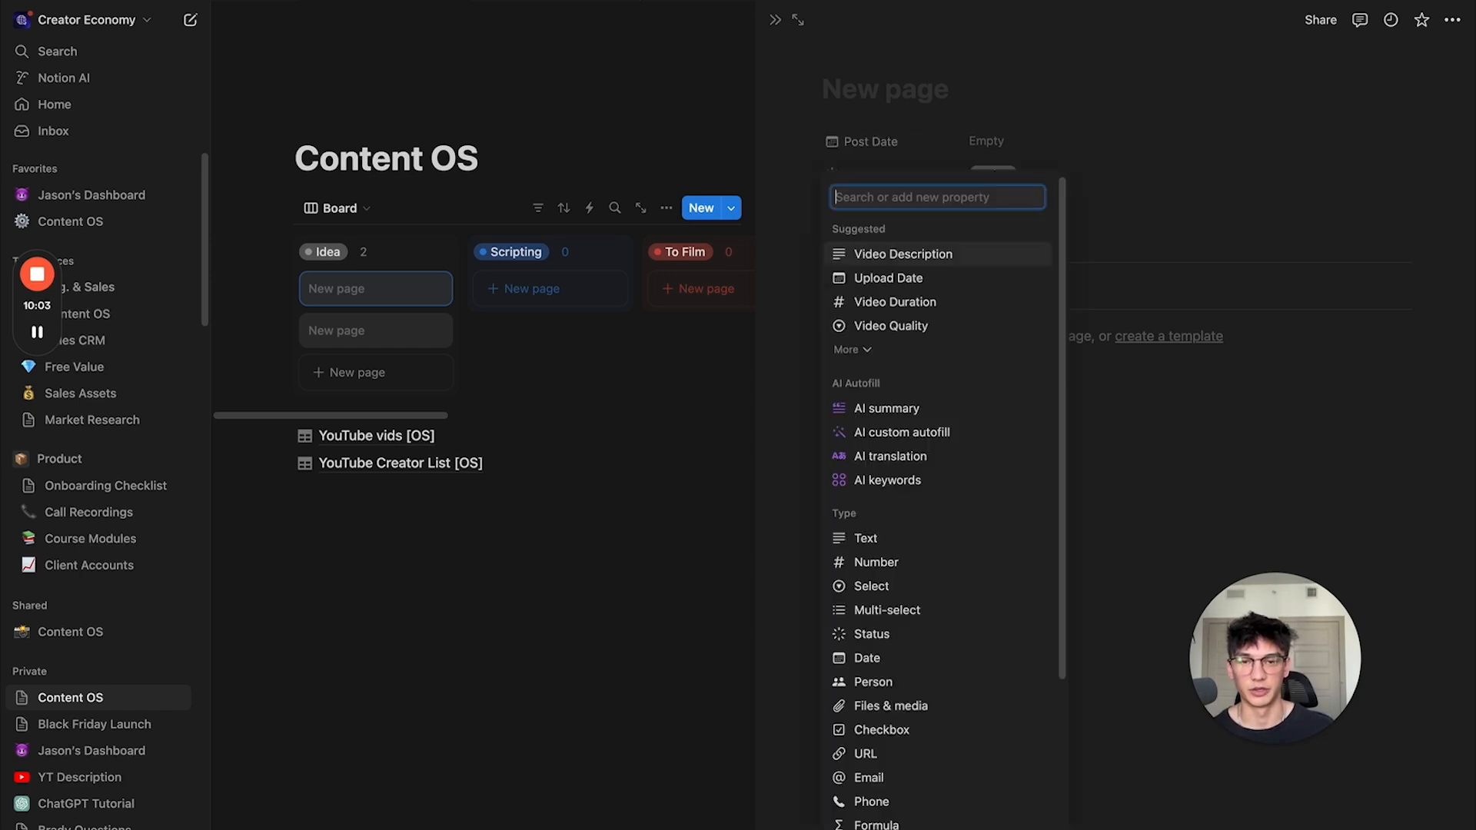
# Step: Add a Select property named Type below Original Video
pyautogui.write('sele')
pyautogui.press('Return')
pyautogui.write('Type')
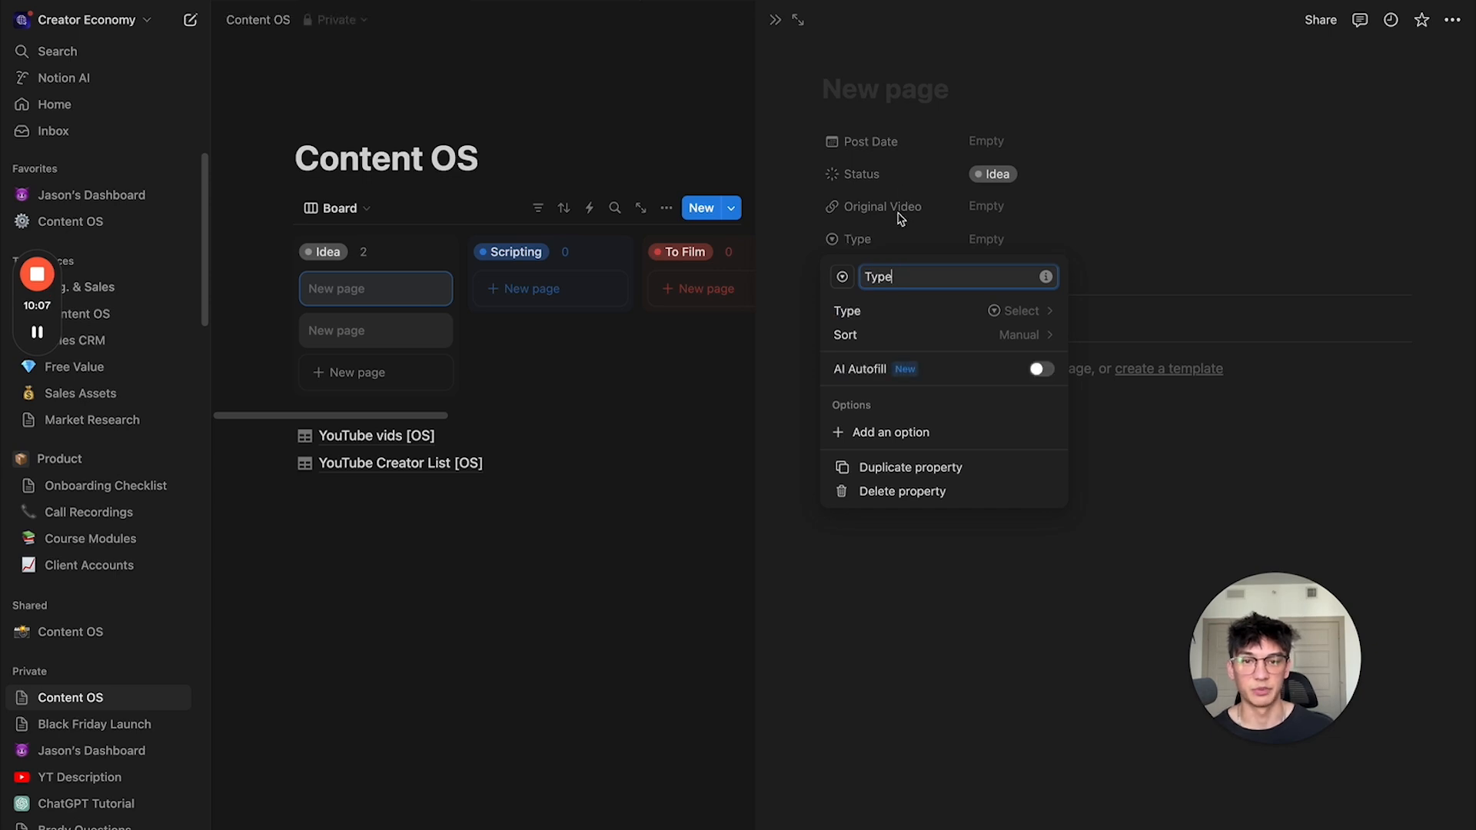
pyautogui.press('Return')
# Step: Add another URL property below Type and duplicate it
pyautogui.click(871, 272)
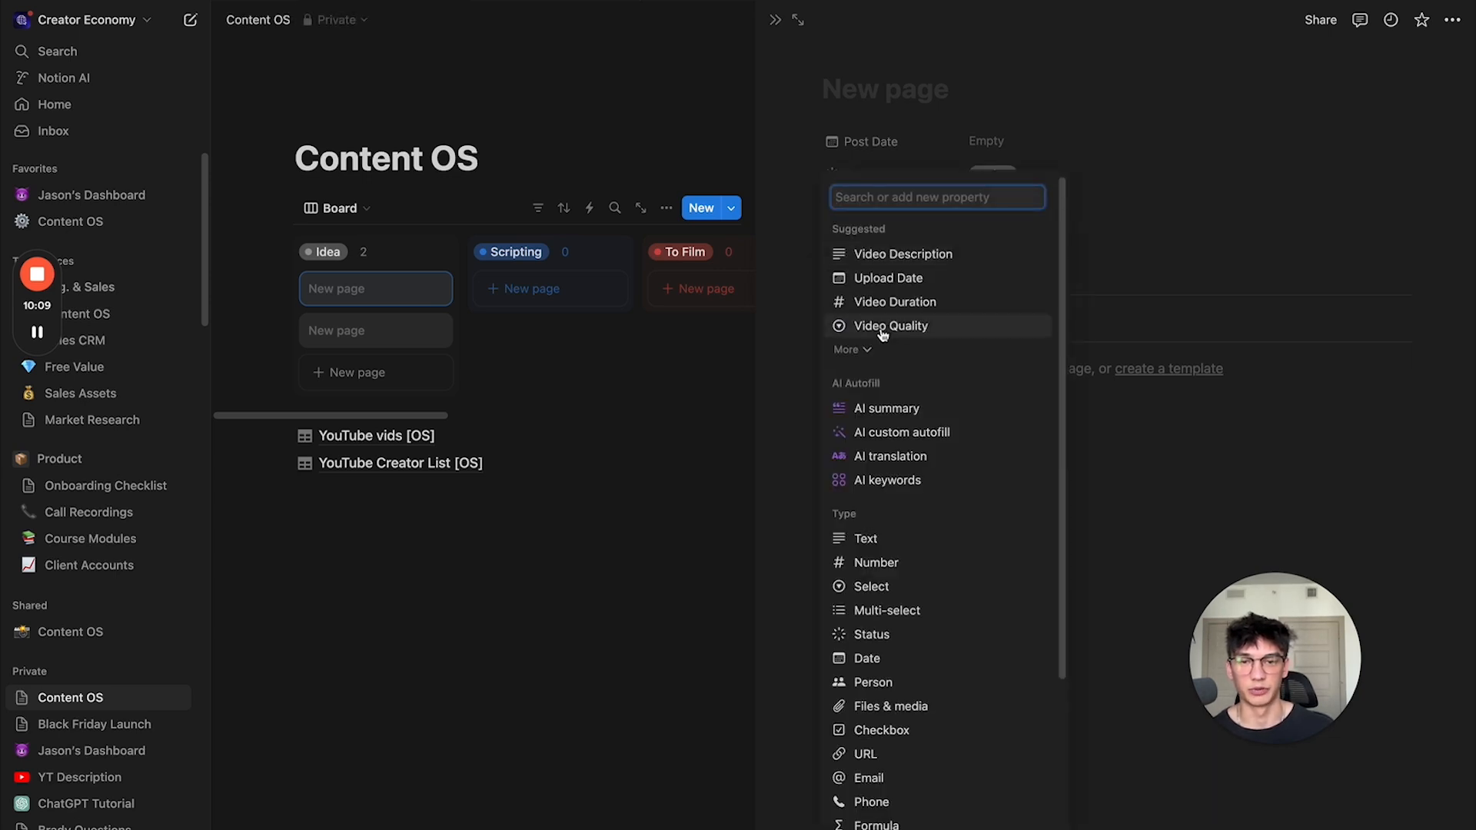
pyautogui.write('url')
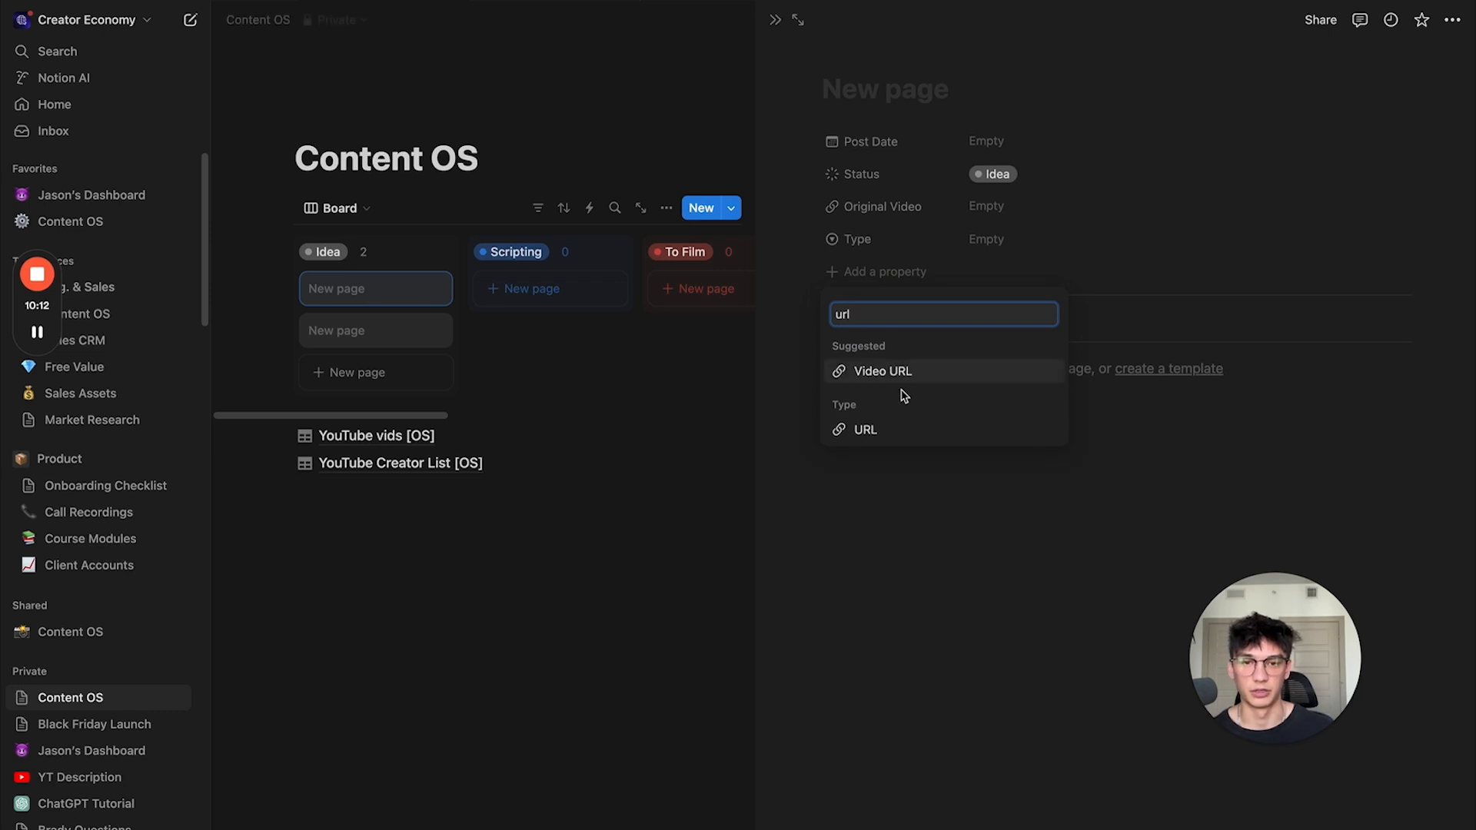
pyautogui.click(895, 432)
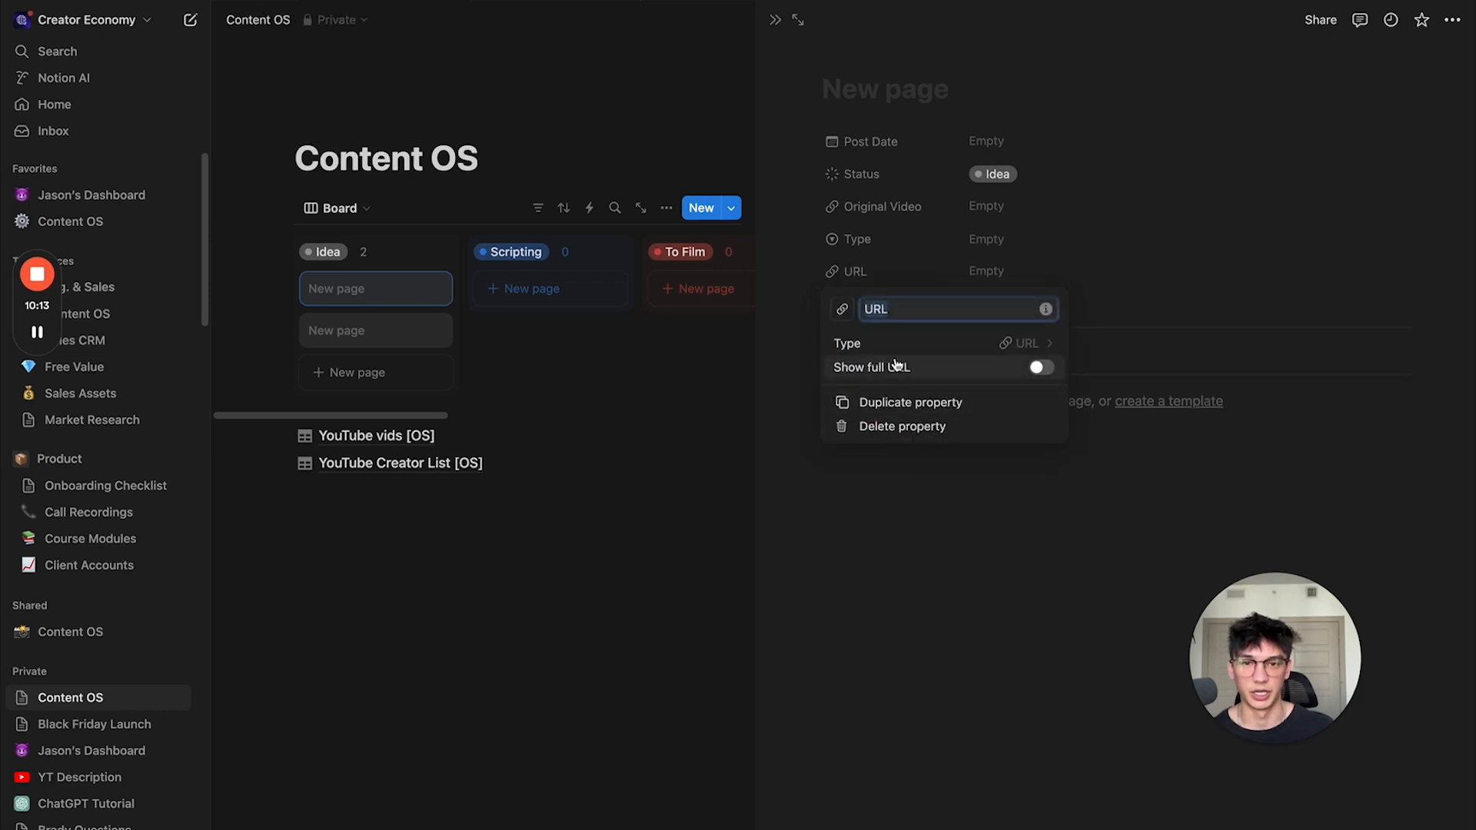
pyautogui.click(830, 282)
pyautogui.click(832, 276)
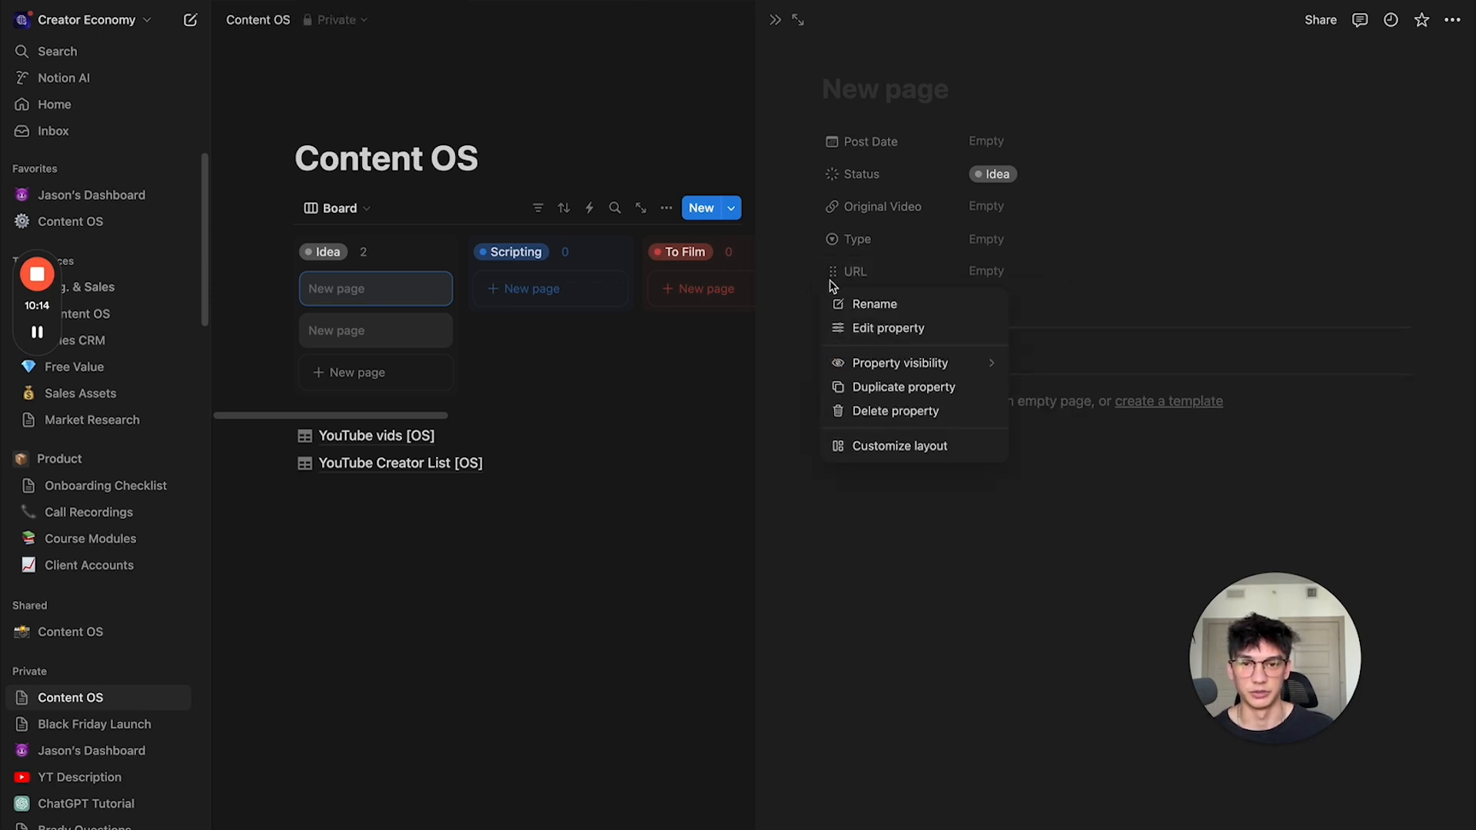
pyautogui.click(896, 387)
# Step: Rename the first of the two new URL properties to Raw Footage
pyautogui.click(873, 277)
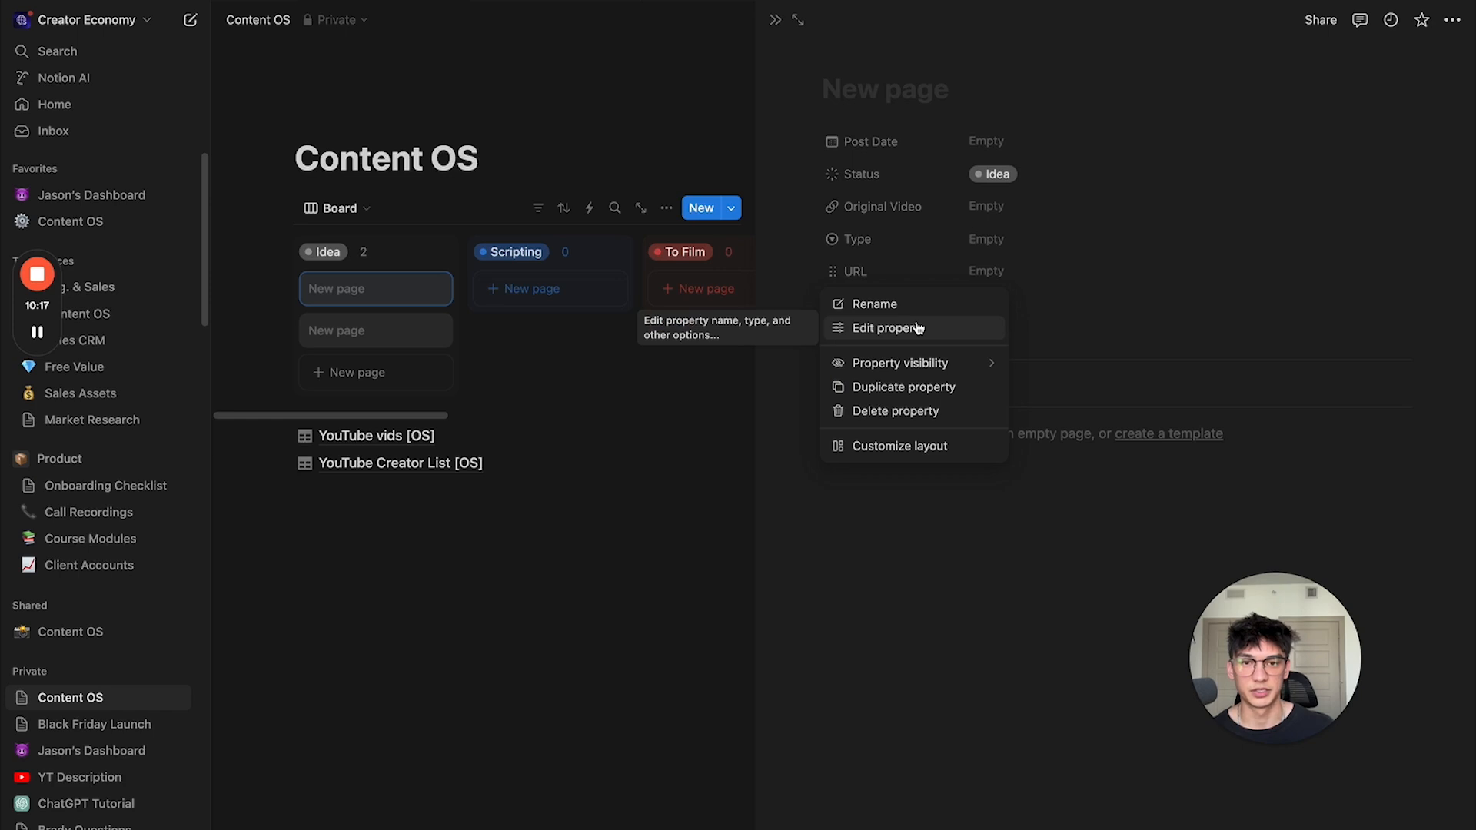
pyautogui.click(919, 327)
pyautogui.write('raw')
pyautogui.press('BackSpace')
pyautogui.write('Raw Footage')
pyautogui.press('Return')
# Step: Rename the duplicated URL property to Edited Video and close the card's side peek
pyautogui.click(853, 304)
pyautogui.click(848, 361)
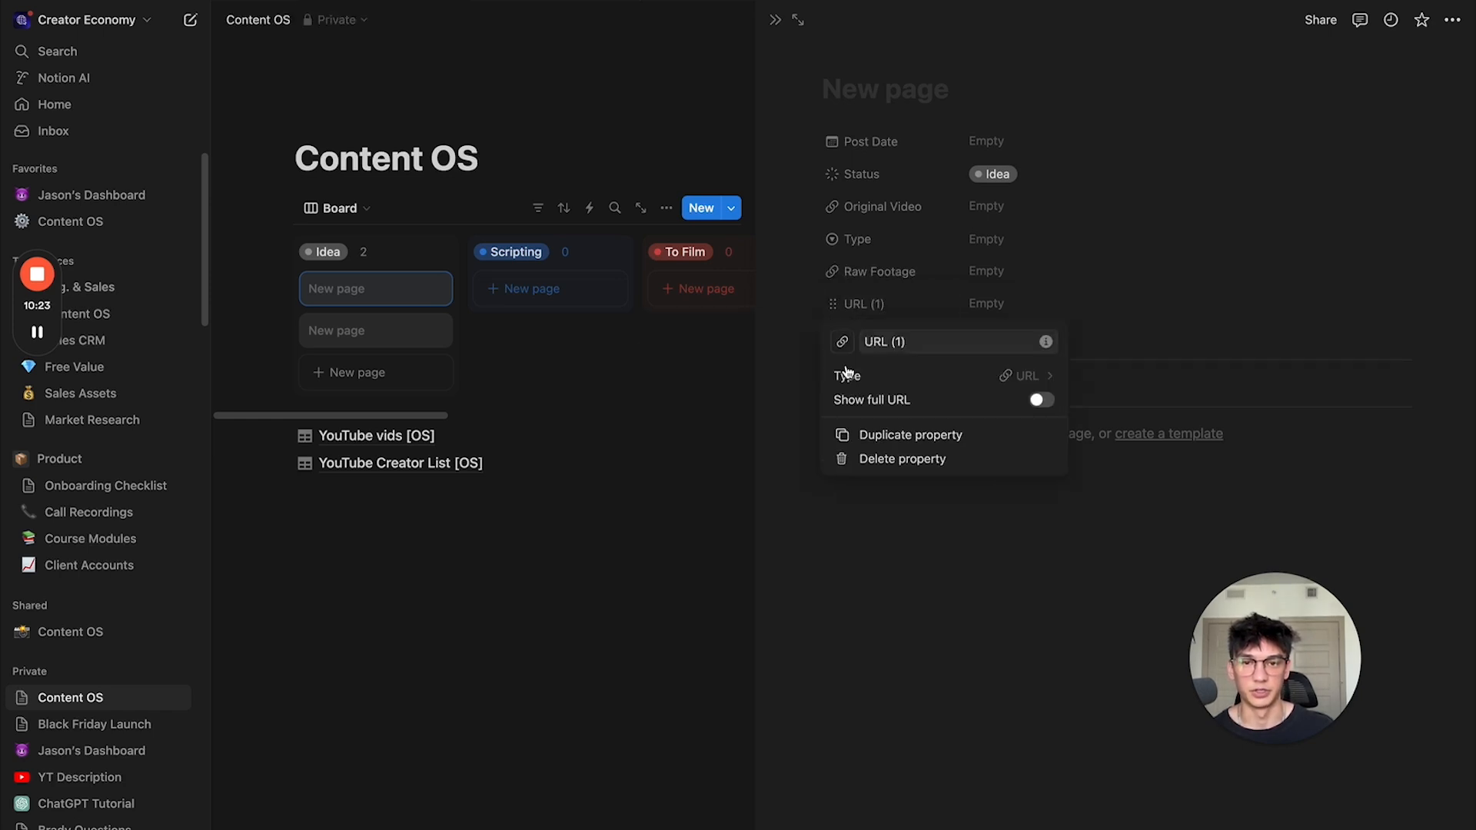
pyautogui.write('Edti')
pyautogui.press('BackSpace')
pyautogui.press('BackSpace')
pyautogui.write('ited Video')
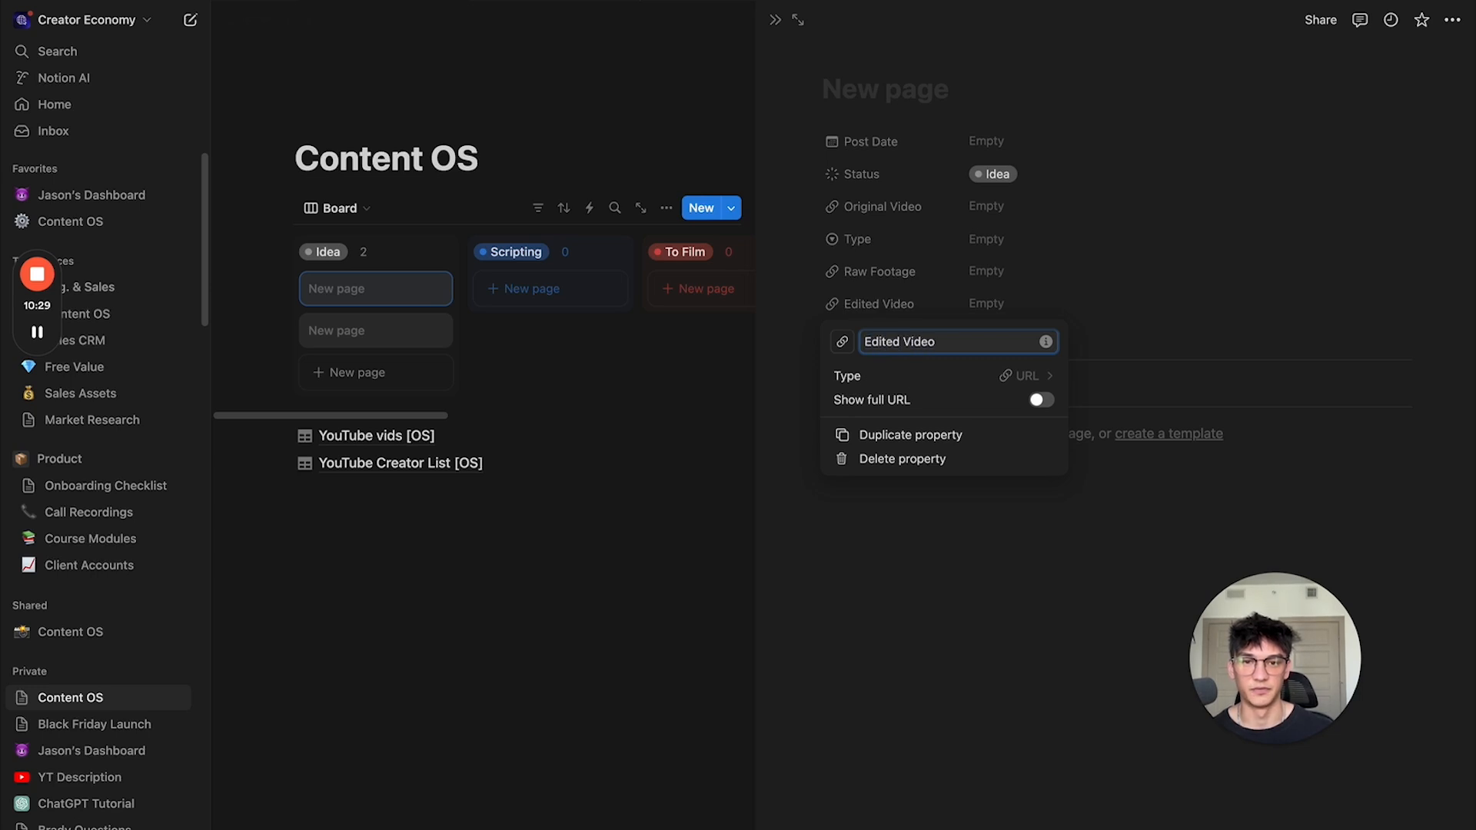
pyautogui.press('Return')
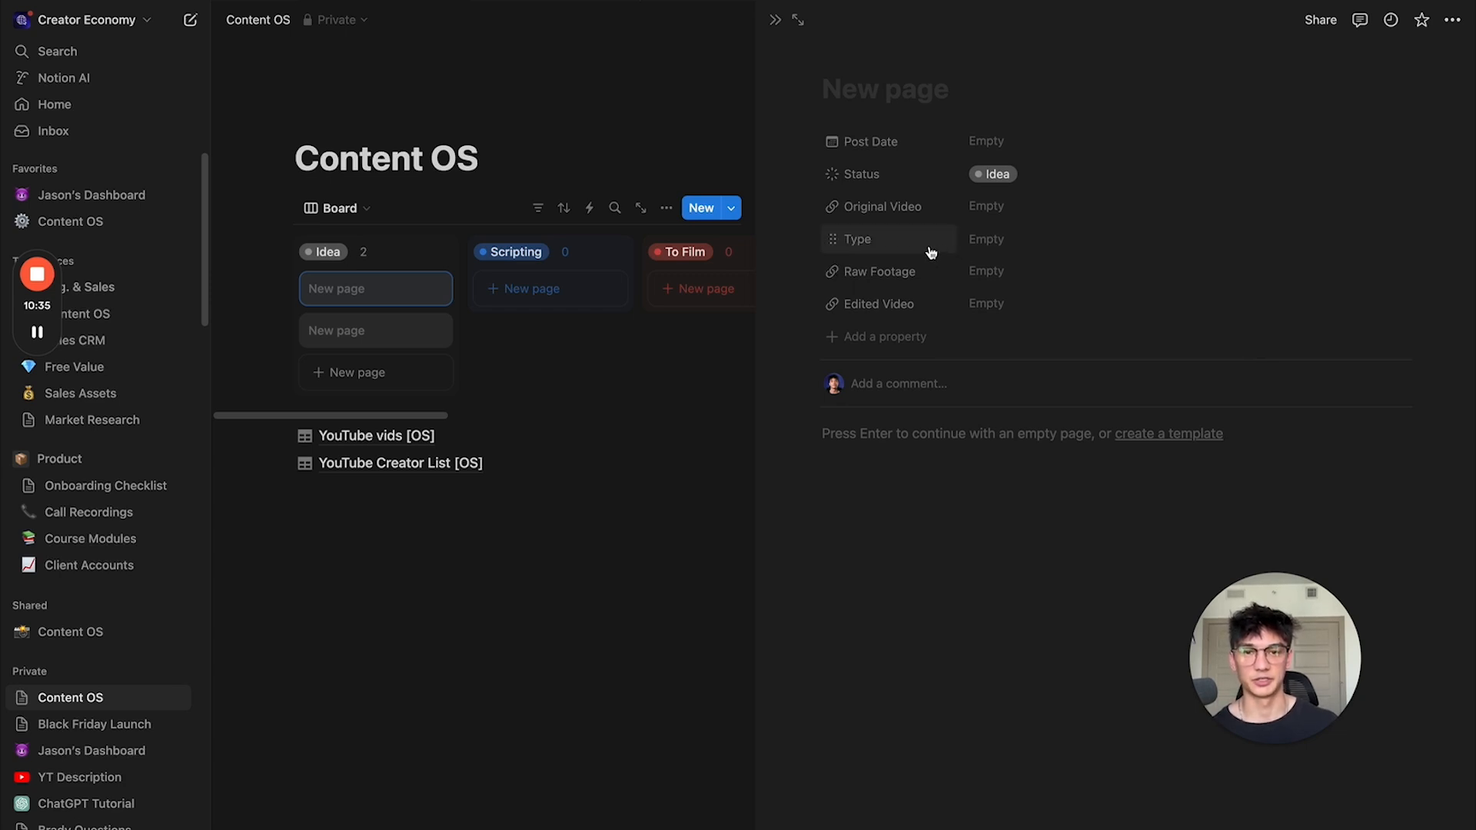
pyautogui.click(775, 20)
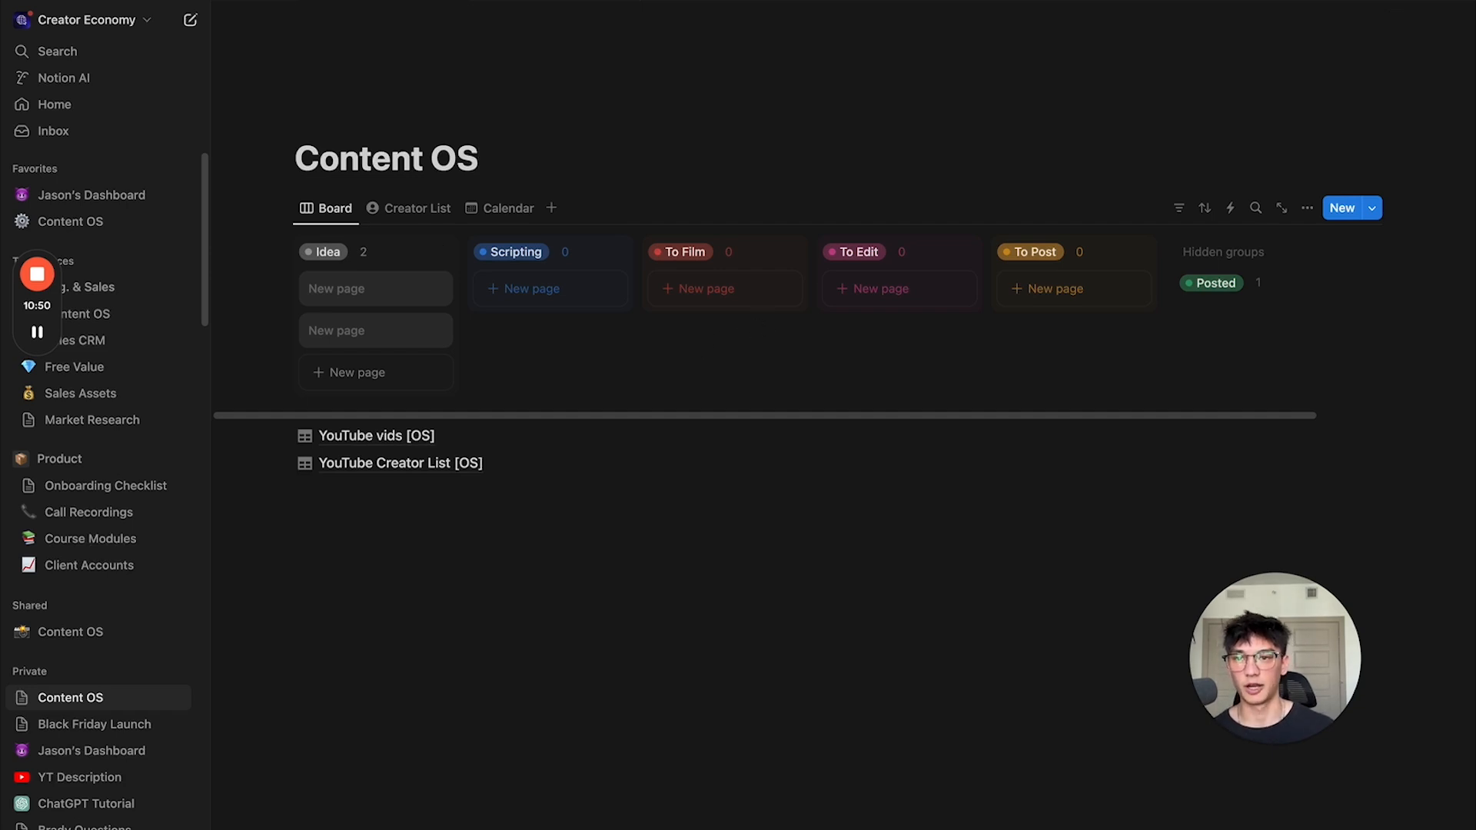
# Step: Insert an empty line below the Content OS title, then switch to YouTube in the browser and copy the signed-in account's channel URL
pyautogui.press('Return')
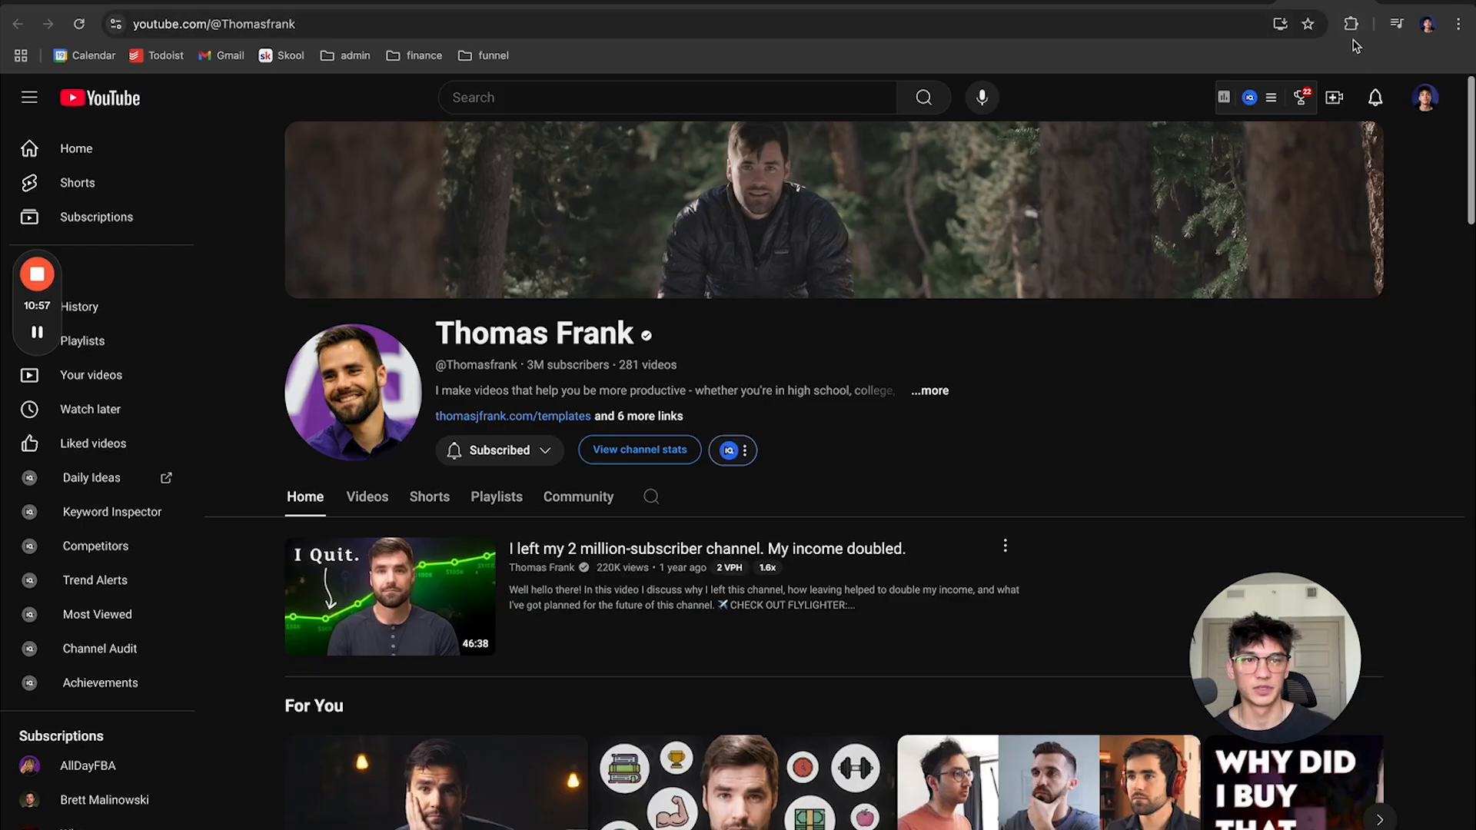
pyautogui.click(1425, 97)
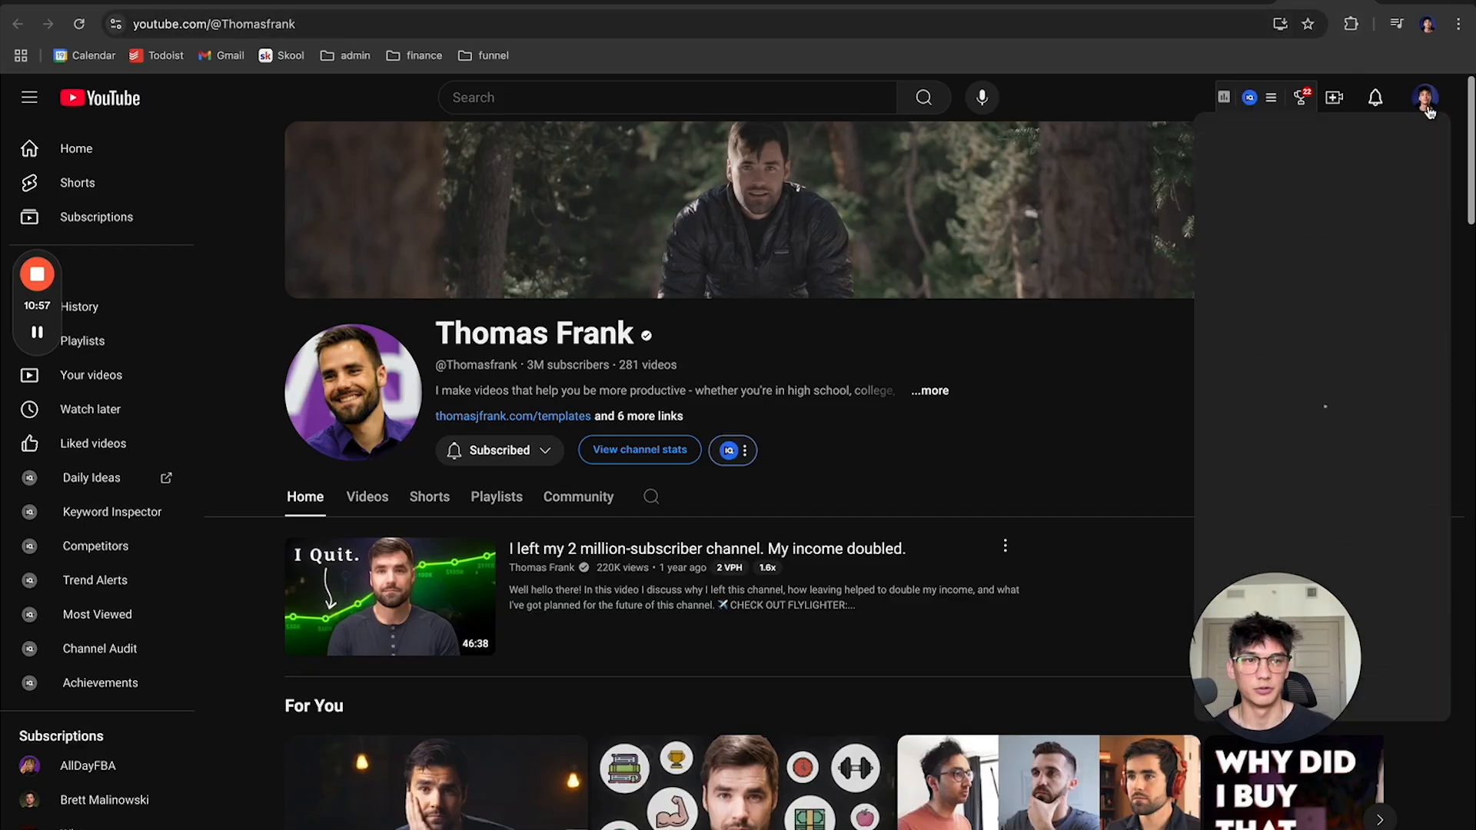
pyautogui.click(1307, 171)
pyautogui.hotkey('ctrl', 'l')
pyautogui.press('super+c')
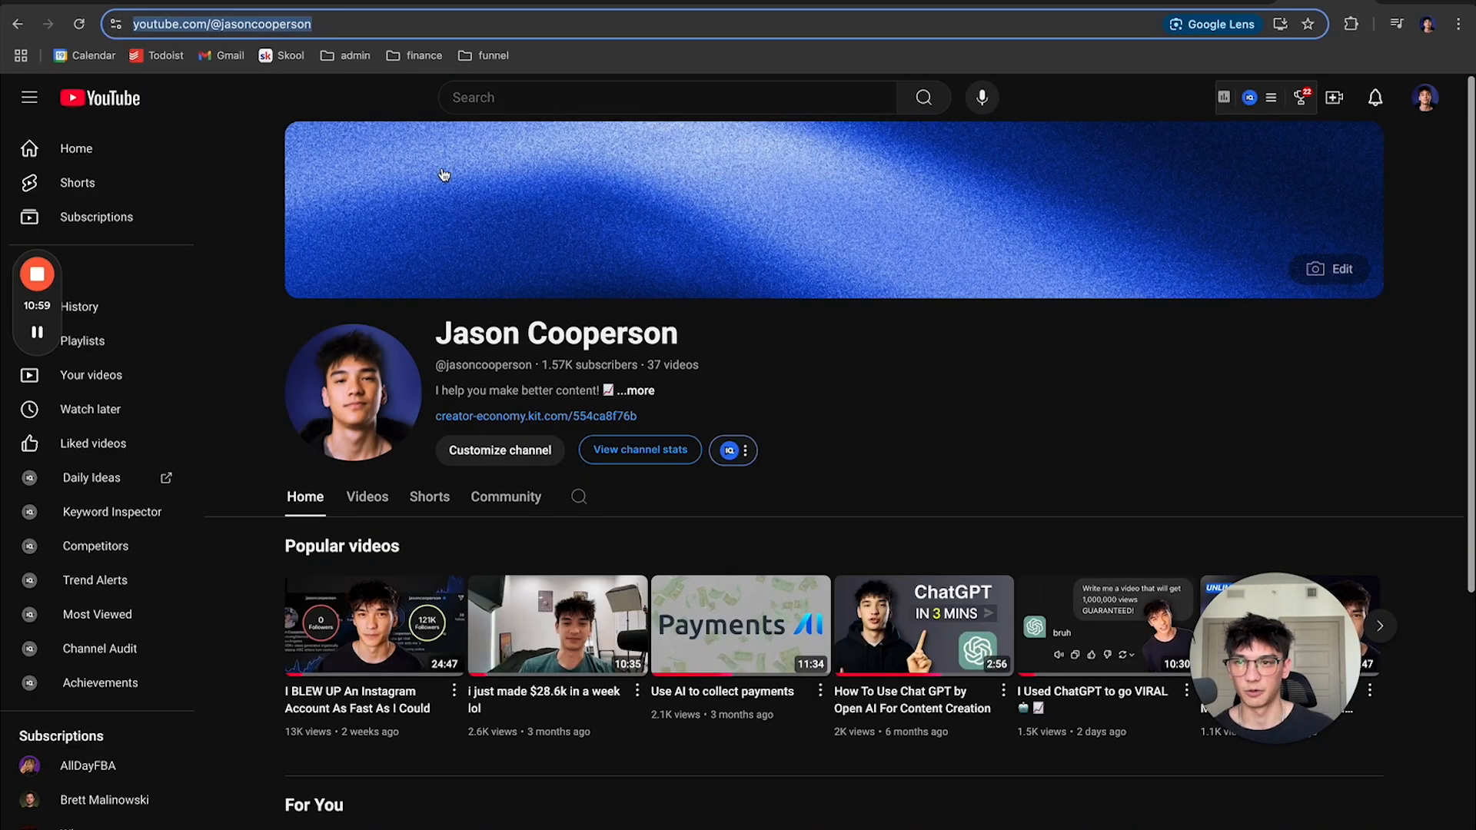
# Step: Switch back to Notion and paste the channel link as a mention below the Content OS title
pyautogui.press('super+Tab')
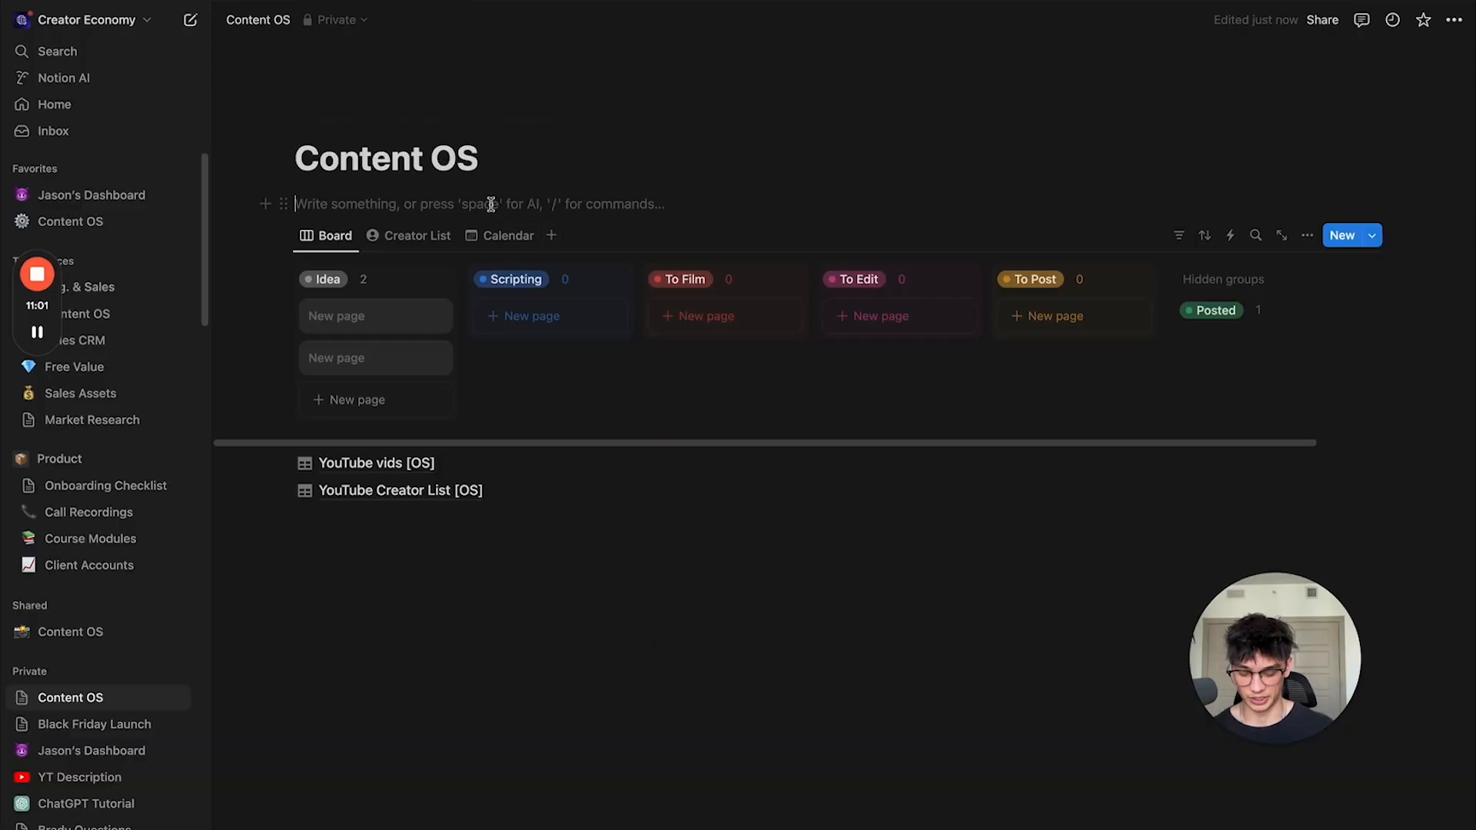
pyautogui.press('super+v')
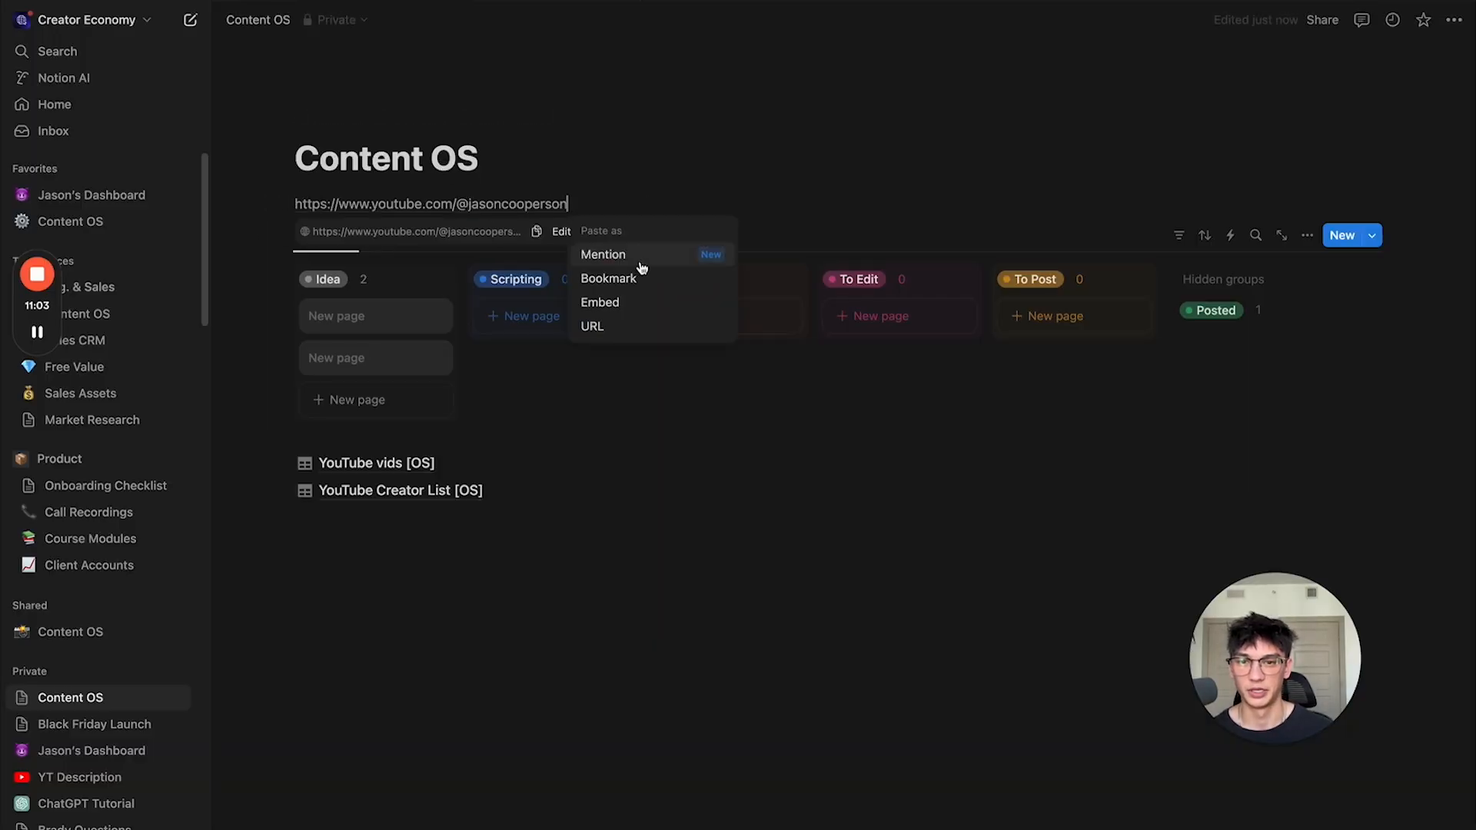
pyautogui.click(641, 262)
# Step: Turn the YouTube channel mention above the Board view into a large heading
pyautogui.click(281, 203)
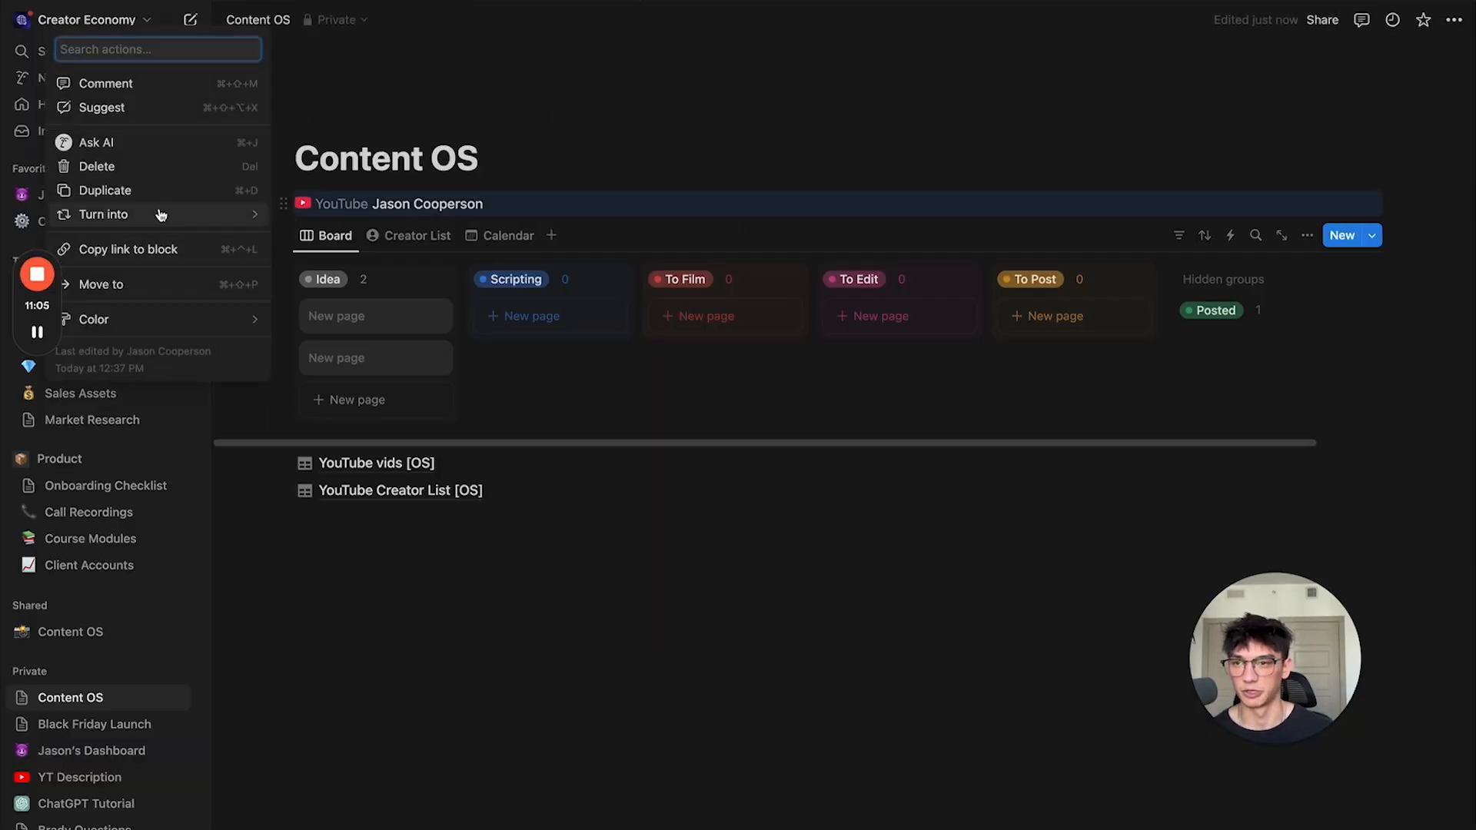
pyautogui.moveTo(232, 223)
pyautogui.click(381, 66)
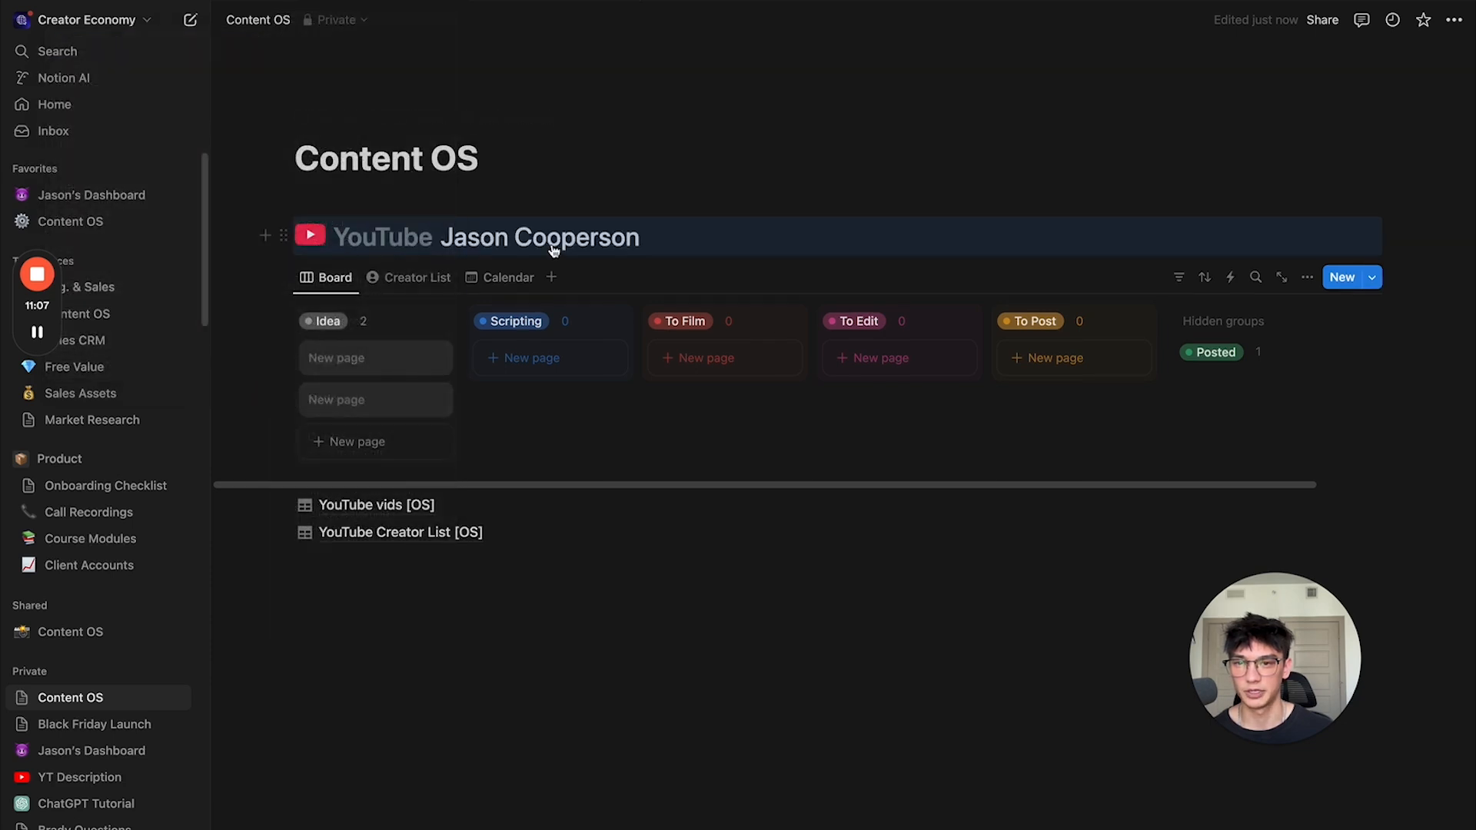
# Step: Apply a red background to the YouTube channel heading above the Board view
pyautogui.click(283, 235)
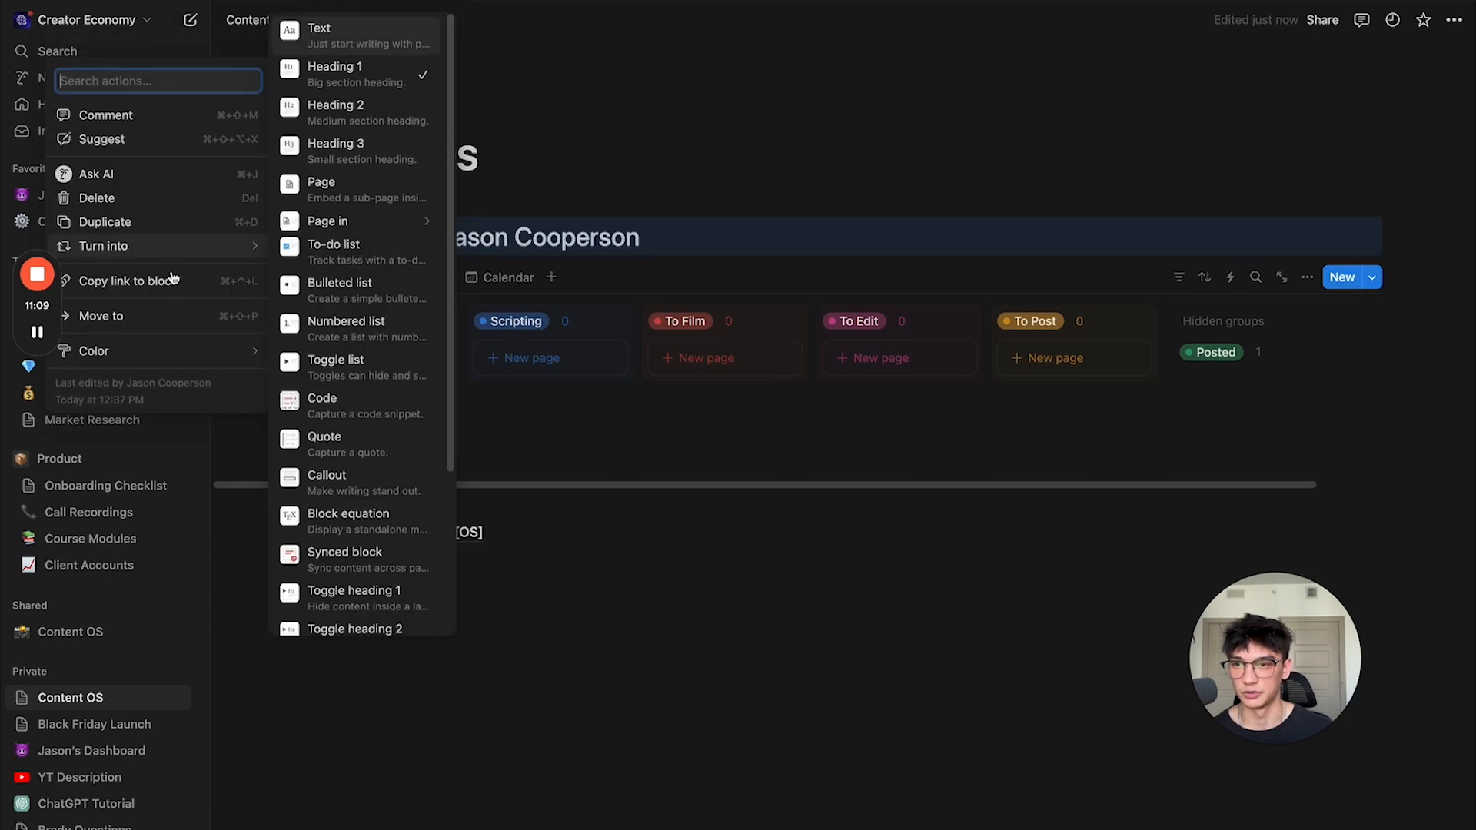
pyautogui.moveTo(154, 350)
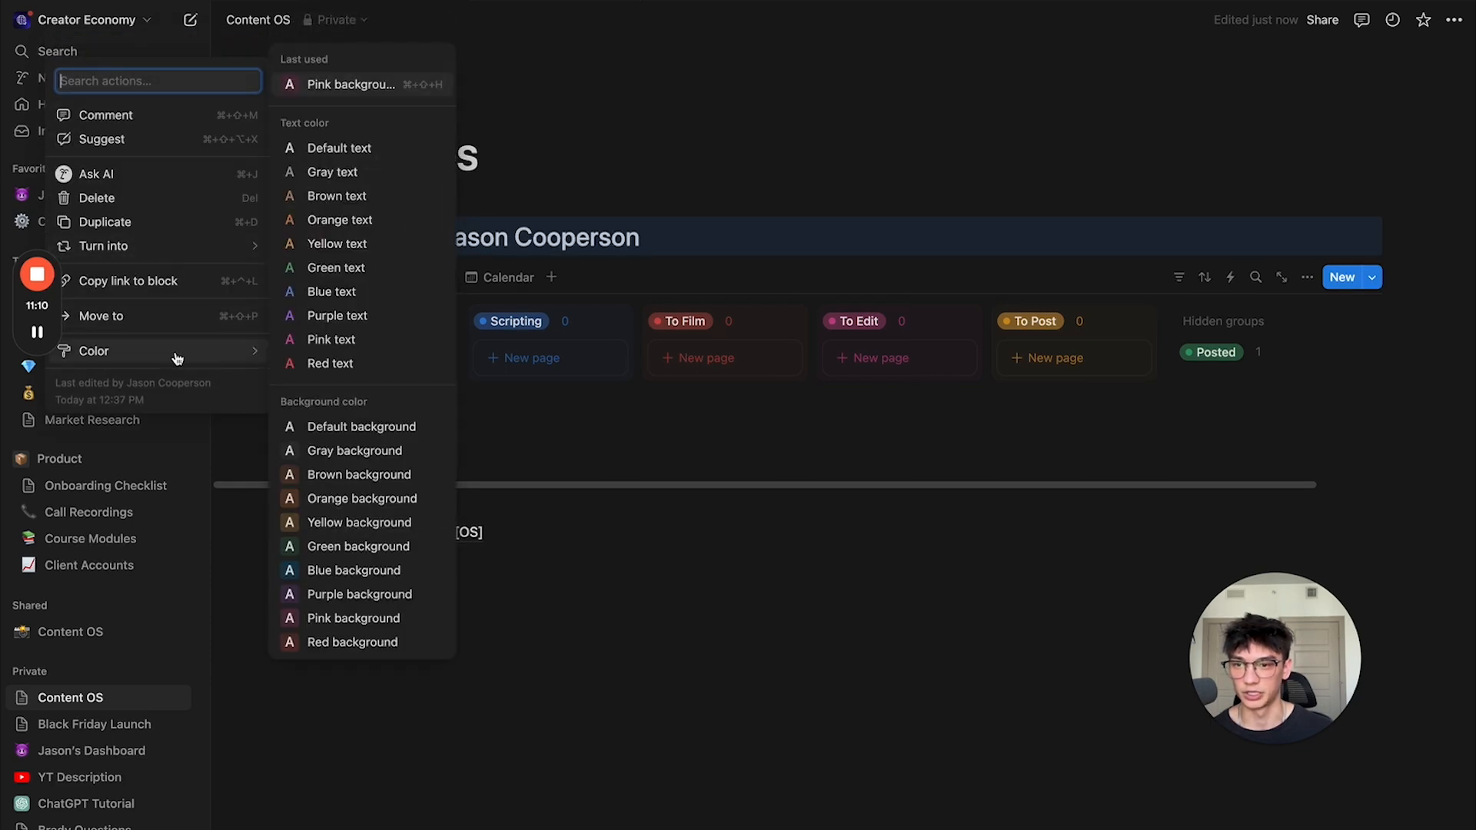
pyautogui.click(355, 642)
pyautogui.click(739, 246)
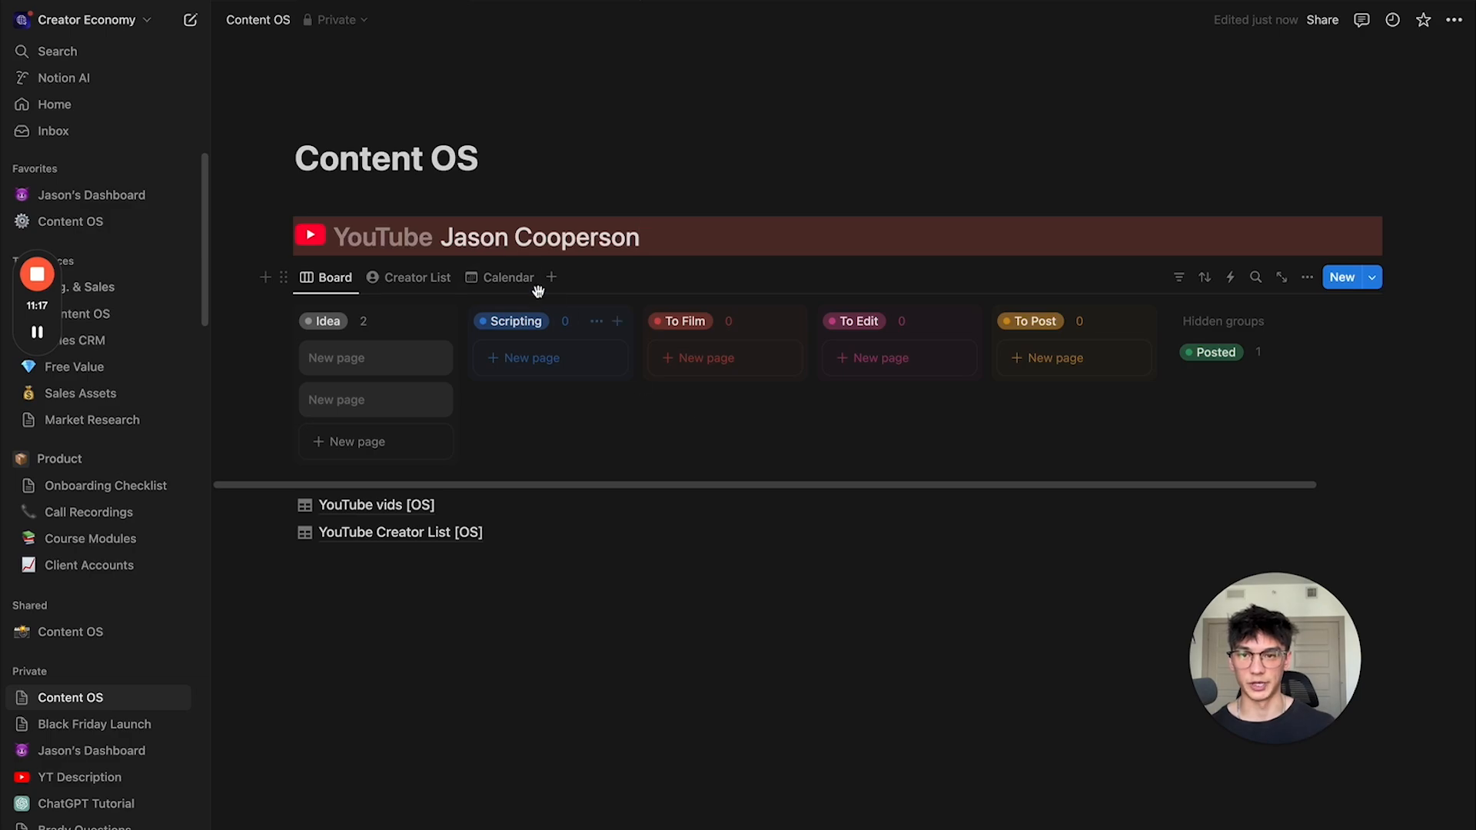
pyautogui.click(484, 242)
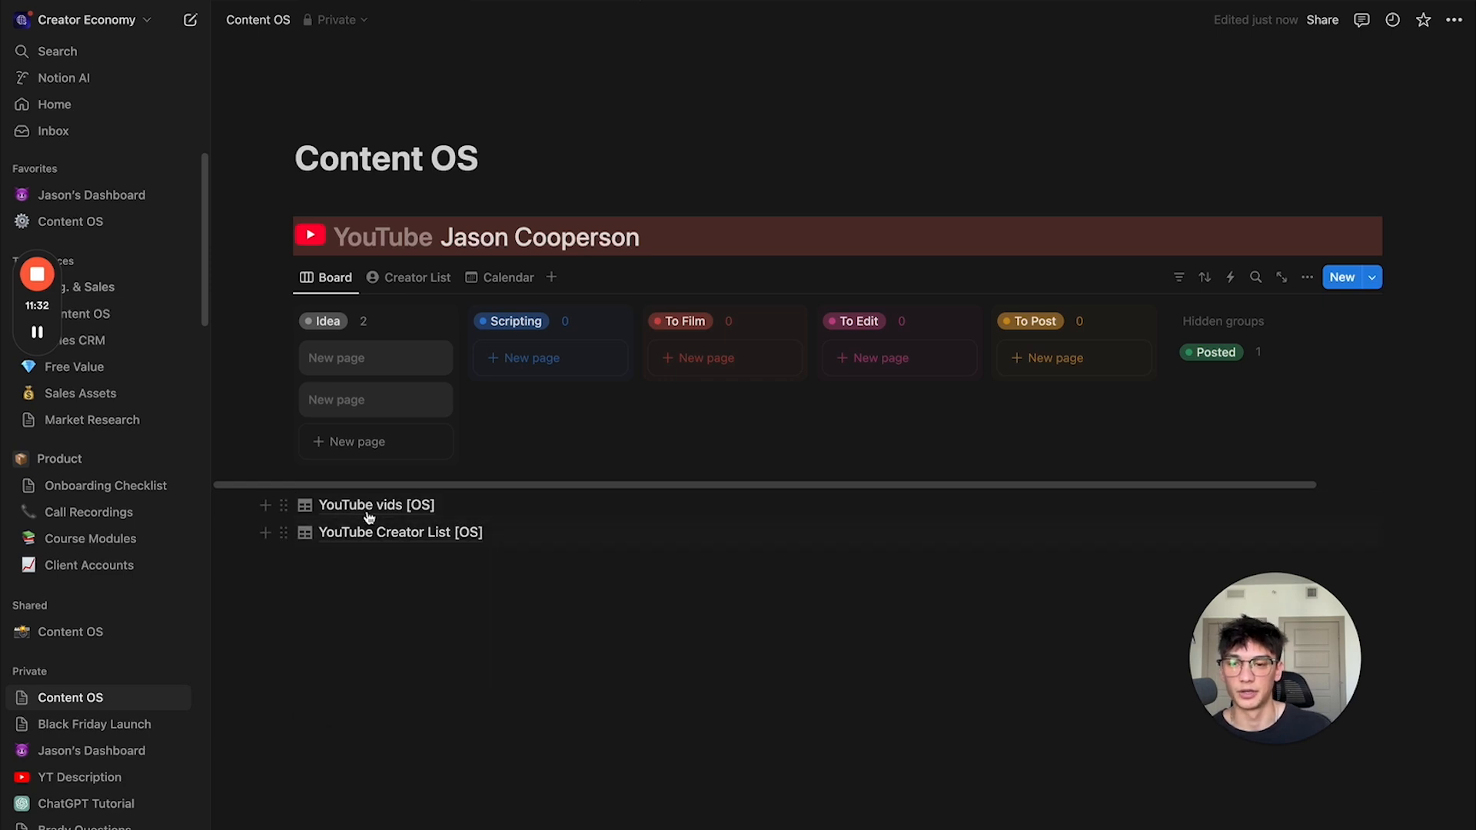
# Step: Duplicate the YouTube vids [OS] database, rename the copy Instagram vids [OS], and return to the Content OS page
pyautogui.click(286, 506)
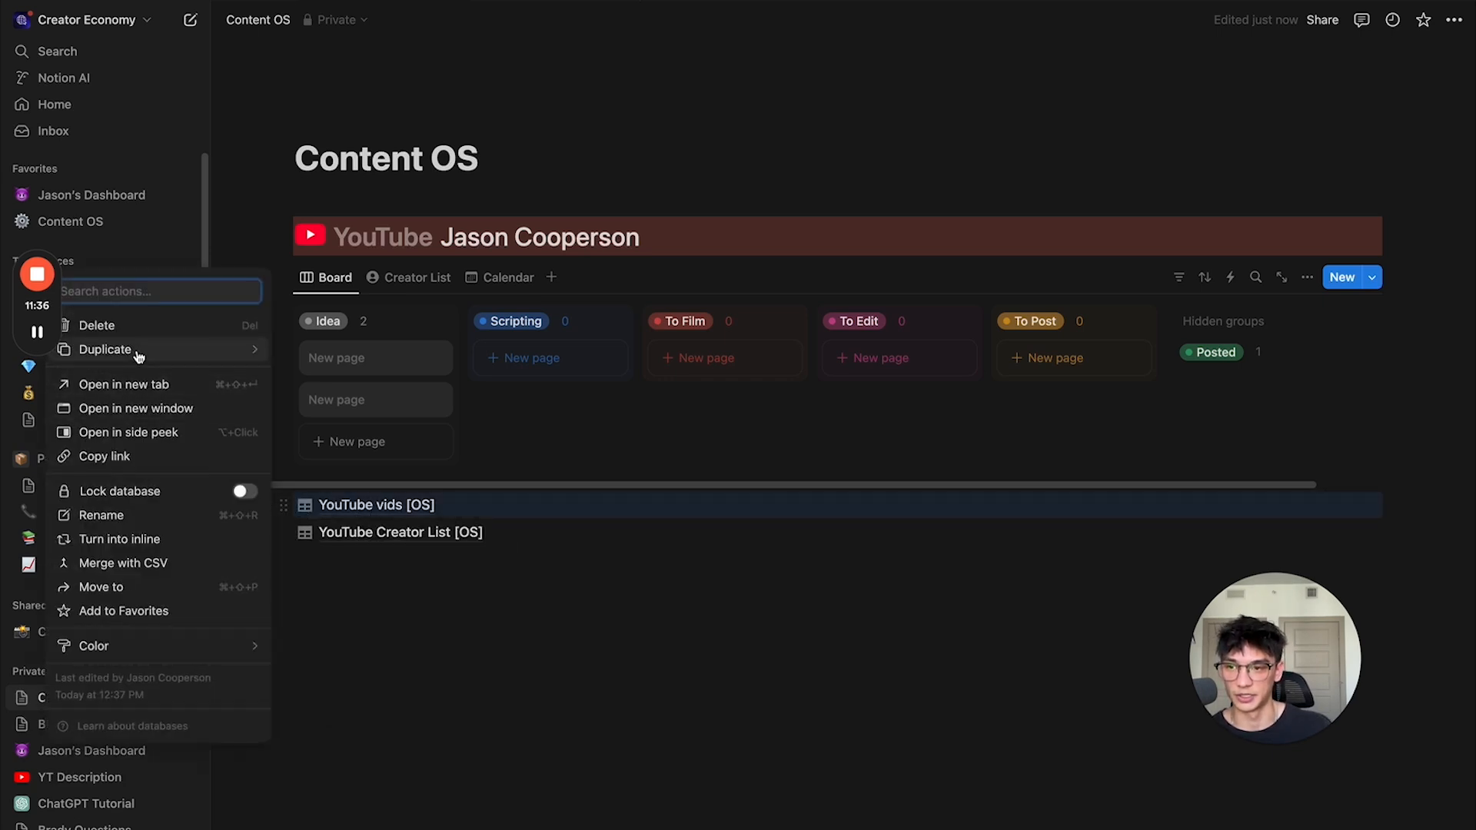
pyautogui.moveTo(141, 351)
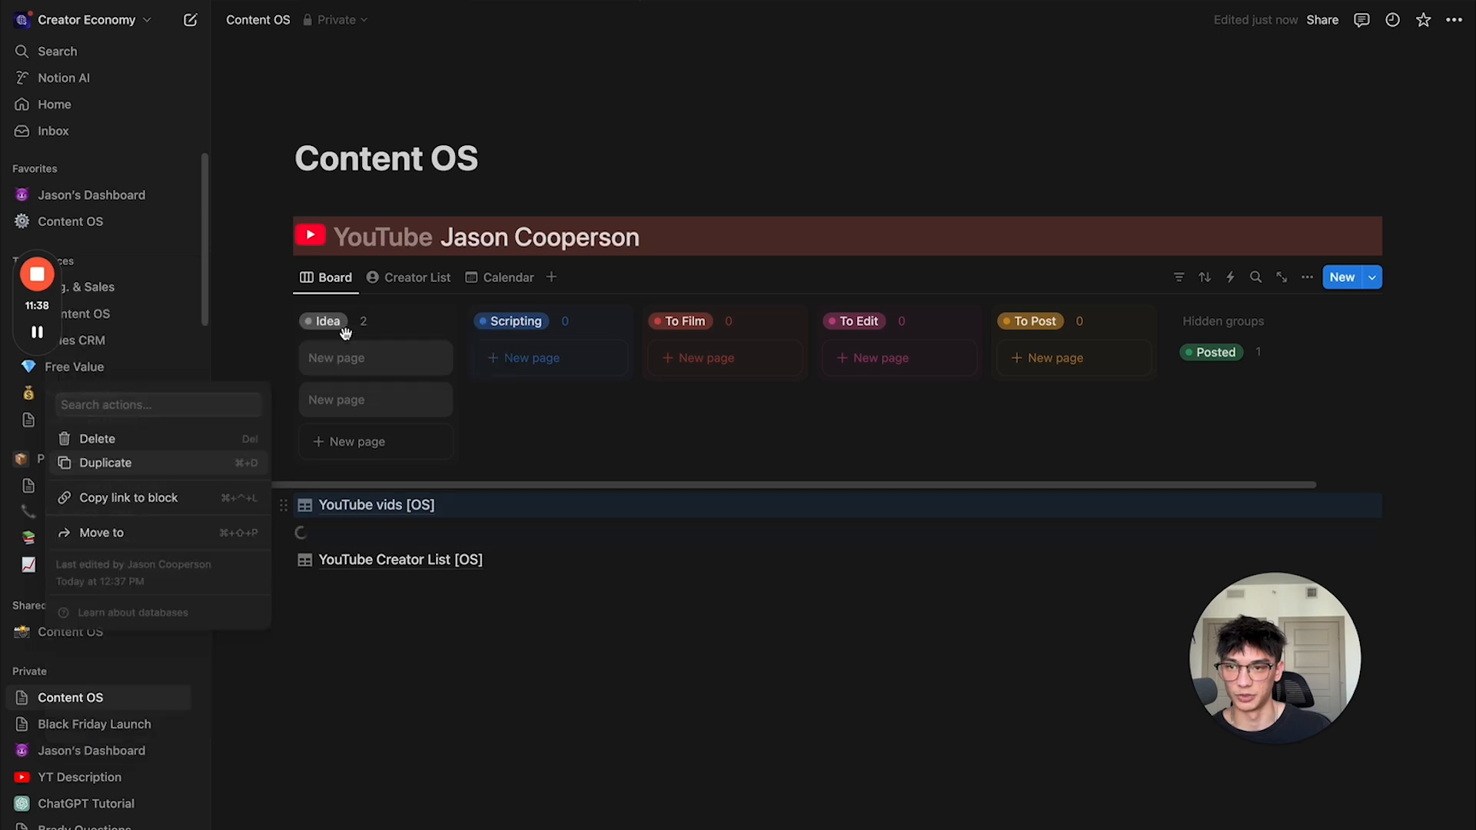
pyautogui.press('Return')
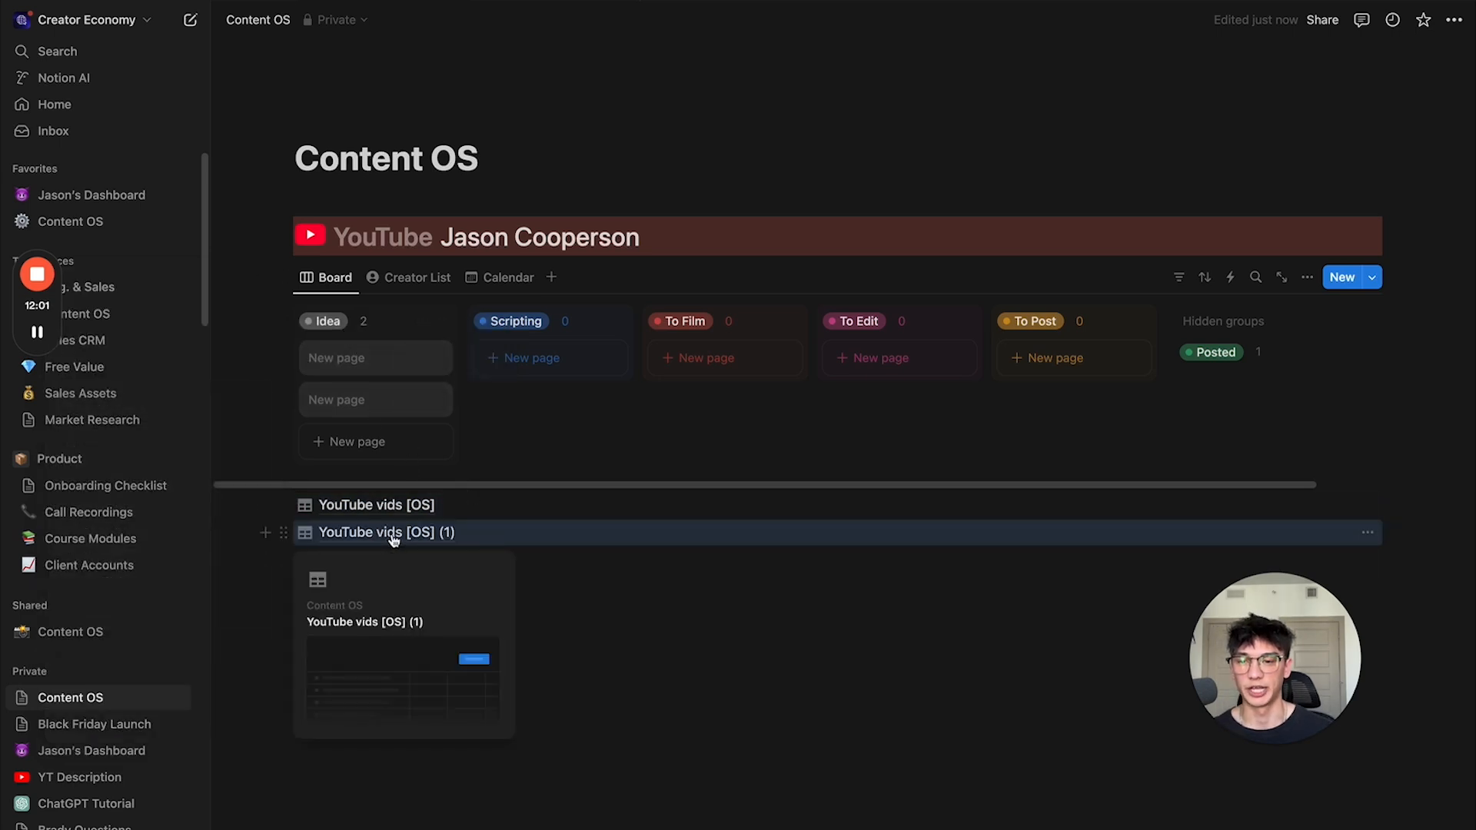
pyautogui.click(393, 534)
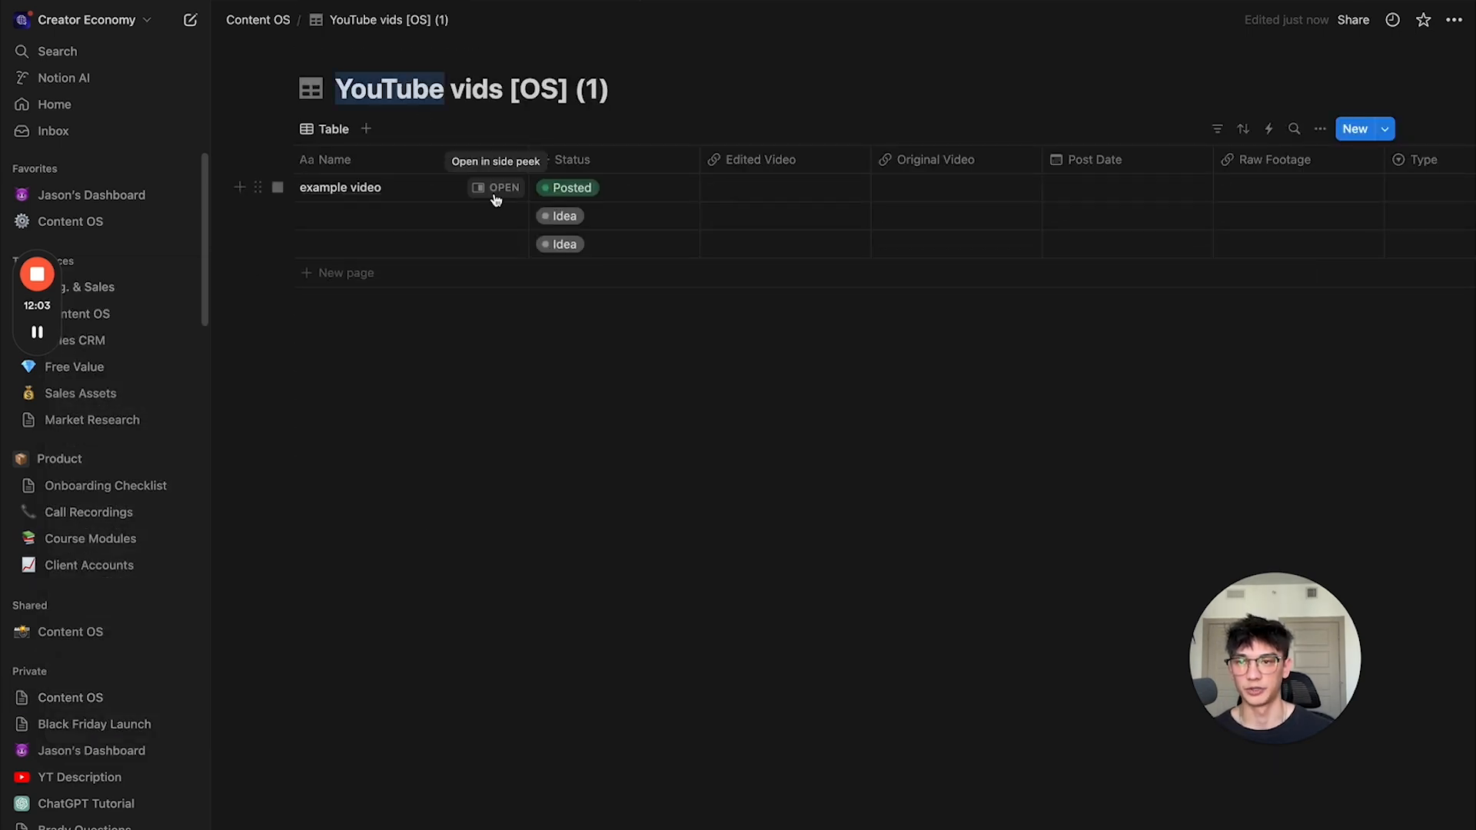
pyautogui.write('Instagram')
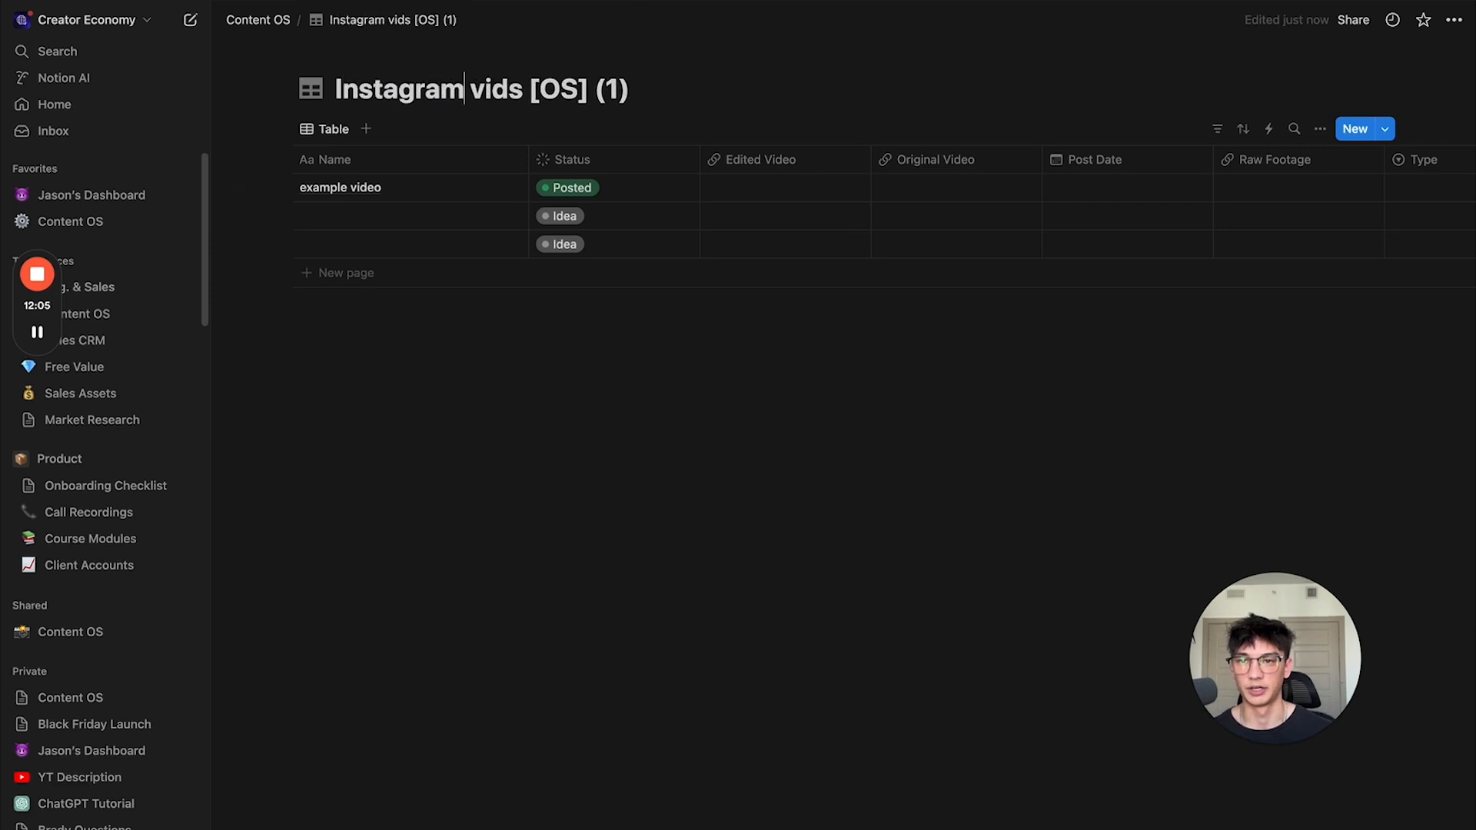
pyautogui.click(624, 91)
pyautogui.press('BackSpace')
pyautogui.press('BackSpace')
pyautogui.press('BackSpace')
pyautogui.press('BackSpace')
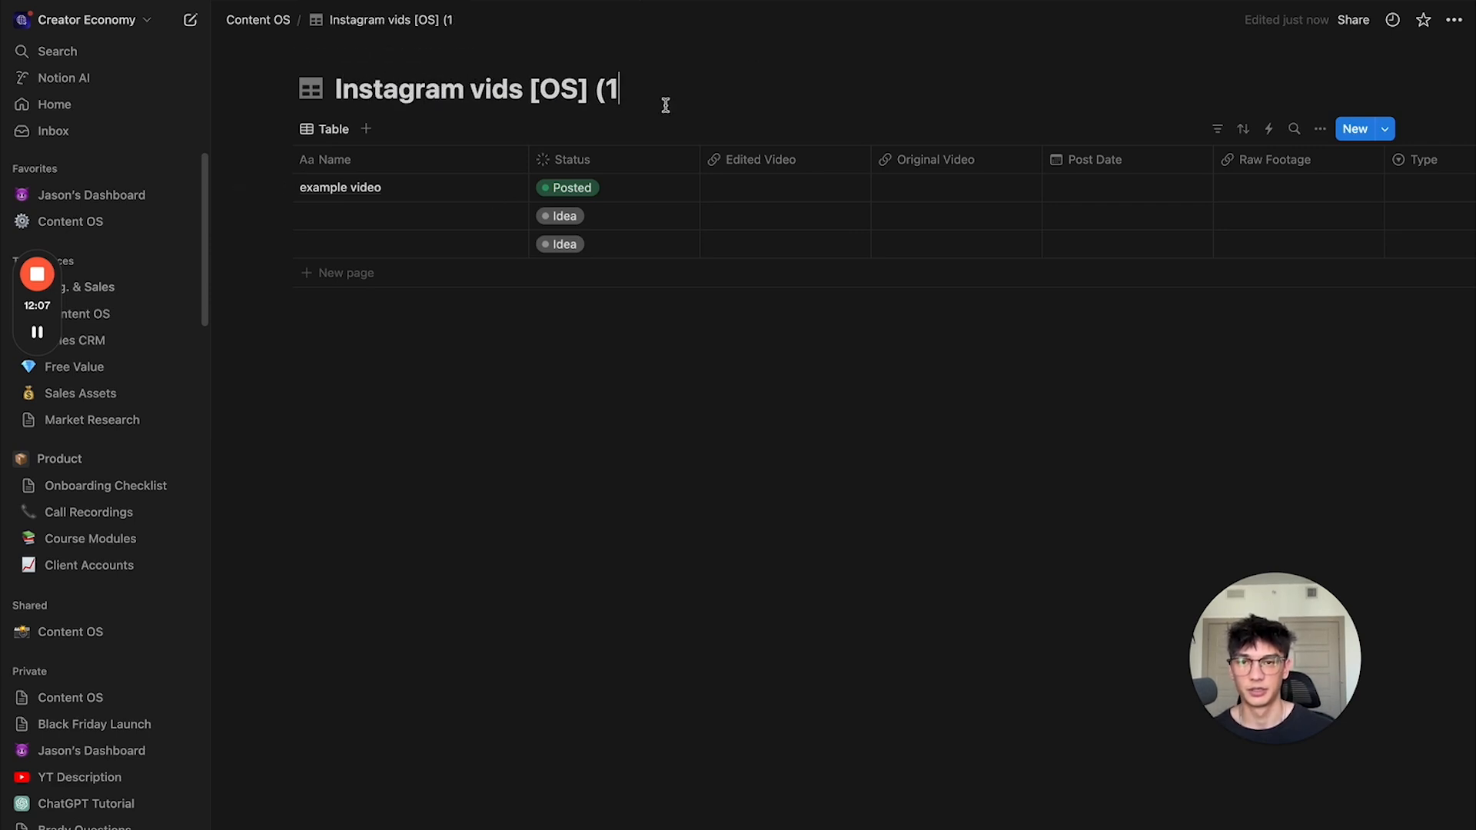
pyautogui.click(265, 20)
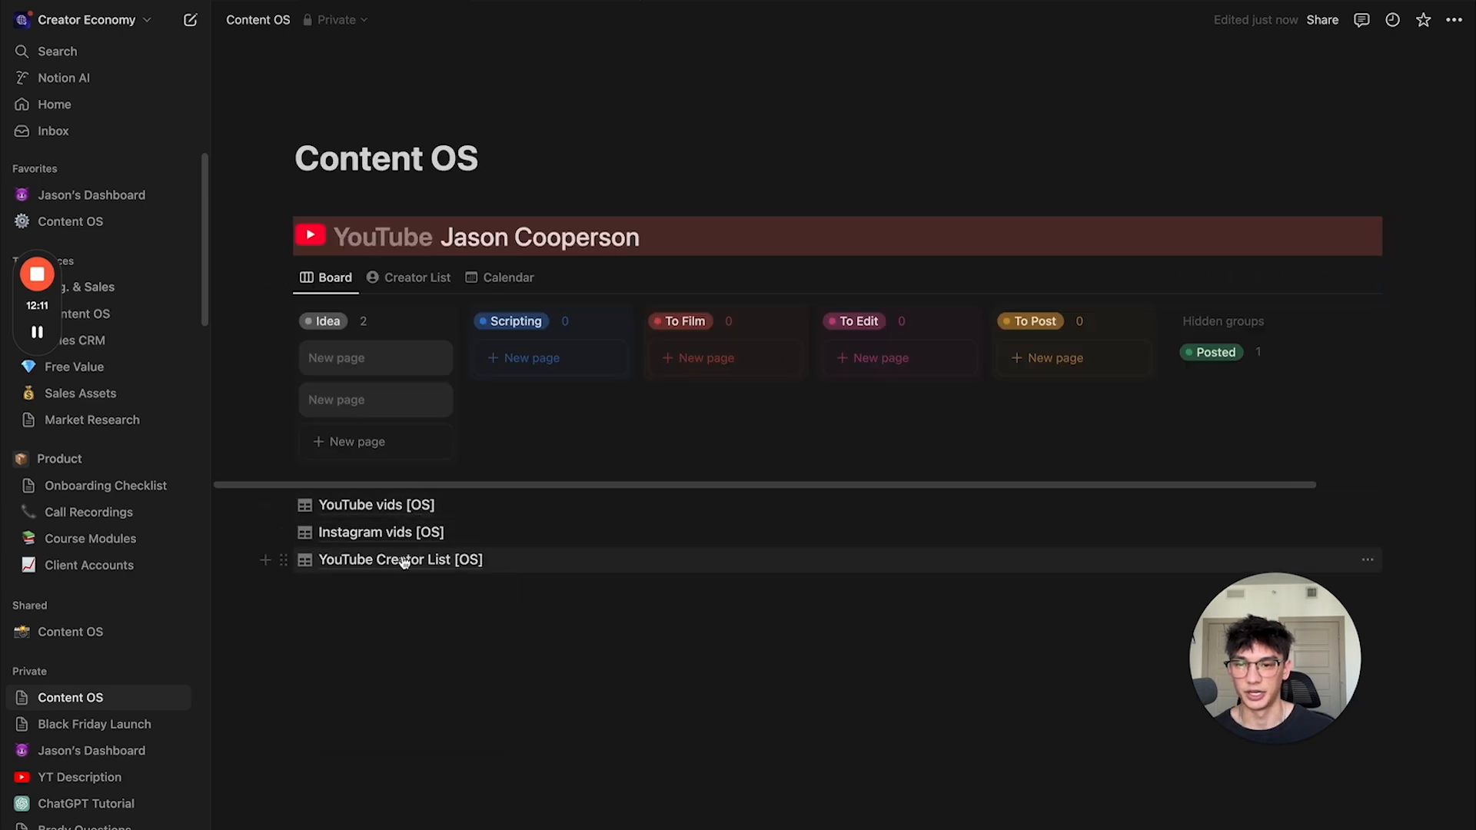
# Step: Duplicate the YouTube Creator List [OS] database with its content and rename the copy Instagram Creator List [OS]
pyautogui.click(284, 560)
pyautogui.moveTo(170, 410)
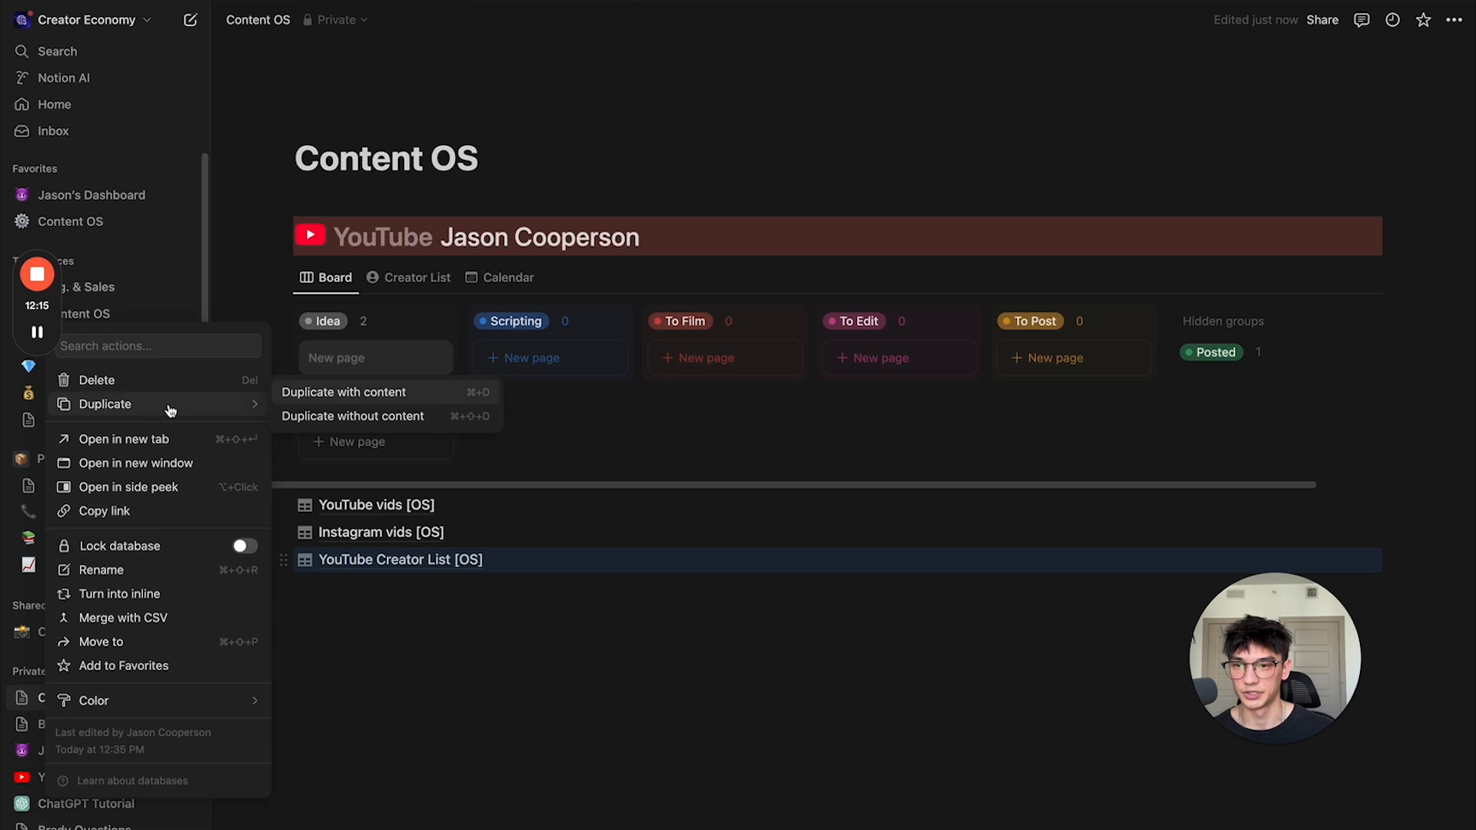
pyautogui.click(336, 392)
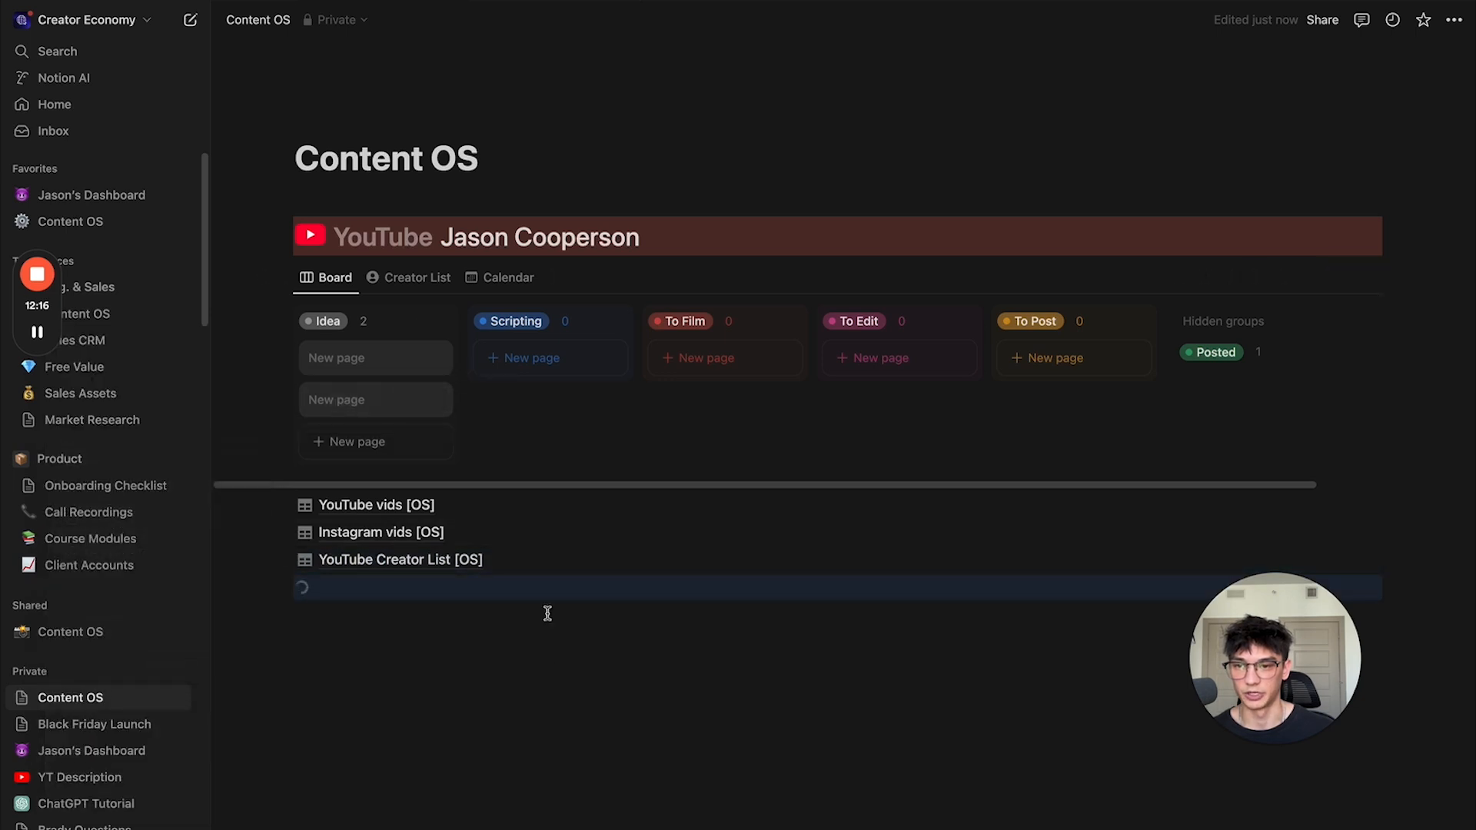
pyautogui.doubleClick(406, 102)
pyautogui.write('Instagram Creator List [OS] (1')
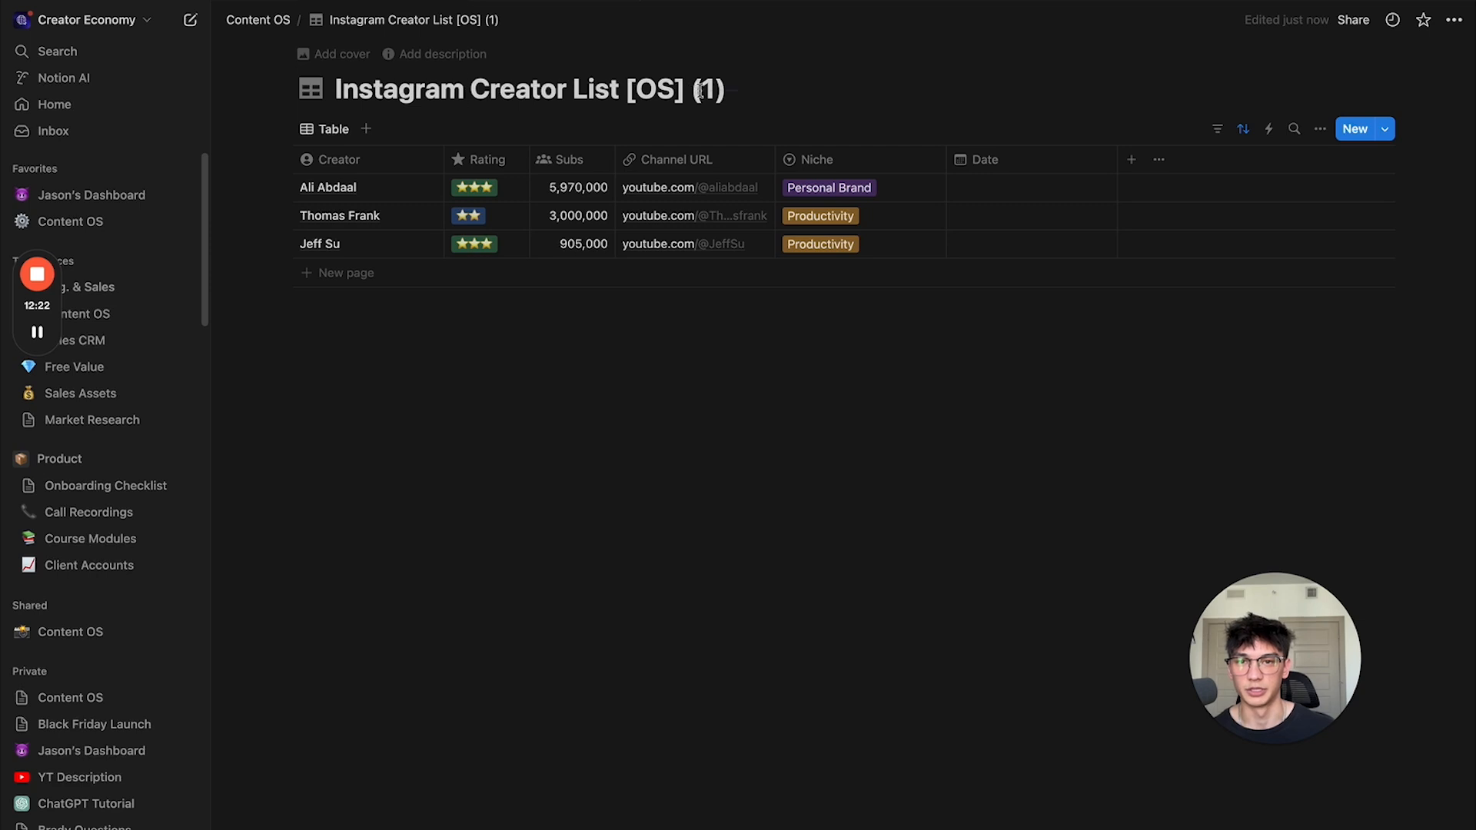
pyautogui.moveTo(685, 90); pyautogui.dragTo(728, 93)
pyautogui.press('BackSpace')
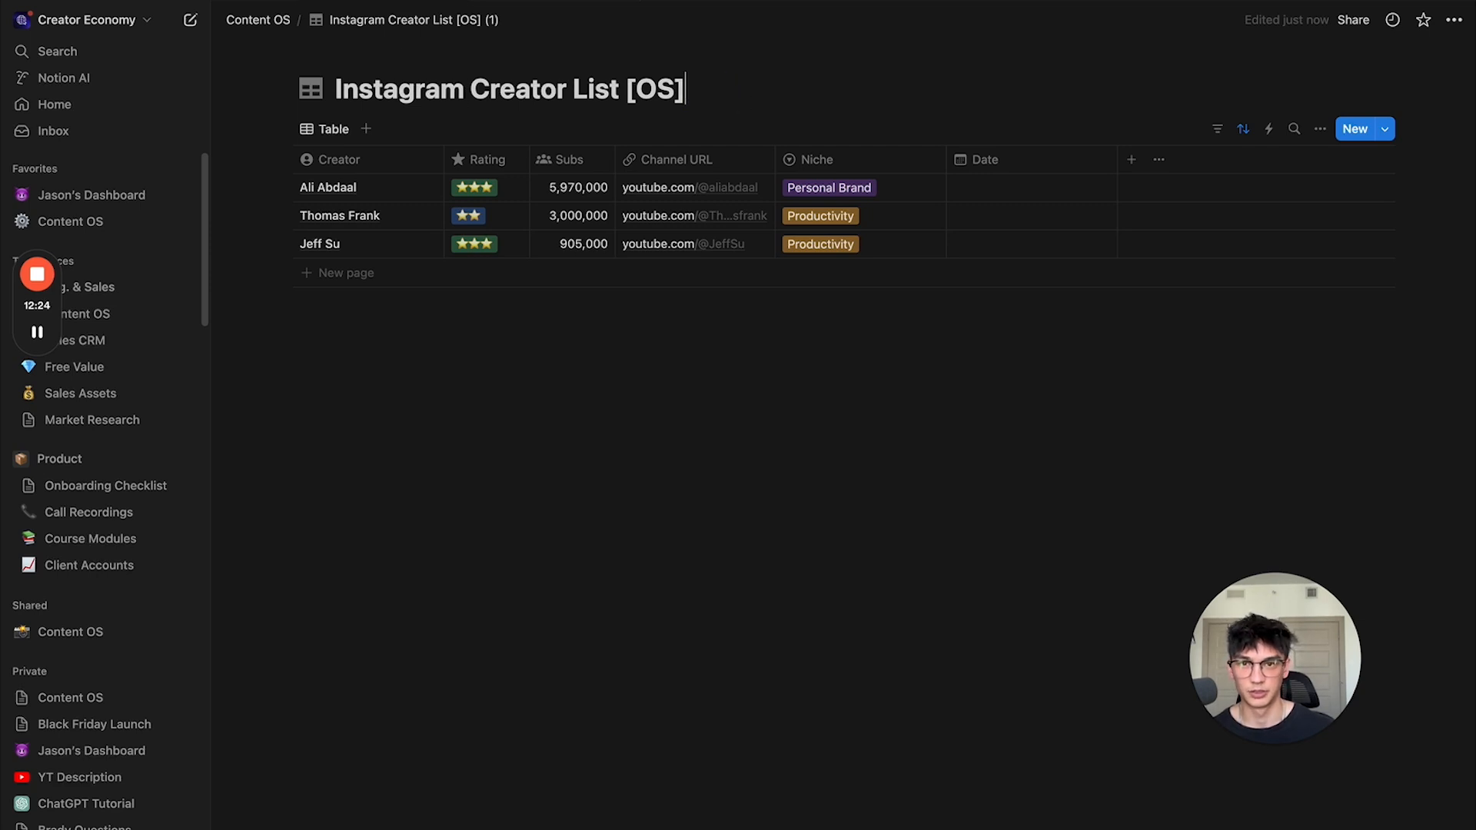
# Step: Rename the Channel URL property to Profile URL in the Instagram creator list and return to the Content OS page
pyautogui.click(682, 159)
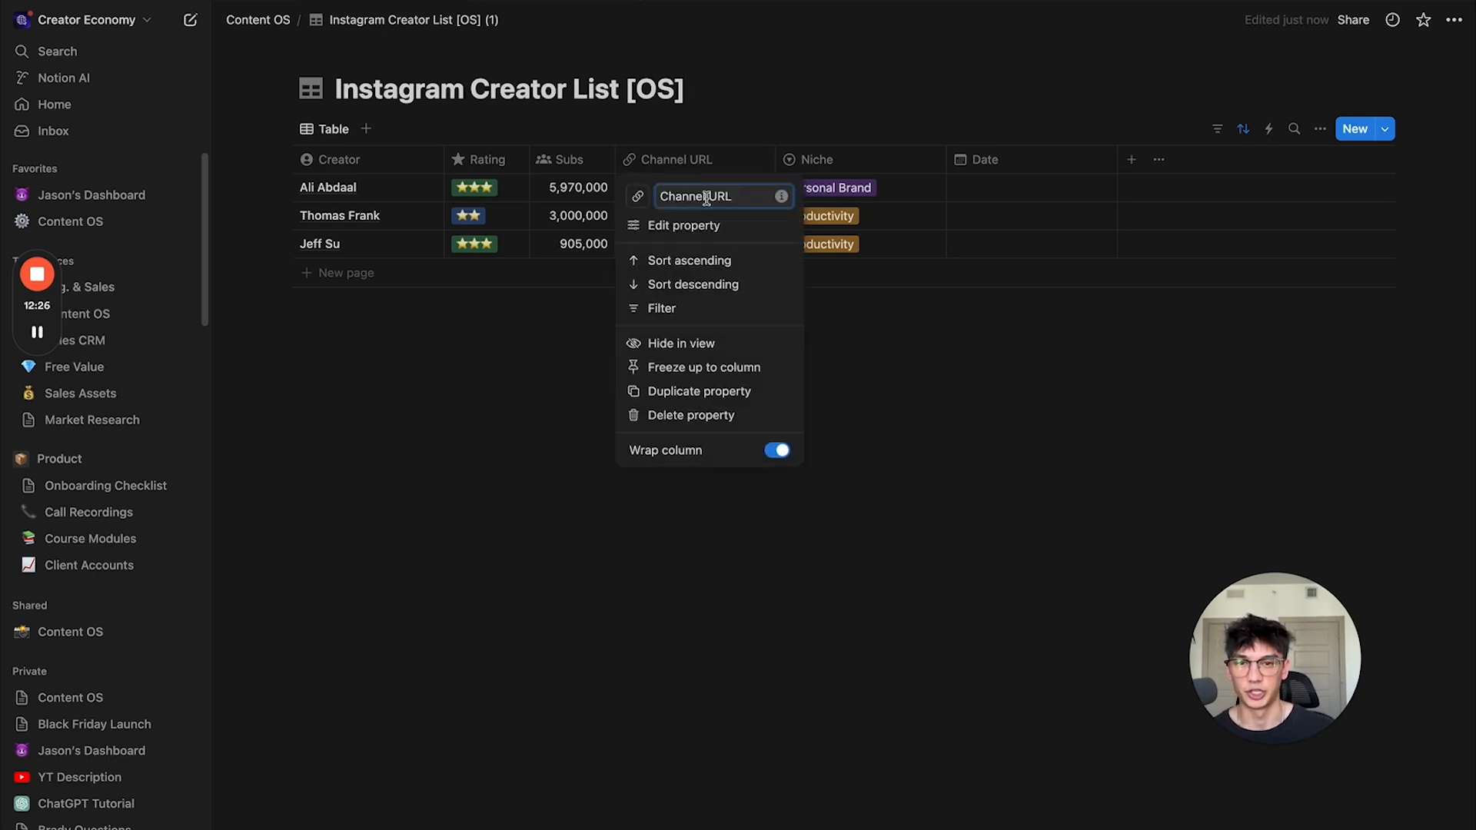
pyautogui.hotkey('ctrl', 'a')
pyautogui.write('Profile')
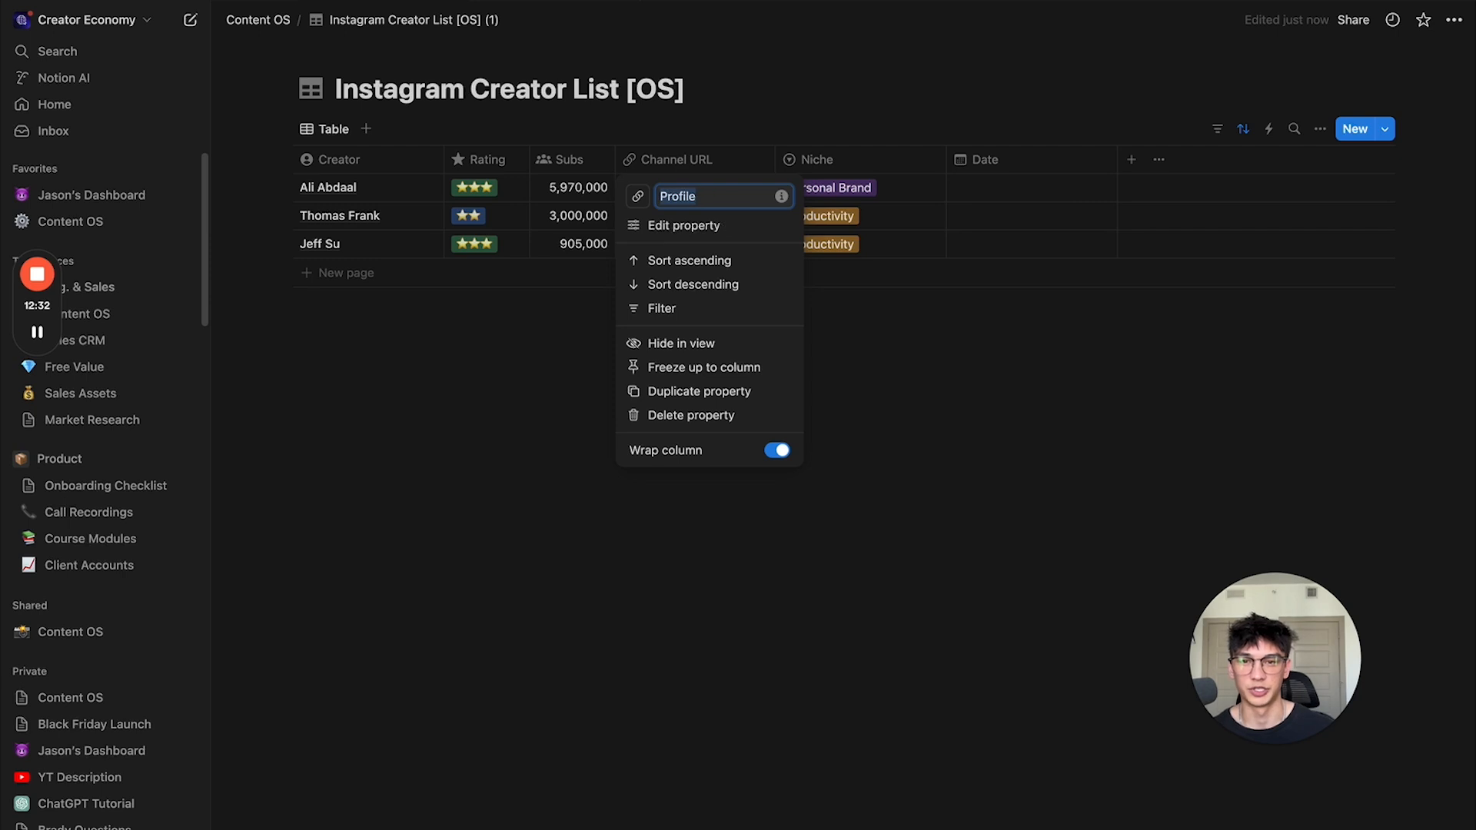
pyautogui.write('Profi')
pyautogui.click(664, 170)
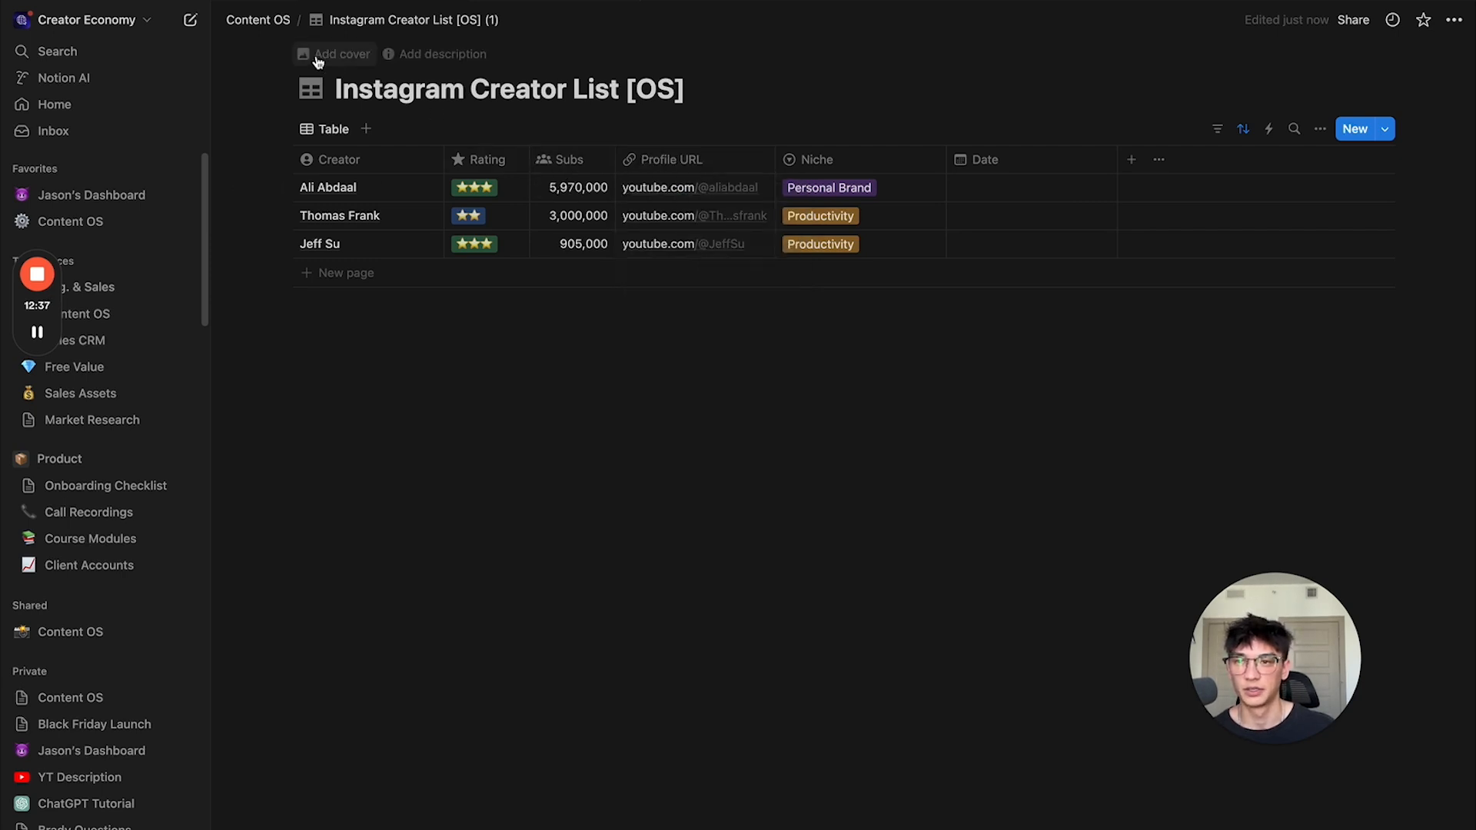
pyautogui.click(259, 21)
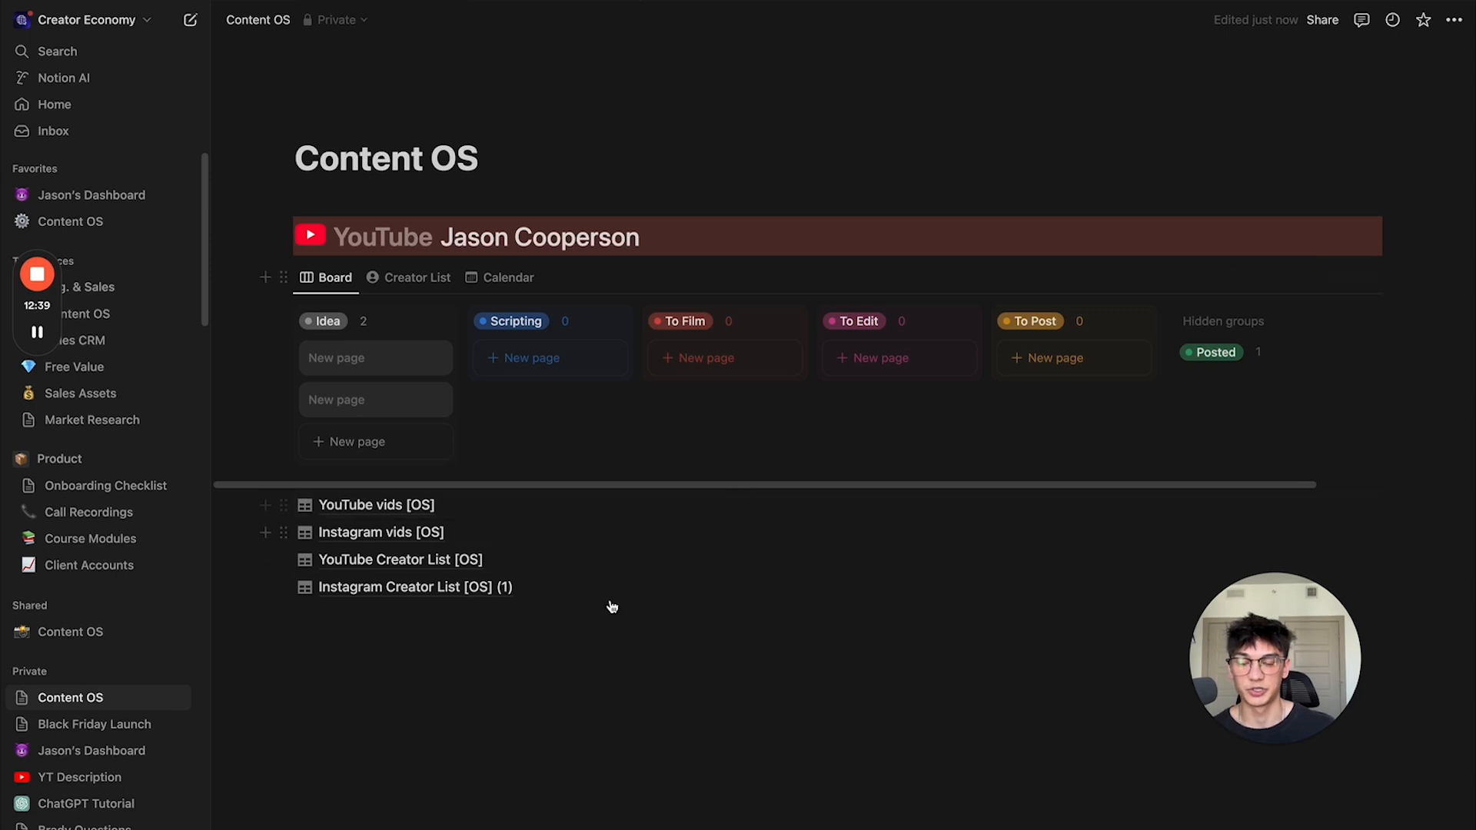
# Step: Start an empty line below the database links, then switch to the browser and copy the Instagram profile's URL
pyautogui.click(461, 660)
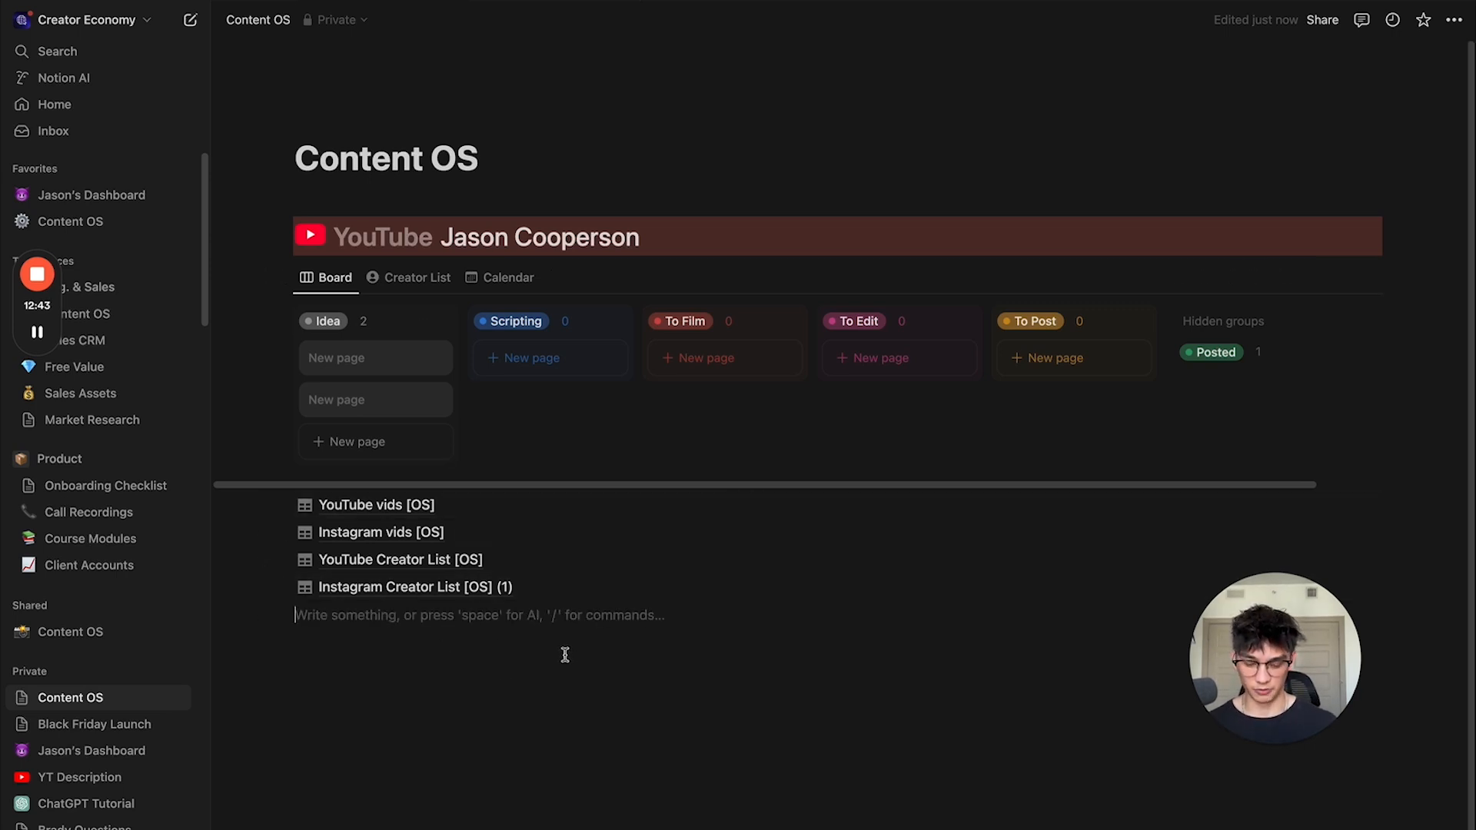
pyautogui.press('super+Tab')
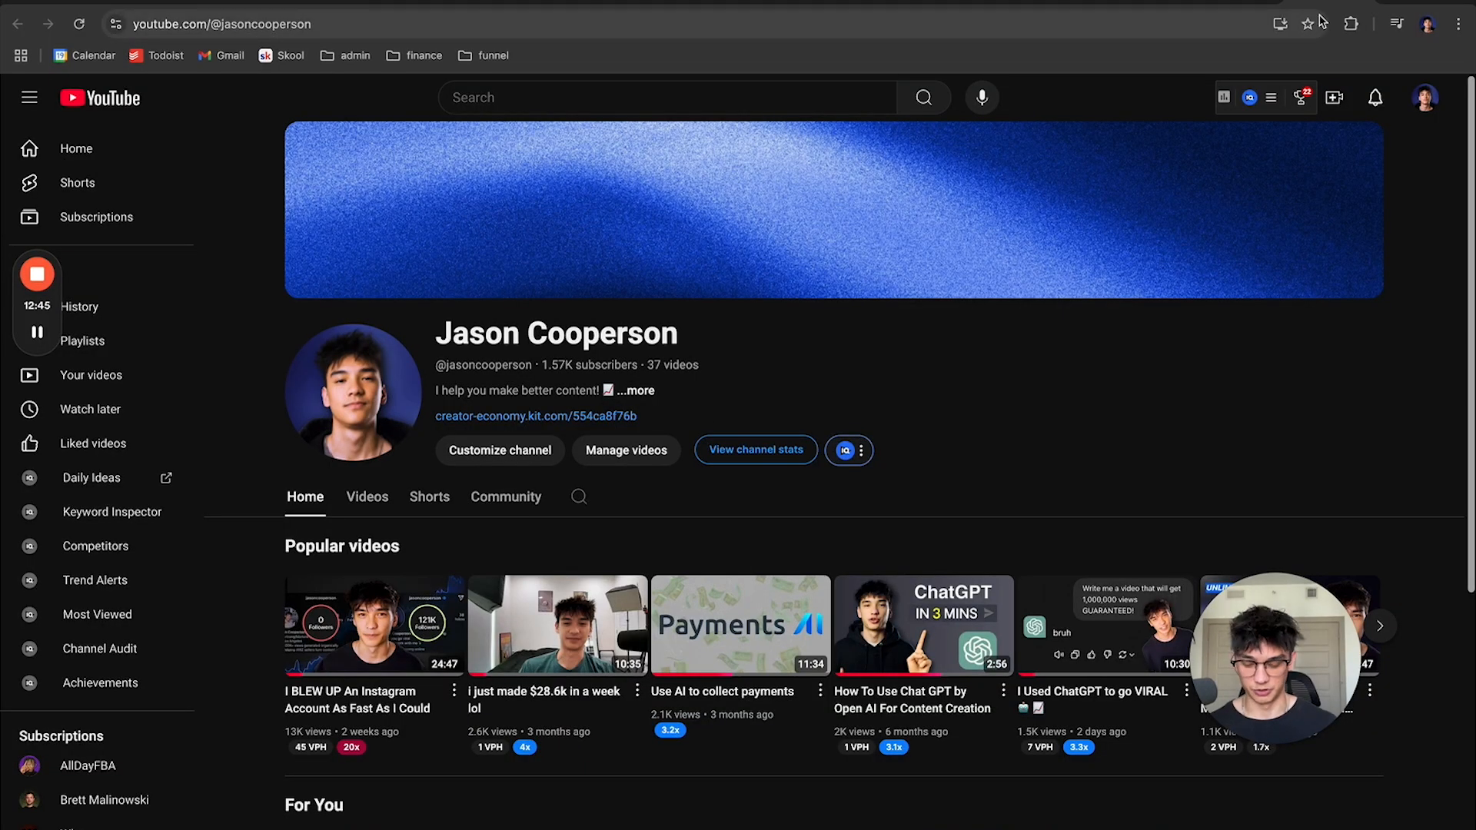
pyautogui.click(1050, 2)
pyautogui.click(747, 298)
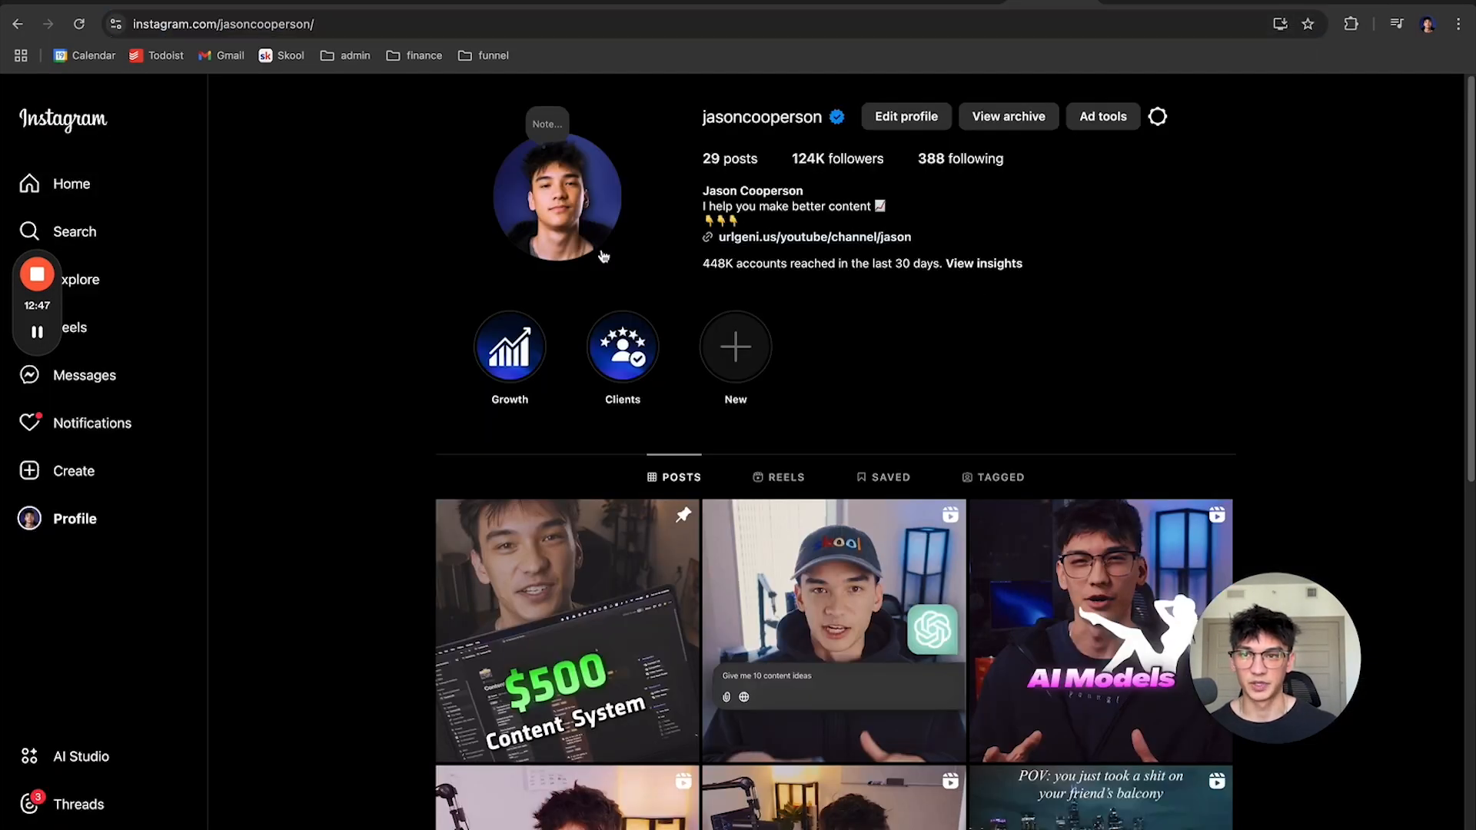
pyautogui.click(347, 23)
pyautogui.press('super+x')
# Step: Switch back to Notion and paste the Instagram profile link as a mention below the database links
pyautogui.press('super+Tab')
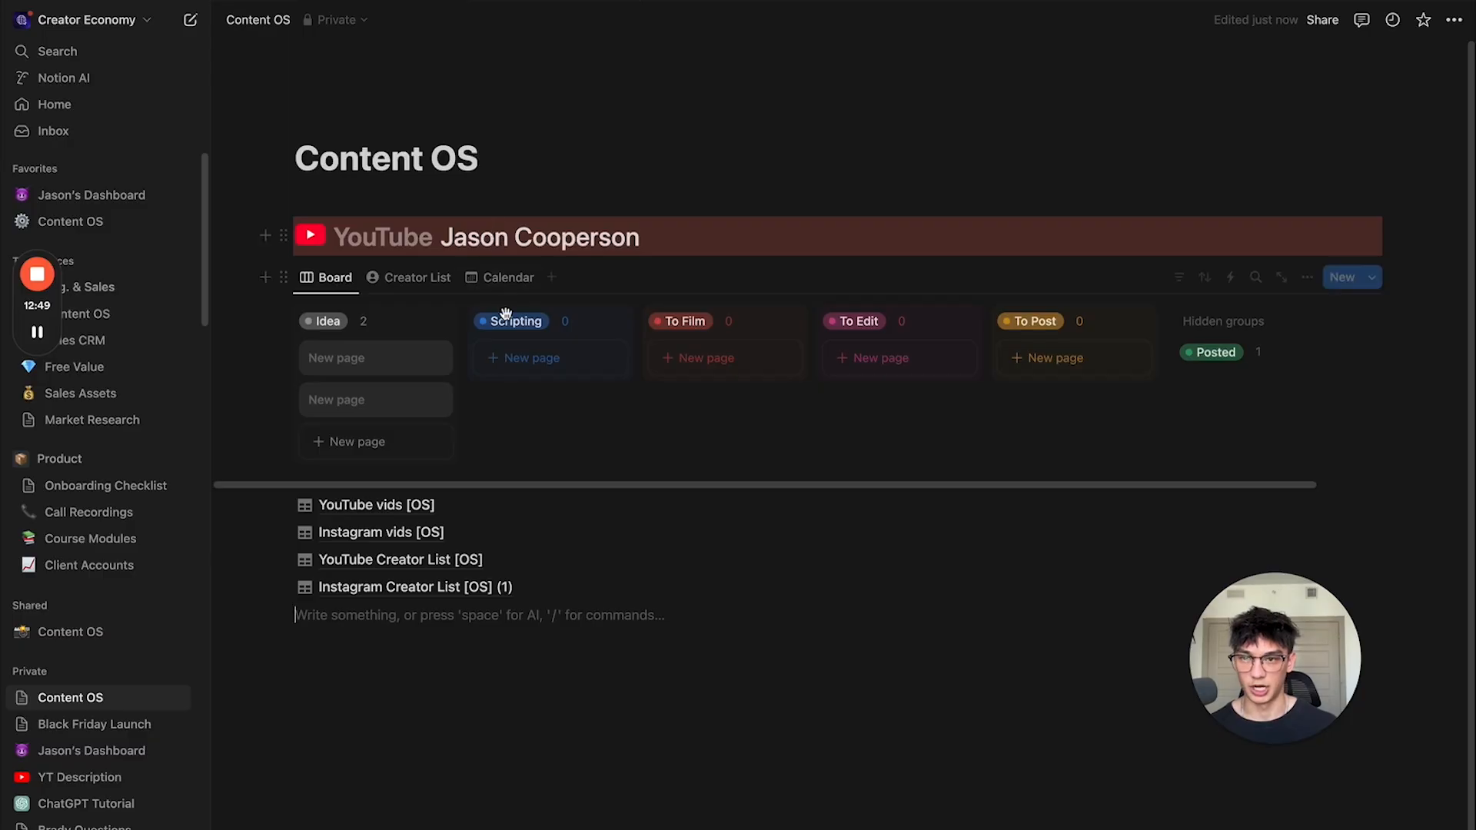
pyautogui.click(442, 614)
pyautogui.press('super+v')
pyautogui.click(626, 666)
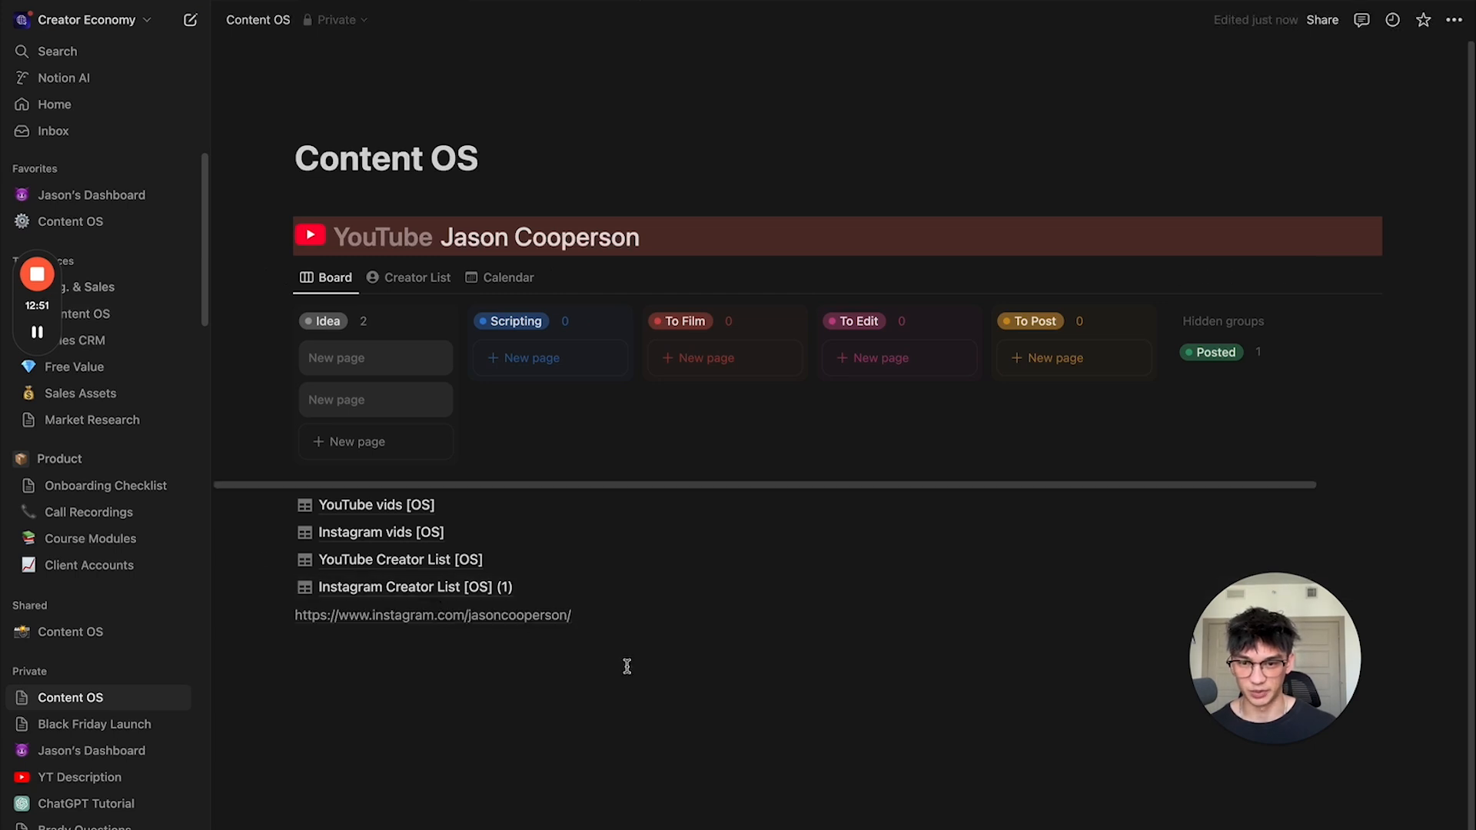
# Step: Turn the Instagram mention into a Heading 1 and give it a pink background
pyautogui.click(280, 615)
pyautogui.moveTo(244, 625)
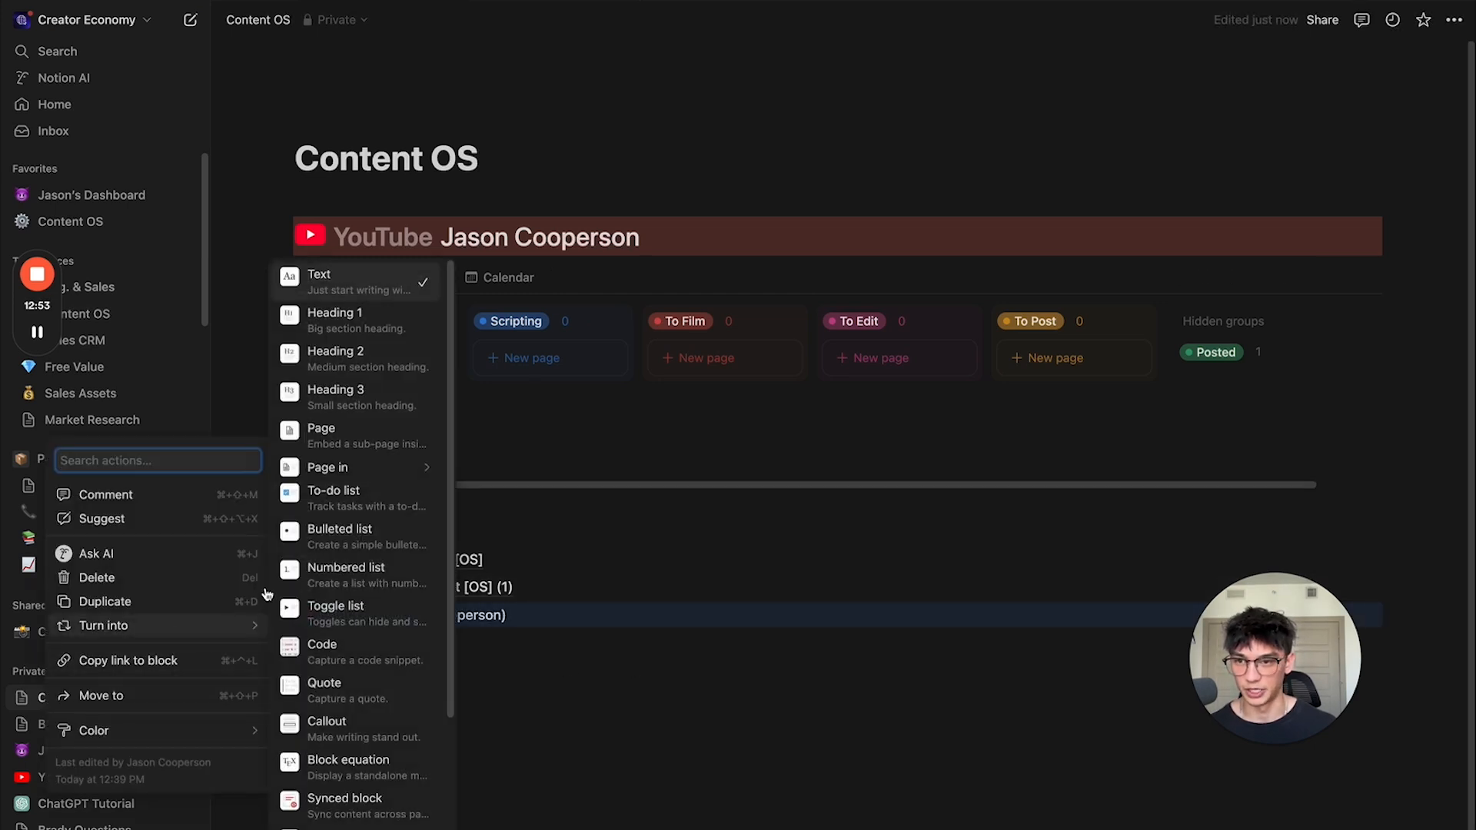
pyautogui.click(375, 324)
pyautogui.click(285, 649)
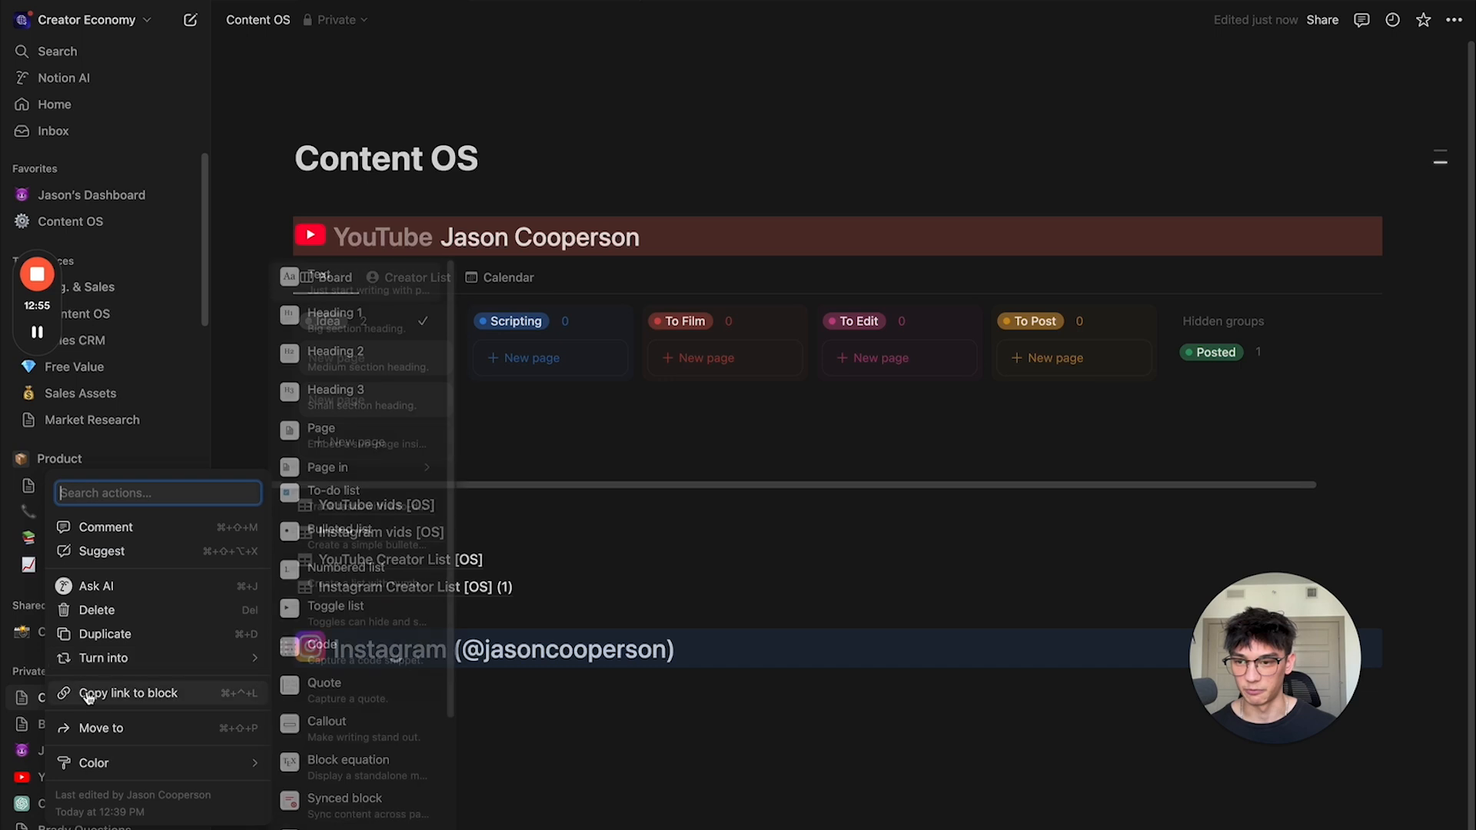
pyautogui.moveTo(98, 761)
pyautogui.click(346, 817)
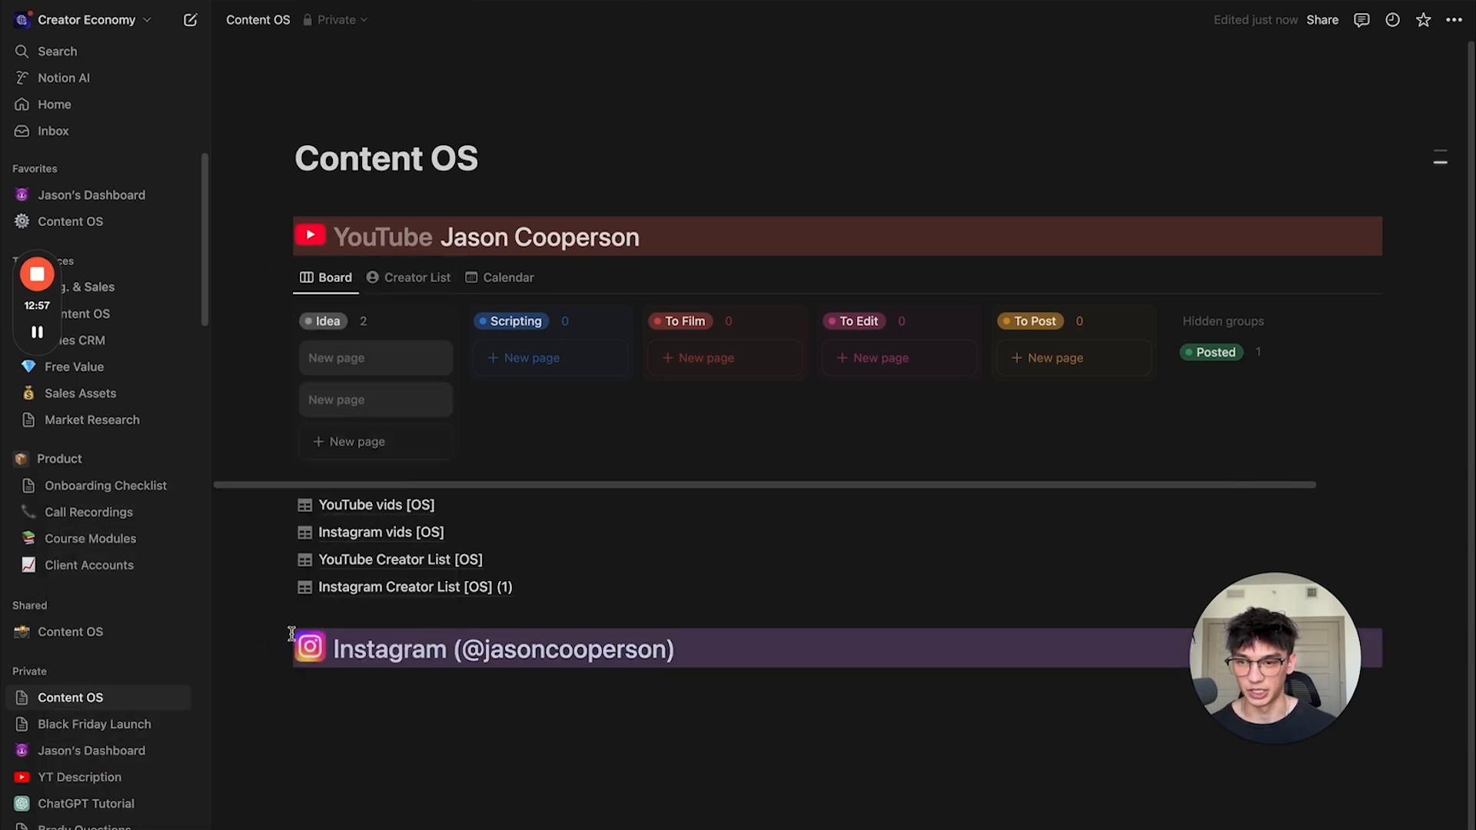
# Step: Move the Instagram heading above the YouTube vids [OS] link and add an empty line below the heading
pyautogui.moveTo(285, 648); pyautogui.dragTo(282, 505)
pyautogui.click(720, 547)
pyautogui.press('Return')
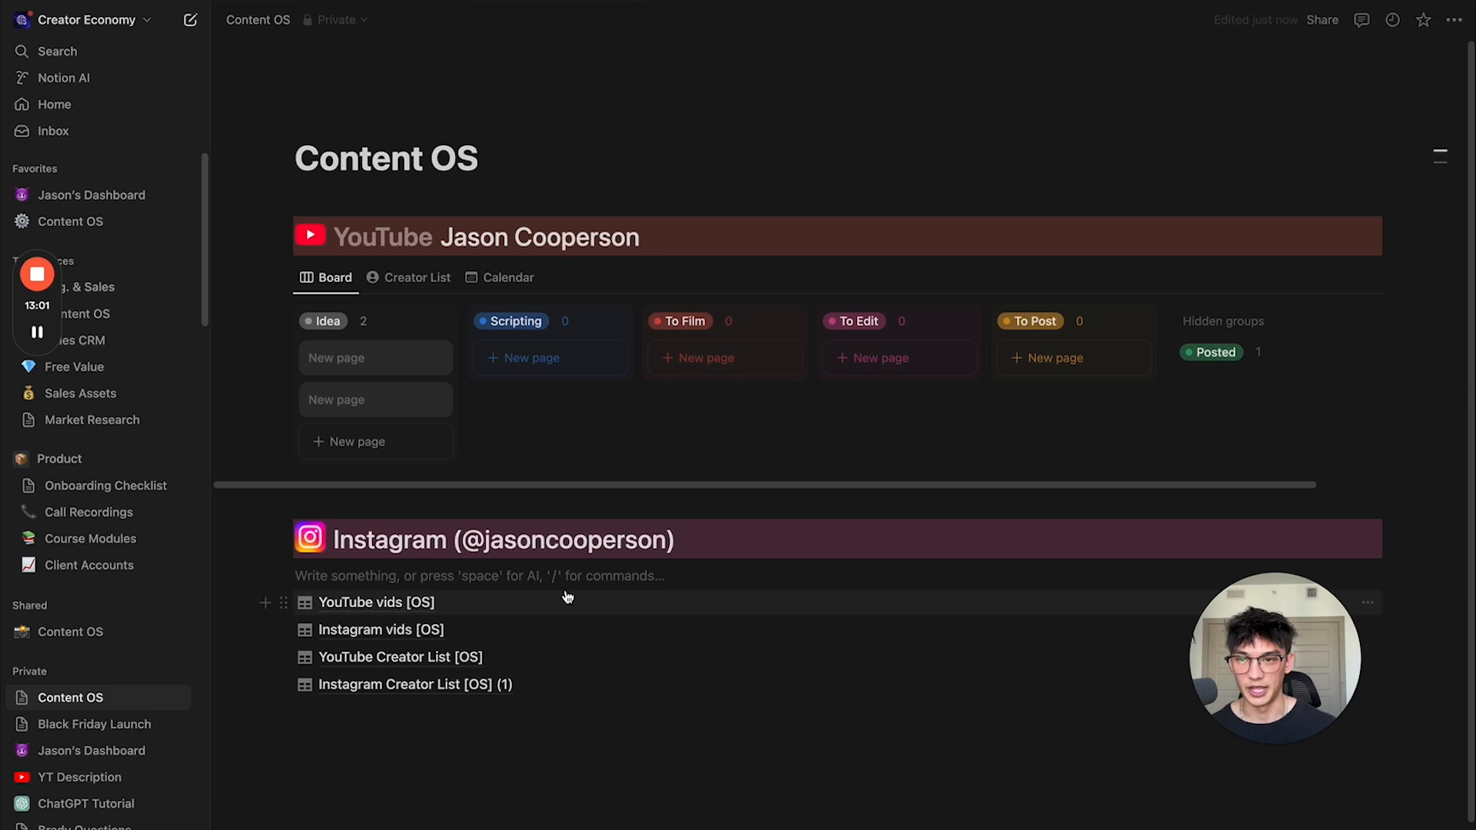
# Step: Insert a linked view of the Instagram vids [OS] database below the Instagram heading and hide its database title
pyautogui.write('/linked')
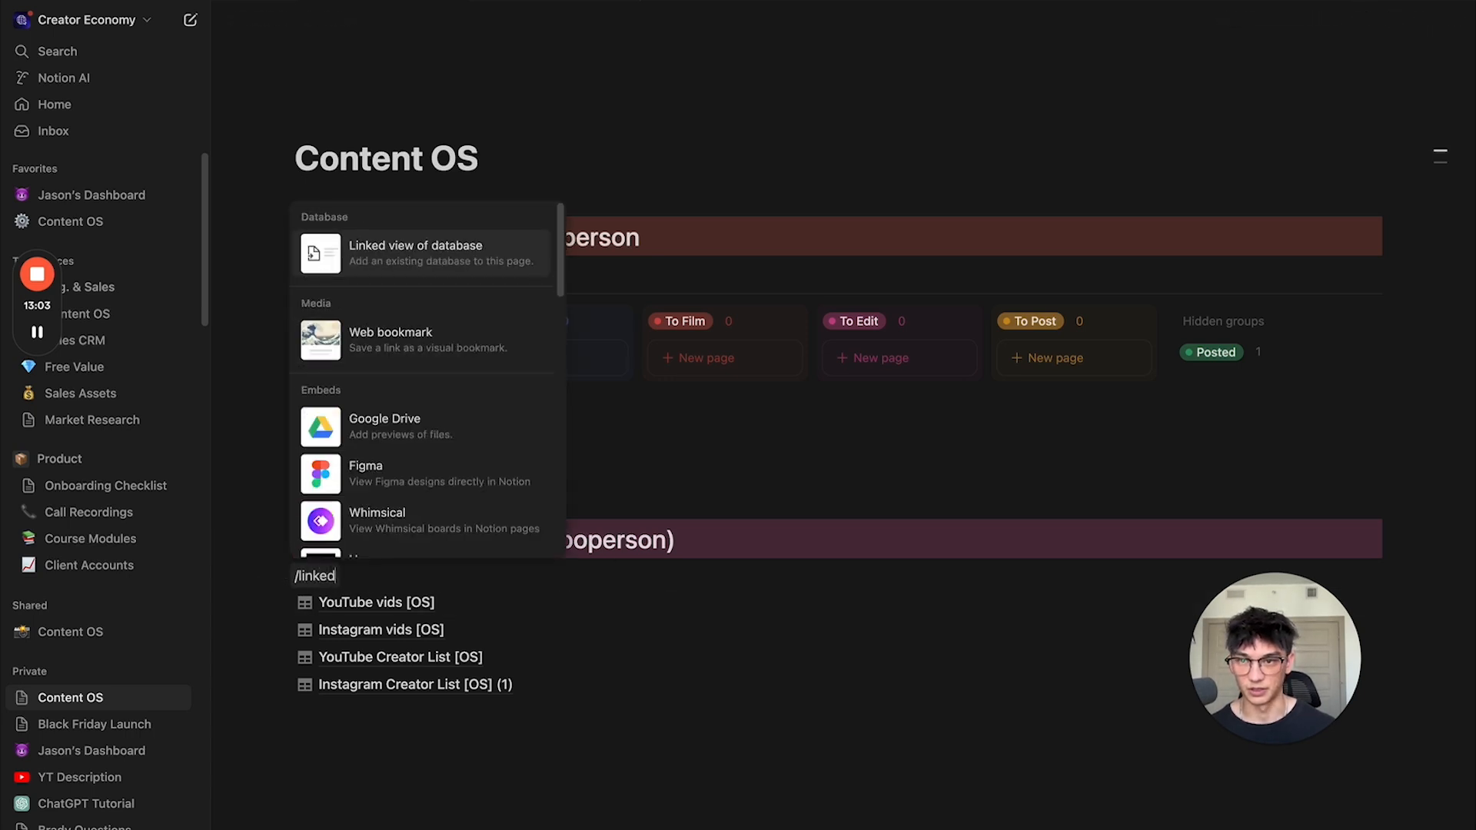
pyautogui.press('Return')
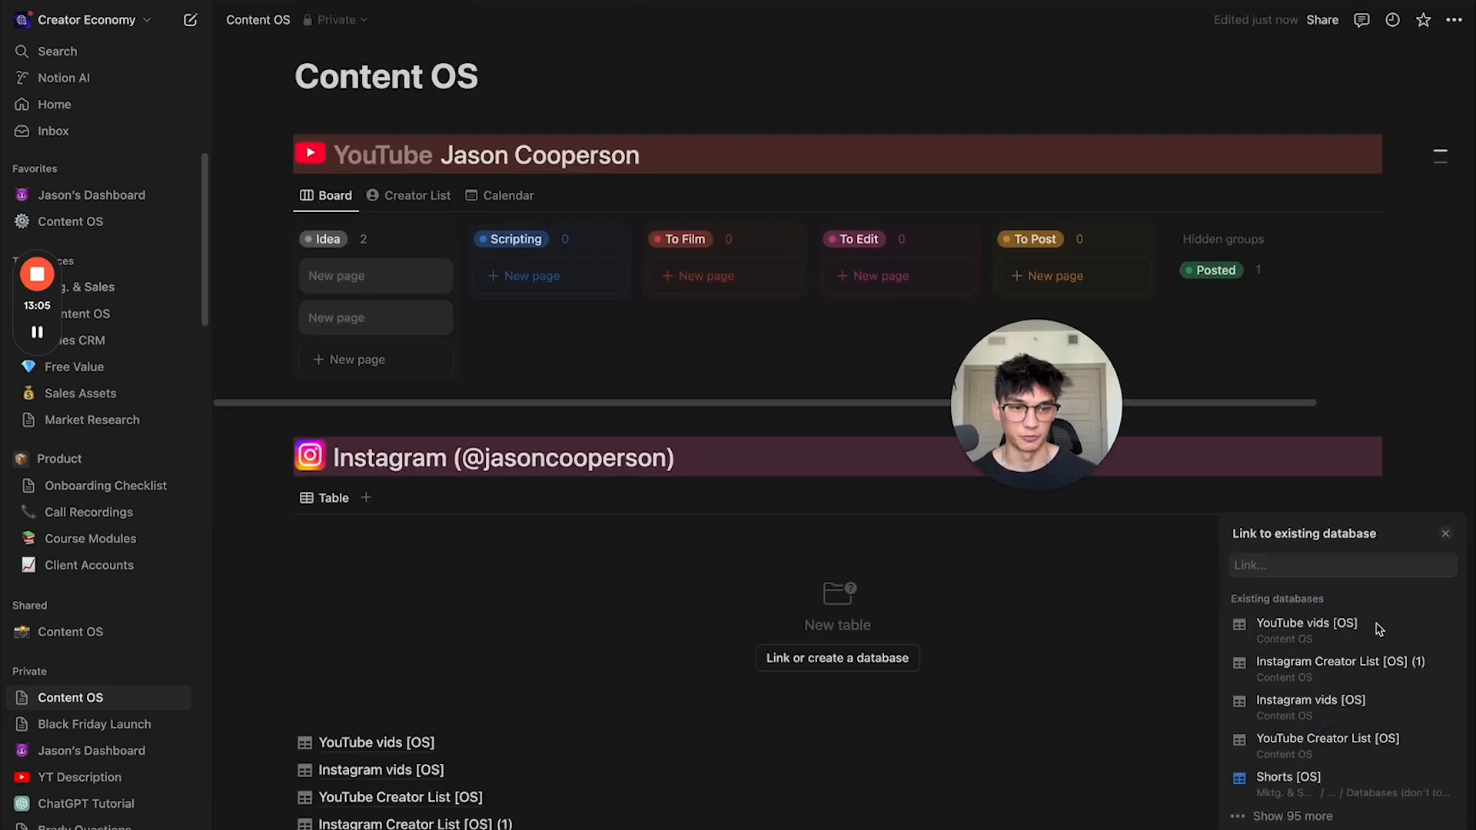
pyautogui.click(1333, 705)
pyautogui.scroll(-3, 649, 589)
pyautogui.click(507, 341)
pyautogui.click(506, 431)
# Step: Change the Instagram database view to a Board layout with small cards and colored columns
pyautogui.click(332, 304)
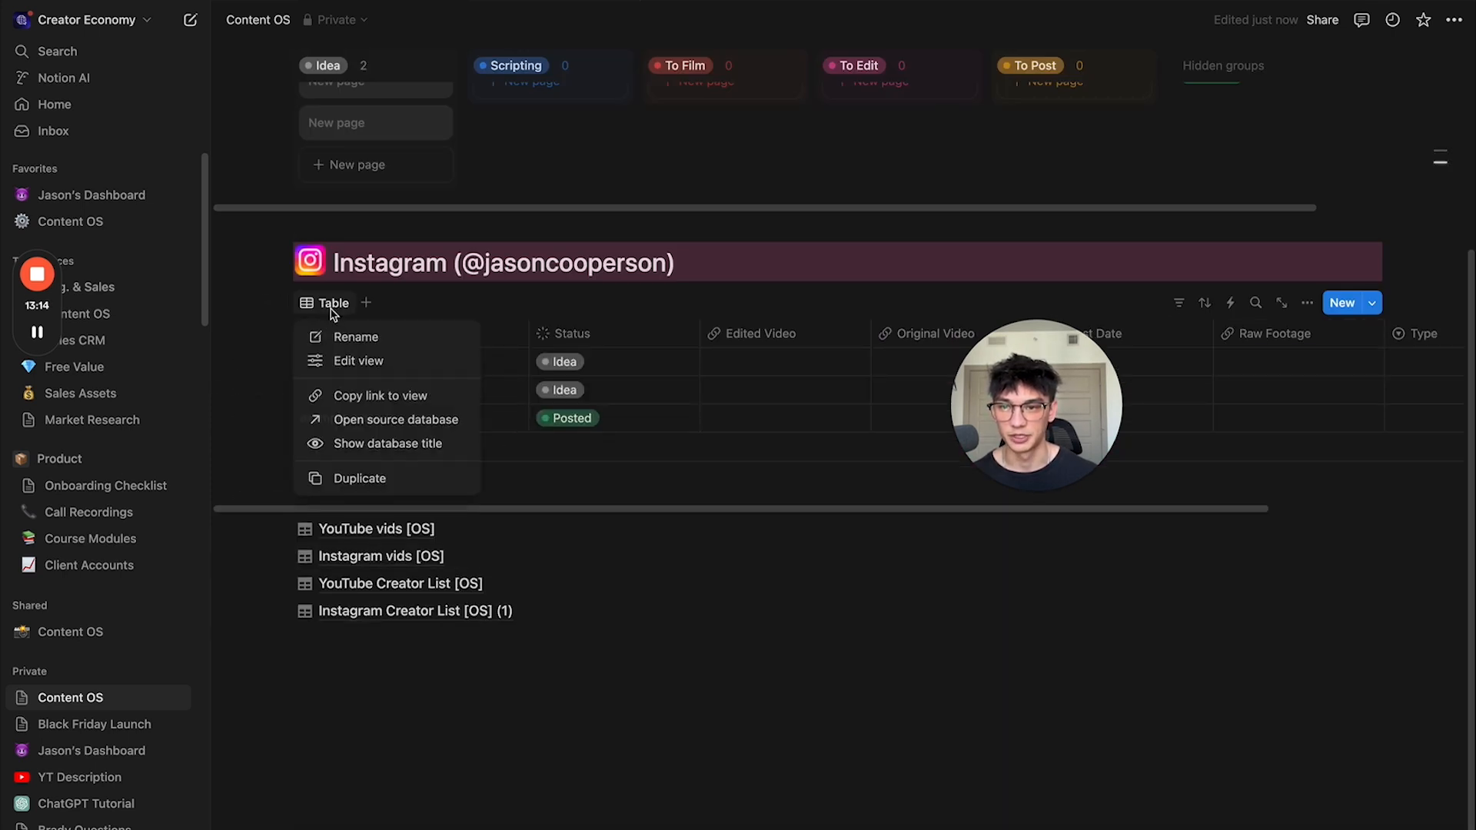
pyautogui.click(342, 363)
pyautogui.click(1295, 430)
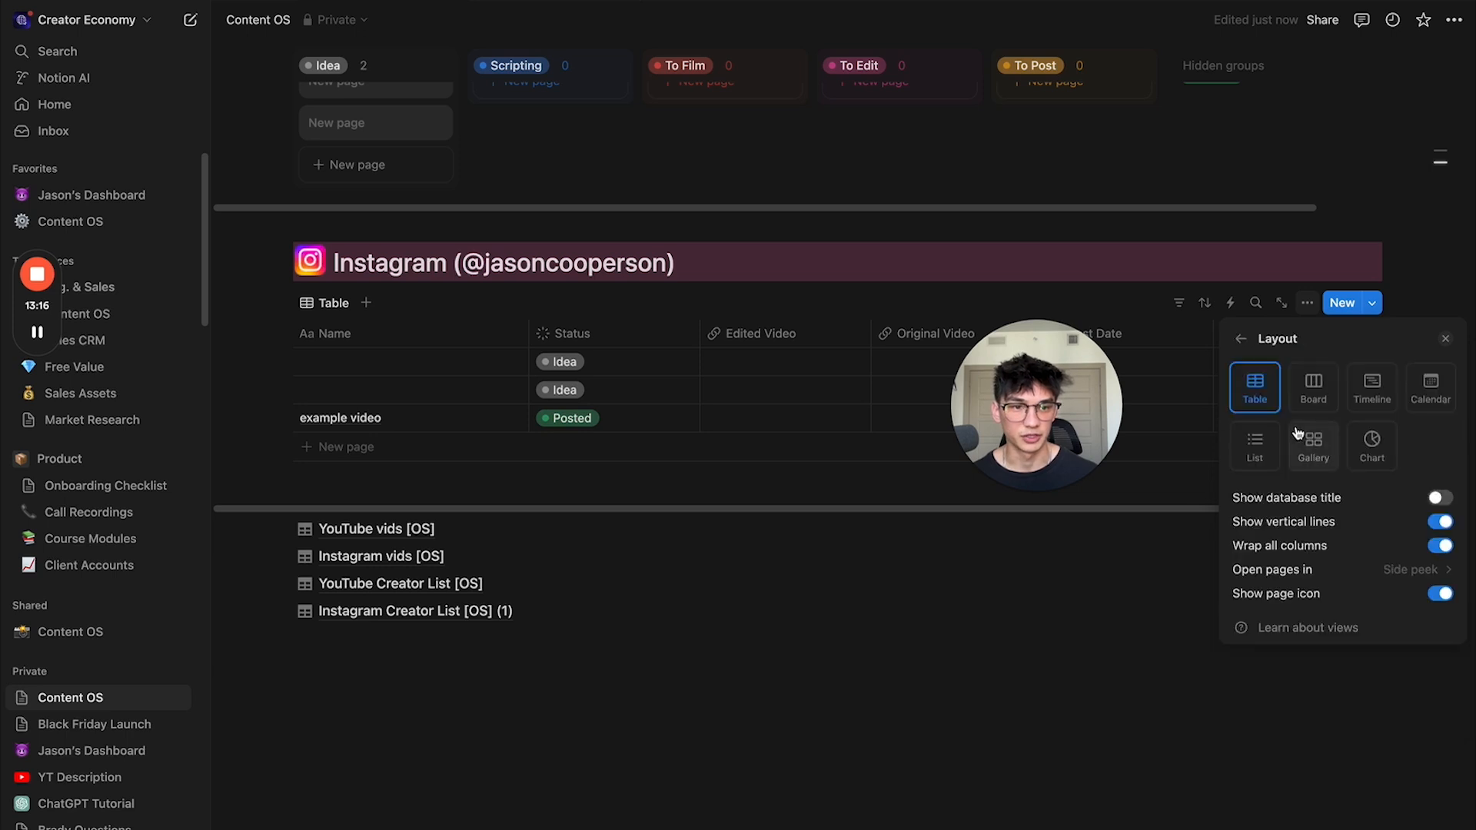
pyautogui.click(1312, 408)
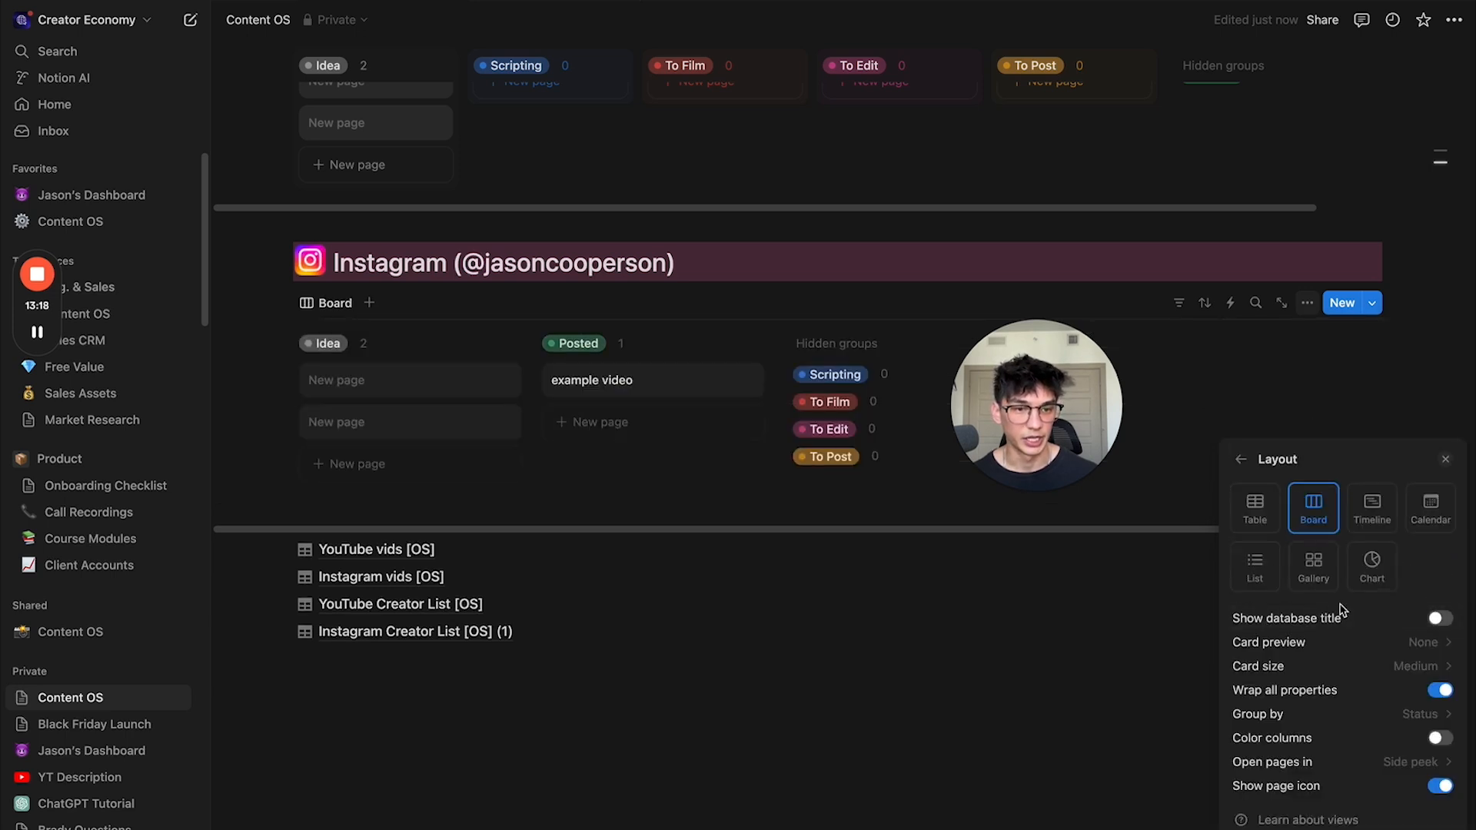
pyautogui.click(1345, 669)
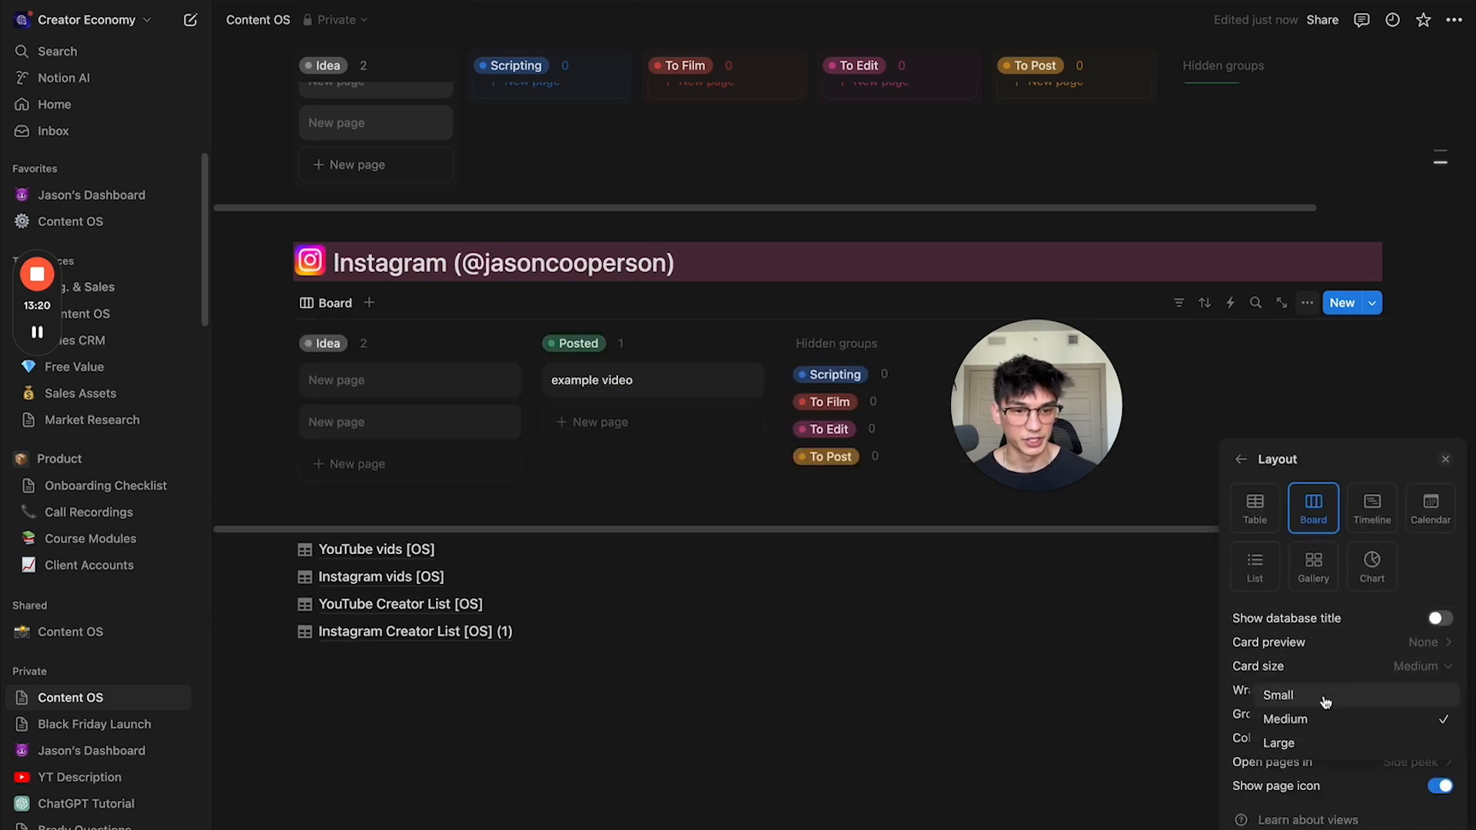
pyautogui.click(1325, 702)
pyautogui.click(1438, 738)
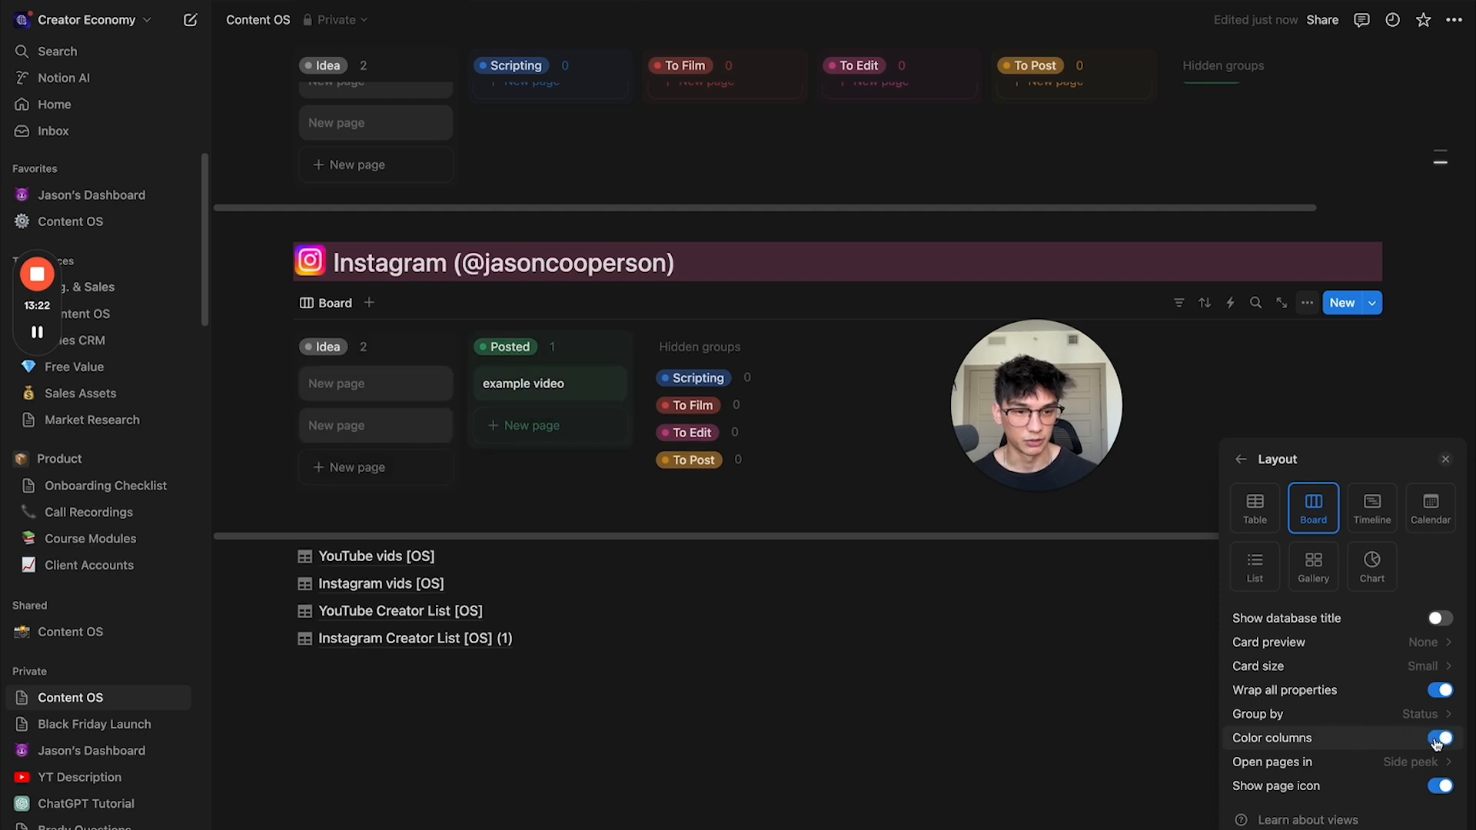
# Step: Show the empty status groups on the Instagram board and hide the Posted group
pyautogui.click(1240, 458)
pyautogui.click(1298, 657)
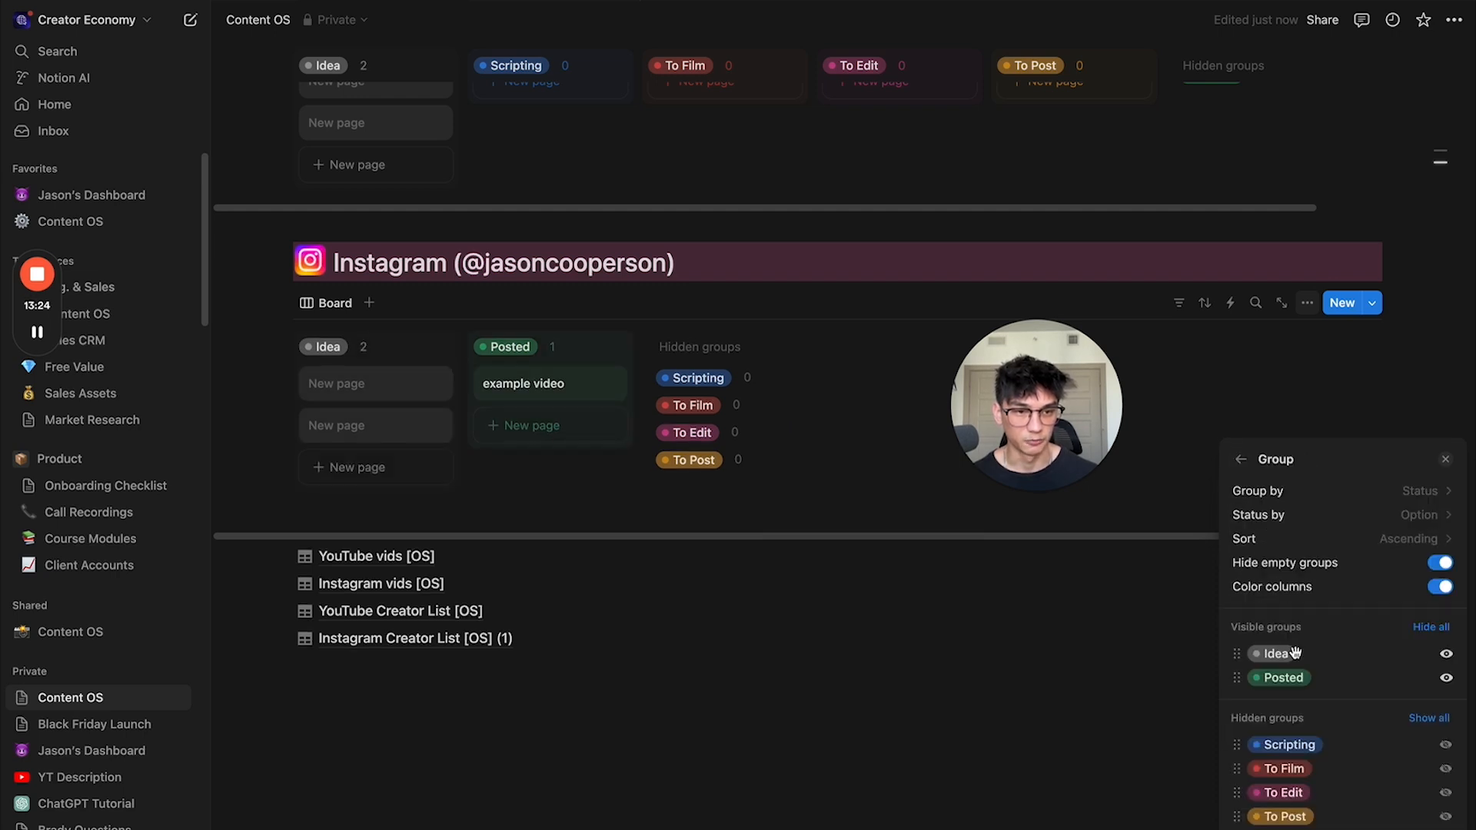
pyautogui.click(1439, 563)
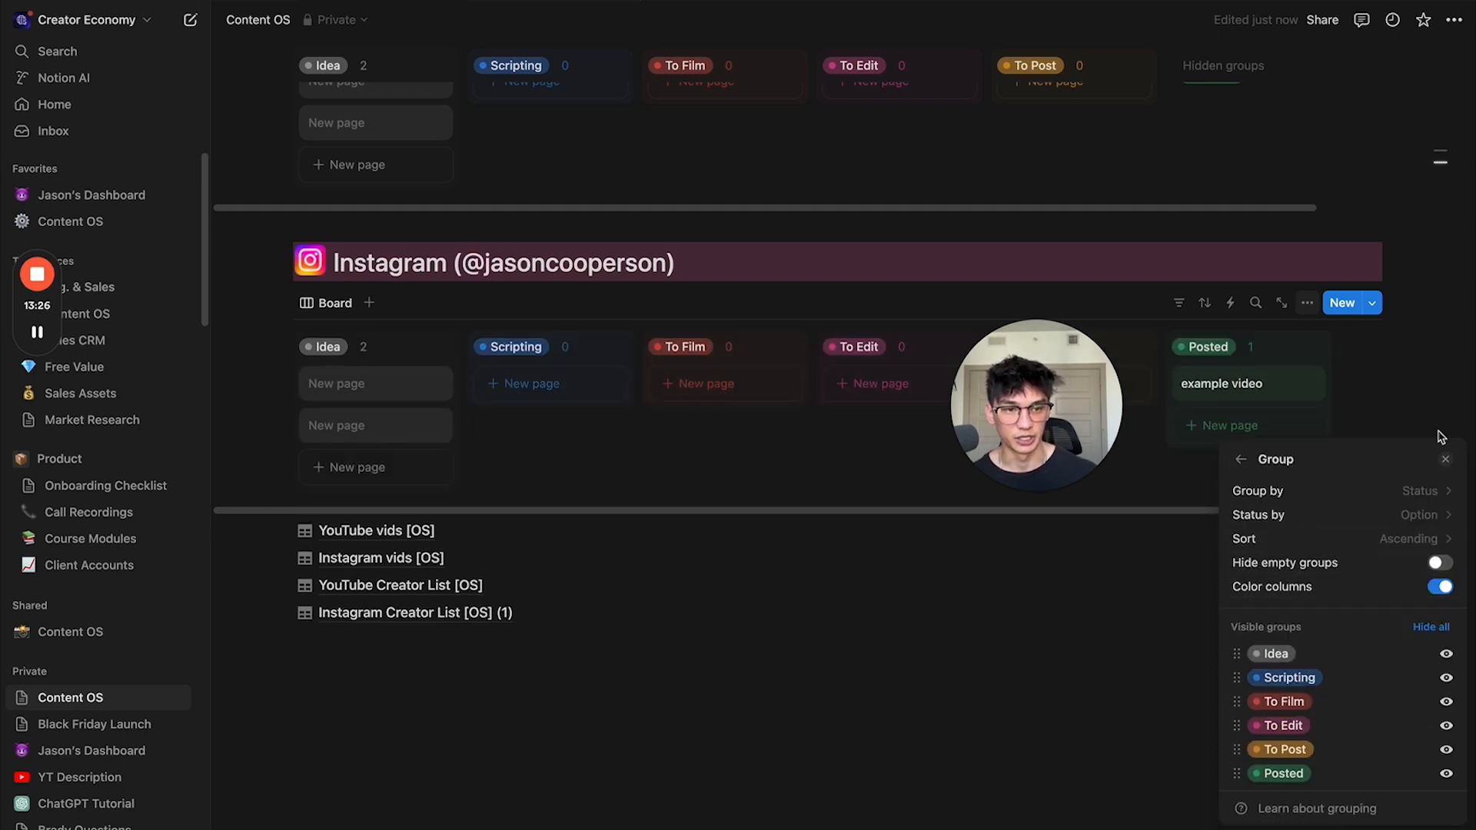
pyautogui.click(1444, 462)
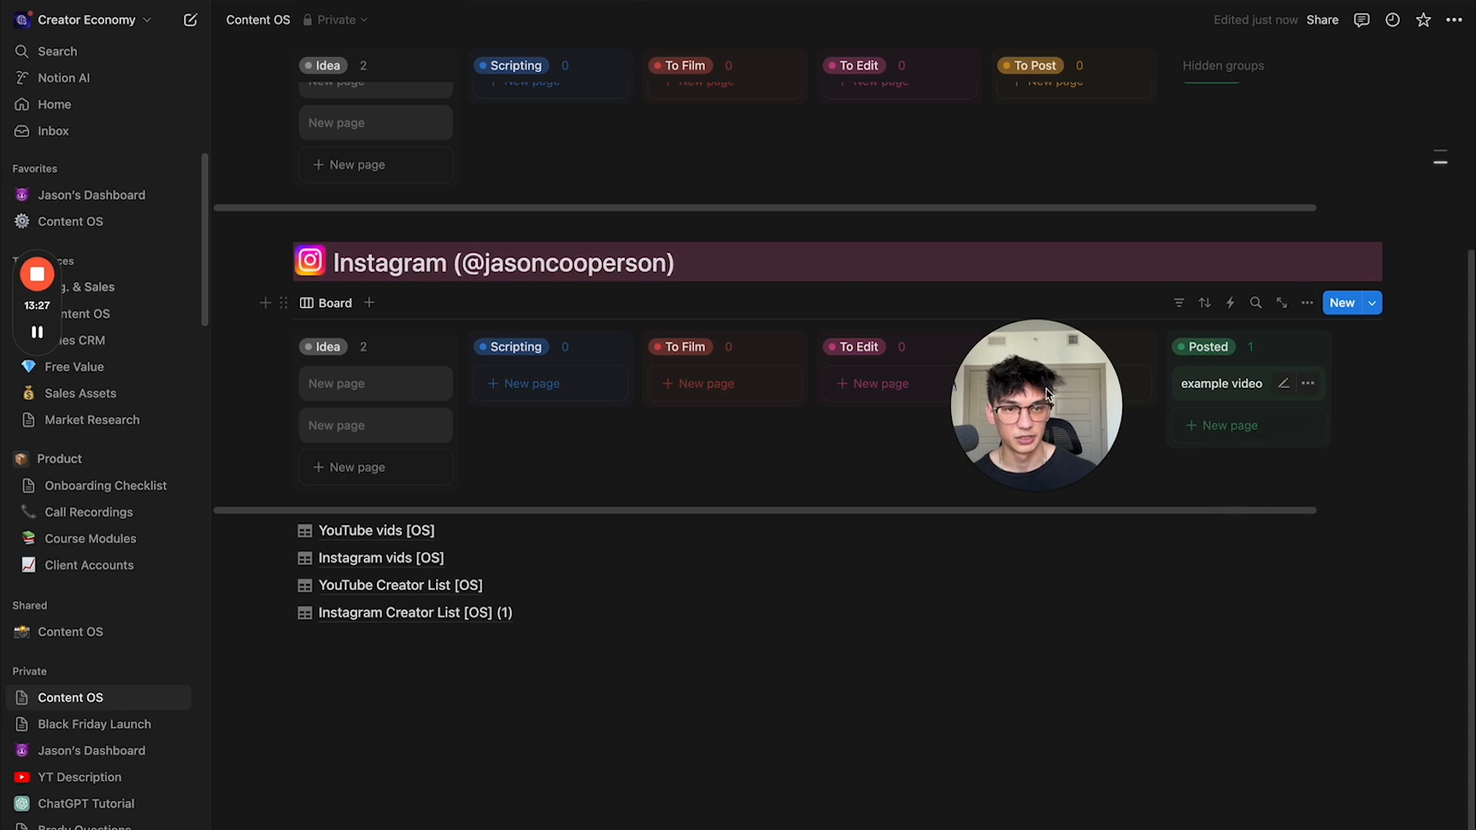
pyautogui.click(1296, 348)
pyautogui.click(1260, 374)
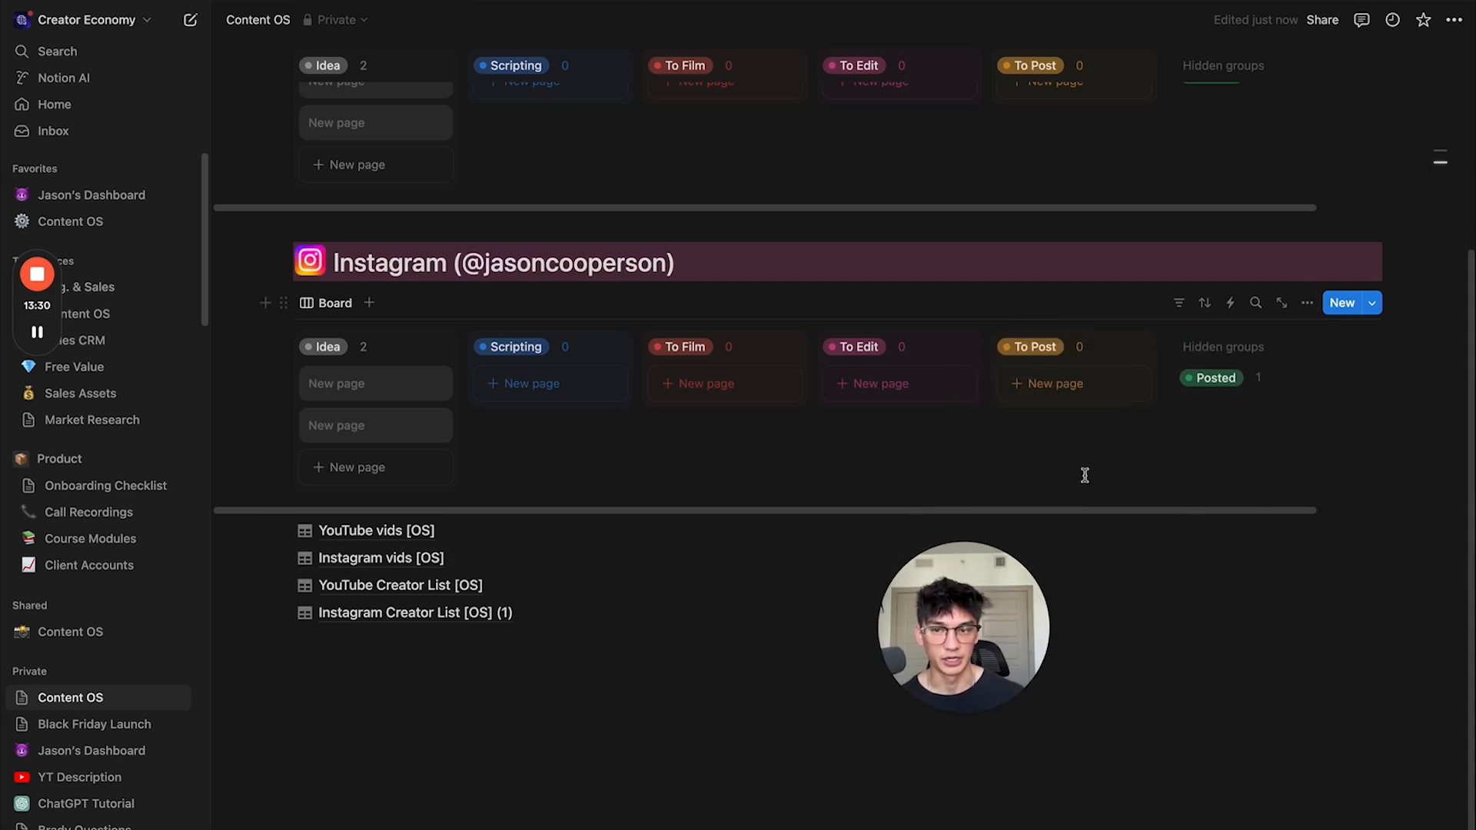
pyautogui.scroll(3, 761, 456)
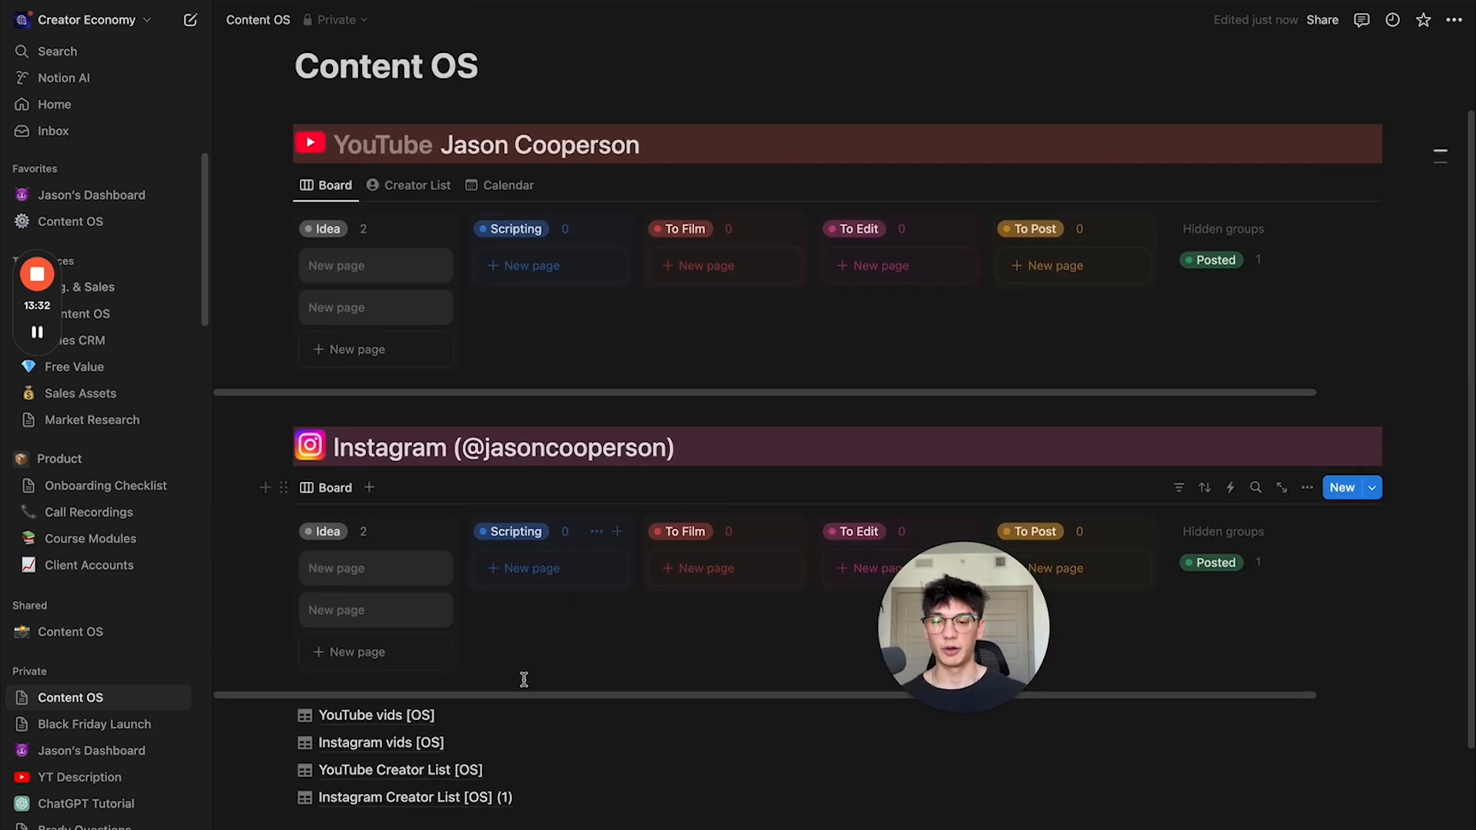
pyautogui.scroll(-3, 536, 669)
pyautogui.moveTo(246, 534); pyautogui.dragTo(399, 562)
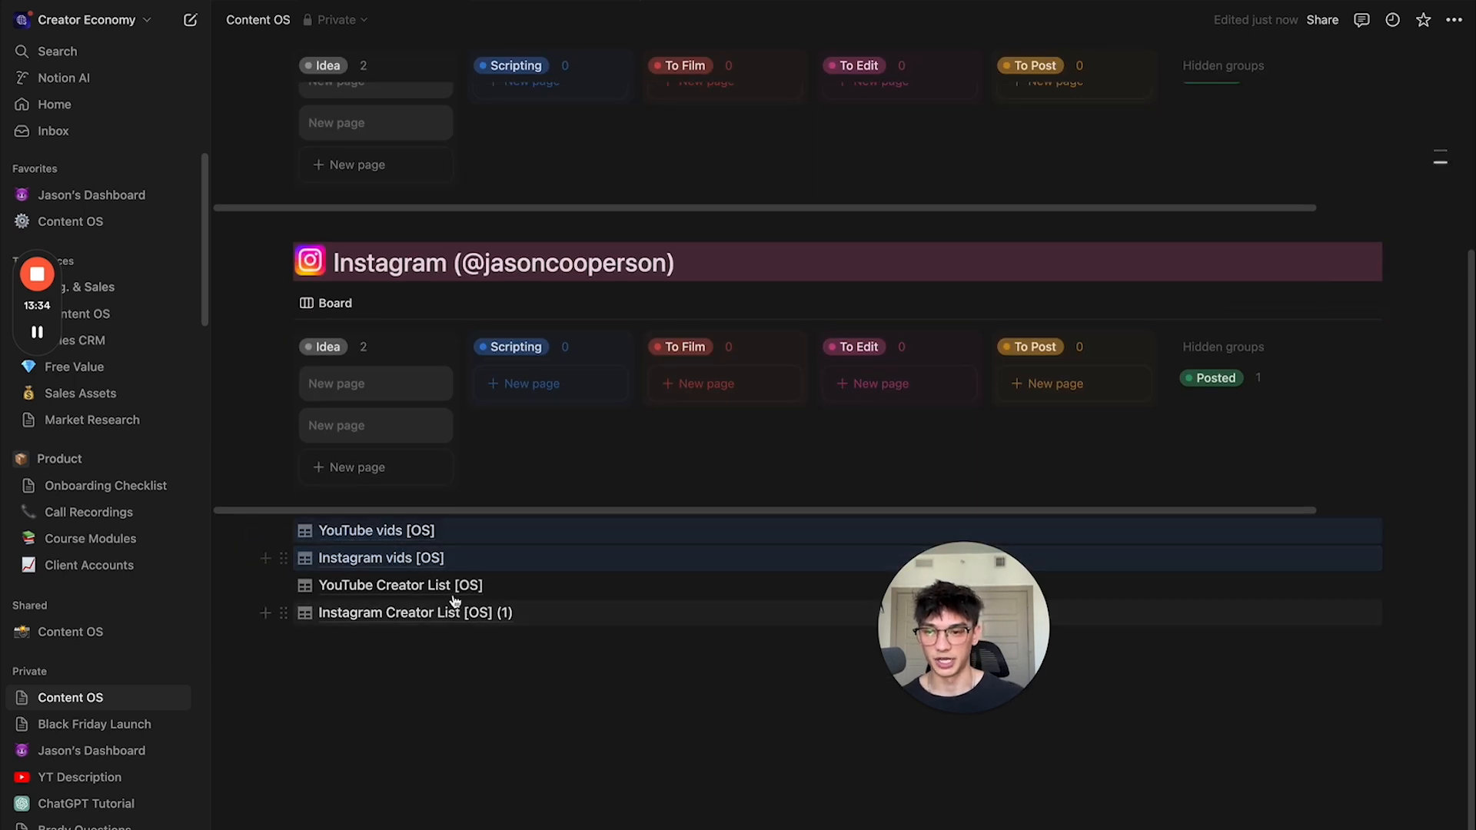
pyautogui.moveTo(398, 537)
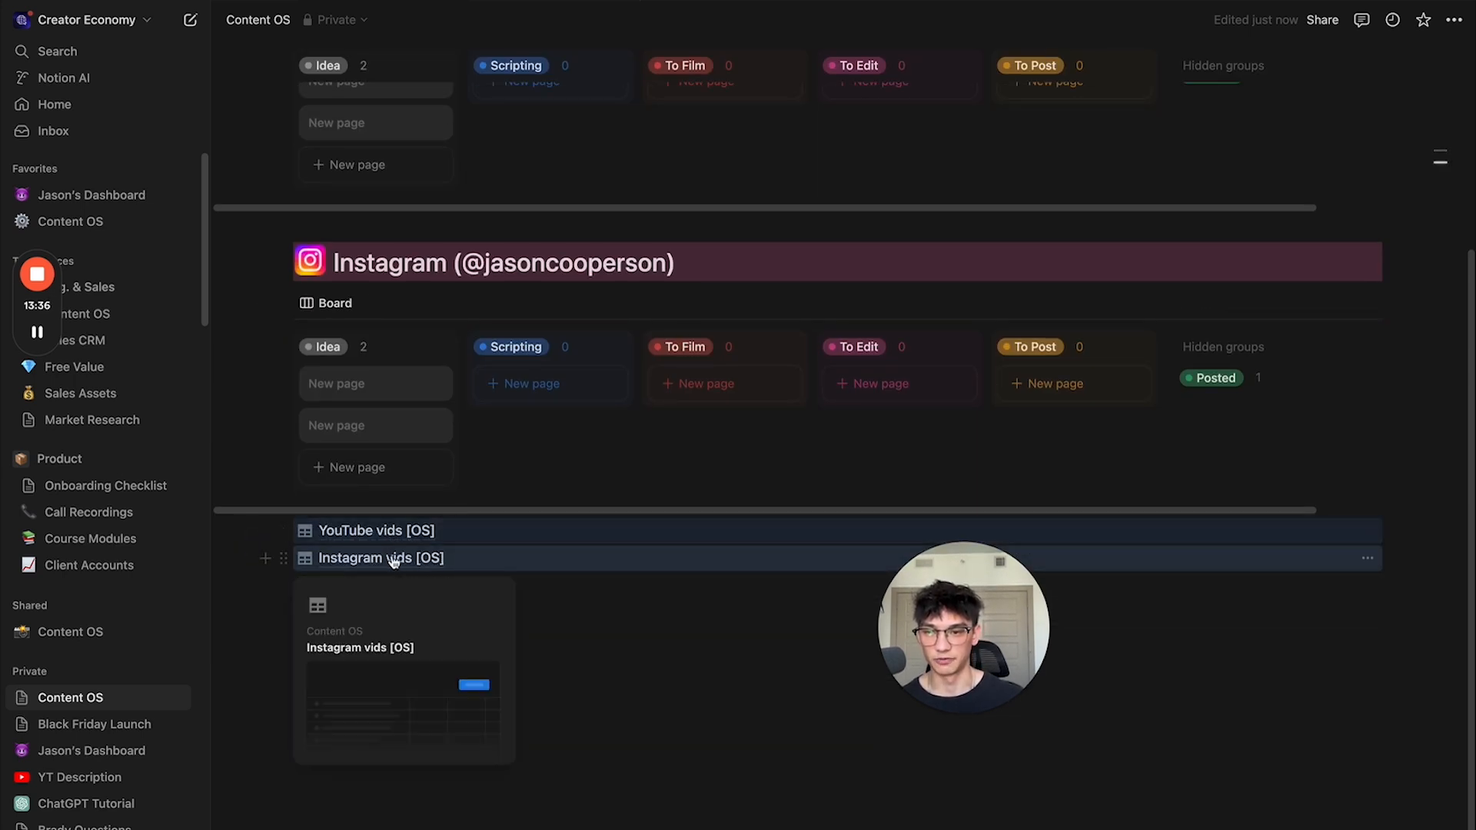
# Step: Add a view to the Instagram section using the Table view of Instagram Creator List [OS] (1), and hide its database title
pyautogui.scroll(3, 484, 768)
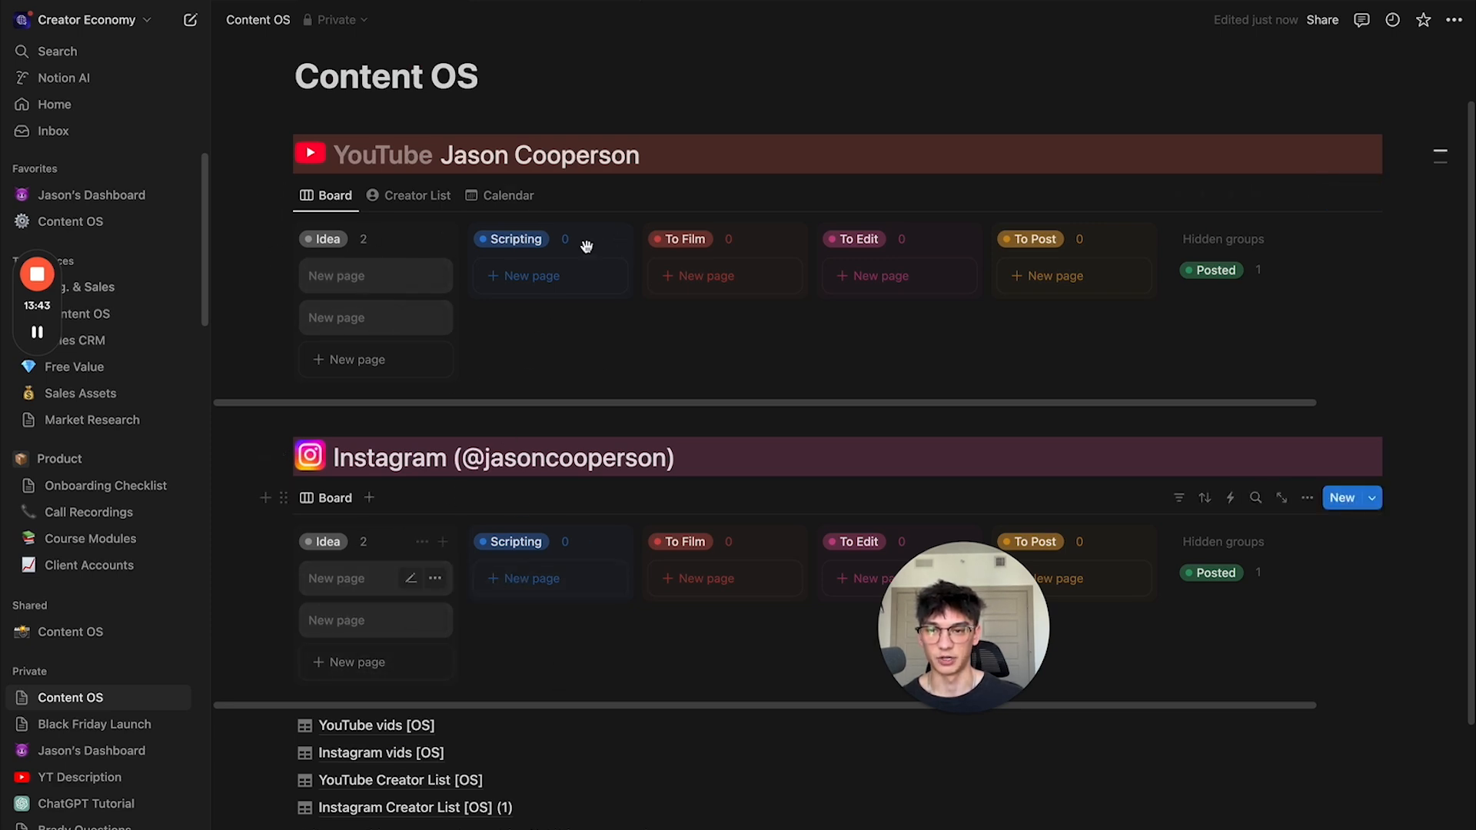
pyautogui.click(369, 500)
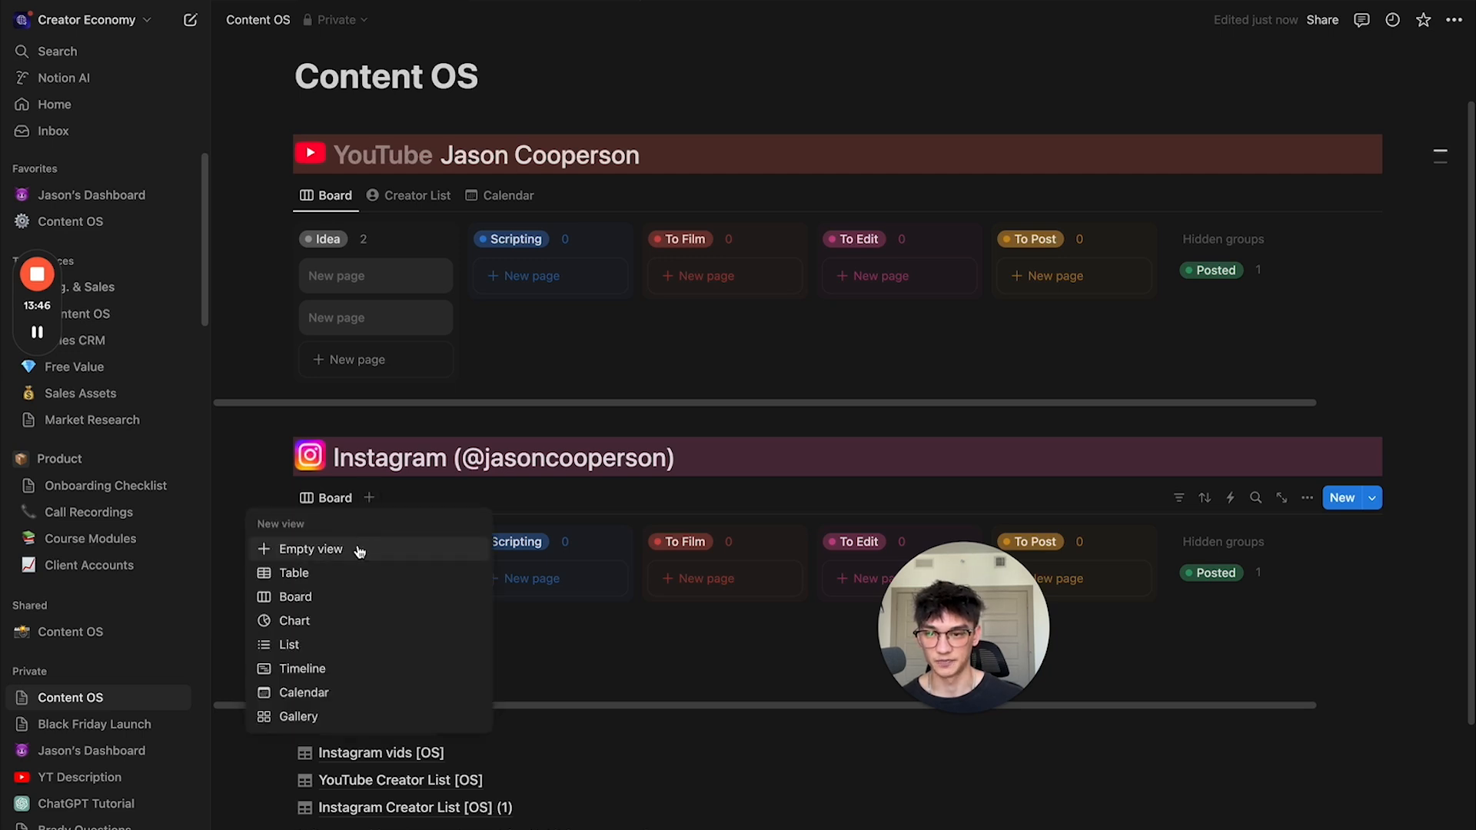
pyautogui.click(359, 552)
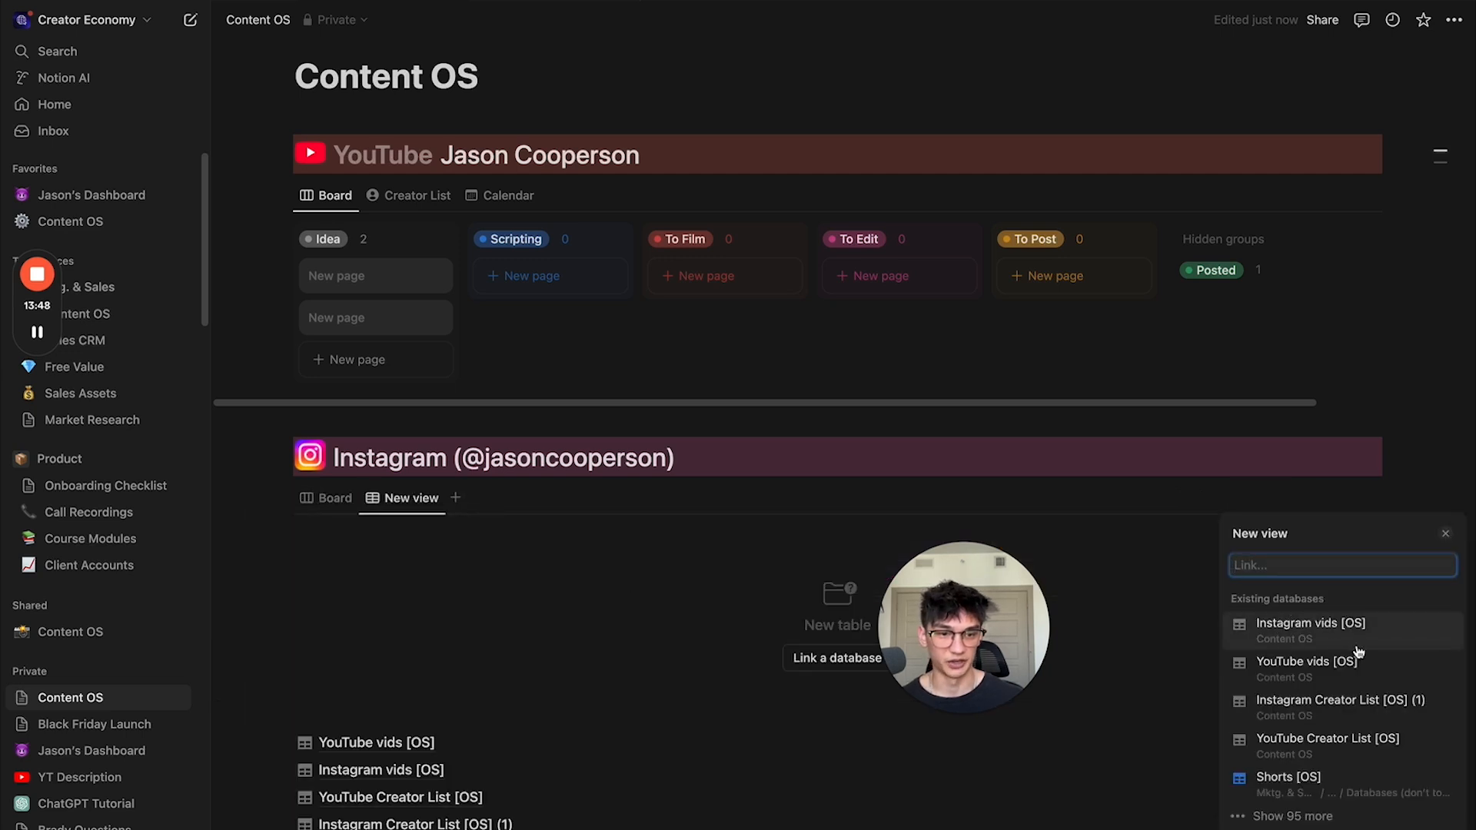
pyautogui.click(1341, 713)
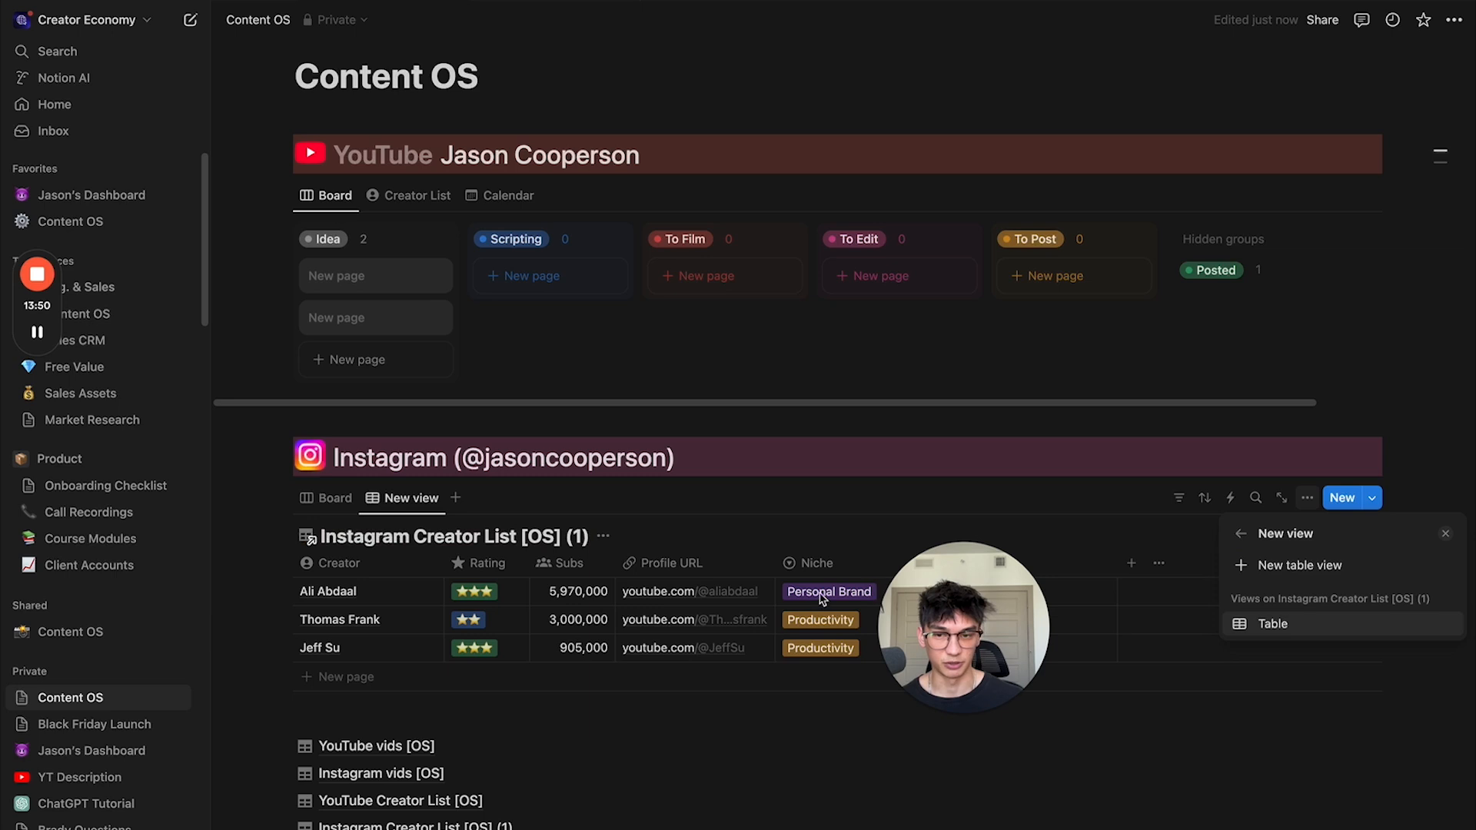
pyautogui.click(607, 538)
pyautogui.click(606, 536)
pyautogui.click(599, 627)
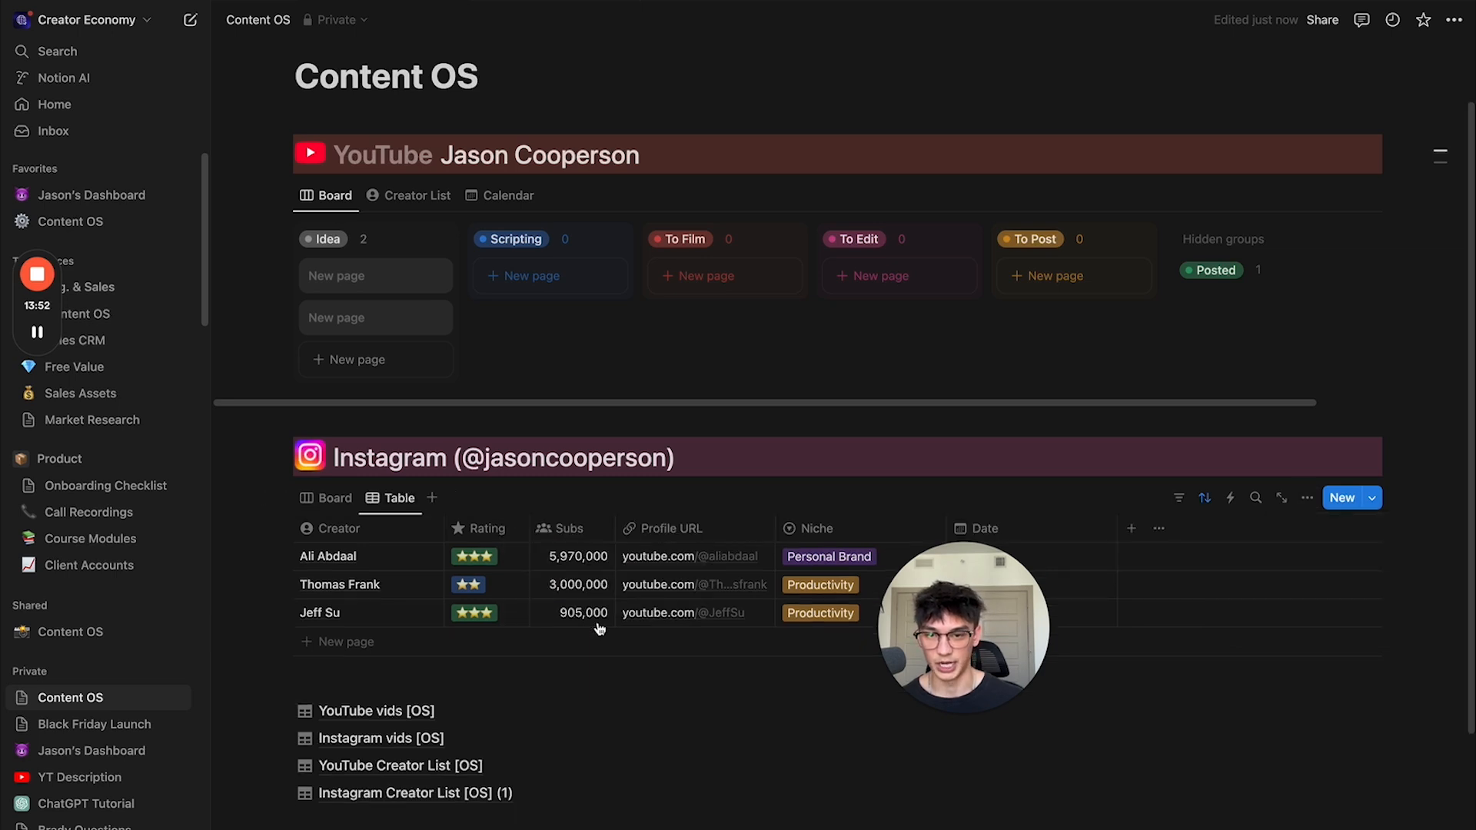
# Step: Rename the Subs property in the Instagram creator table to Followers and delete the three copied creator rows
pyautogui.scroll(-3, 598, 615)
pyautogui.click(584, 388)
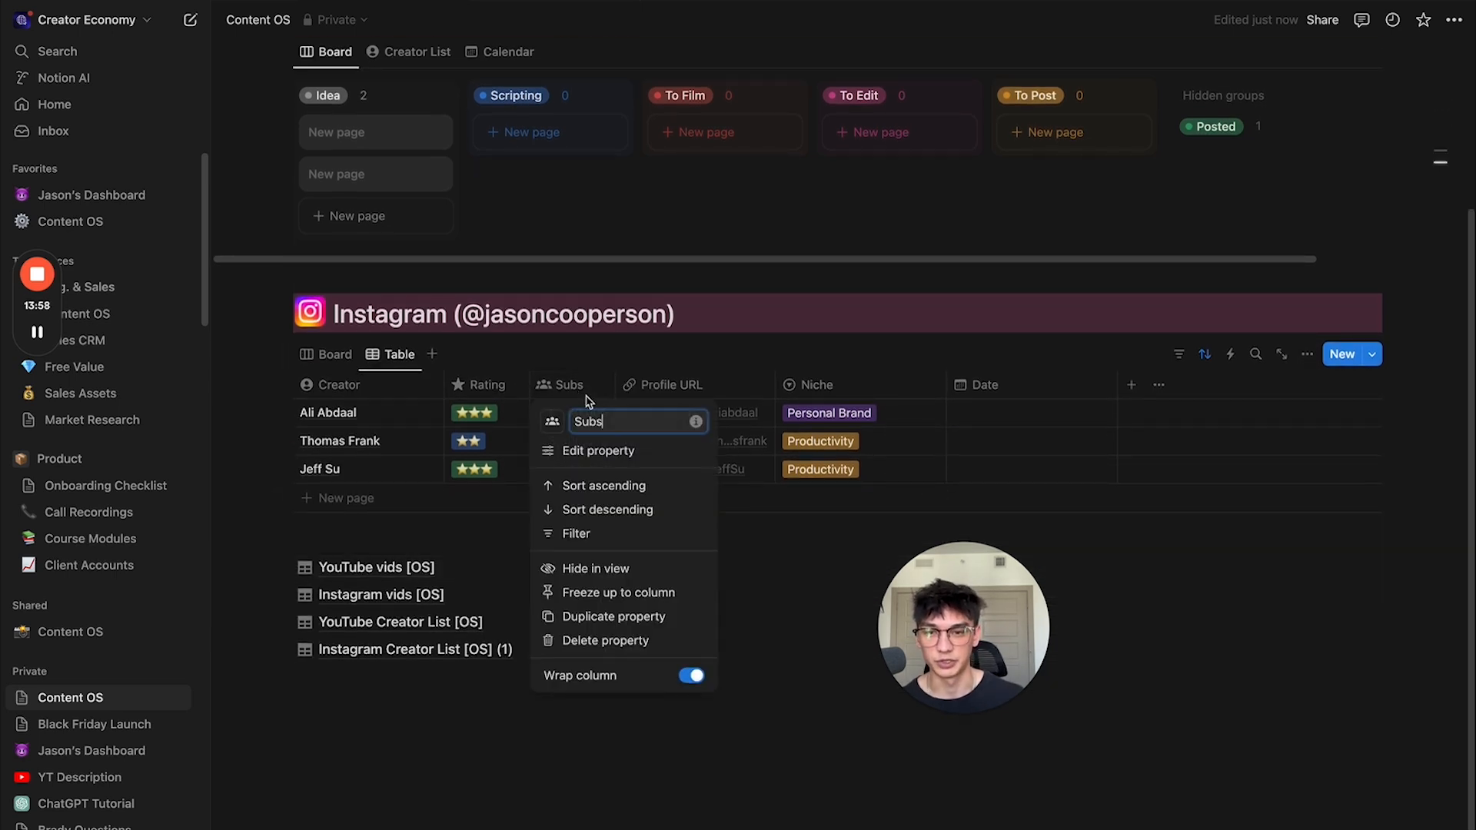
pyautogui.hotkey('ctrl', 'a')
pyautogui.write('Fo')
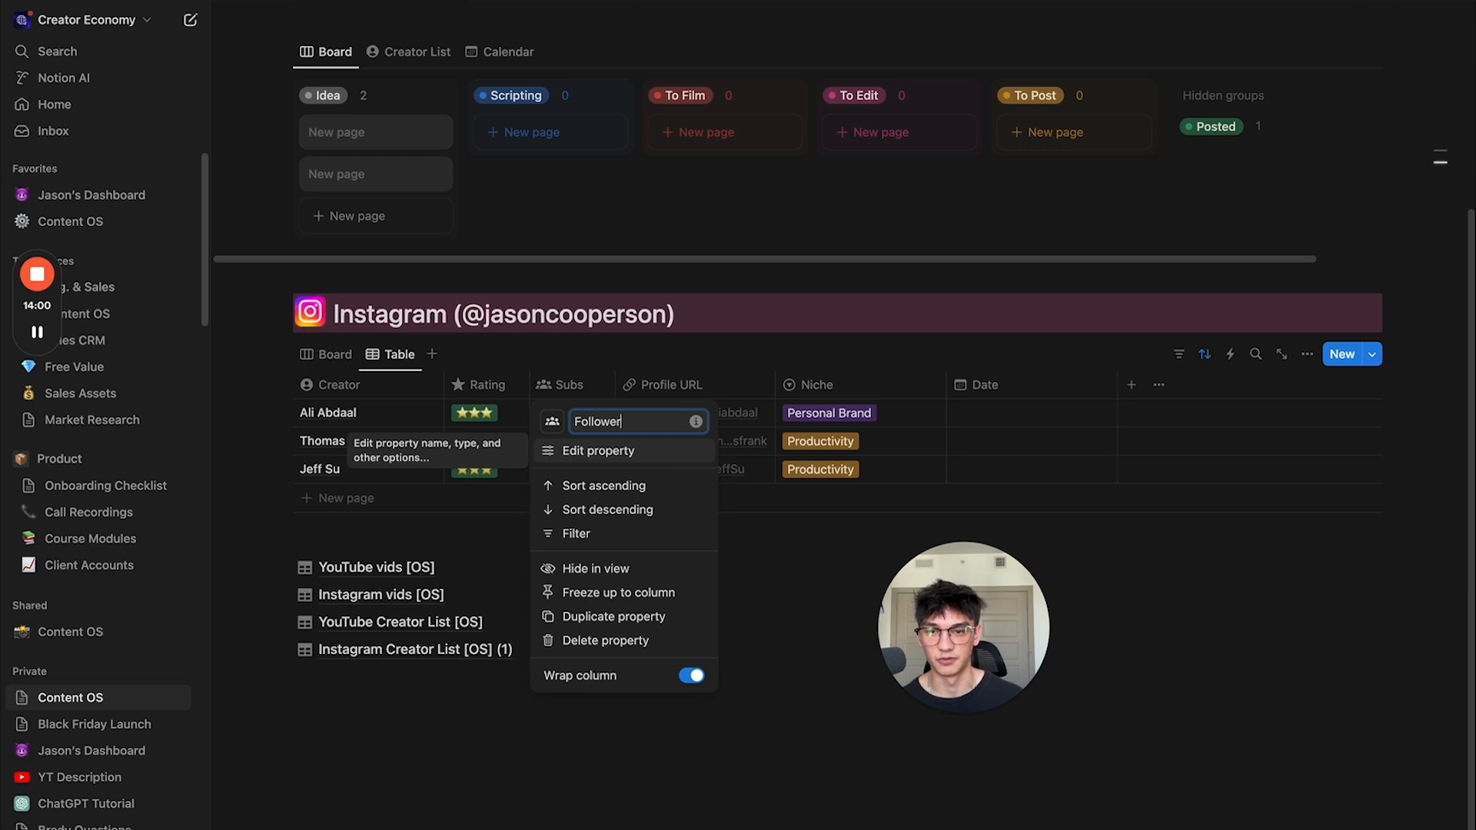
pyautogui.write('llowers')
pyautogui.click(598, 450)
pyautogui.press('Escape')
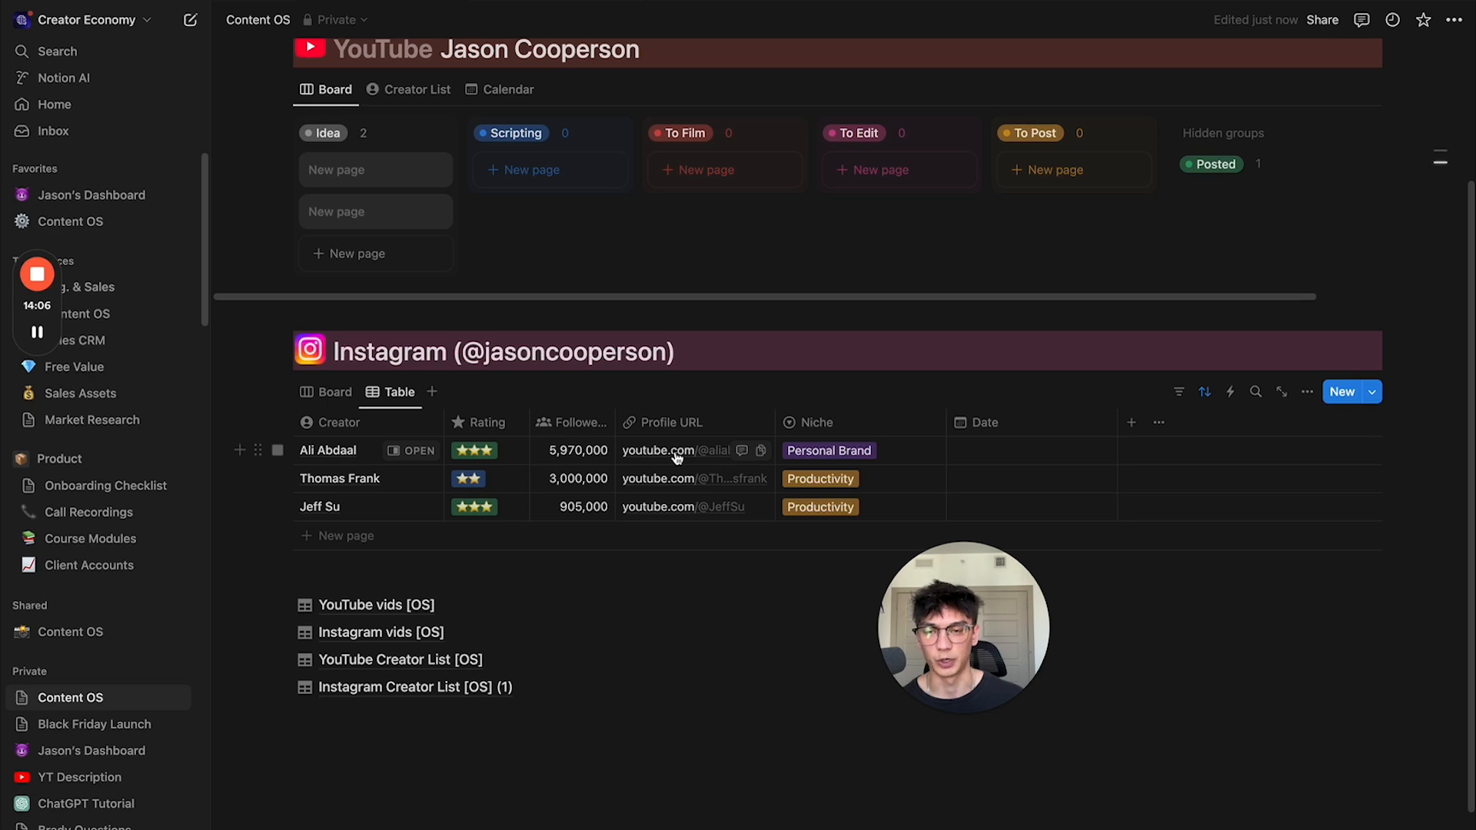
pyautogui.moveTo(315, 469); pyautogui.dragTo(397, 511)
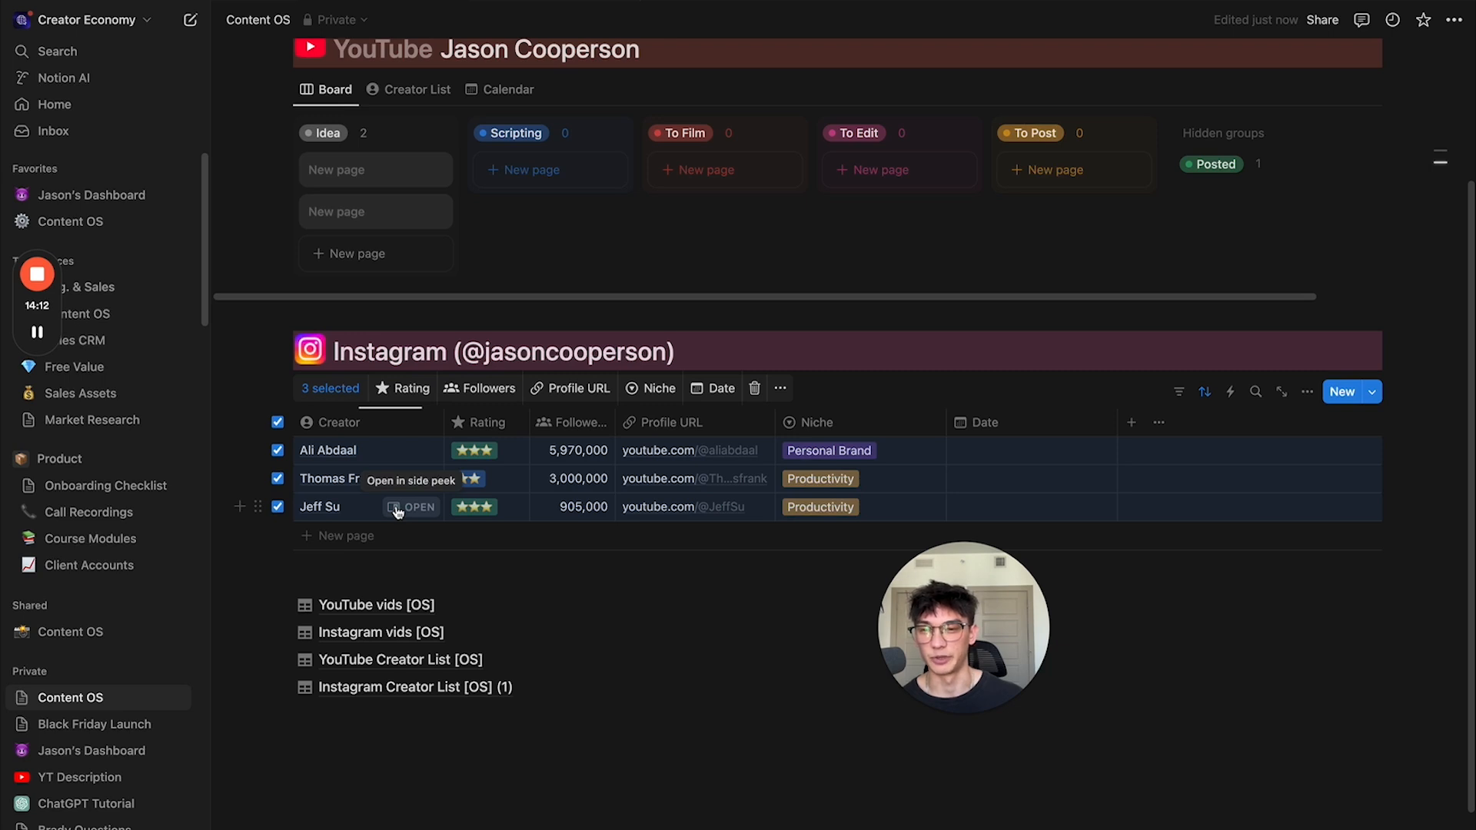
pyautogui.press('Delete')
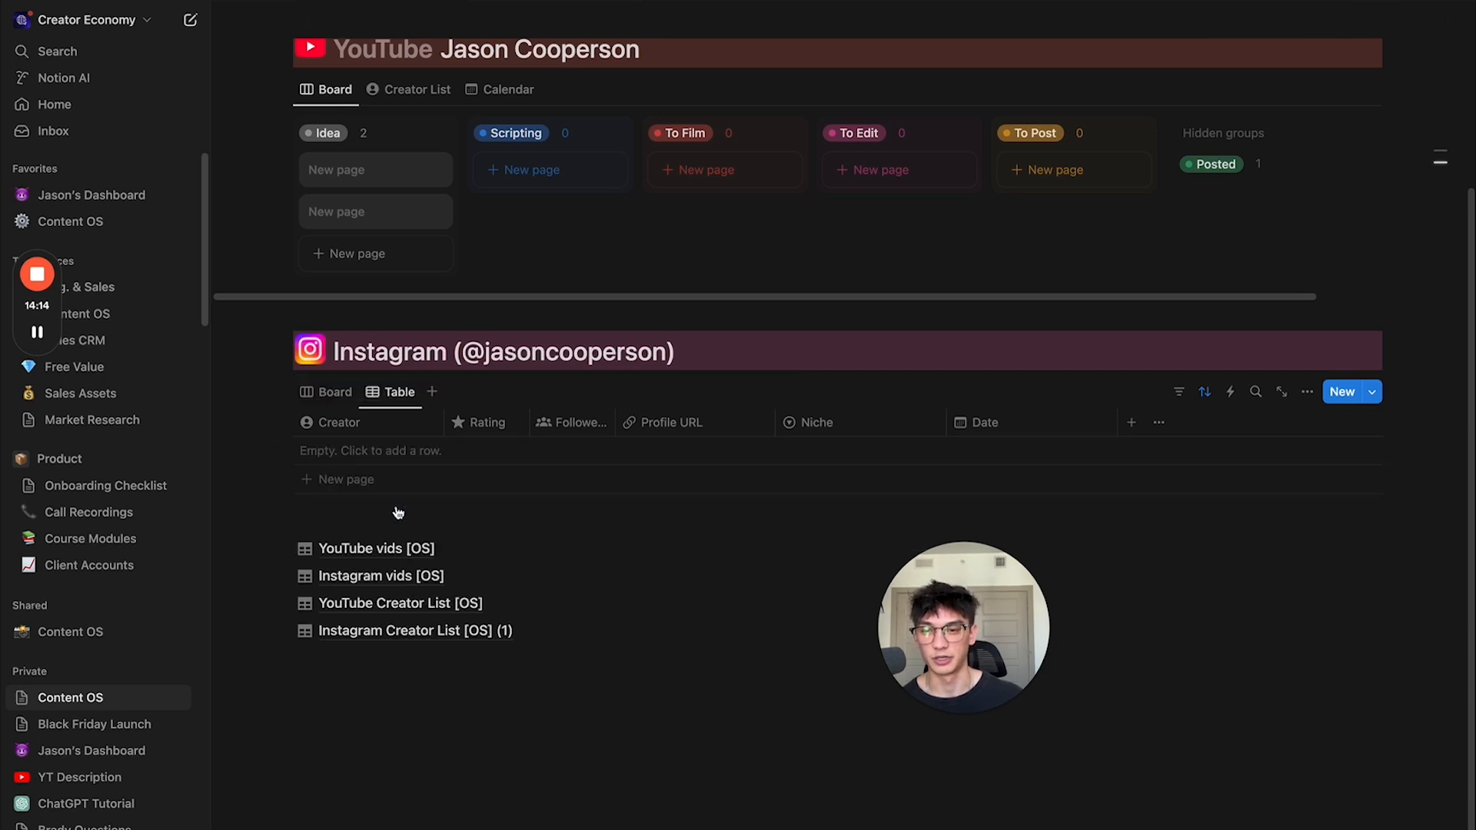
# Step: Switch to Instagram in the browser, search for "eddie", open the eddiecumberbatch profile and copy its URL
pyautogui.press('super+Tab')
pyautogui.click(149, 248)
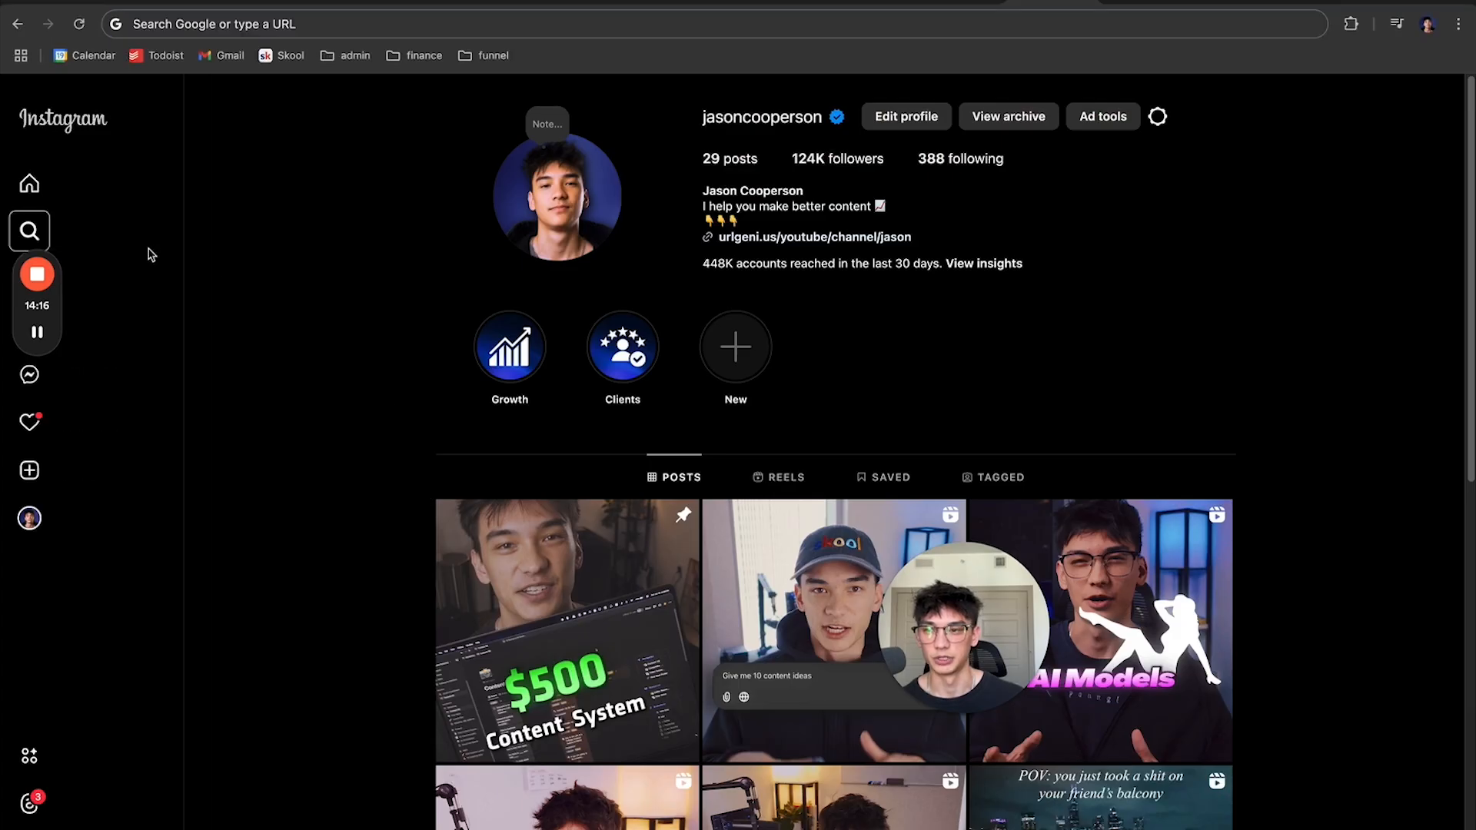
pyautogui.write('eddie')
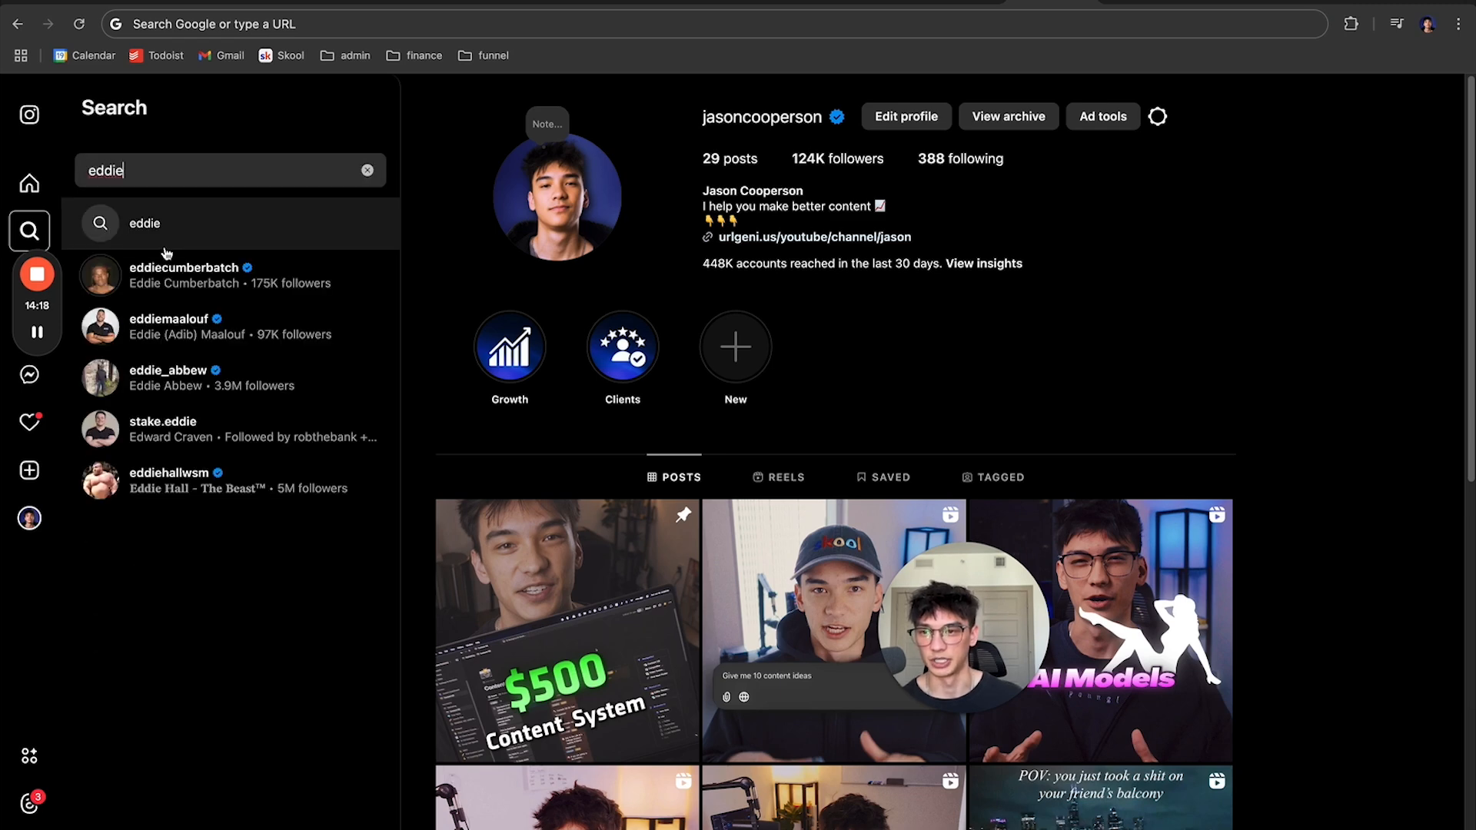
pyautogui.click(188, 270)
pyautogui.hotkey('ctrl', 'l')
pyautogui.press('super+c')
pyautogui.press('BackSpace')
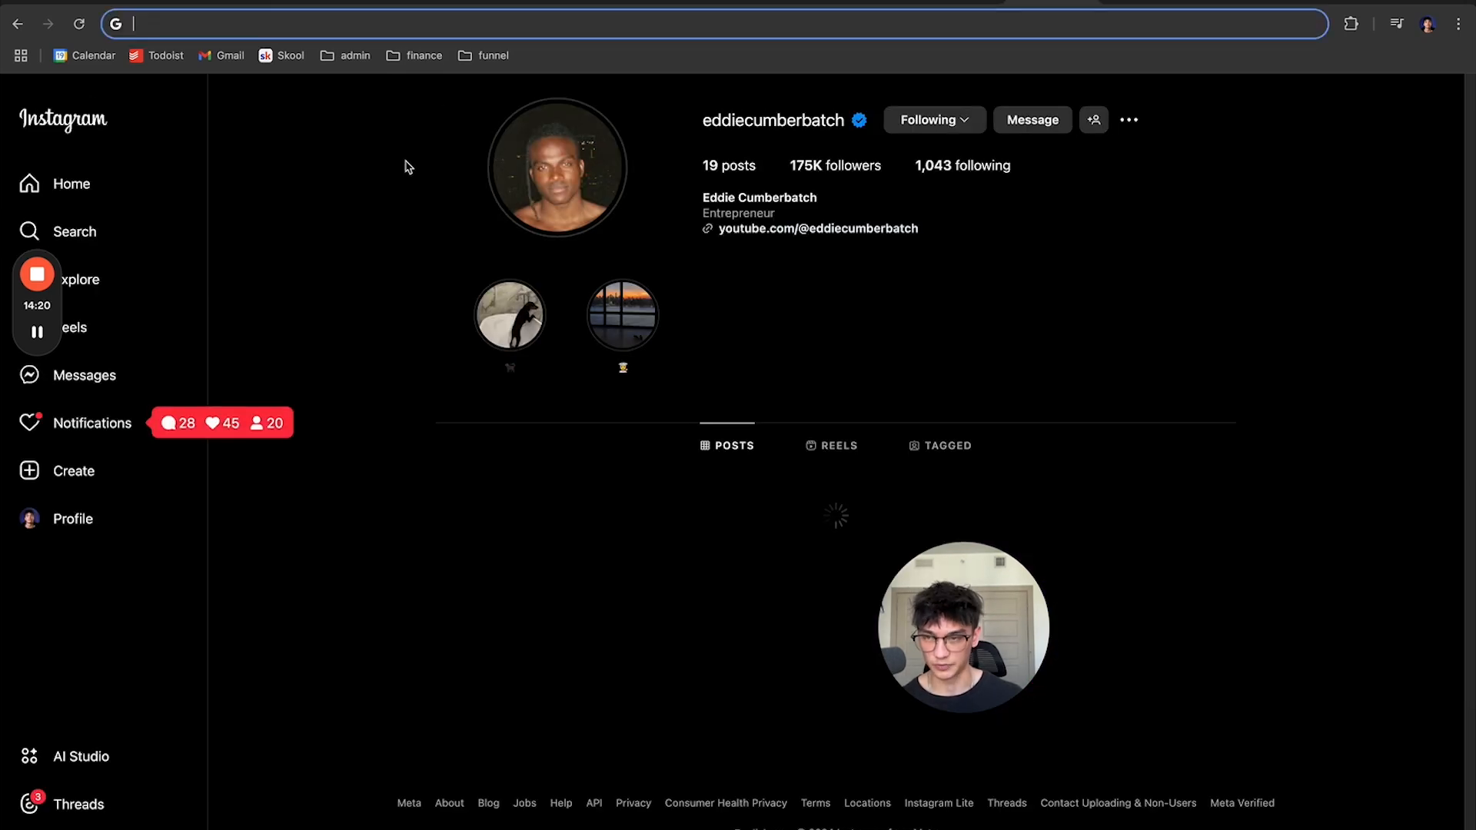
pyautogui.press('super+Tab')
pyautogui.click(448, 467)
pyautogui.click(668, 451)
pyautogui.press('super+v')
pyautogui.press('Return')
pyautogui.click(392, 460)
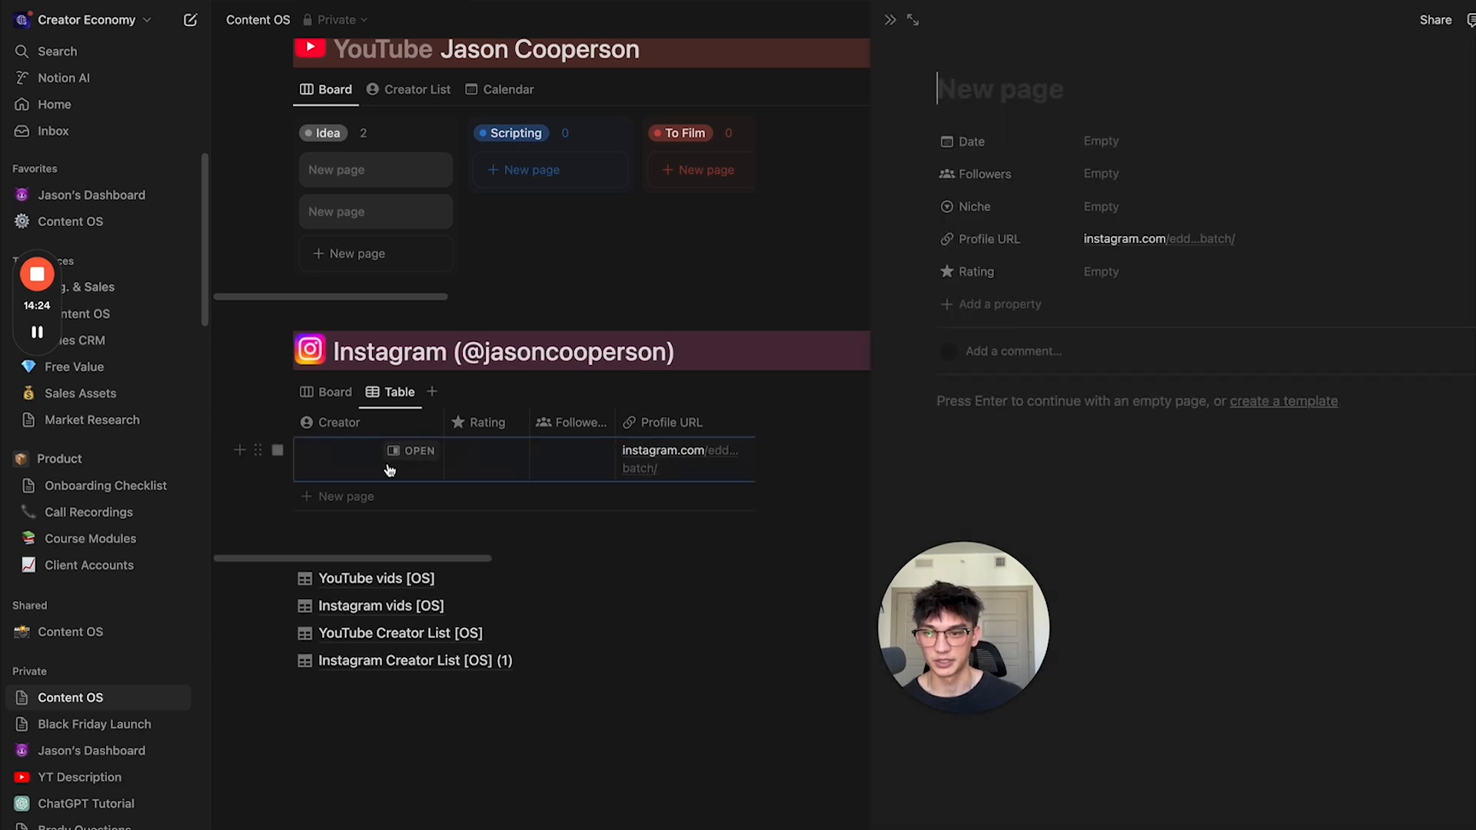
pyautogui.write('Eddie Cumber')
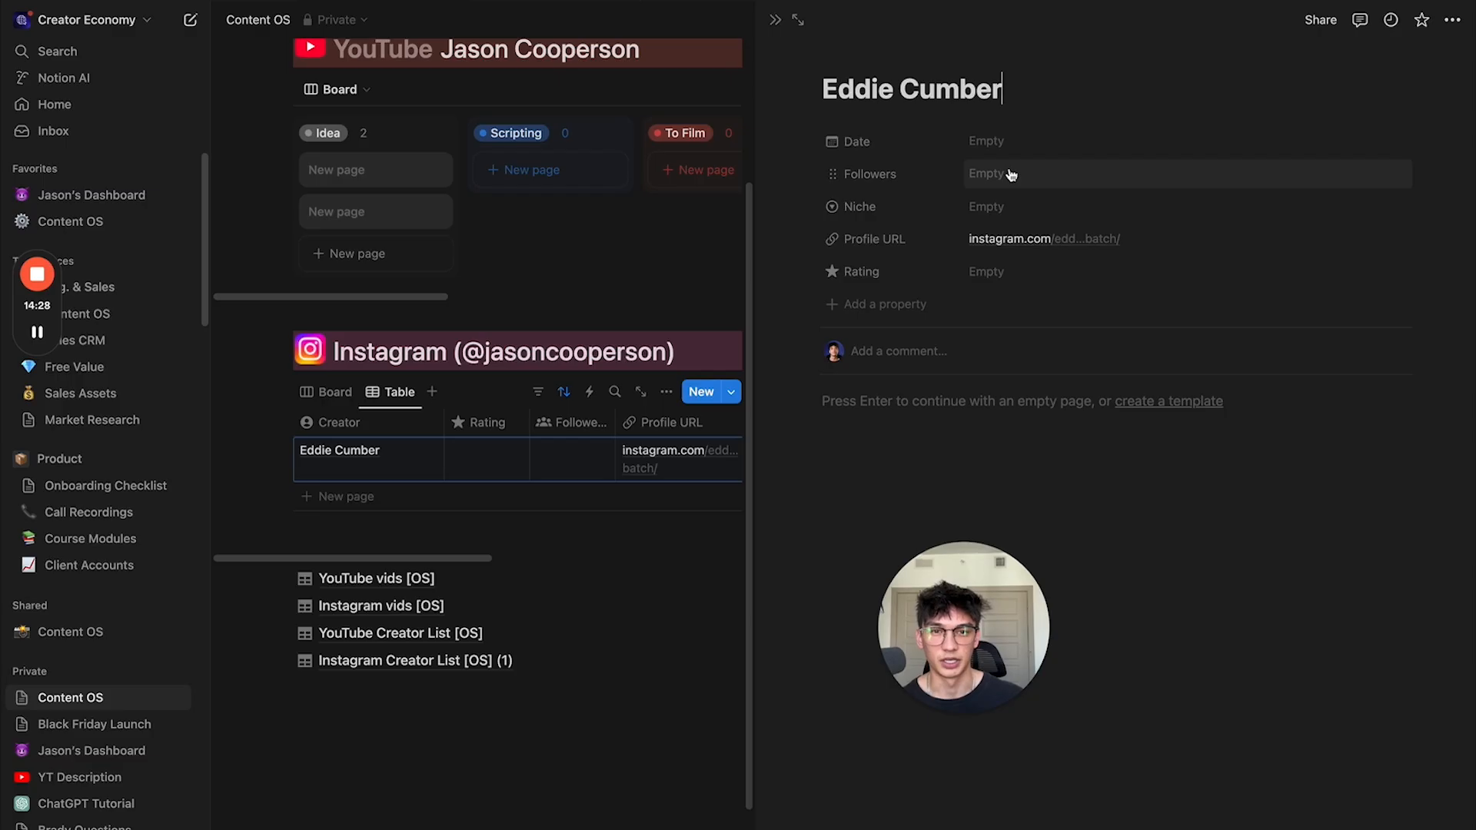
# Step: Check the creator's Instagram profile and set the Followers property to 175,000
pyautogui.press('super+Tab')
pyautogui.press('super+Tab')
pyautogui.click(1011, 205)
pyautogui.click(1022, 175)
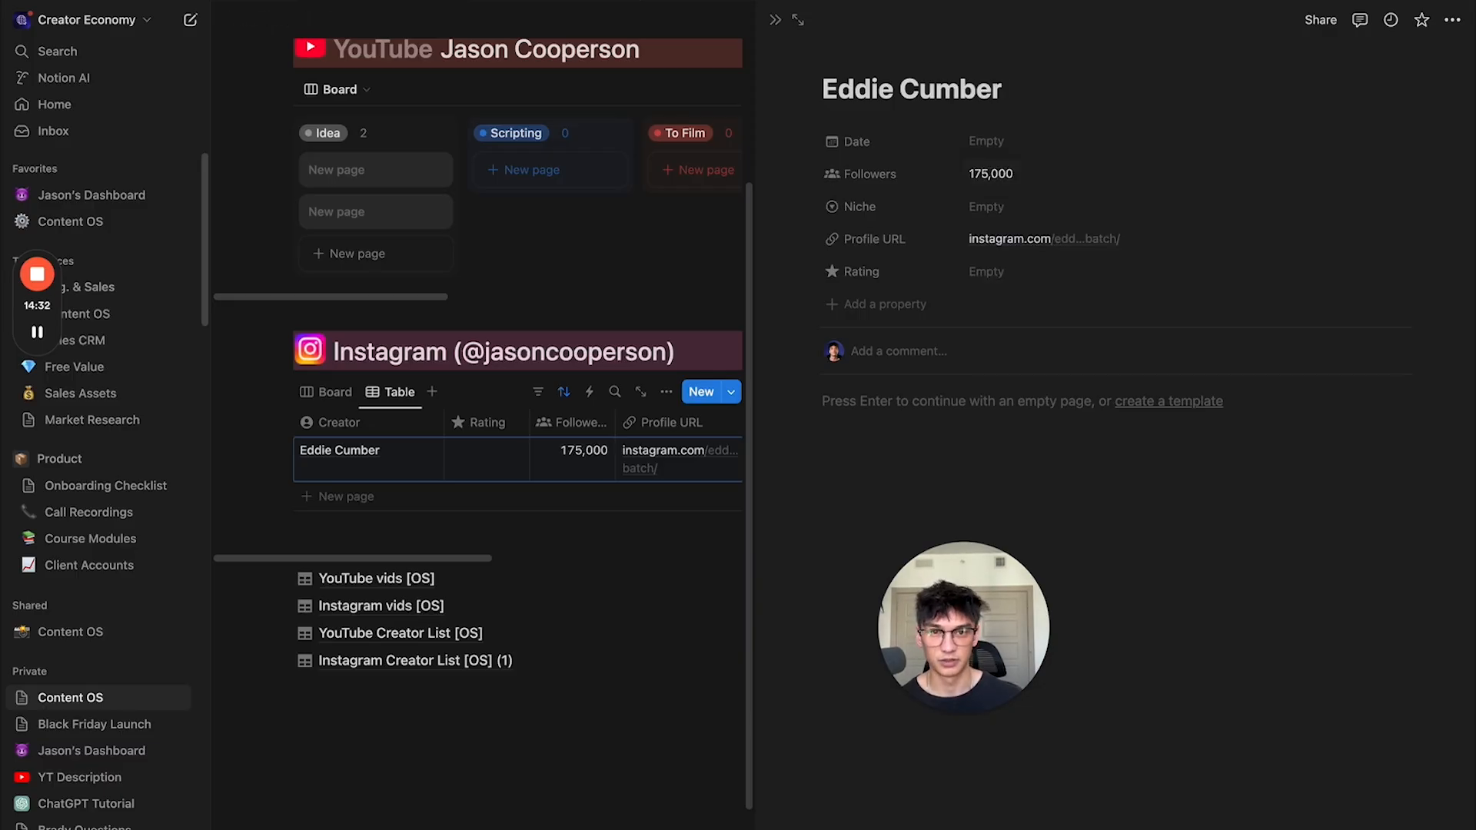
# Step: Assign a new Clip Curating niche to the Instagram creator and give a three-star rating
pyautogui.click(1026, 217)
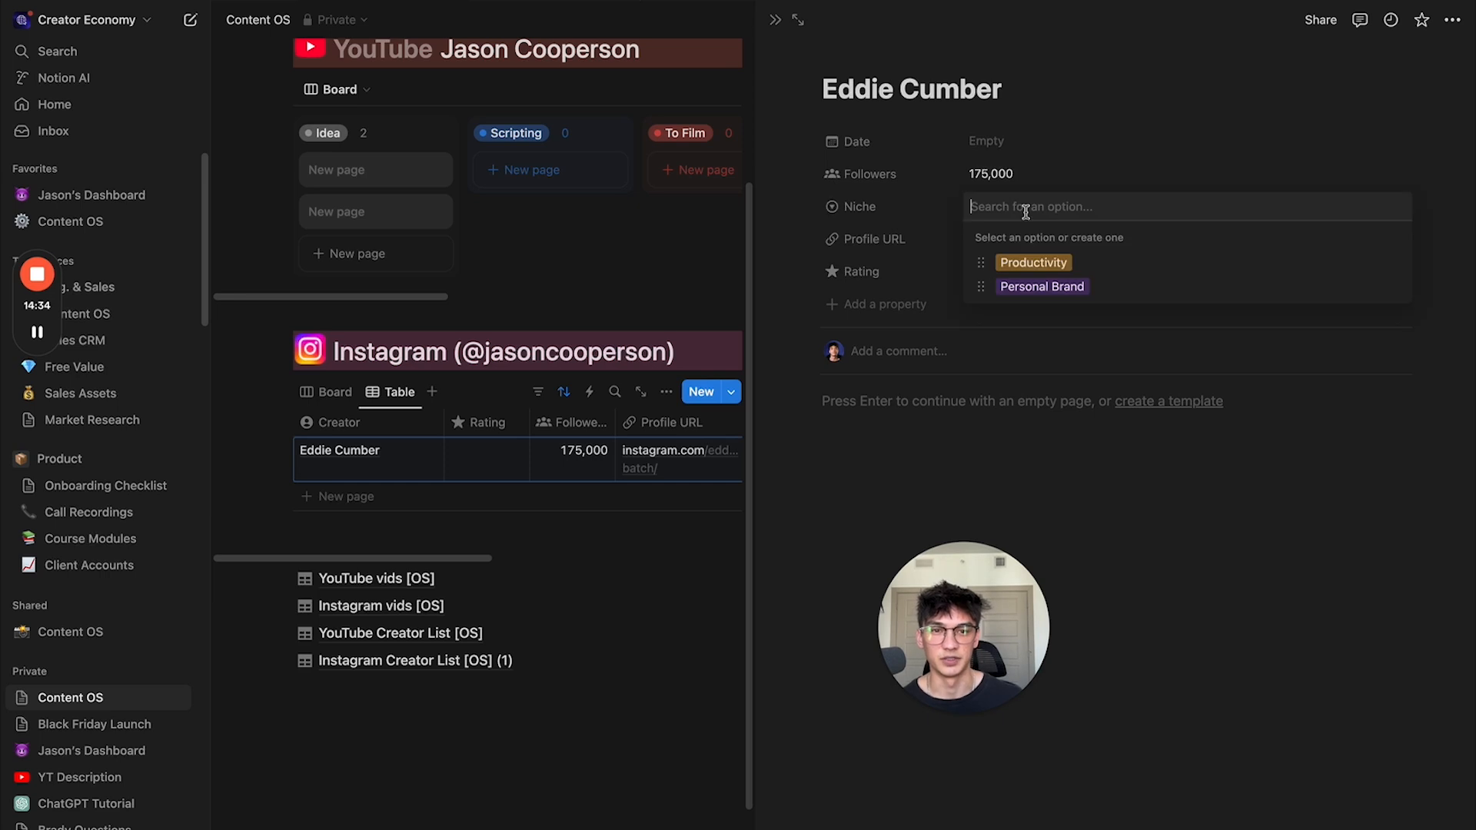
pyautogui.write('Clii')
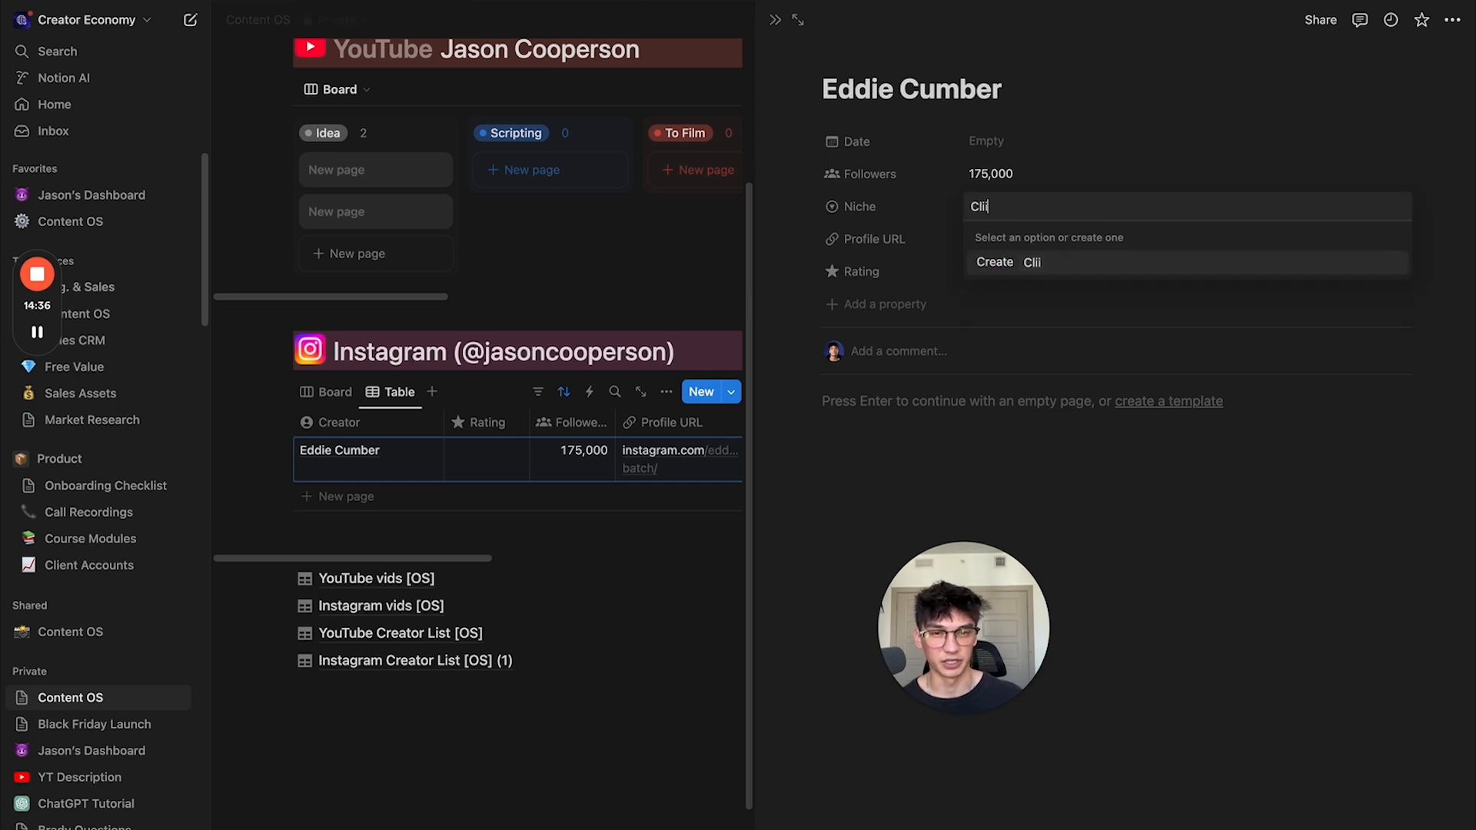
pyautogui.press('Return')
pyautogui.press('Escape')
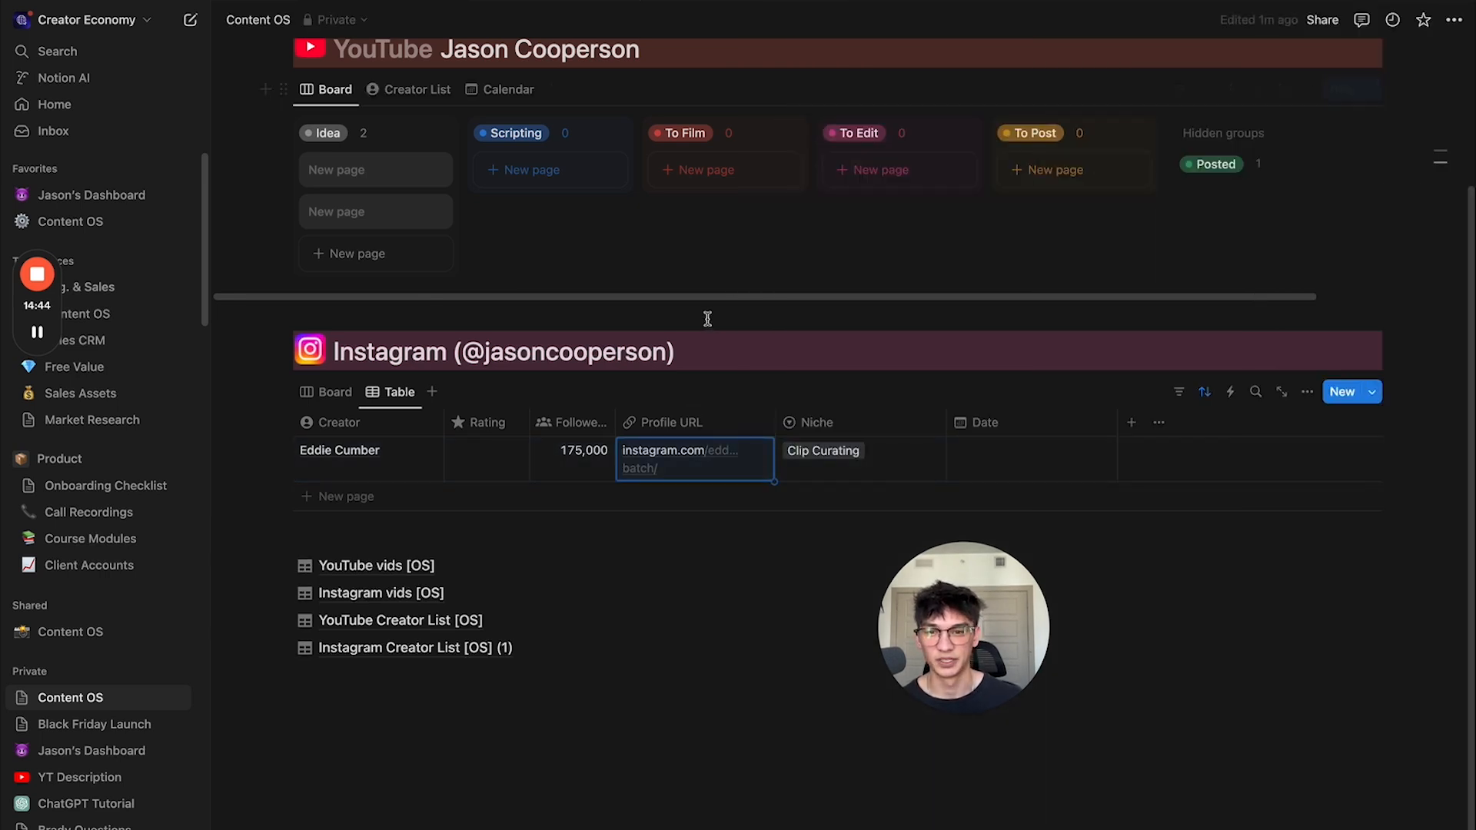
pyautogui.click(492, 453)
pyautogui.click(498, 508)
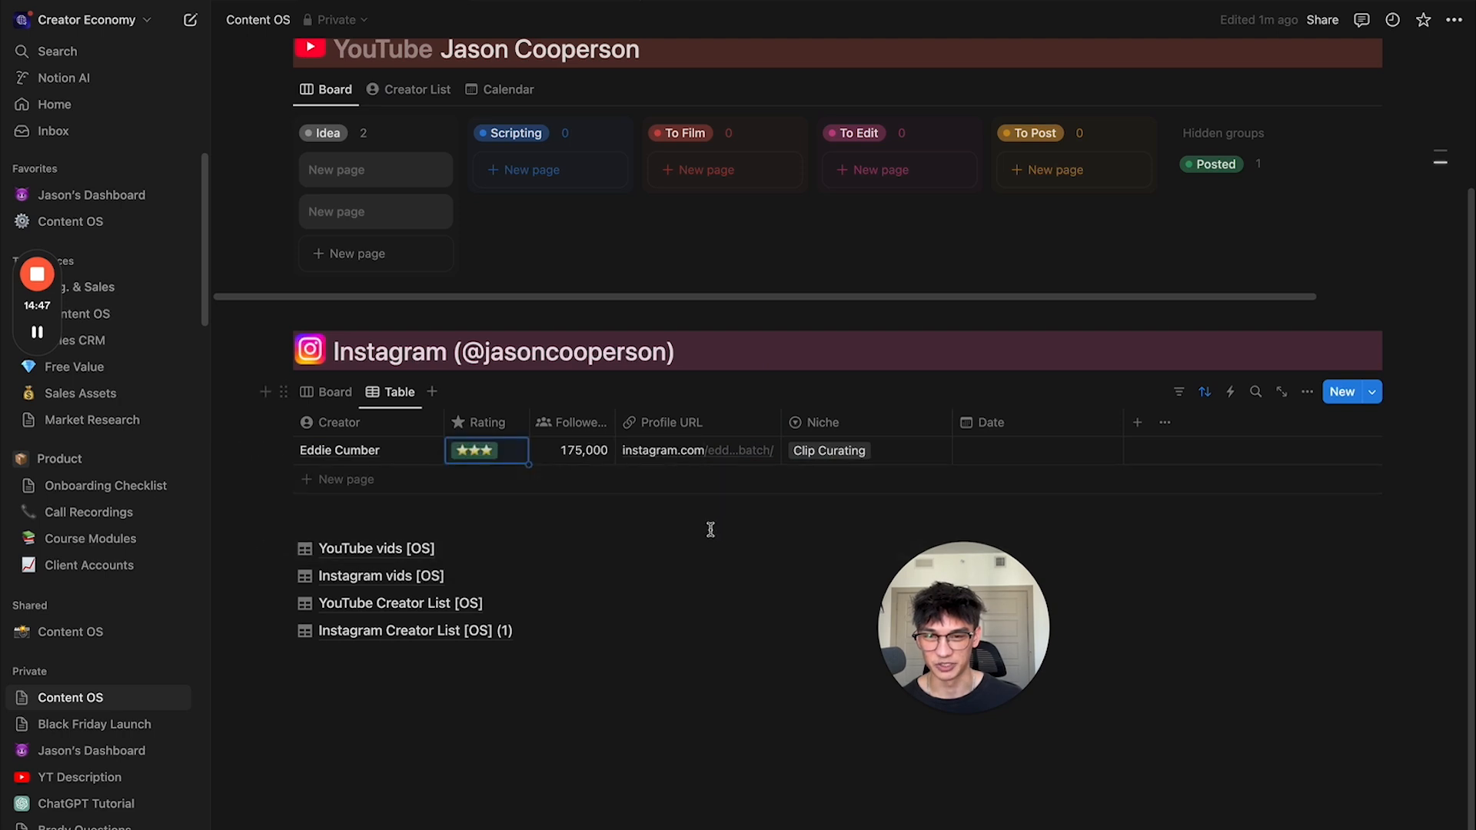
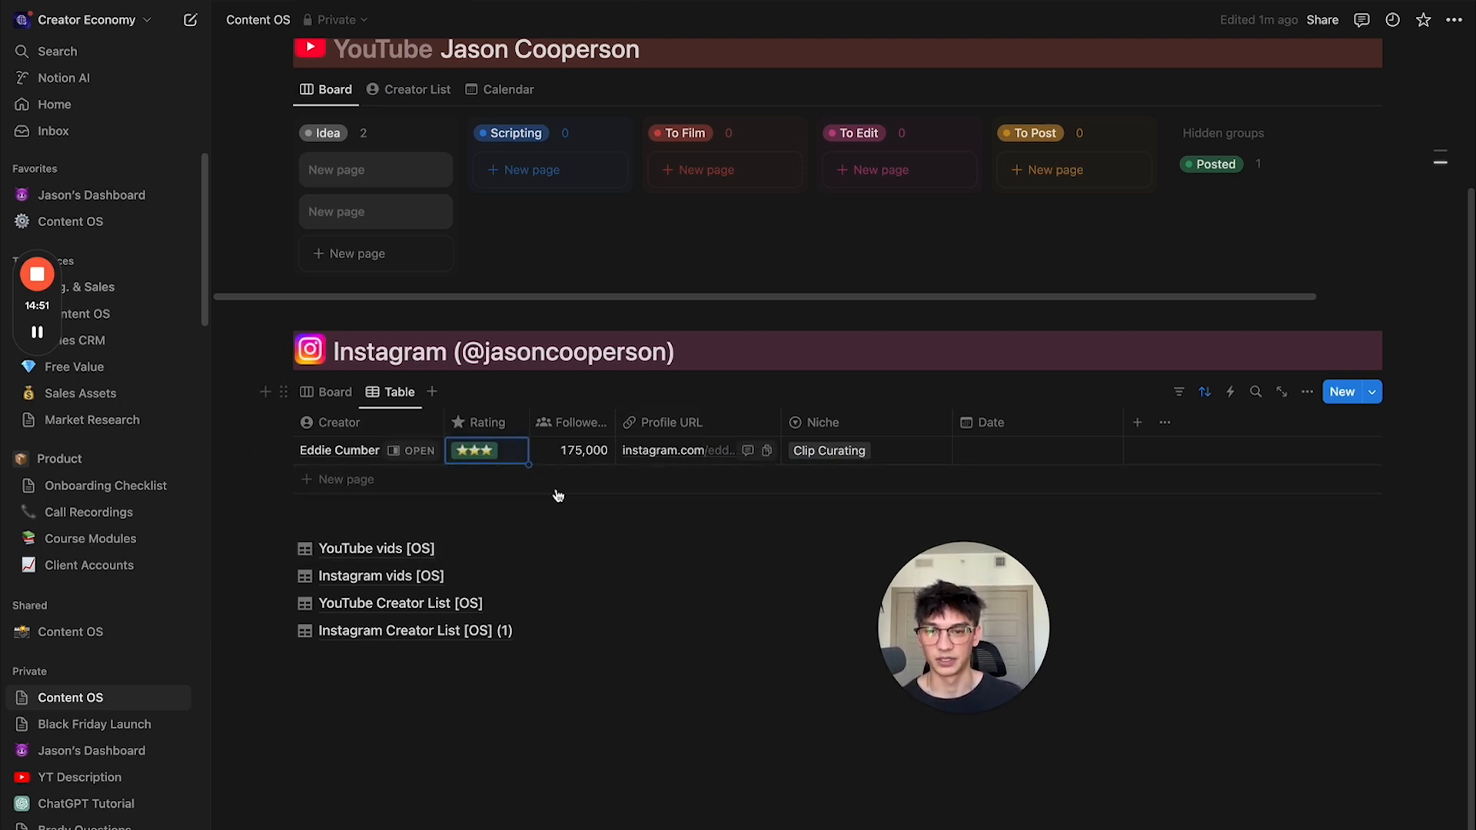
# Step: Delete the Date property from the Creator List in the YouTube section
pyautogui.scroll(2, 554, 461)
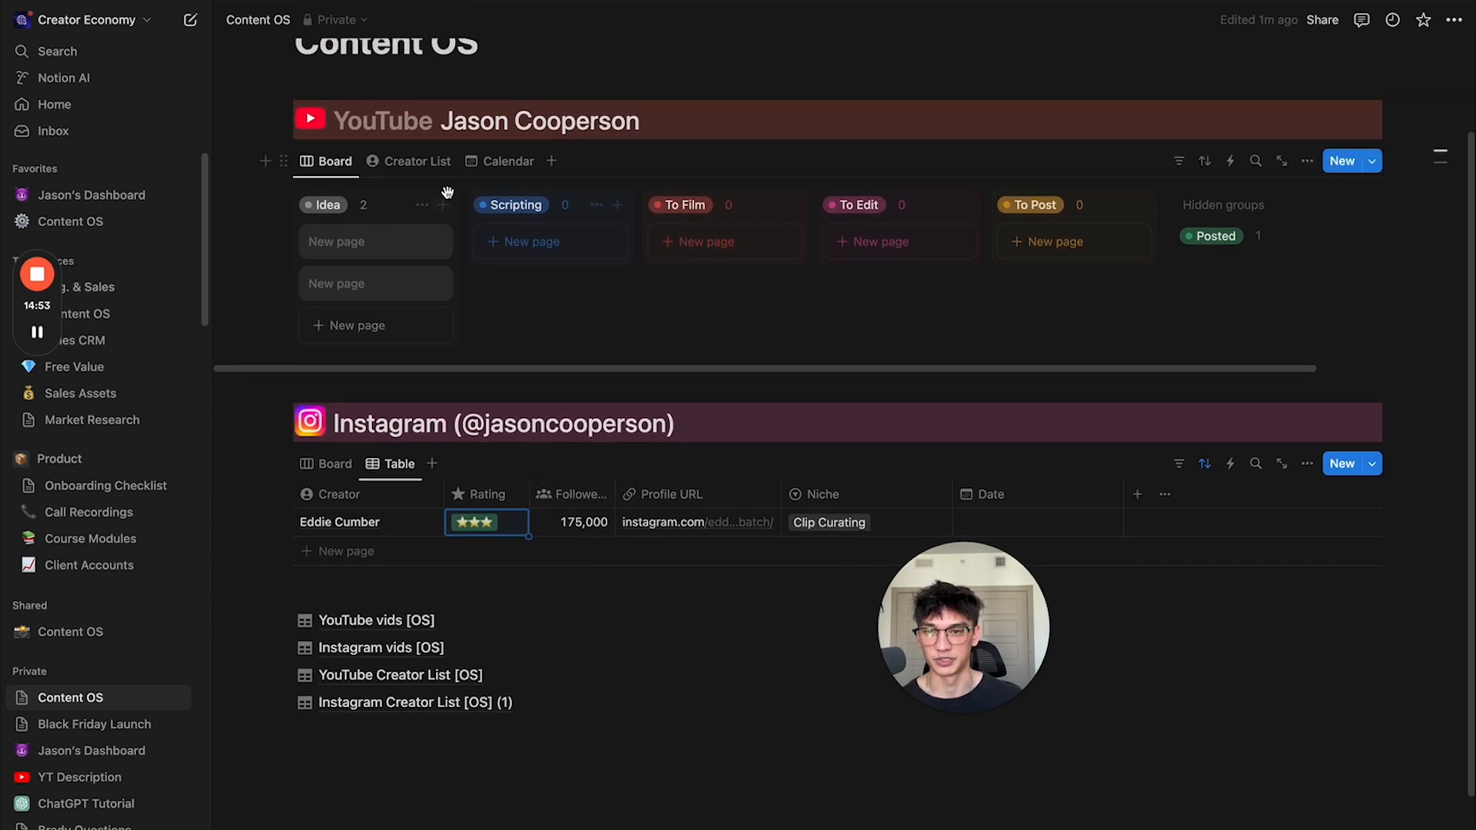
pyautogui.click(415, 162)
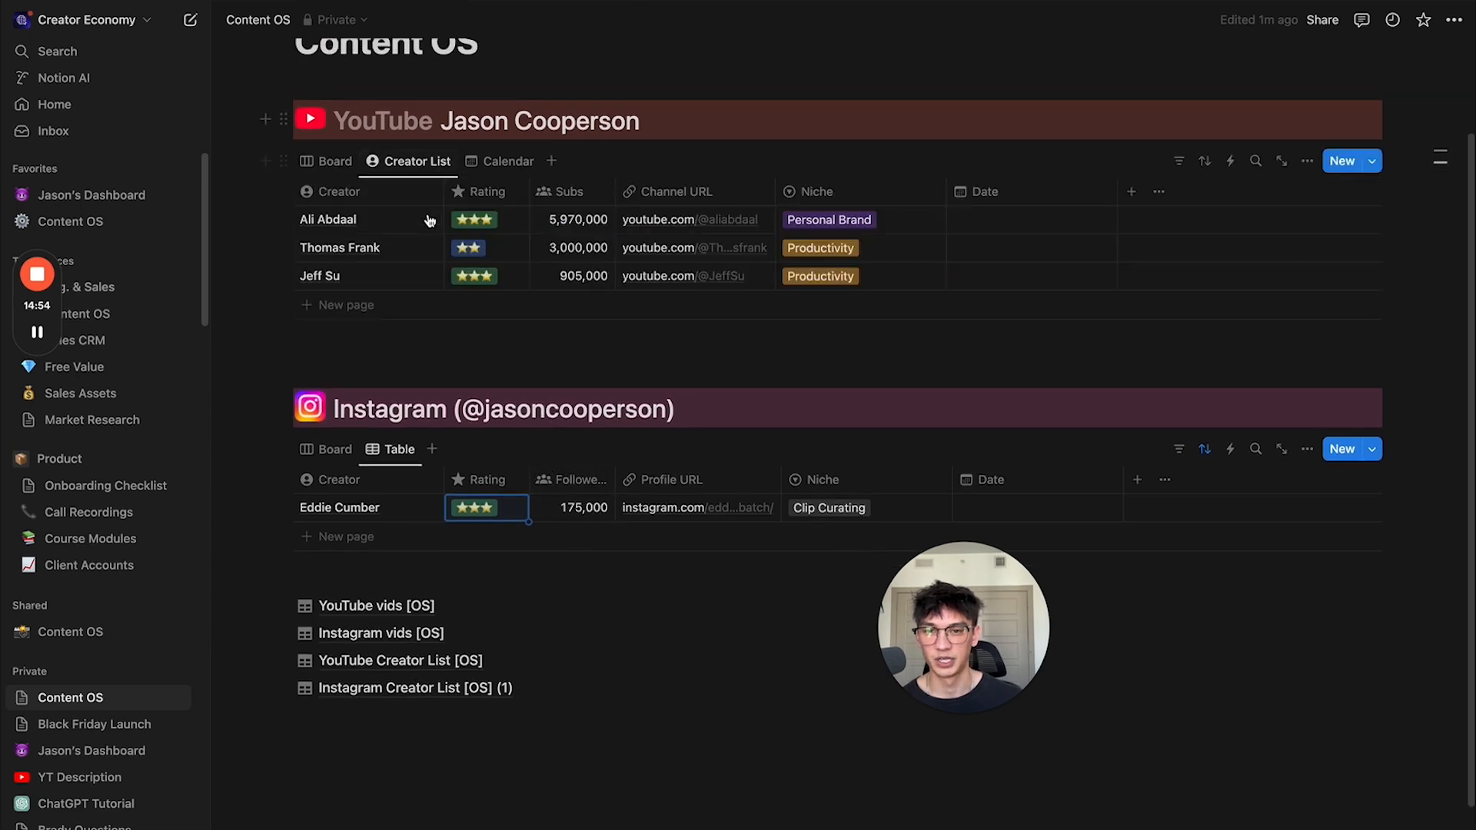
pyautogui.click(991, 192)
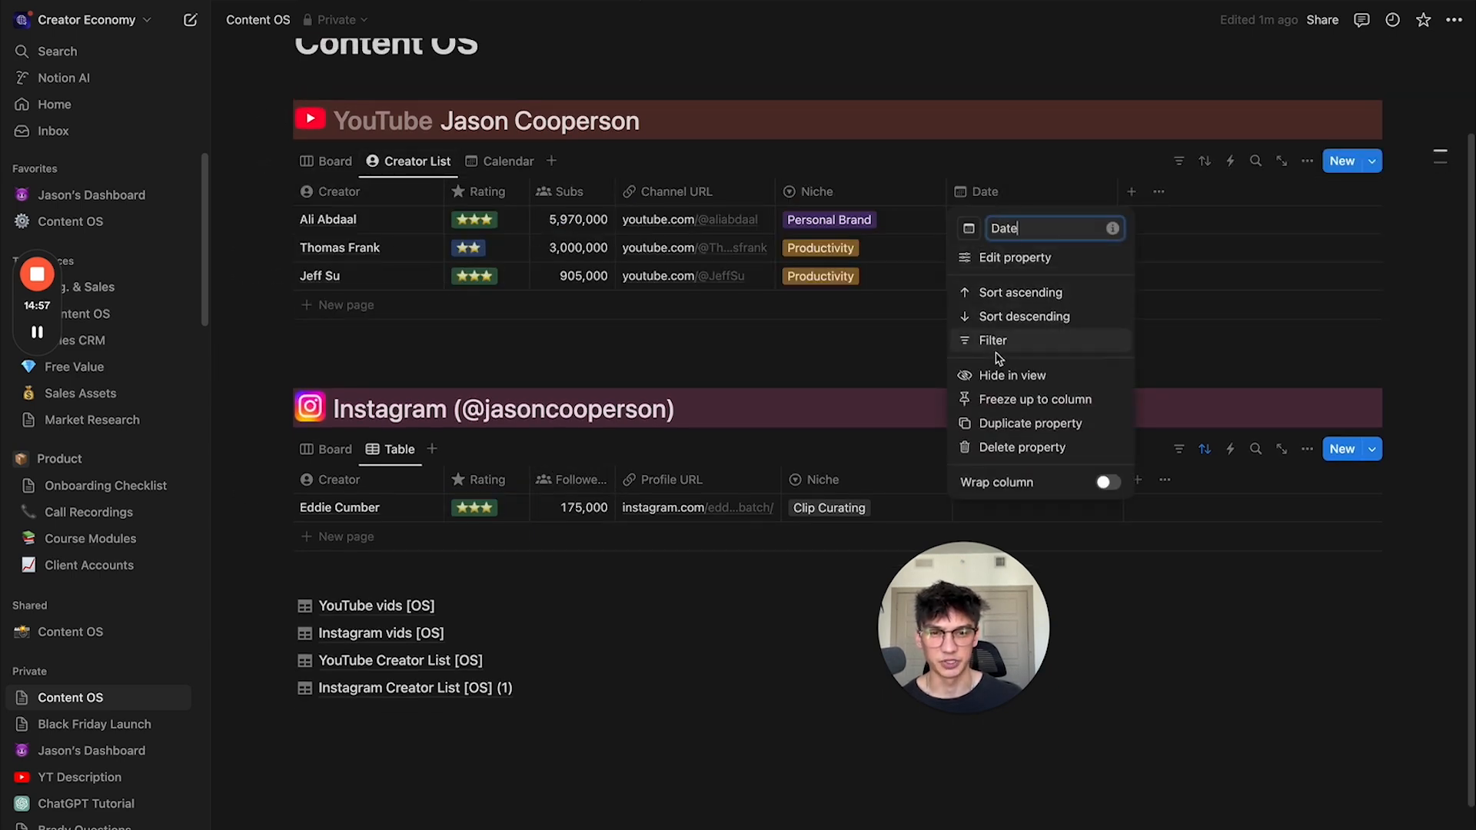
pyautogui.click(1006, 447)
pyautogui.click(763, 461)
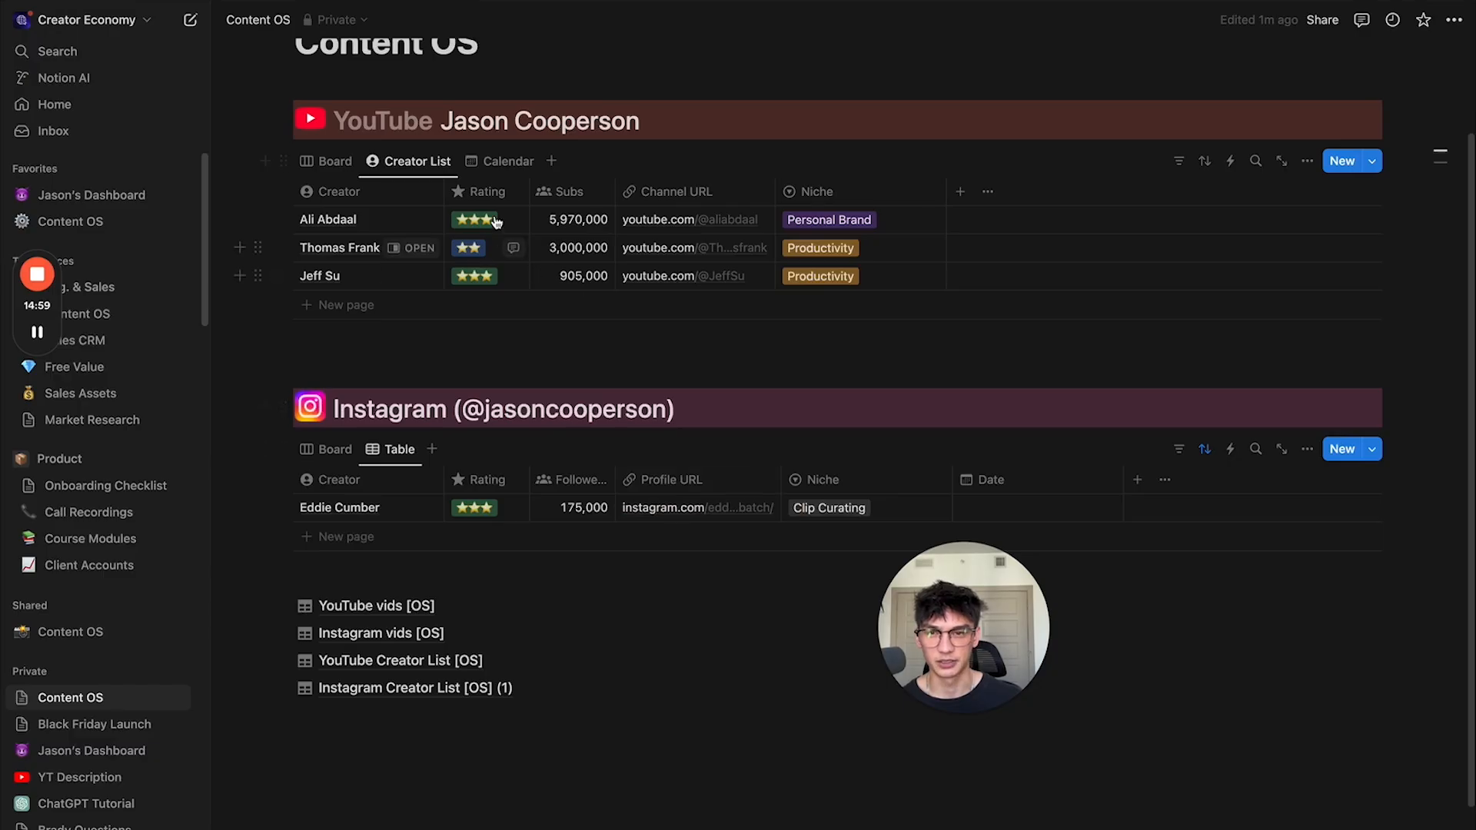
pyautogui.click(492, 165)
pyautogui.click(419, 170)
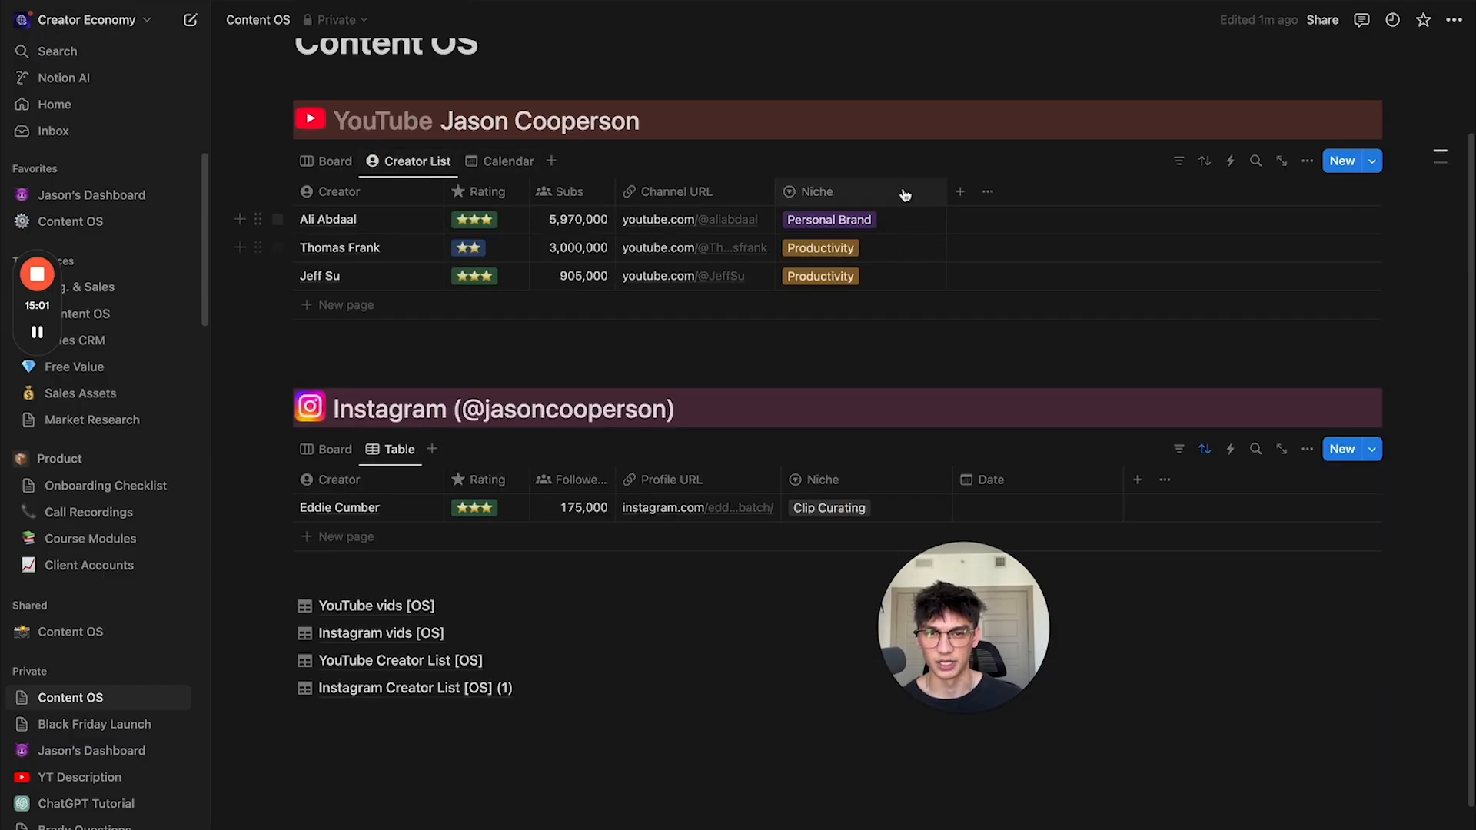
# Step: Delete the Date property from the Instagram section's creator table
pyautogui.scroll(-1, 918, 423)
pyautogui.click(991, 408)
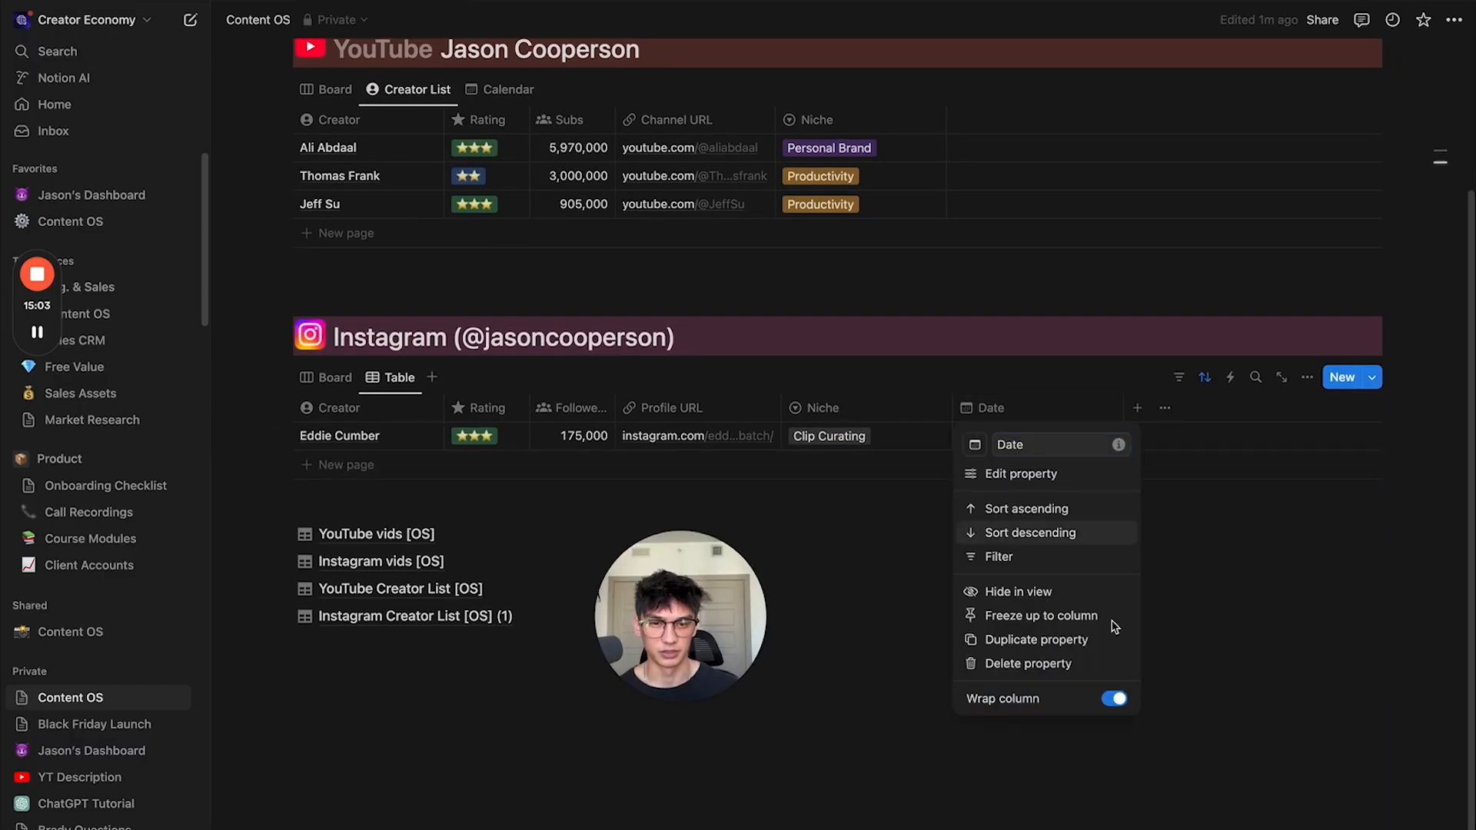
pyautogui.click(1037, 663)
pyautogui.click(813, 479)
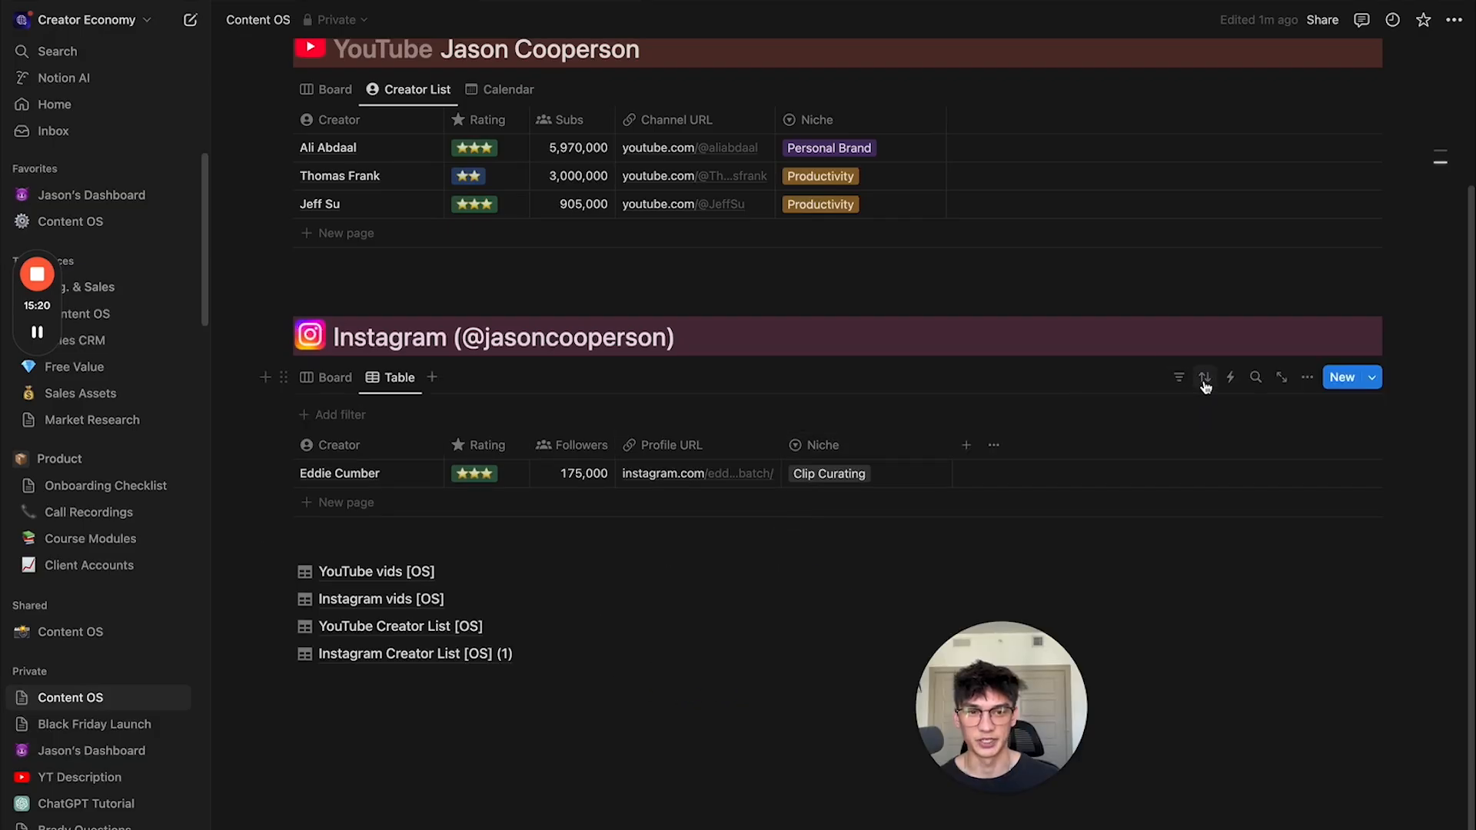
# Step: Sort the Instagram section's creator table by Followers in descending order
pyautogui.click(1204, 378)
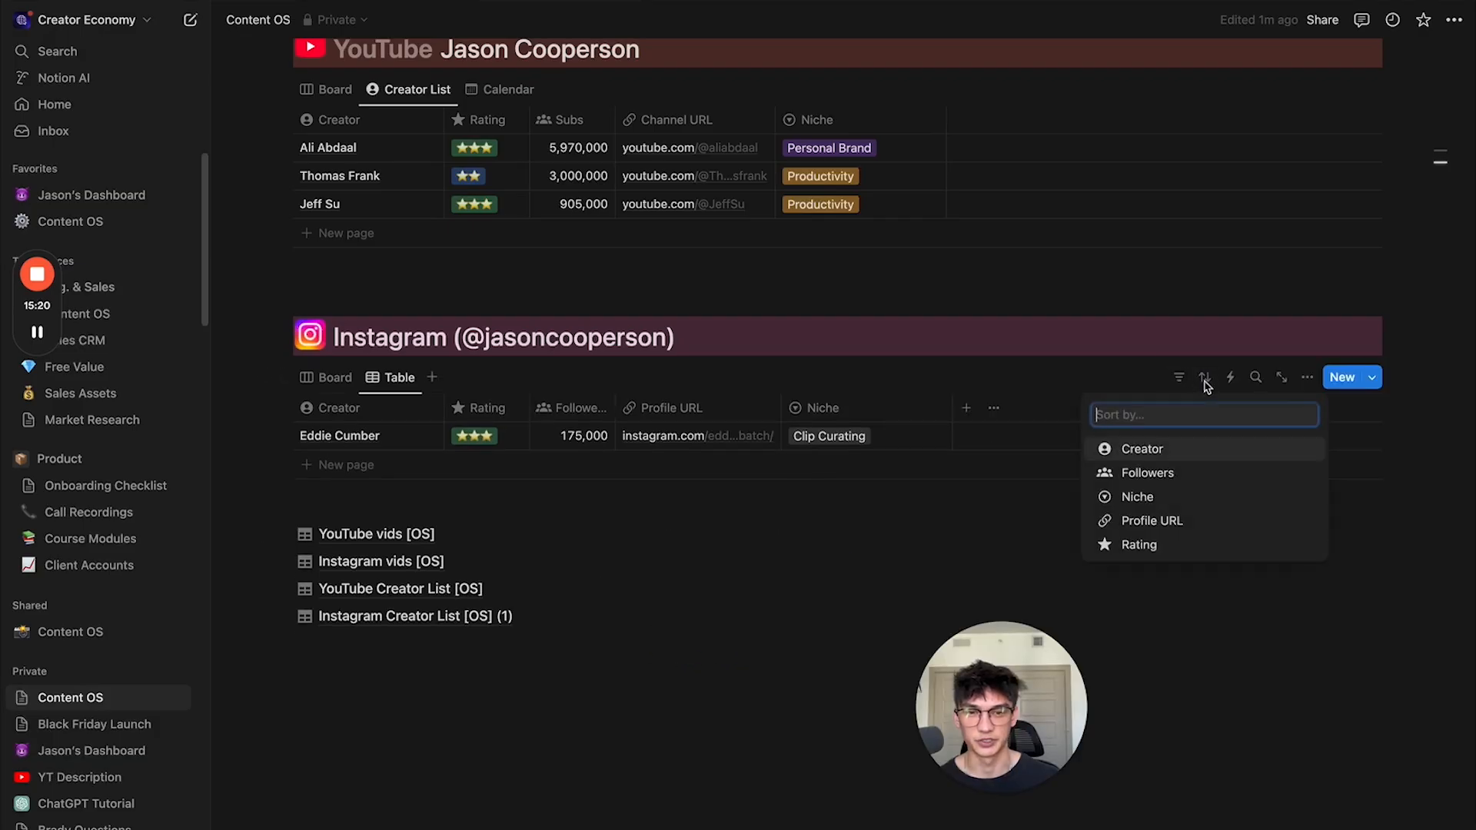
pyautogui.click(1180, 472)
pyautogui.click(389, 454)
pyautogui.click(361, 510)
pyautogui.click(669, 501)
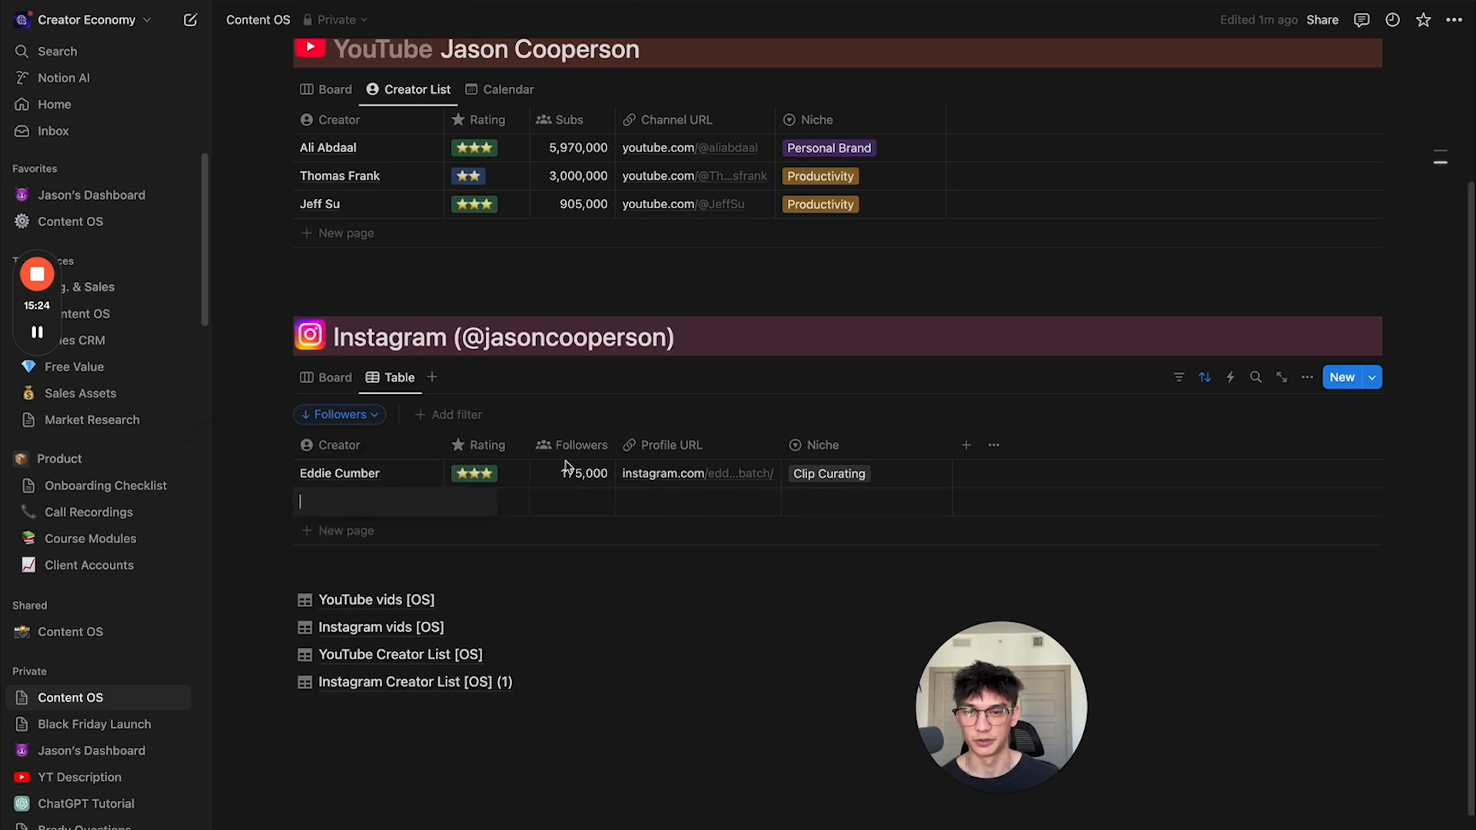
pyautogui.click(590, 480)
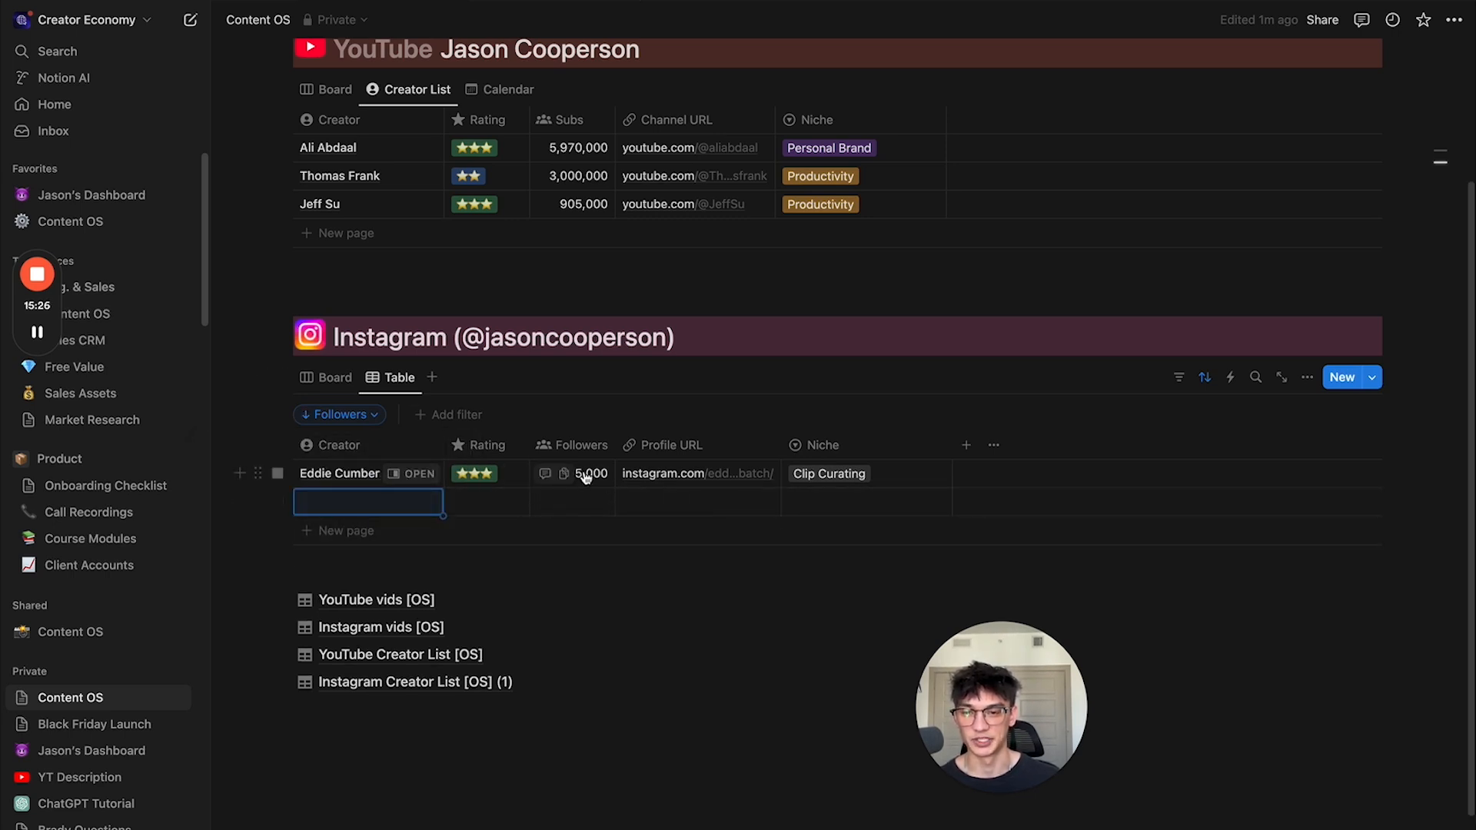
pyautogui.click(259, 502)
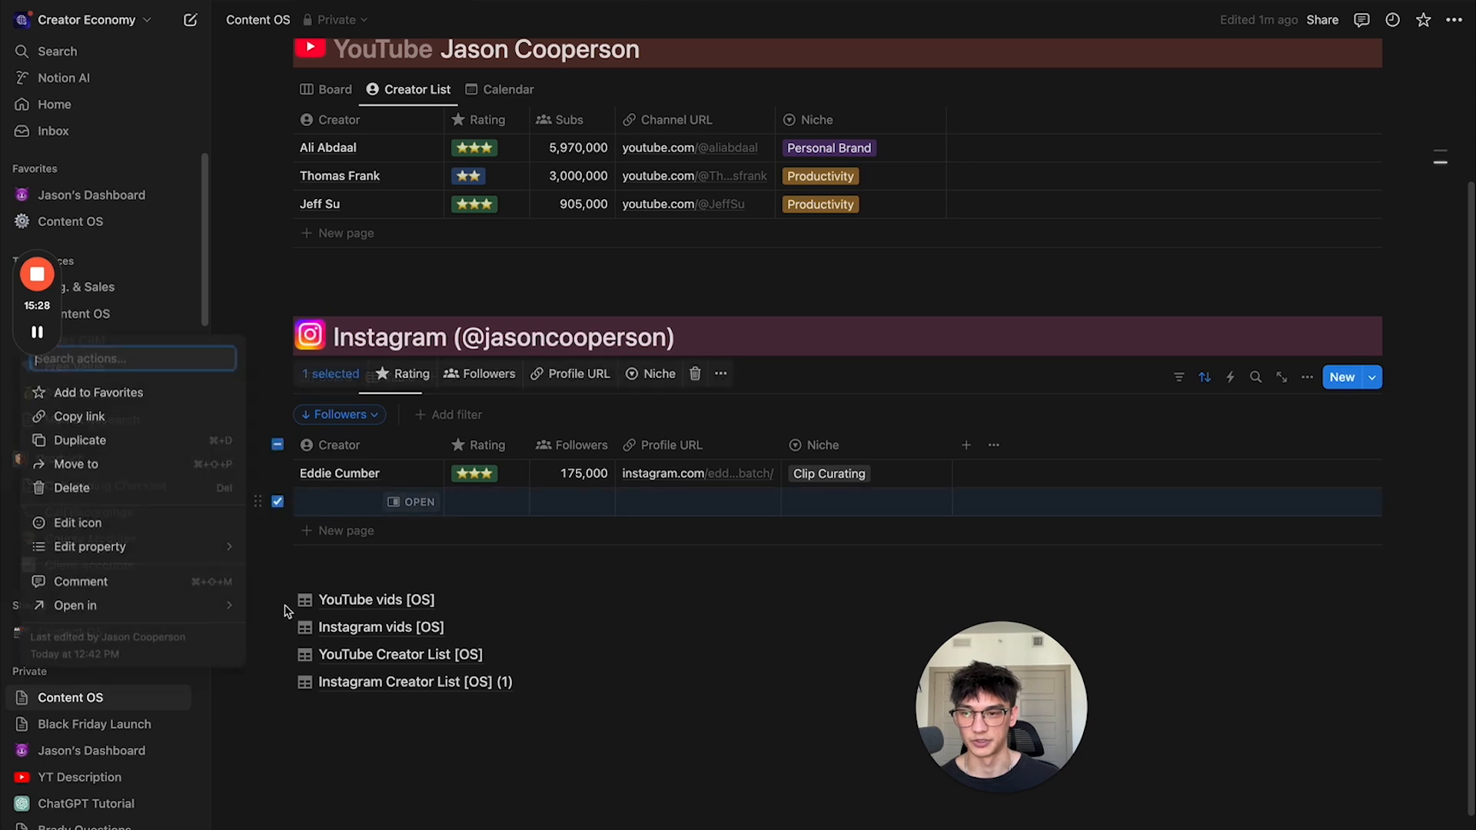
# Step: Rename the Instagram section's Table view to Creator List and give it the person icon
pyautogui.click(401, 454)
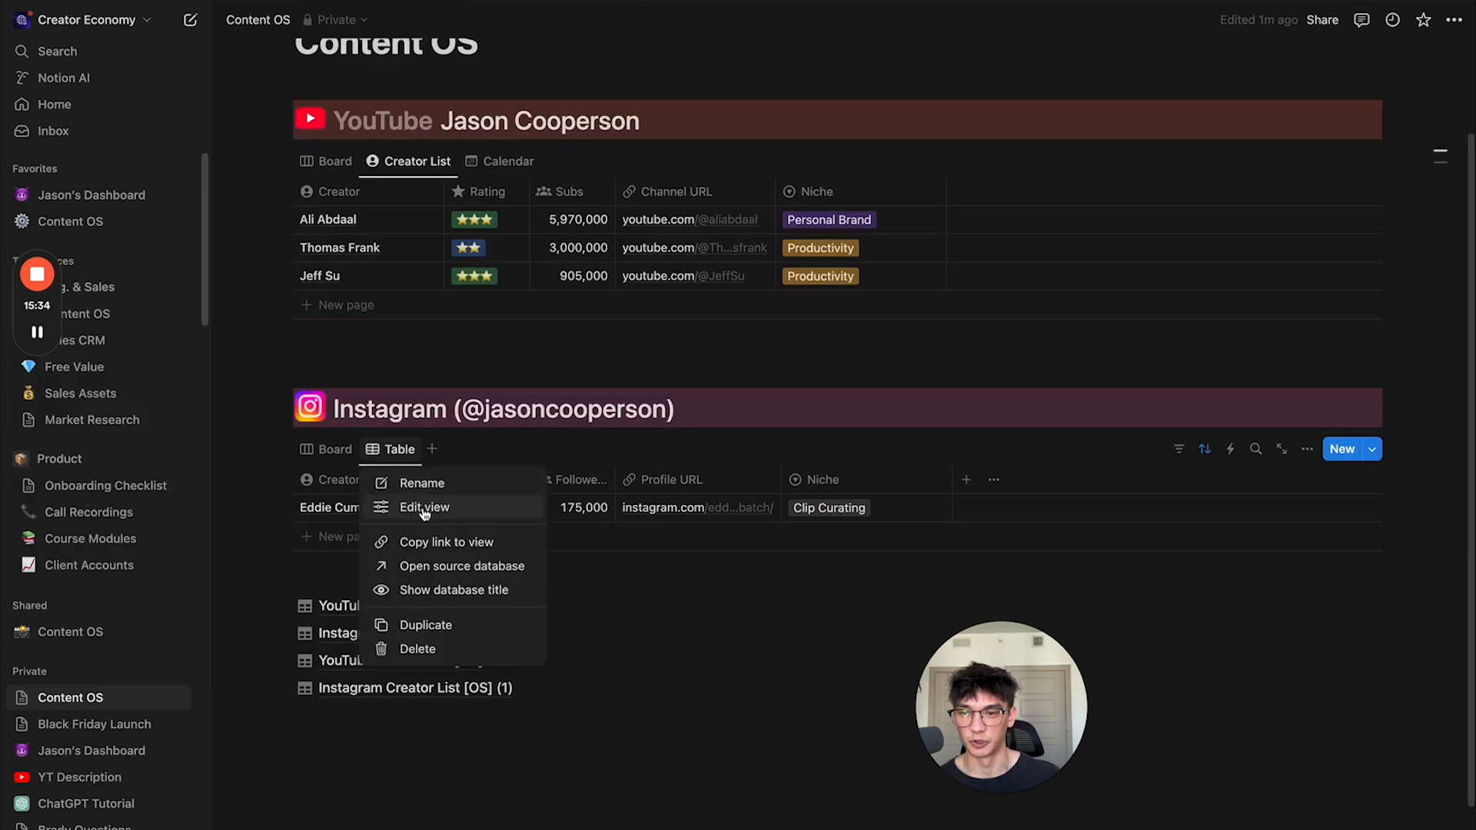
pyautogui.click(425, 509)
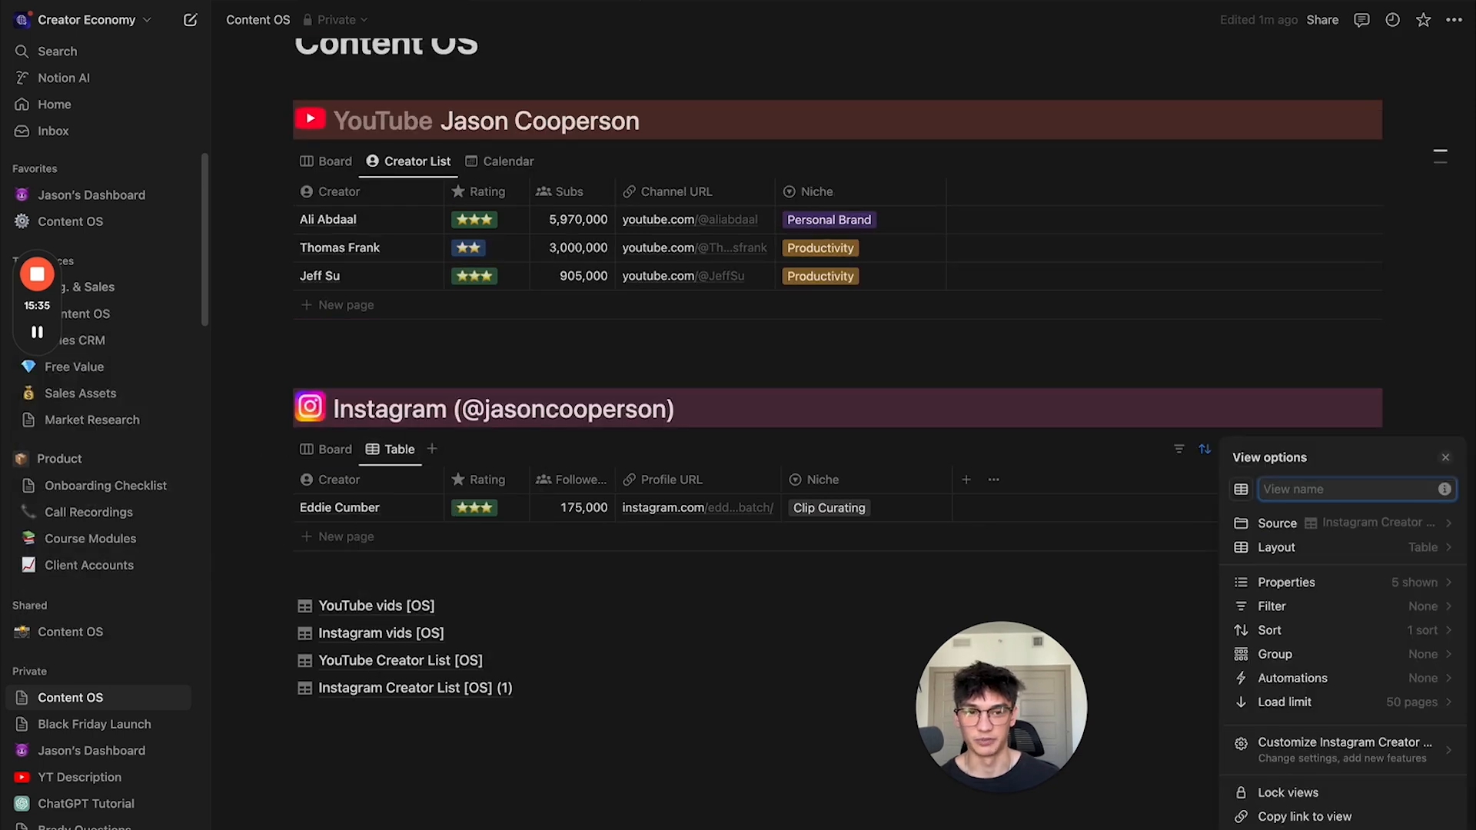
pyautogui.write('Creator List')
pyautogui.click(1240, 489)
pyautogui.click(1092, 622)
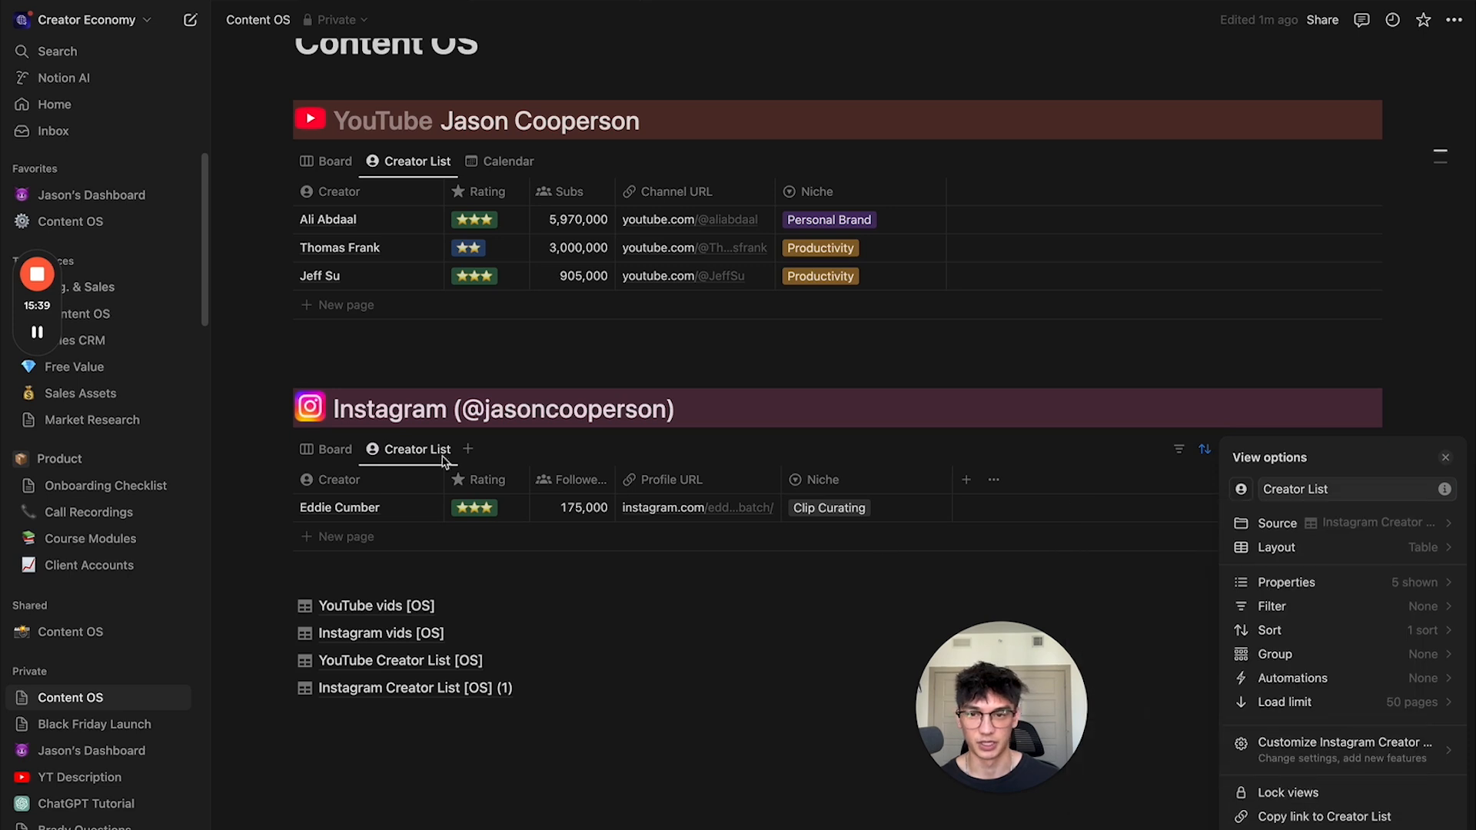
pyautogui.press('Escape')
# Step: Add a Calendar view to the Instagram section, linked to the Instagram vids [OS] database
pyautogui.click(468, 449)
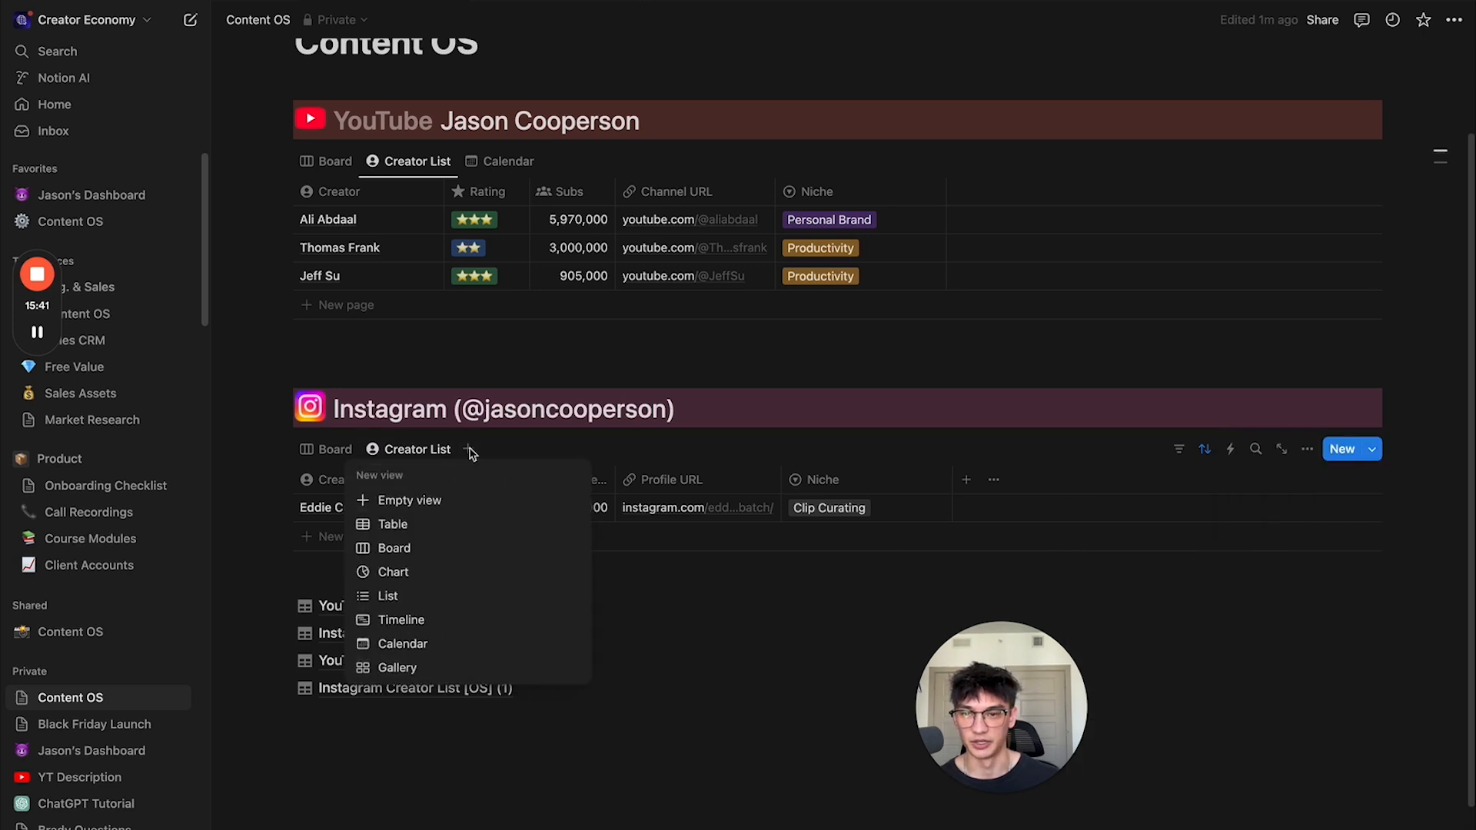
pyautogui.click(427, 643)
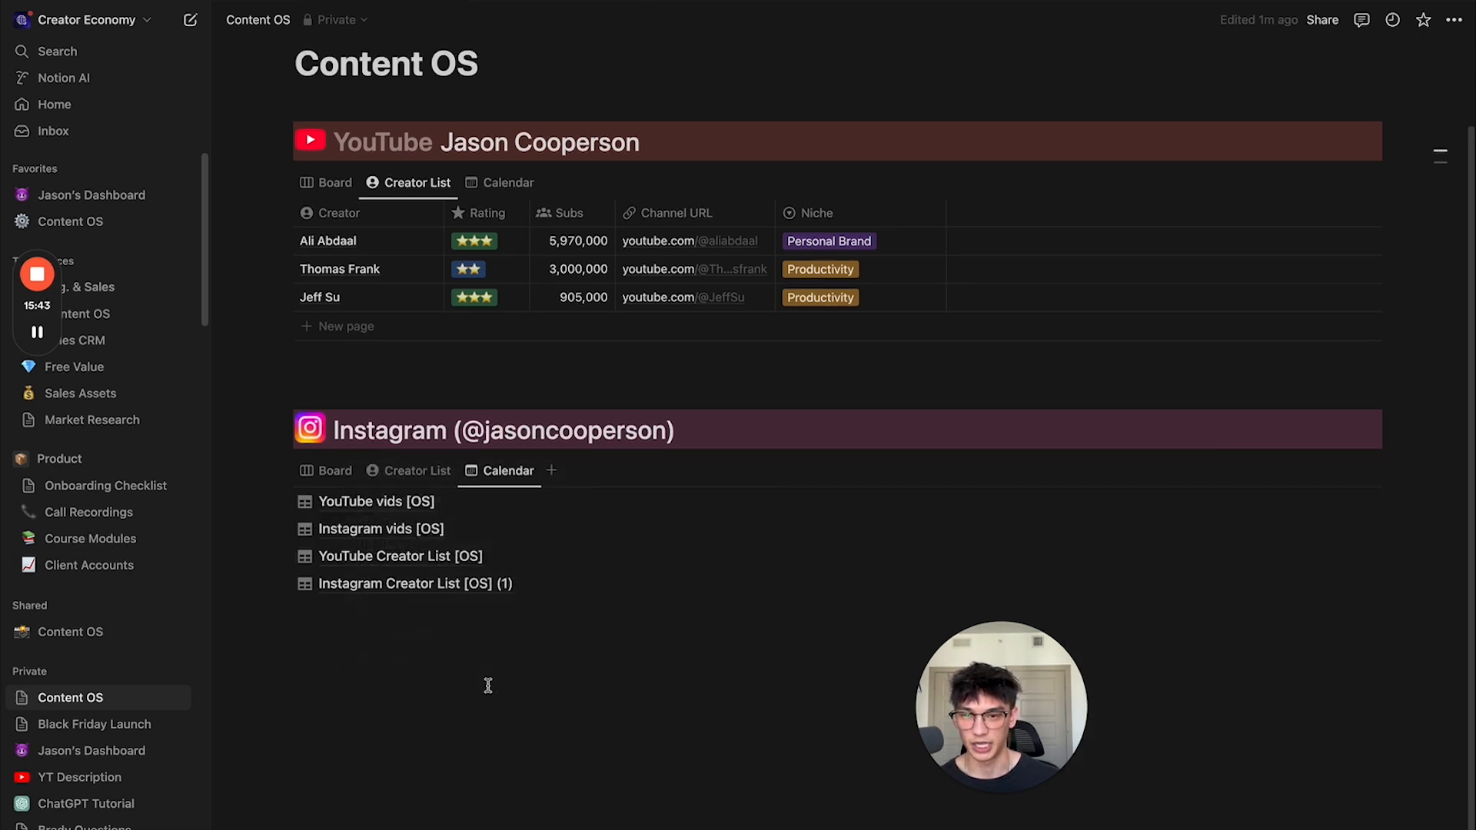
pyautogui.click(809, 611)
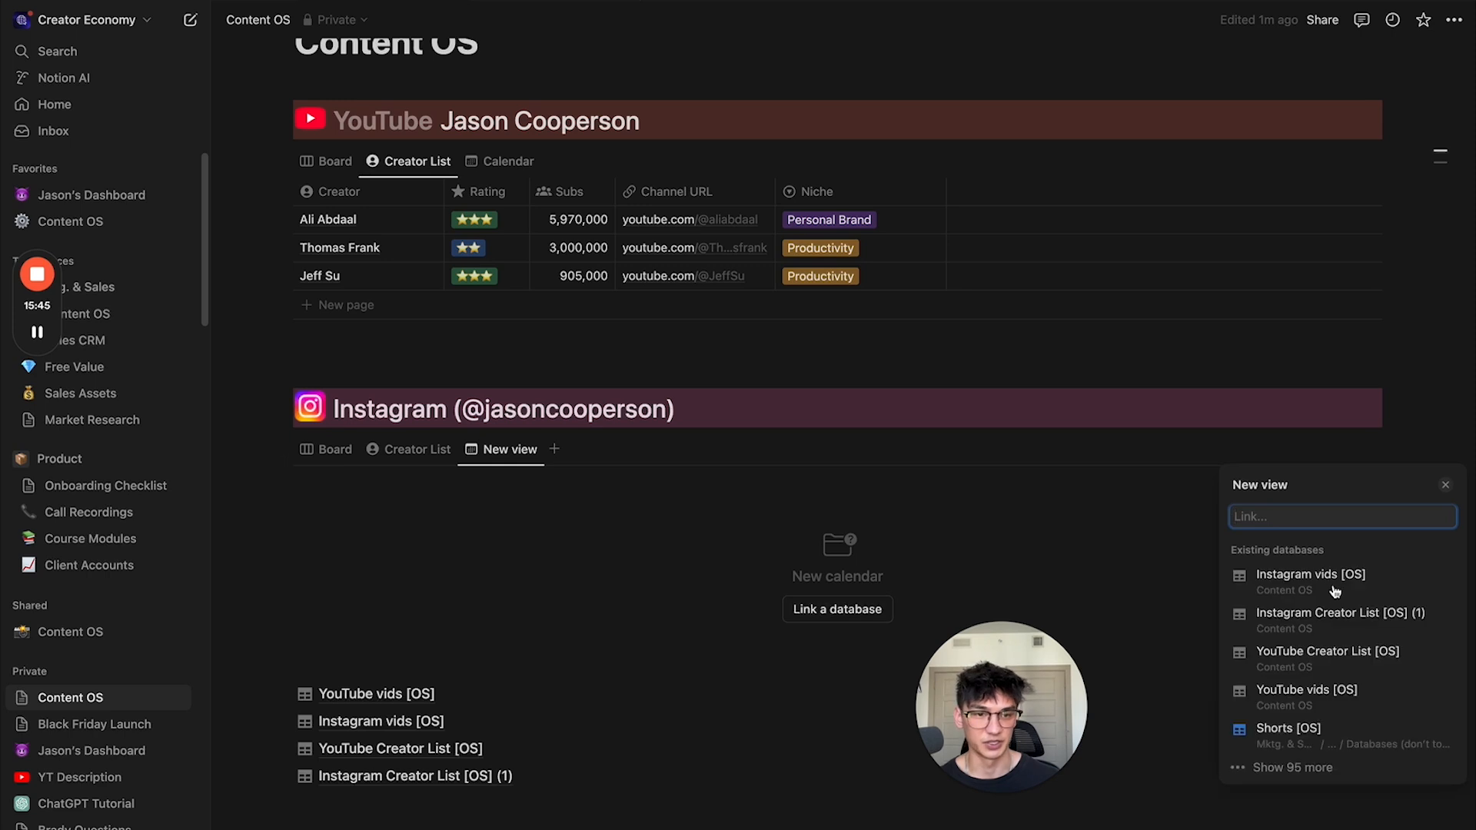
pyautogui.click(1239, 578)
pyautogui.click(508, 487)
pyautogui.click(508, 487)
pyautogui.click(507, 577)
pyautogui.scroll(-3, 575, 579)
pyautogui.scroll(-3, 572, 578)
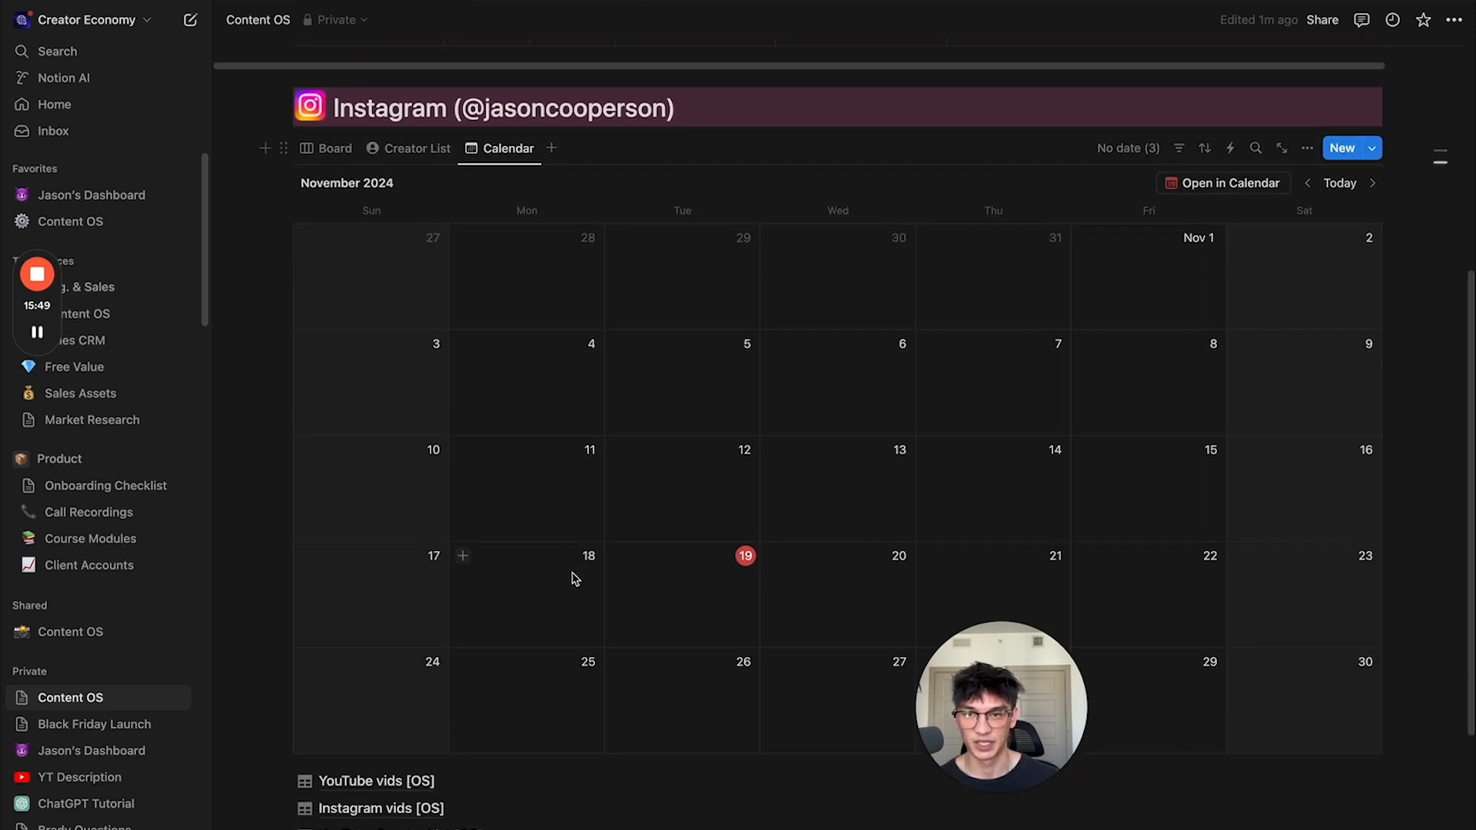
pyautogui.scroll(2, 691, 446)
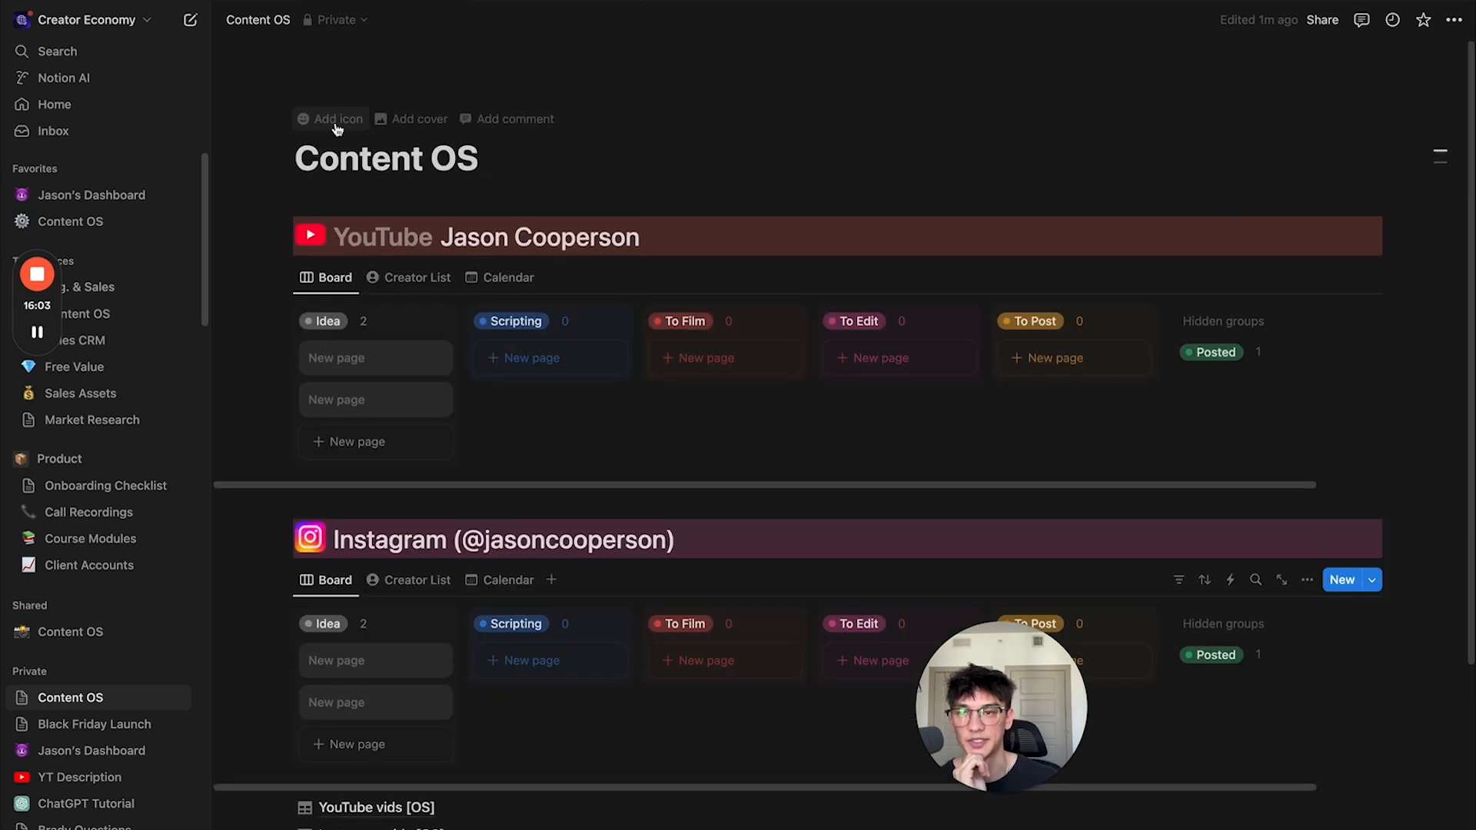
# Step: Add a gear icon to the Content OS page and upload AdobeStock_816336529.jpg as its cover
pyautogui.click(337, 121)
pyautogui.click(179, 338)
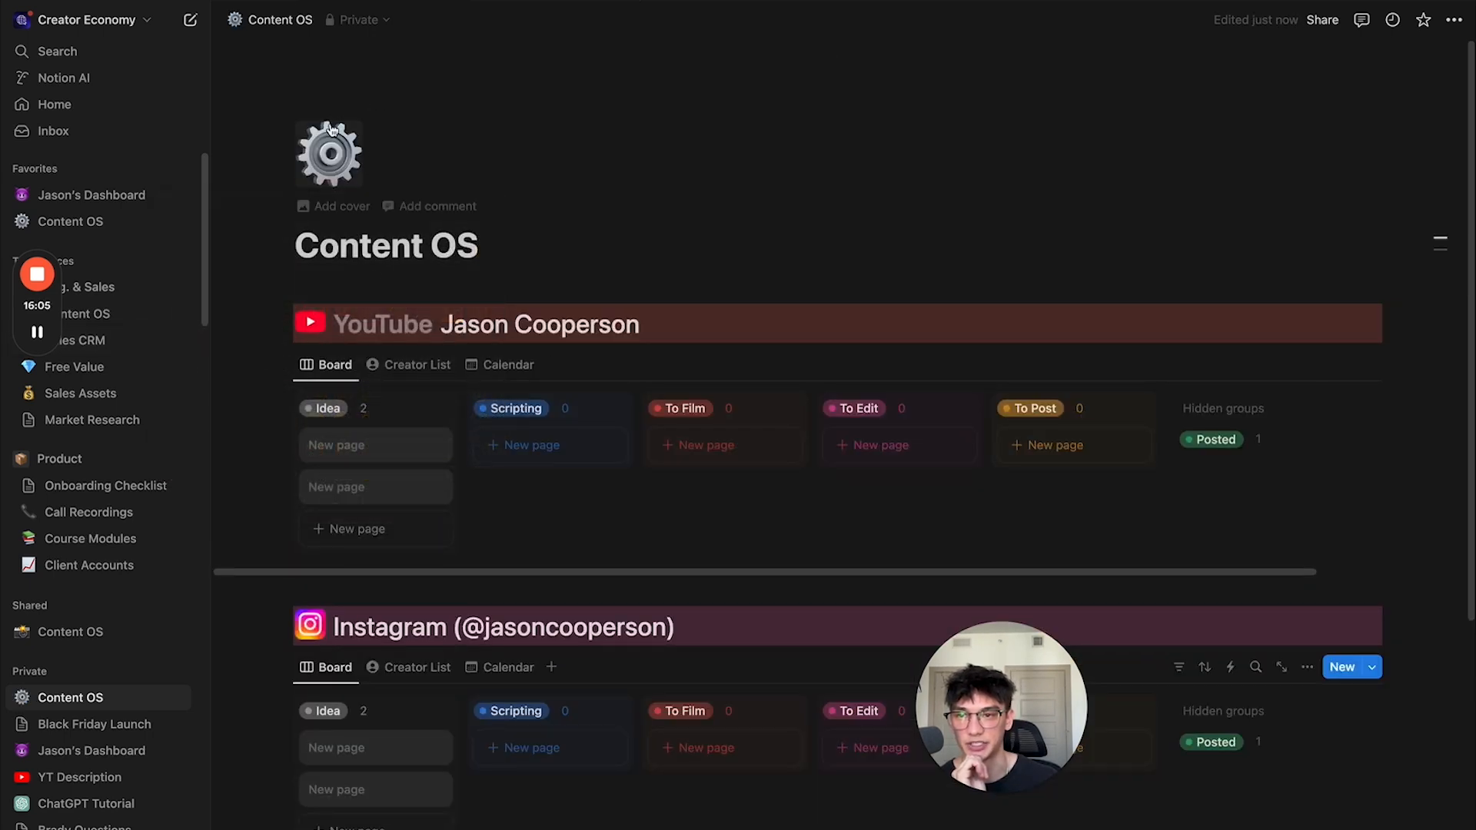
pyautogui.click(342, 206)
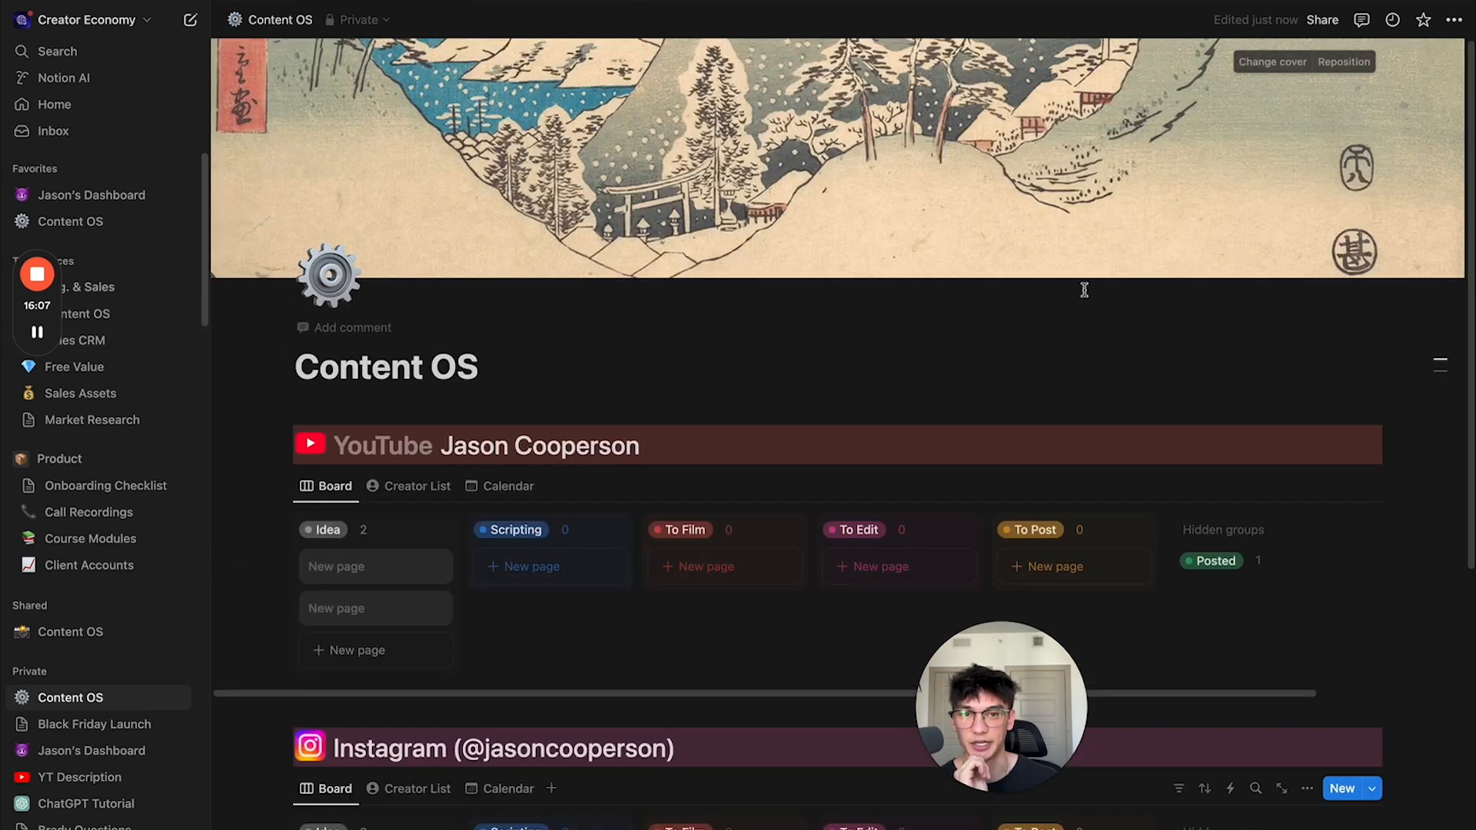
pyautogui.click(1266, 63)
pyautogui.click(1089, 92)
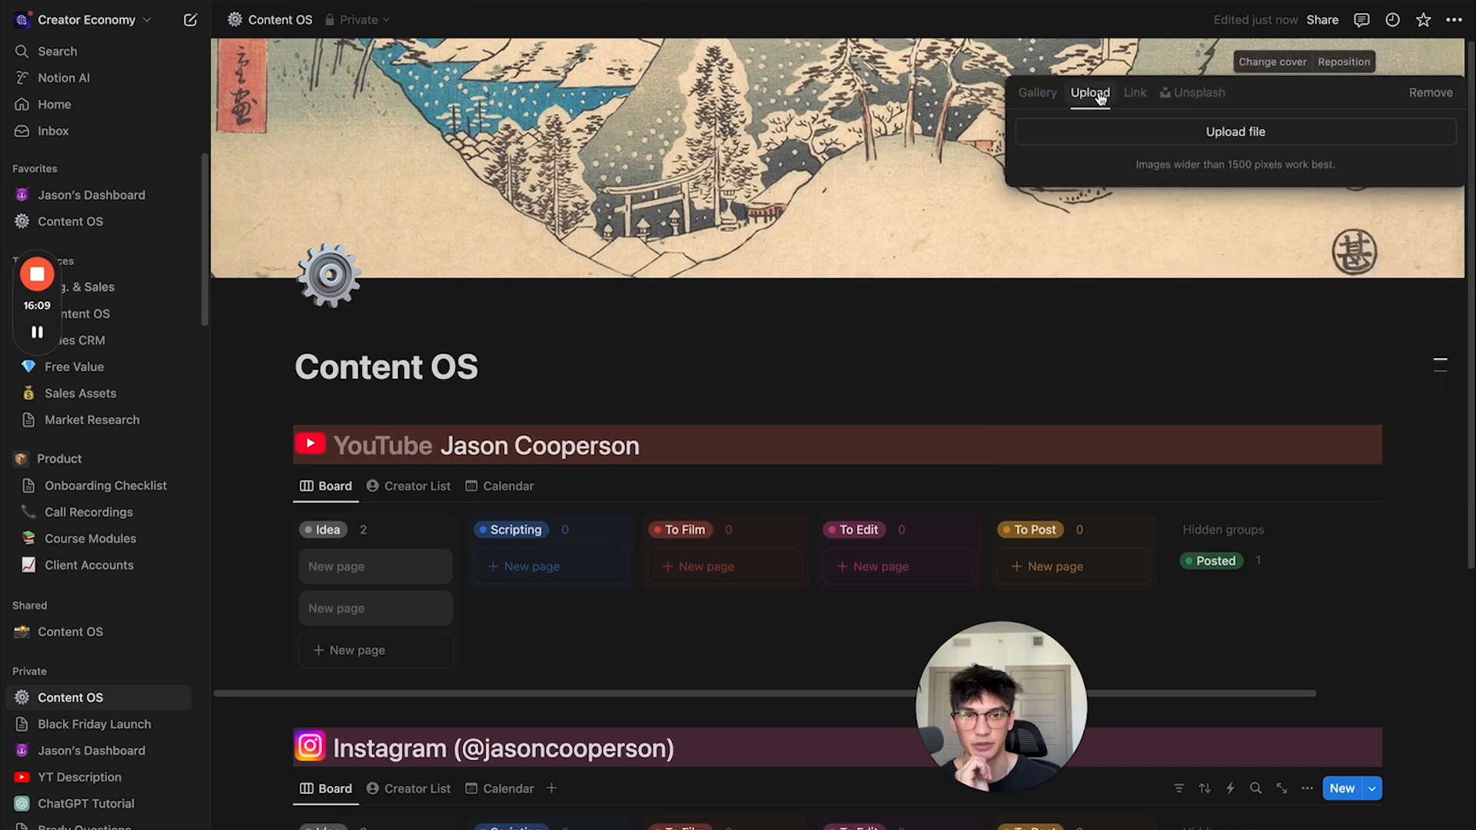
pyautogui.click(1205, 139)
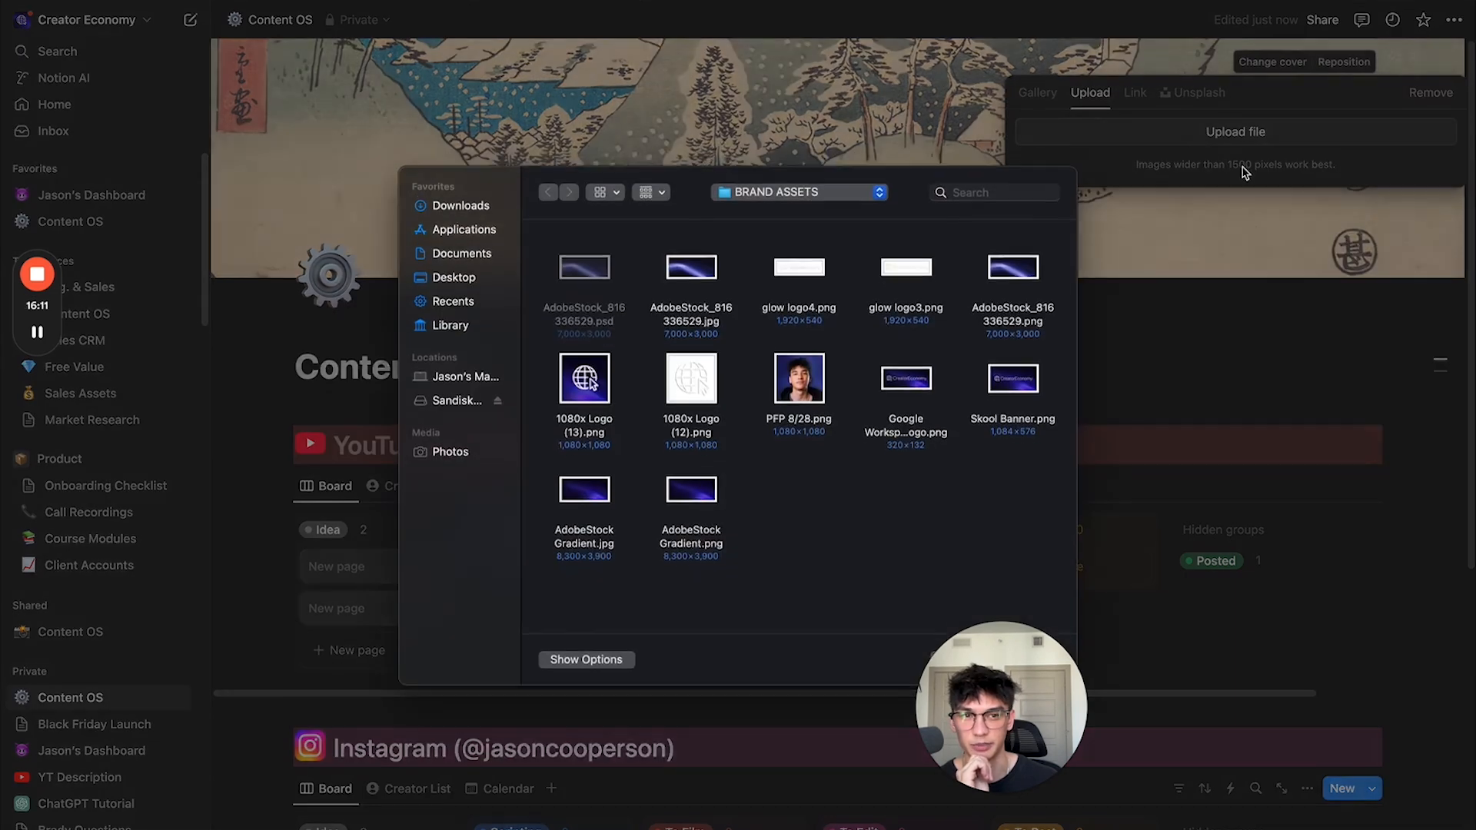
pyautogui.click(717, 291)
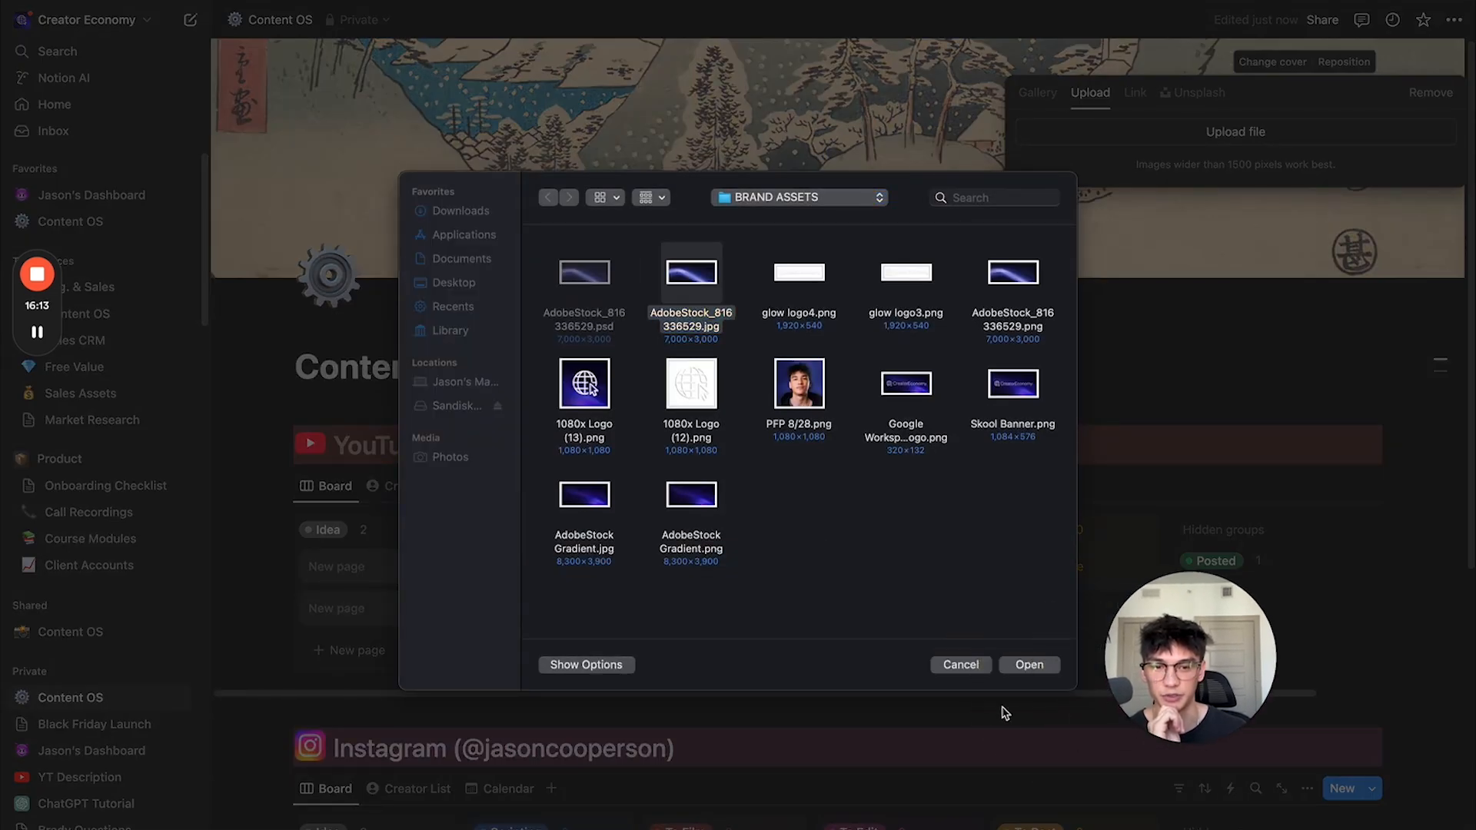
pyautogui.click(1021, 667)
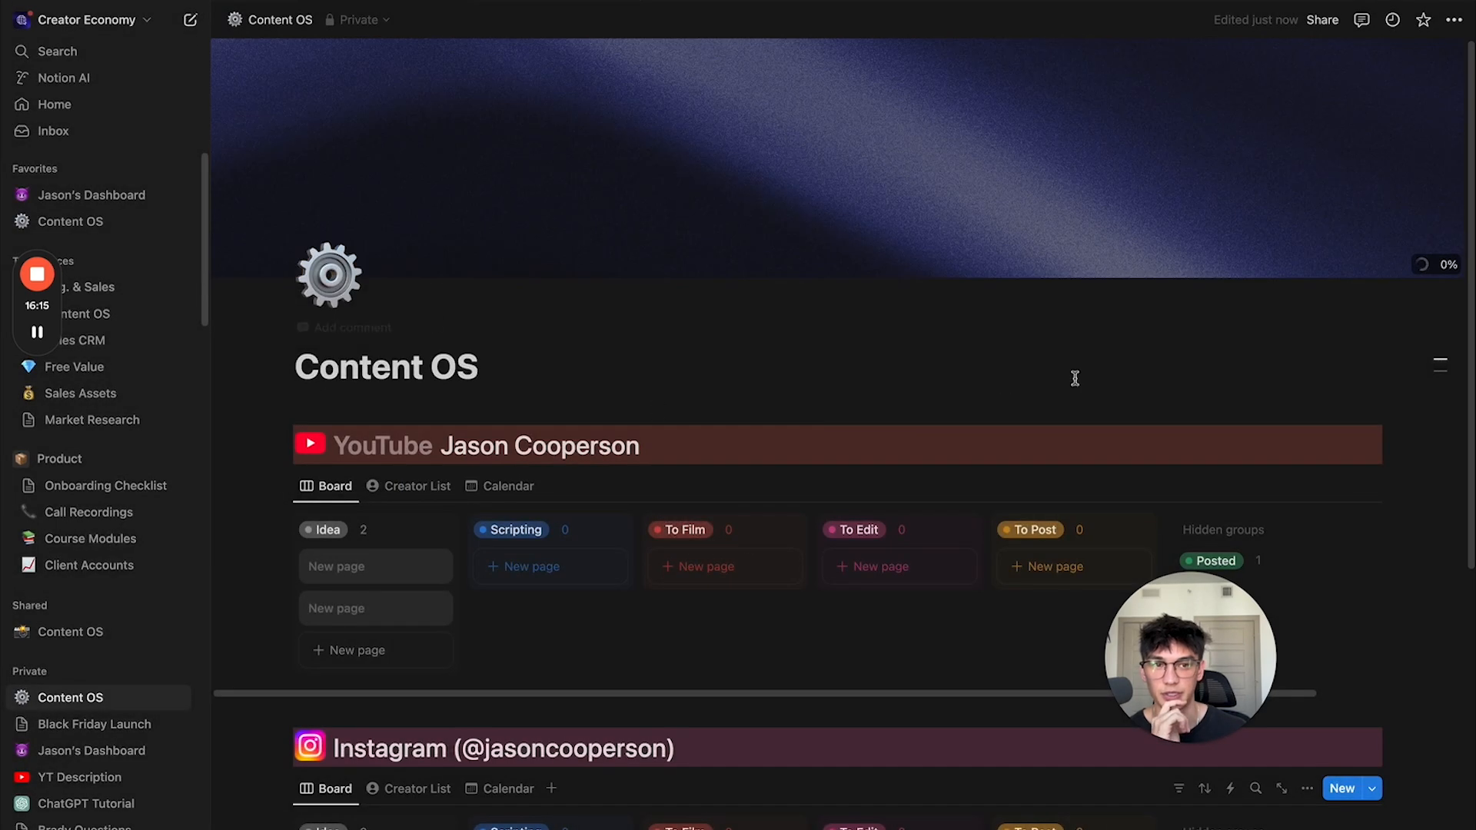
# Step: Customize the page by hiding backlinks and page discussions and setting inline comments to Minimal
pyautogui.scroll(-3, 776, 175)
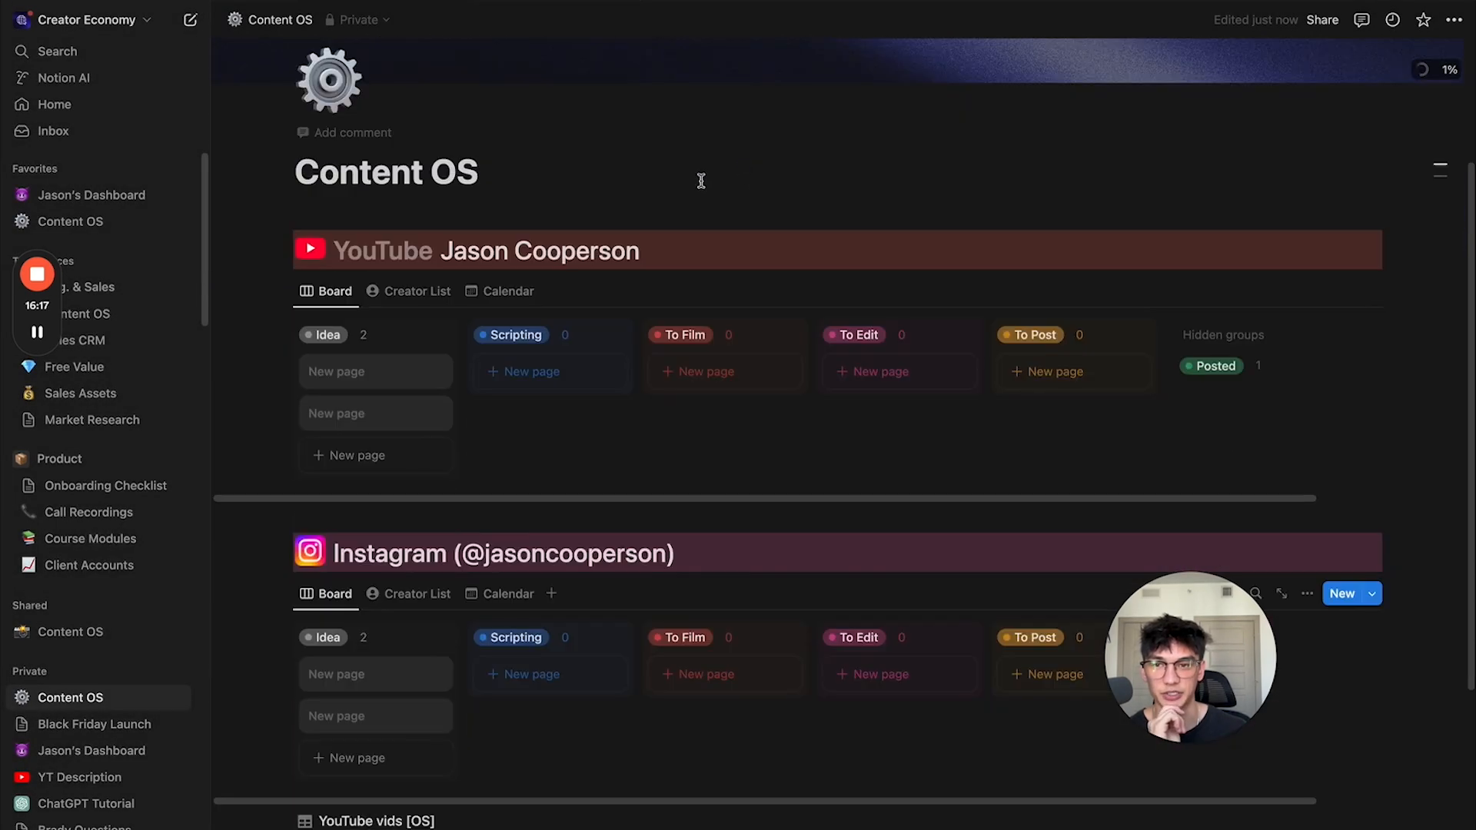
pyautogui.click(1457, 21)
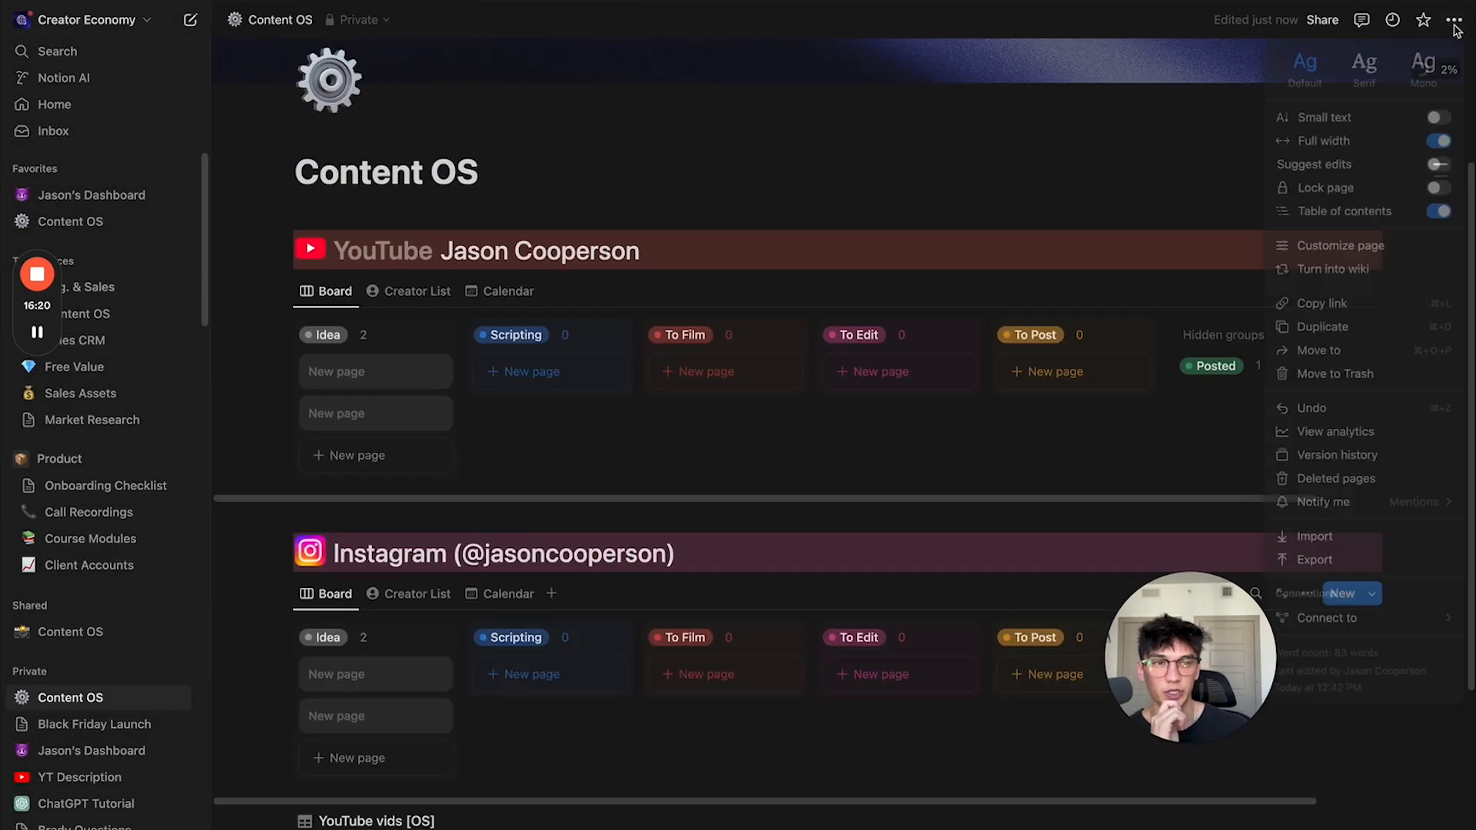
pyautogui.click(1341, 249)
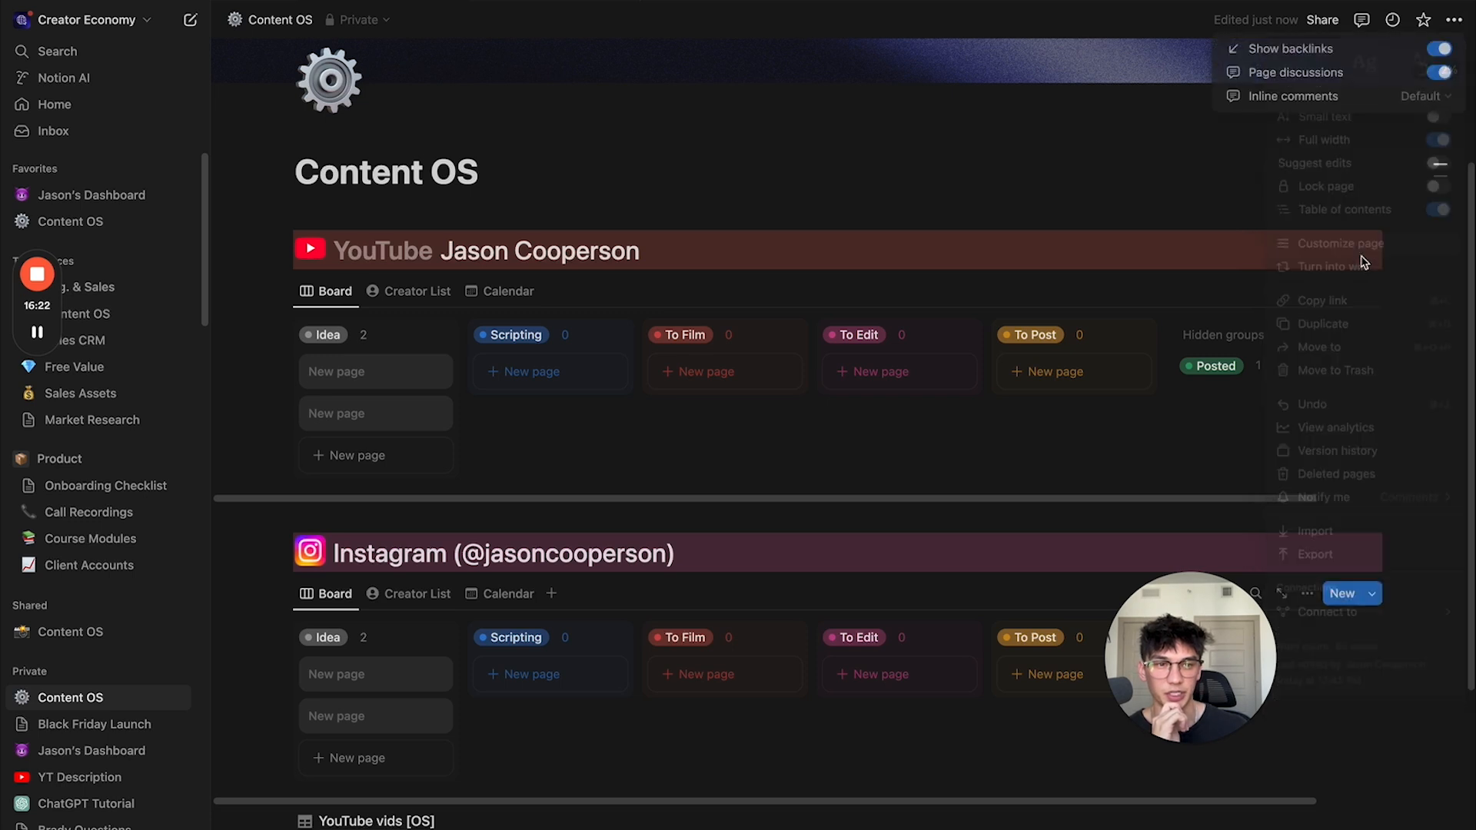
pyautogui.click(1443, 74)
pyautogui.click(1422, 97)
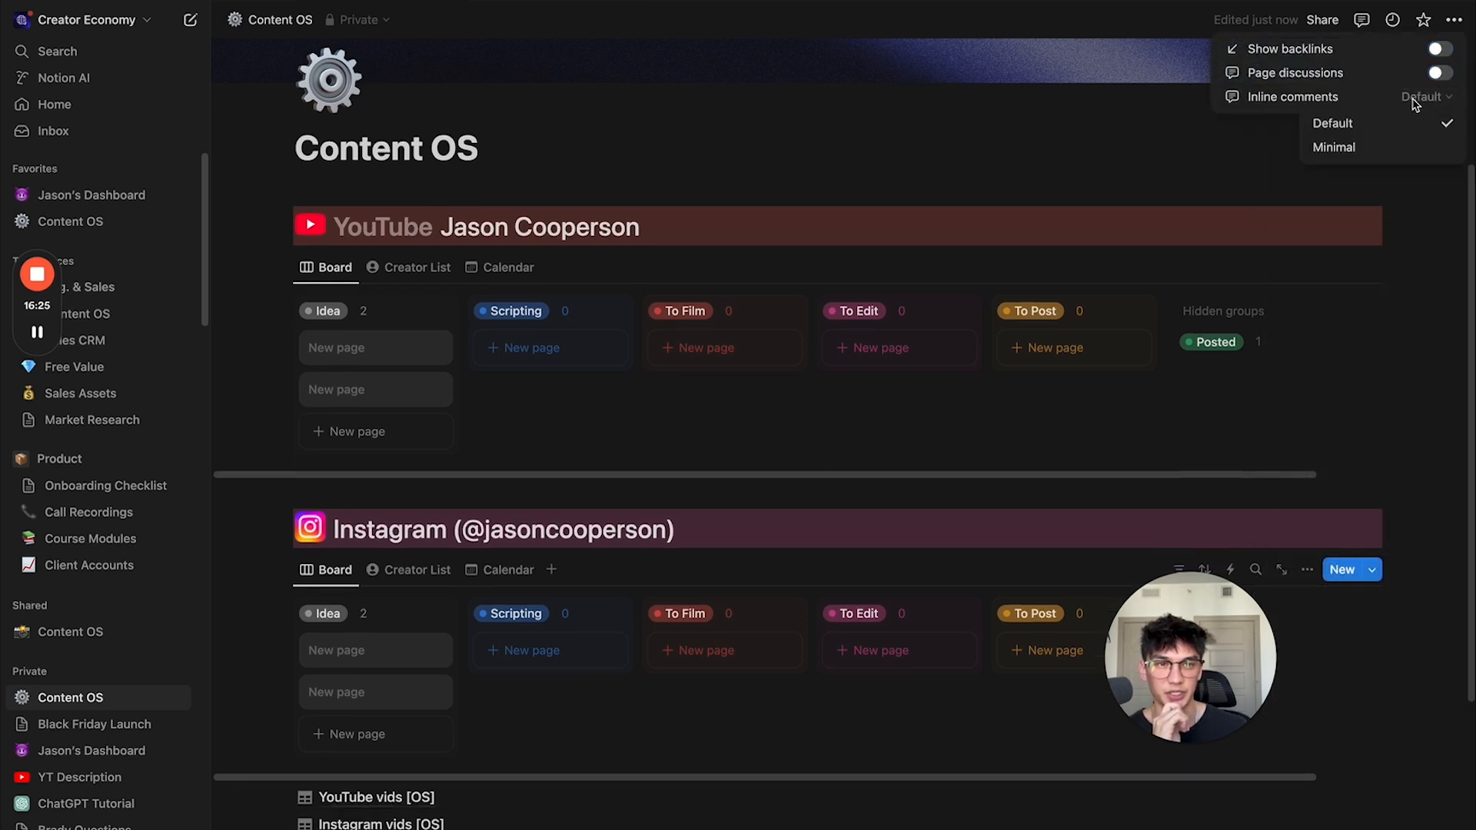
pyautogui.click(1376, 148)
pyautogui.click(832, 154)
# Step: Create a subpage titled Databases below the list of databases at the end of the page
pyautogui.scroll(1, 511, 183)
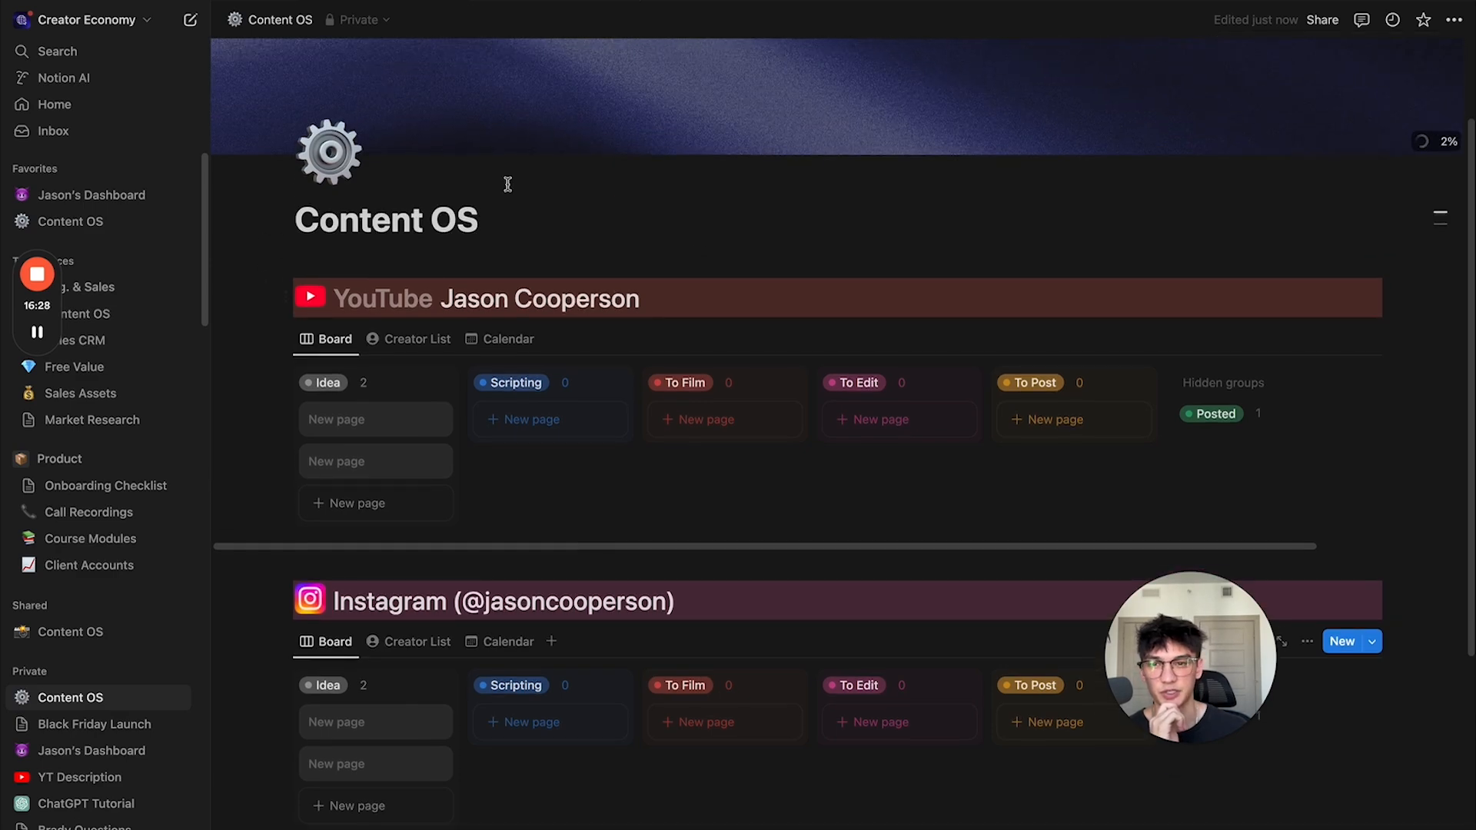
pyautogui.scroll(-1, 402, 281)
pyautogui.scroll(3, 550, 356)
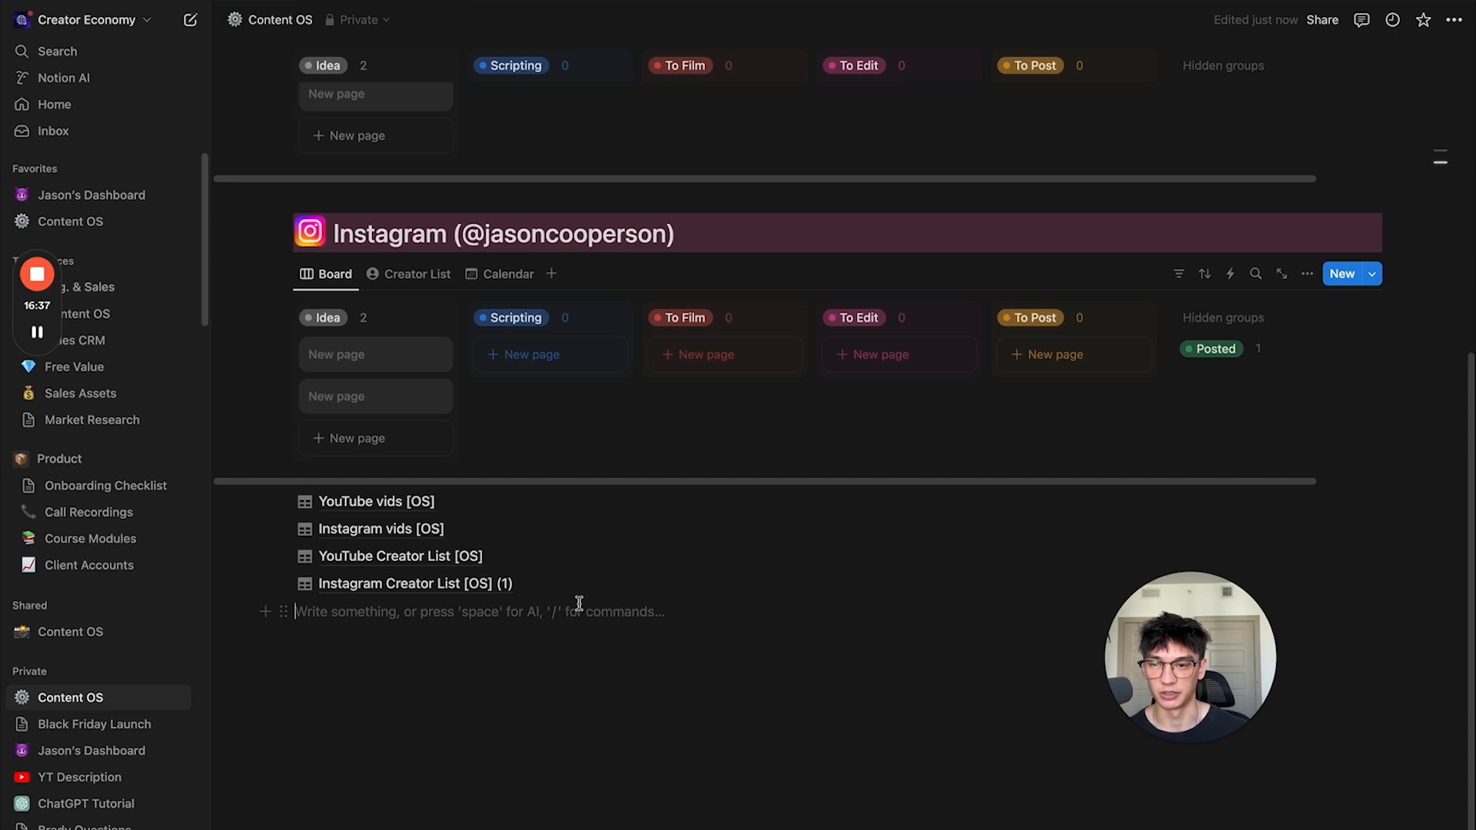
pyautogui.write('/page')
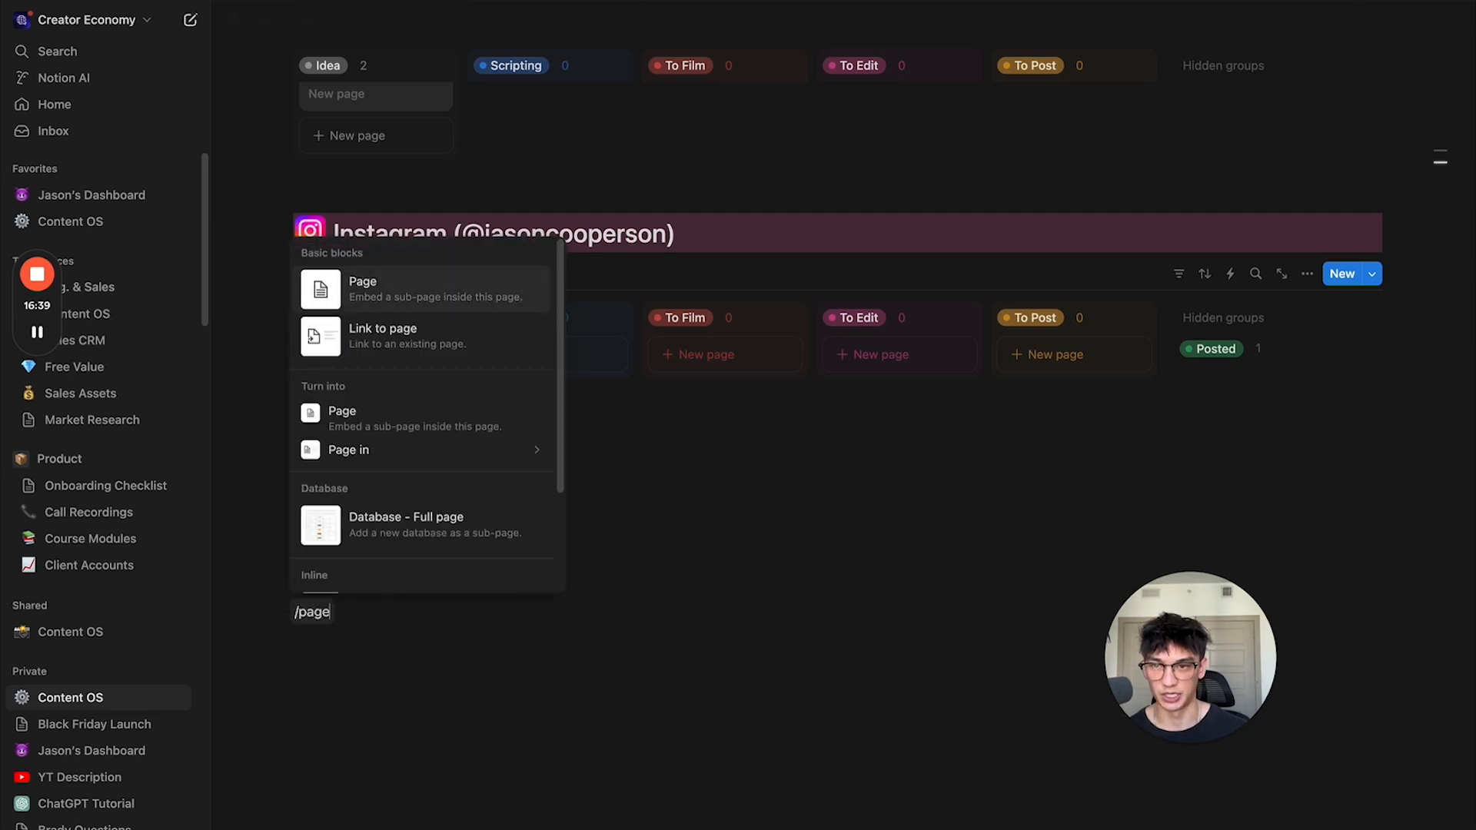
pyautogui.press('Return')
pyautogui.write('Data')
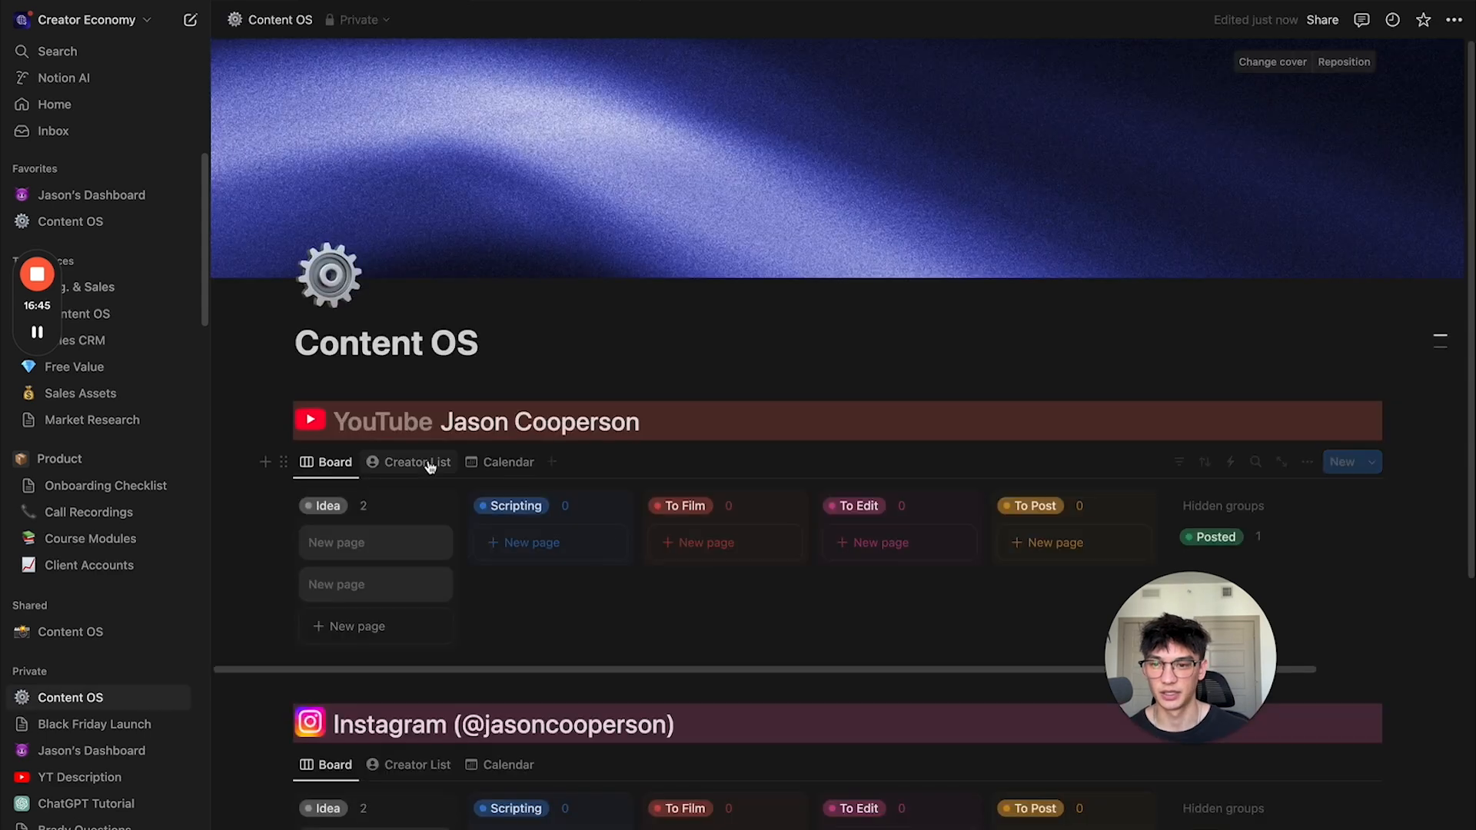
# Step: Move the four YouTube and Instagram video and creator list databases into the Databases subpage
pyautogui.scroll(-6, 428, 461)
pyautogui.moveTo(442, 559); pyautogui.dragTo(264, 576)
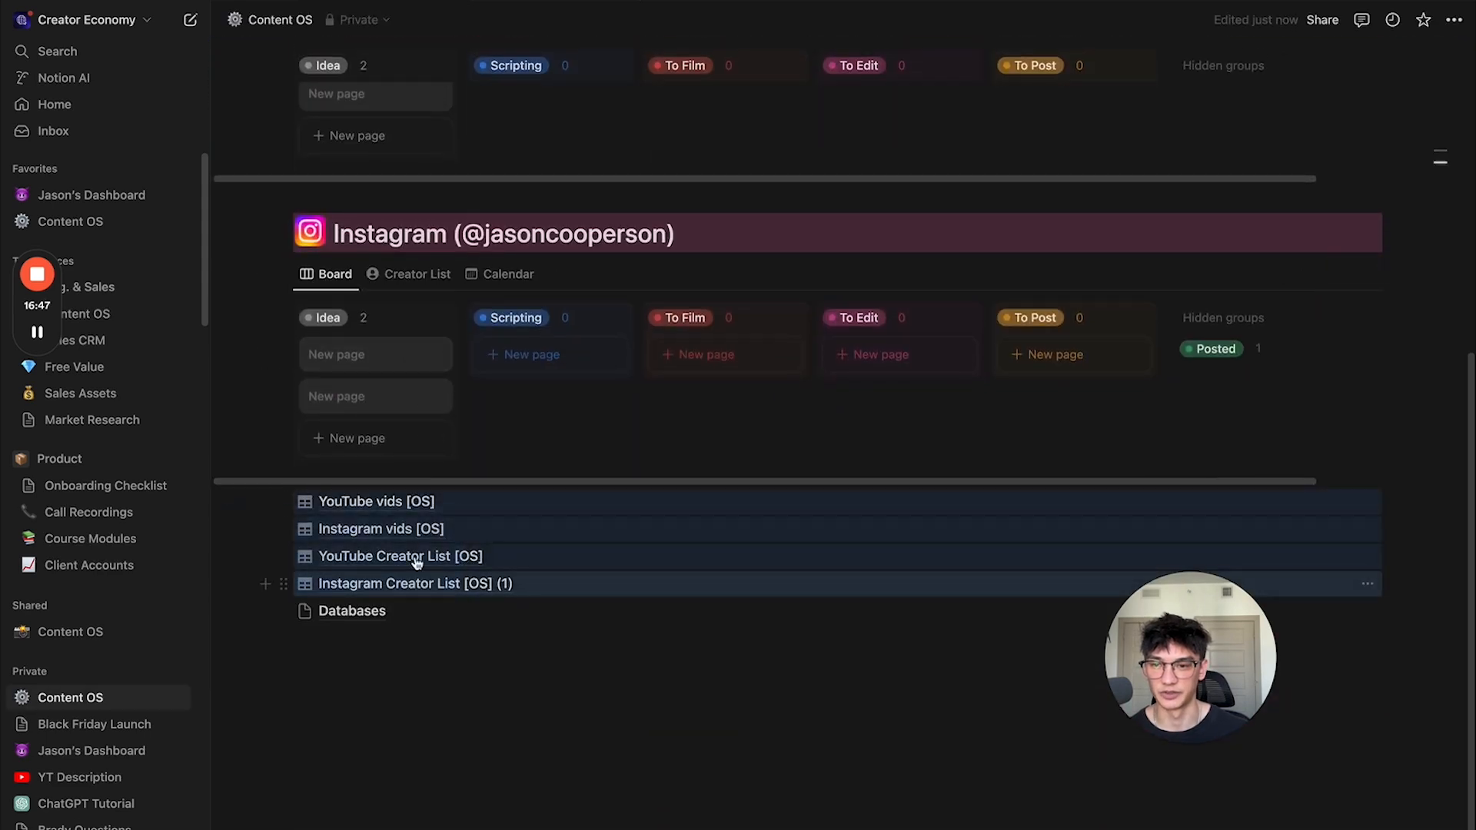
pyautogui.moveTo(264, 500); pyautogui.dragTo(336, 587)
pyautogui.click(338, 636)
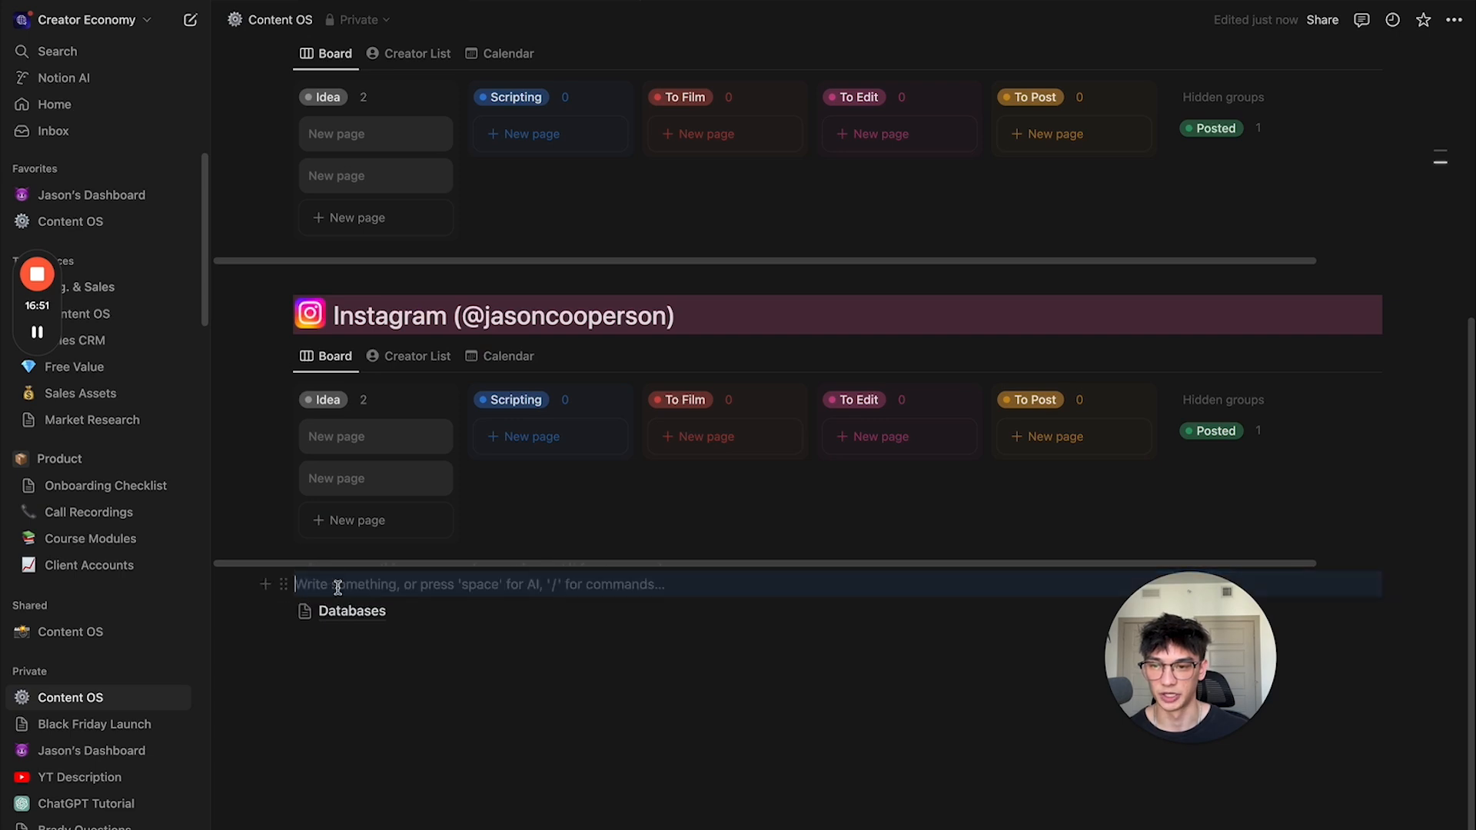
# Step: Insert a run of blank lines above the Databases subpage to push it far below the Instagram section
pyautogui.press('Return')
pyautogui.press('Return')
pyautogui.press('Return')
pyautogui.press('Return')
pyautogui.press('Return')
pyautogui.press('Return')
pyautogui.press('Return')
pyautogui.press('Return')
pyautogui.press('Return')
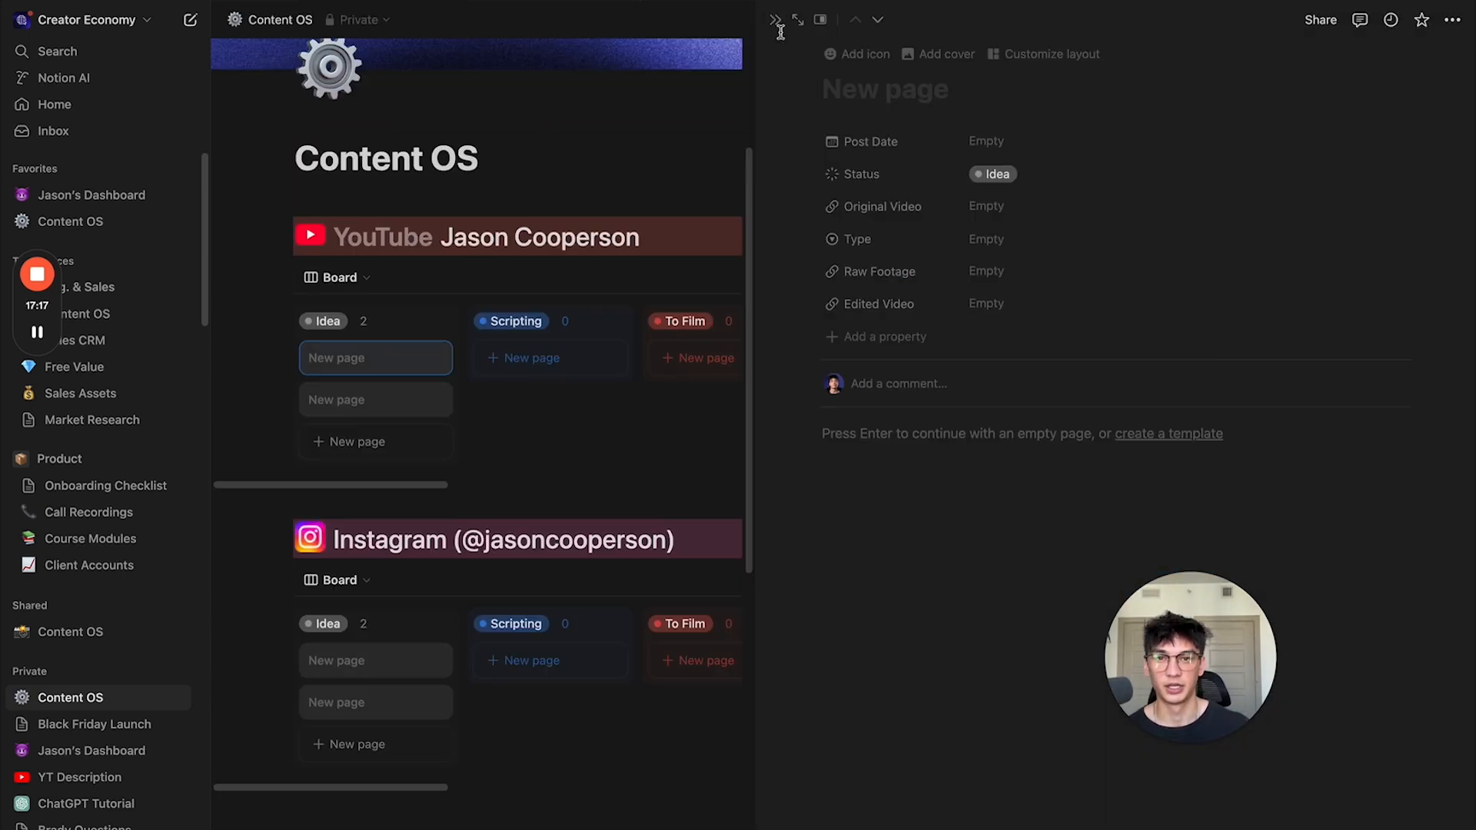
# Step: Close the blank card and open Jeff Su's channel link from the YouTube Creator List
pyautogui.click(779, 22)
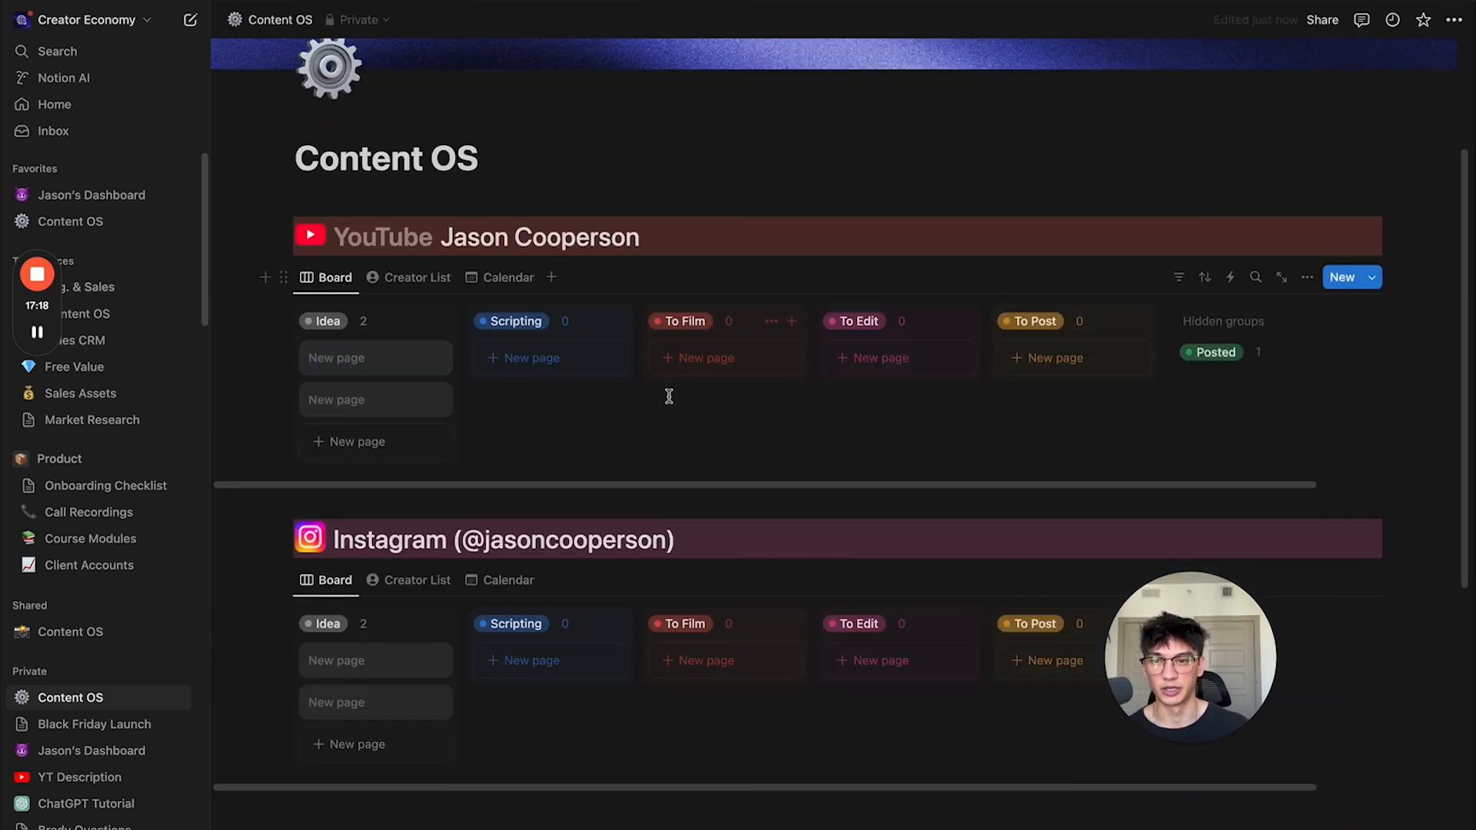
pyautogui.scroll(-1, 657, 395)
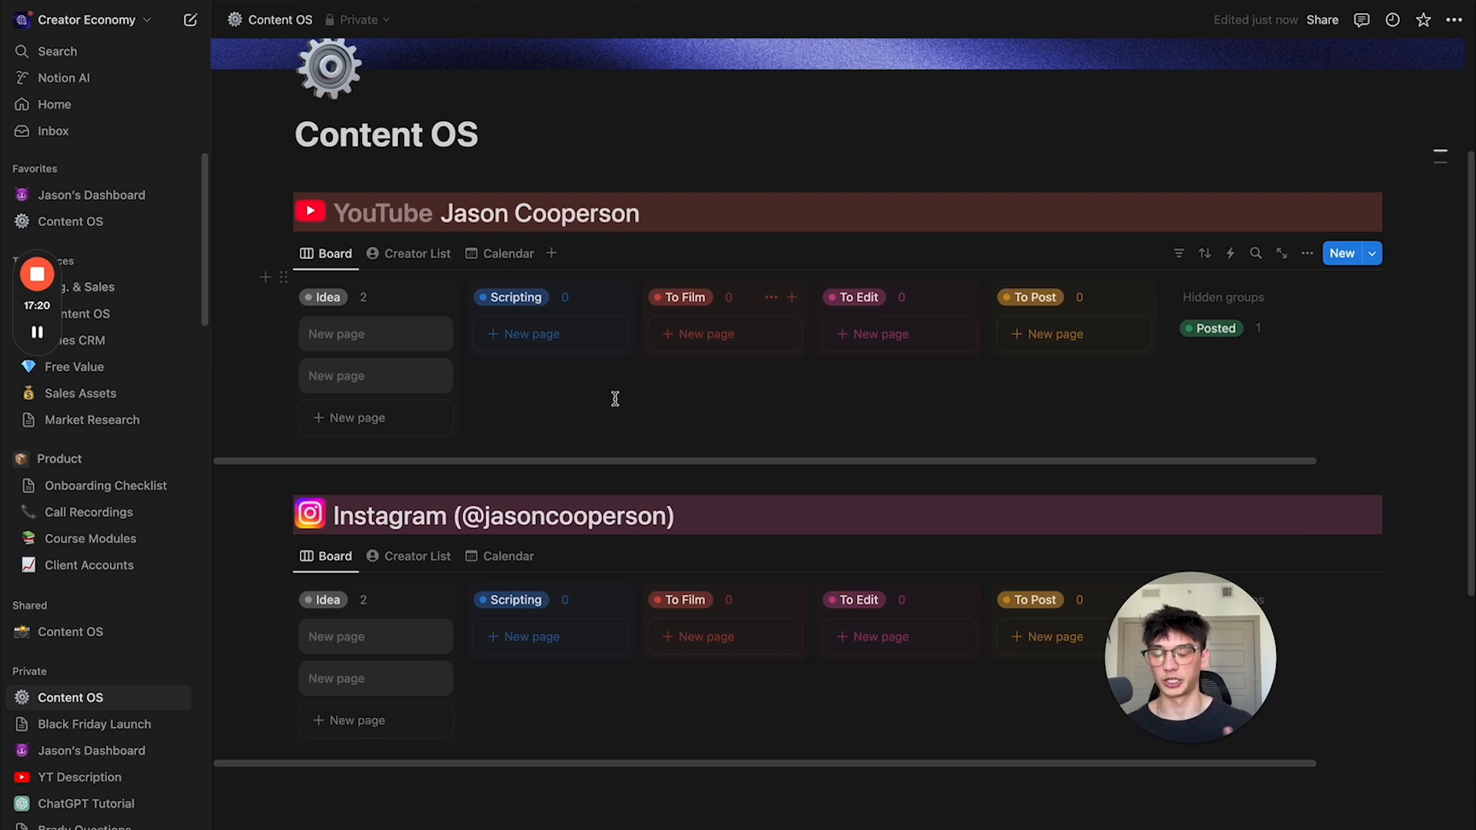
pyautogui.click(413, 256)
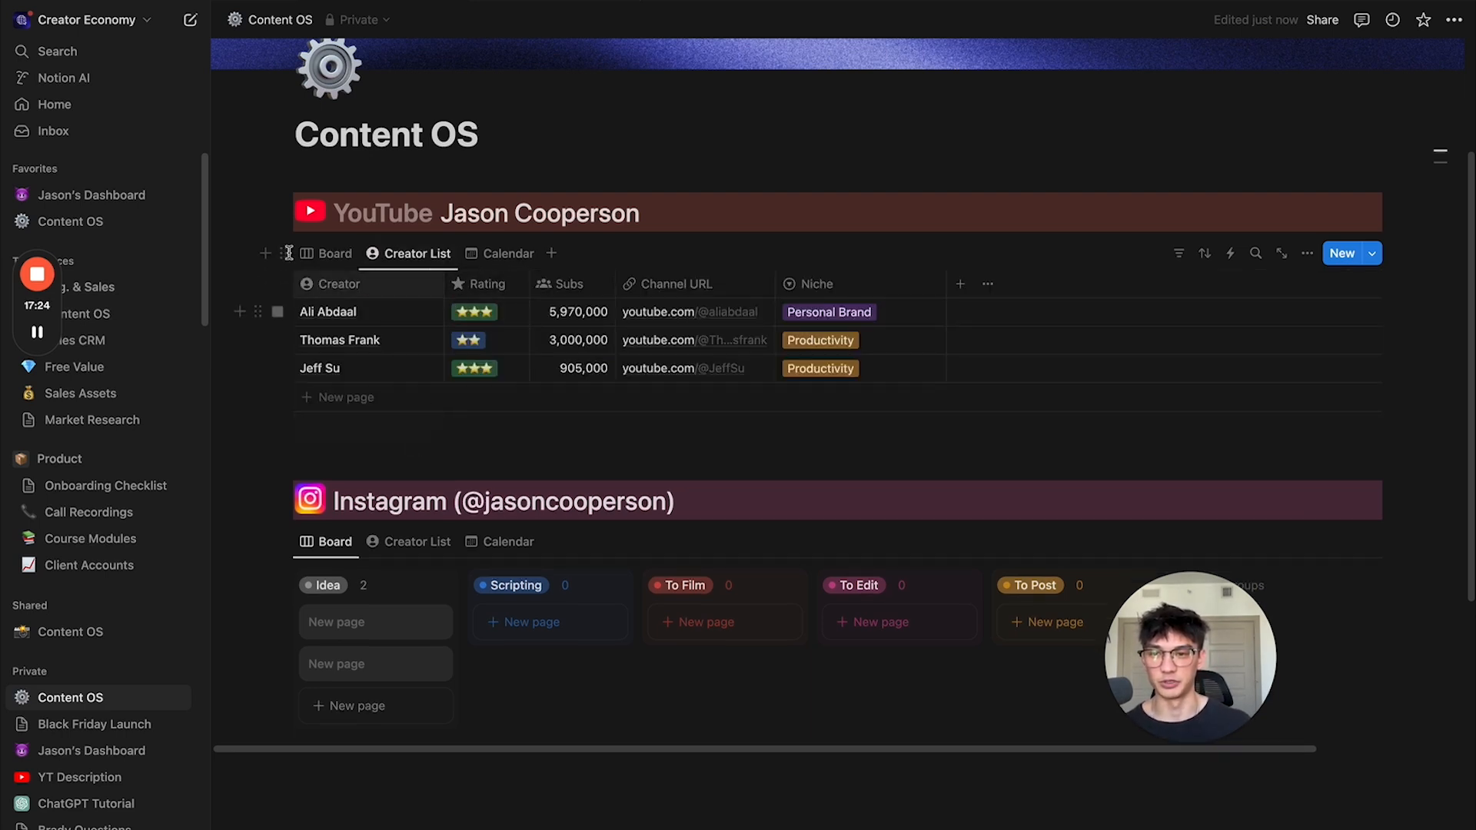
pyautogui.click(676, 369)
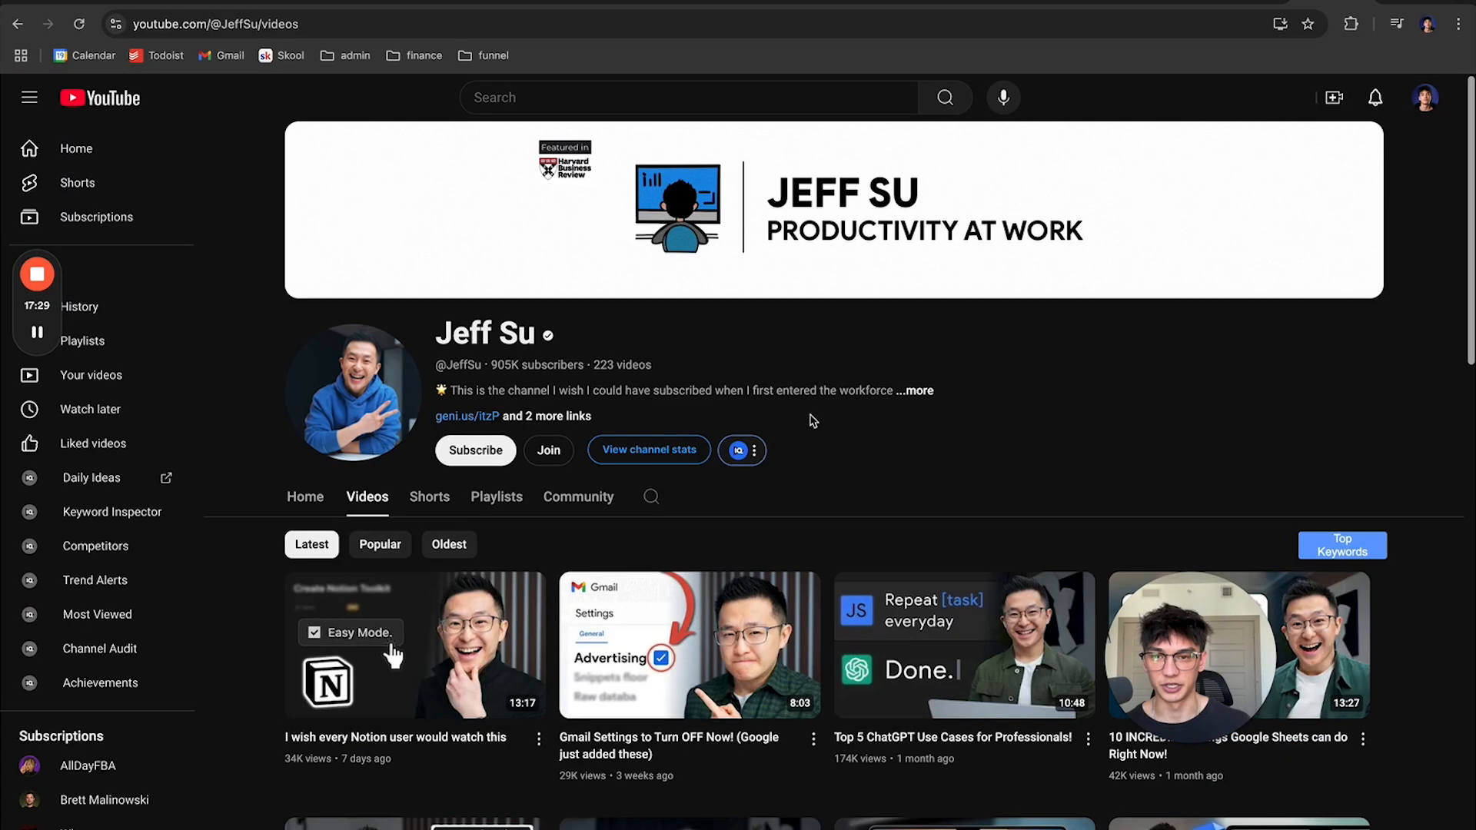
# Step: Find the video "How to Get Started with Notion (without losing your mind)" on the channel and copy its link address
pyautogui.scroll(-7, 780, 380)
pyautogui.scroll(-6, 780, 380)
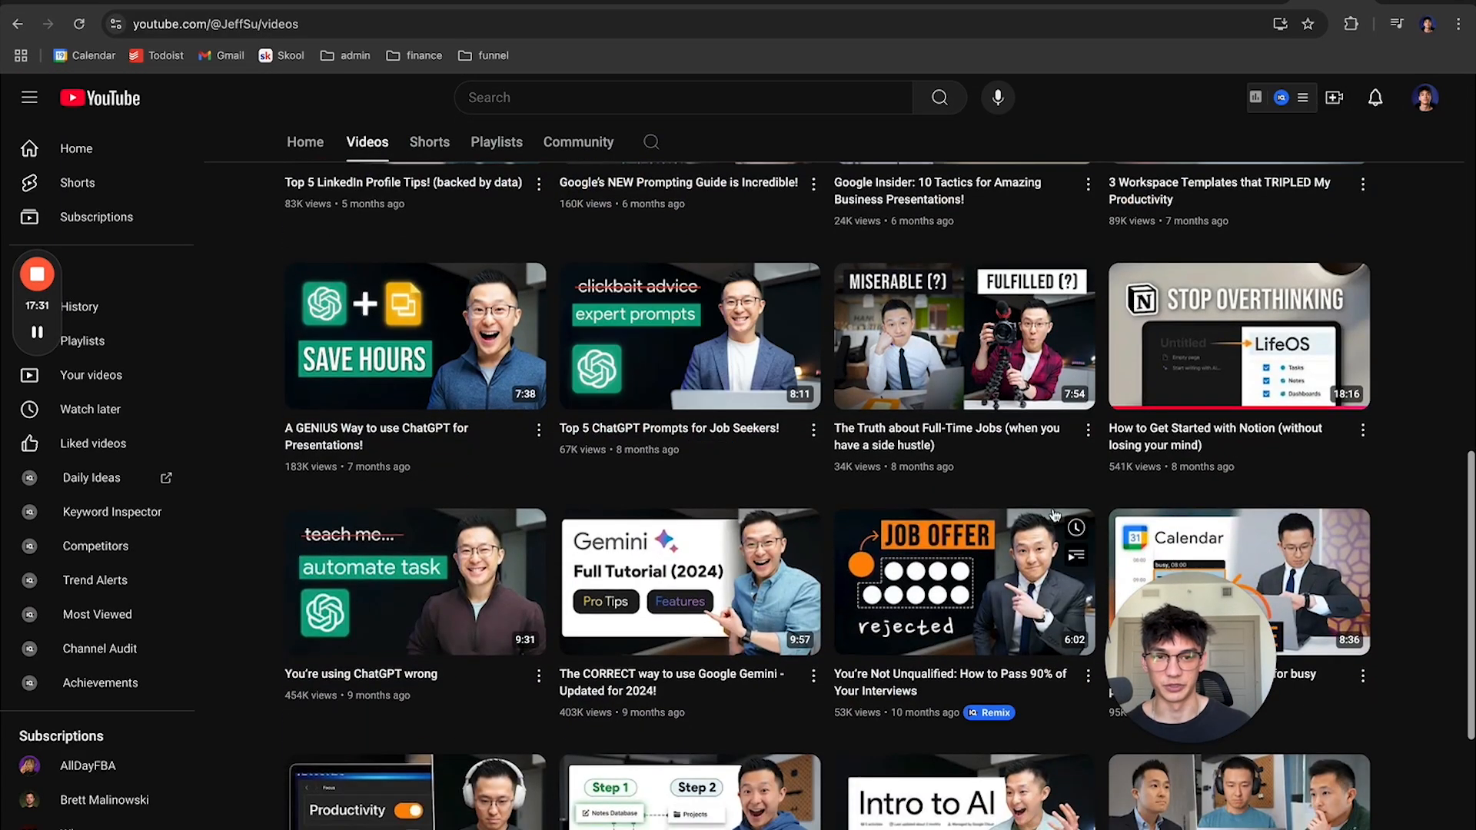
pyautogui.moveTo(1221, 364)
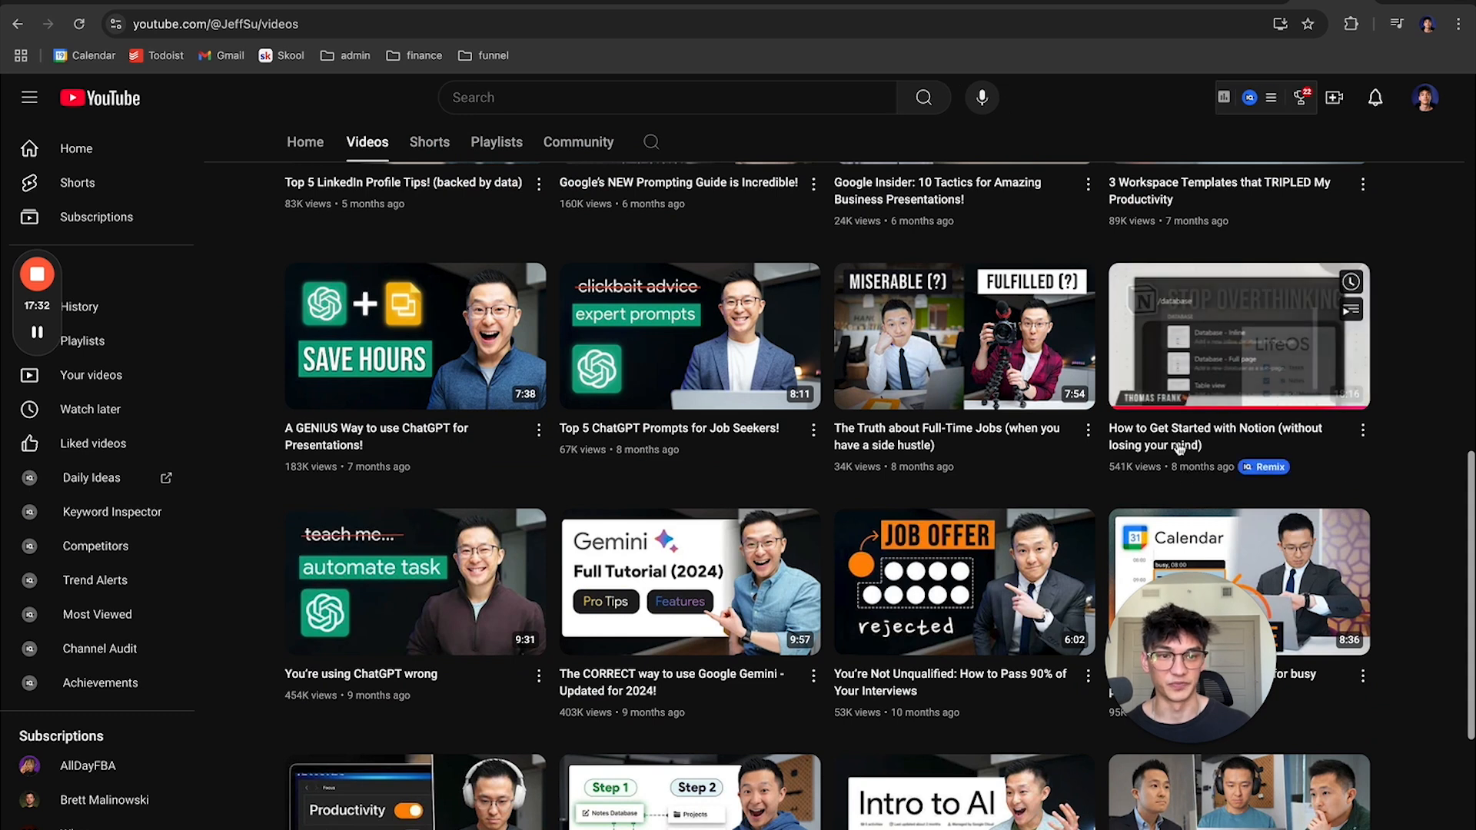
pyautogui.rightClick(1221, 346)
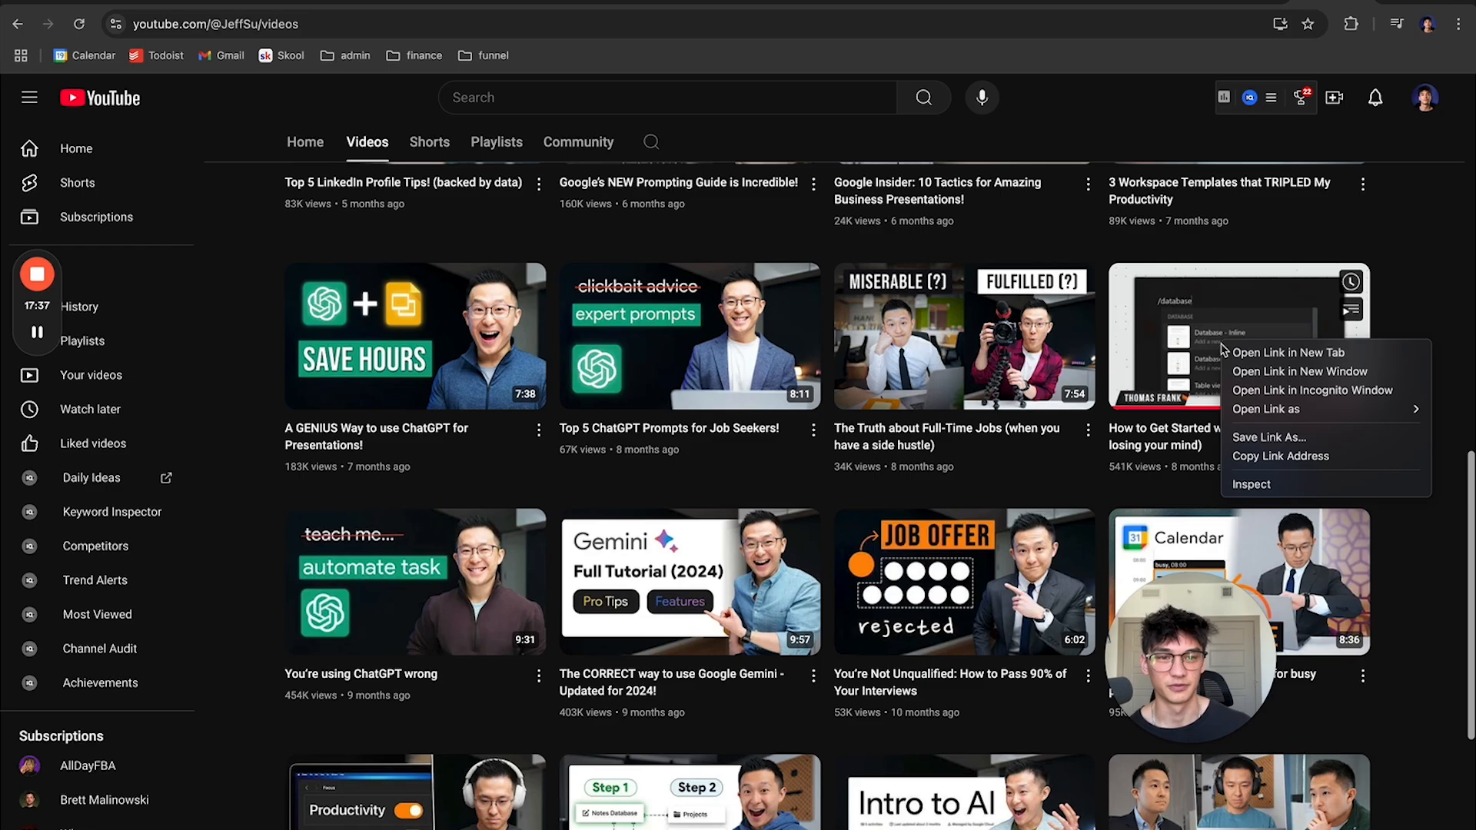
pyautogui.click(1293, 454)
# Step: Return to the Notion YouTube board and paste the copied link into the first Idea card's Original Video property
pyautogui.press('super+Tab')
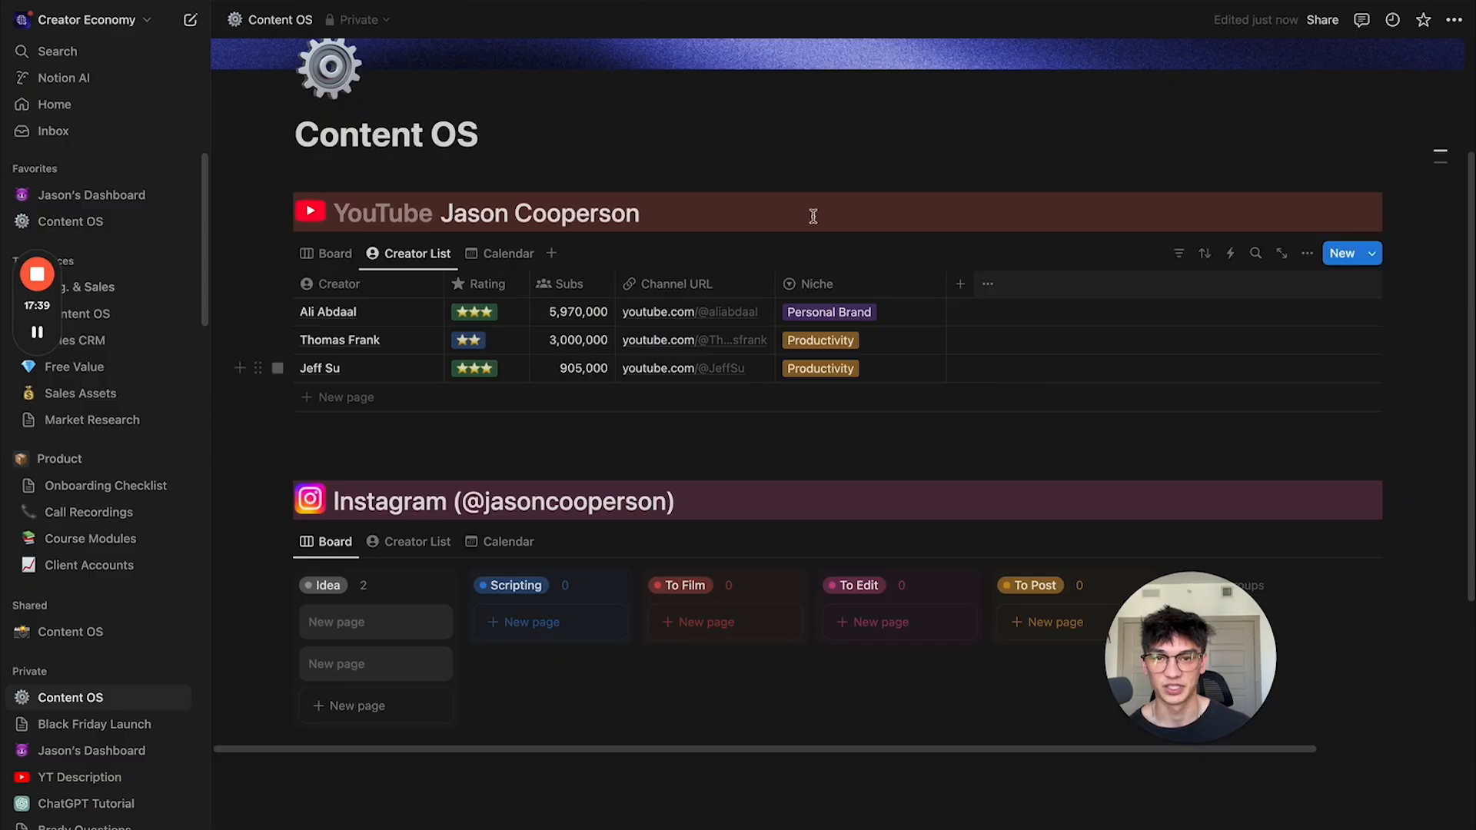
pyautogui.click(328, 257)
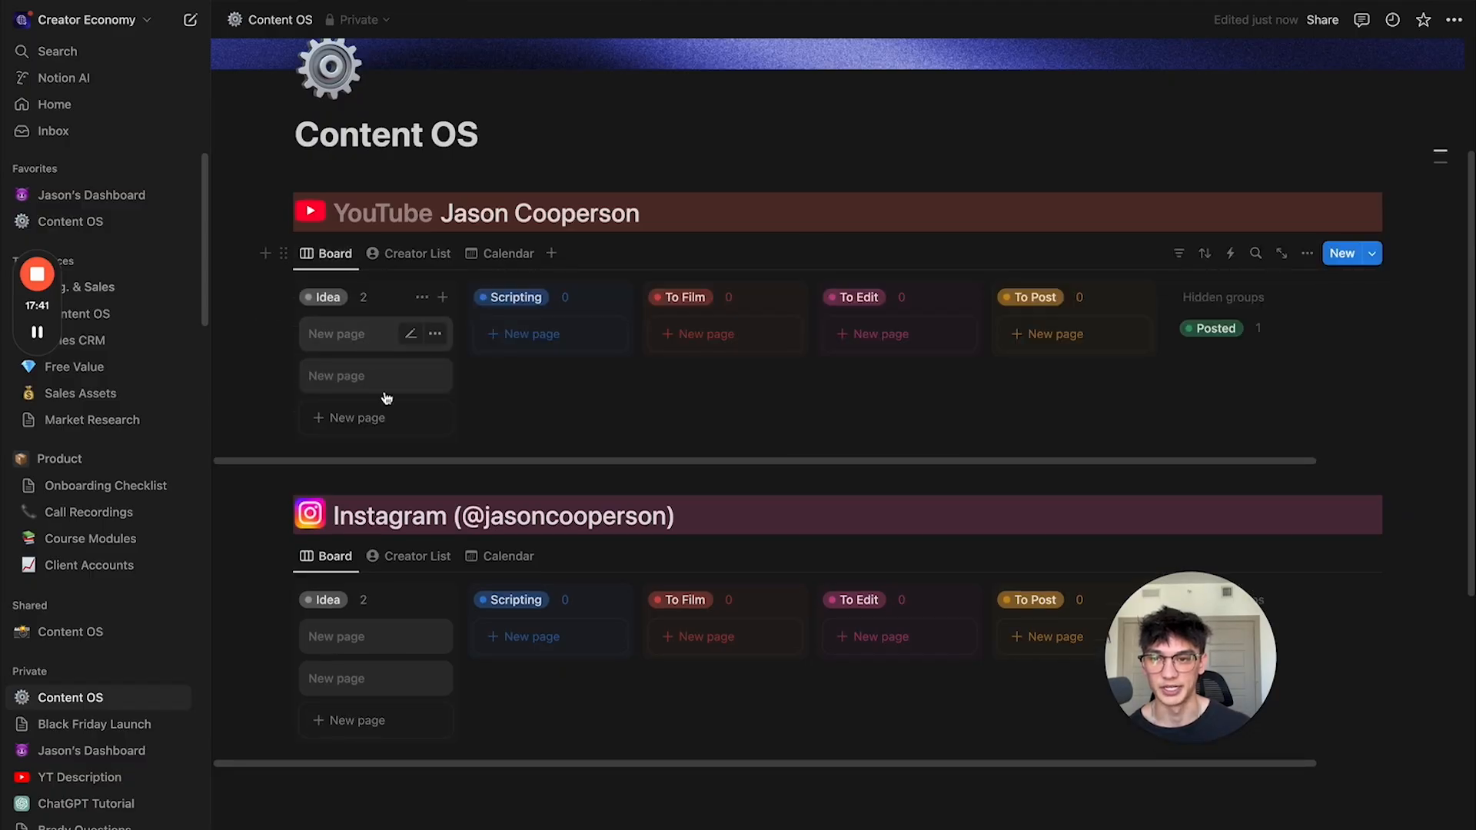
pyautogui.click(369, 333)
pyautogui.click(999, 206)
pyautogui.press('super+v')
pyautogui.press('Return')
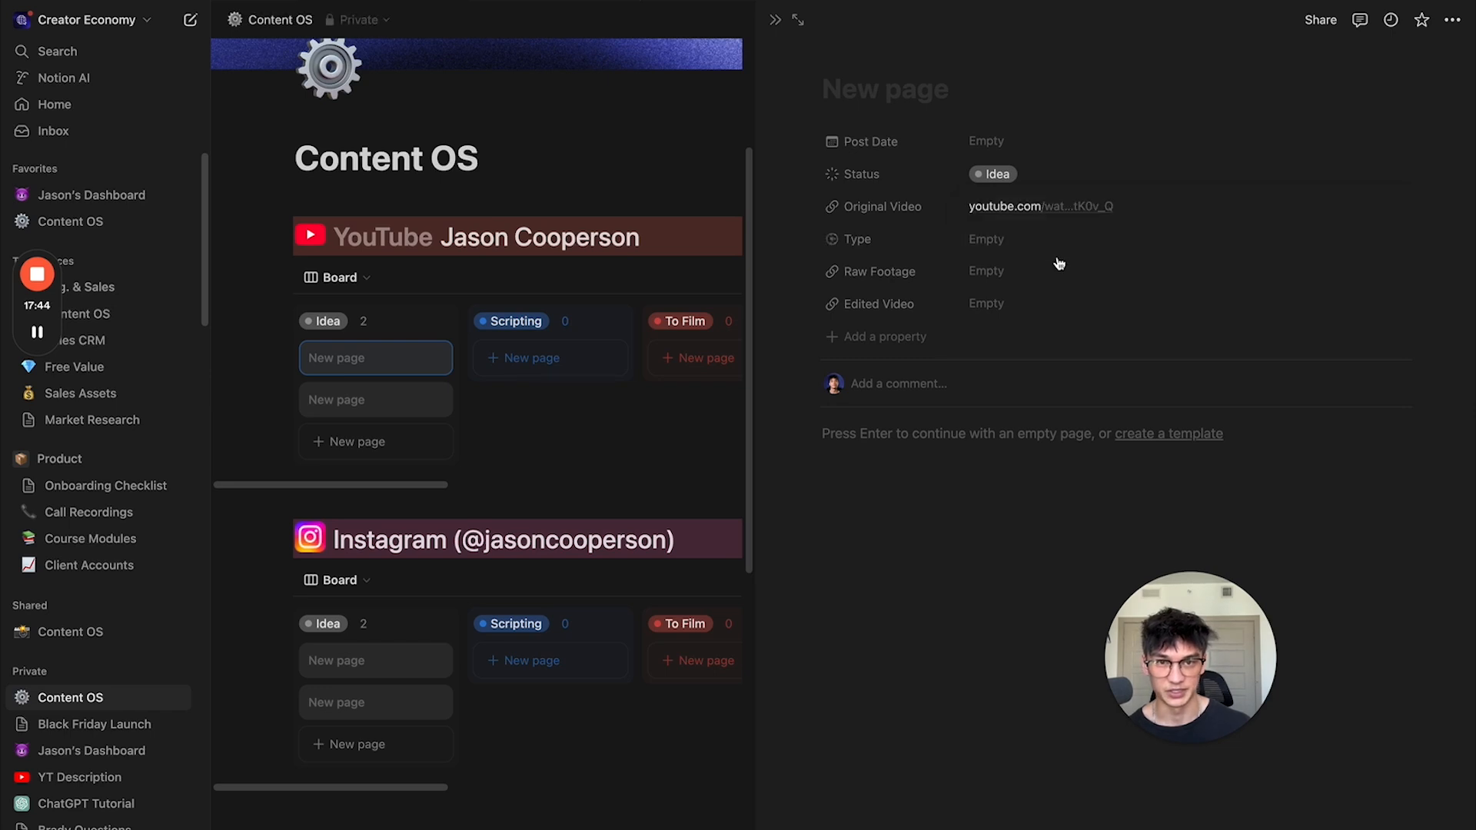
# Step: Title the idea card "How to use notion without getting lost in the weeds"
pyautogui.click(893, 96)
pyautogui.write('How to use notion')
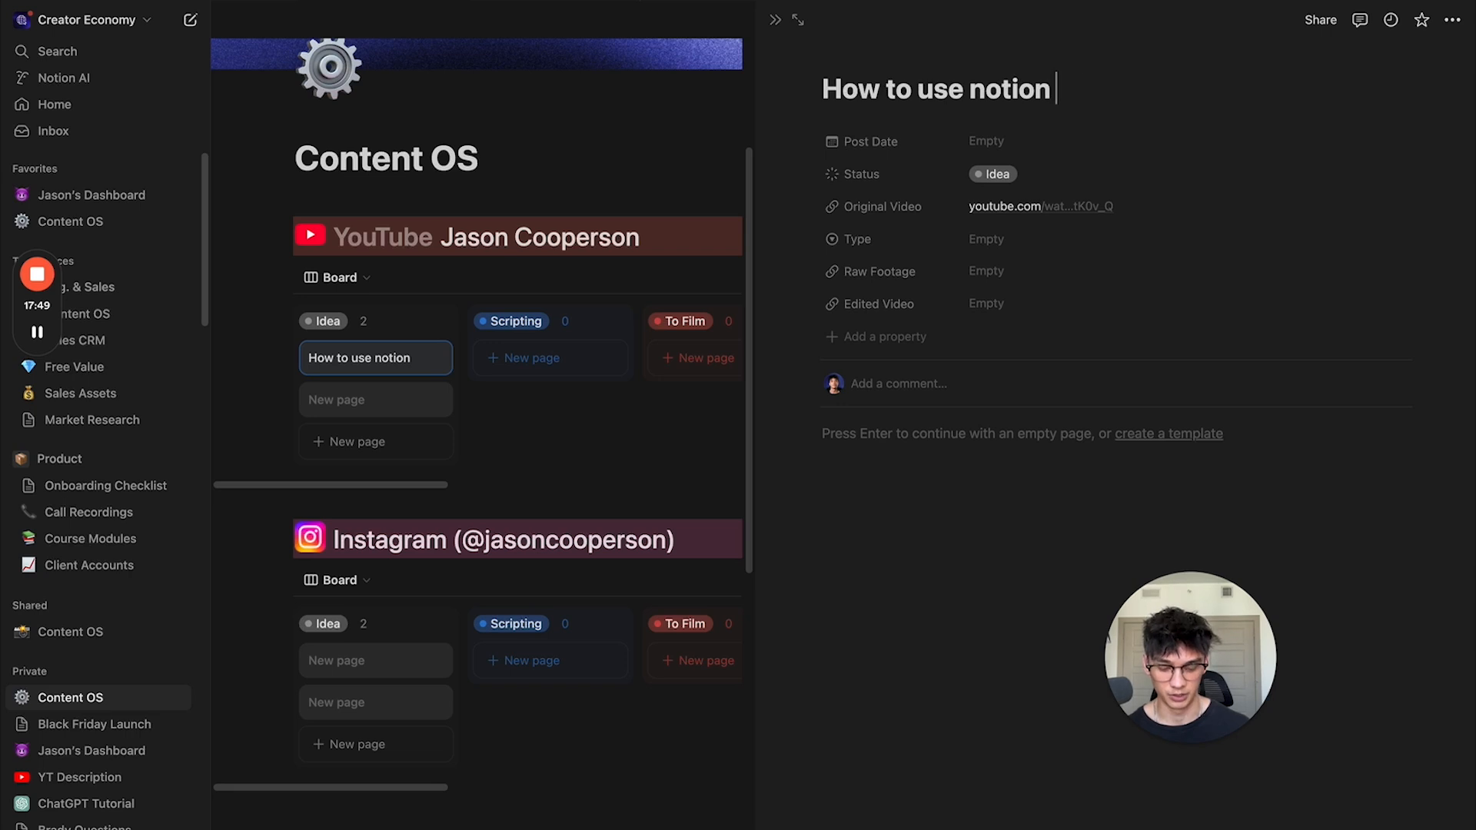
pyautogui.write('without getting lost')
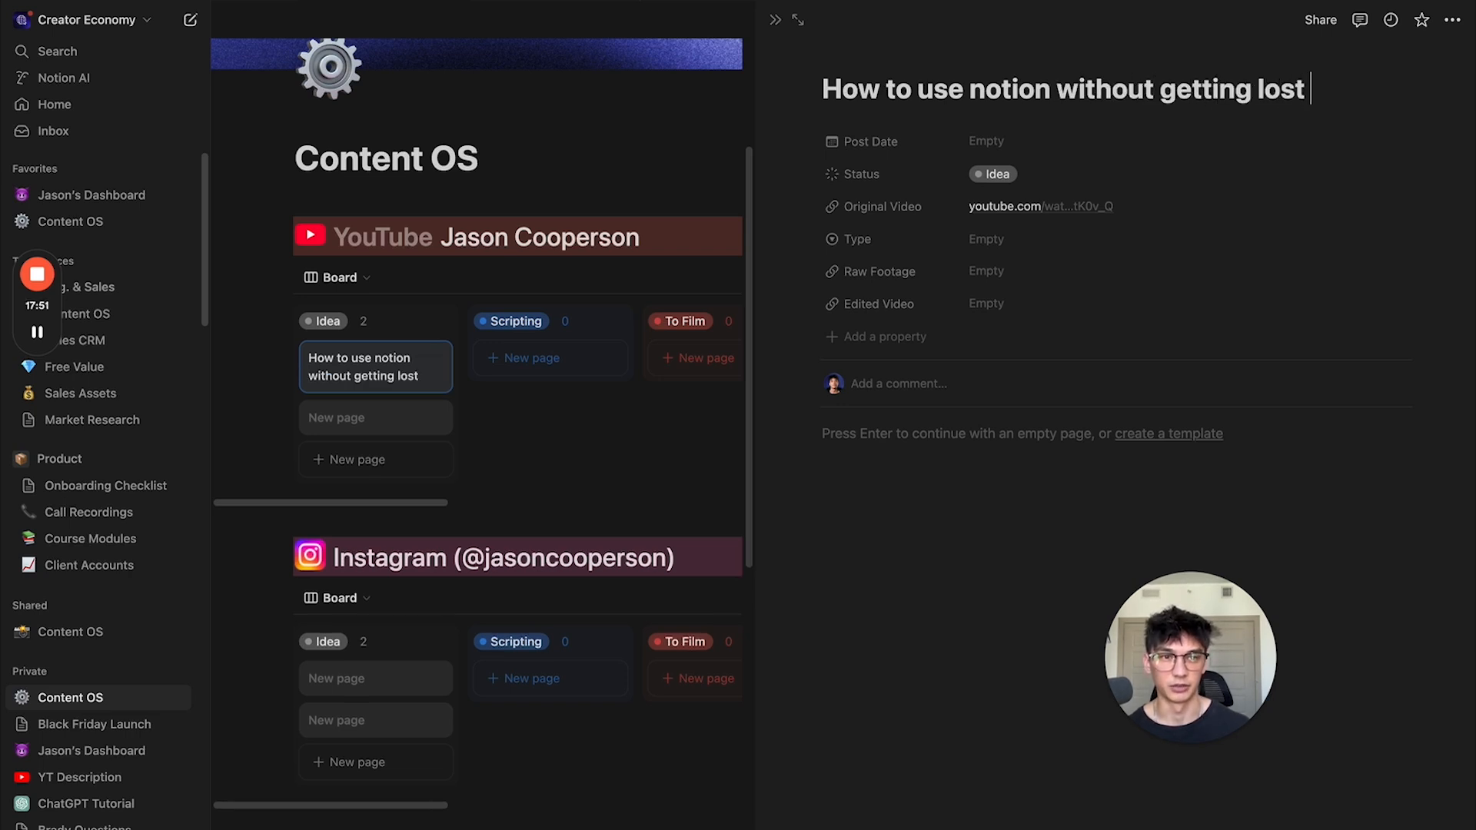
pyautogui.write(' in the weeds')
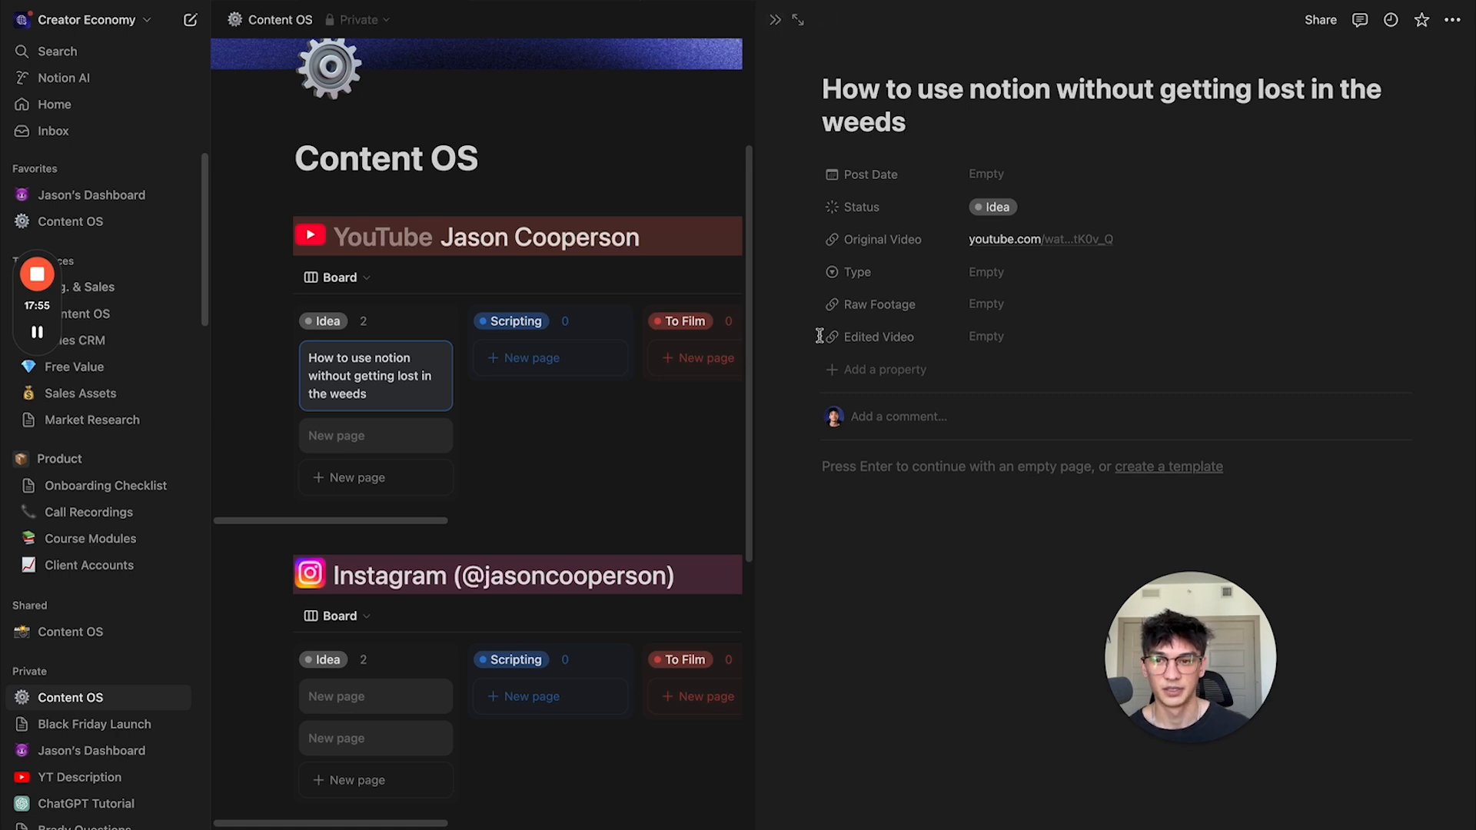
pyautogui.press('Return')
# Step: Give the card the Notion logo icon in white and close the card
pyautogui.click(848, 55)
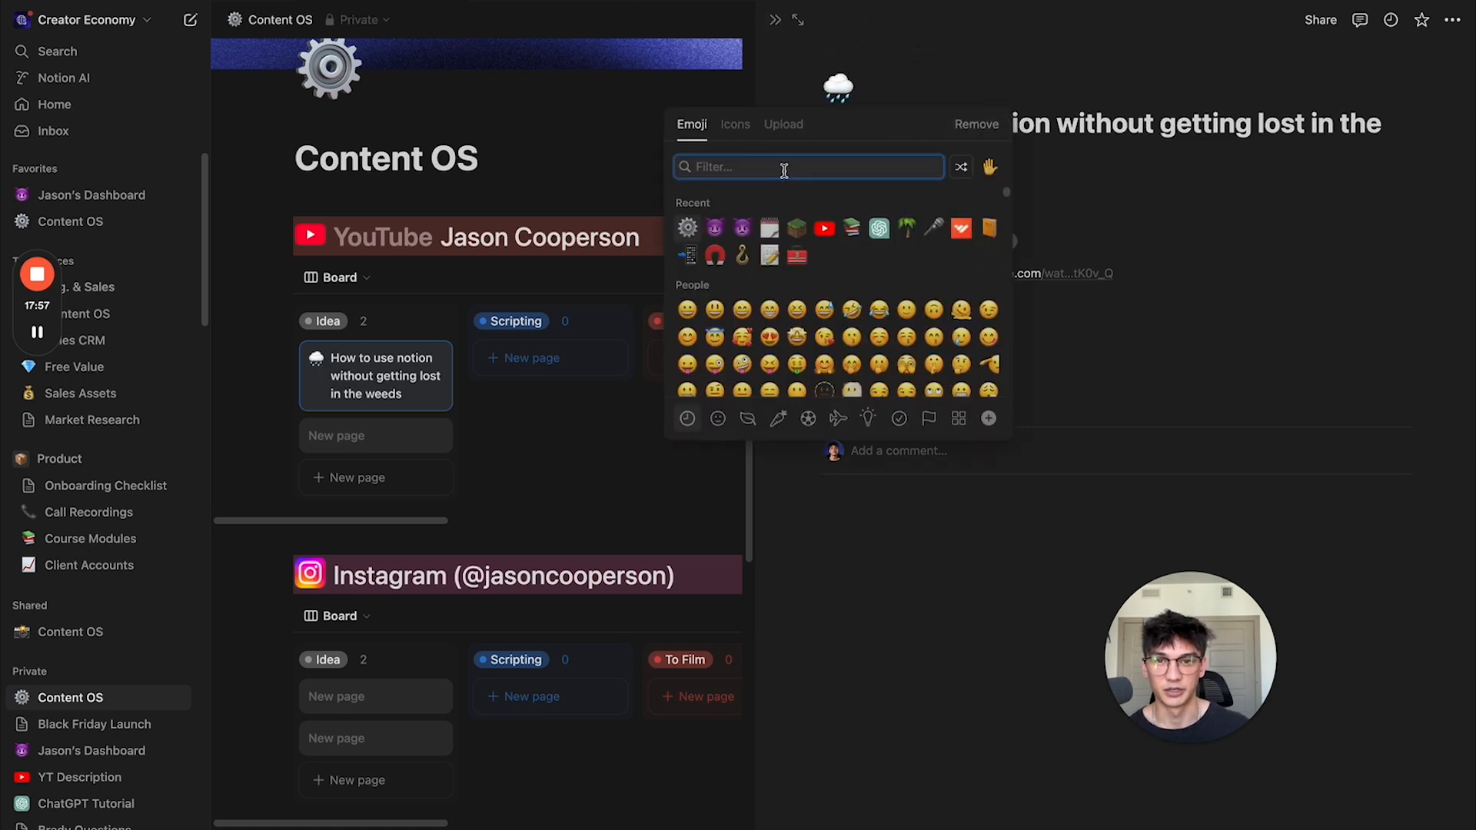
pyautogui.click(734, 125)
pyautogui.write('notio')
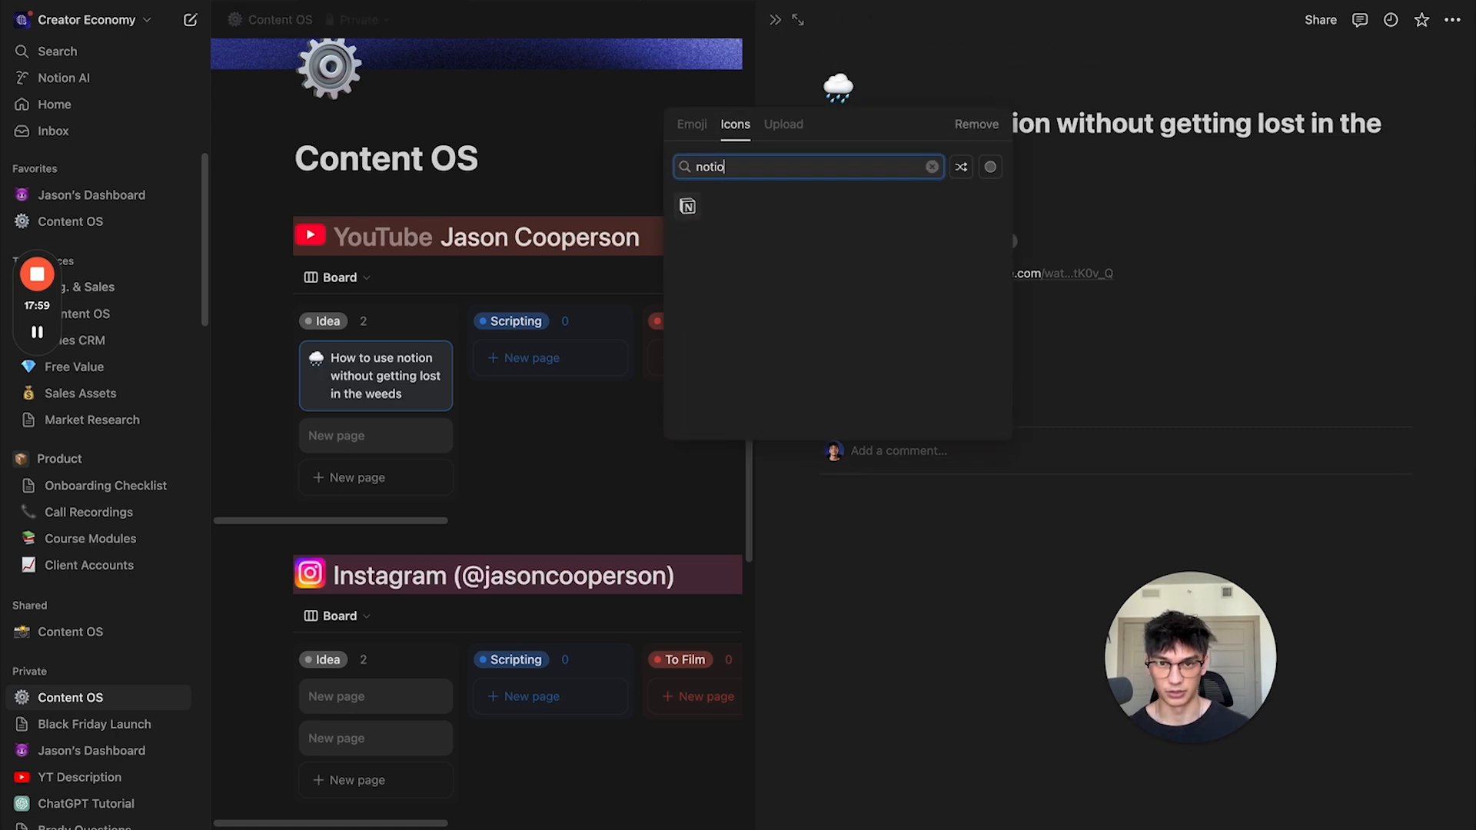
pyautogui.click(688, 207)
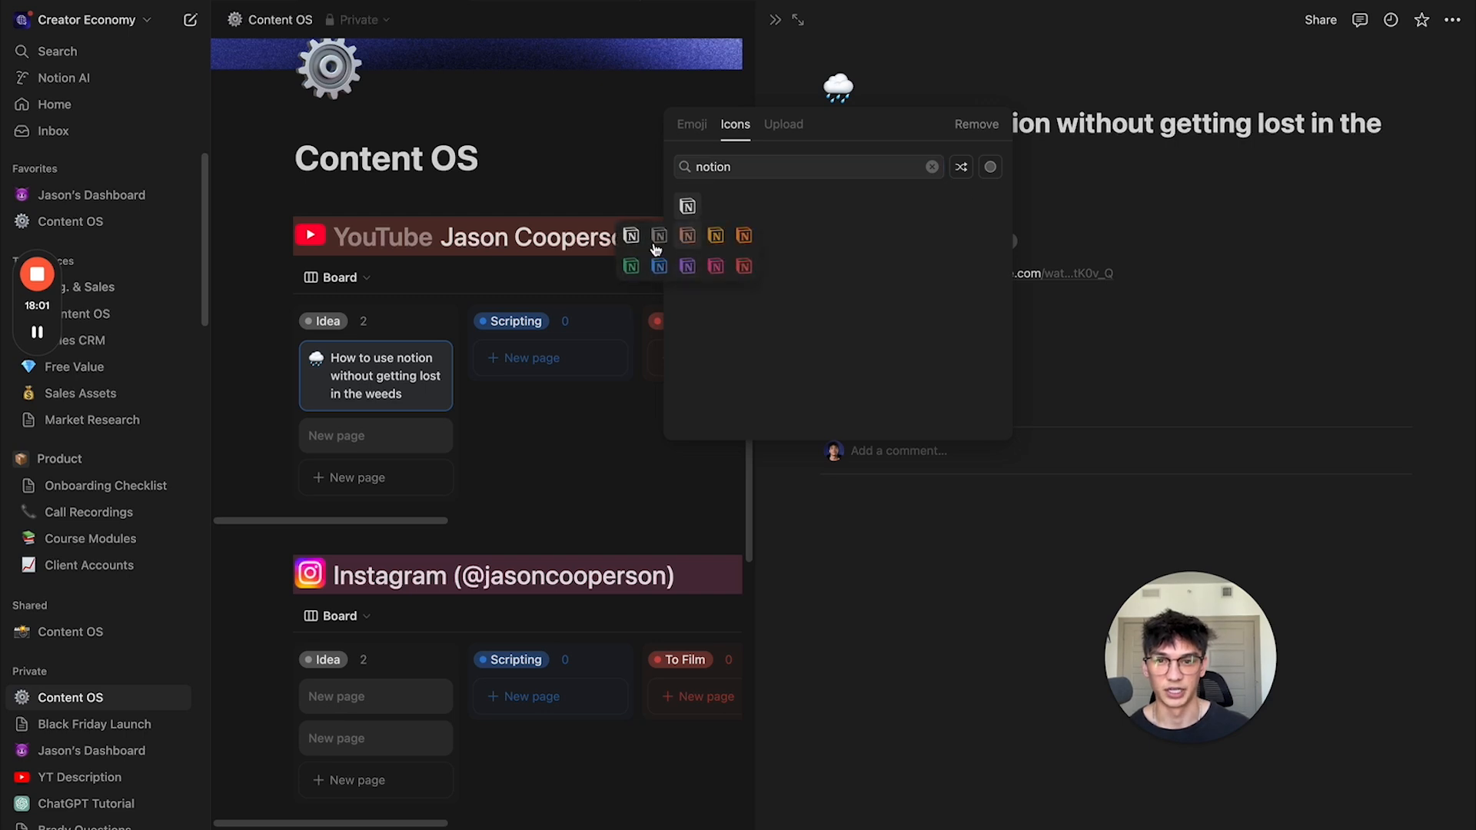
pyautogui.click(630, 236)
pyautogui.click(775, 19)
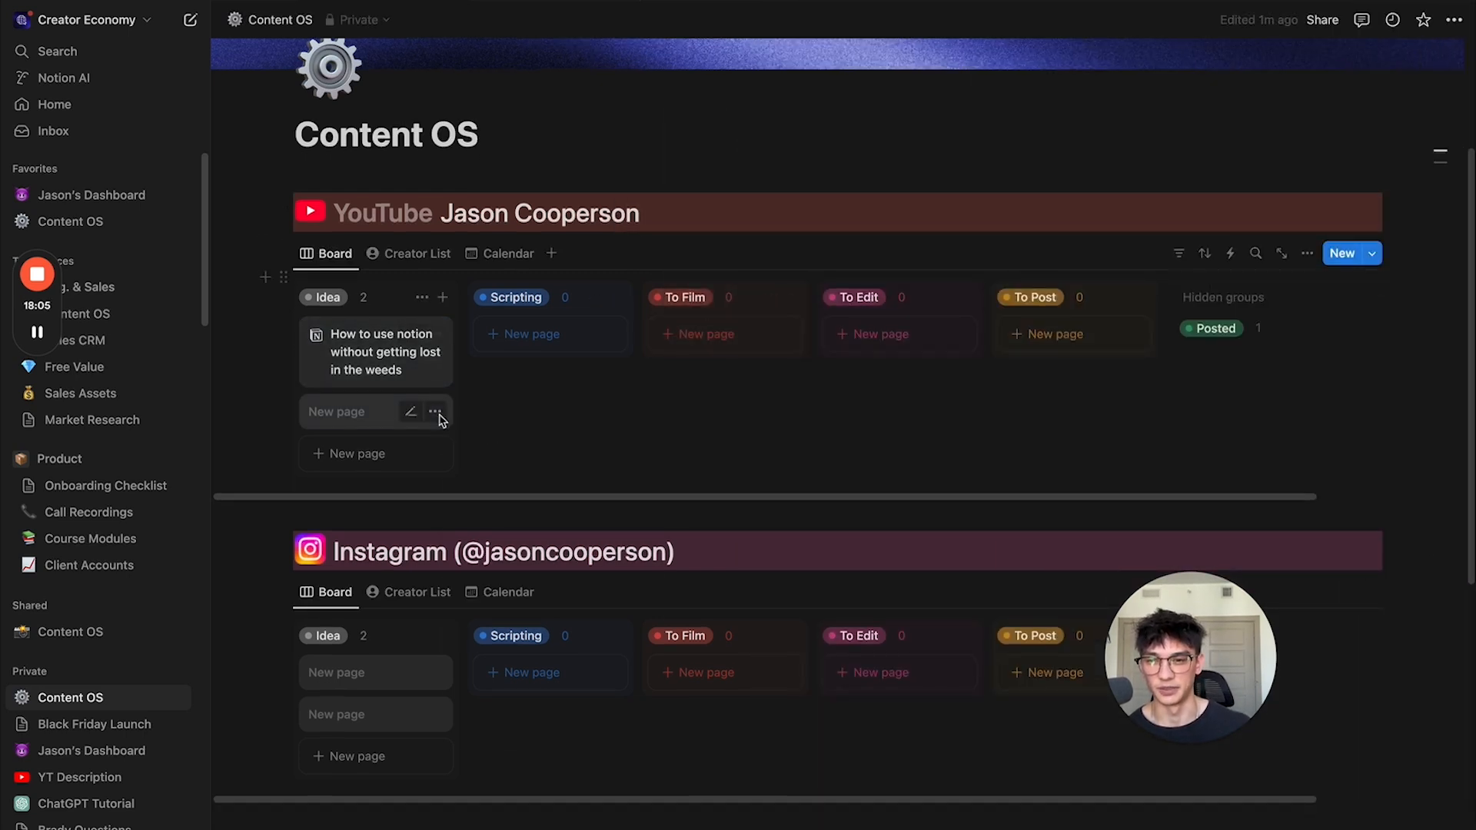
# Step: Delete the empty second YouTube Idea card and add a new blank card in its place
pyautogui.click(435, 412)
pyautogui.click(492, 567)
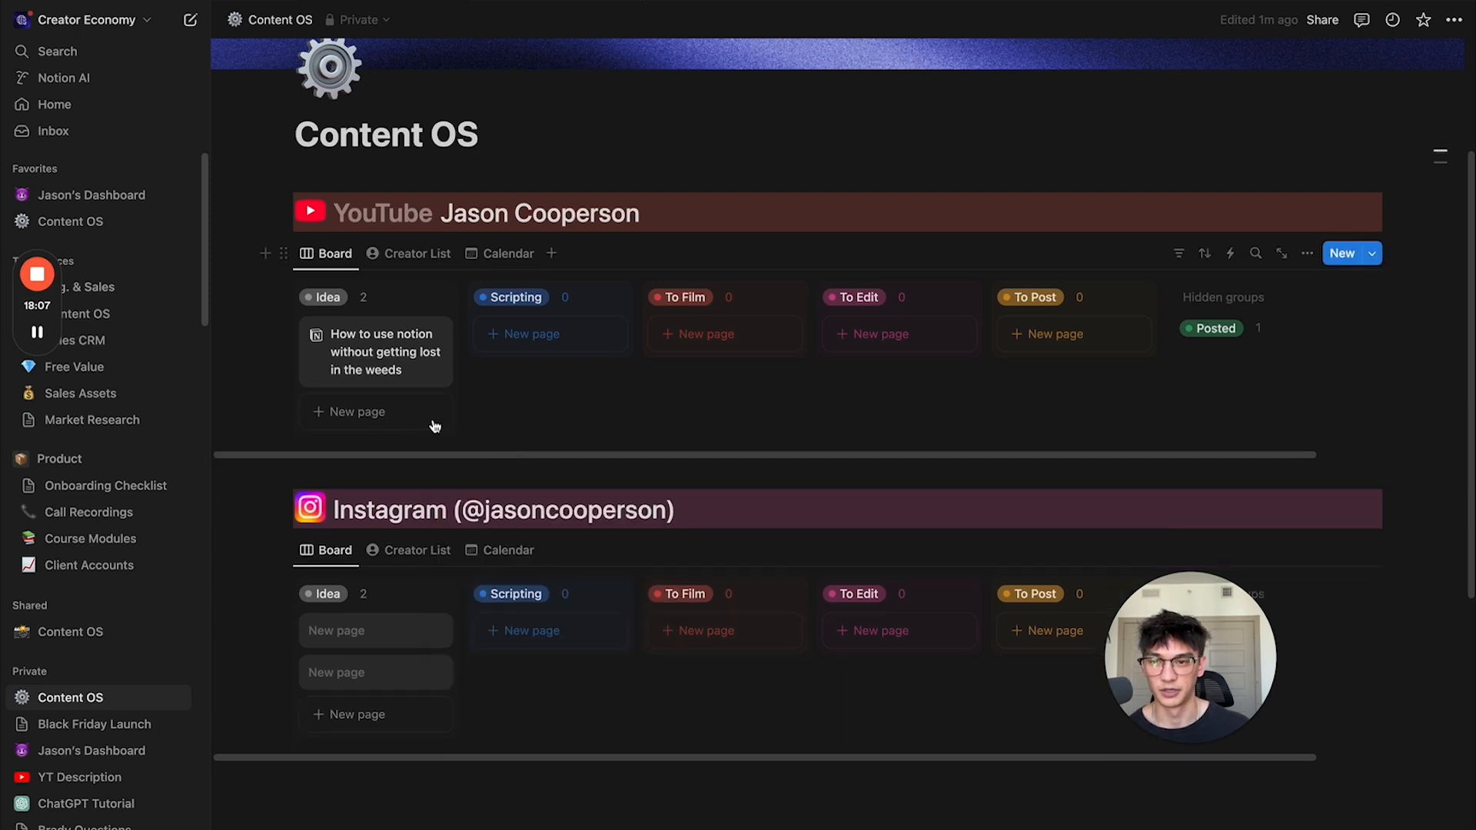
pyautogui.click(396, 415)
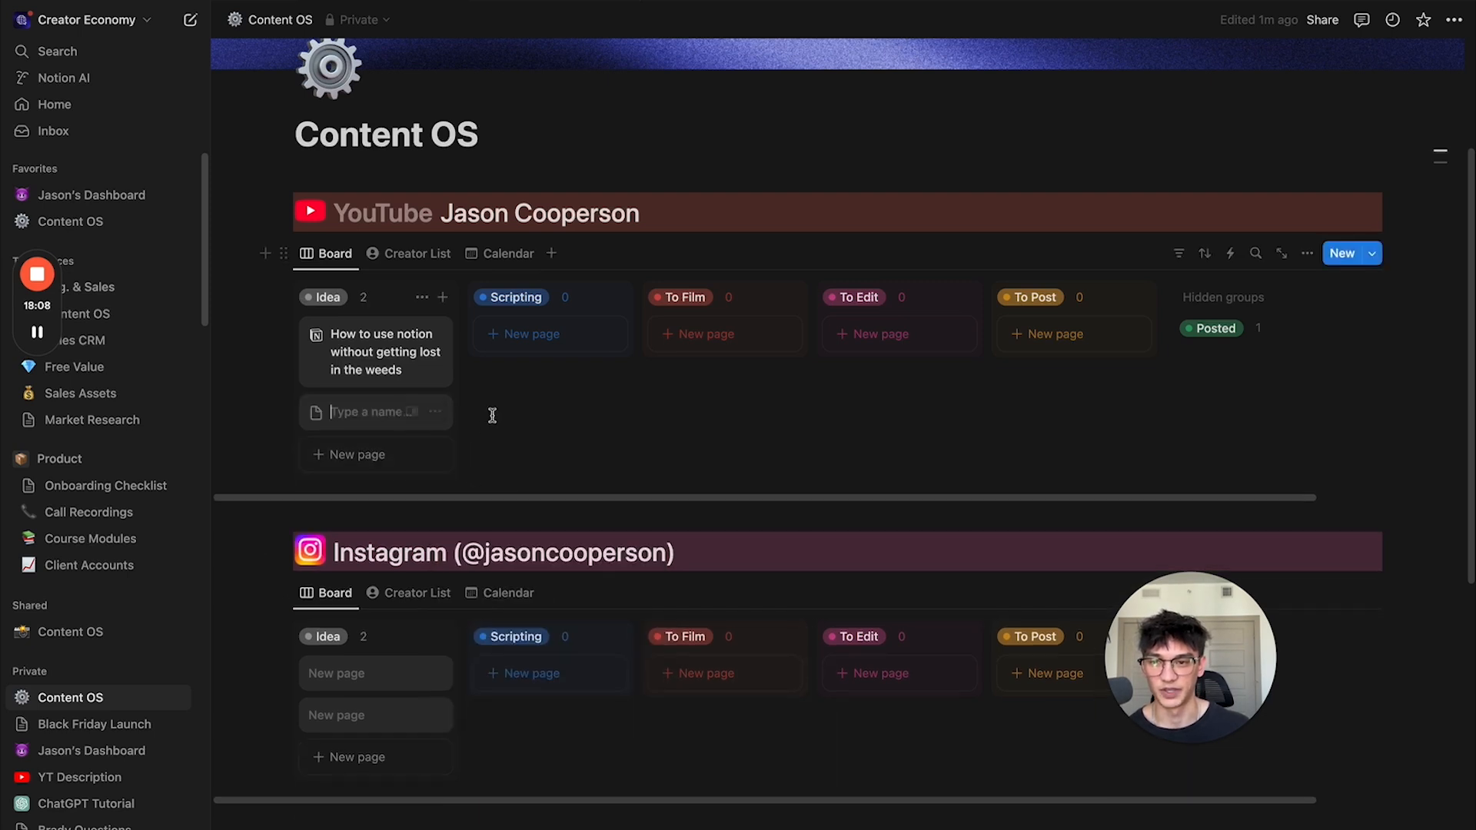
# Step: Check the Notion video card's properties and move the card from Idea to Scripting
pyautogui.click(372, 354)
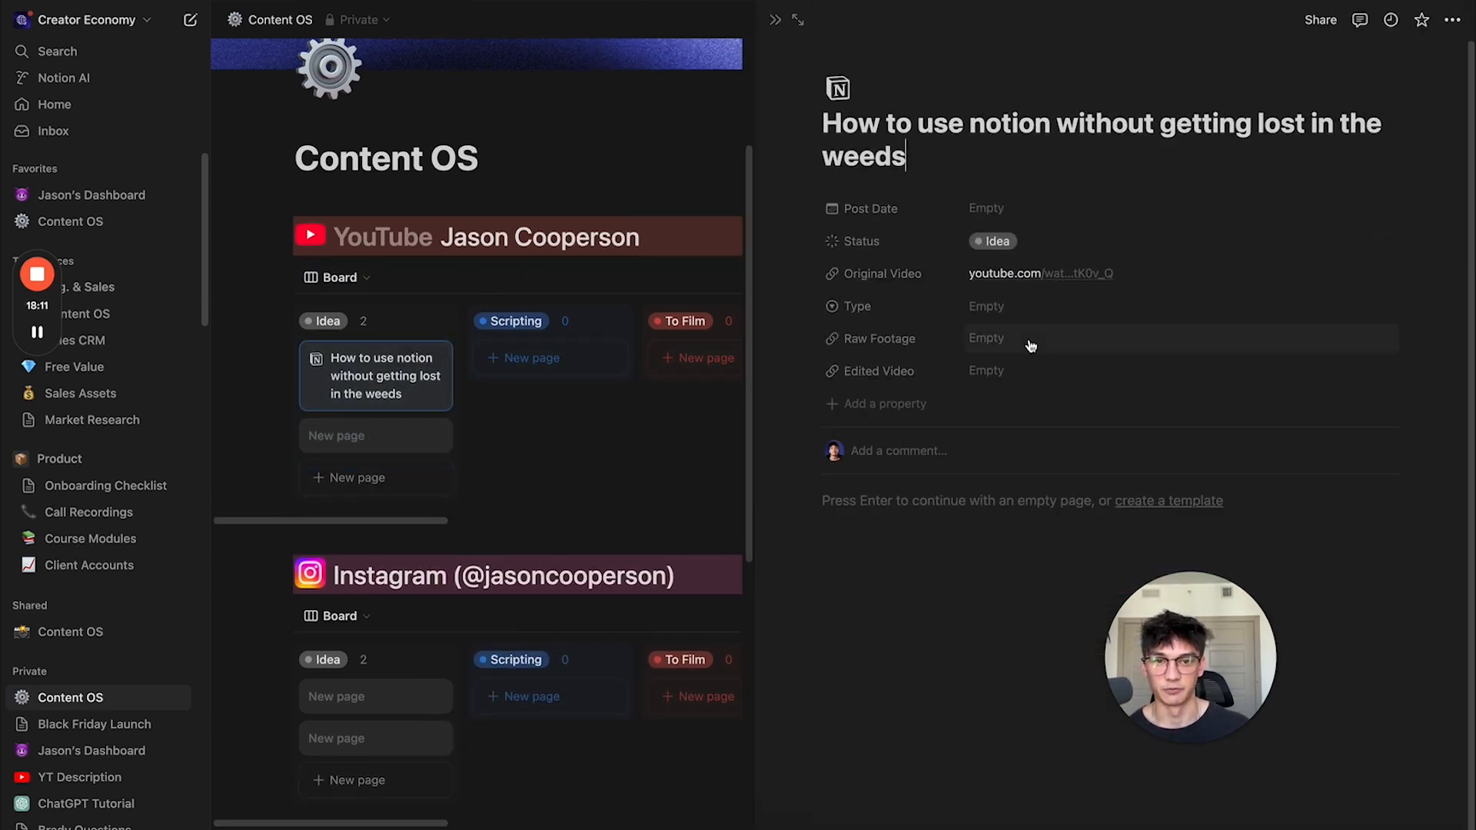
pyautogui.click(774, 19)
pyautogui.moveTo(371, 356); pyautogui.dragTo(530, 361)
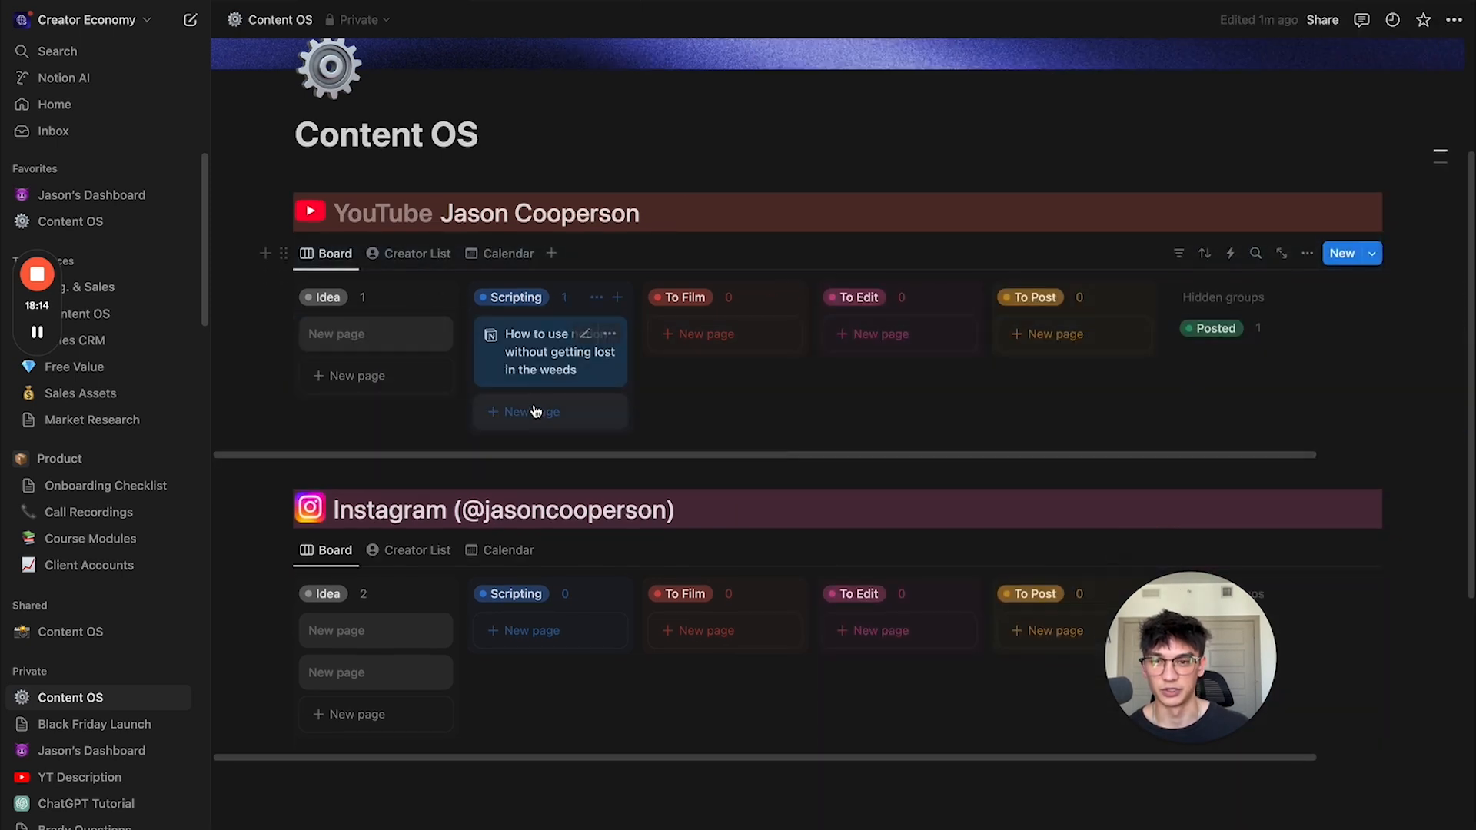
# Step: Write "full script. out the entier video right here" in the card's body, followed by the second-level headings Hook, Value and Cta
pyautogui.click(579, 369)
pyautogui.click(920, 514)
pyautogui.write('full script. out the ent')
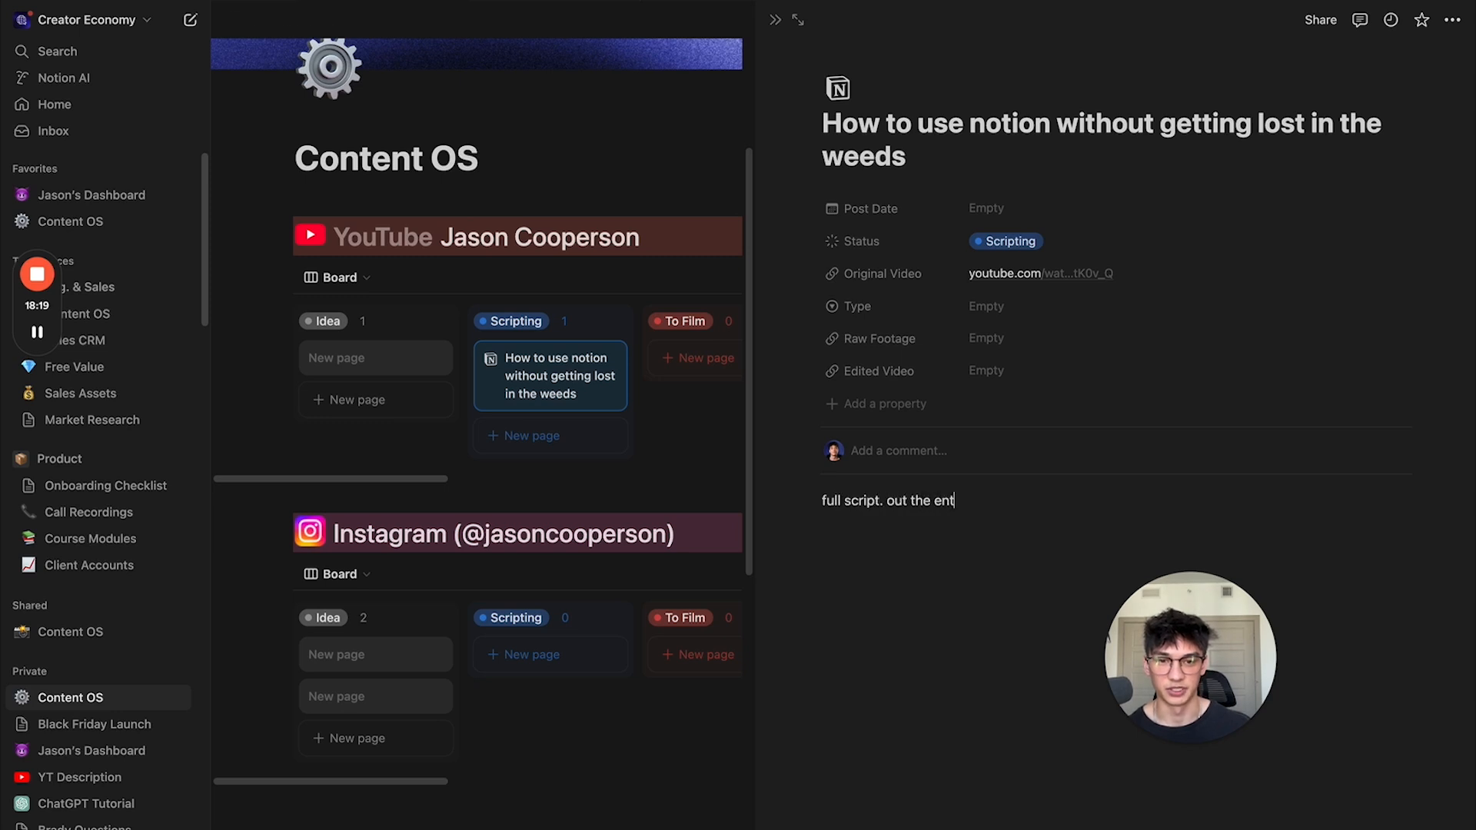
pyautogui.press('Return')
pyautogui.write('/h2')
pyautogui.press('Return')
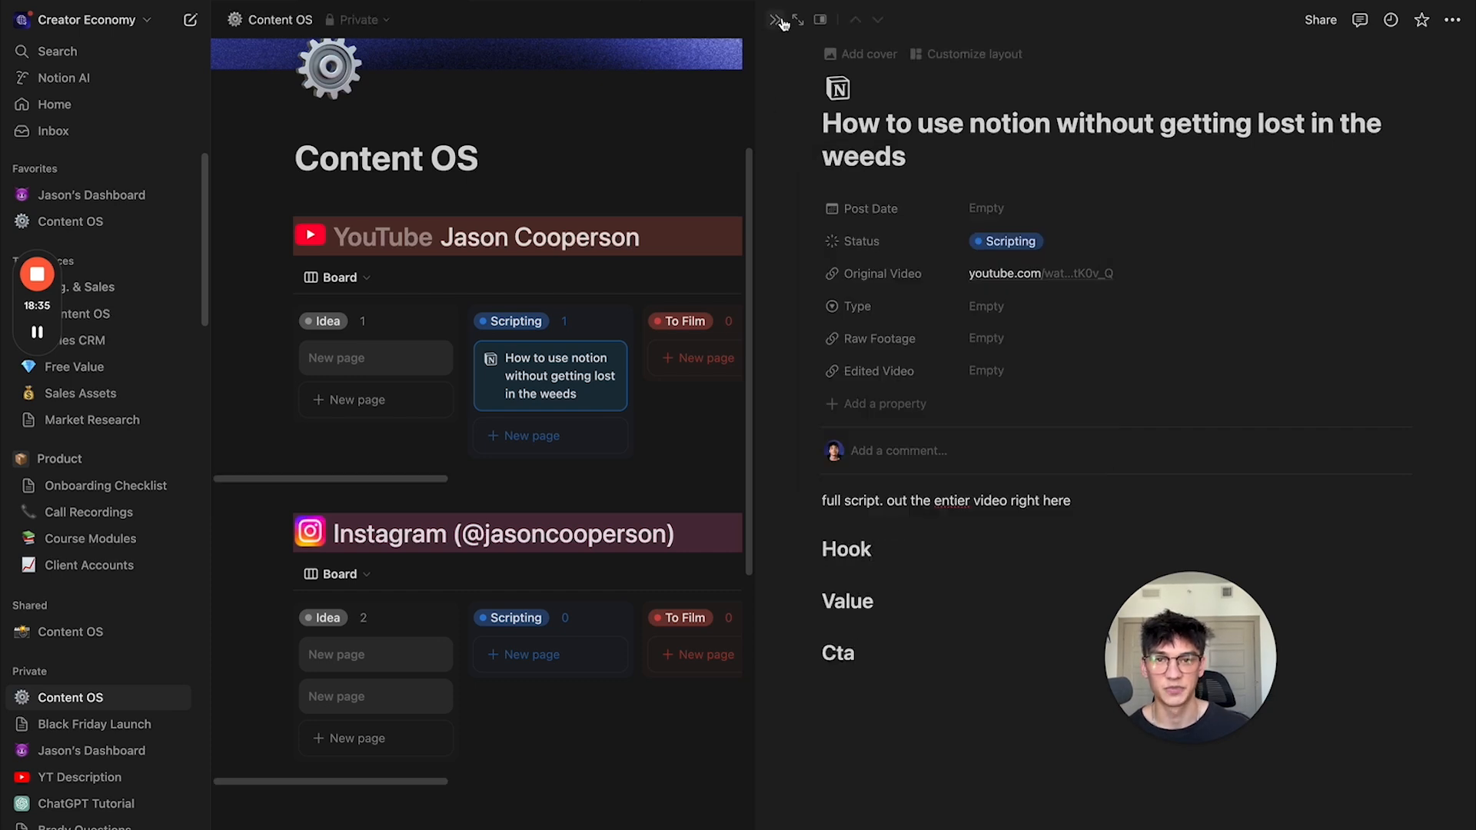
# Step: Close the scripted card and move it from Scripting to To Film on the YouTube board
pyautogui.click(775, 20)
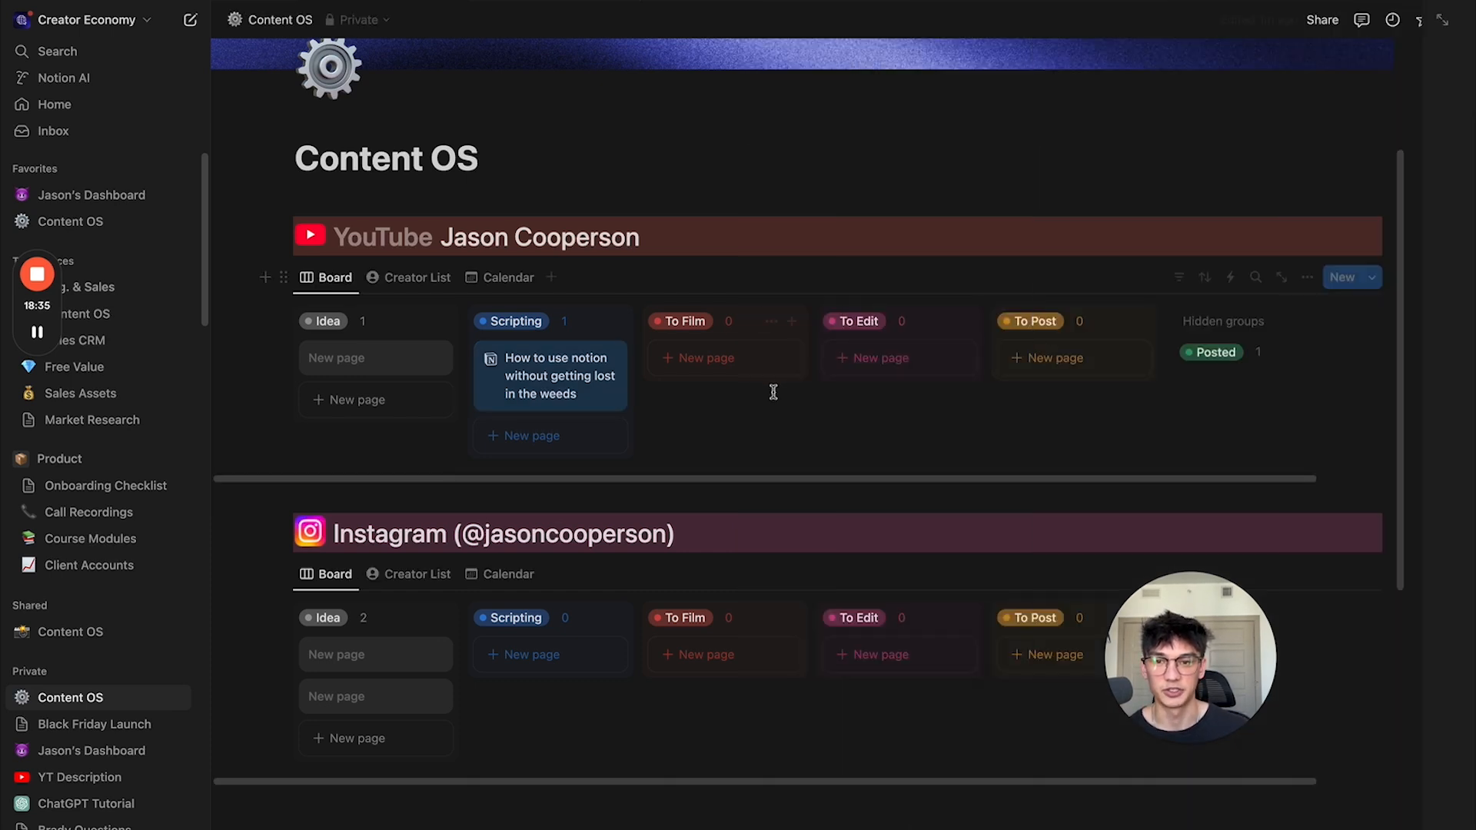
pyautogui.scroll(-1, 771, 389)
pyautogui.moveTo(510, 339); pyautogui.dragTo(689, 413)
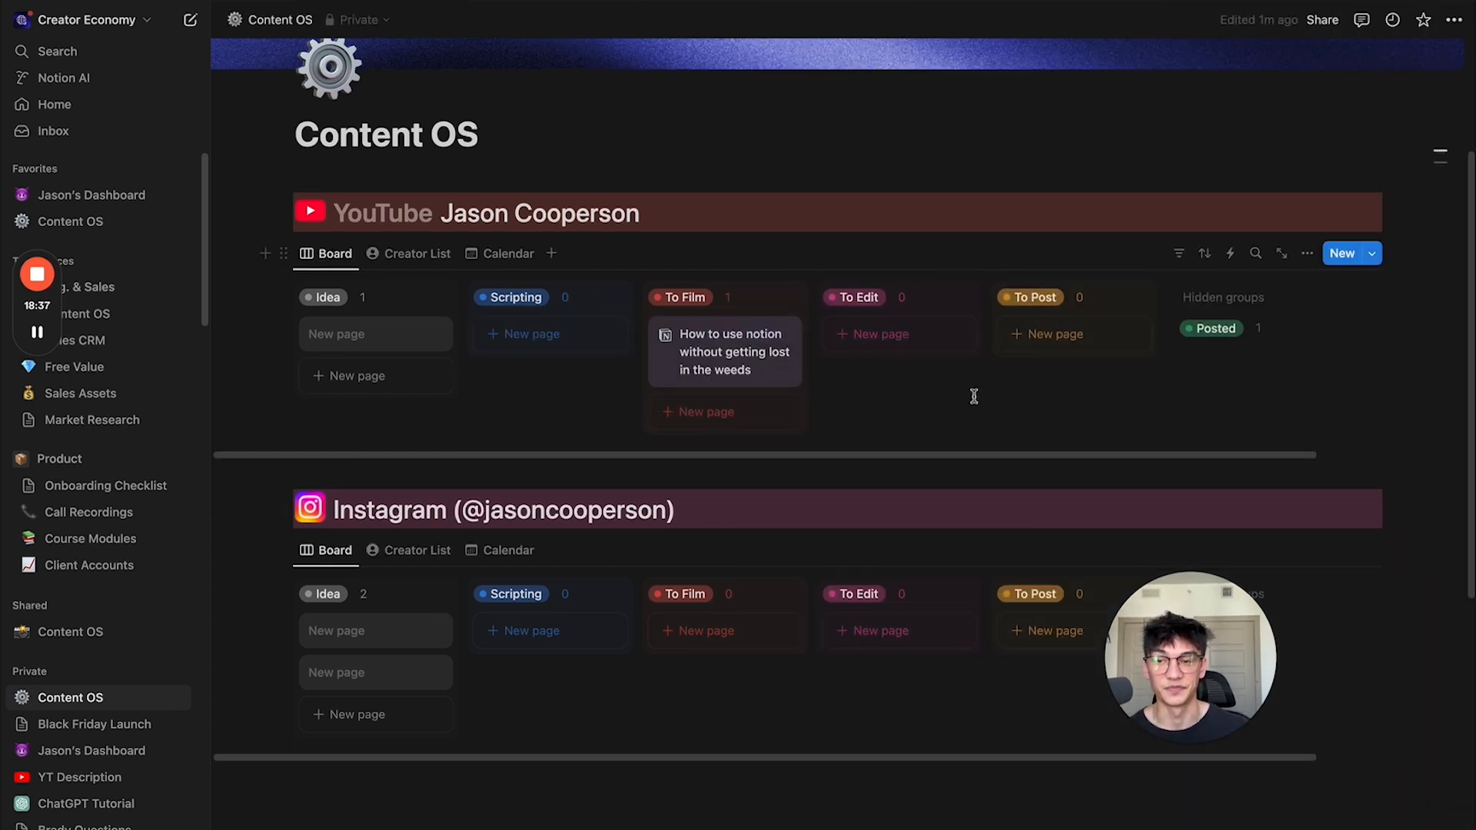
pyautogui.moveTo(720, 366)
pyautogui.mouseDown()
pyautogui.moveTo(913, 357)
pyautogui.moveTo(738, 360)
pyautogui.mouseUp()
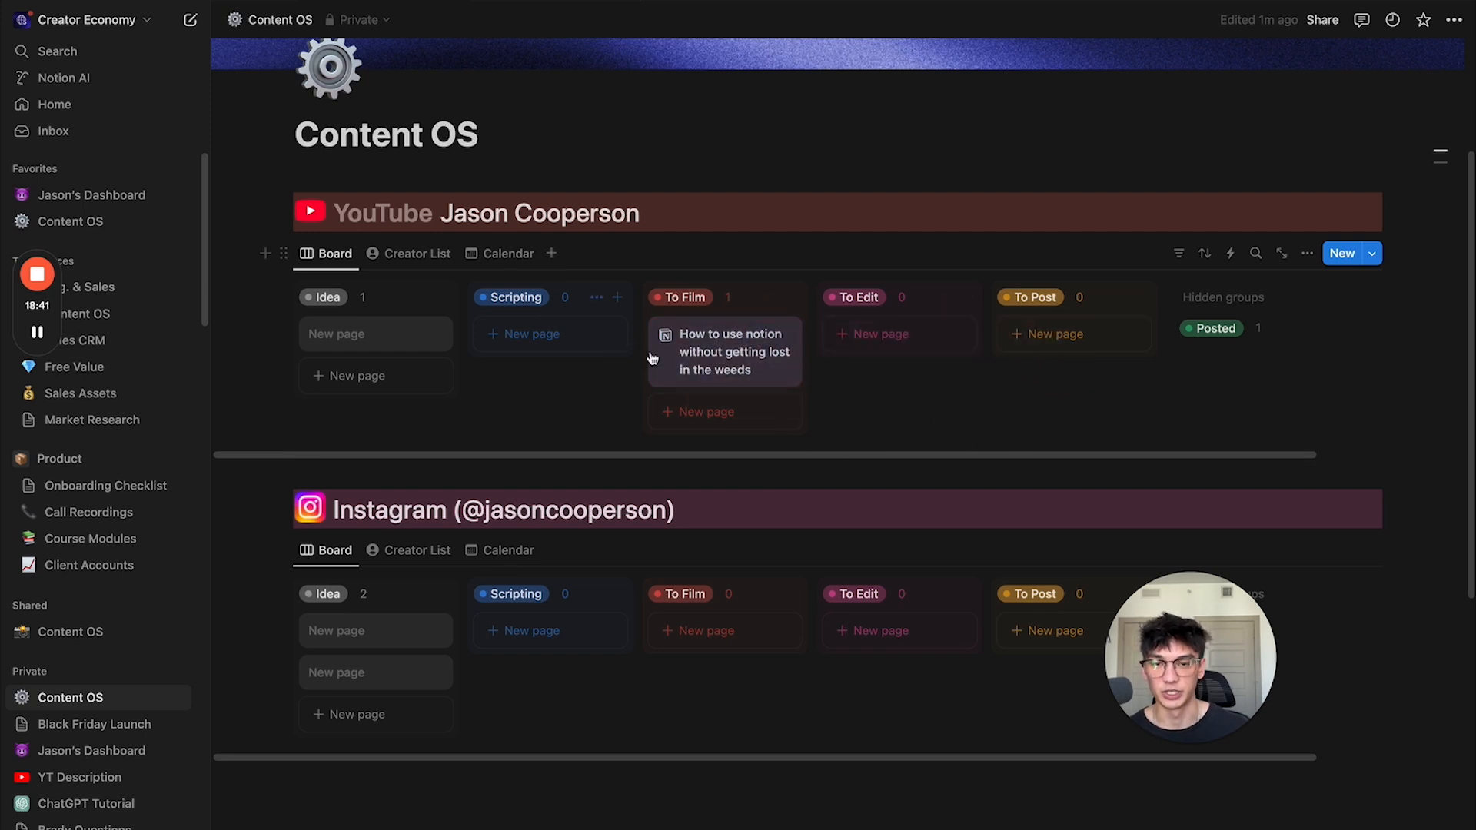
# Step: Switch to the browser and copy the Google Drive link of the video file C1676.MP4
pyautogui.press('super+Tab')
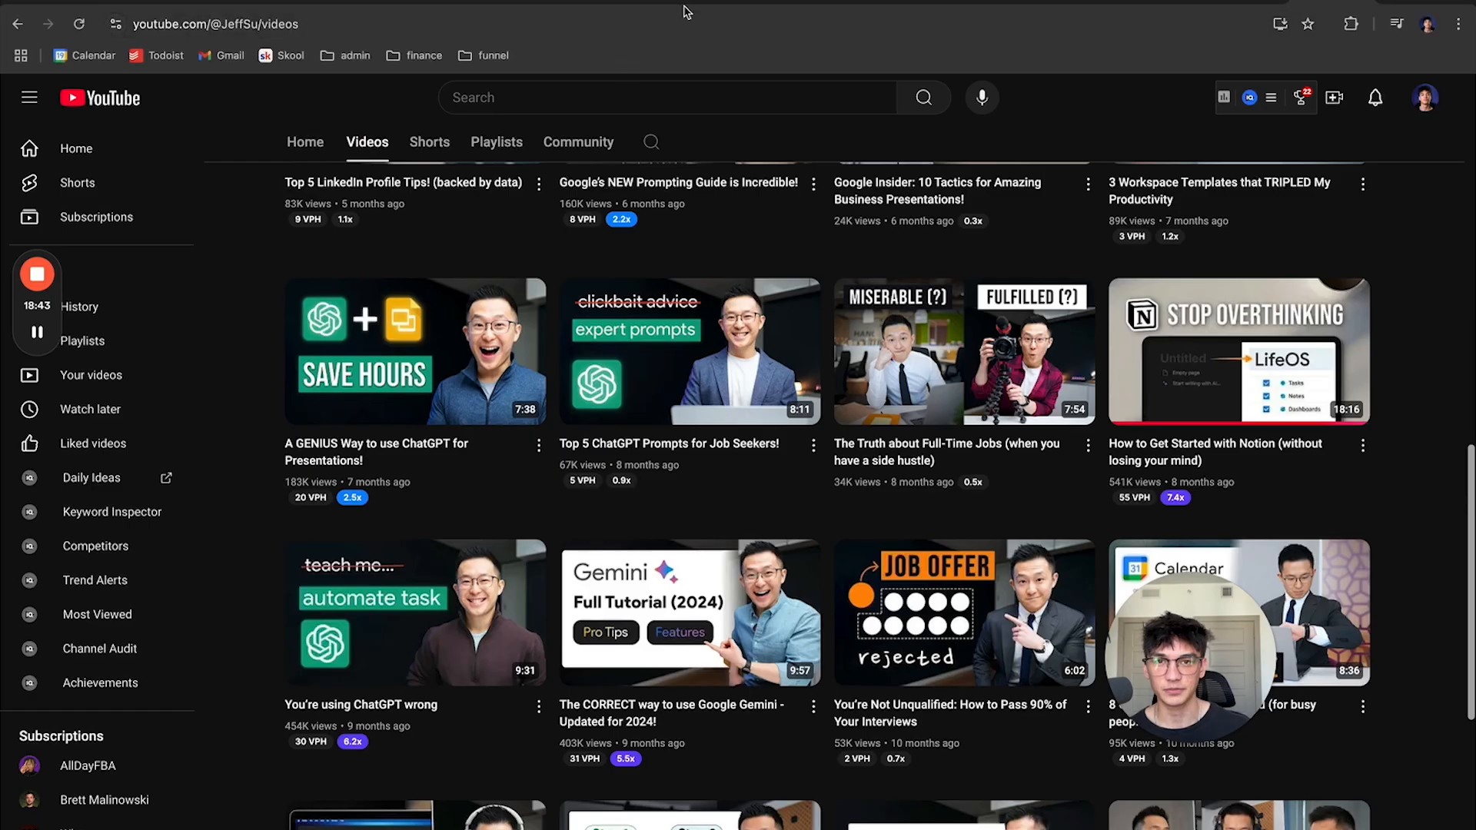
pyautogui.click(711, 3)
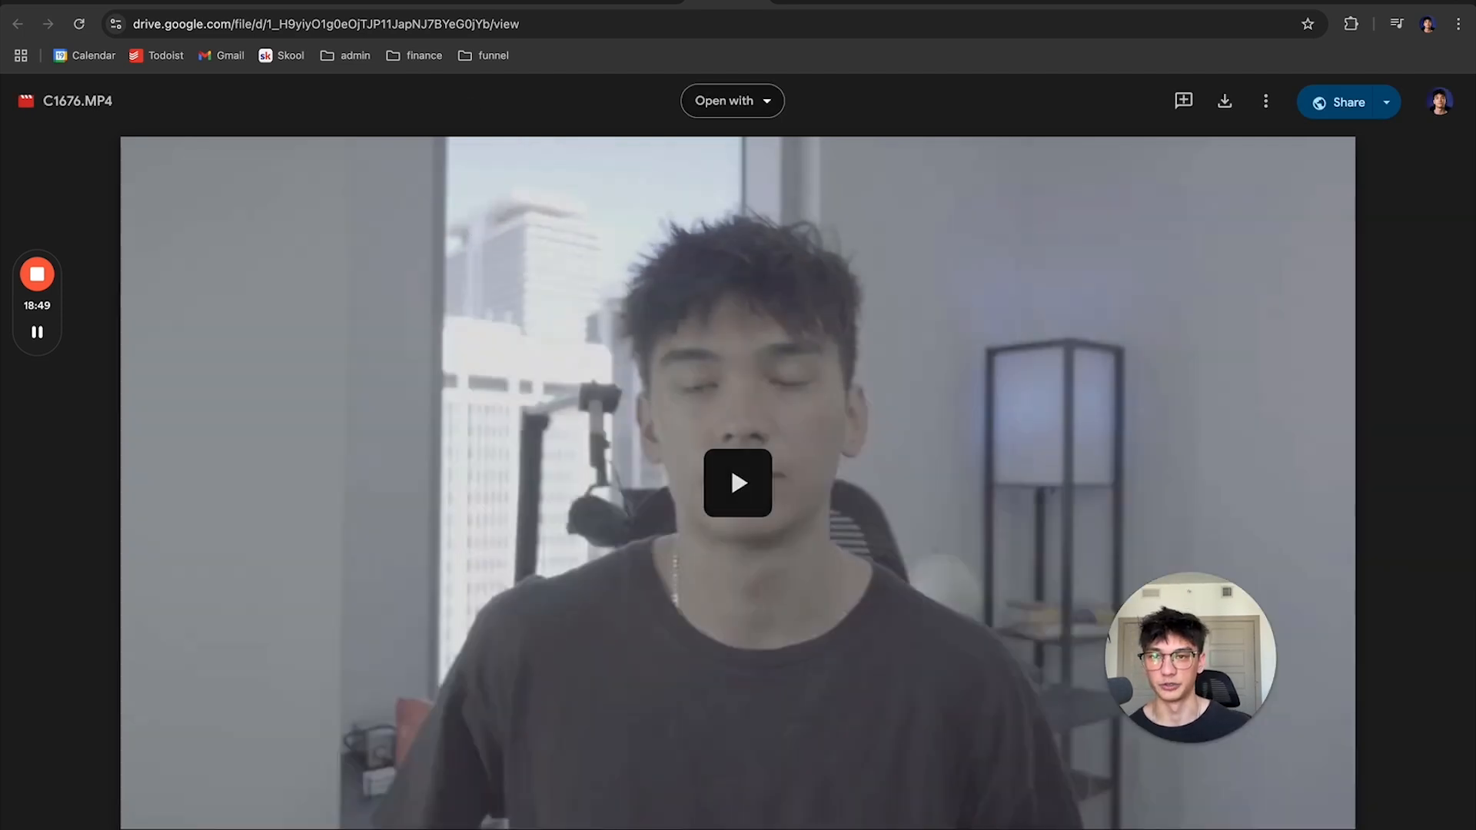
pyautogui.click(568, 24)
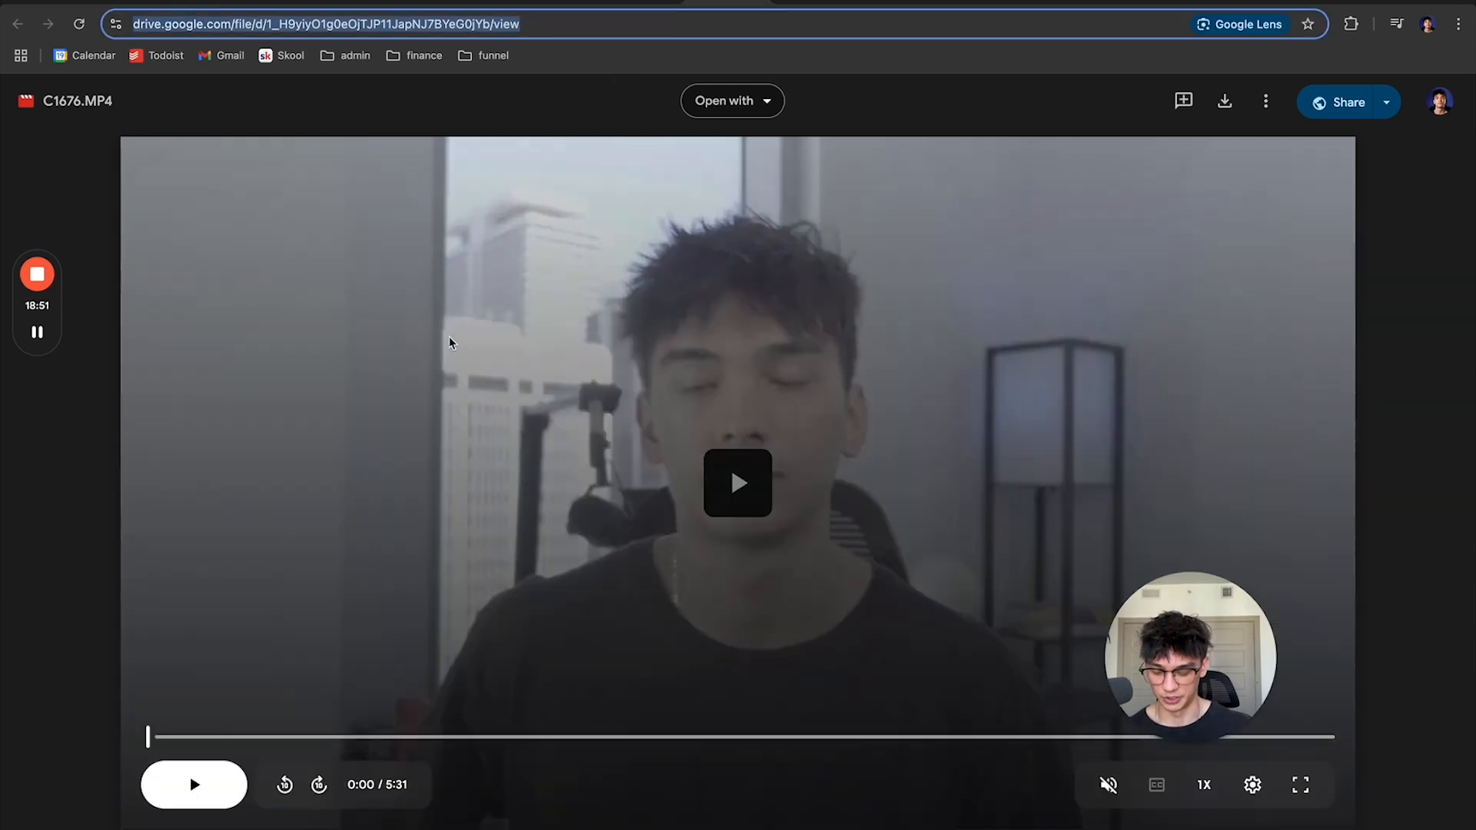
# Step: Paste the Drive link into the Notion card's Raw Footage property, close the card and move it to To Edit
pyautogui.press('super+Tab')
pyautogui.click(713, 366)
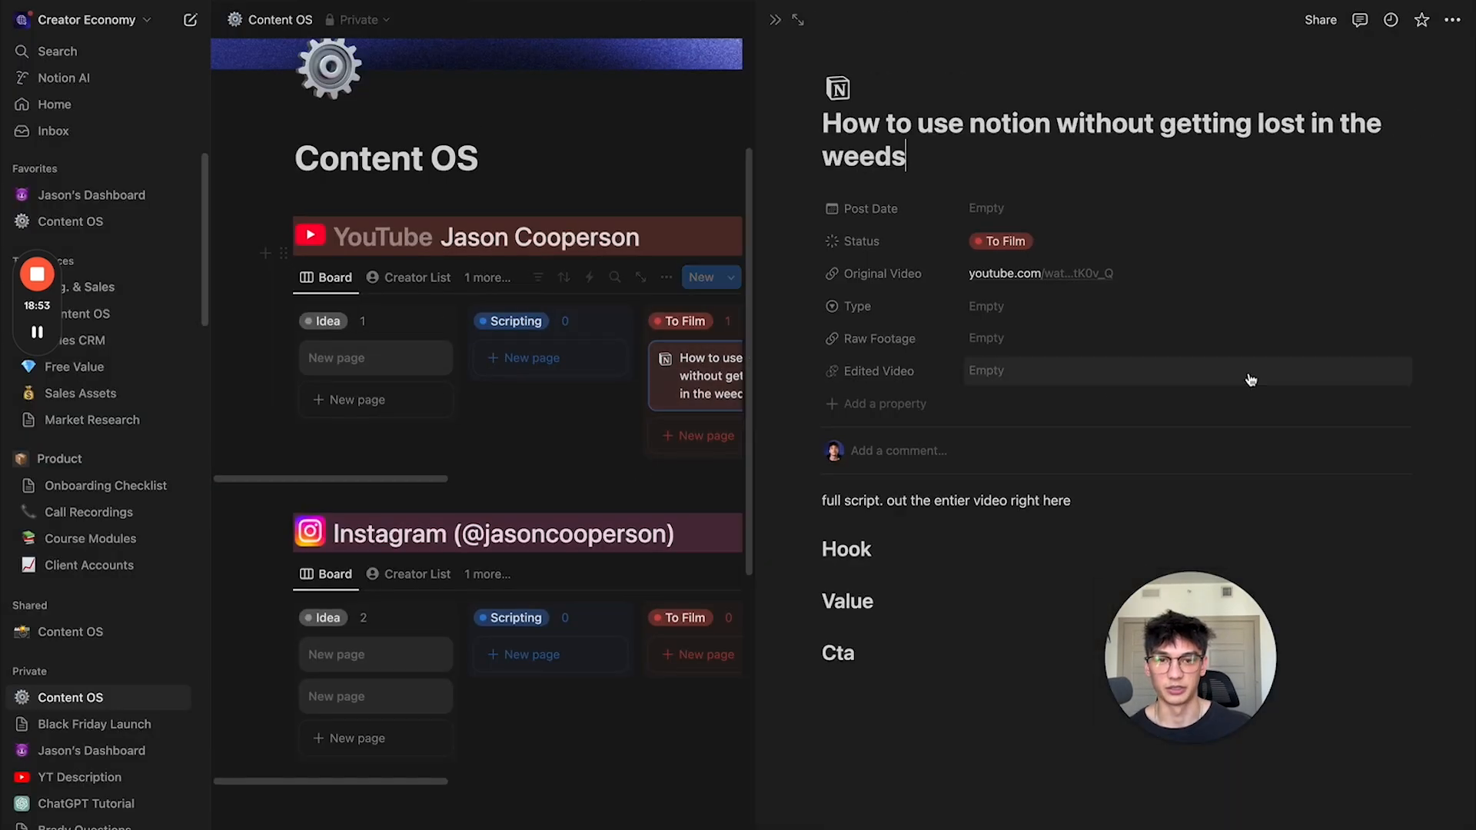
pyautogui.press('super+v')
pyautogui.press('Return')
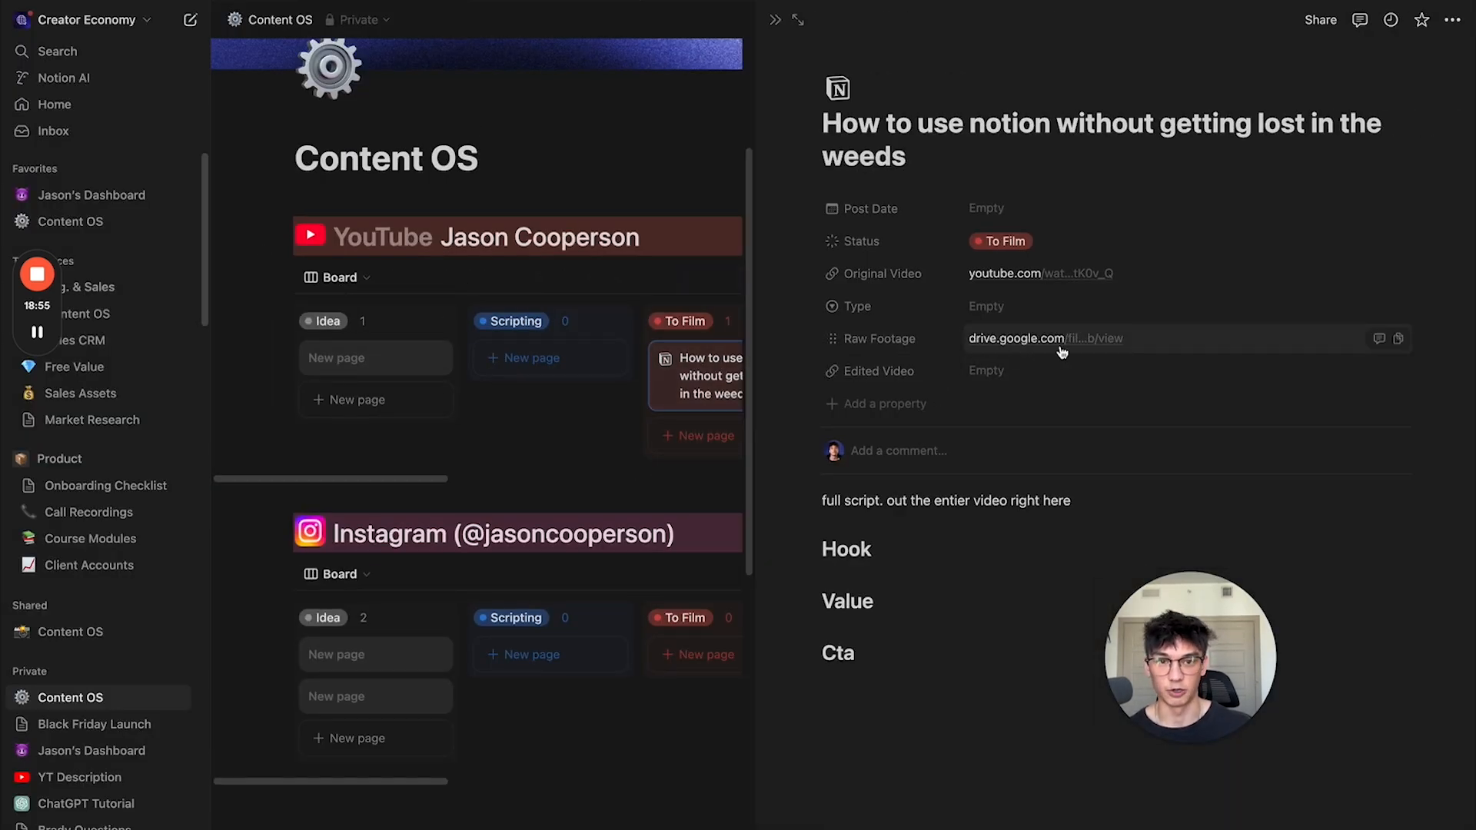
pyautogui.click(774, 19)
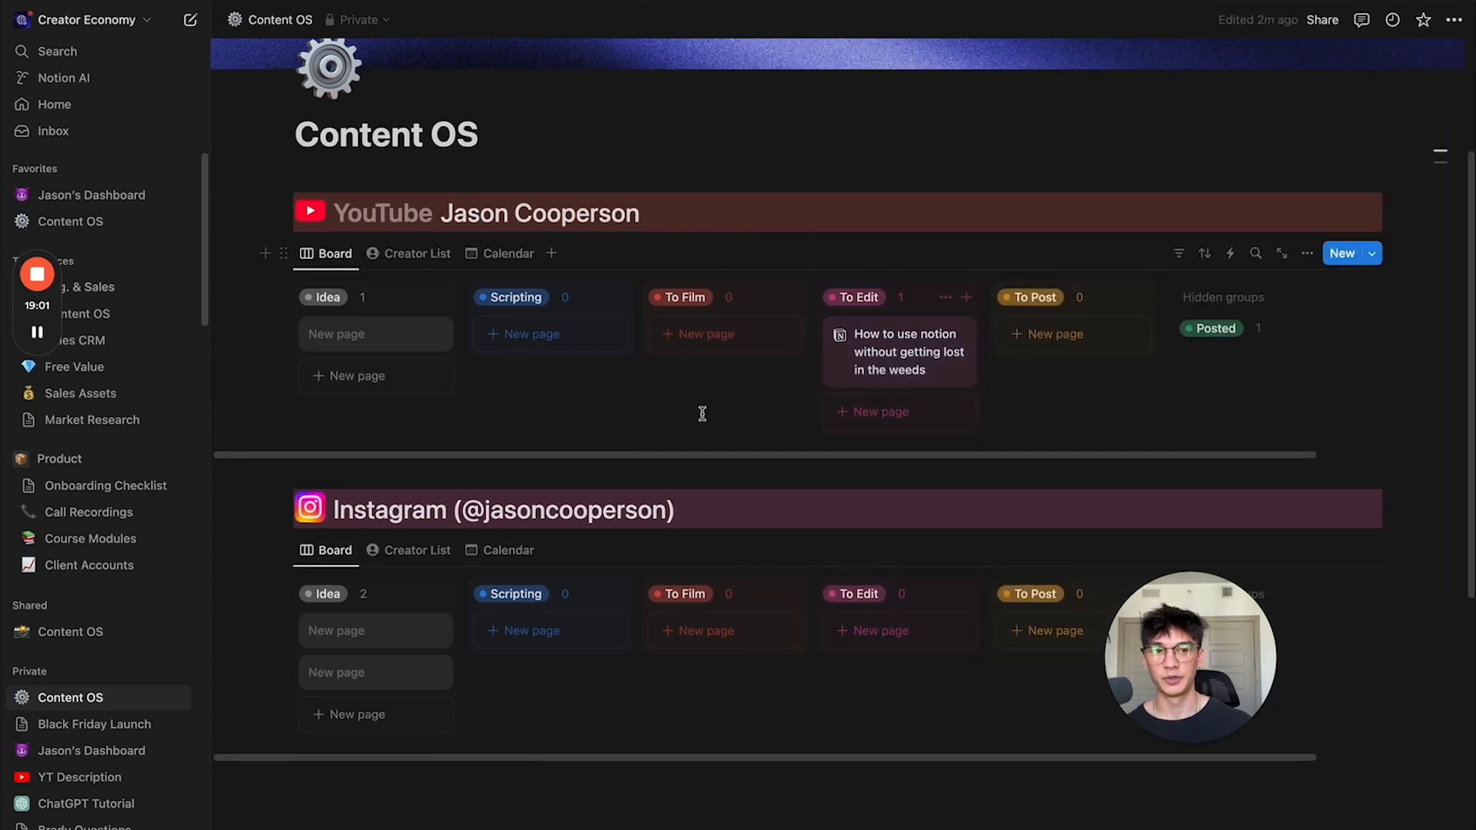
# Step: Look up a guest contact by first name in the Content OS page's invitation list, and close the sharing options
pyautogui.scroll(3, 702, 414)
pyautogui.click(1321, 19)
pyautogui.click(1164, 98)
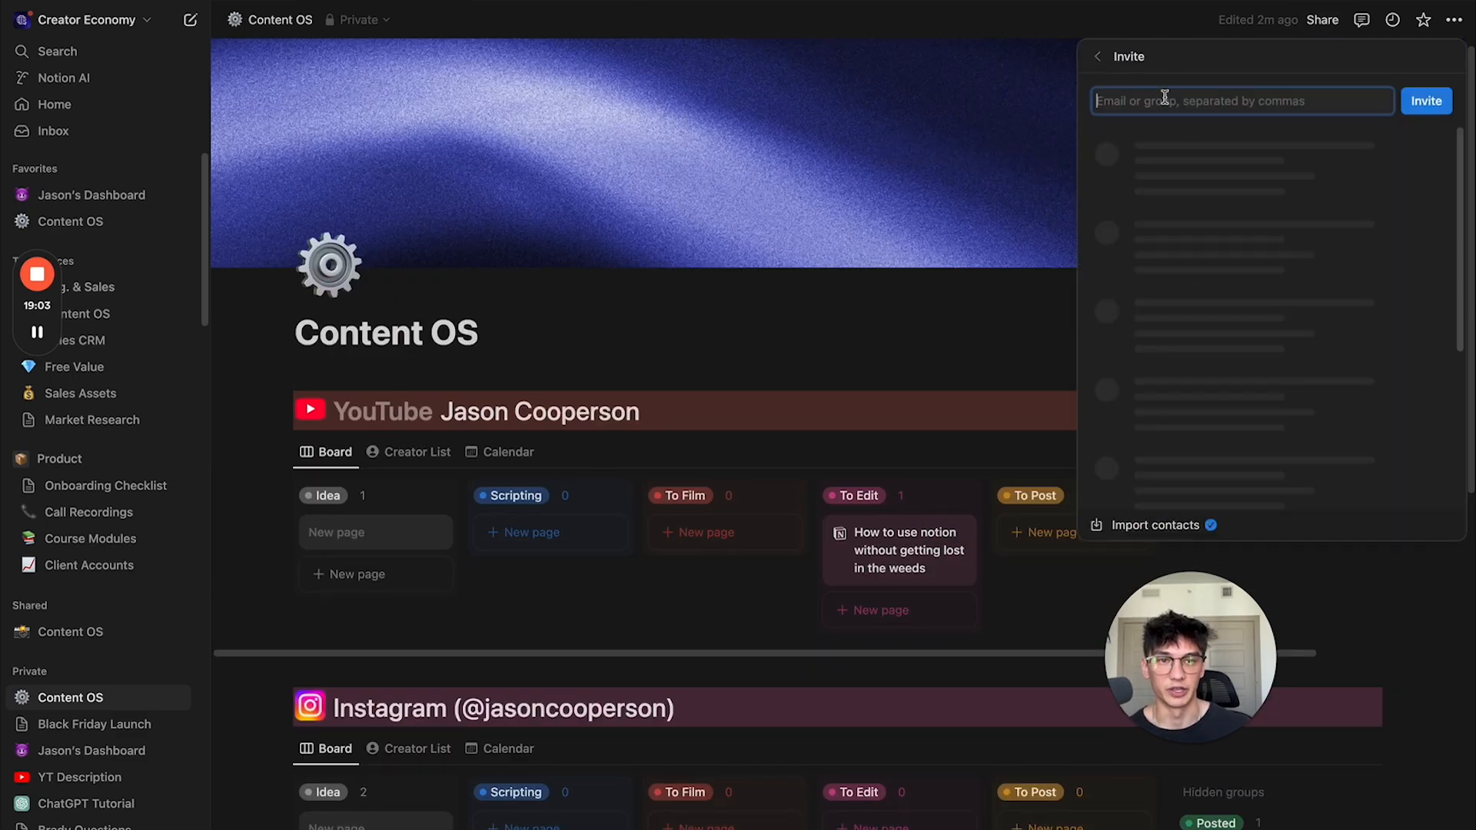
pyautogui.write('ignacio')
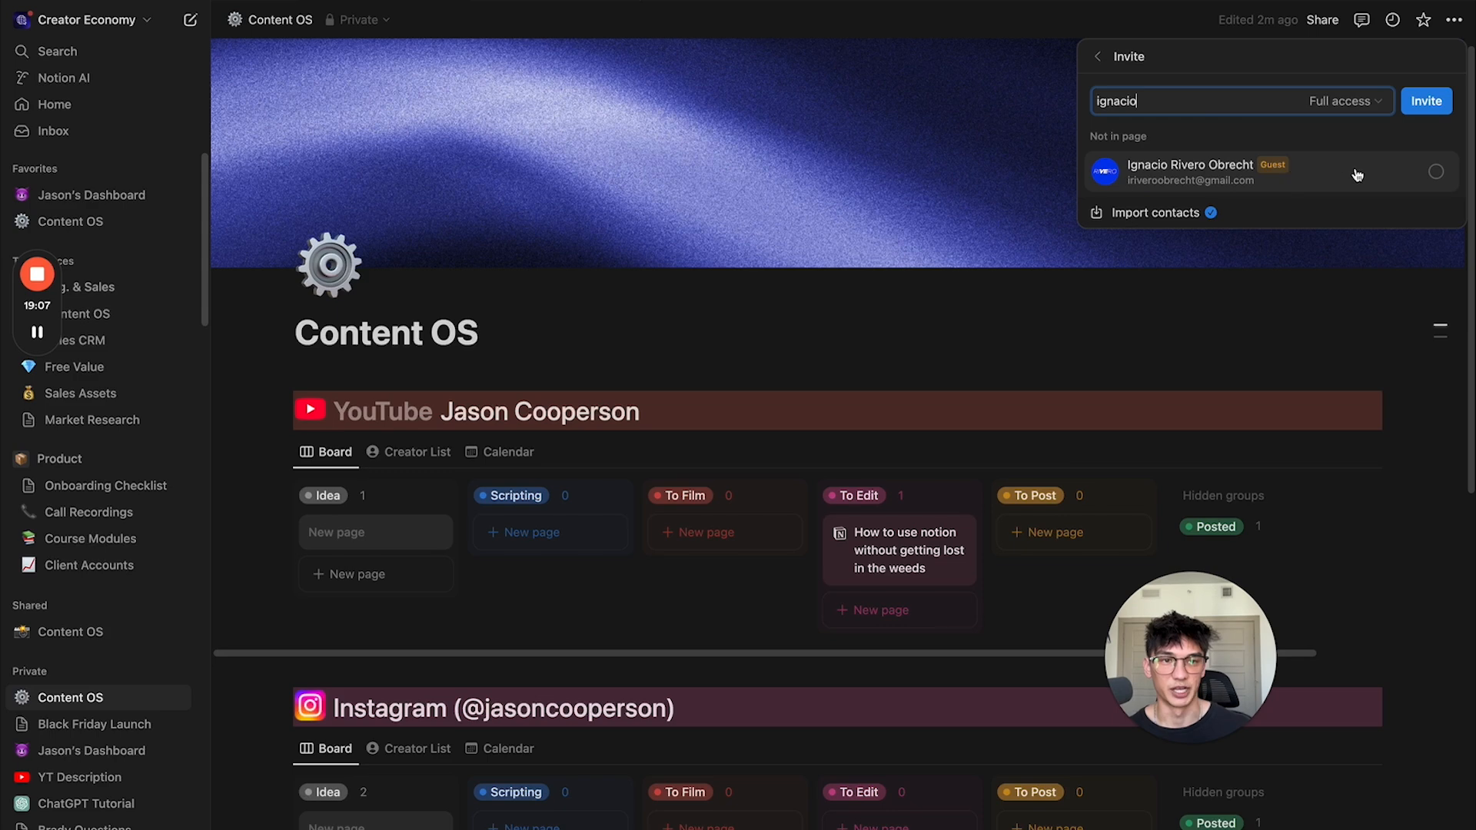
pyautogui.click(1020, 340)
pyautogui.scroll(-5, 932, 300)
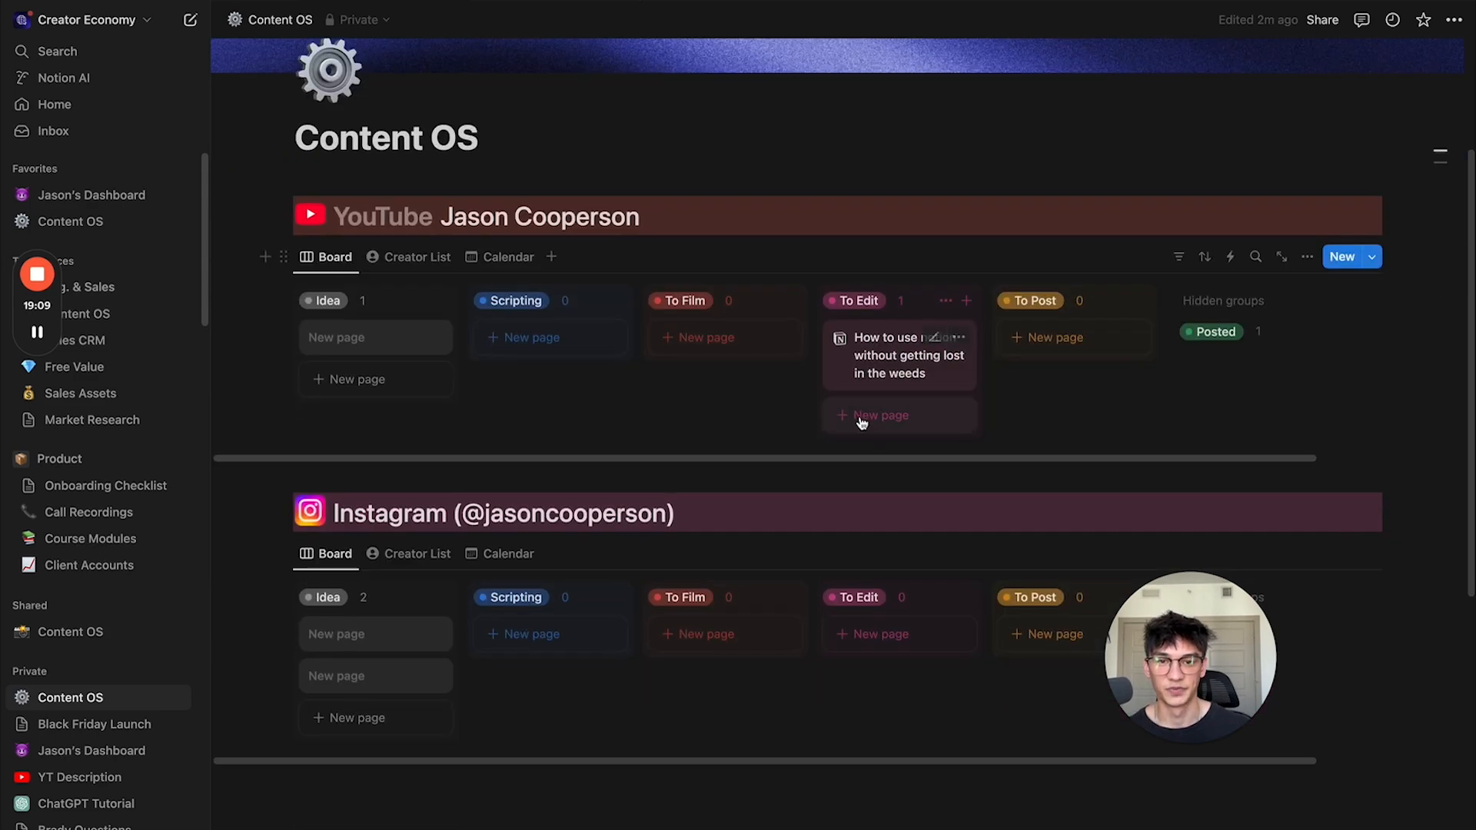
# Step: Open the video card in To Edit, go over its script and Raw Footage link as an editor would, and return to the card
pyautogui.click(891, 367)
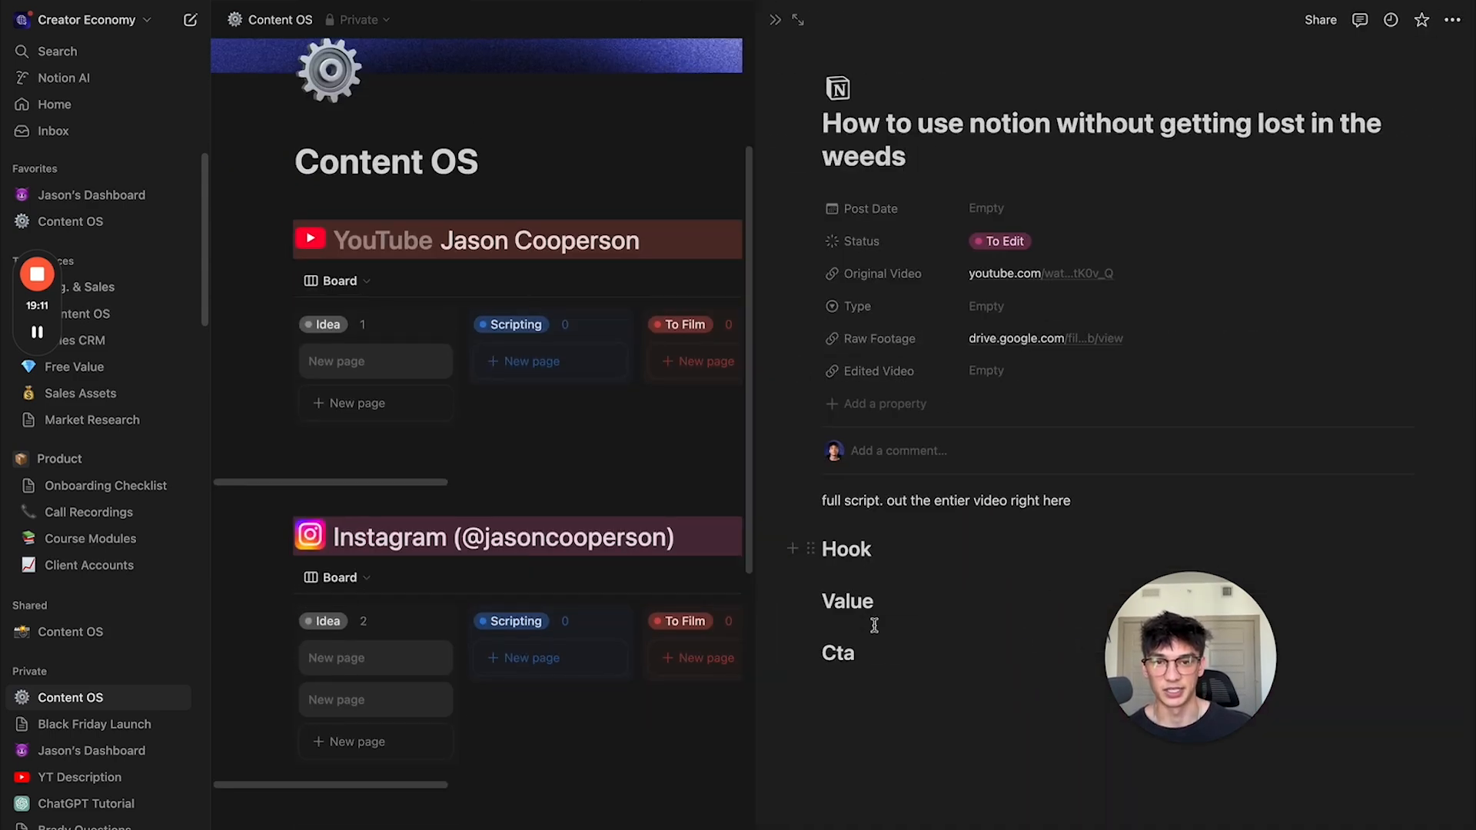
pyautogui.moveTo(849, 500); pyautogui.dragTo(1021, 739)
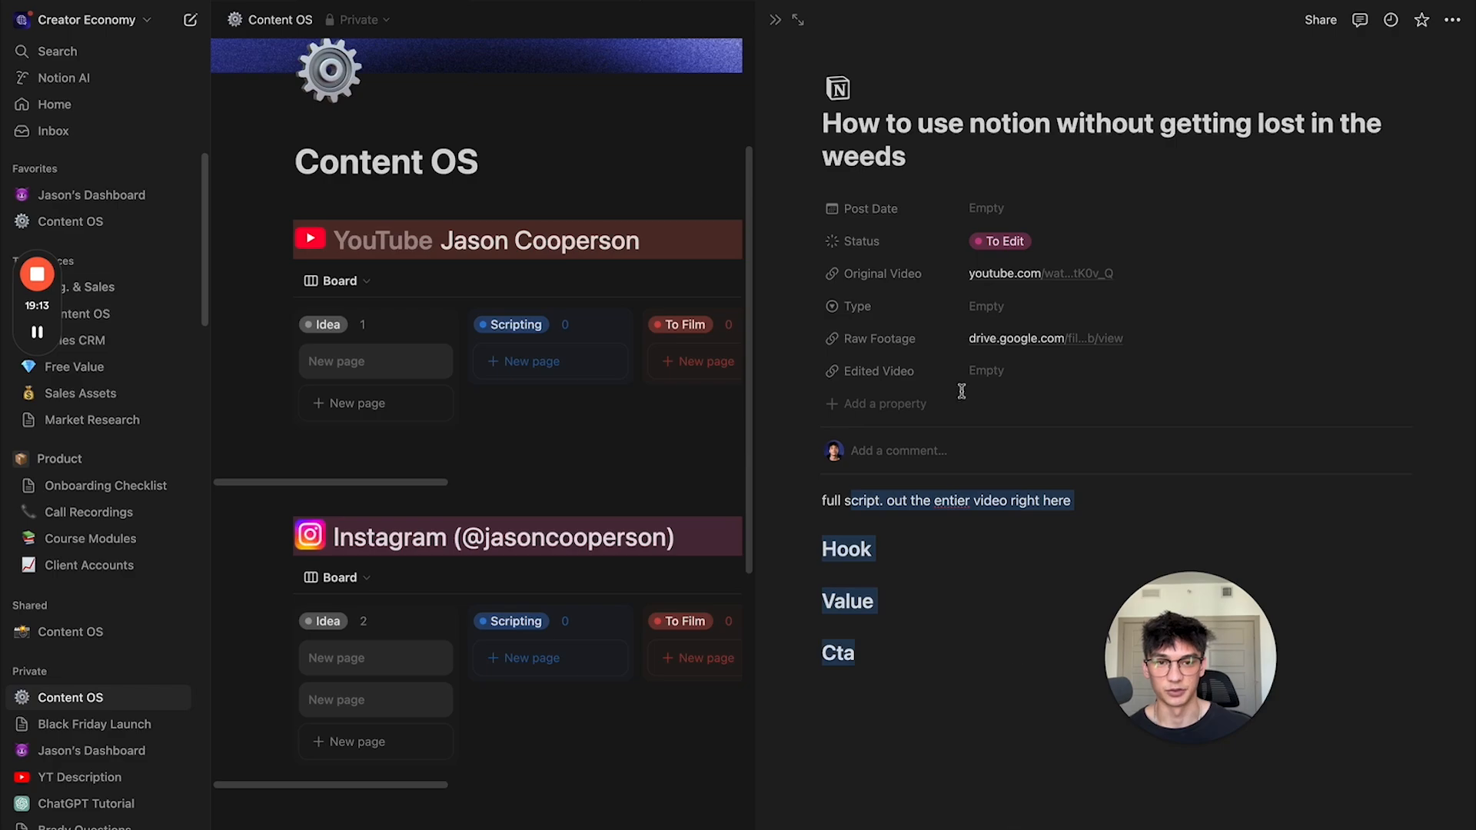
pyautogui.click(1011, 339)
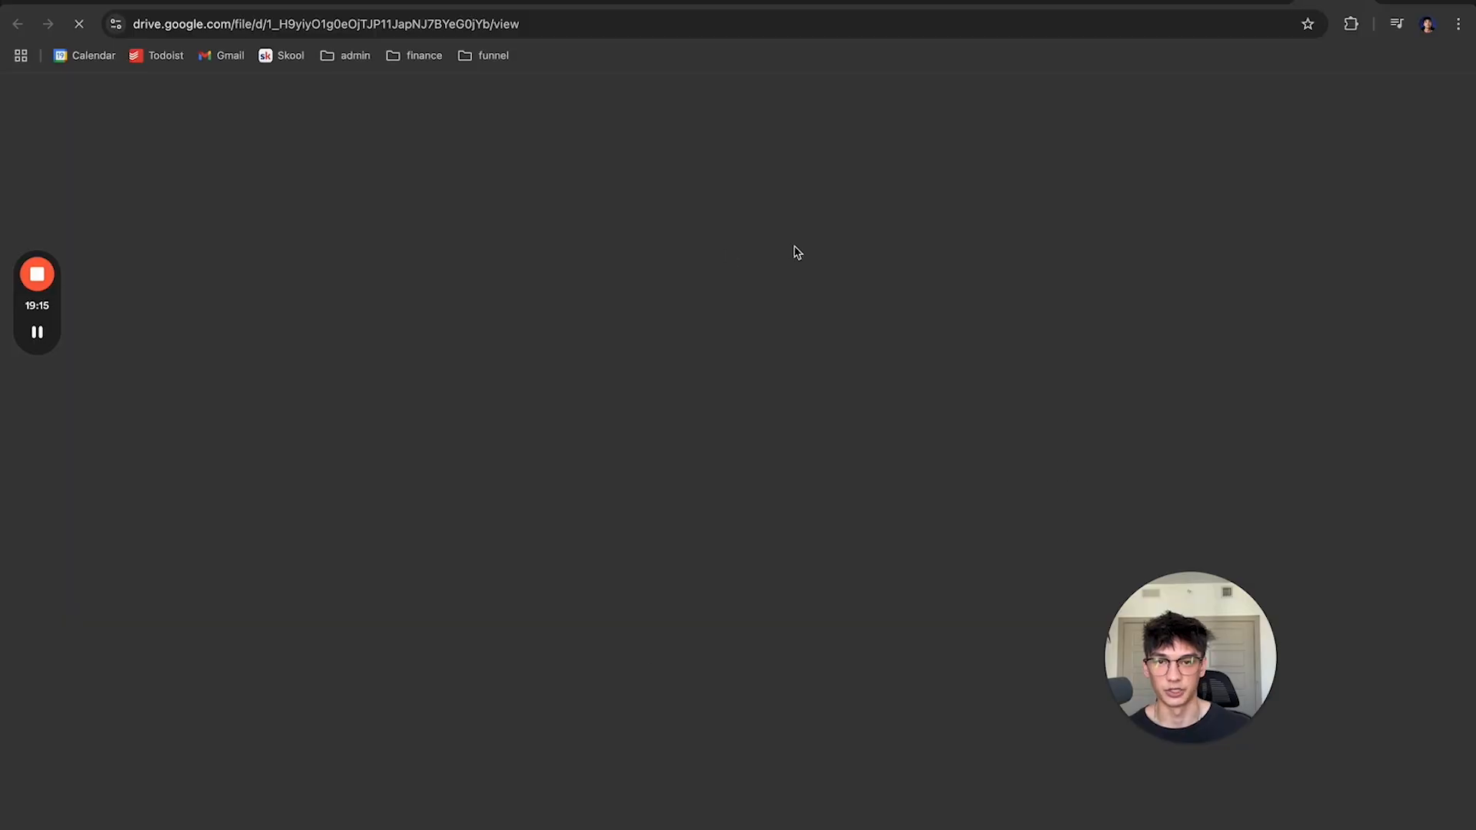
pyautogui.press('super+Tab')
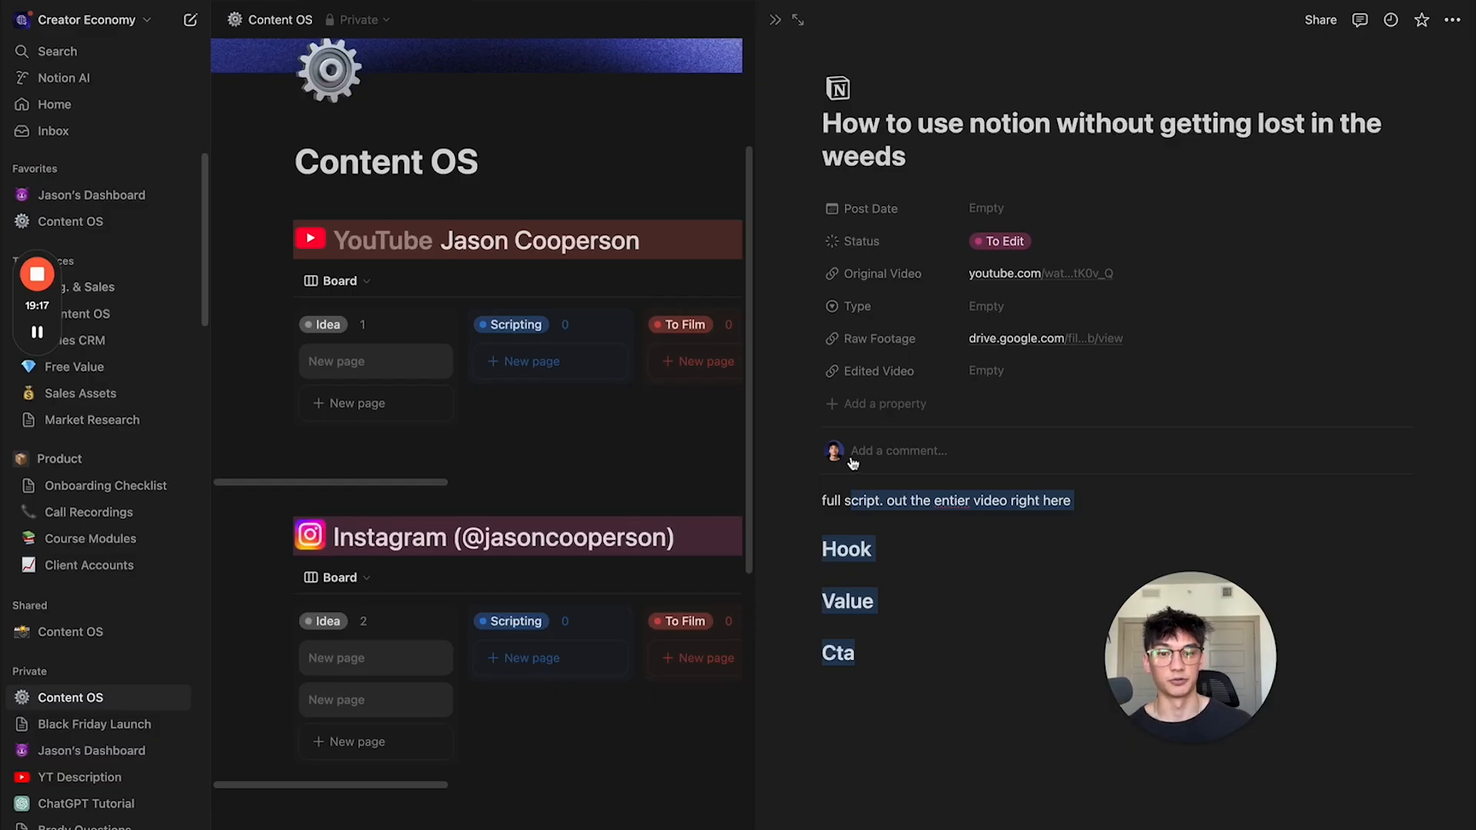
pyautogui.click(894, 504)
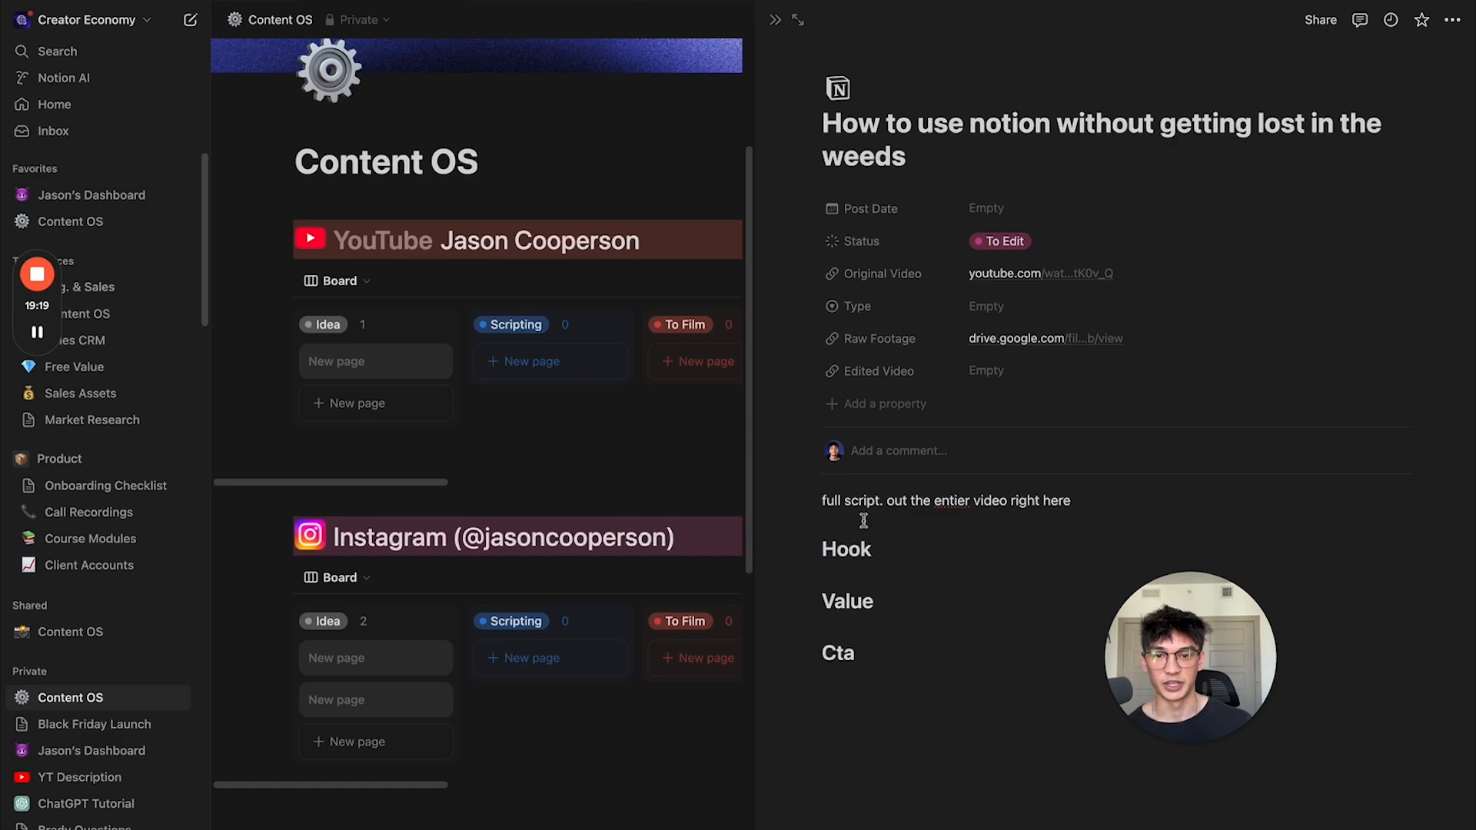
# Step: Switch to the browser, jump to the start of [Fix] I used ChatGPT to go VIRAL.mp4 and copy its Google Drive link
pyautogui.press('super+Tab')
pyautogui.click(839, 2)
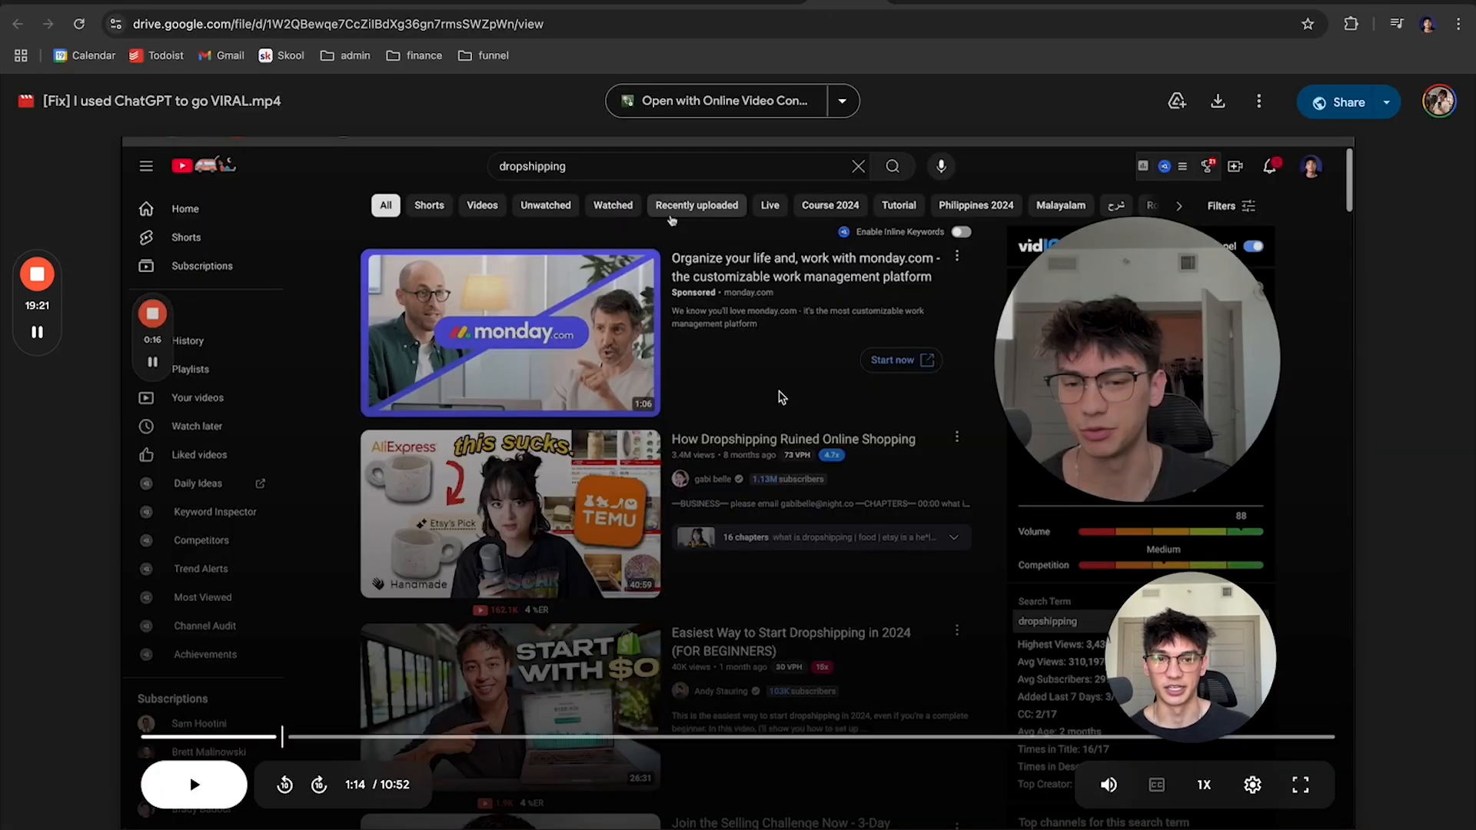
pyautogui.click(148, 736)
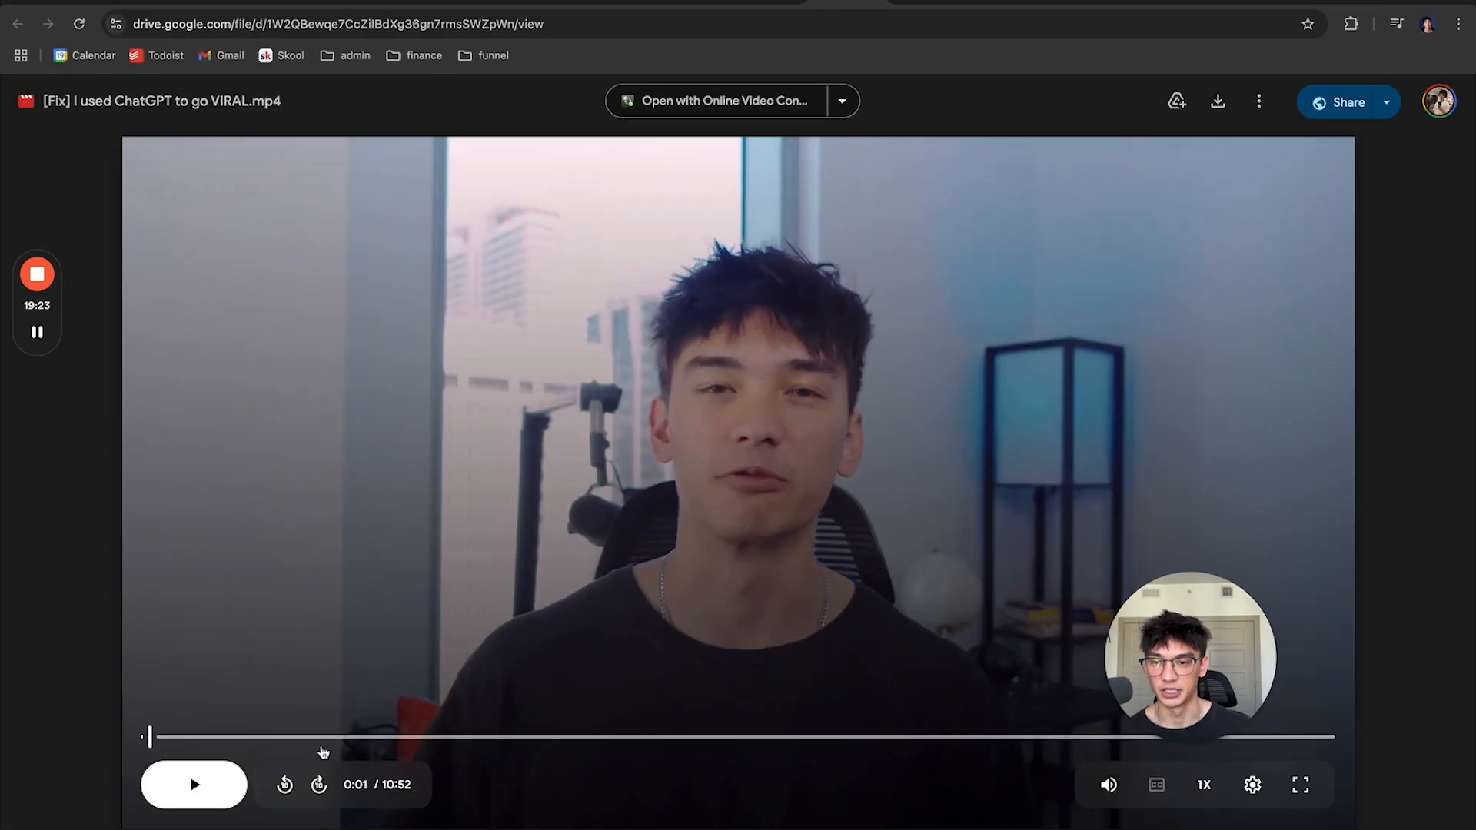
pyautogui.press('super+l')
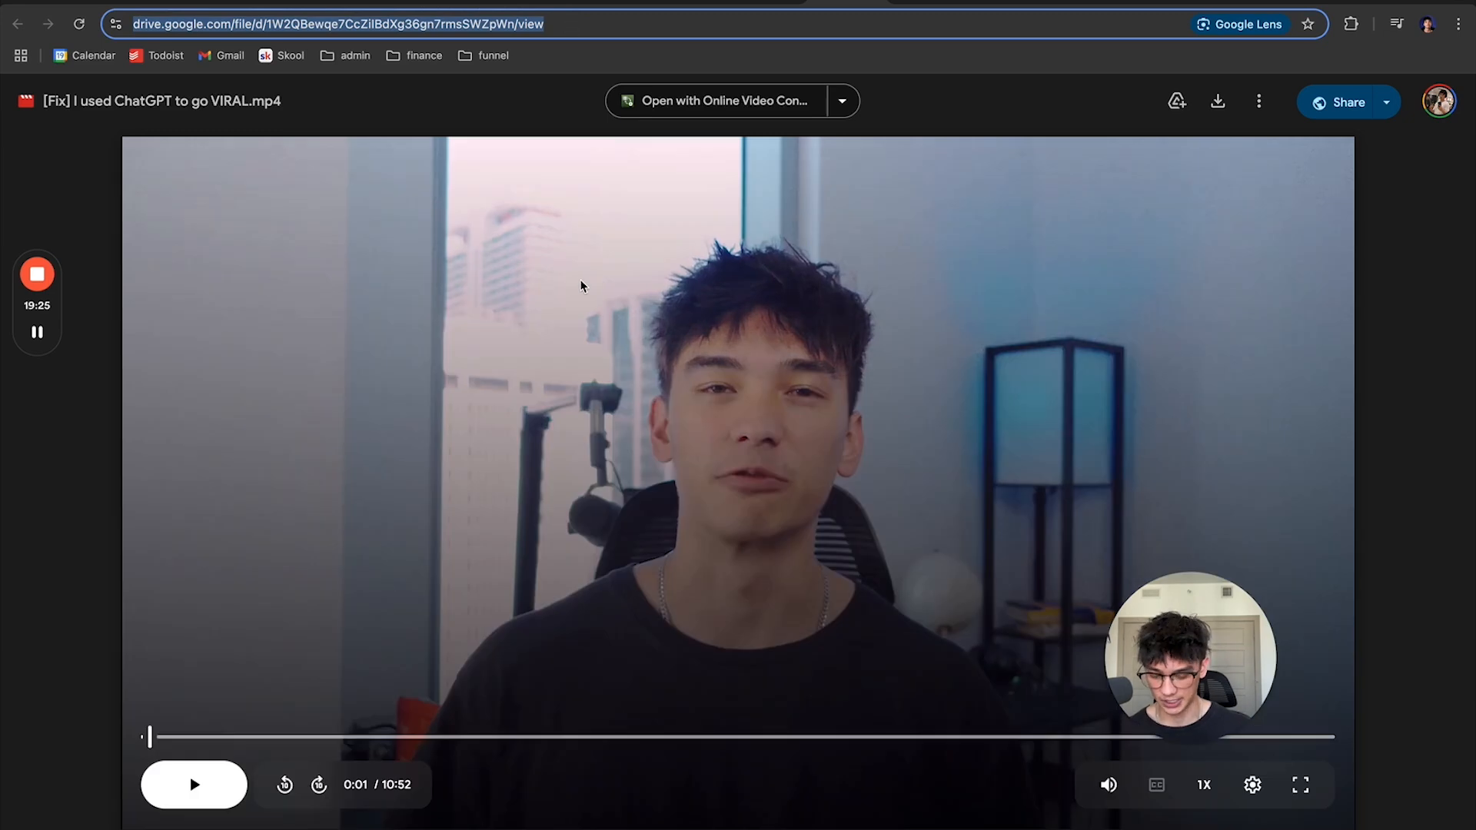
pyautogui.press('BackSpace')
# Step: Paste the Drive link into the Notion card's Edited Video property, close the card and move it to To Post
pyautogui.press('super+Tab')
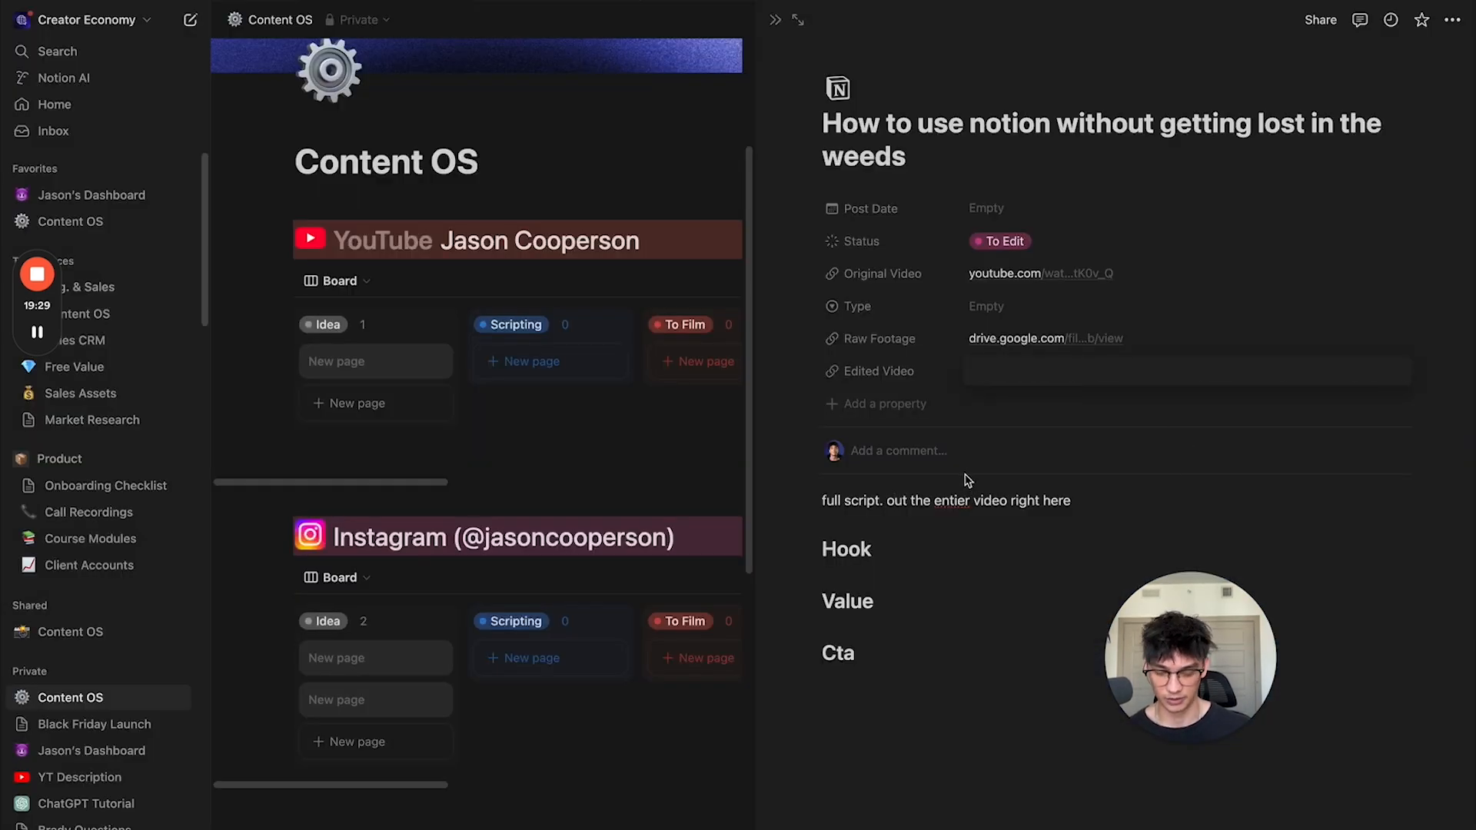
pyautogui.hotkey('ctrl', 'v')
pyautogui.press('Return')
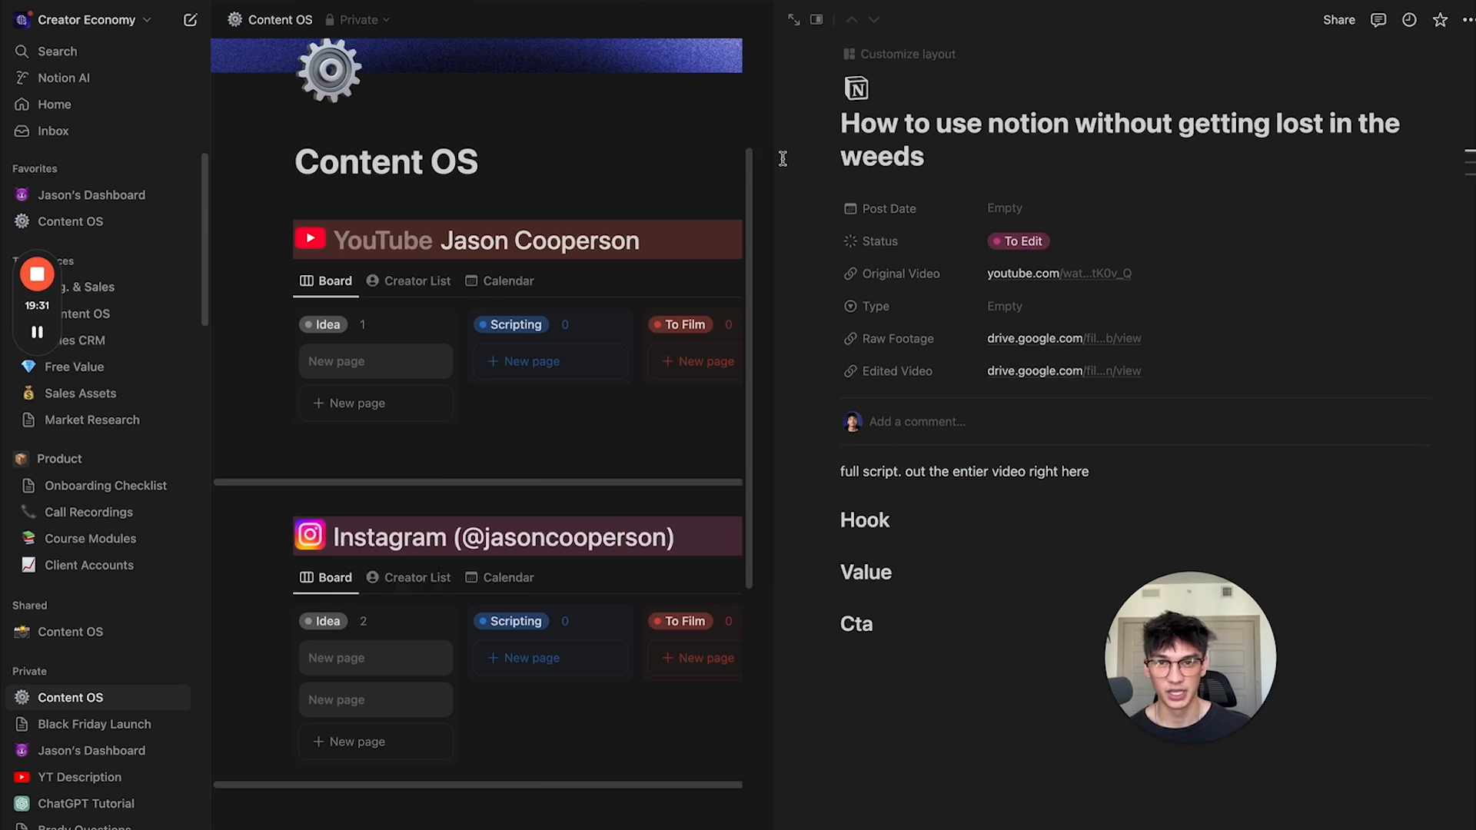
pyautogui.moveTo(879, 362); pyautogui.dragTo(1051, 360)
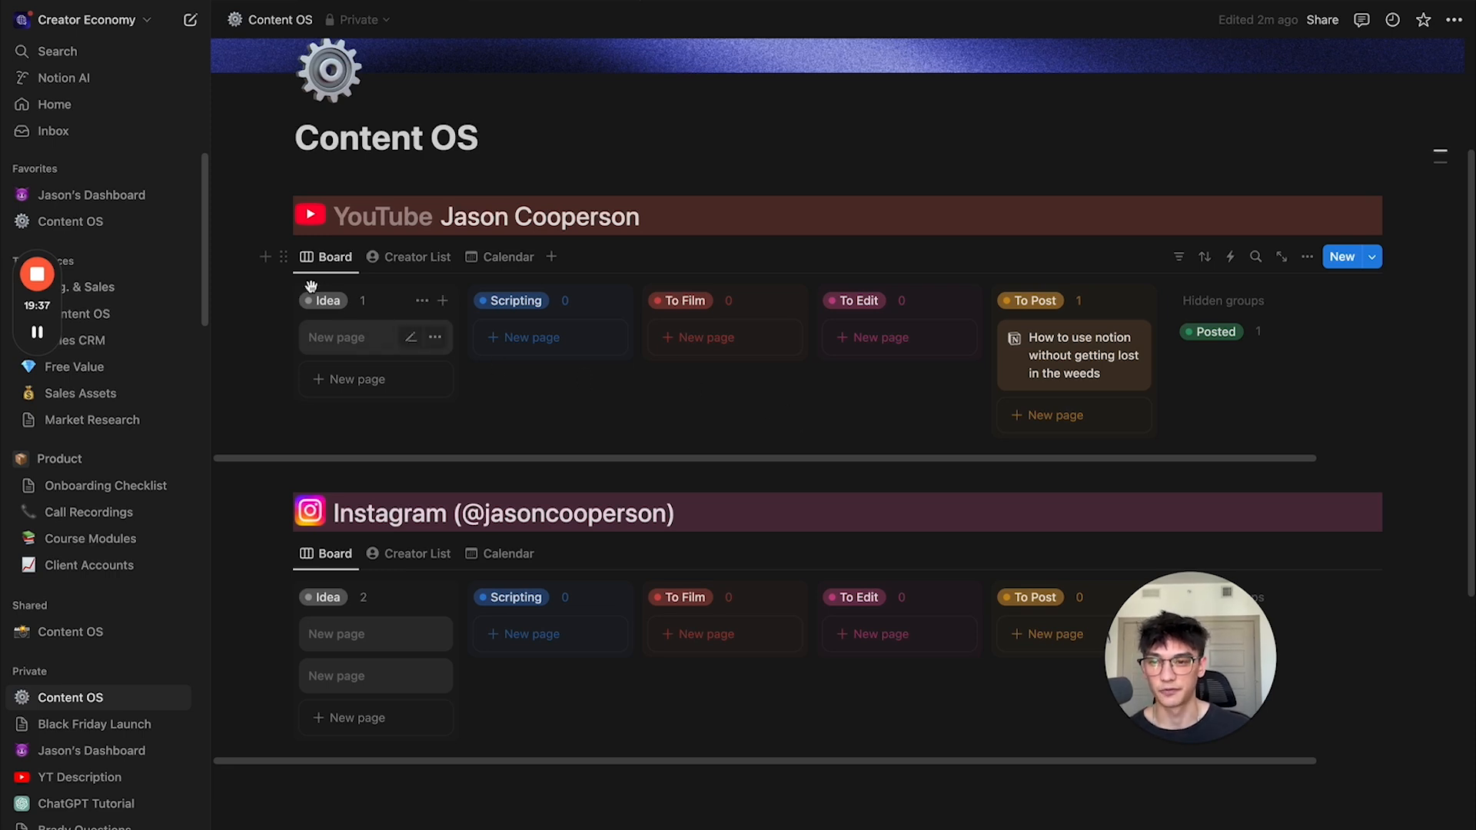
# Step: Edit the YouTube board view's properties to show Edited Video on the cards
pyautogui.click(325, 257)
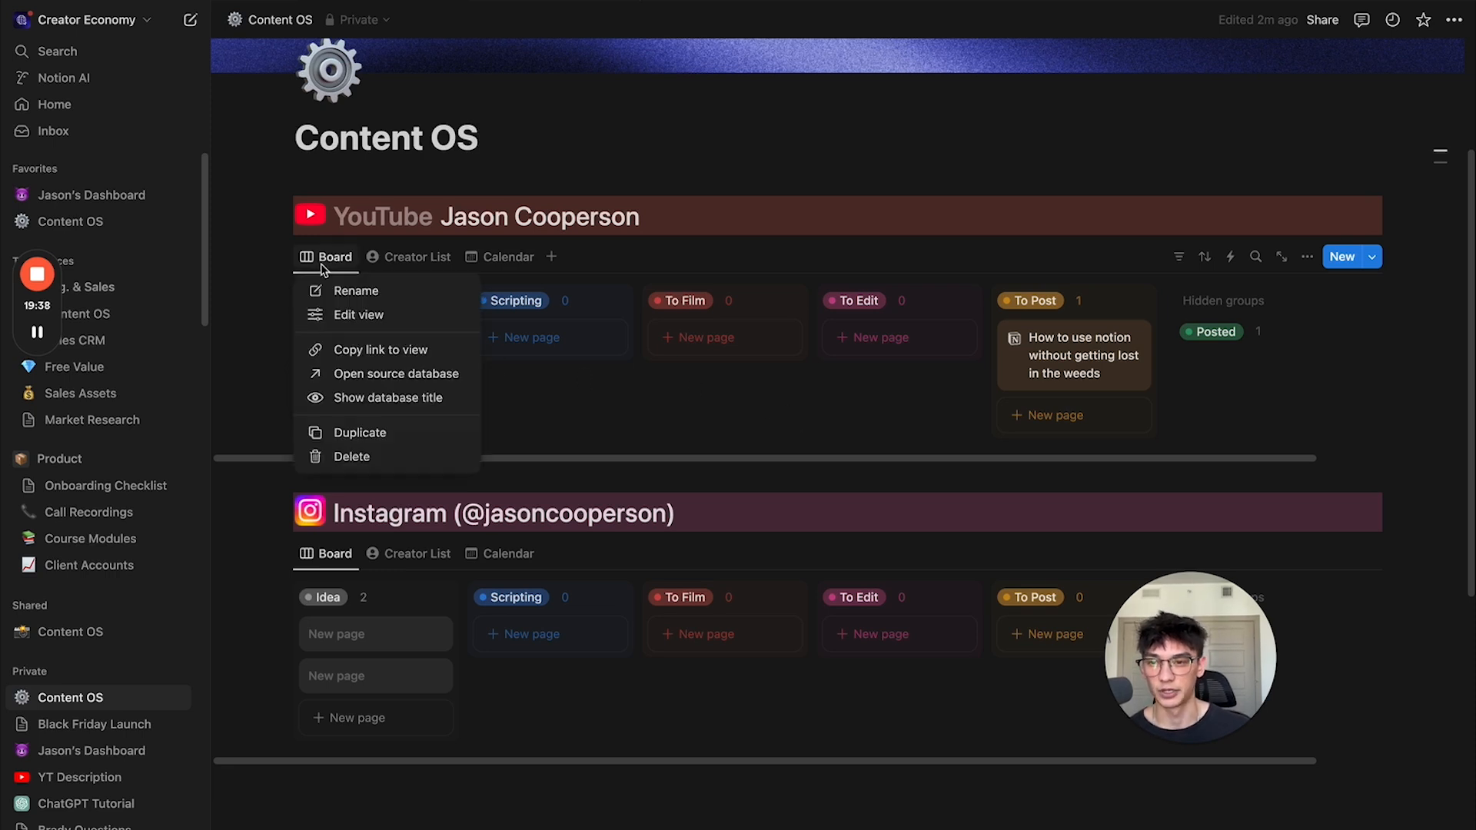
pyautogui.click(368, 317)
pyautogui.click(1361, 415)
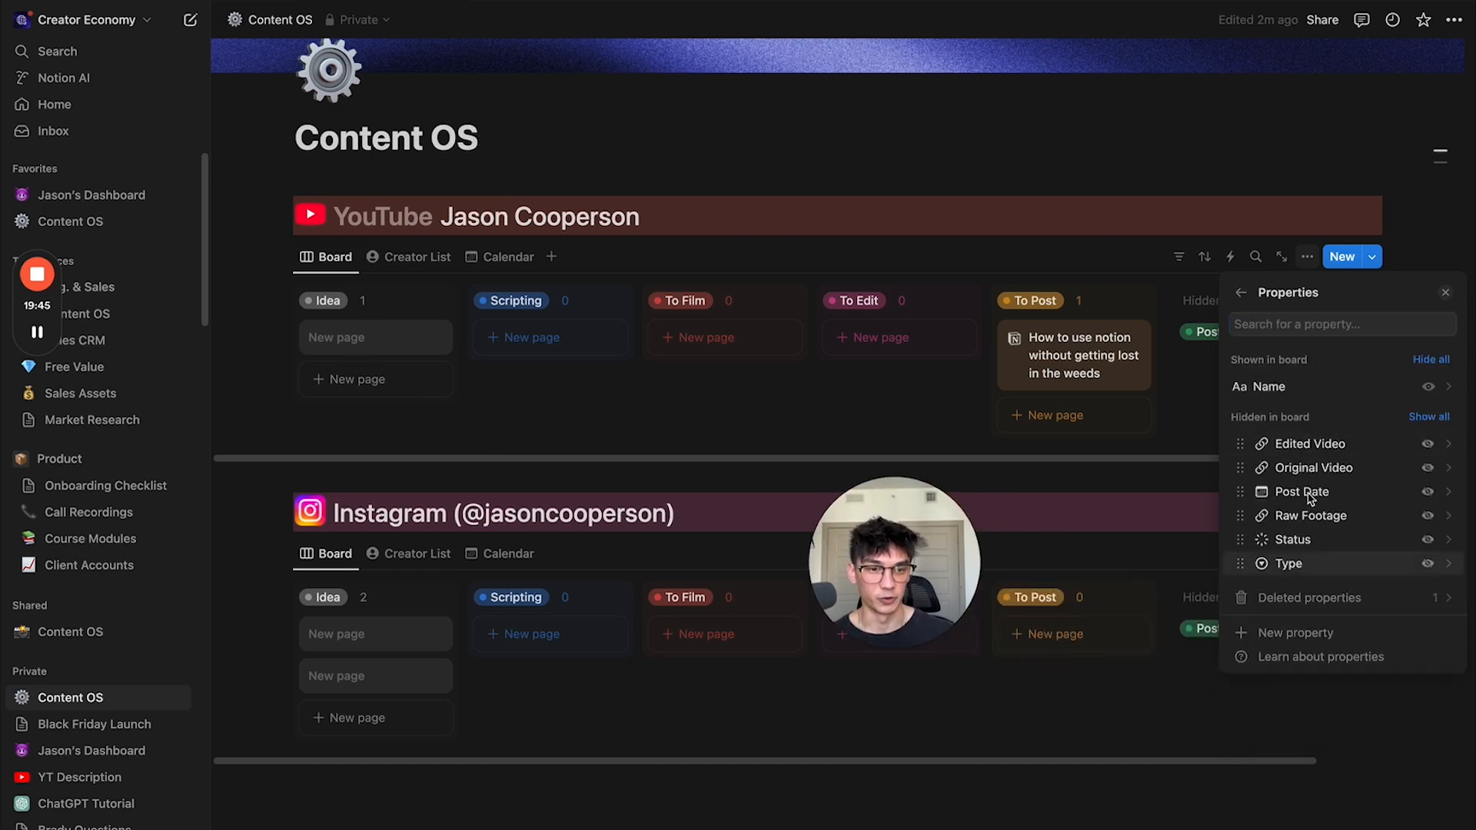
pyautogui.click(1427, 444)
pyautogui.click(867, 411)
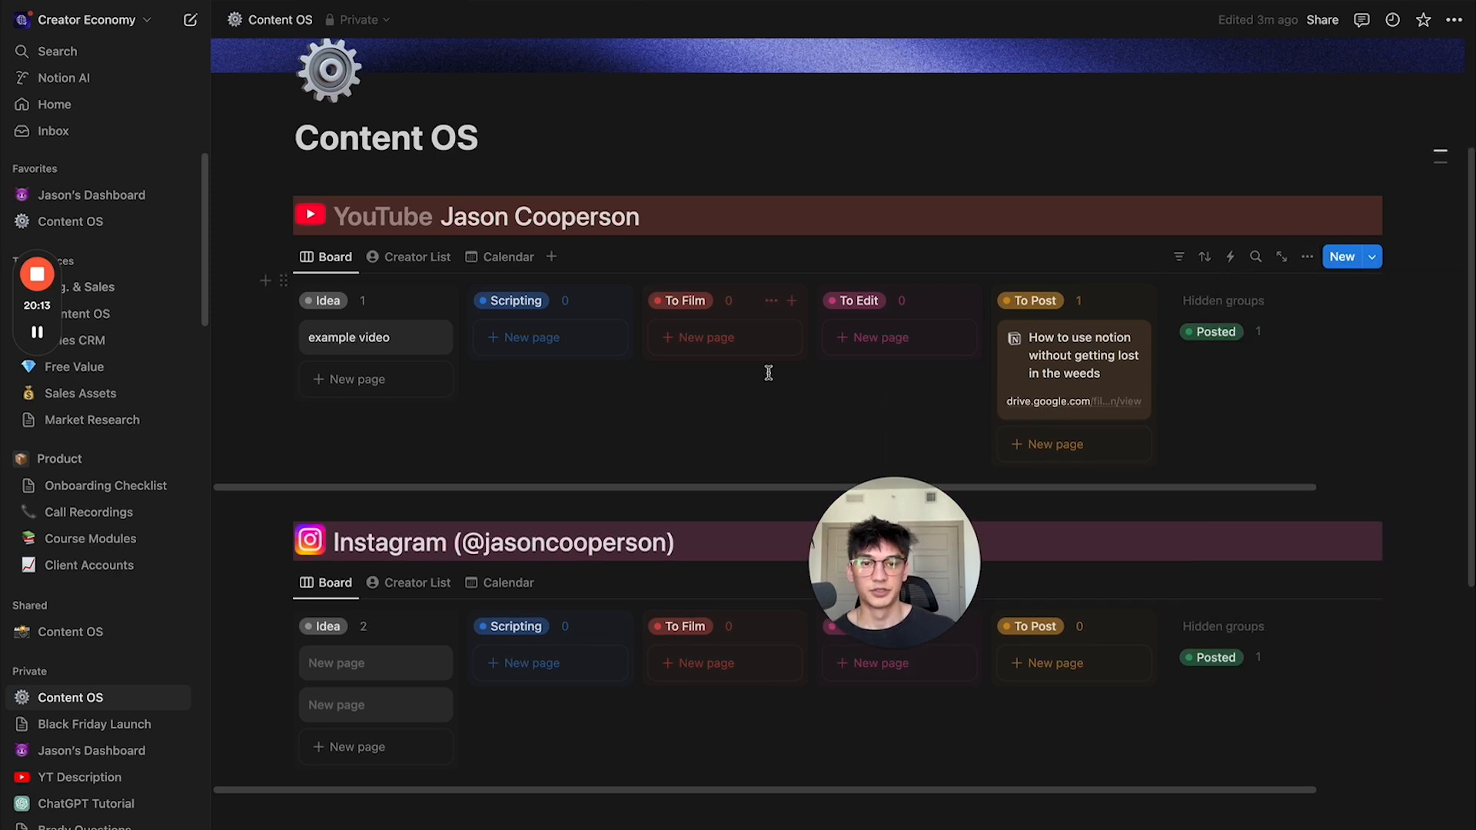
# Step: Open the edited video from the To Post card, return to Notion and add the comment "change this part right here\" to the card
pyautogui.click(1067, 406)
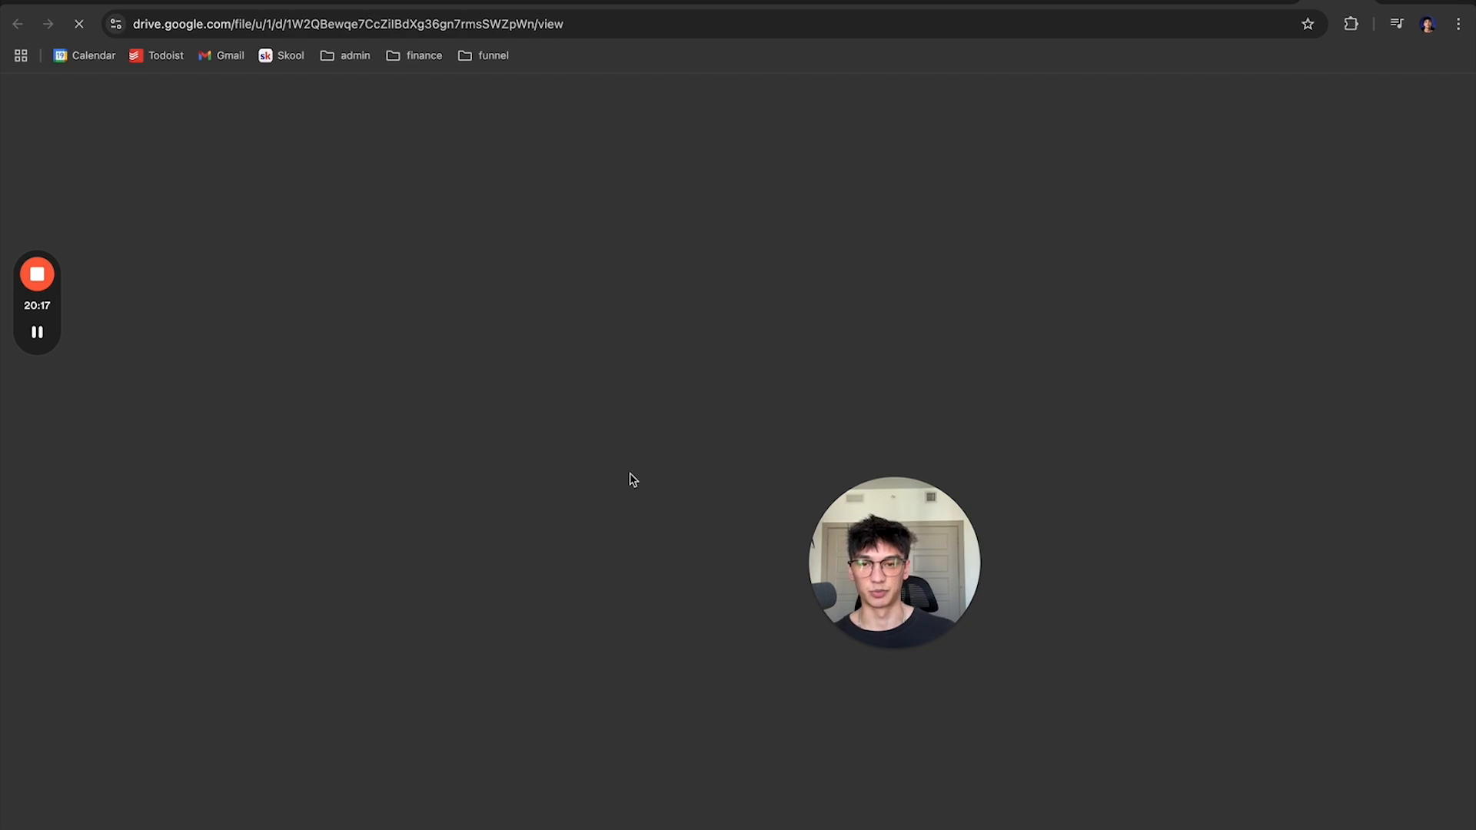
pyautogui.press('super+Tab')
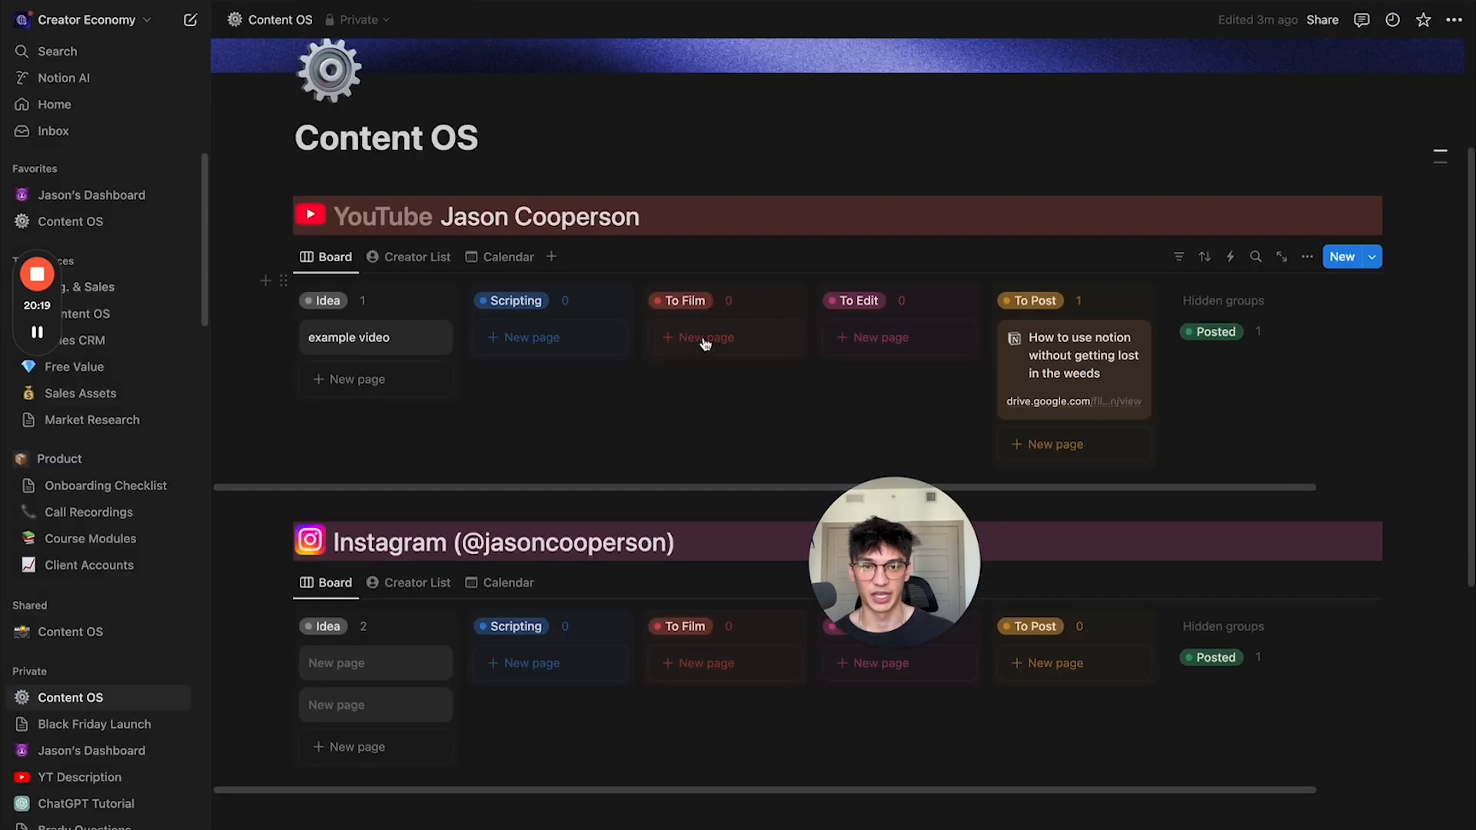
pyautogui.click(1073, 356)
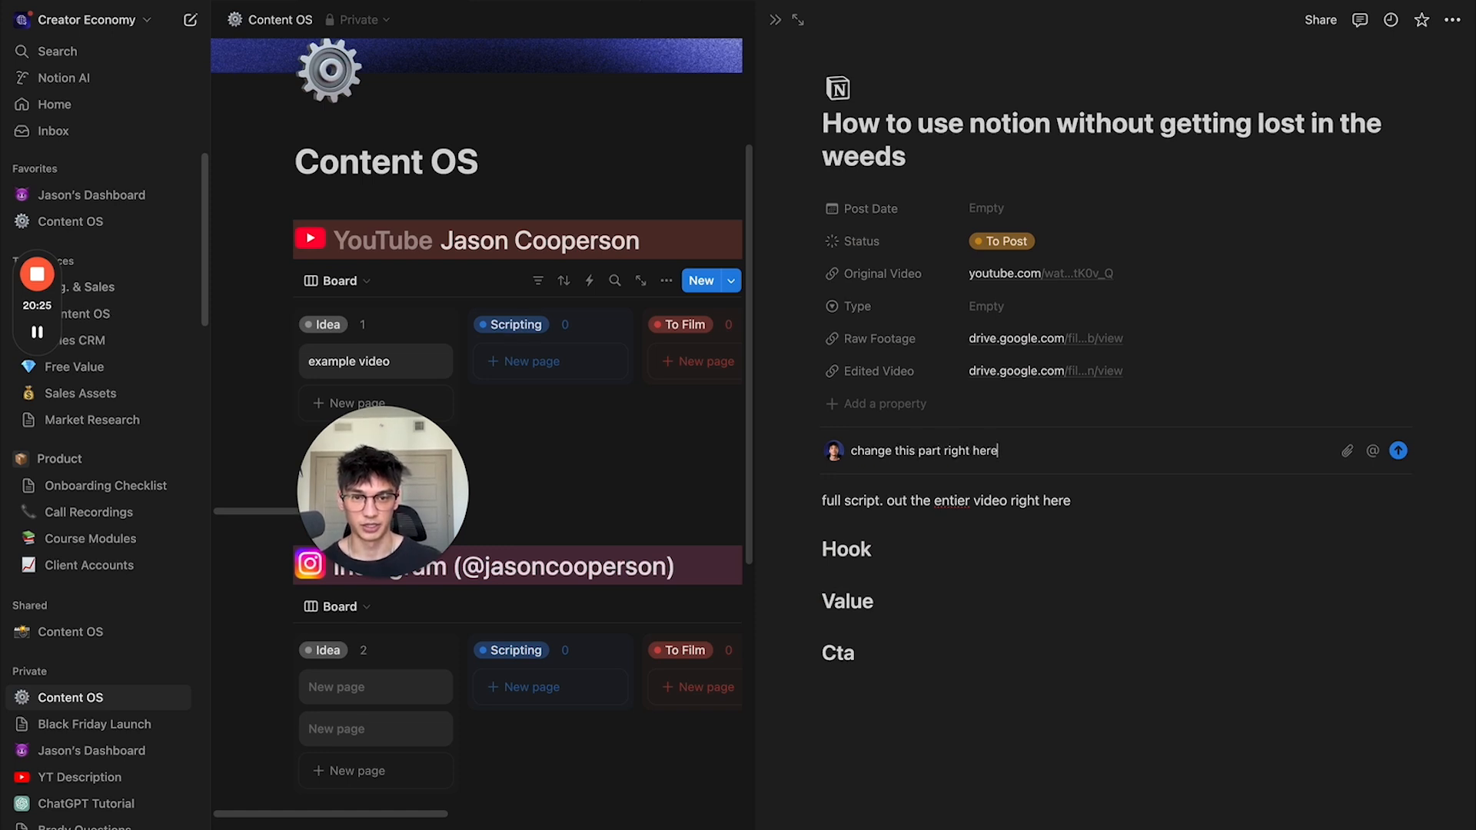
pyautogui.write('\\')
pyautogui.press('Return')
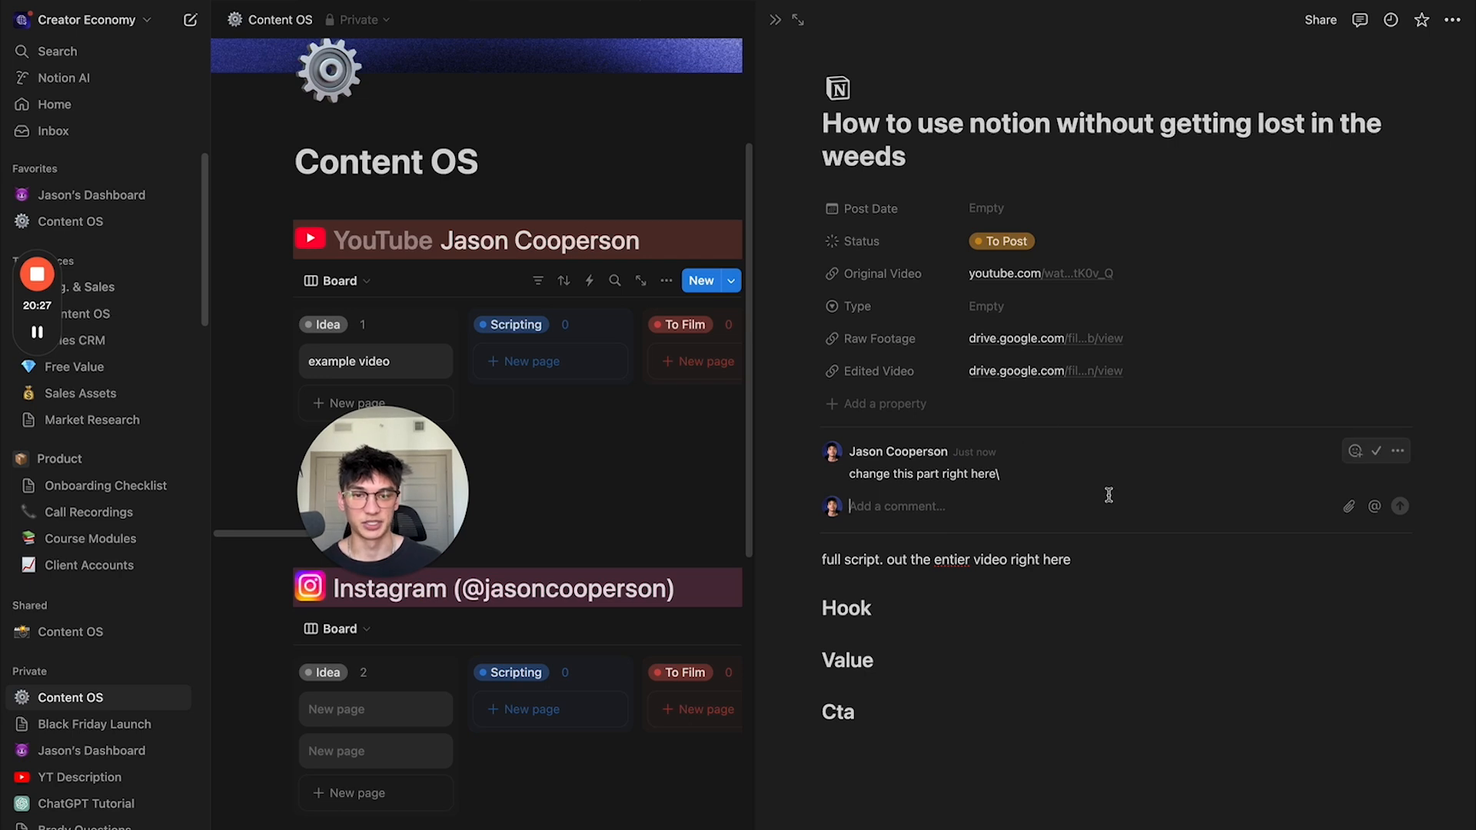
# Step: Move the commented card from To Post back to To Edit on the YouTube board, and return it to To Post
pyautogui.click(774, 19)
pyautogui.moveTo(1014, 346); pyautogui.dragTo(731, 369)
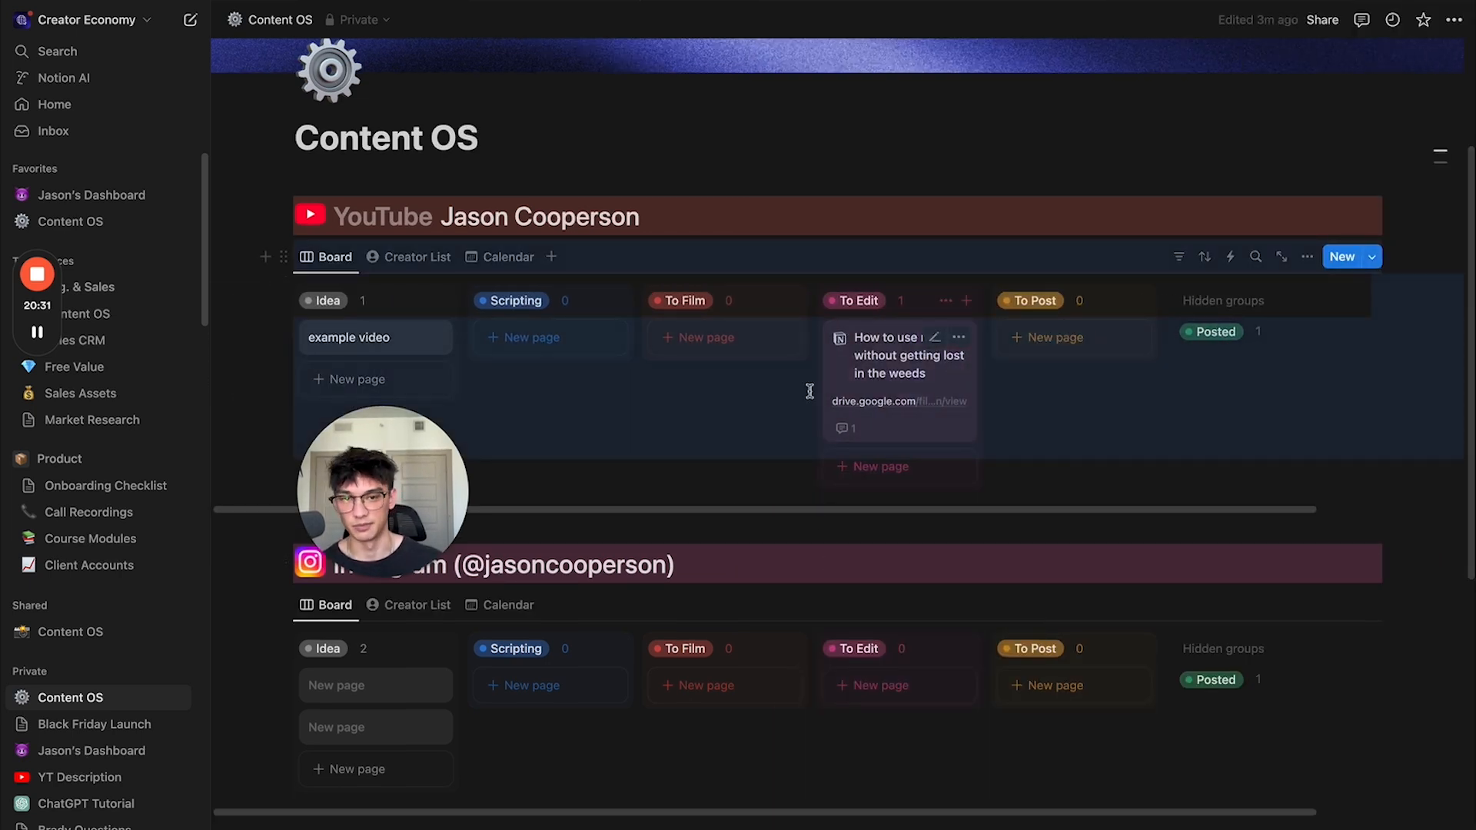
pyautogui.moveTo(889, 393); pyautogui.dragTo(1054, 400)
pyautogui.click(860, 440)
pyautogui.click(971, 430)
# Step: Open the To Post card and set its Post Date to November 20, 2024
pyautogui.click(1022, 415)
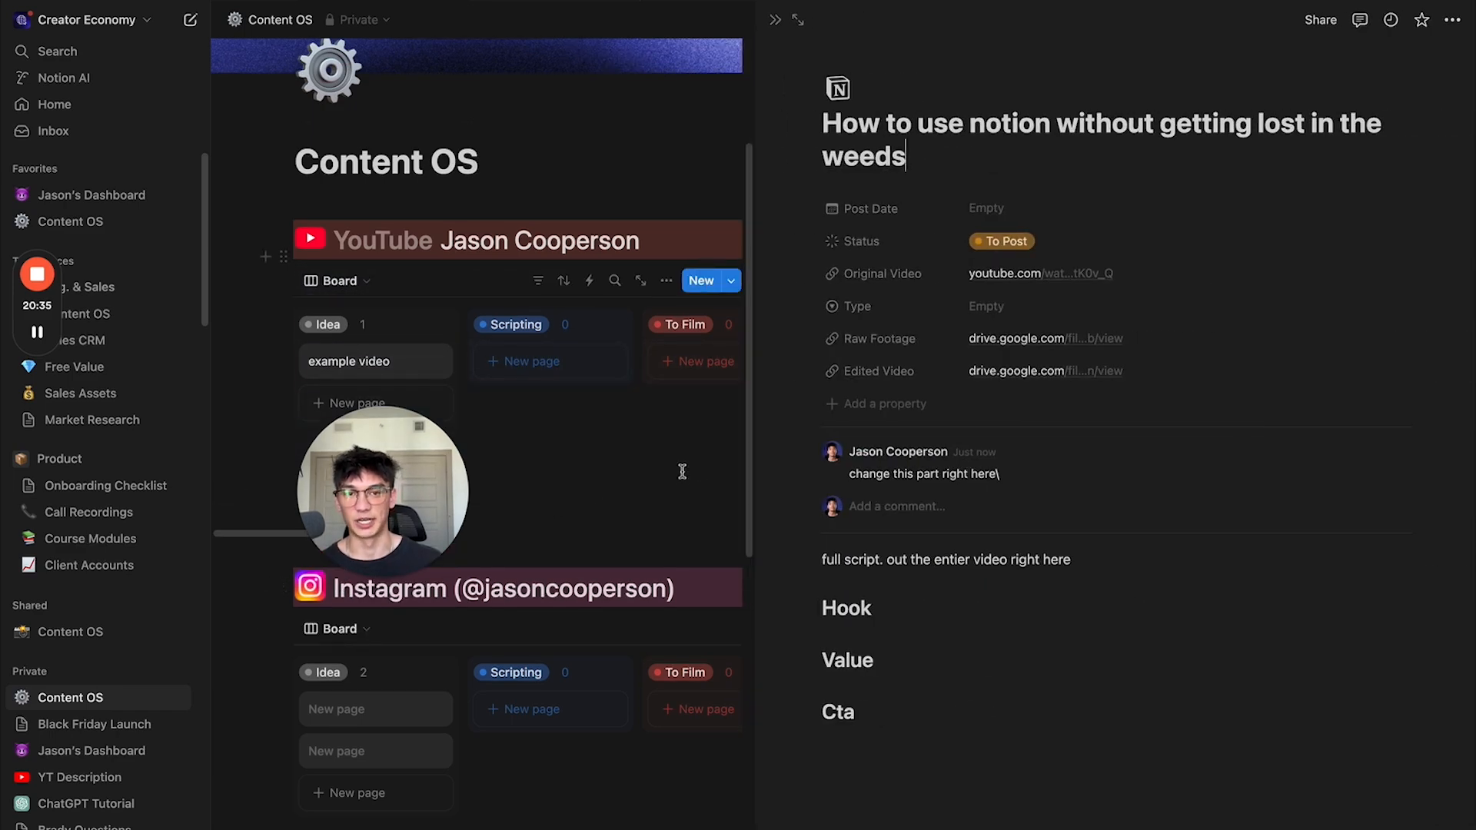
pyautogui.click(991, 212)
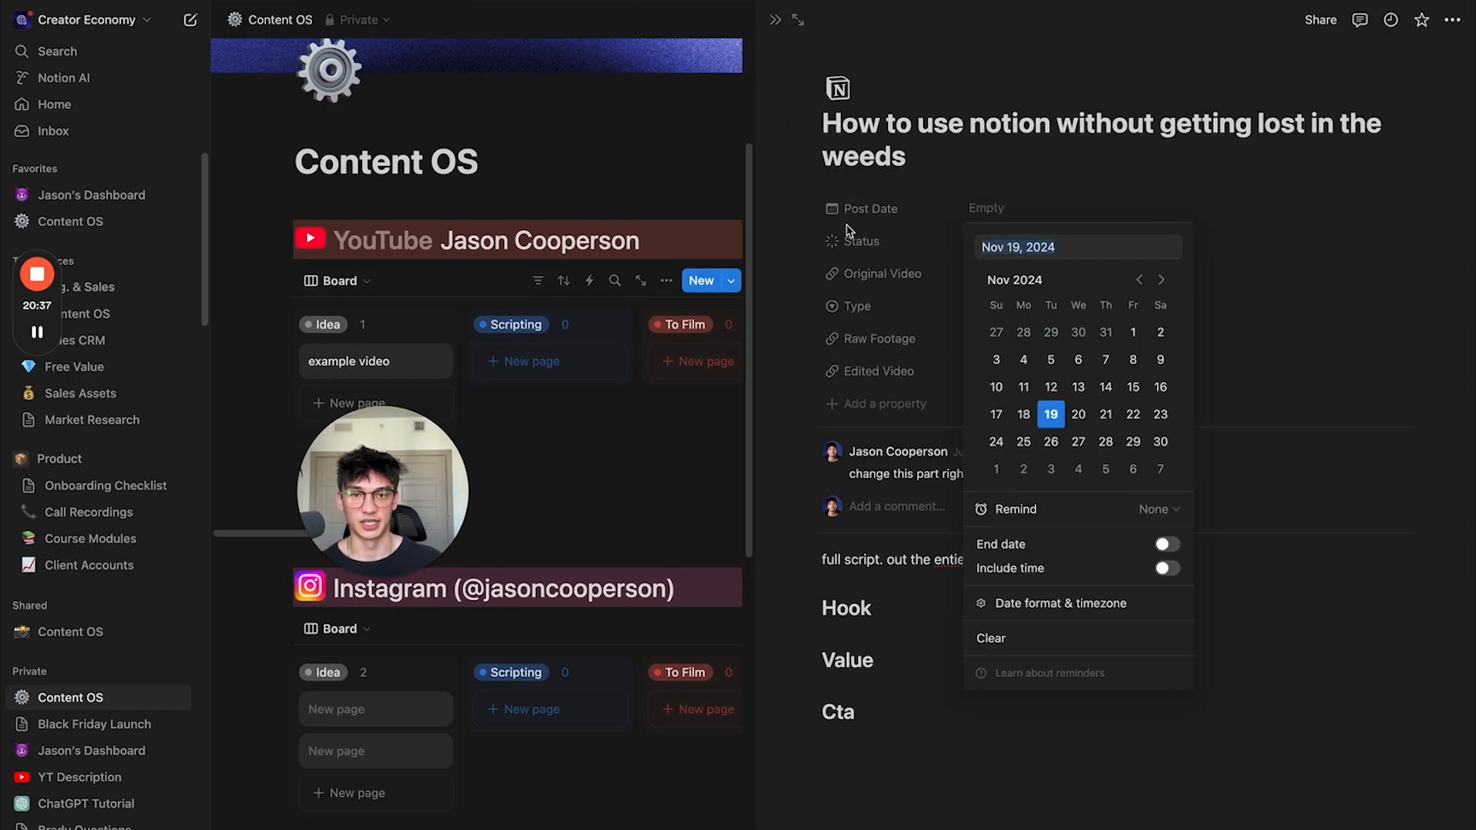
pyautogui.click(1079, 415)
pyautogui.click(889, 243)
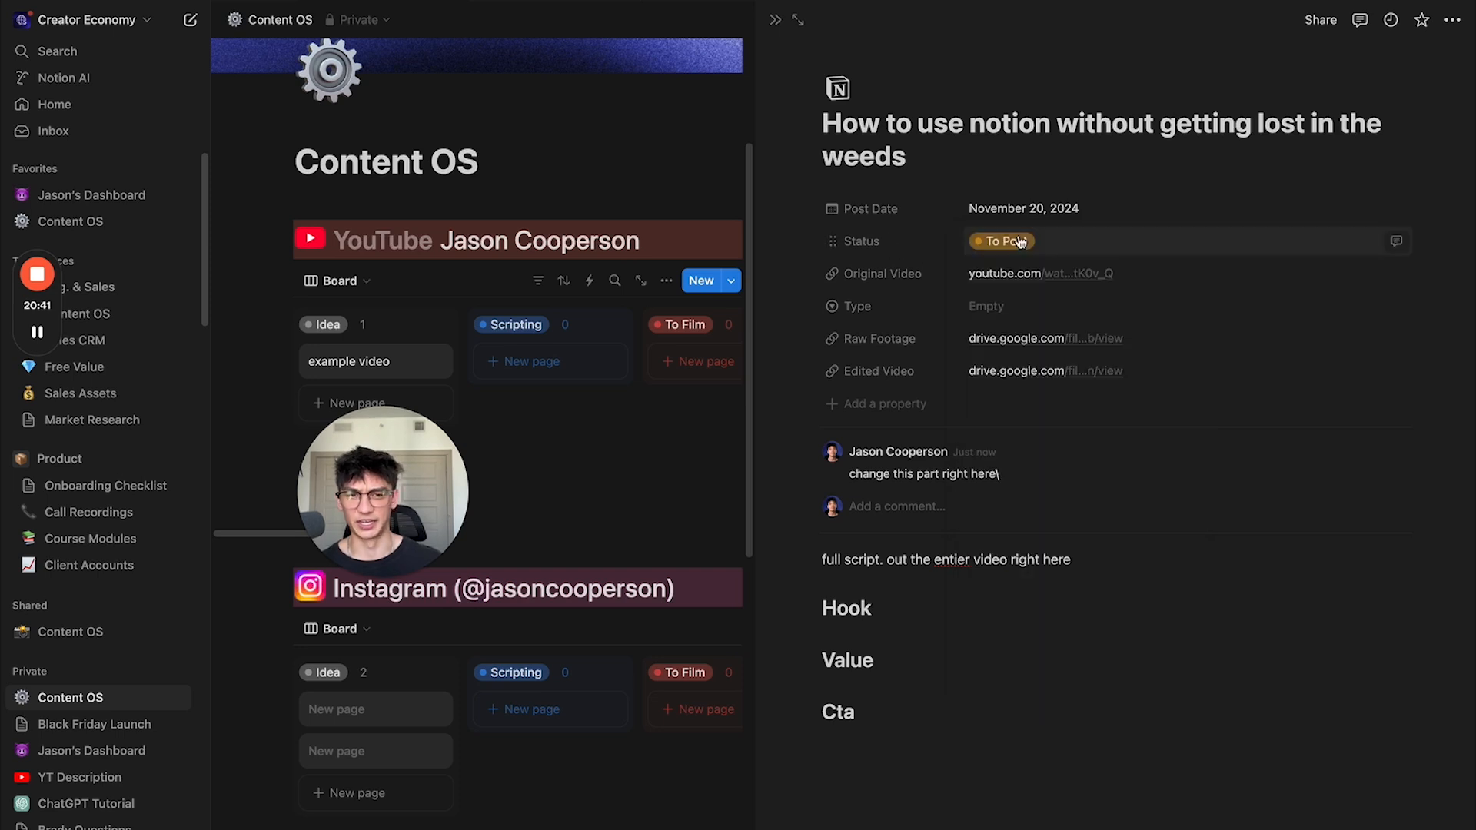
# Step: Change the card's Status to Posted and close the card
pyautogui.click(1021, 242)
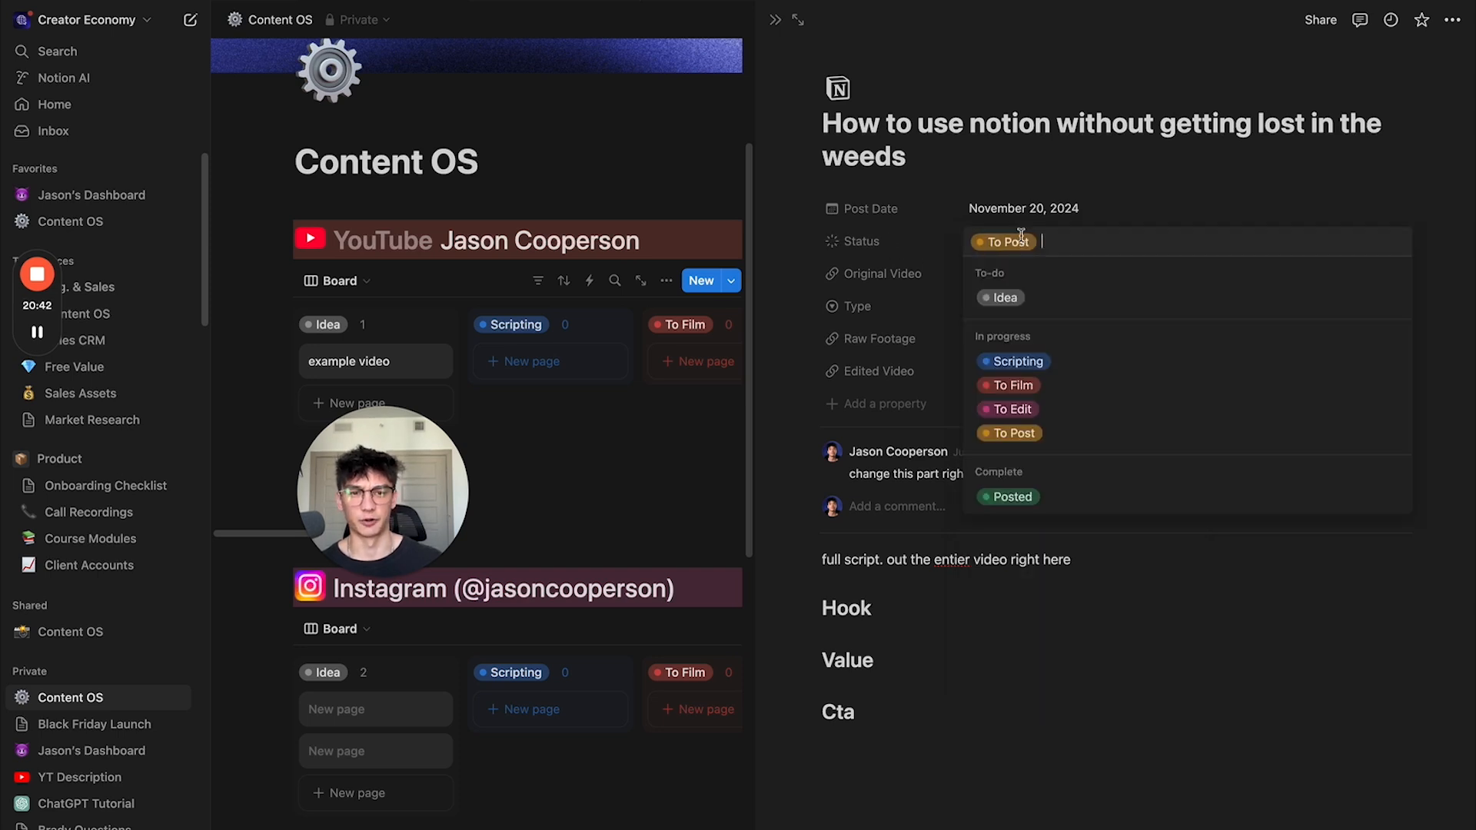
pyautogui.click(1042, 496)
pyautogui.press('Escape')
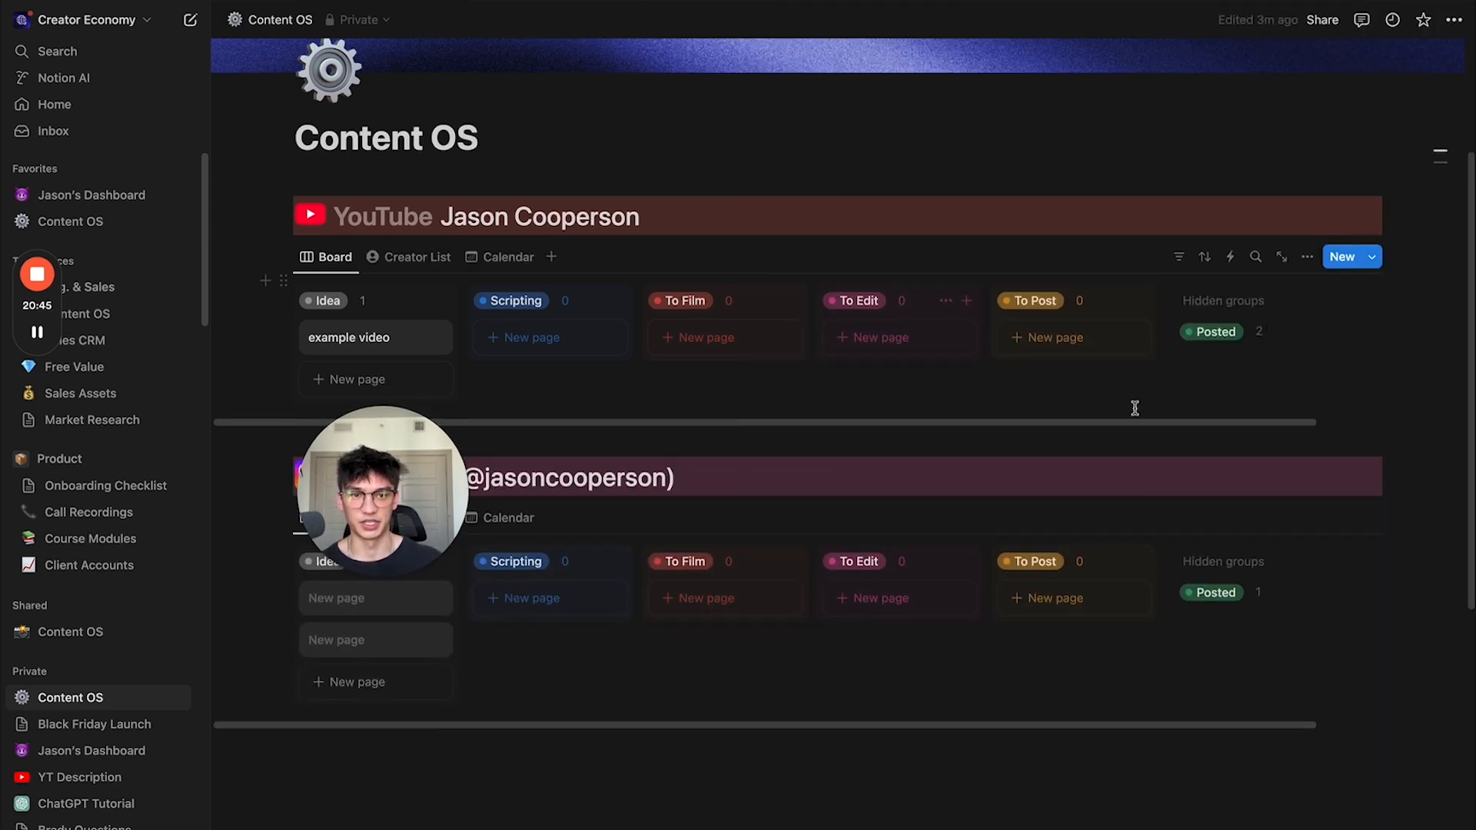
# Step: Check the YouTube board's hidden Posted group, and view the scheduled video in the Calendar view
pyautogui.click(1199, 332)
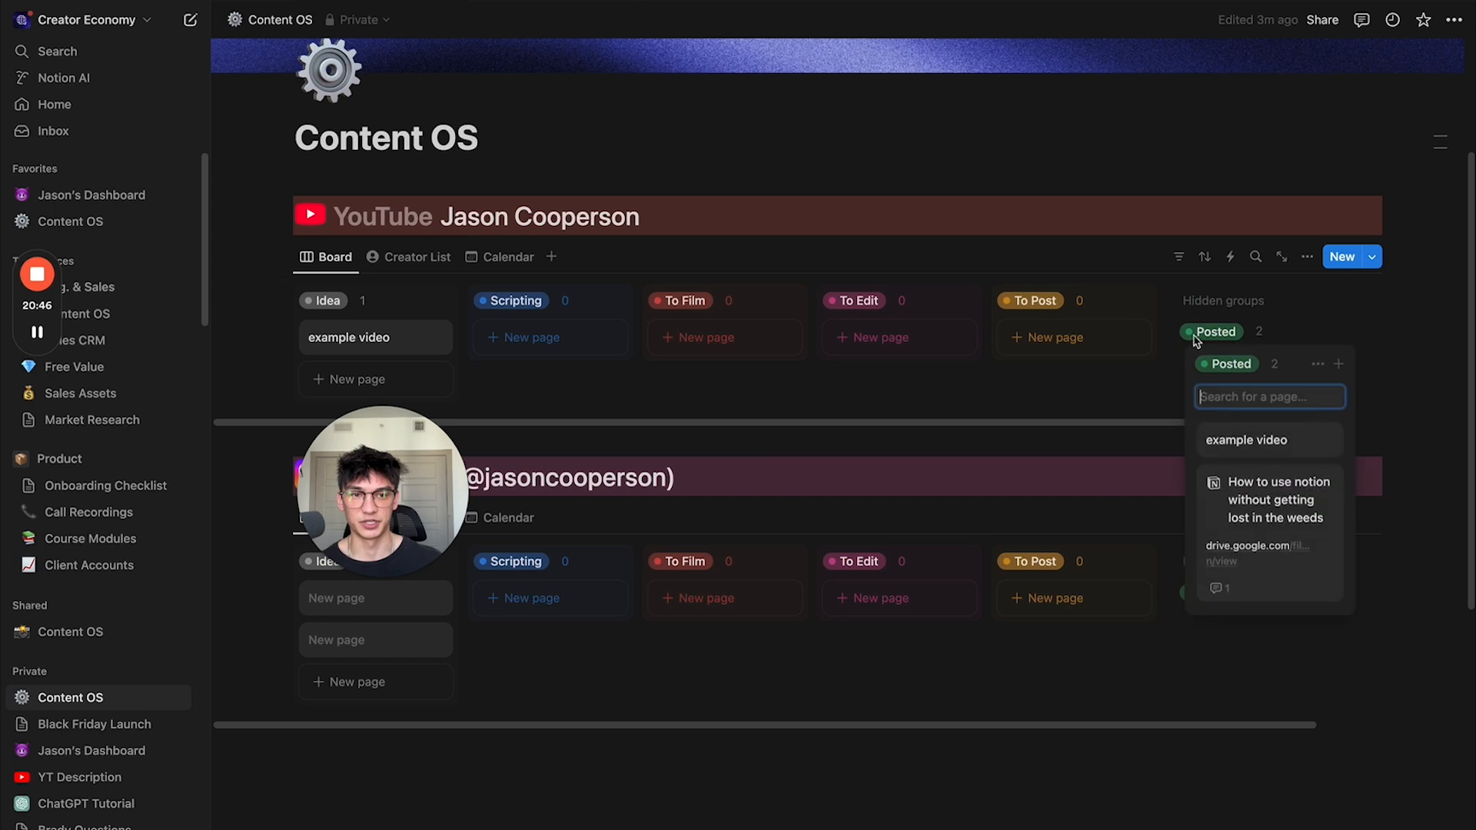
pyautogui.click(844, 391)
pyautogui.click(513, 265)
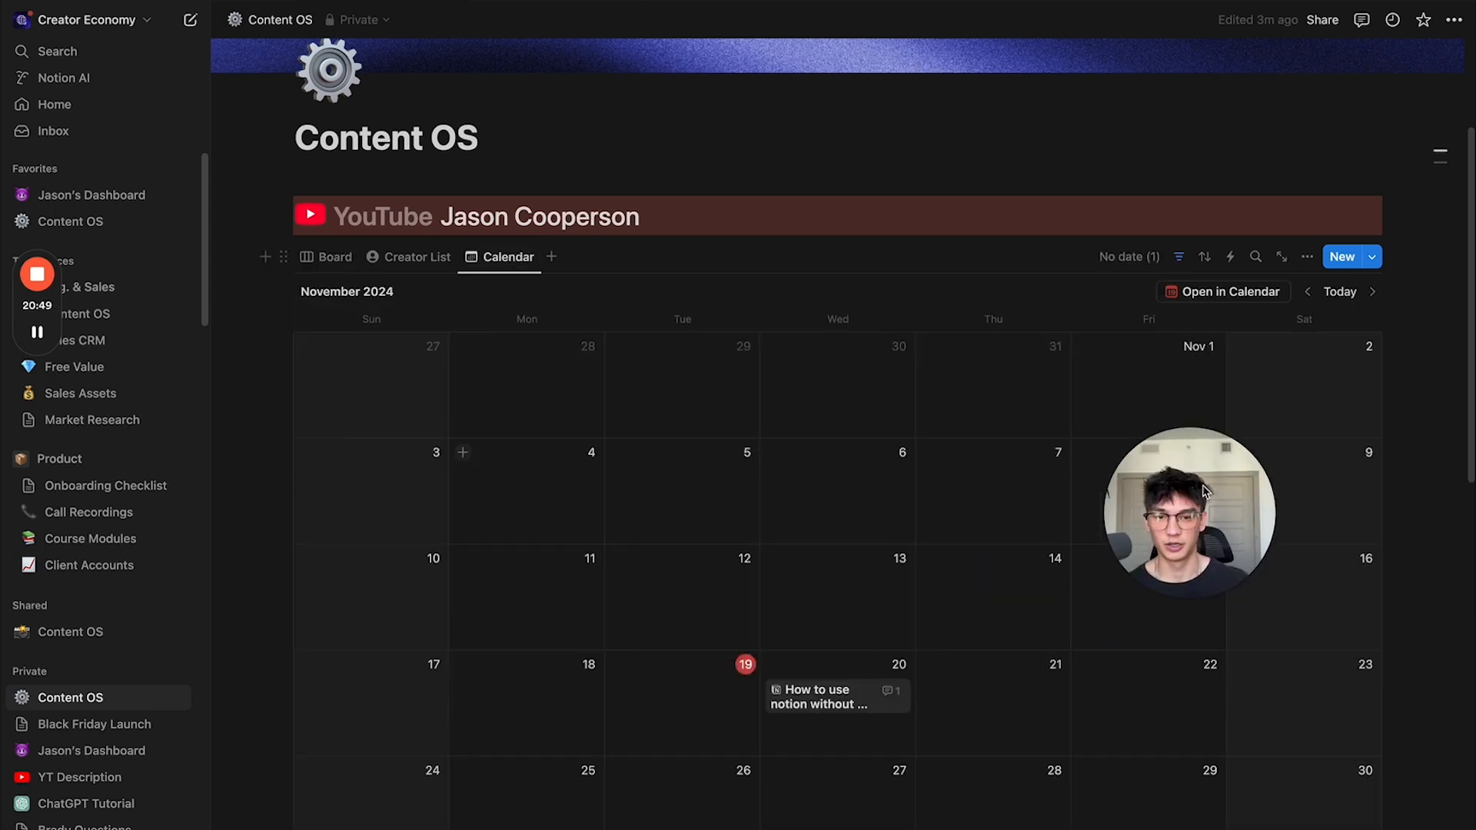
pyautogui.scroll(-2, 845, 500)
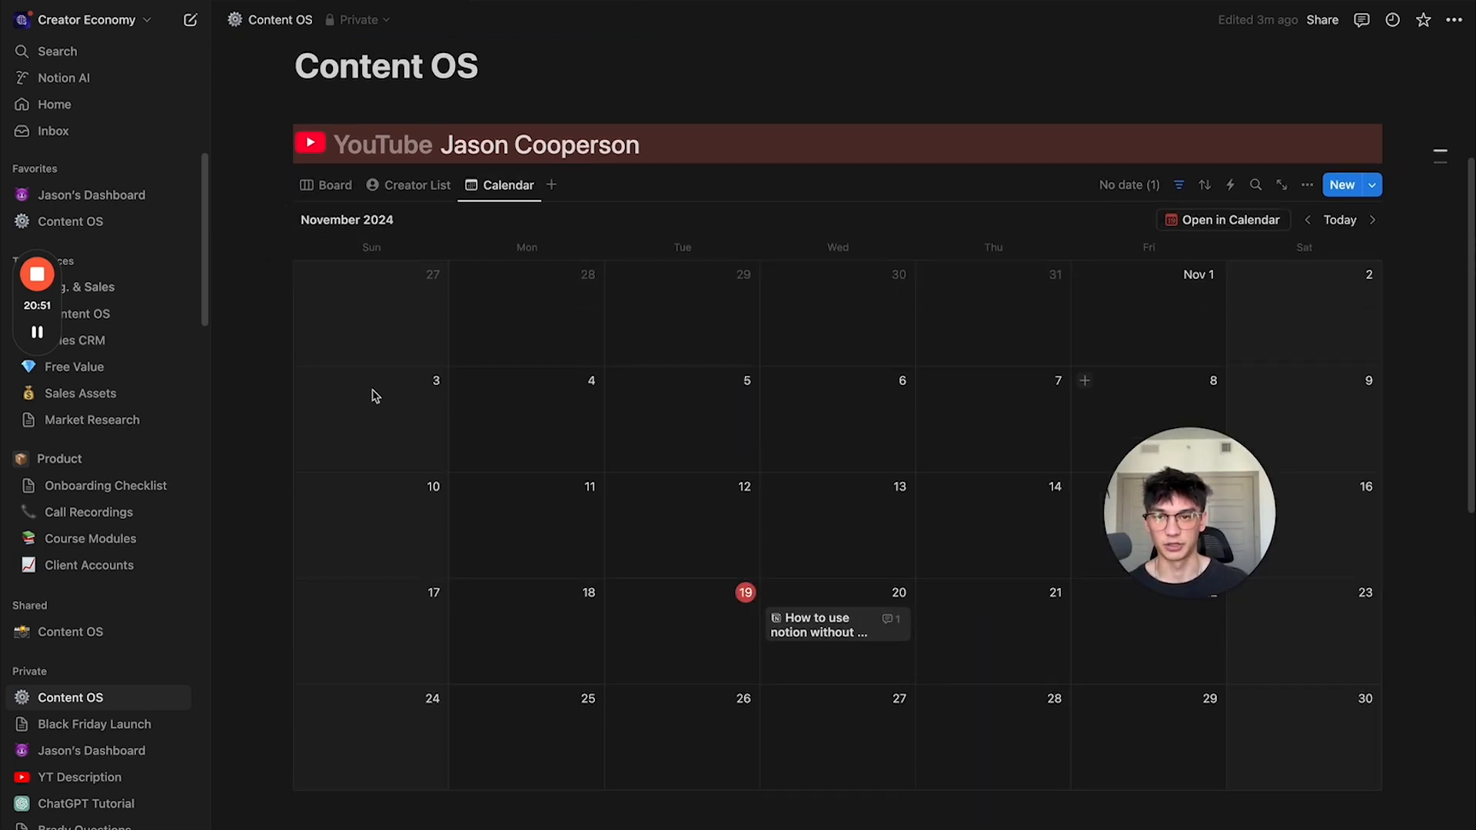
# Step: Edit the YouTube Calendar view's properties to show Status and Type on the entries
pyautogui.click(501, 191)
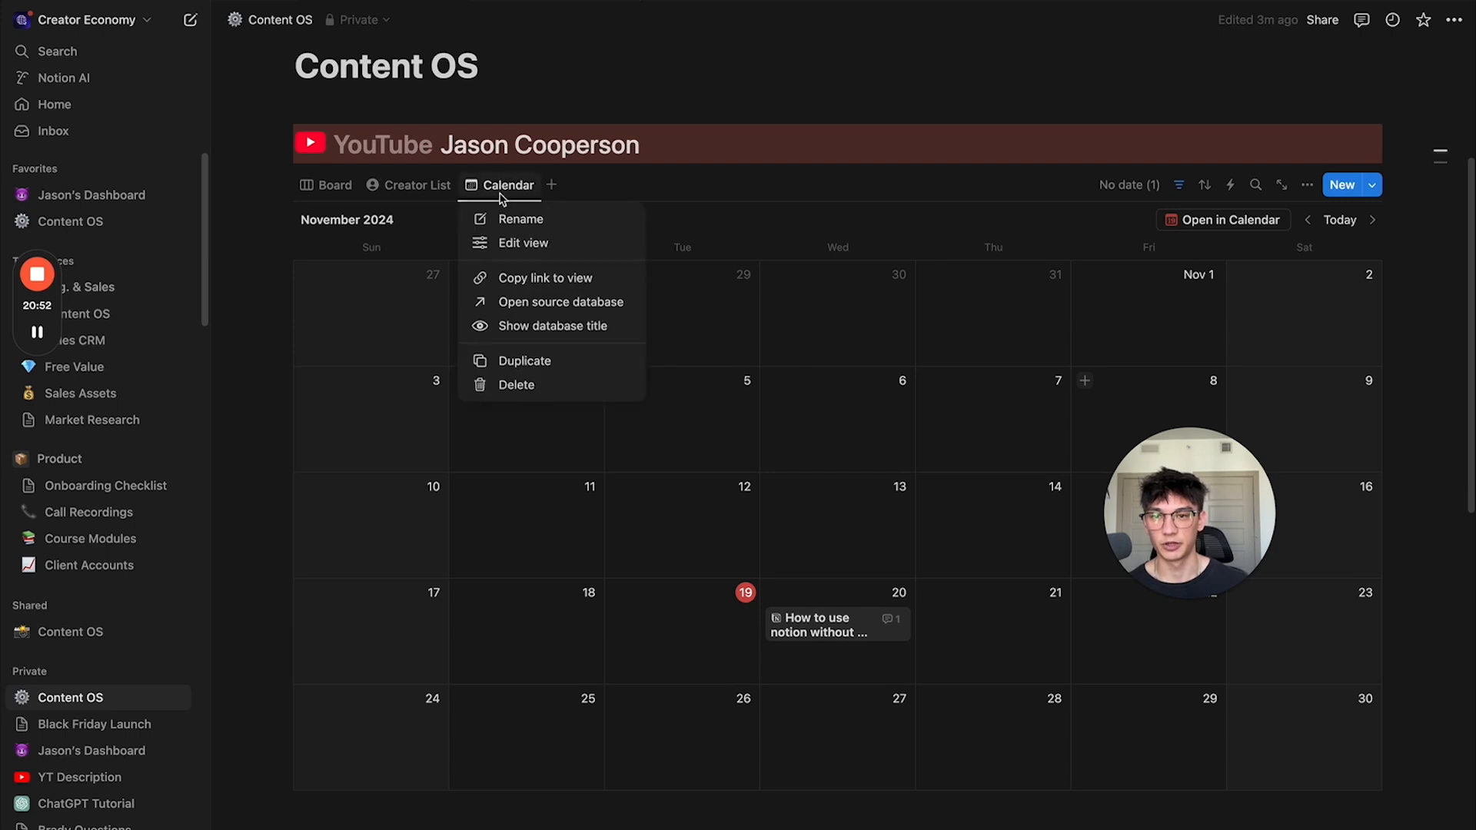
pyautogui.click(517, 242)
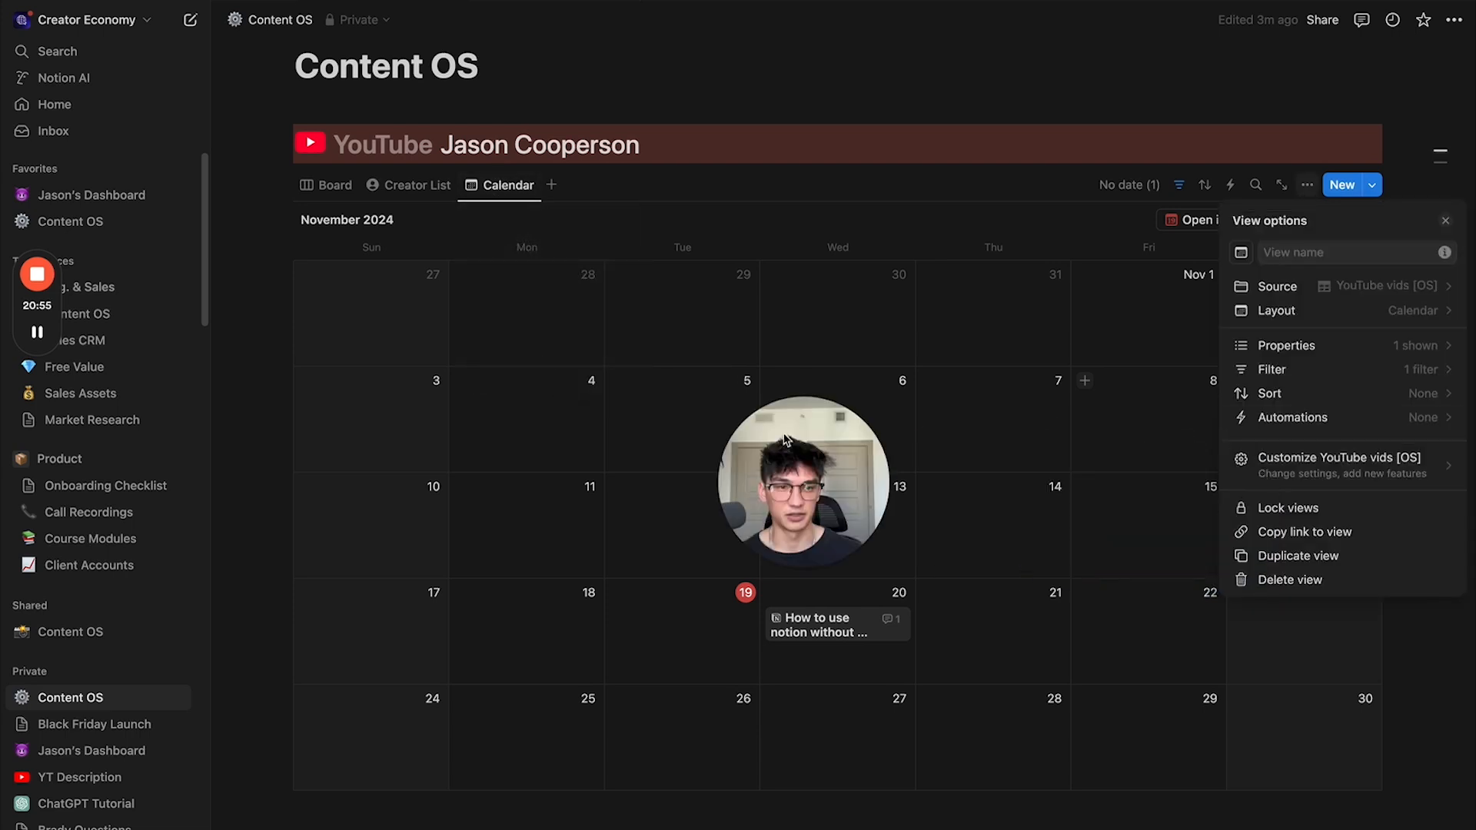
pyautogui.click(1323, 350)
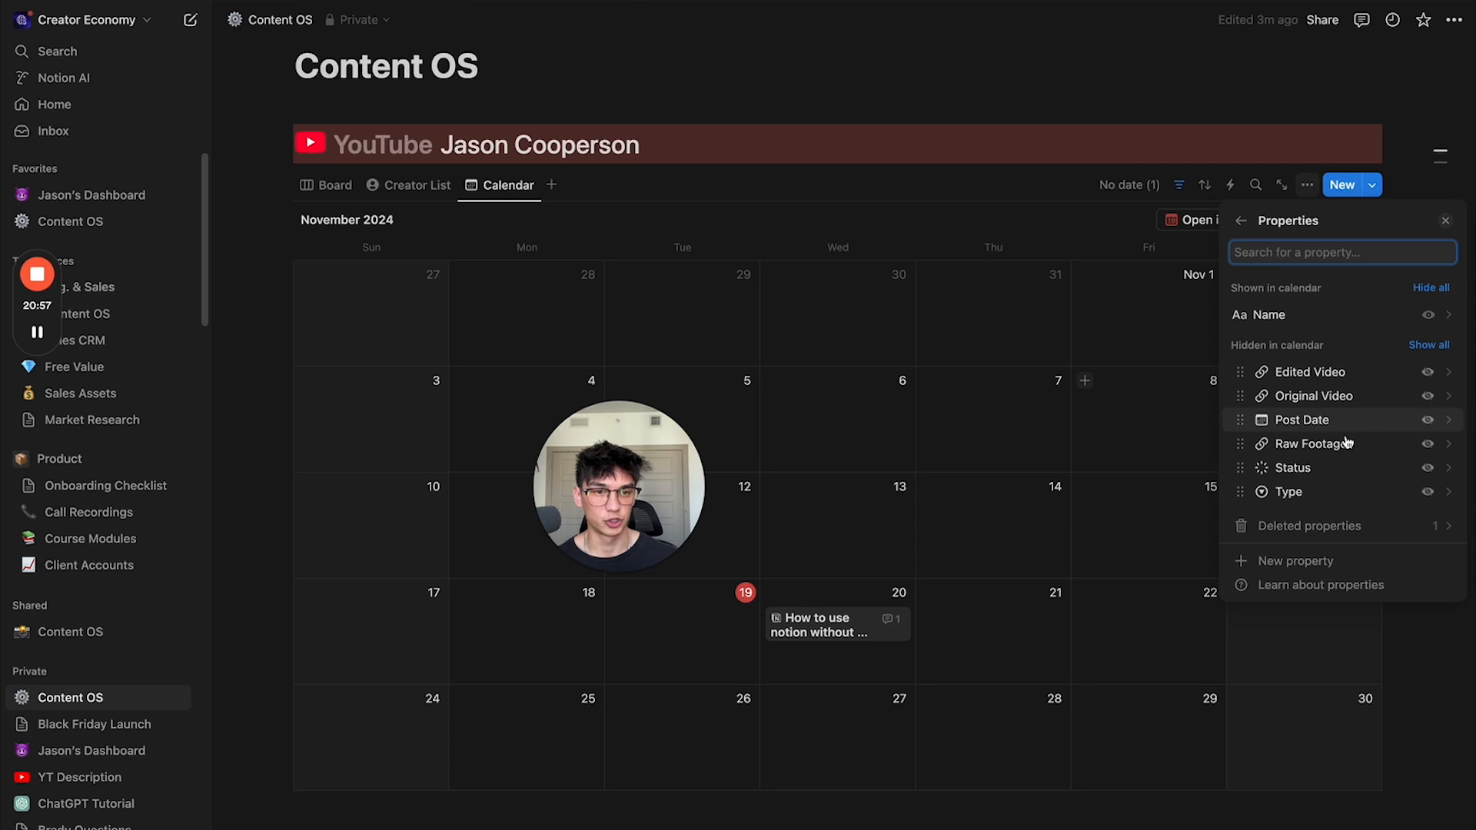
pyautogui.click(1427, 467)
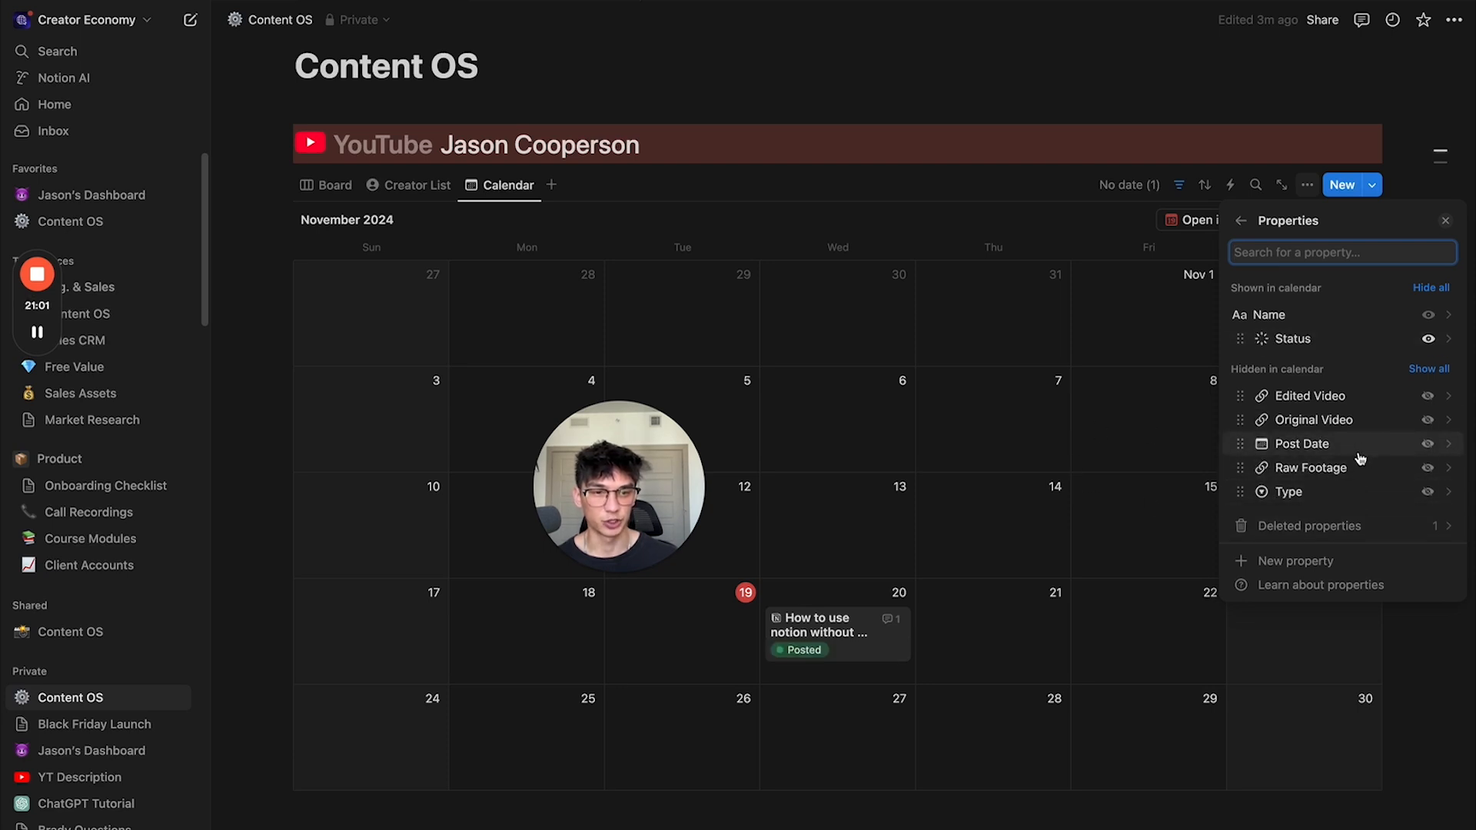
pyautogui.click(1428, 491)
pyautogui.click(852, 482)
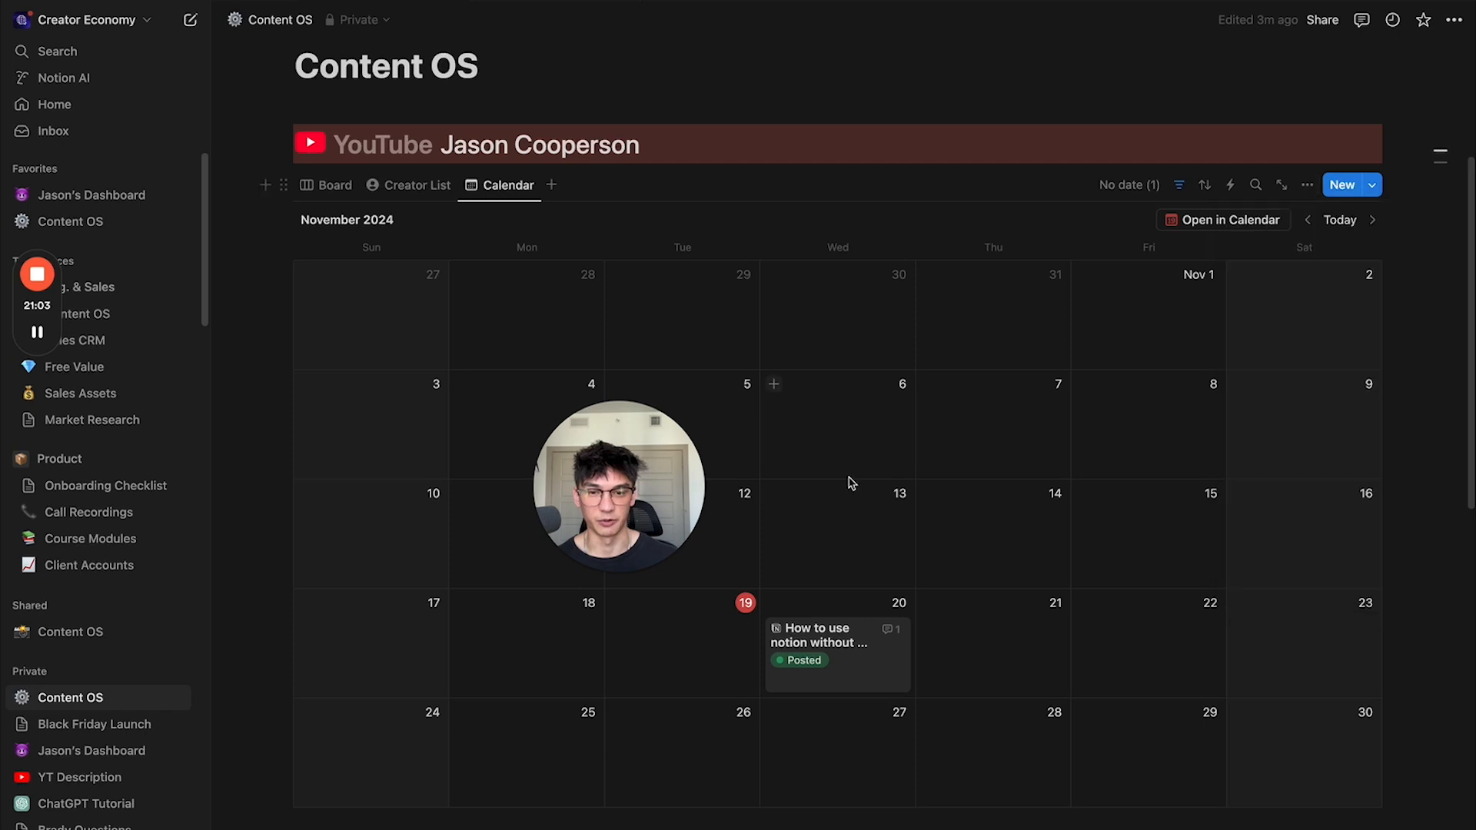
# Step: Open the November 20 video entry, create and assign the Type option Tutorial, and colour it gray
pyautogui.click(831, 655)
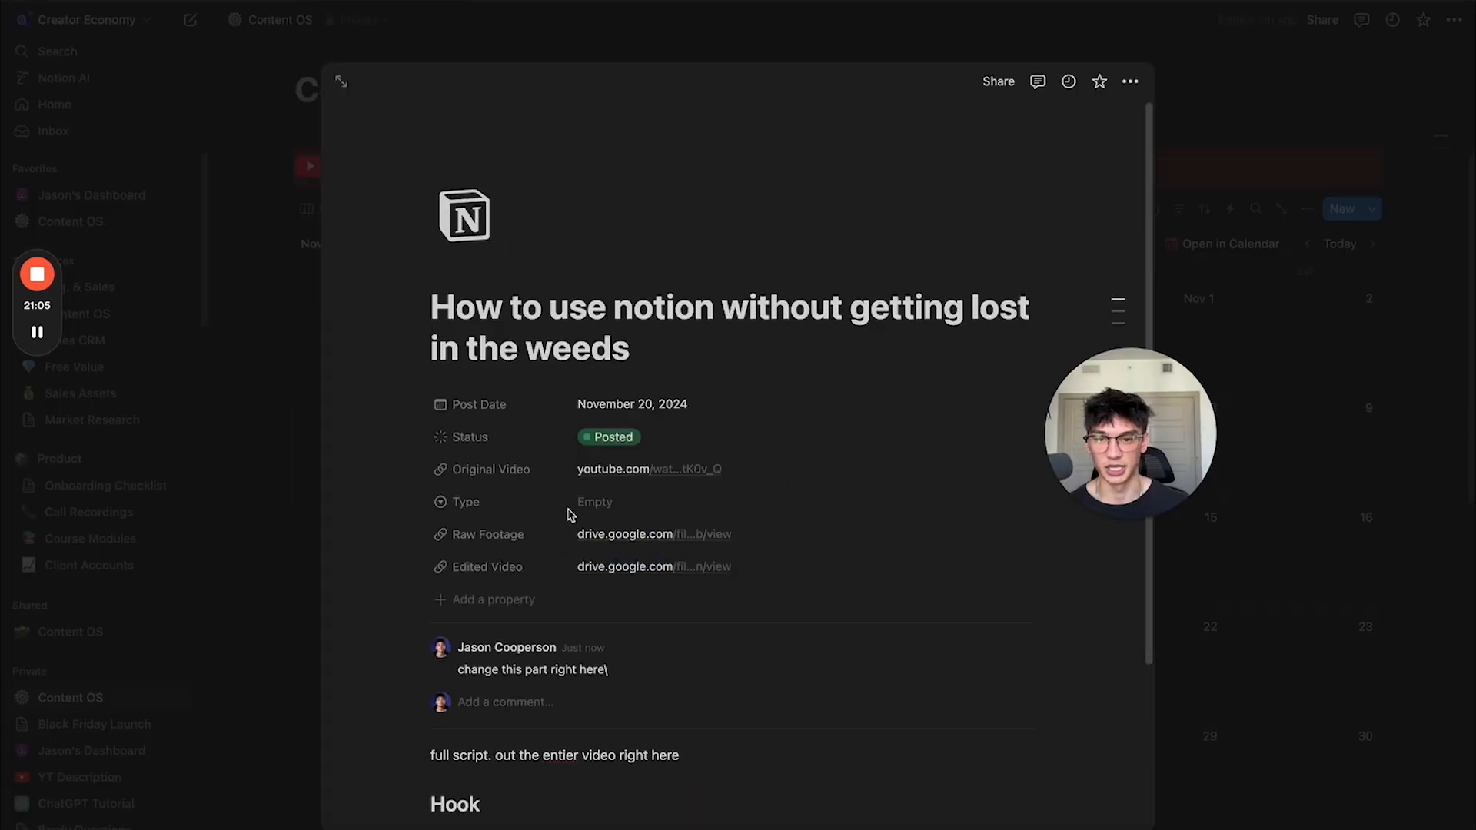
pyautogui.click(568, 504)
pyautogui.write('Tutorial')
pyautogui.press('Return')
pyautogui.click(1016, 559)
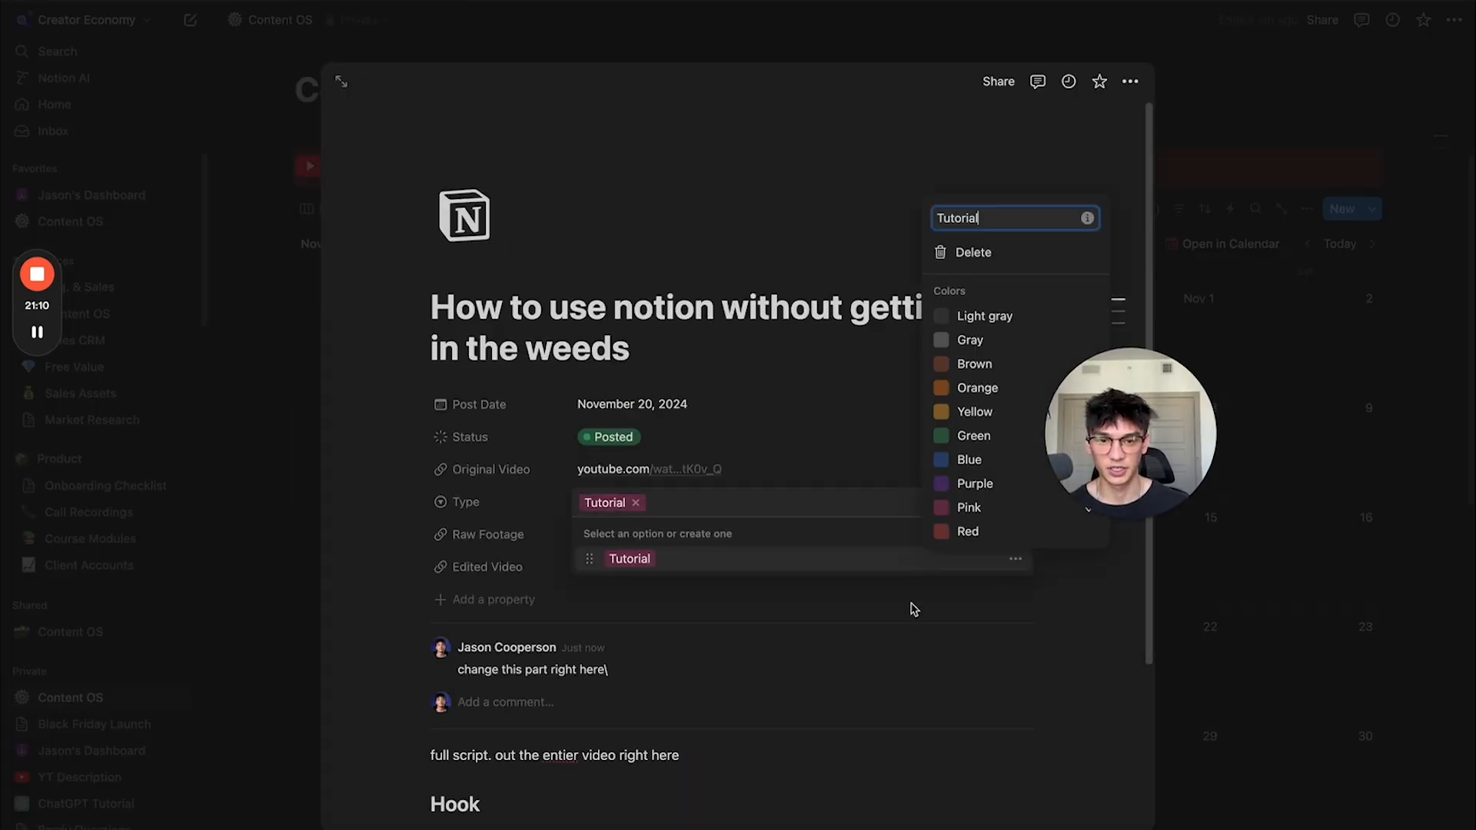
pyautogui.click(989, 336)
pyautogui.click(1278, 341)
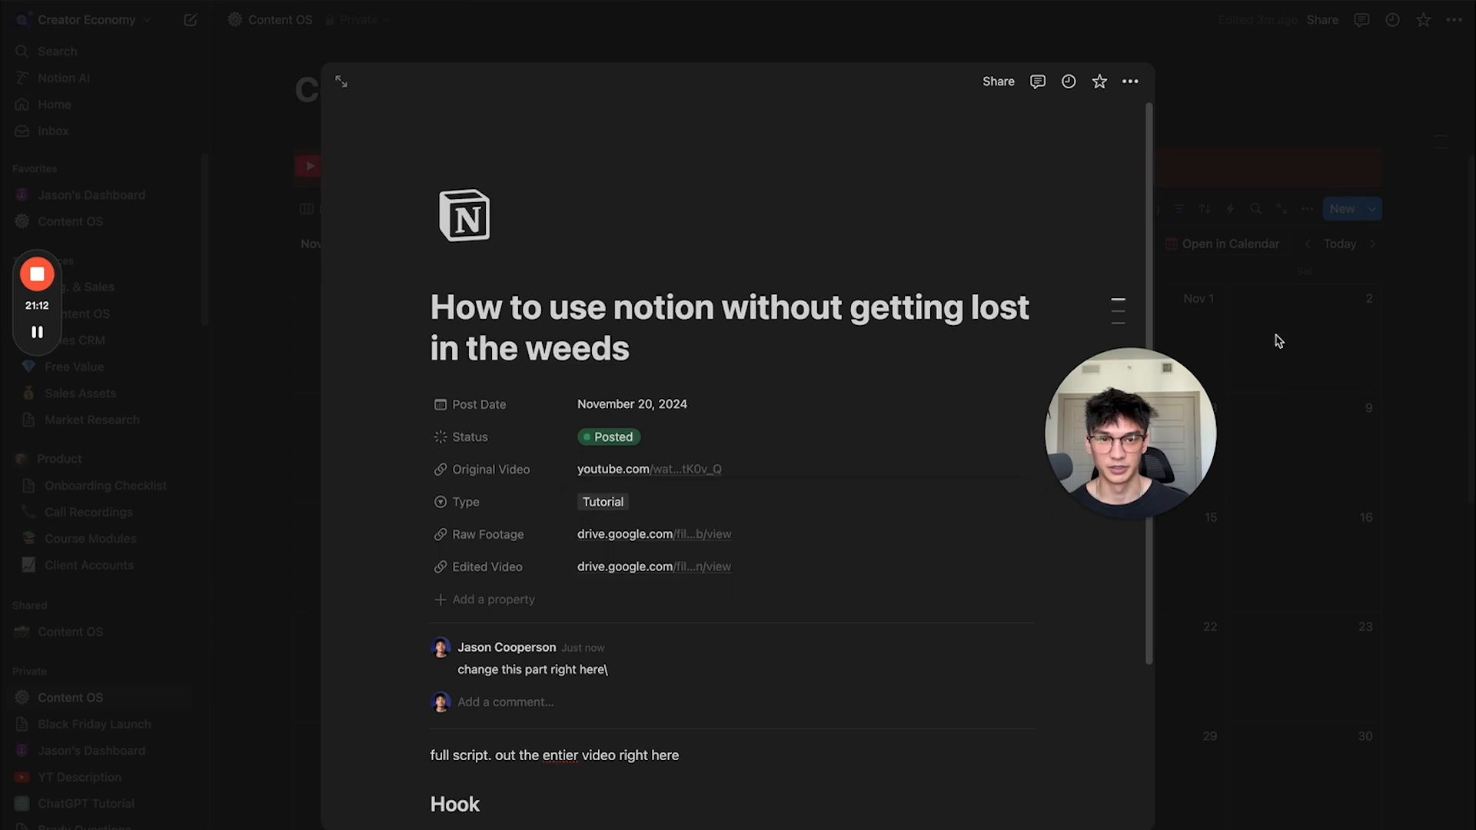
# Step: Close the video entry, and show the Status and Type properties in the Instagram database's Calendar view
pyautogui.click(1235, 390)
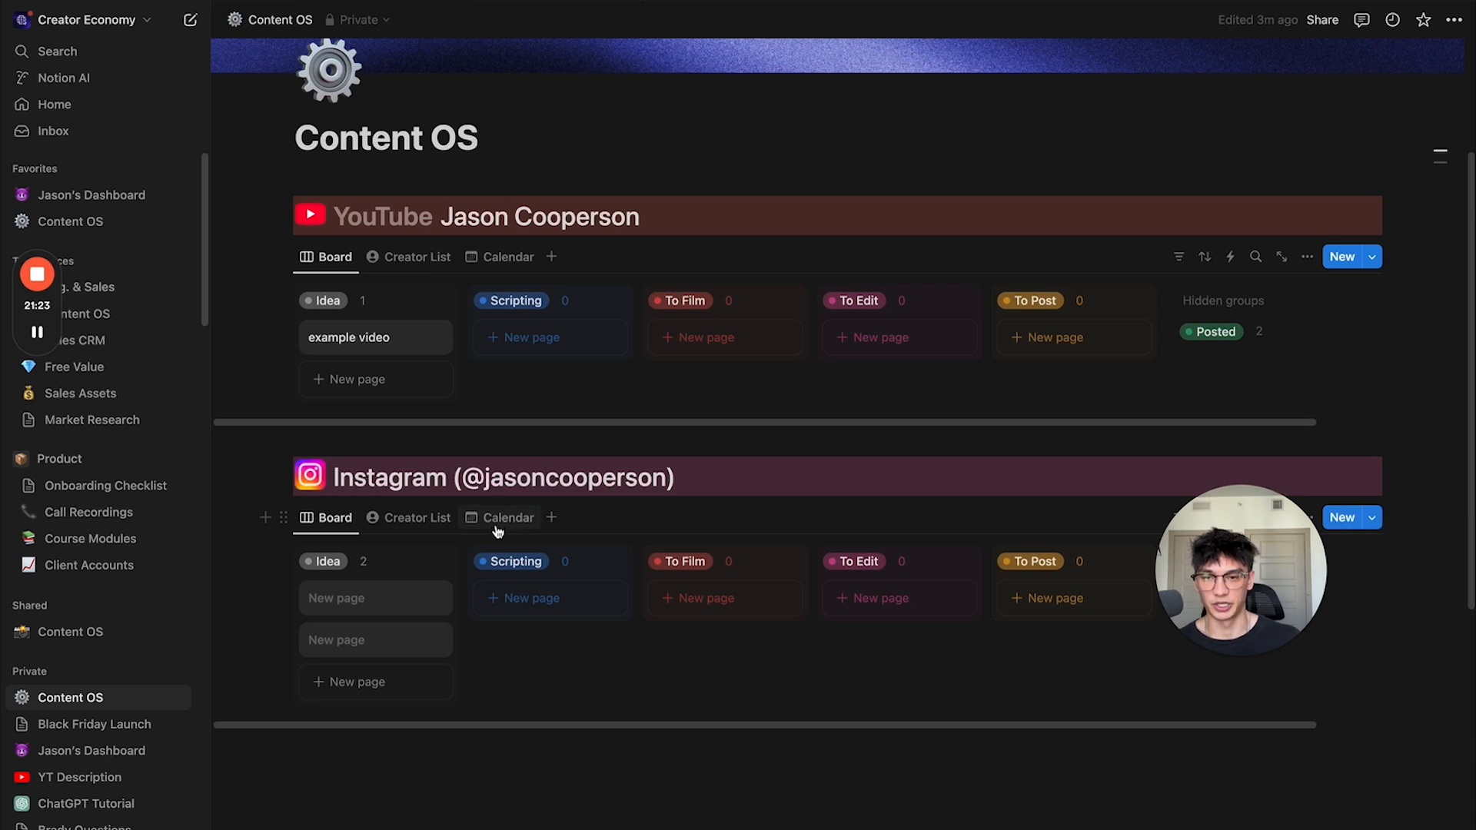
pyautogui.click(498, 529)
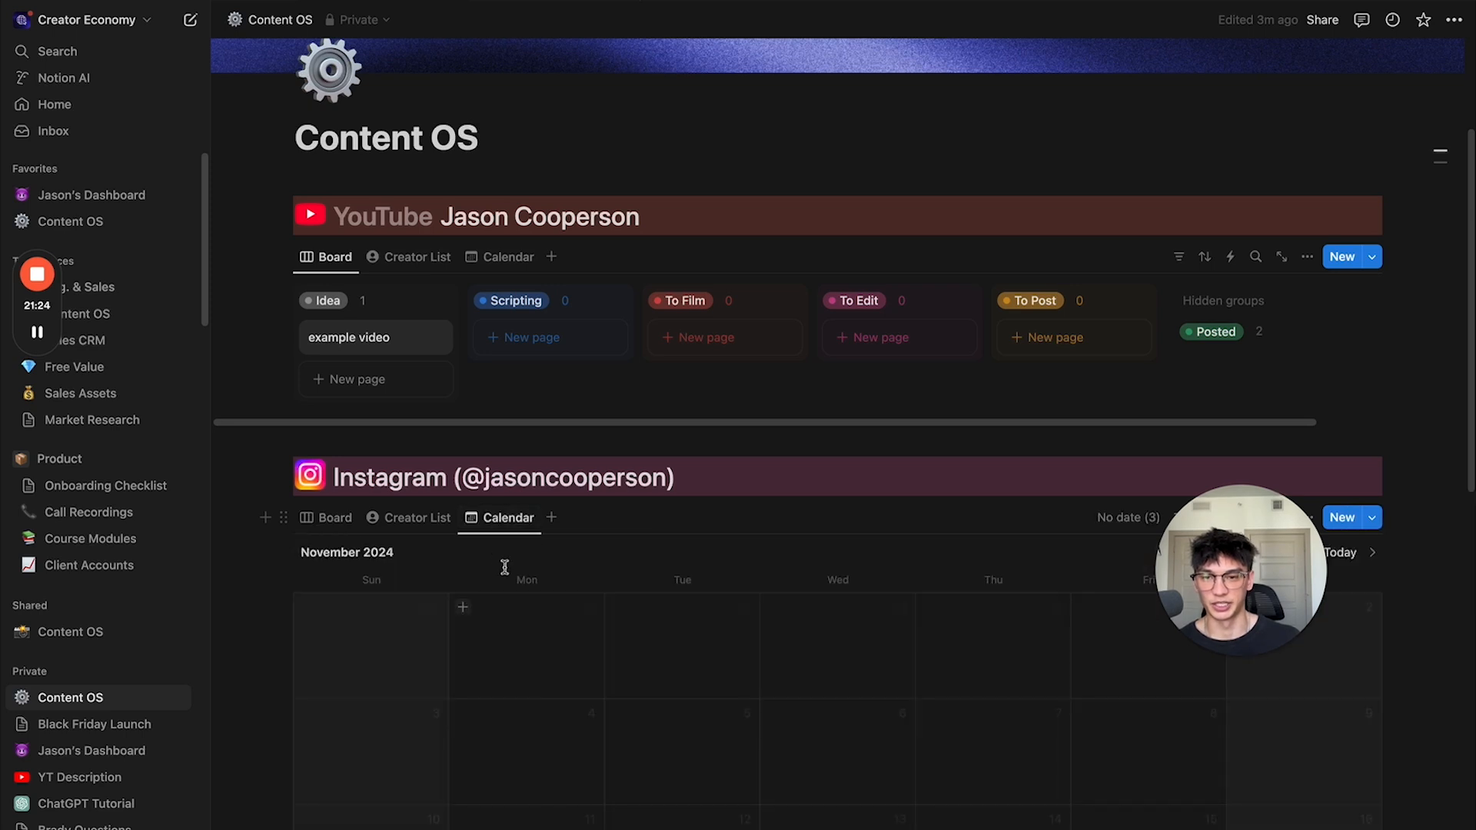
pyautogui.click(511, 522)
pyautogui.click(528, 571)
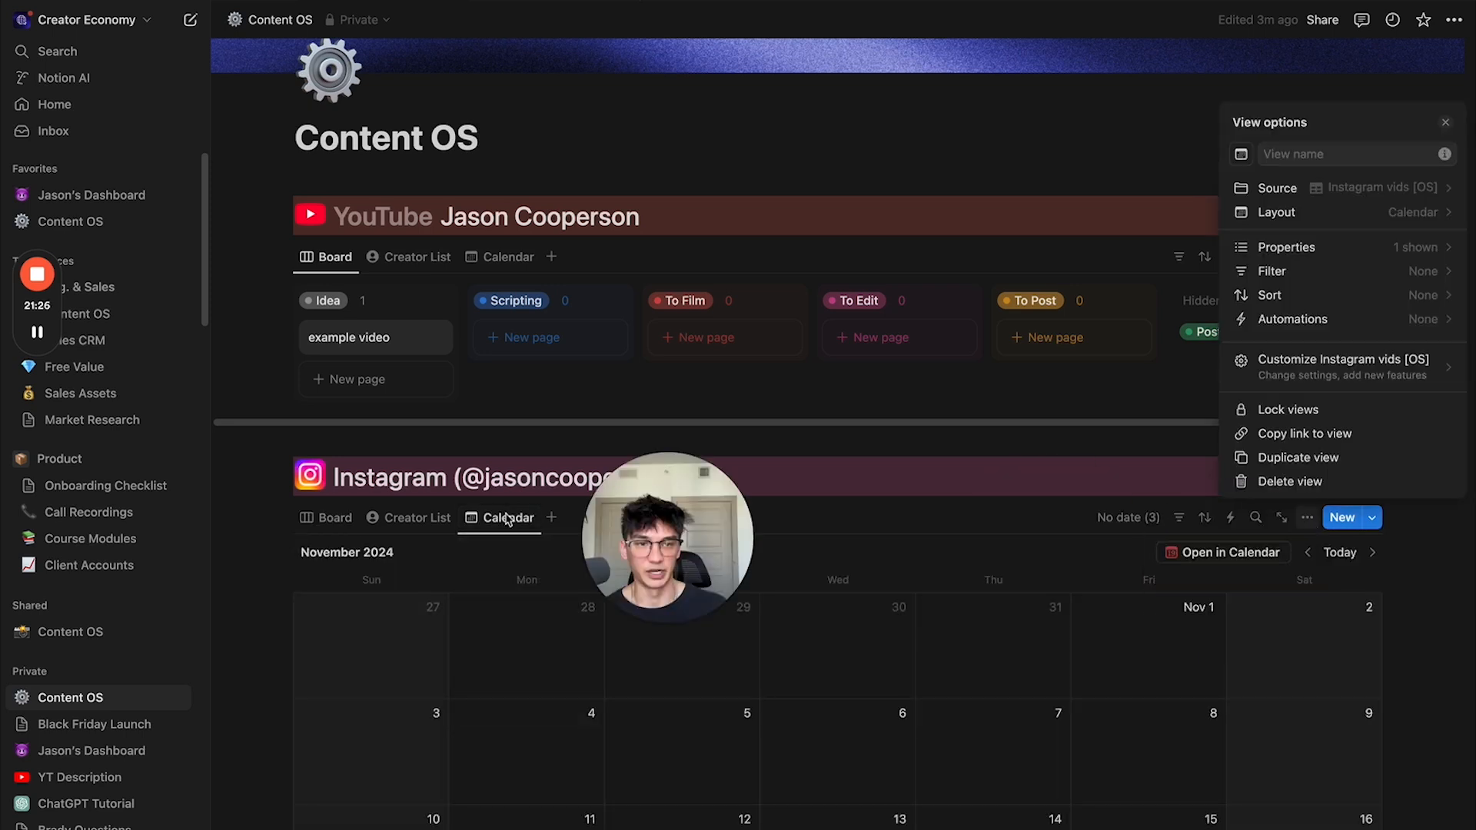
pyautogui.click(1374, 250)
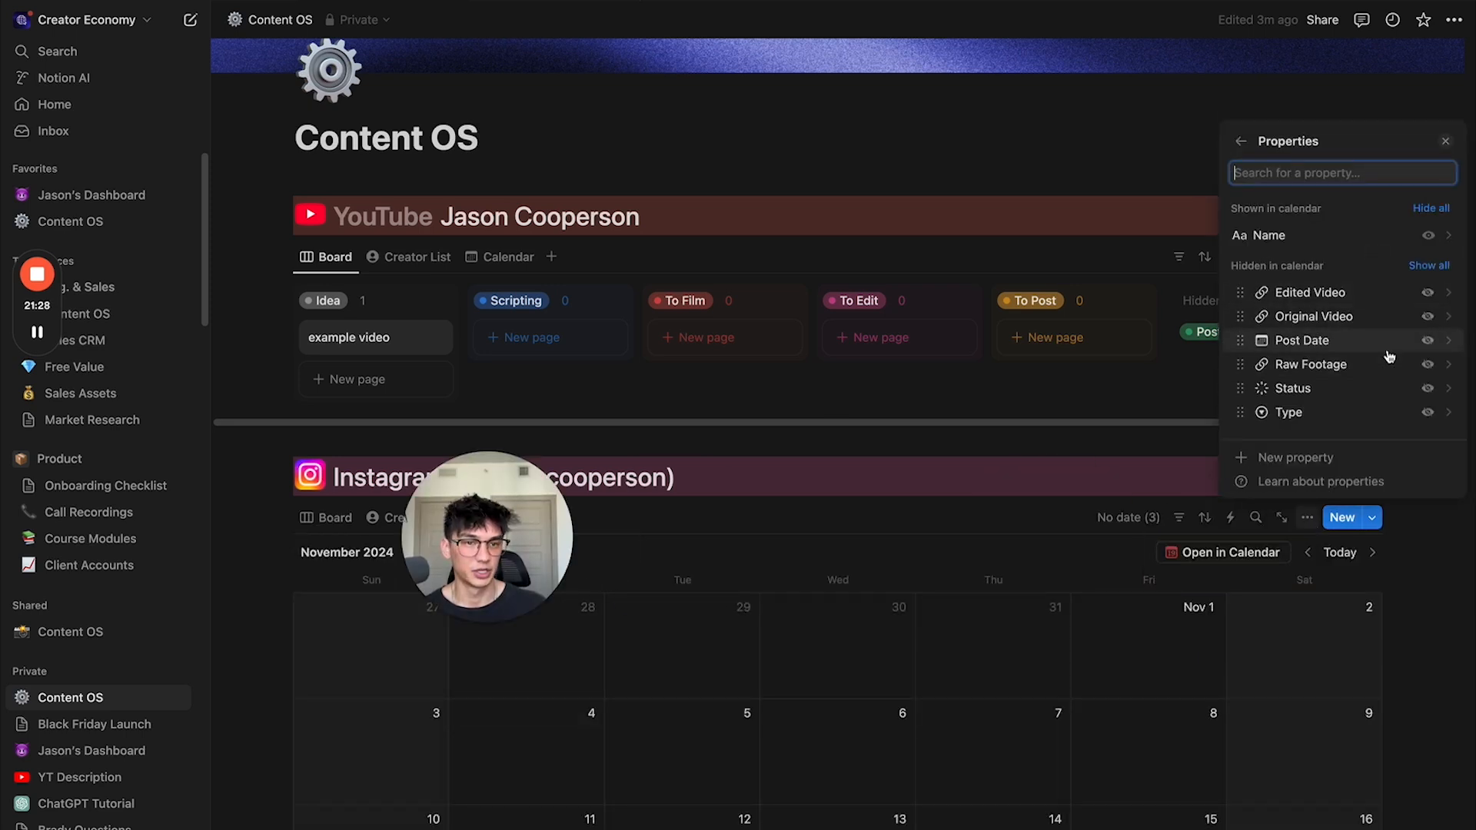
pyautogui.click(1427, 389)
pyautogui.click(1427, 412)
pyautogui.click(913, 574)
# Step: Return the Instagram database to its Board view and show the Edited Video property on the cards
pyautogui.click(328, 517)
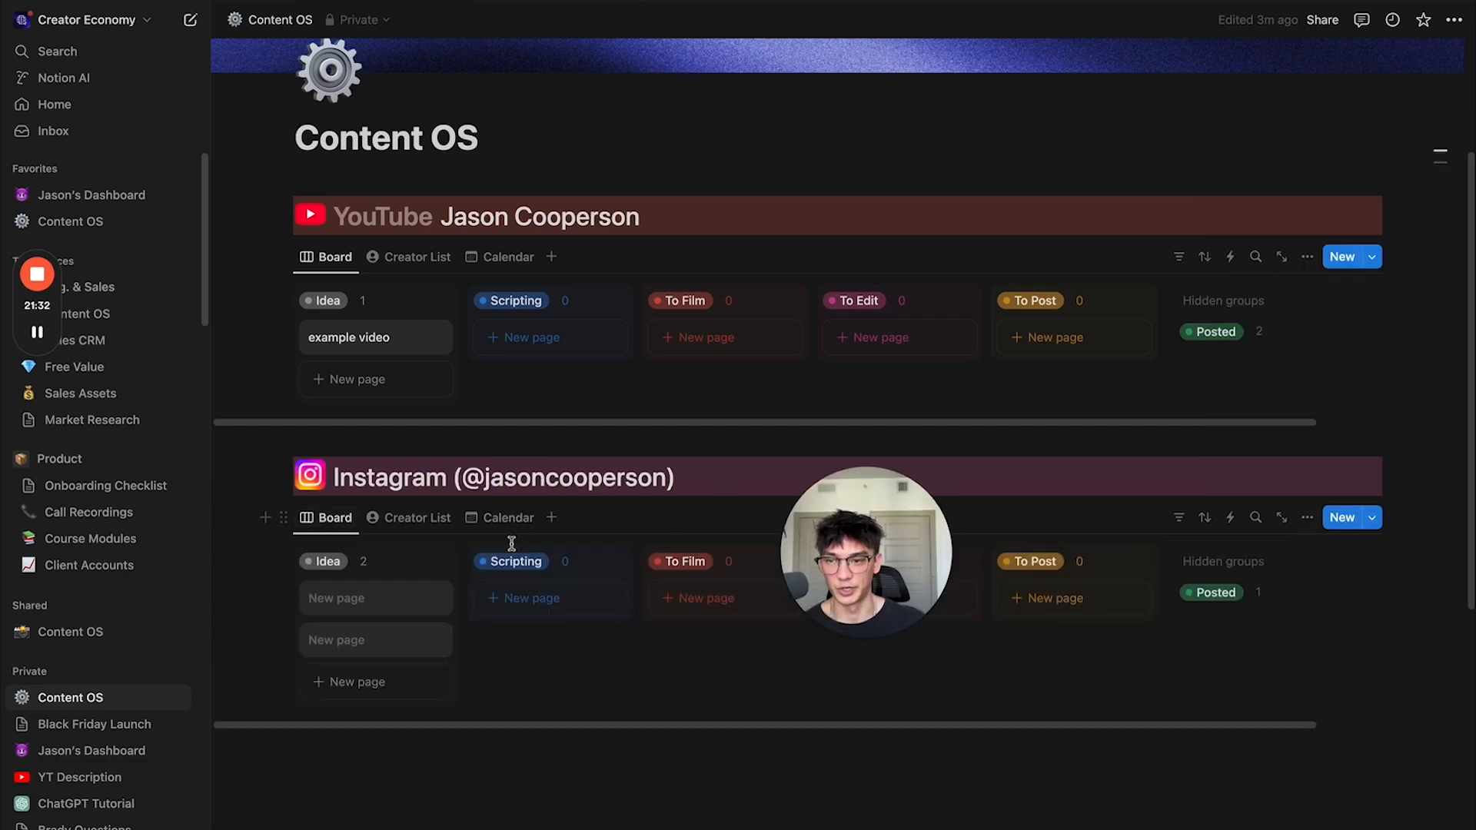
pyautogui.scroll(-3, 287, 311)
pyautogui.click(331, 336)
pyautogui.click(355, 388)
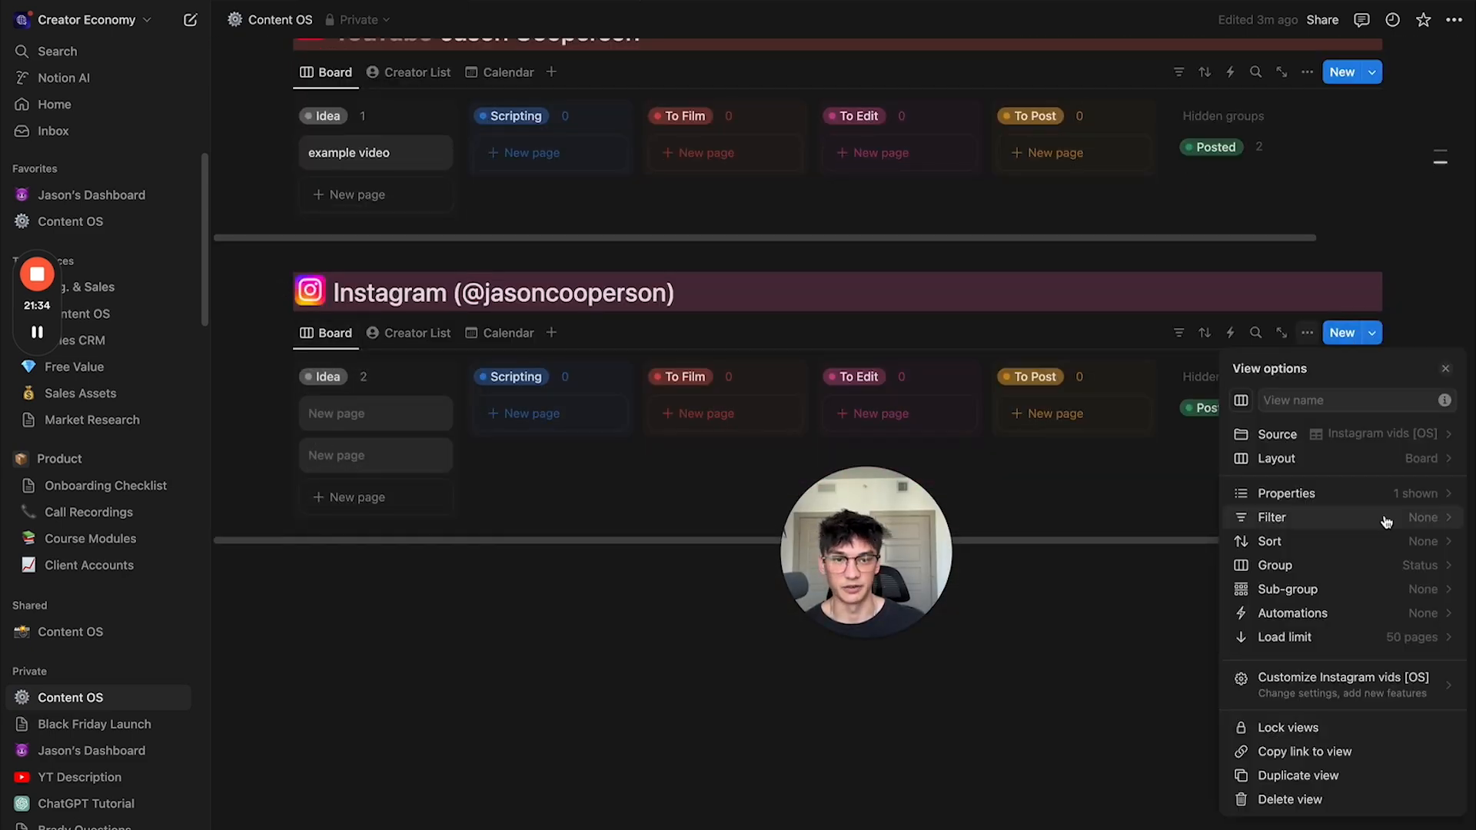
pyautogui.click(1331, 500)
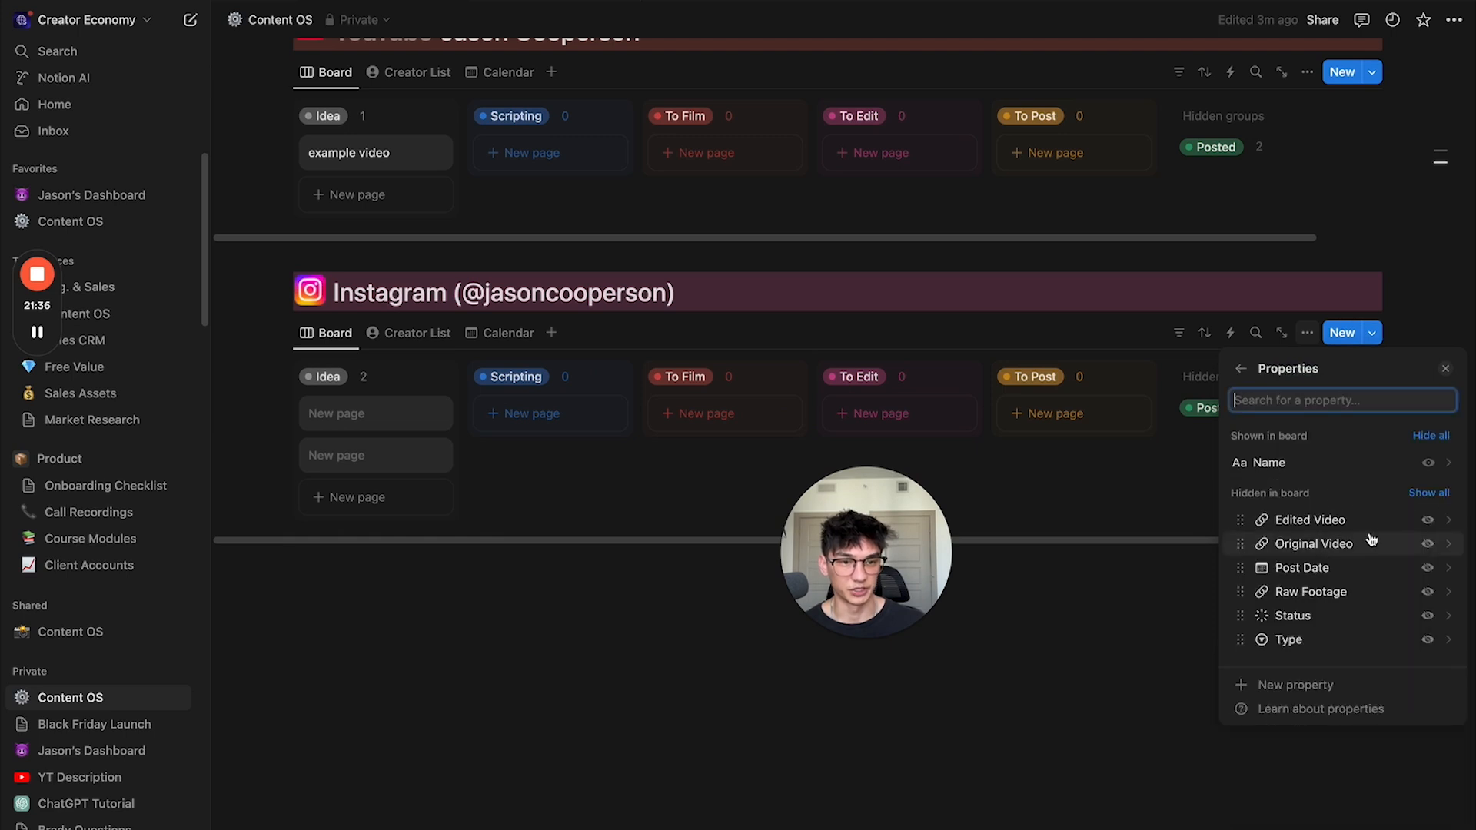
pyautogui.click(1427, 520)
pyautogui.click(1118, 485)
# Step: Open the first untitled Instagram Idea card, enter "link" as its Edited Video, and close the card
pyautogui.click(415, 413)
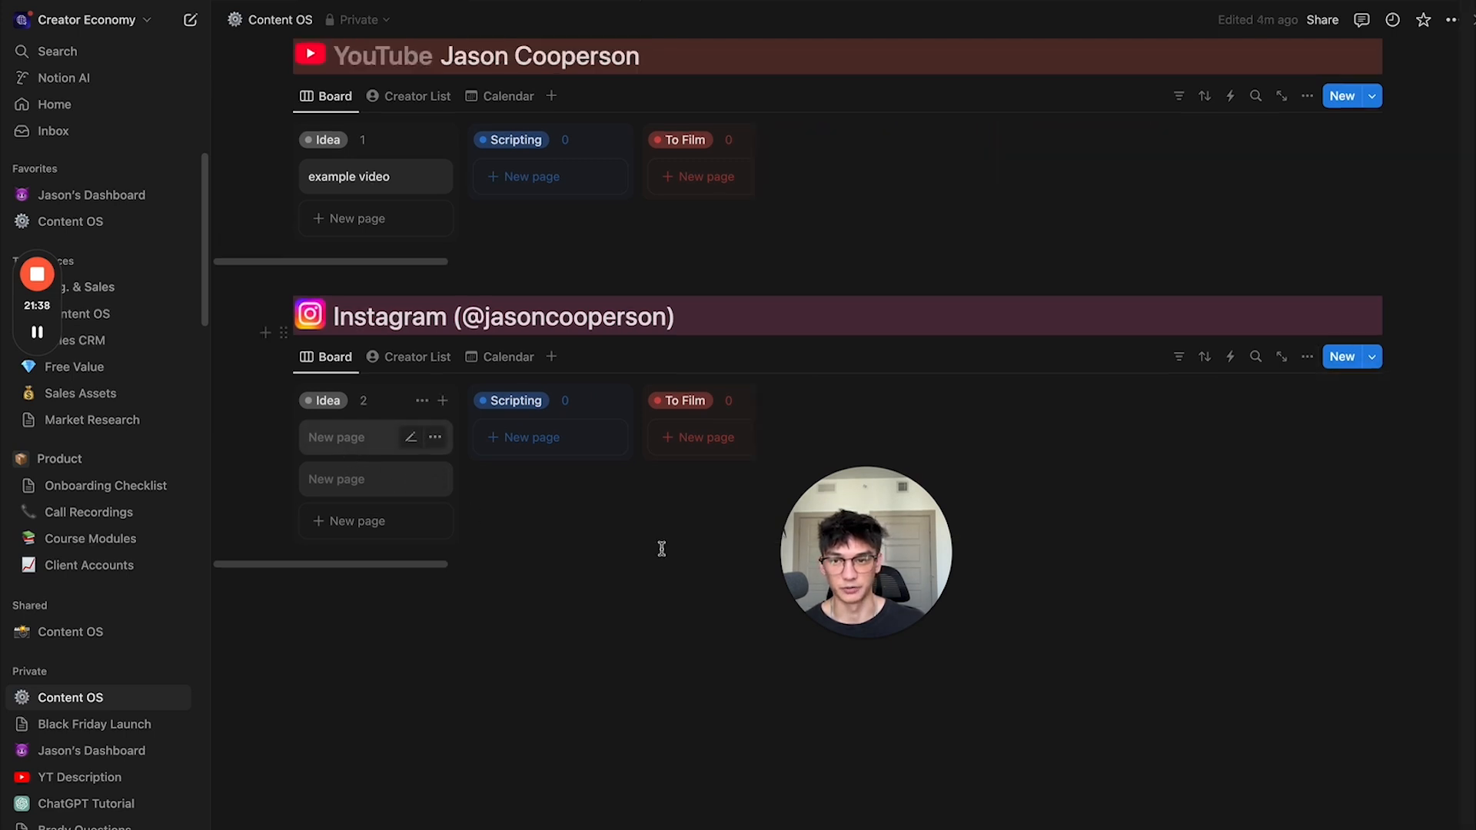
pyautogui.click(1030, 305)
pyautogui.write('link')
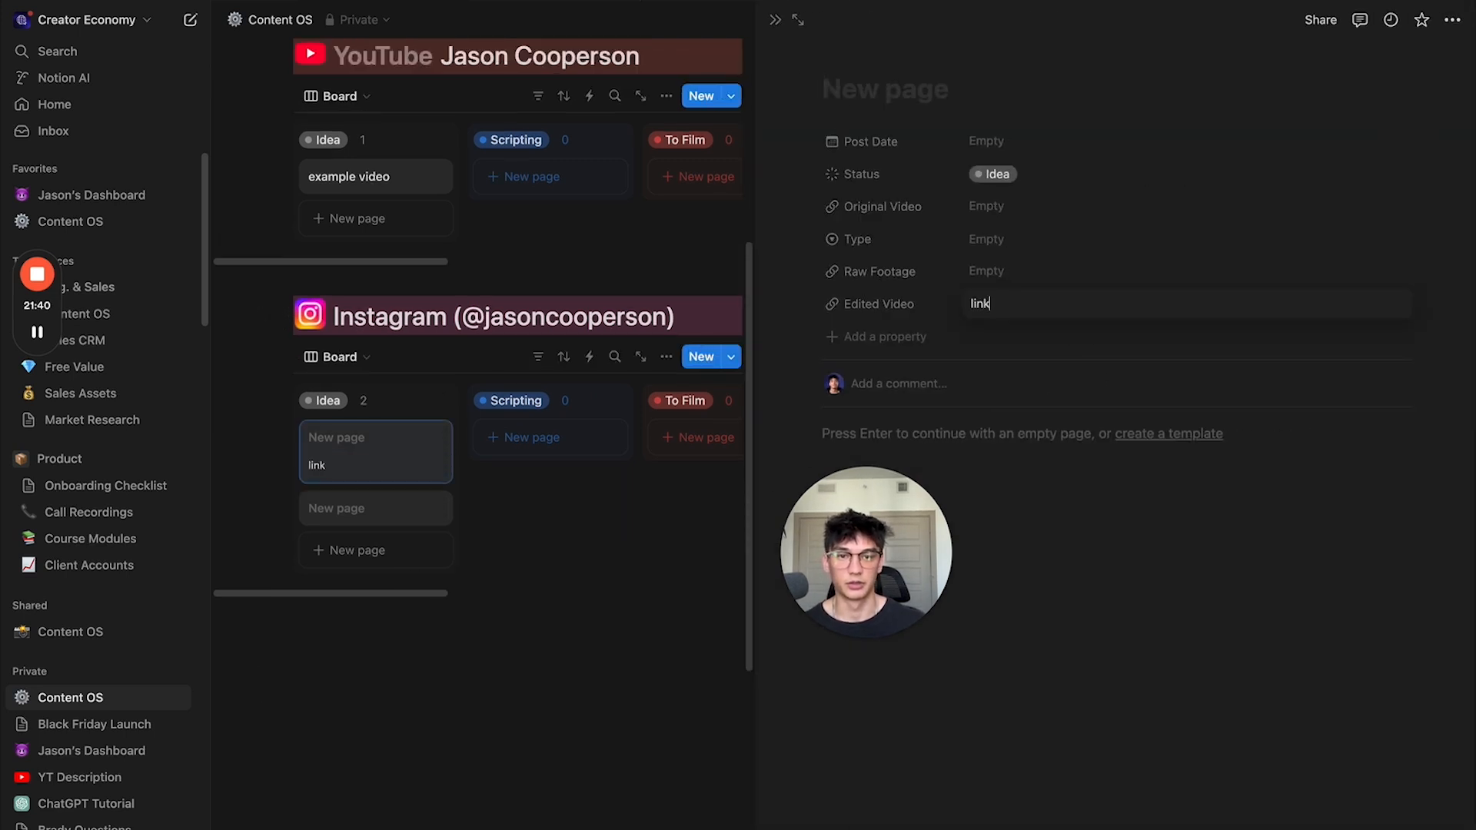
pyautogui.press('Return')
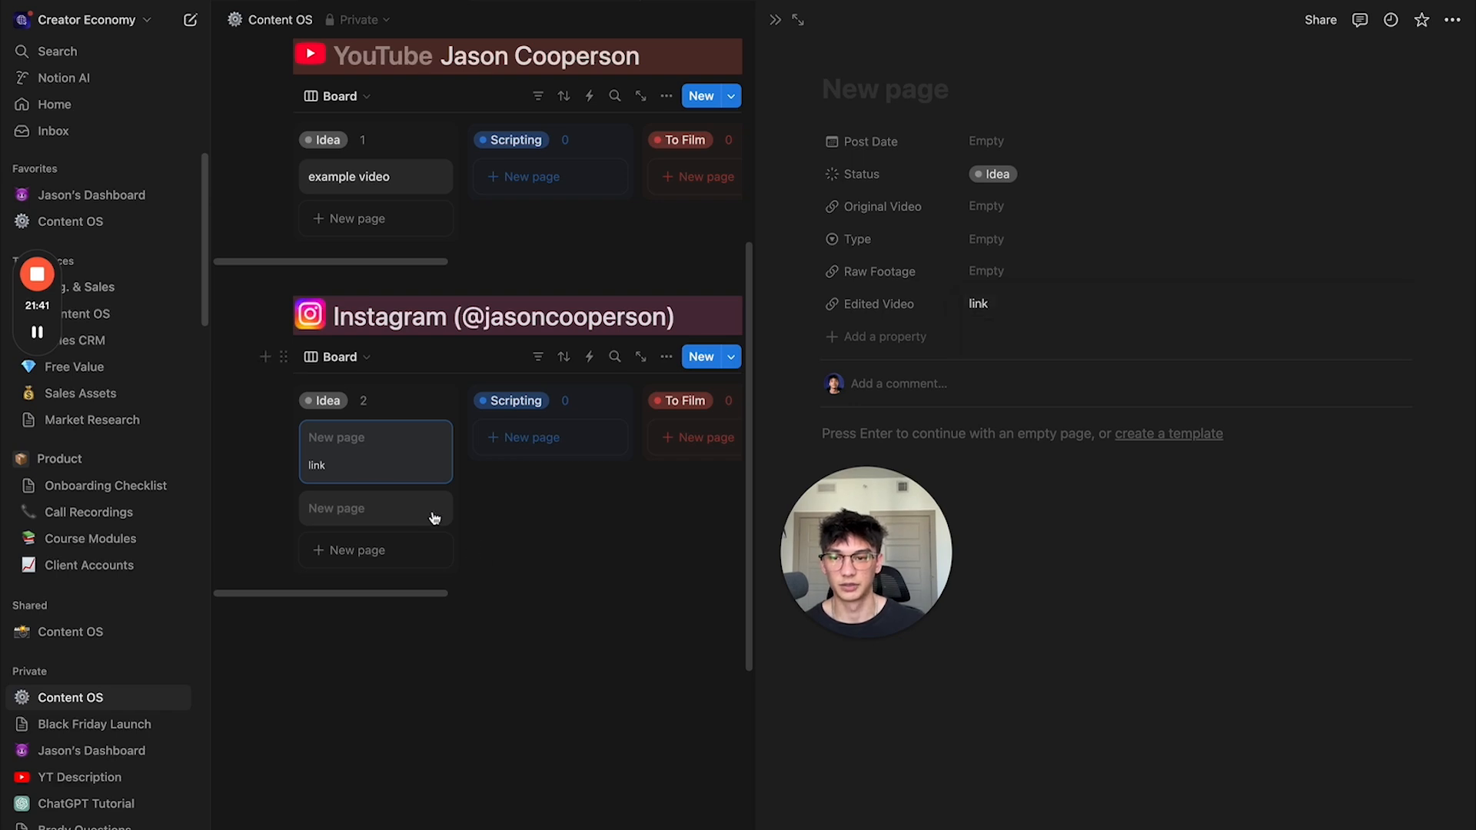
pyautogui.click(775, 20)
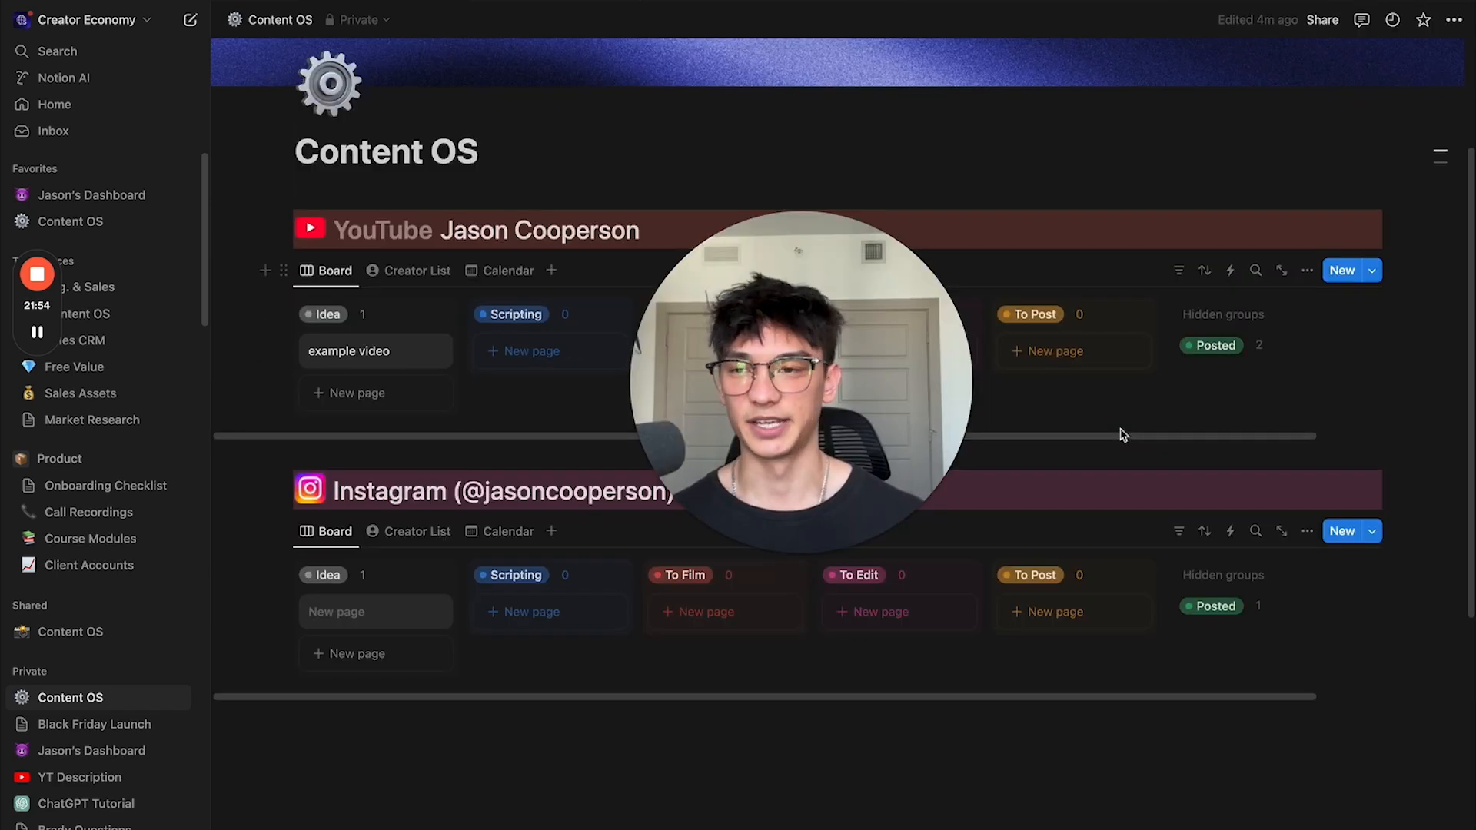